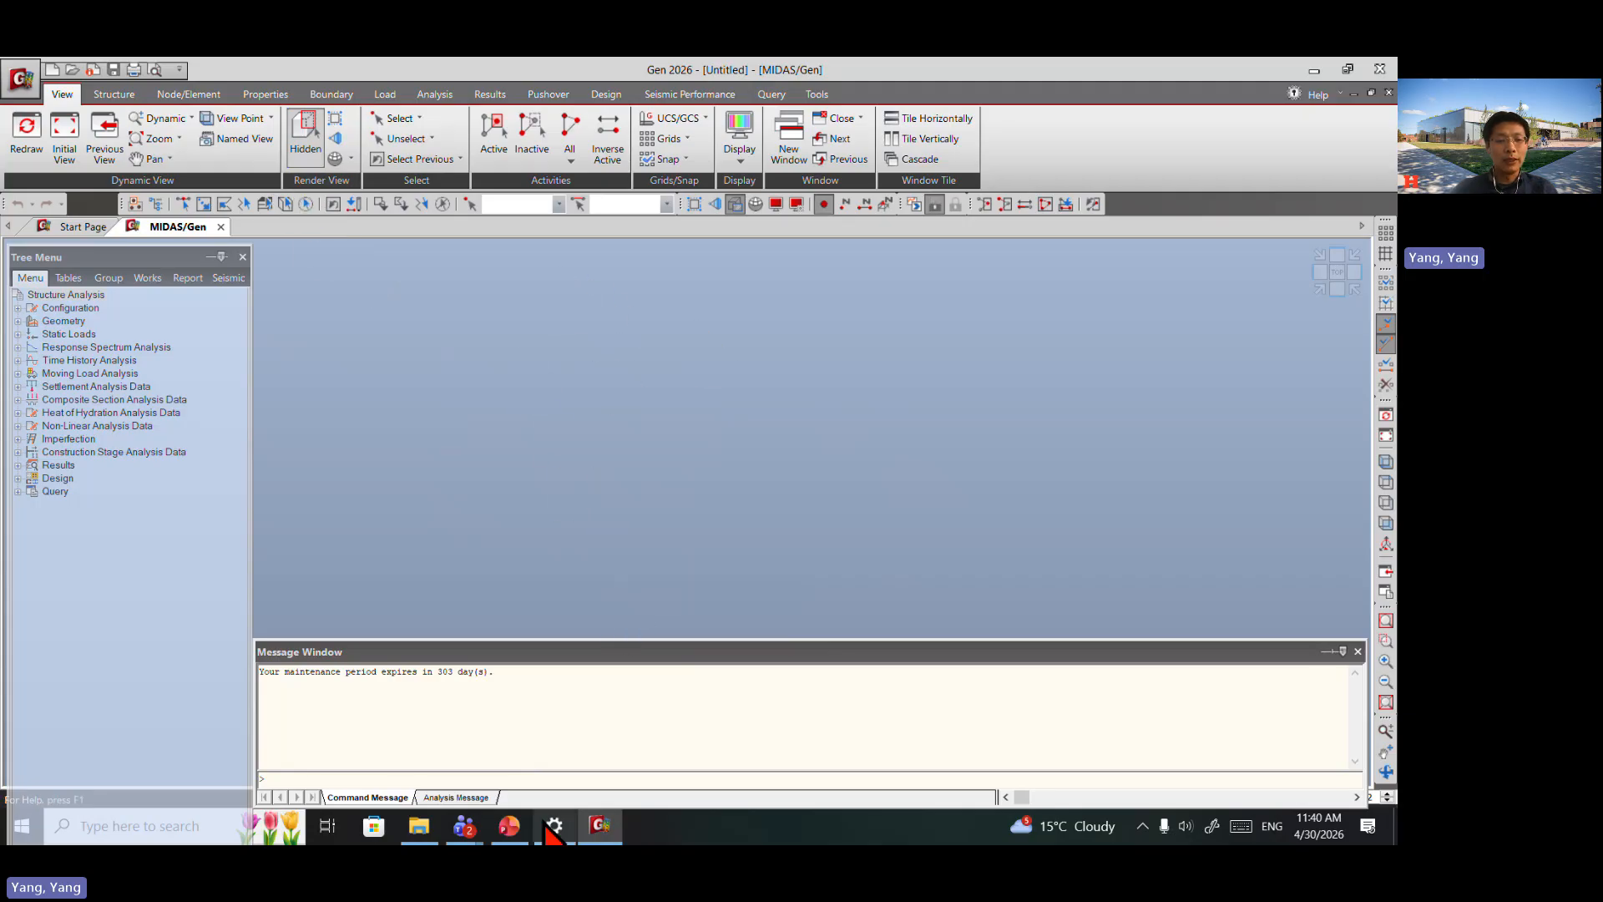
Step: View the roof truss design example in the PowerPoint slides, return to MIDAS Gen and accept a 3-D structure type with lumped mass
left_click(512, 831)
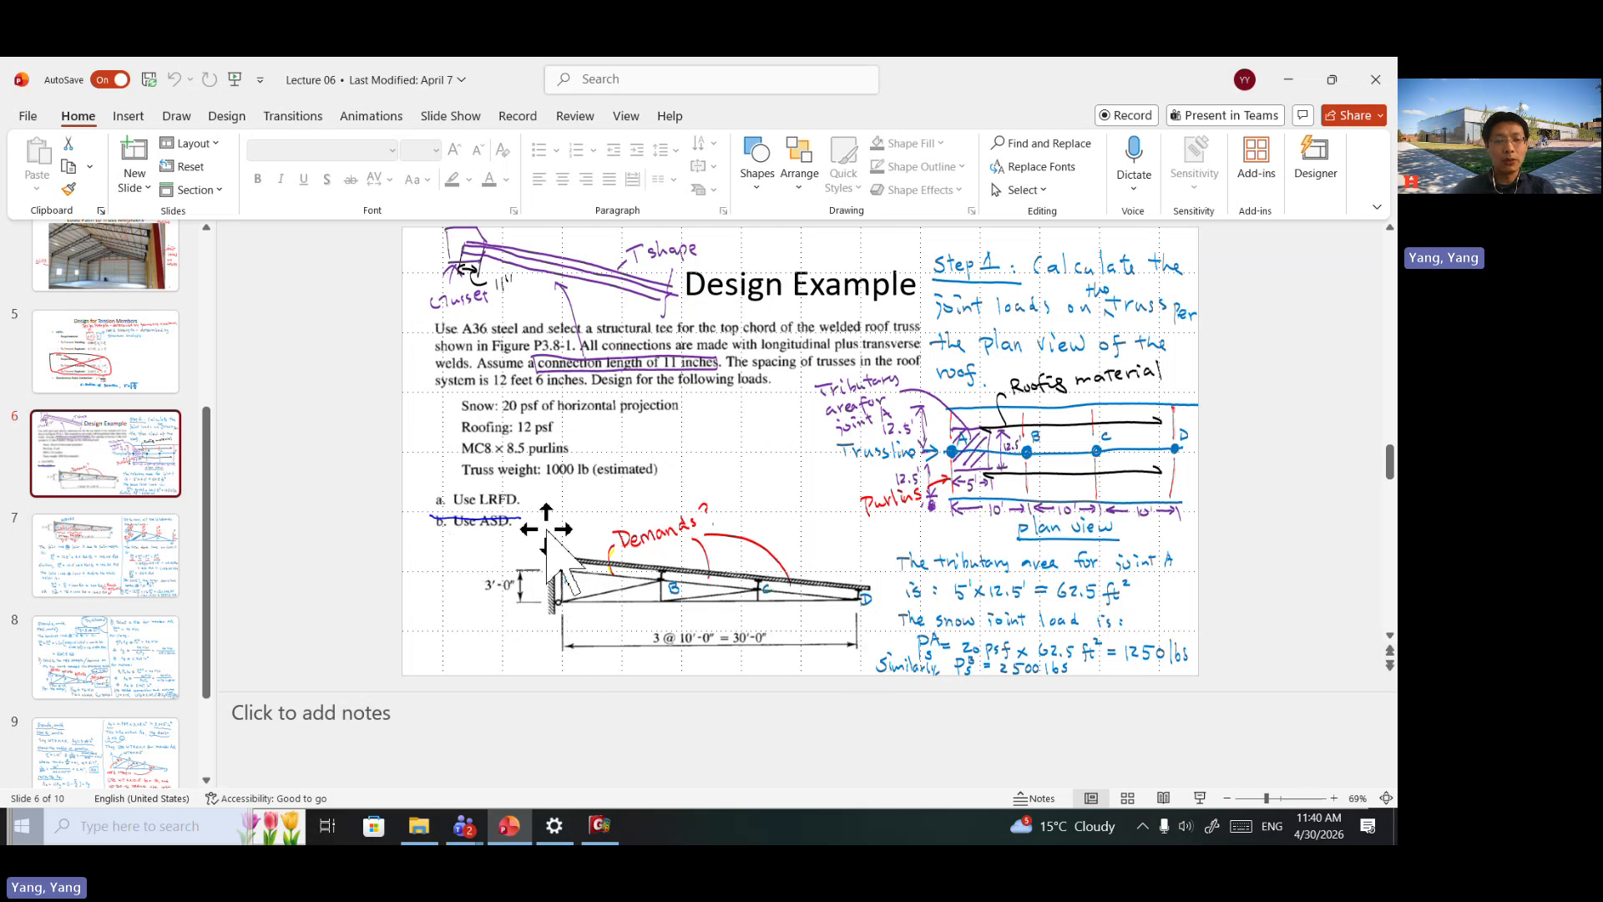
left_click(605, 835)
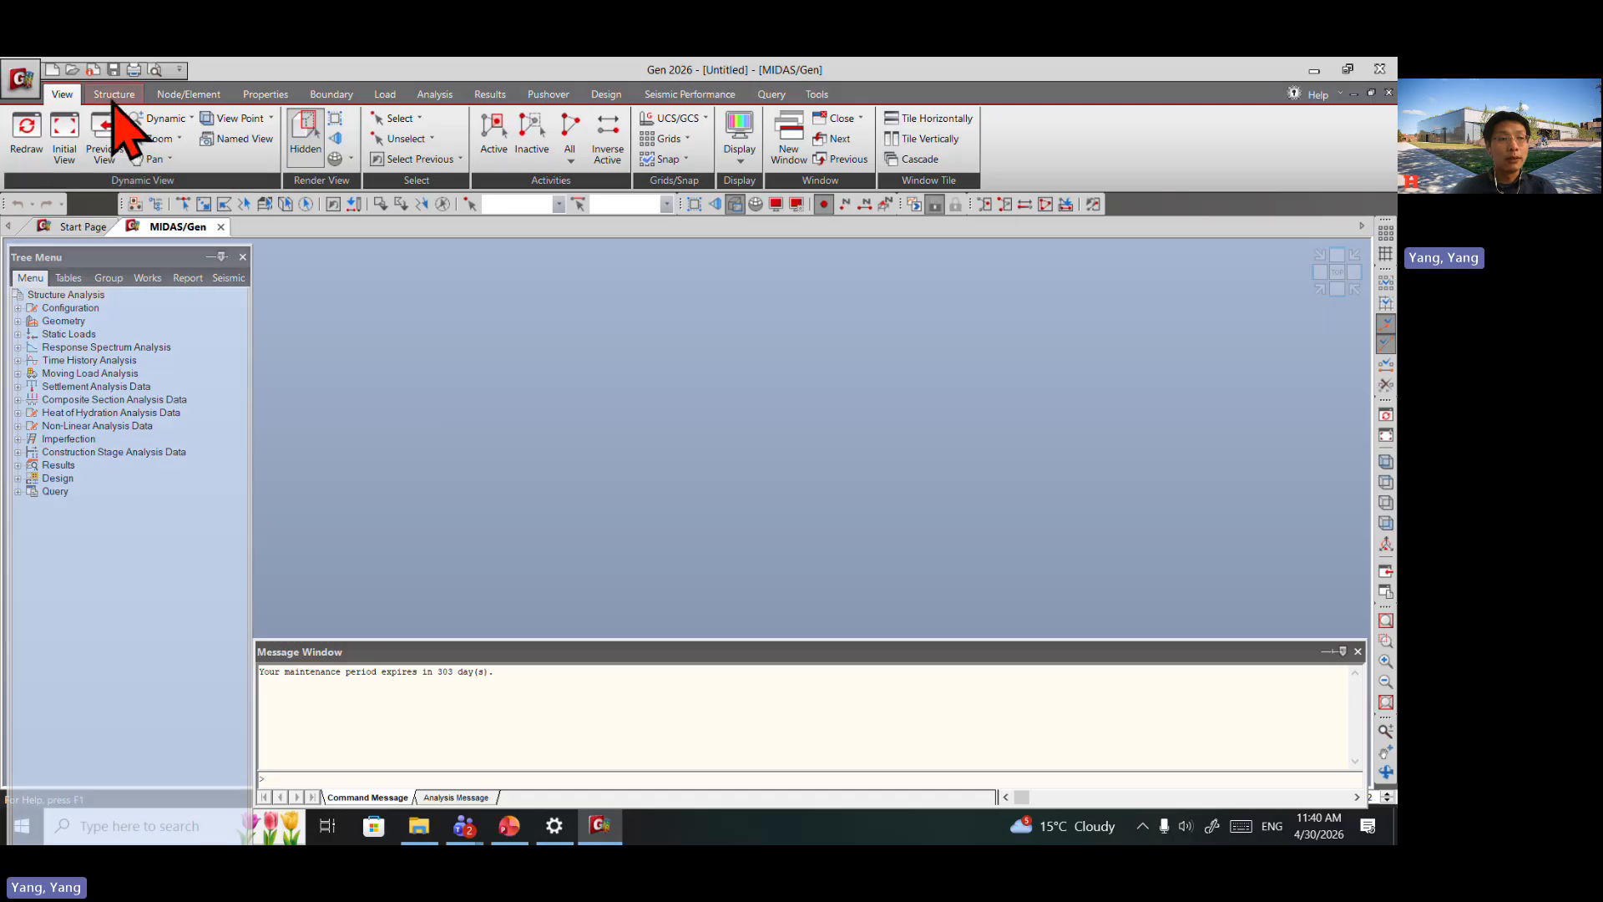
left_click(115, 94)
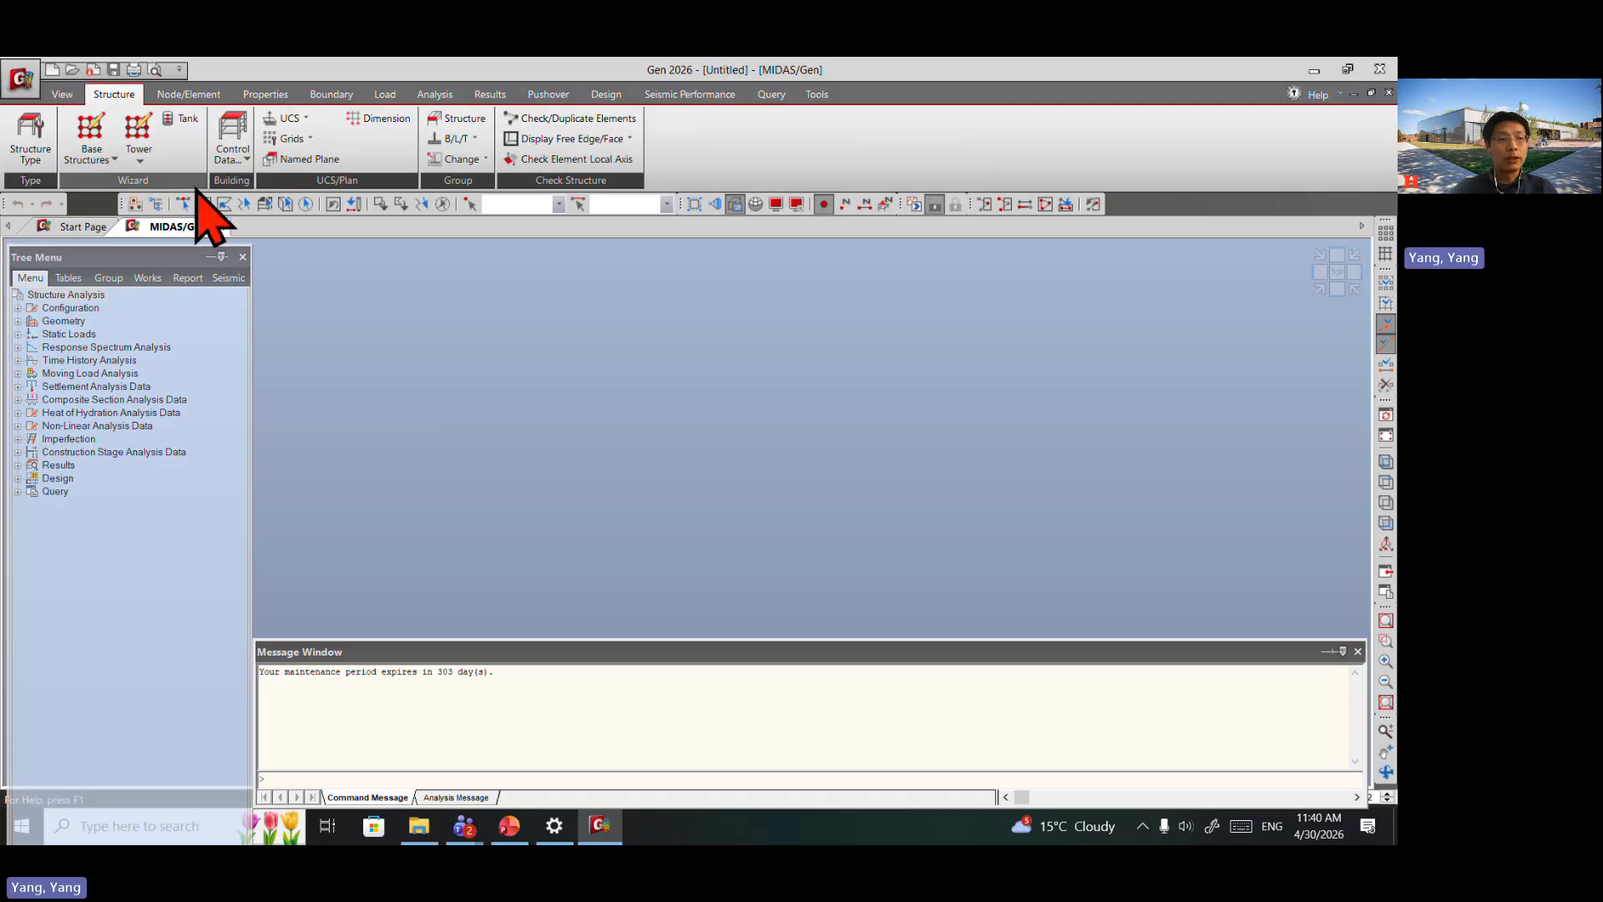
left_click(30, 133)
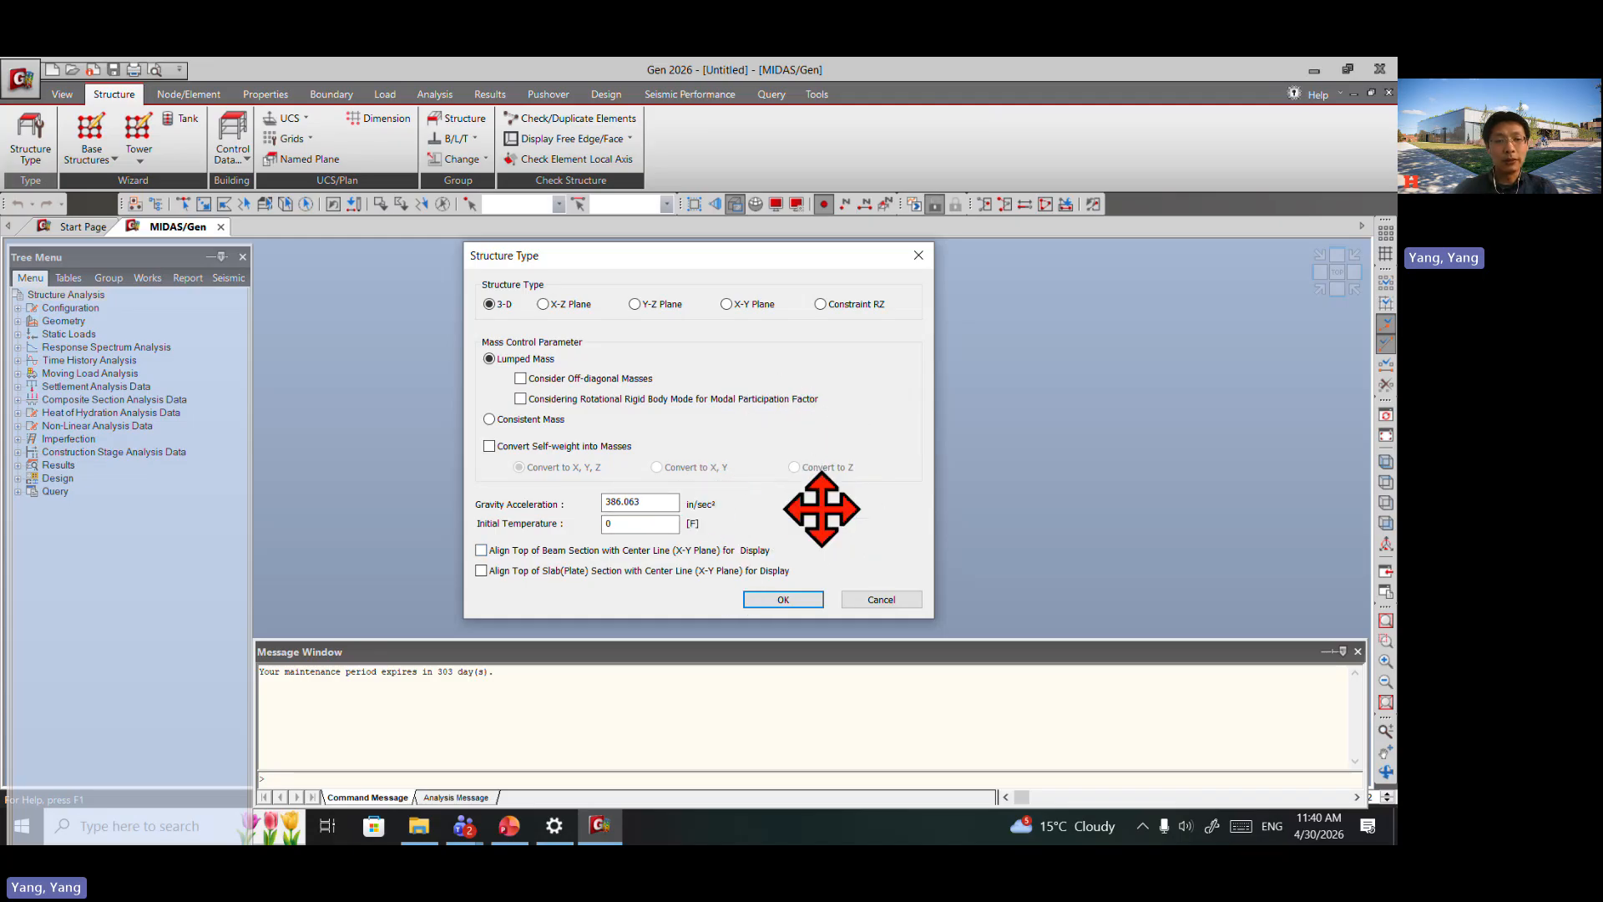
left_click(783, 599)
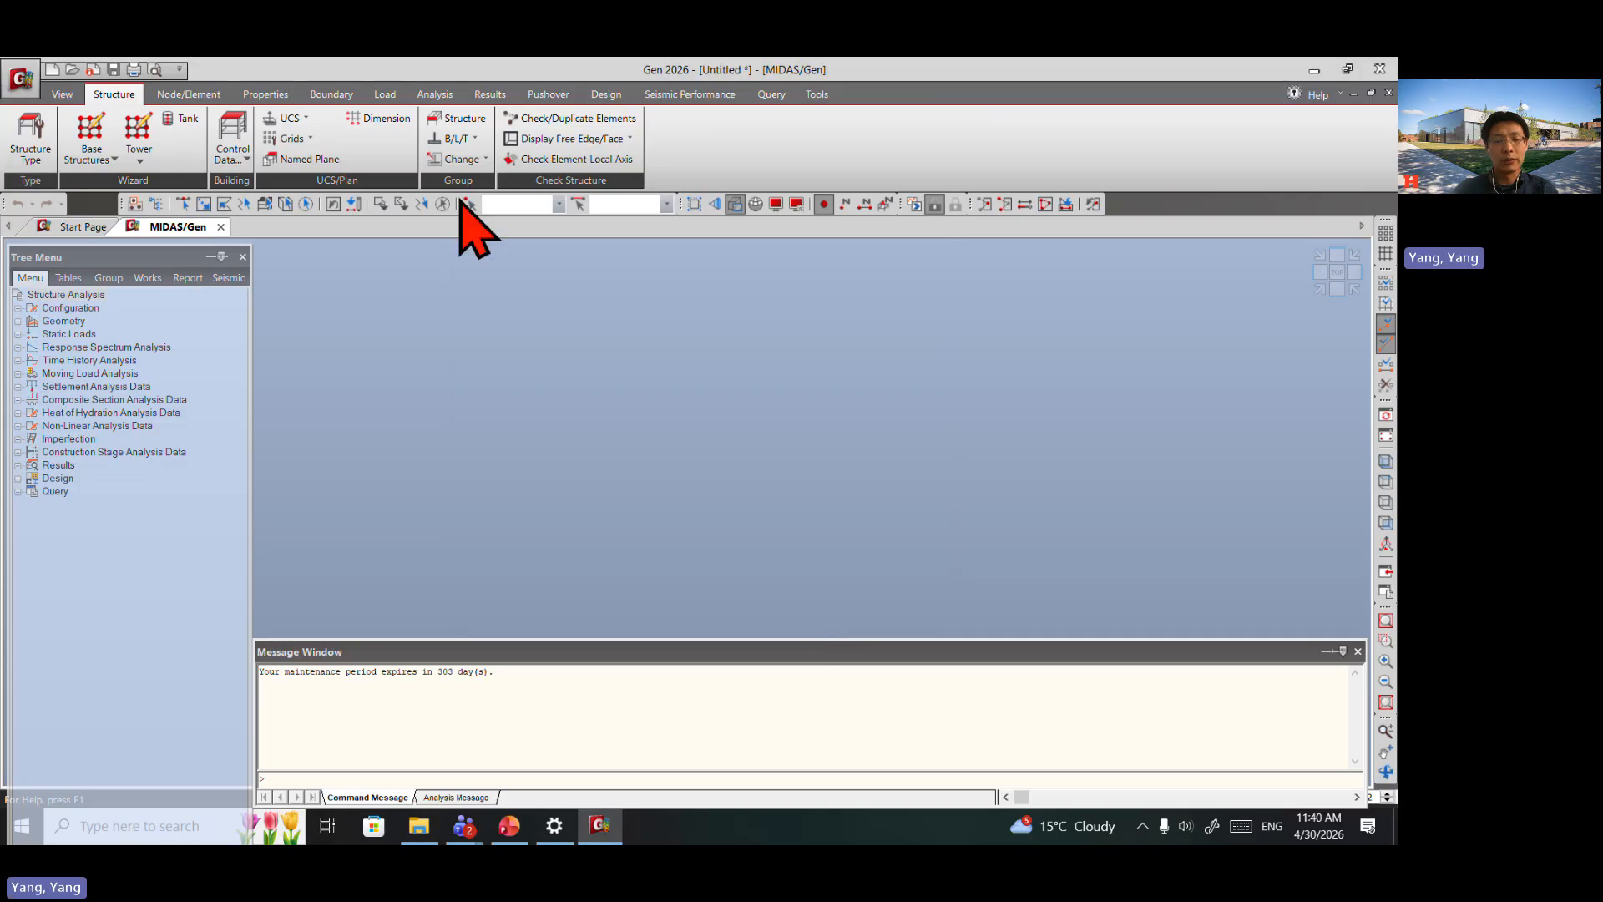
Step: Accept inches, kips, Btu and Fahrenheit as the unit system, and reconfirm the 3-D structure type
left_click(814, 97)
left_click(31, 138)
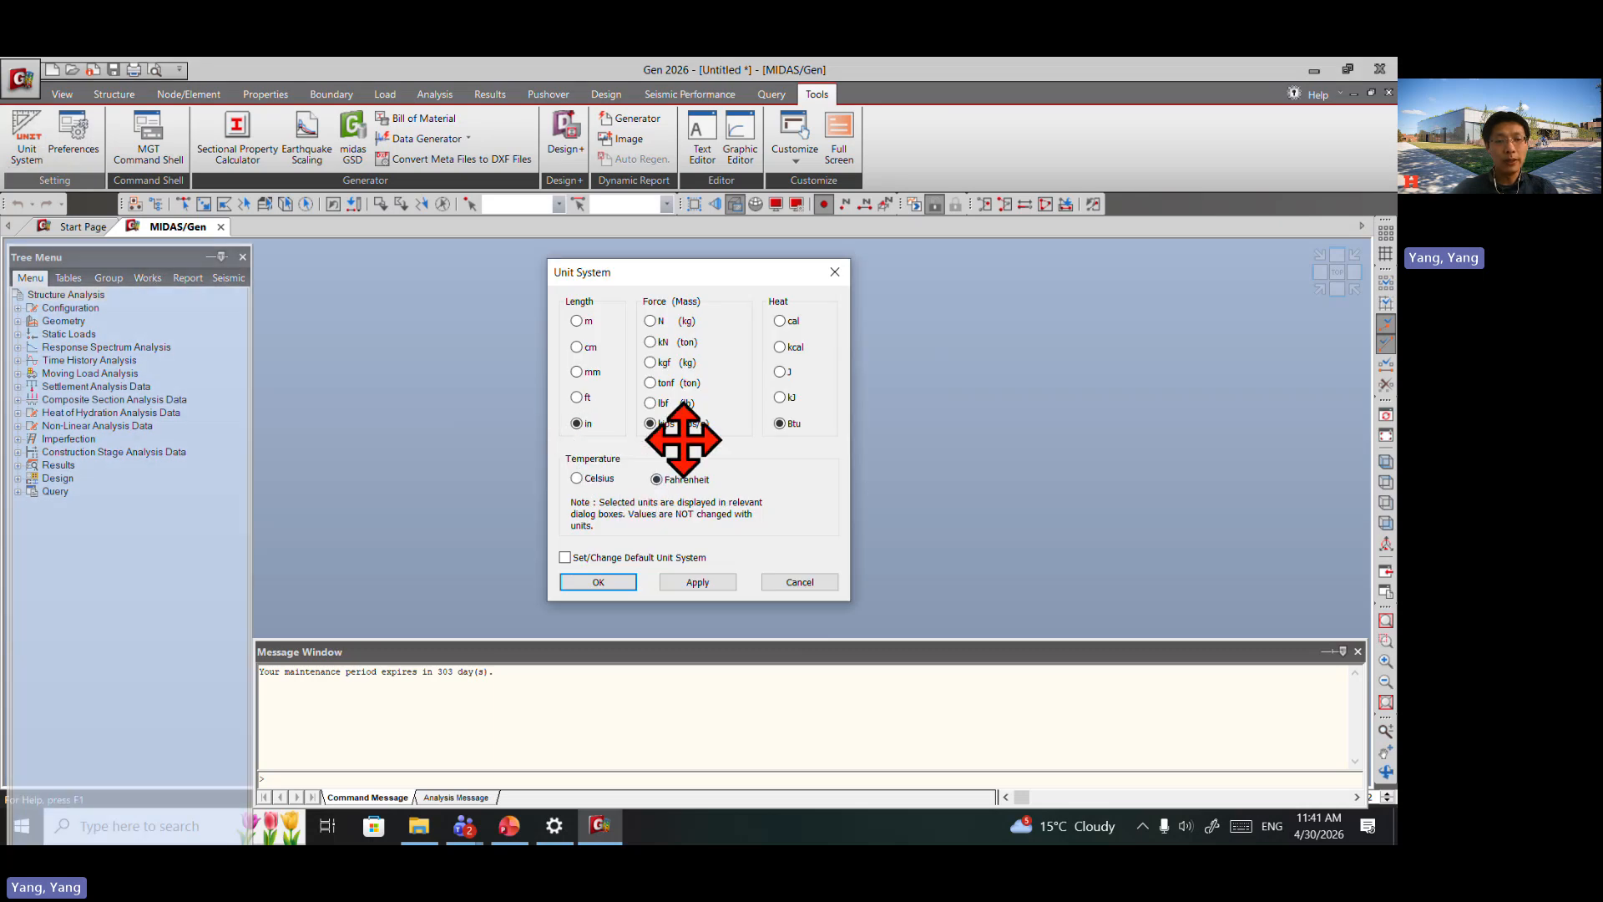
left_click(615, 583)
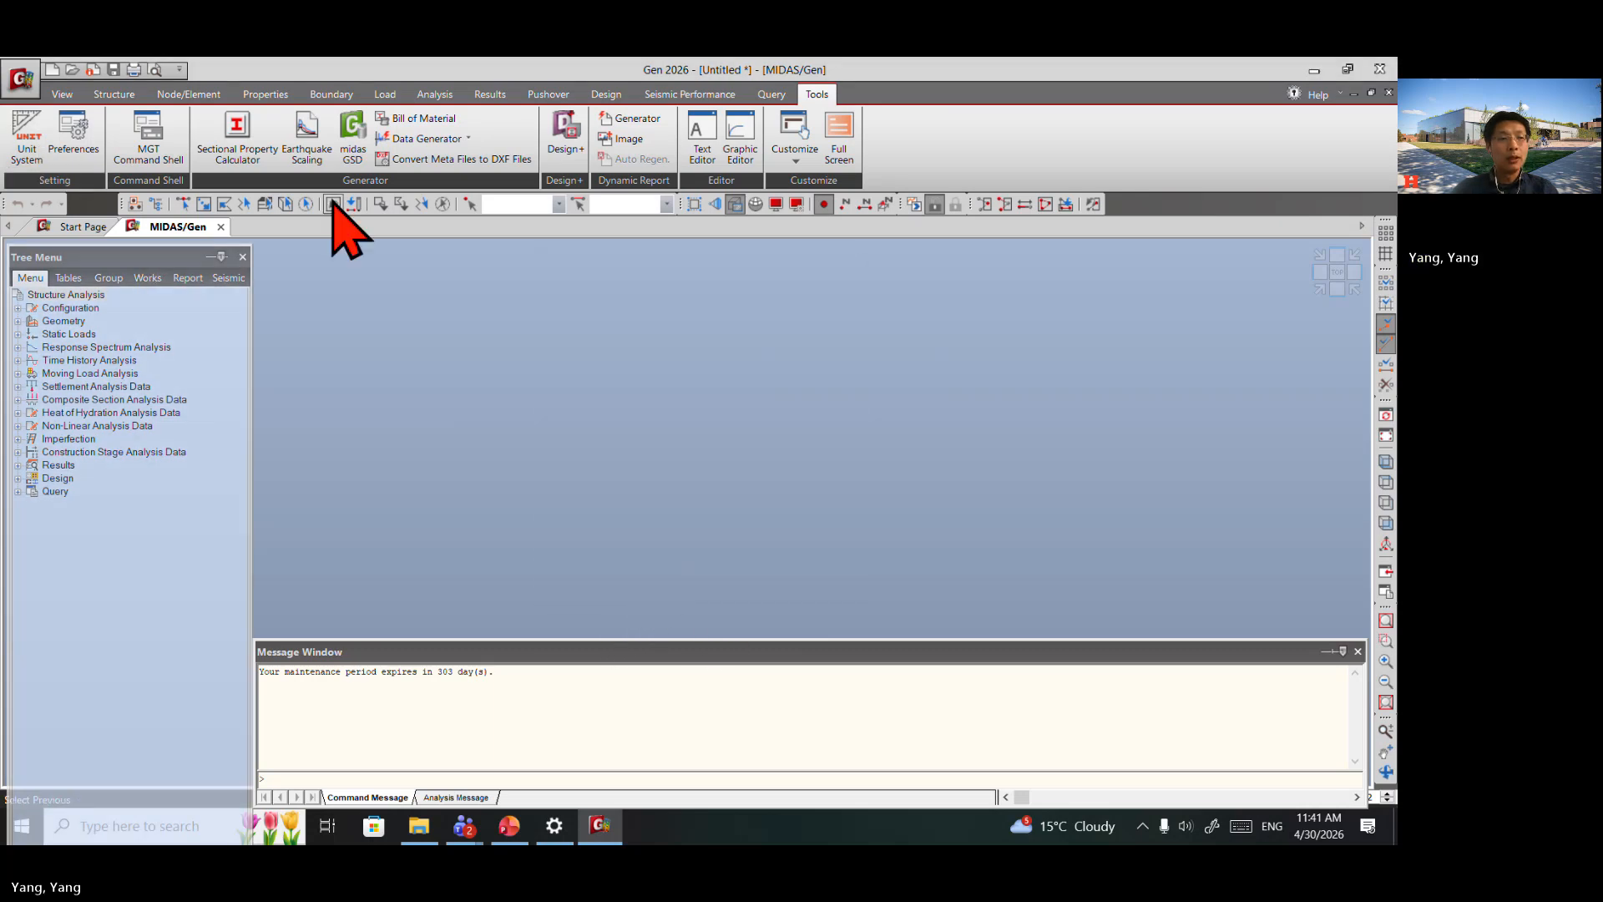
left_click(117, 95)
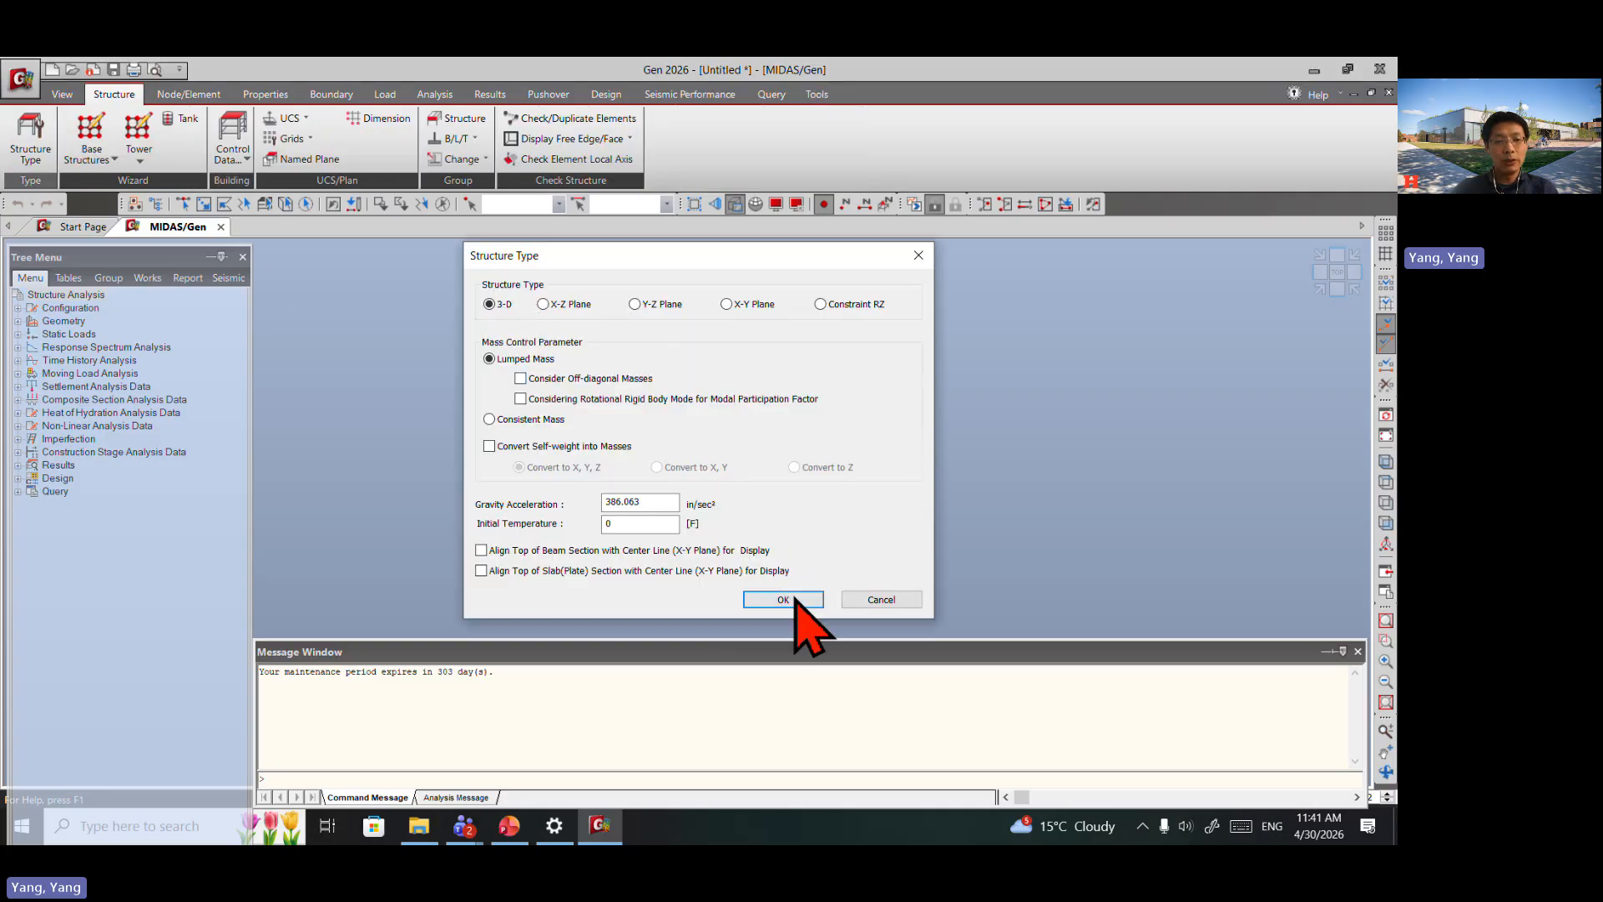
left_click(783, 600)
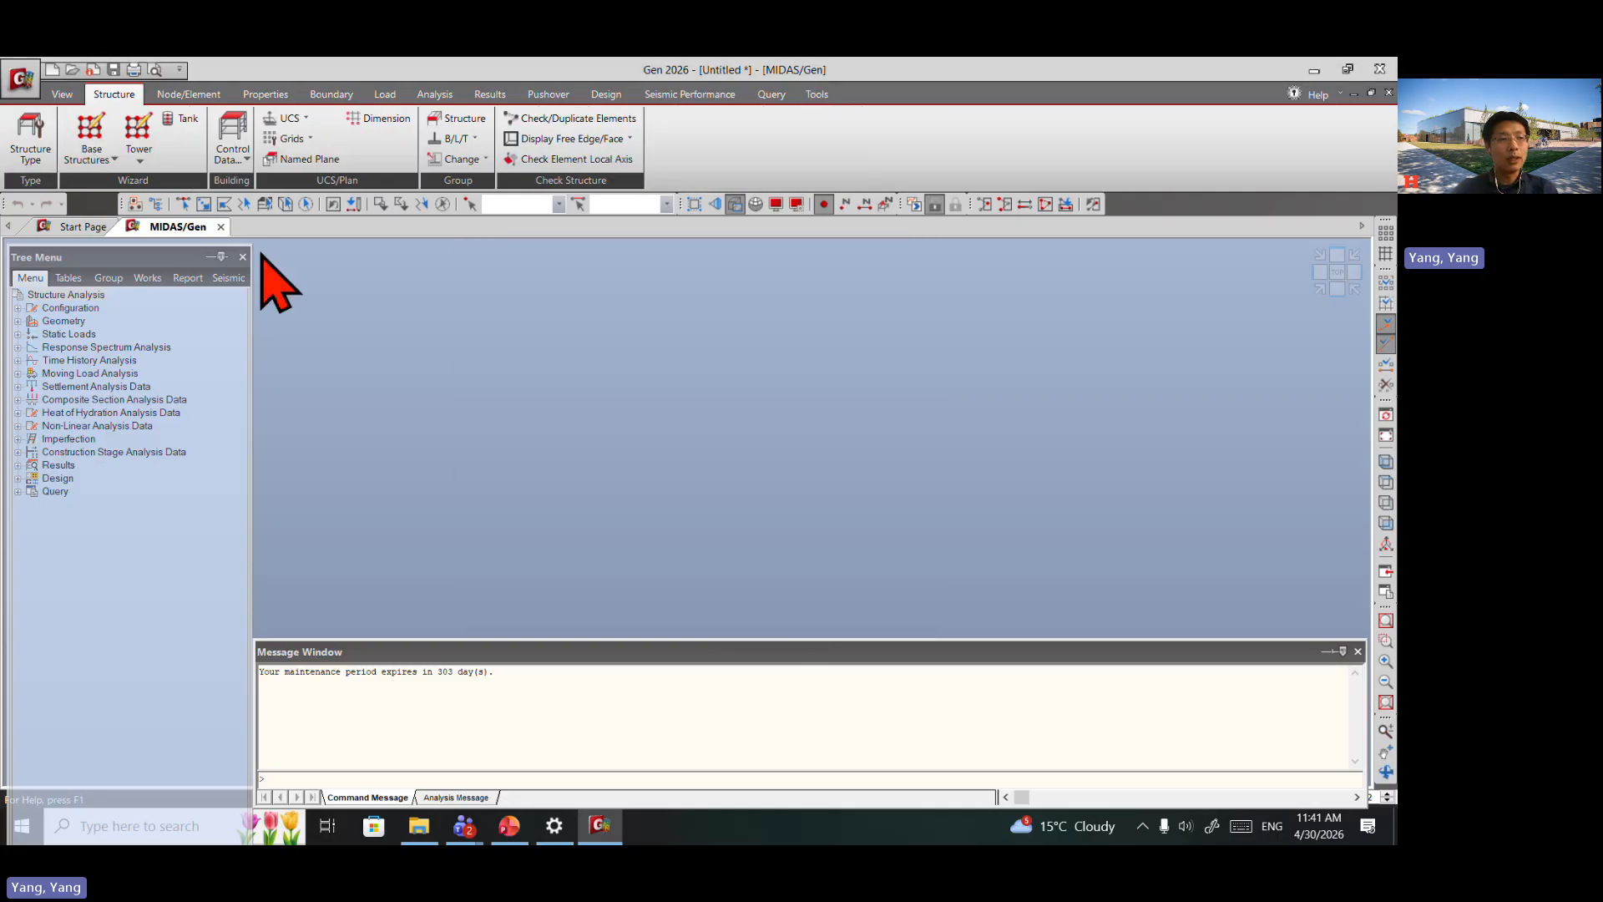
Step: Create a node at 0, 0, 0 in with four copies spaced 120, 0, 0 in, consulting the truss drawing in the PowerPoint slides
left_click(191, 95)
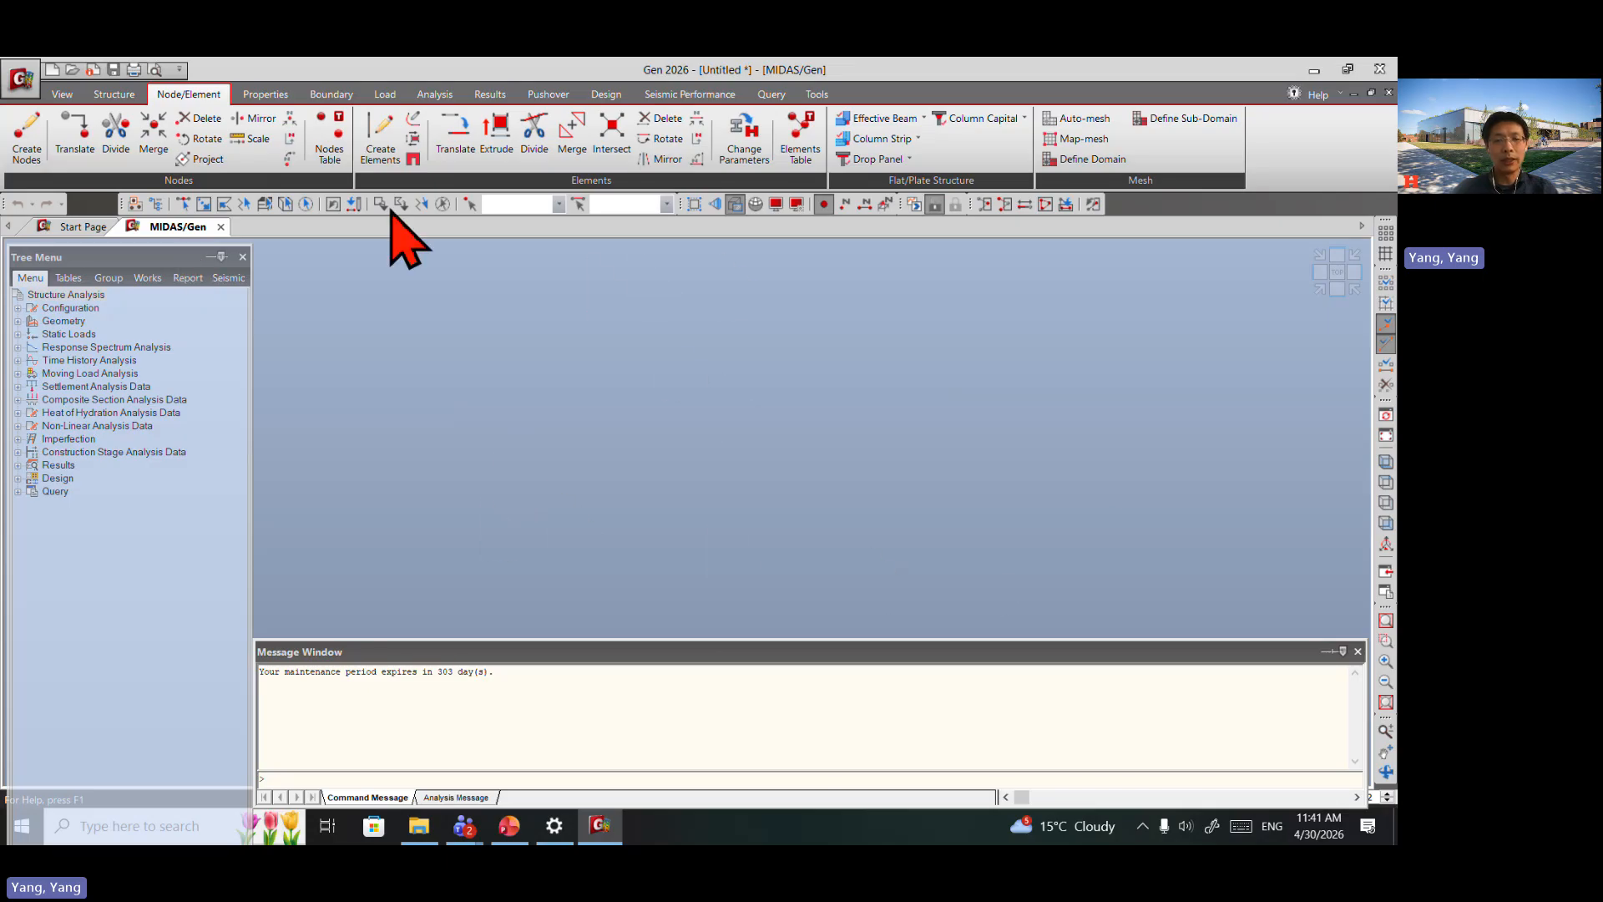
left_click(28, 135)
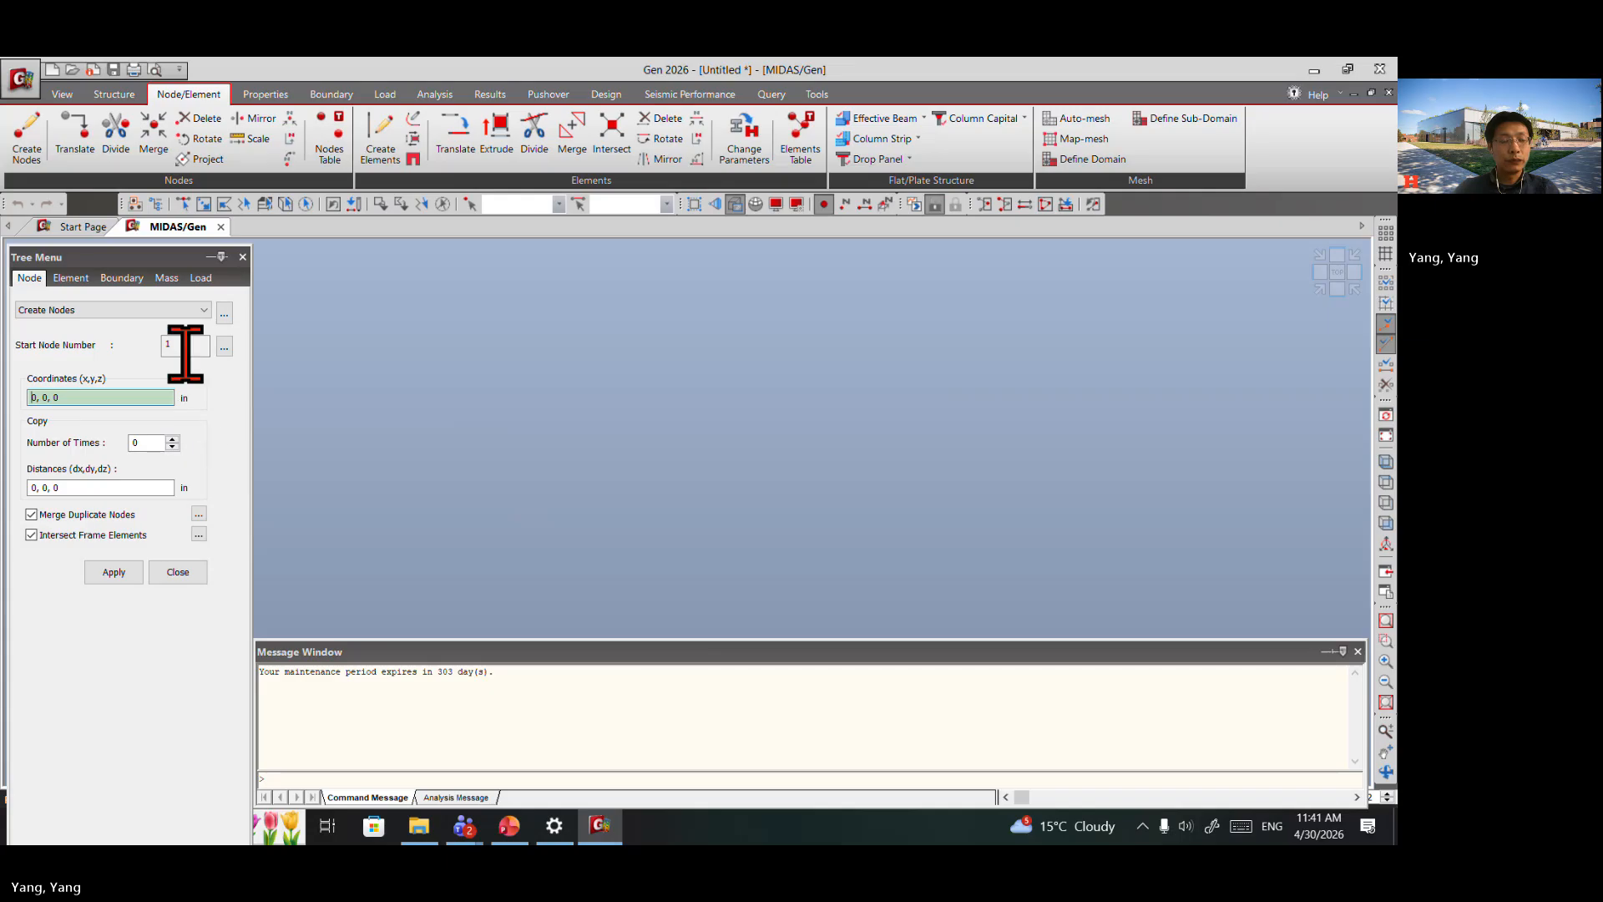
left_click(511, 828)
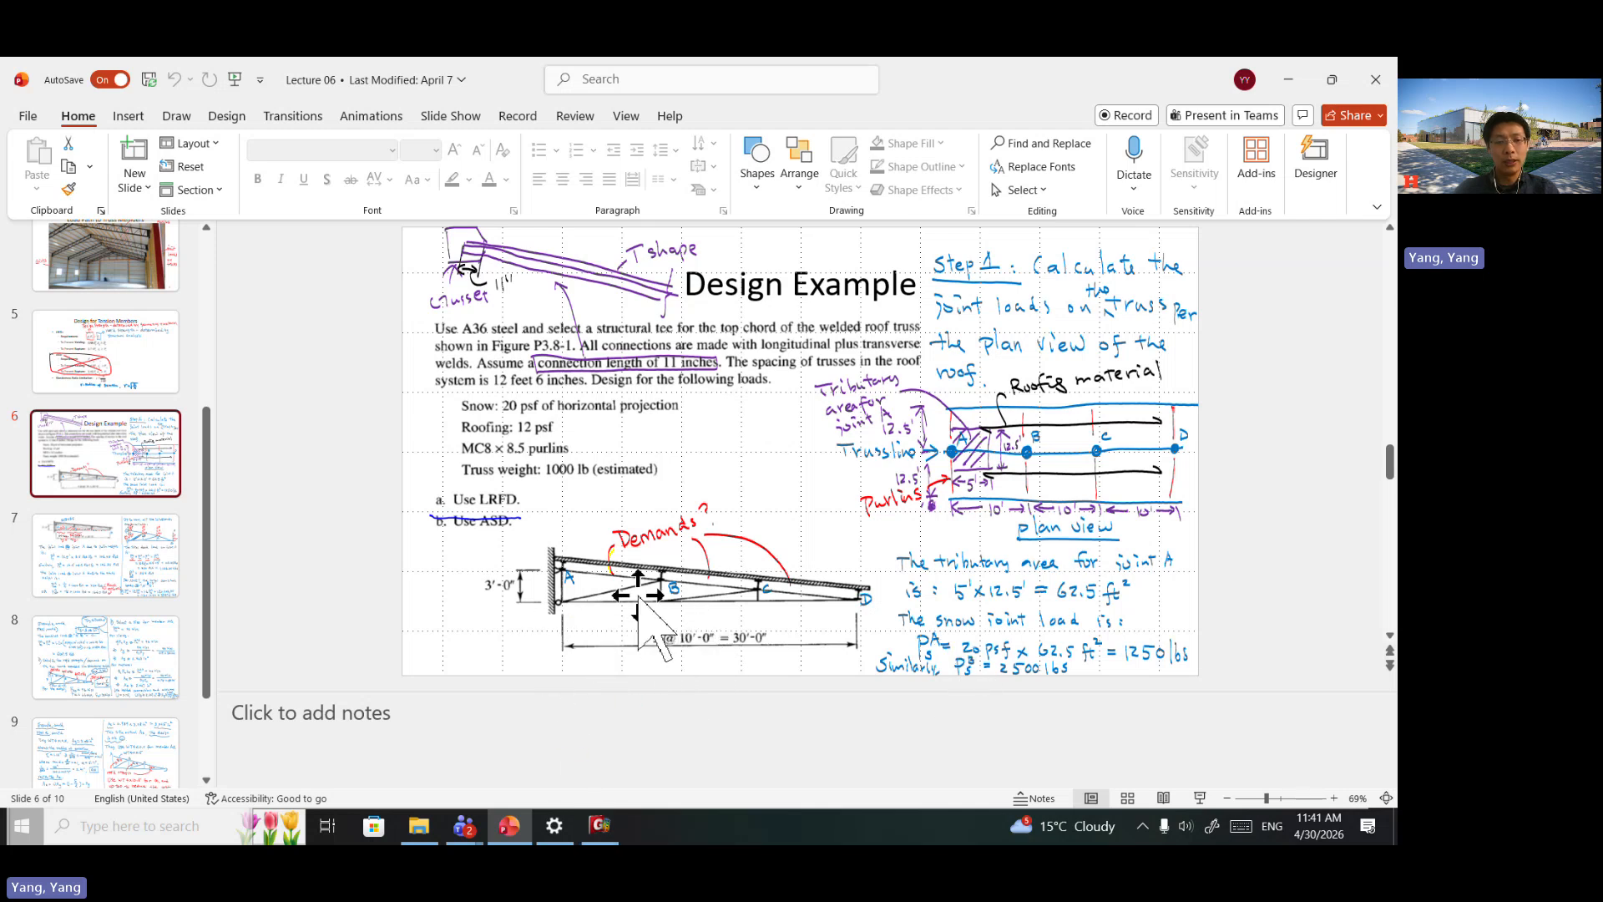
left_click(600, 828)
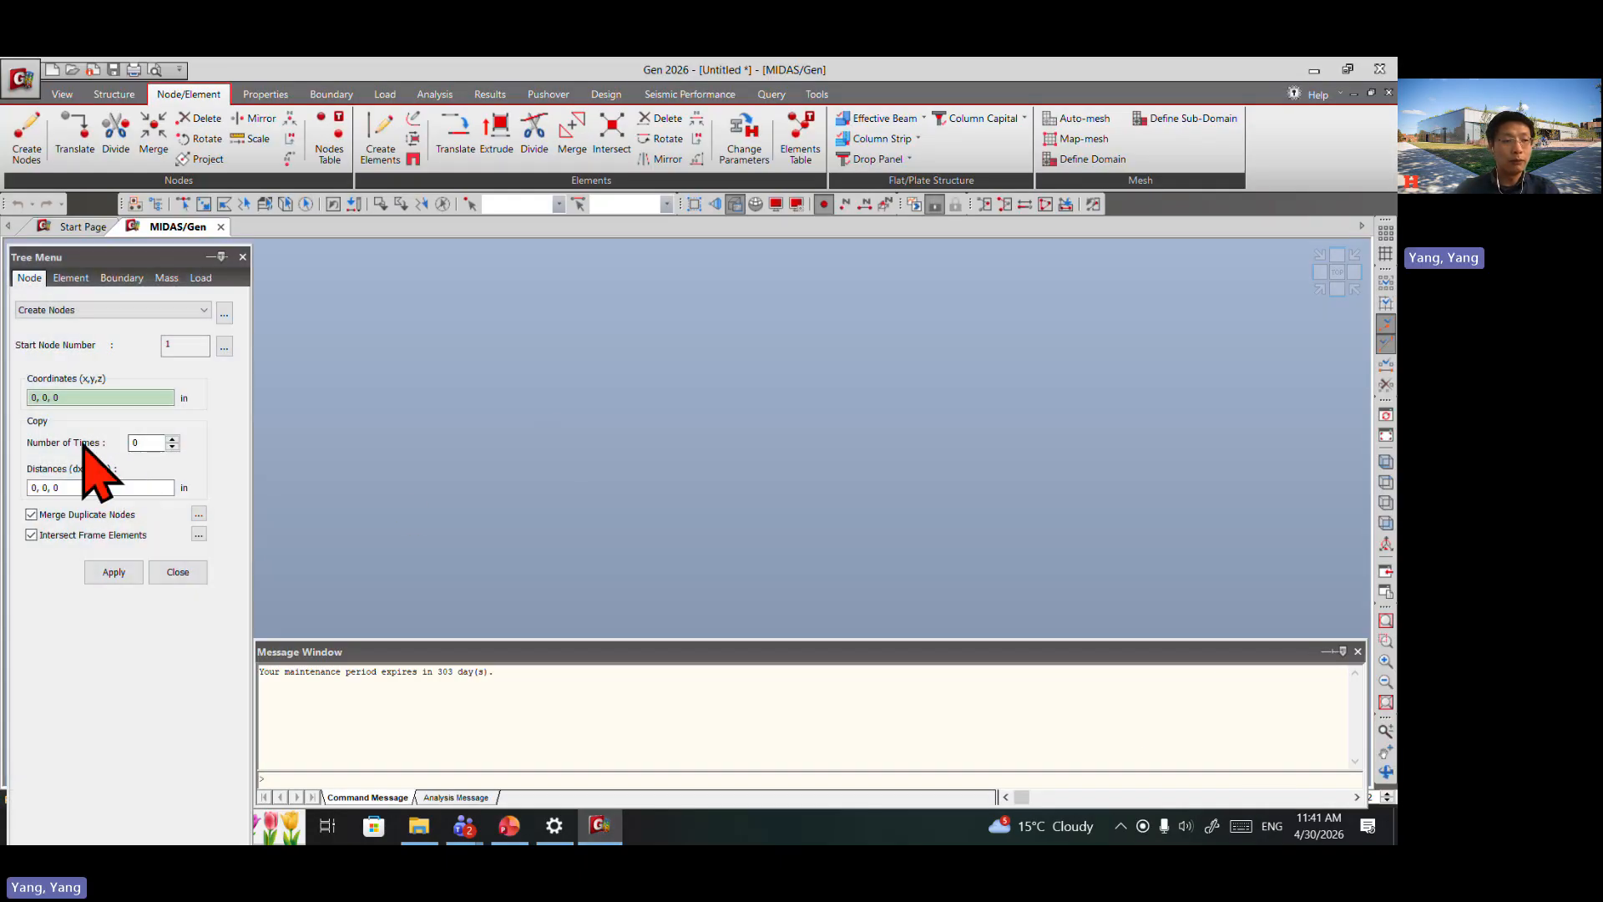
left_click(162, 444)
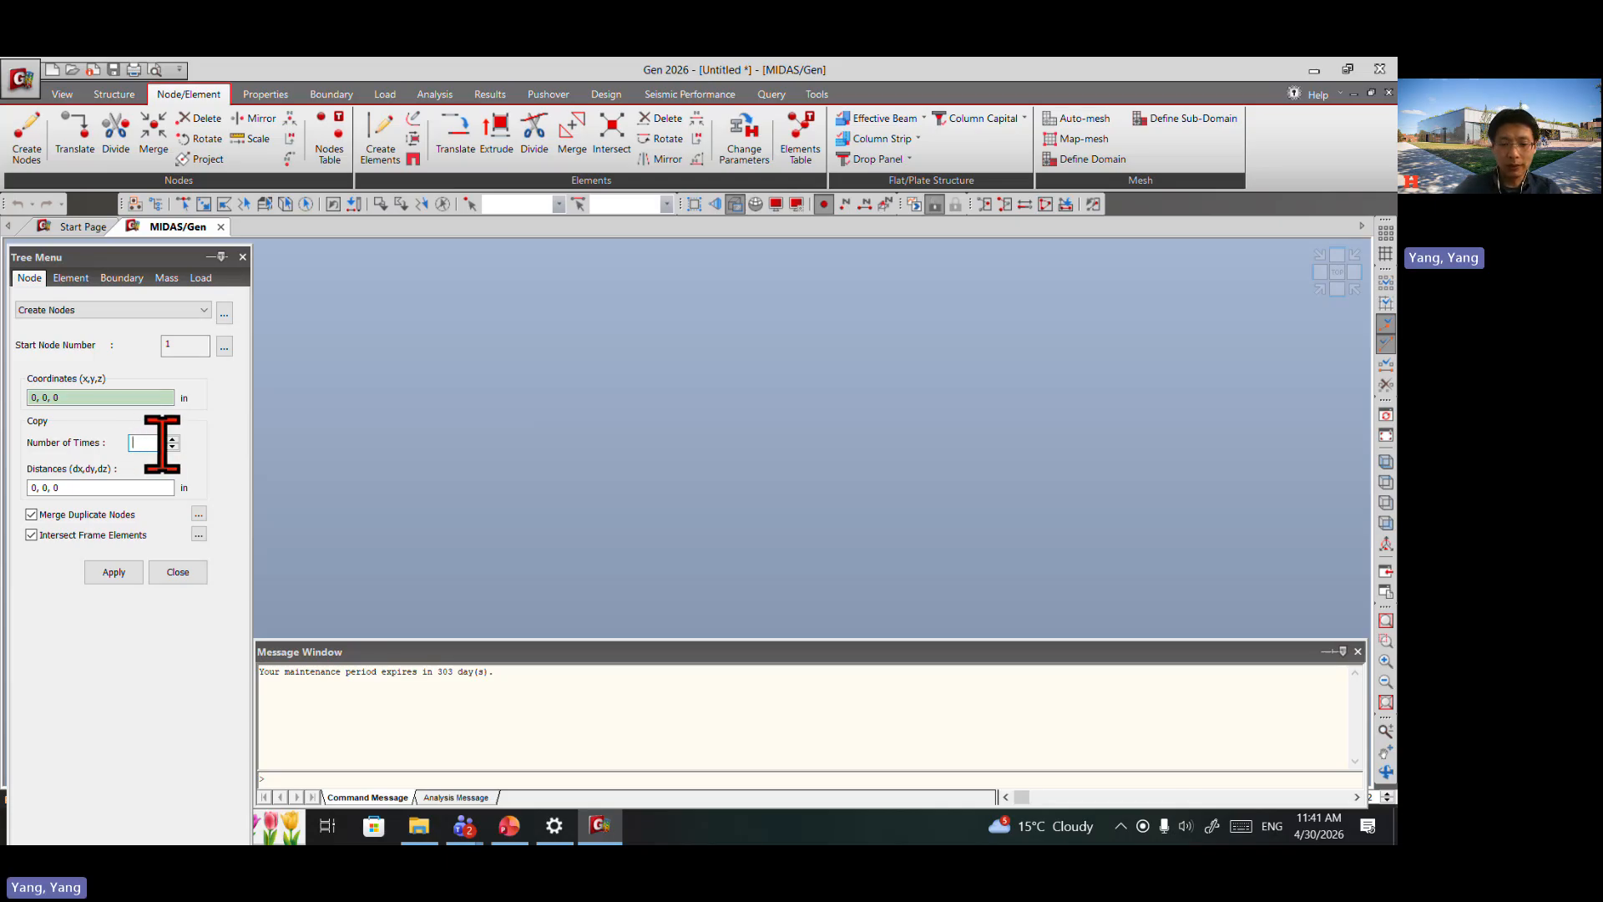
left_click(34, 398)
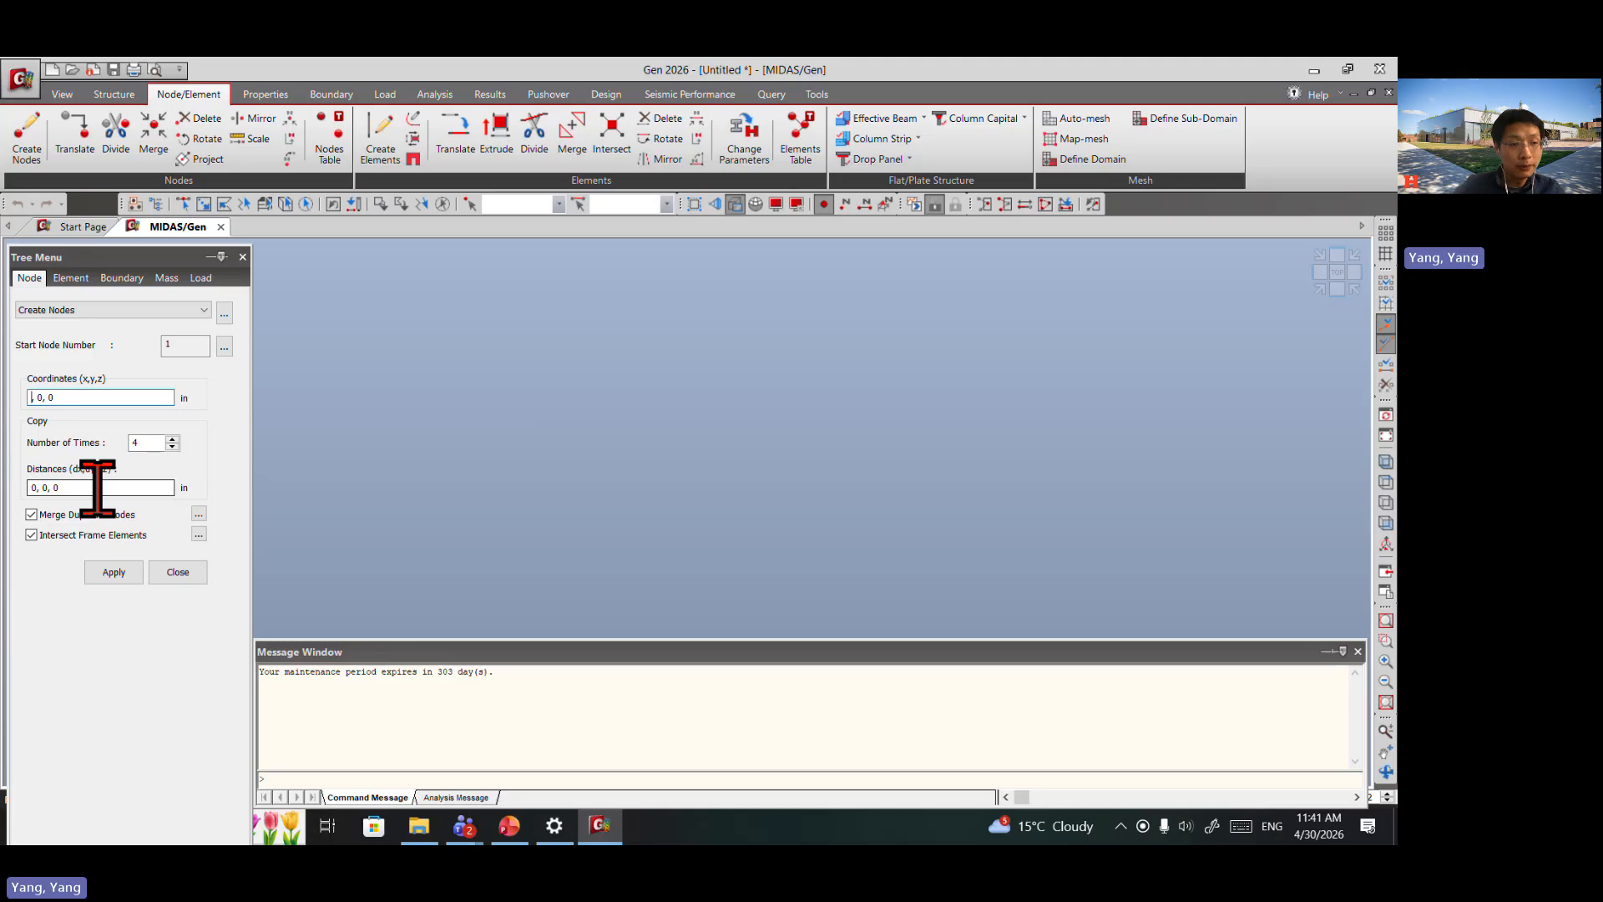
left_click(35, 488)
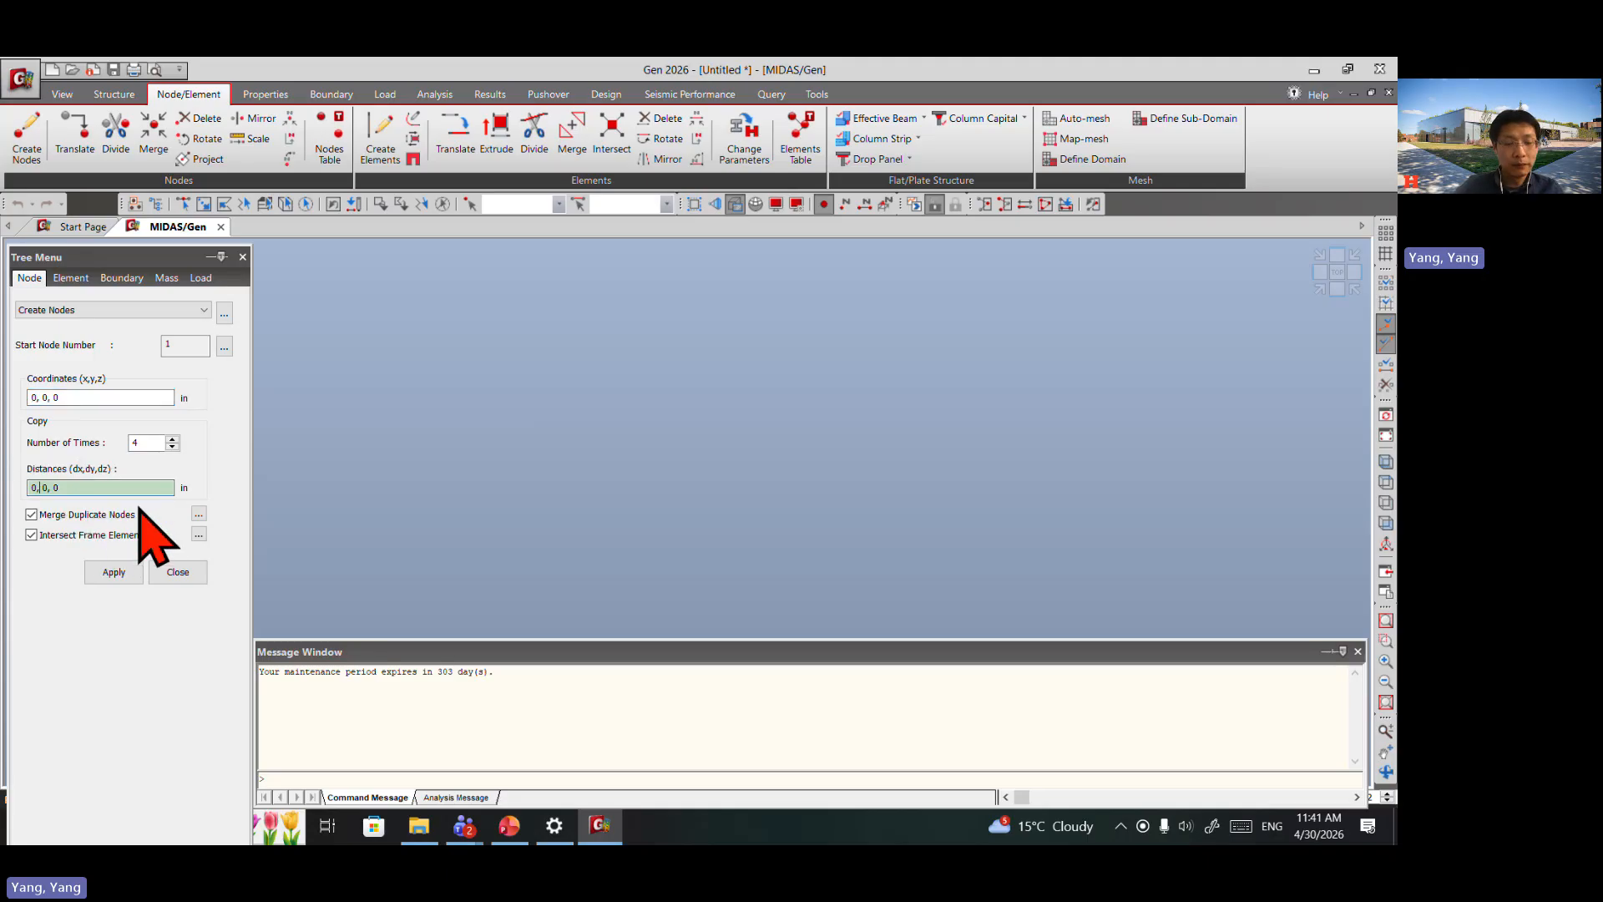
key("Left")
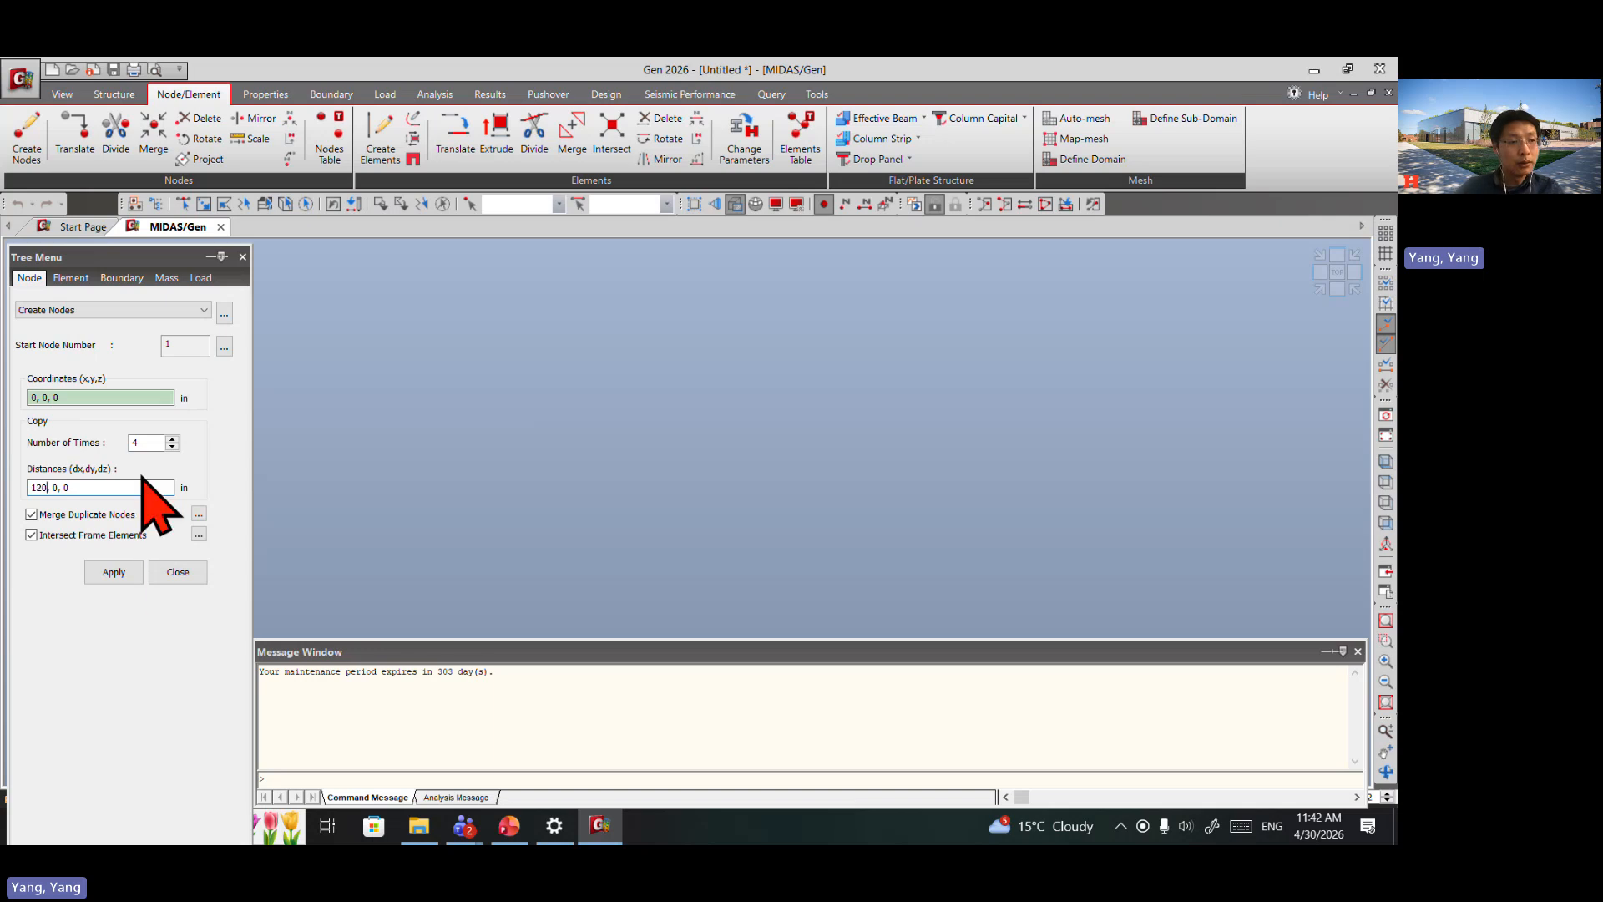
left_click(129, 575)
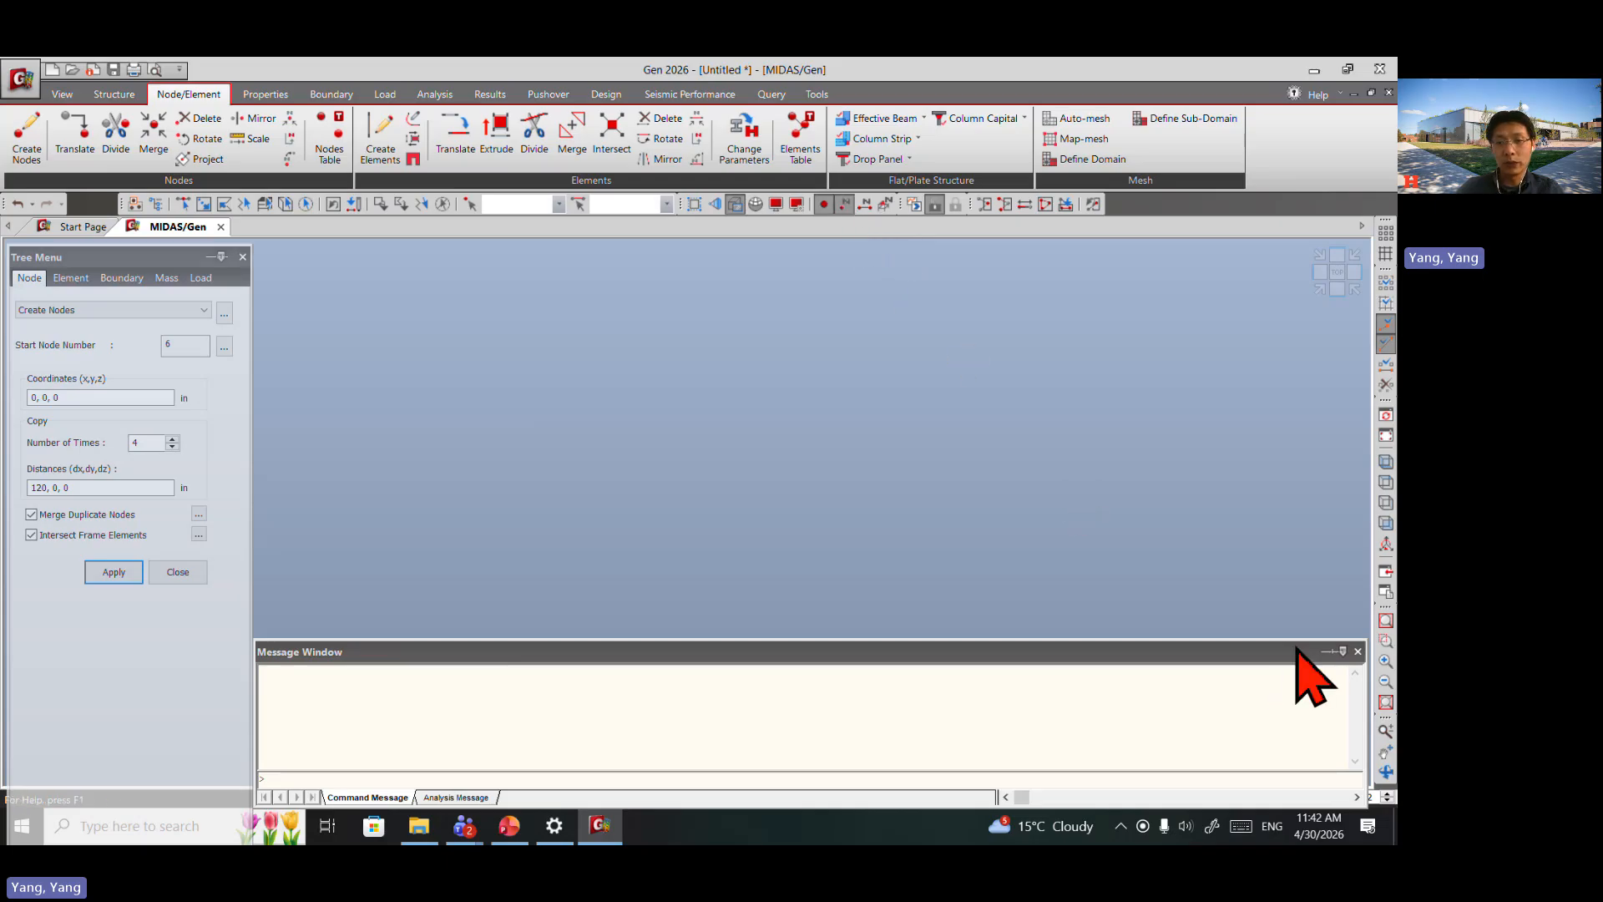
left_click(1386, 544)
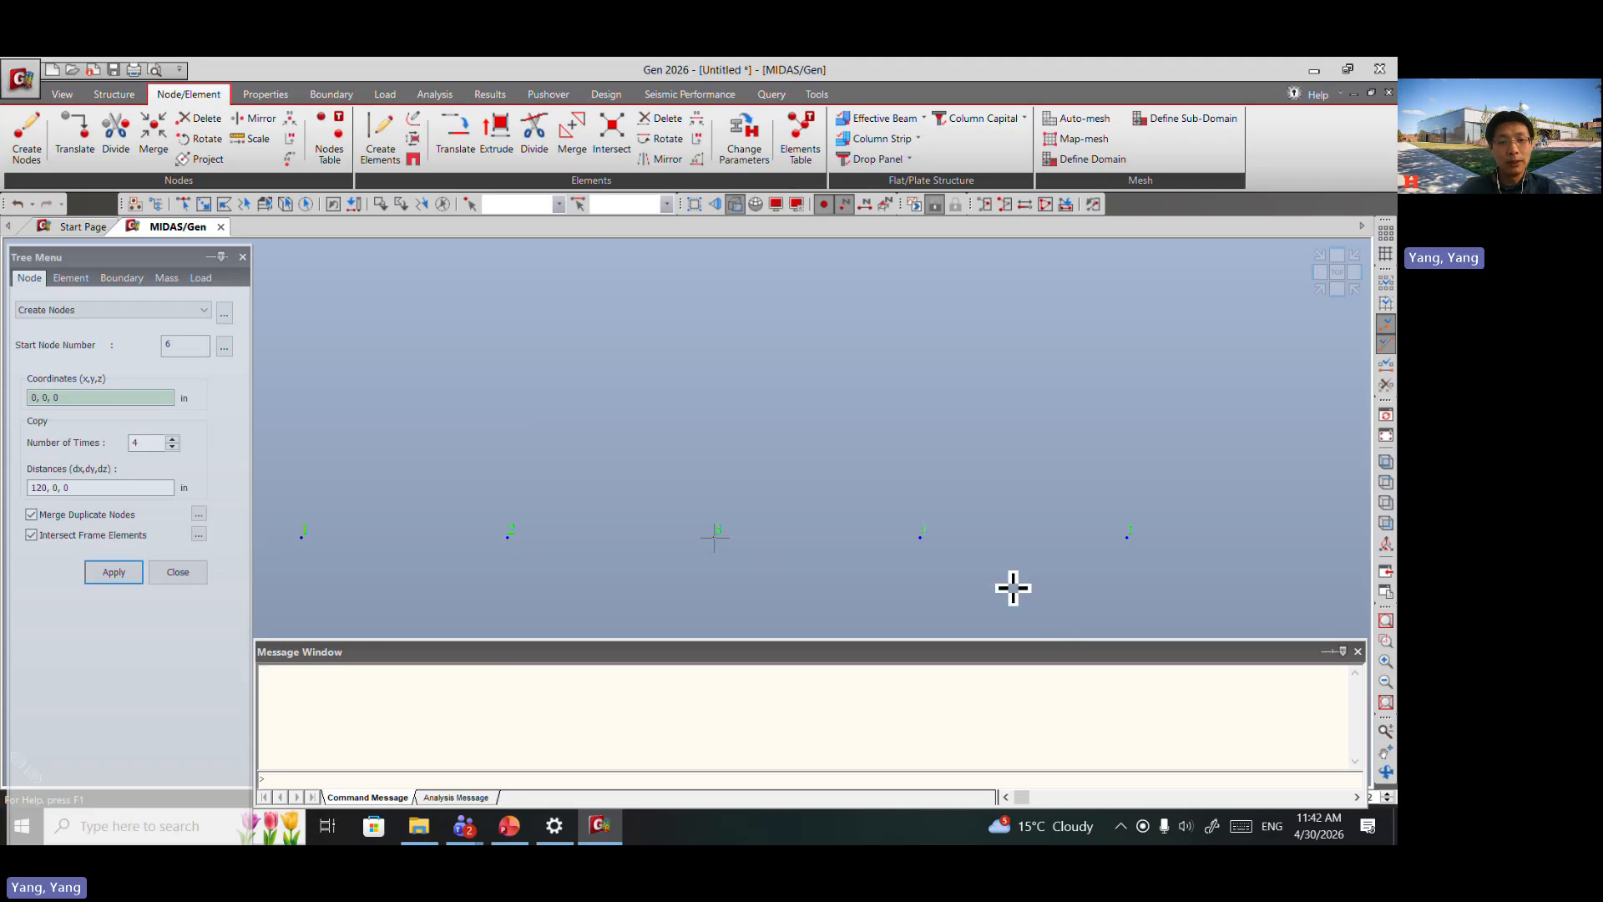
middle_click_drag(1001, 527, 1103, 475)
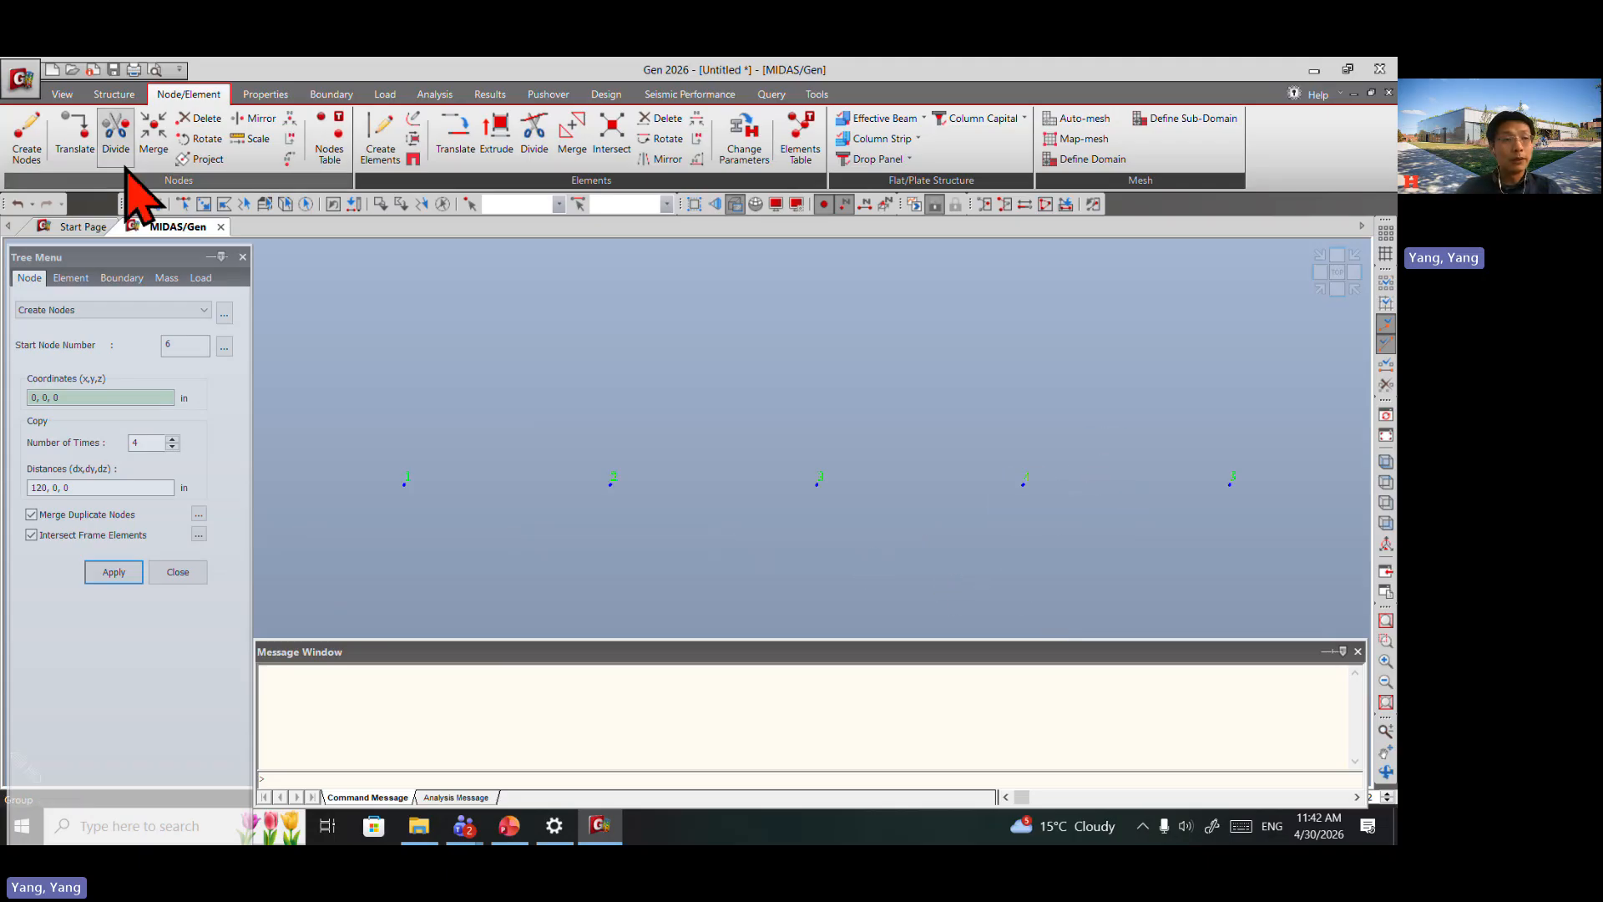
Step: Save the model as TrussDesignExample in the Tension_Models folder
left_click(113, 69)
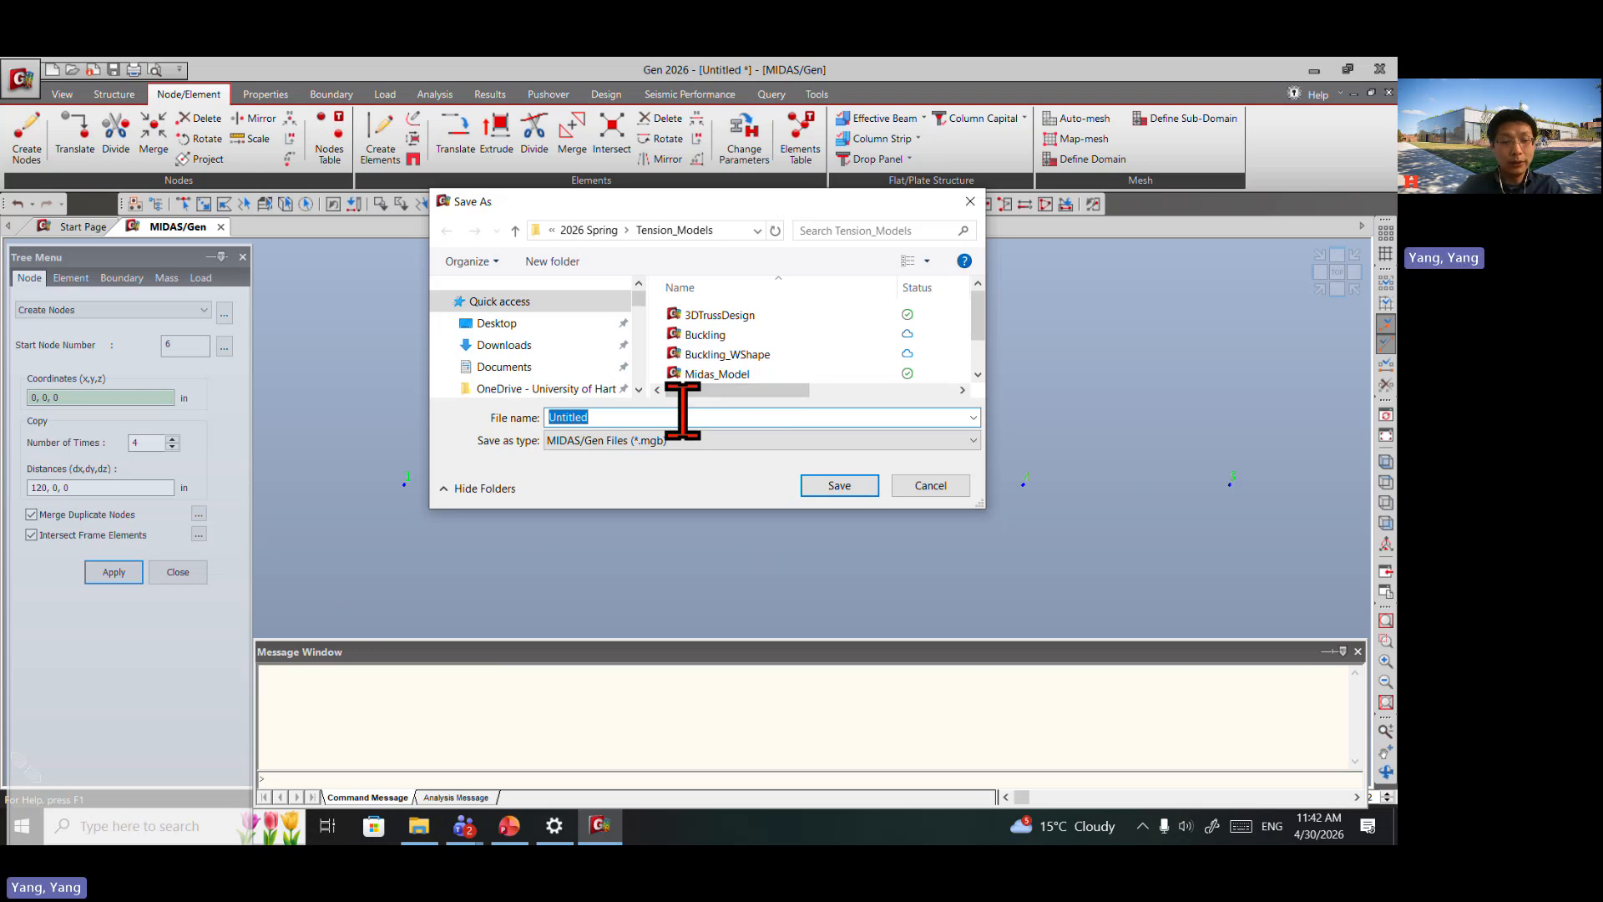
type("TrussDesig")
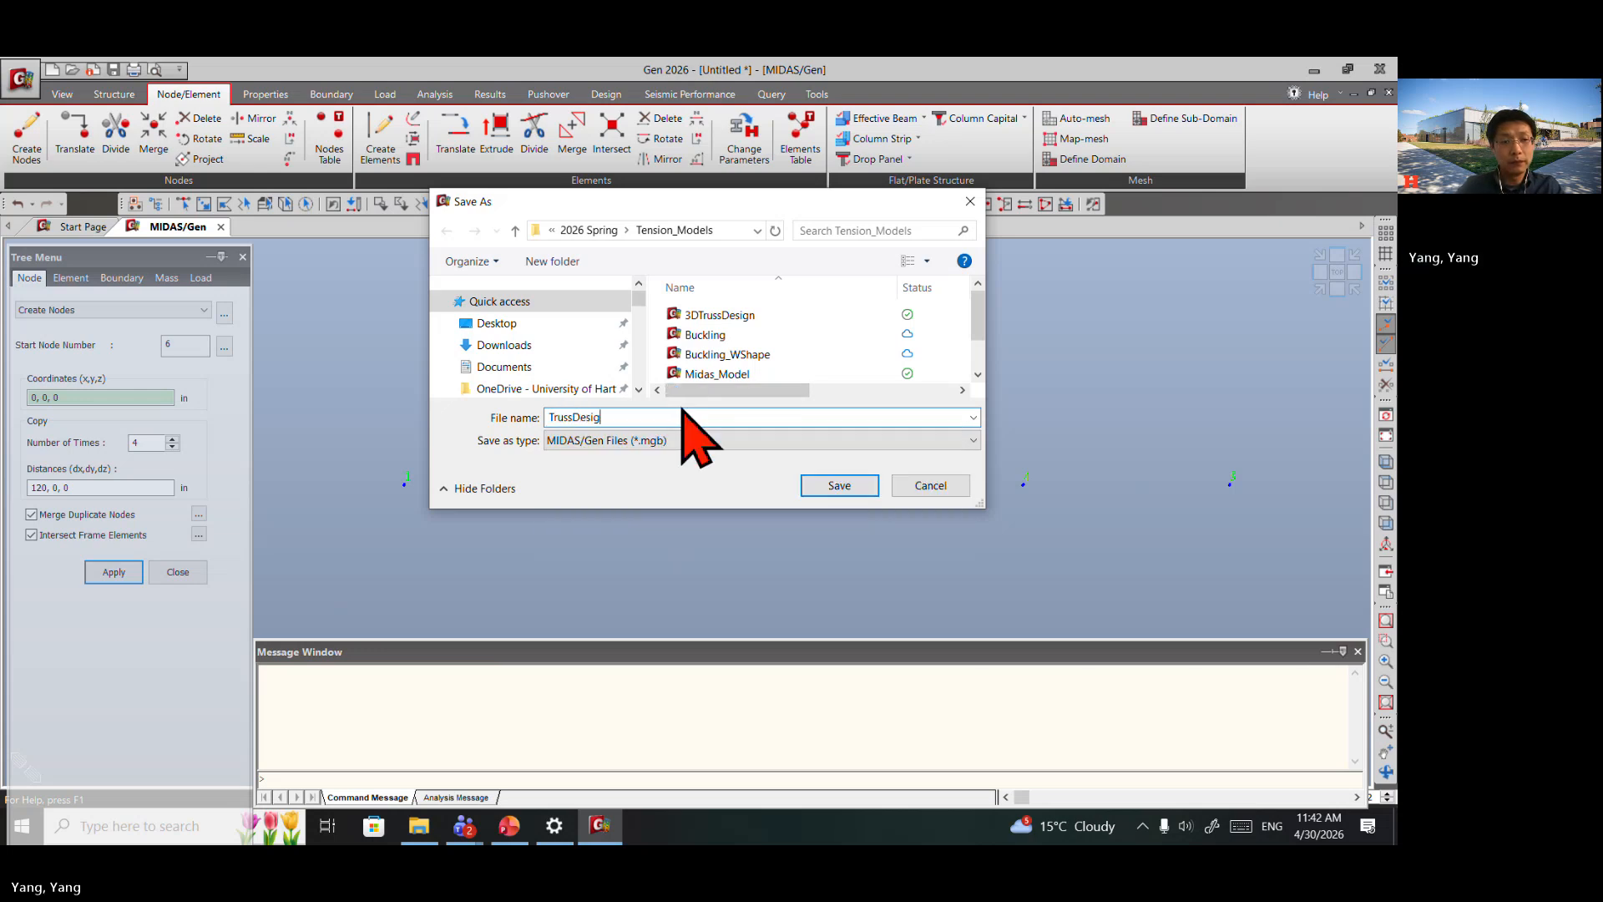
type("nExample")
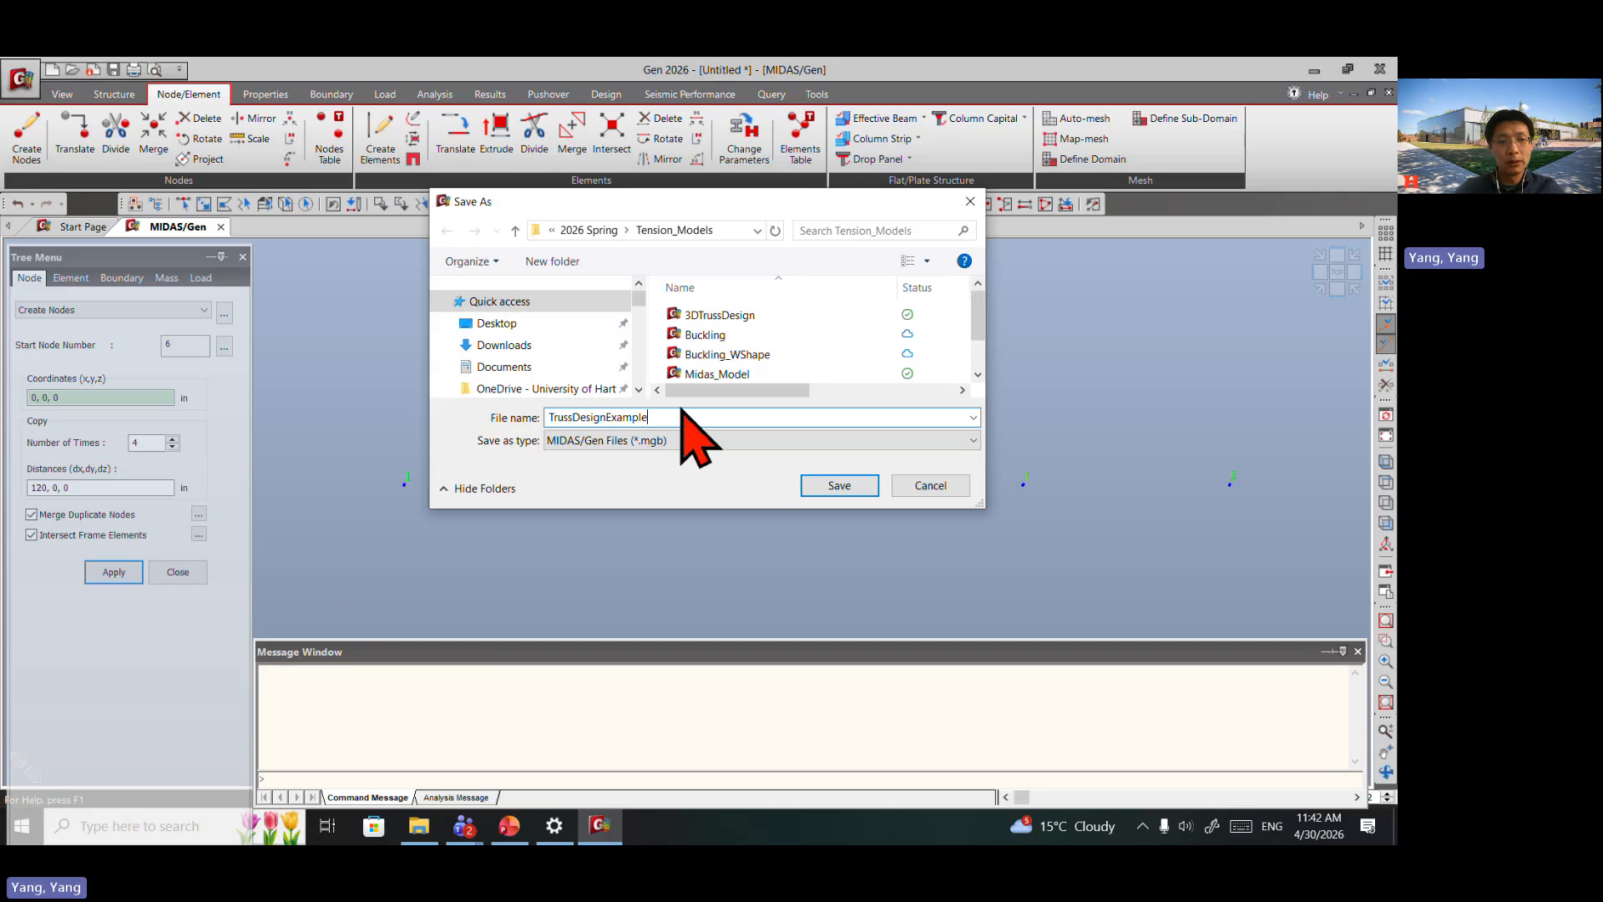
left_click(835, 486)
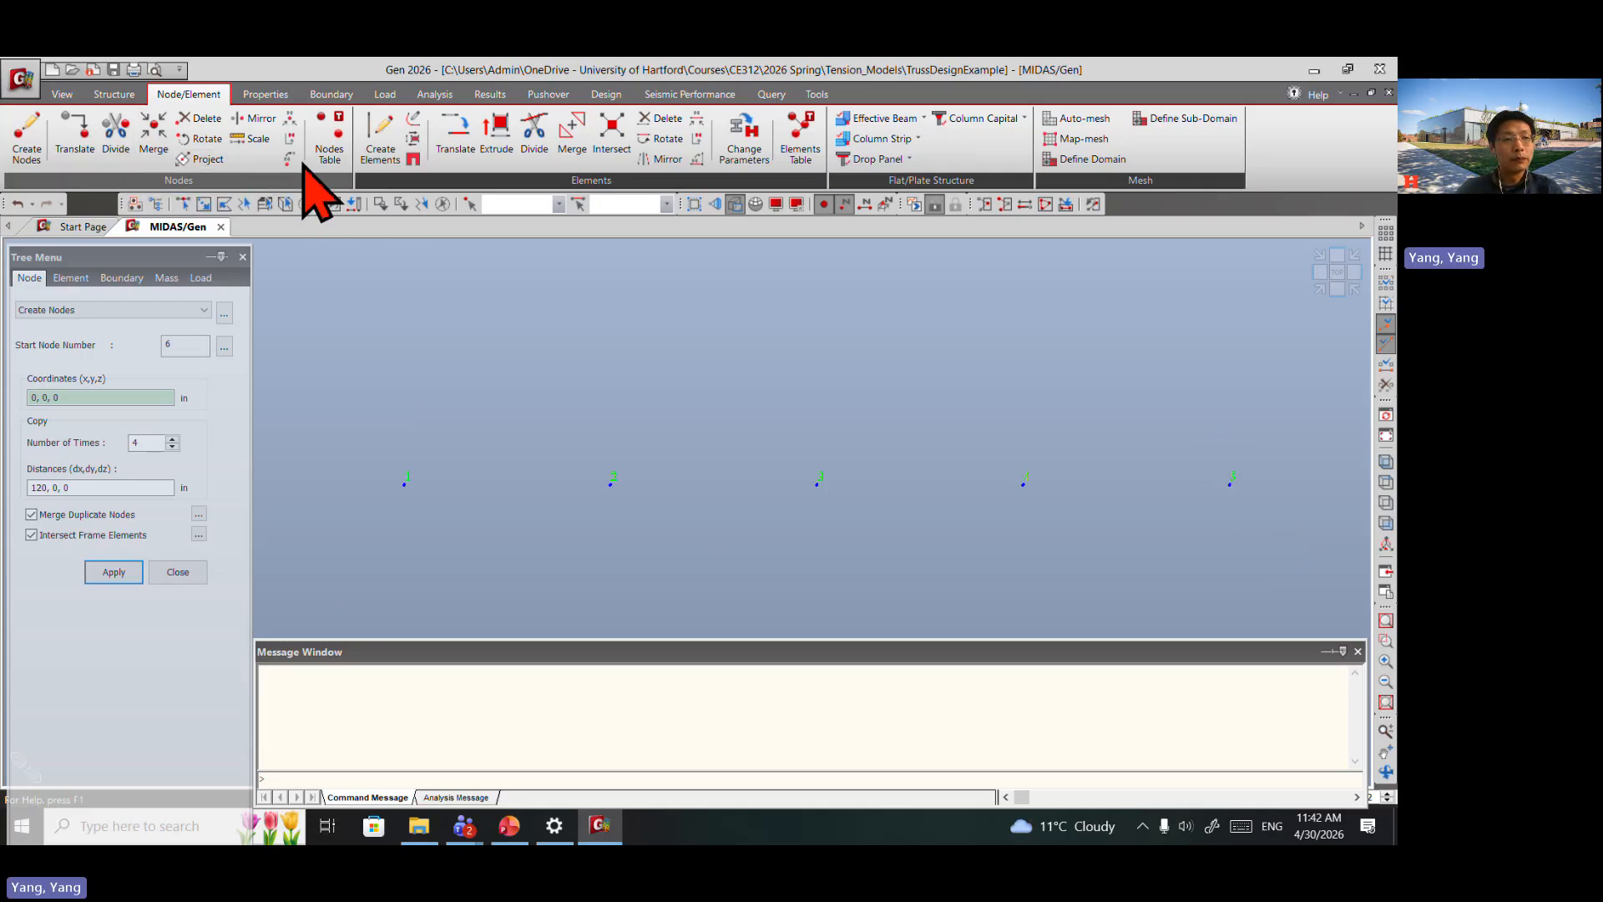
Step: Delete the surplus fifth node at the far end of the node row
left_click(203, 118)
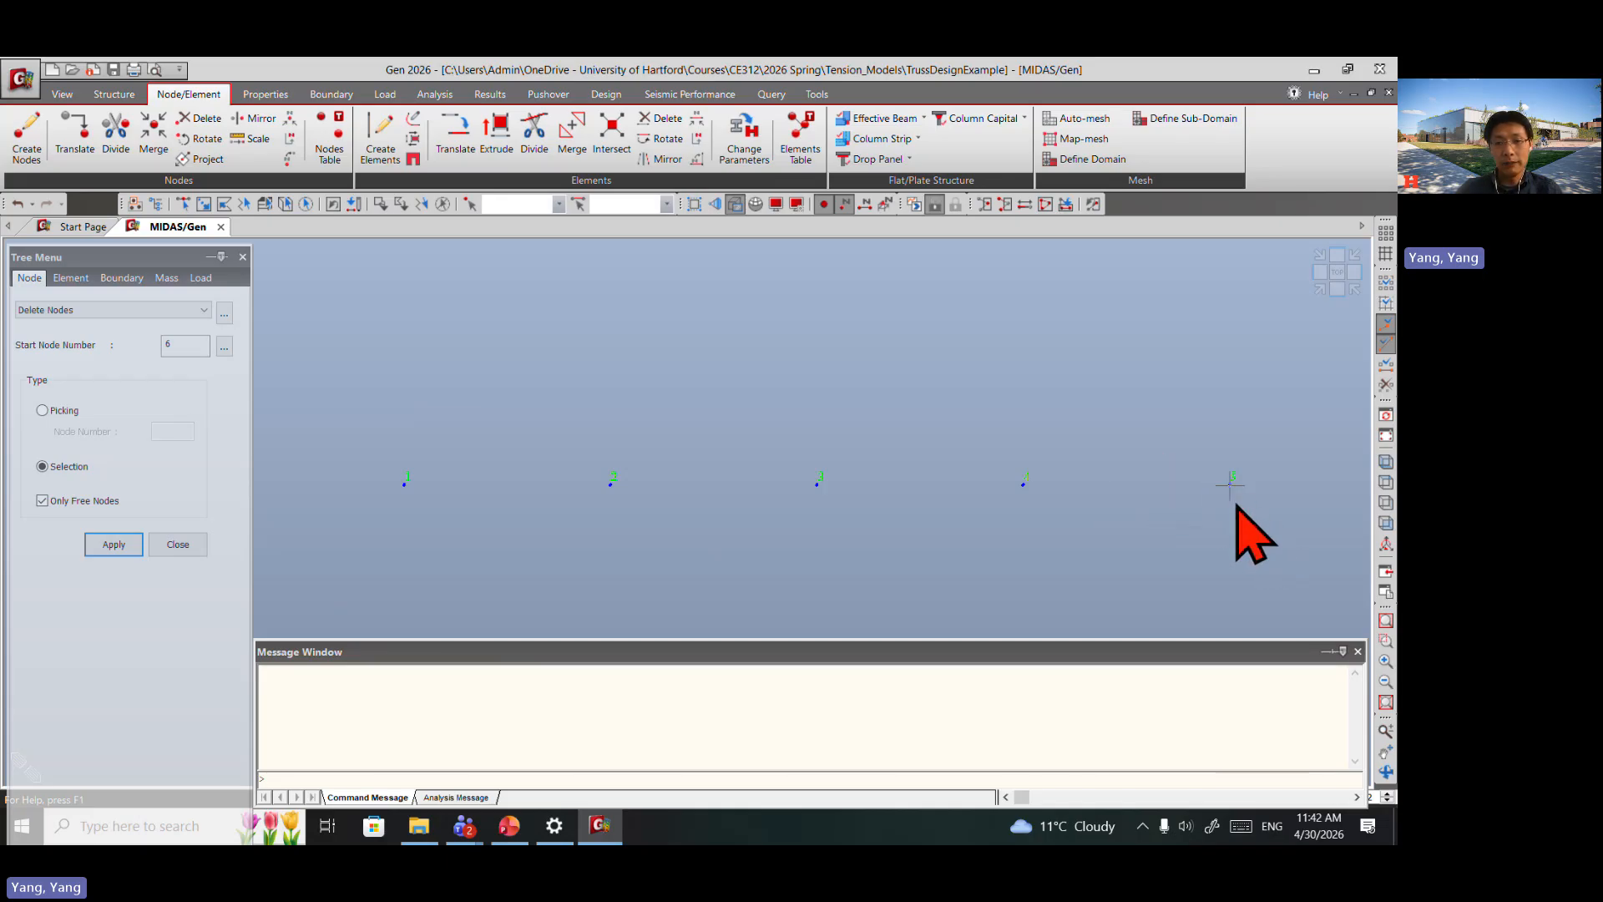
left_click(203, 204)
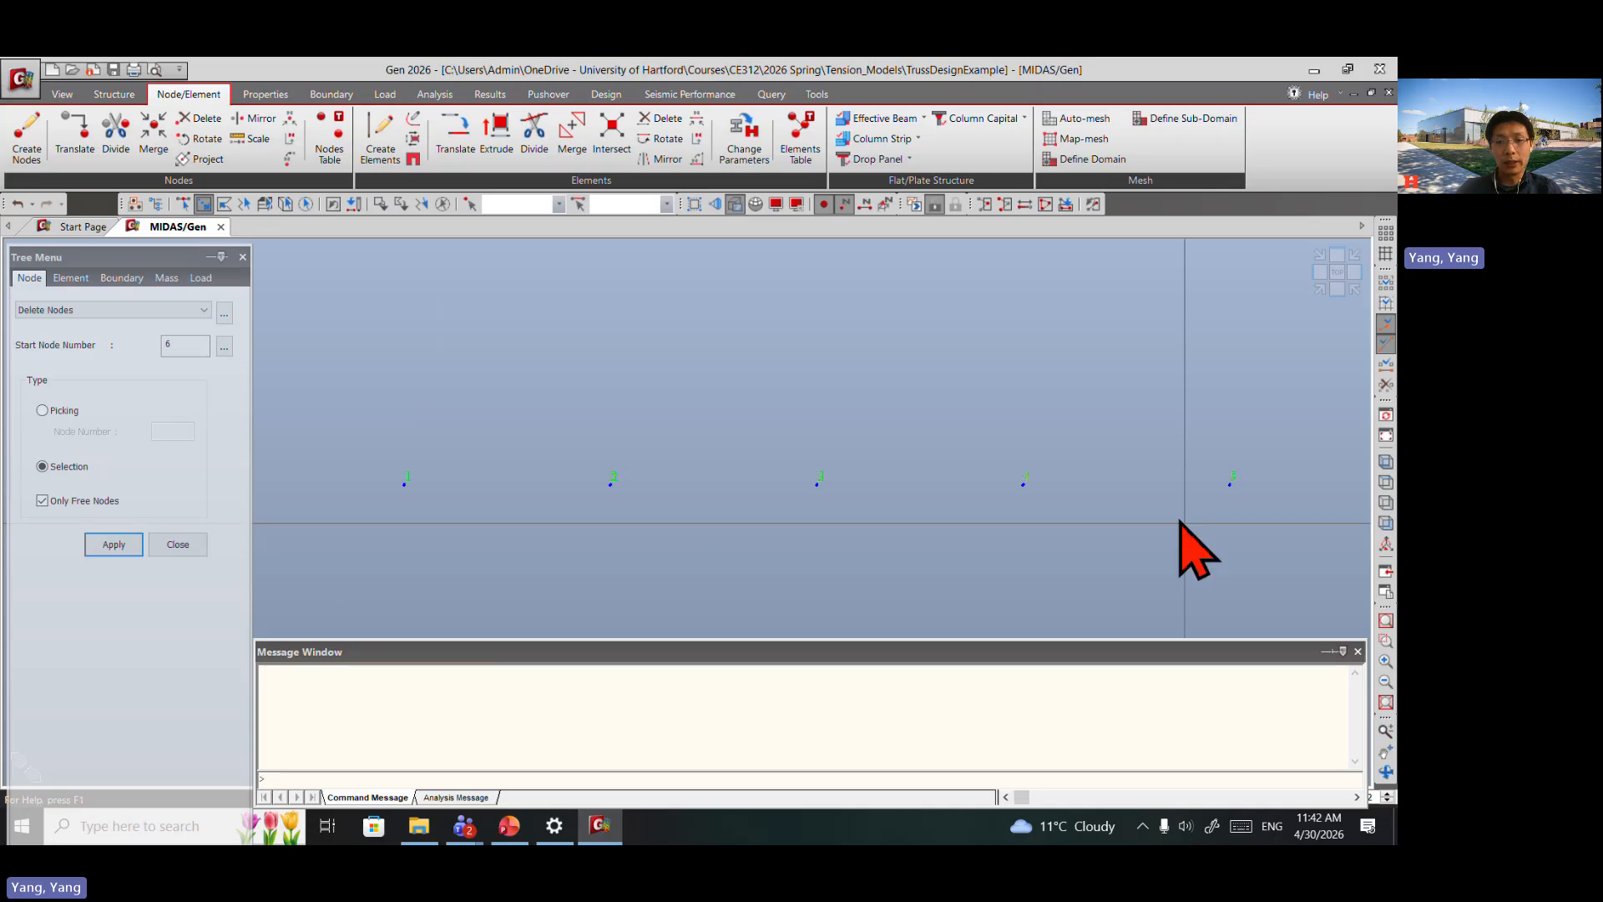
left_click(1229, 484)
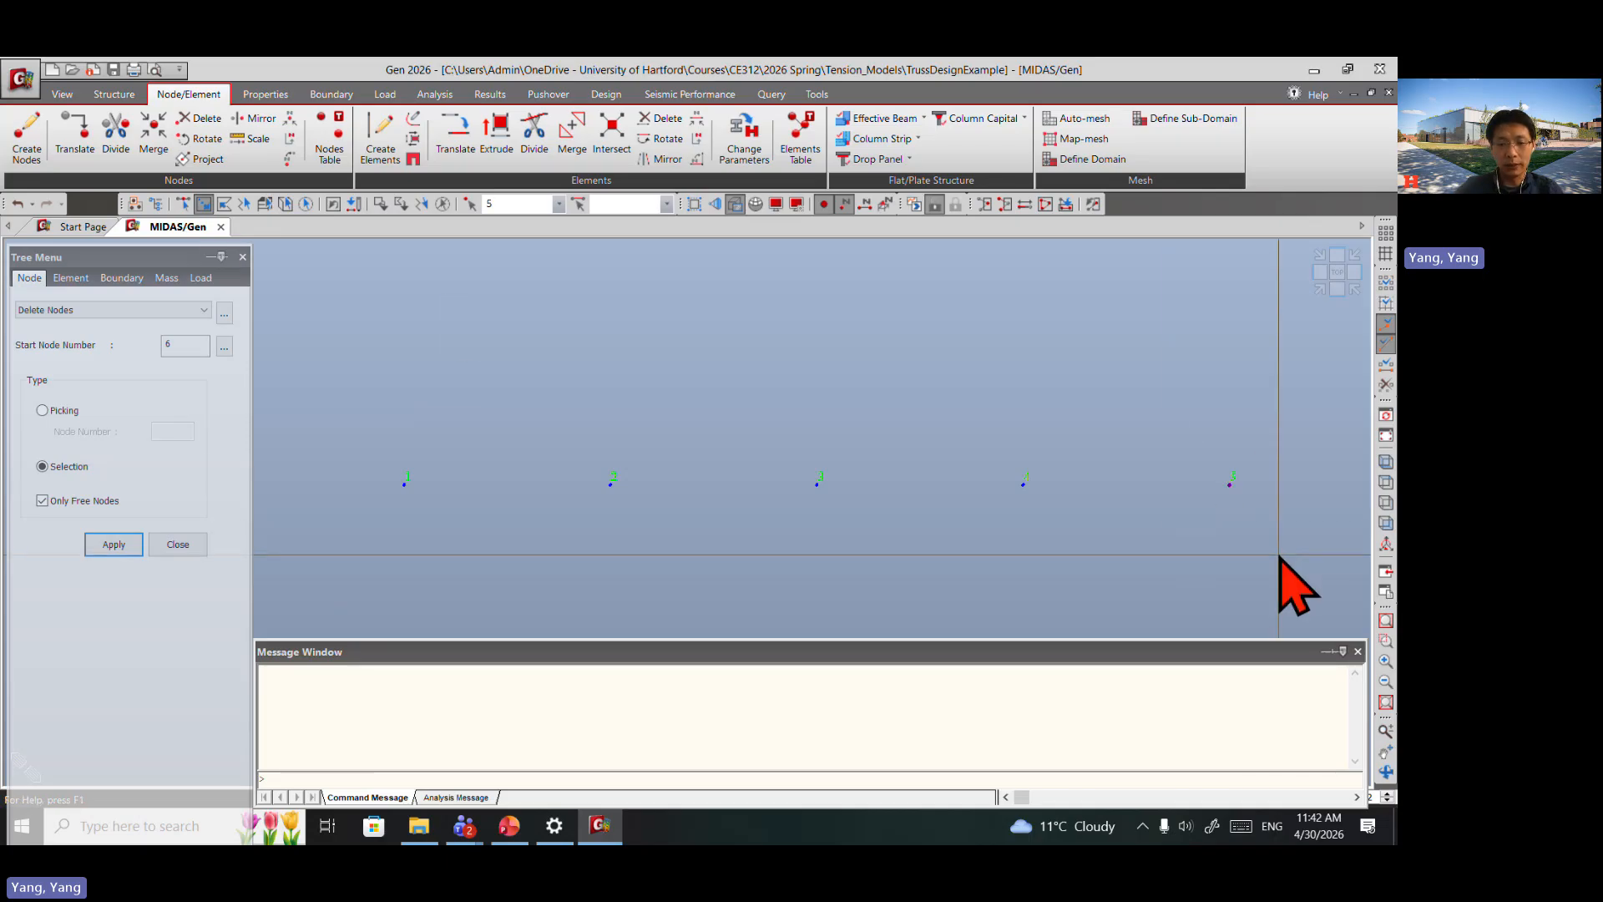
left_click(112, 547)
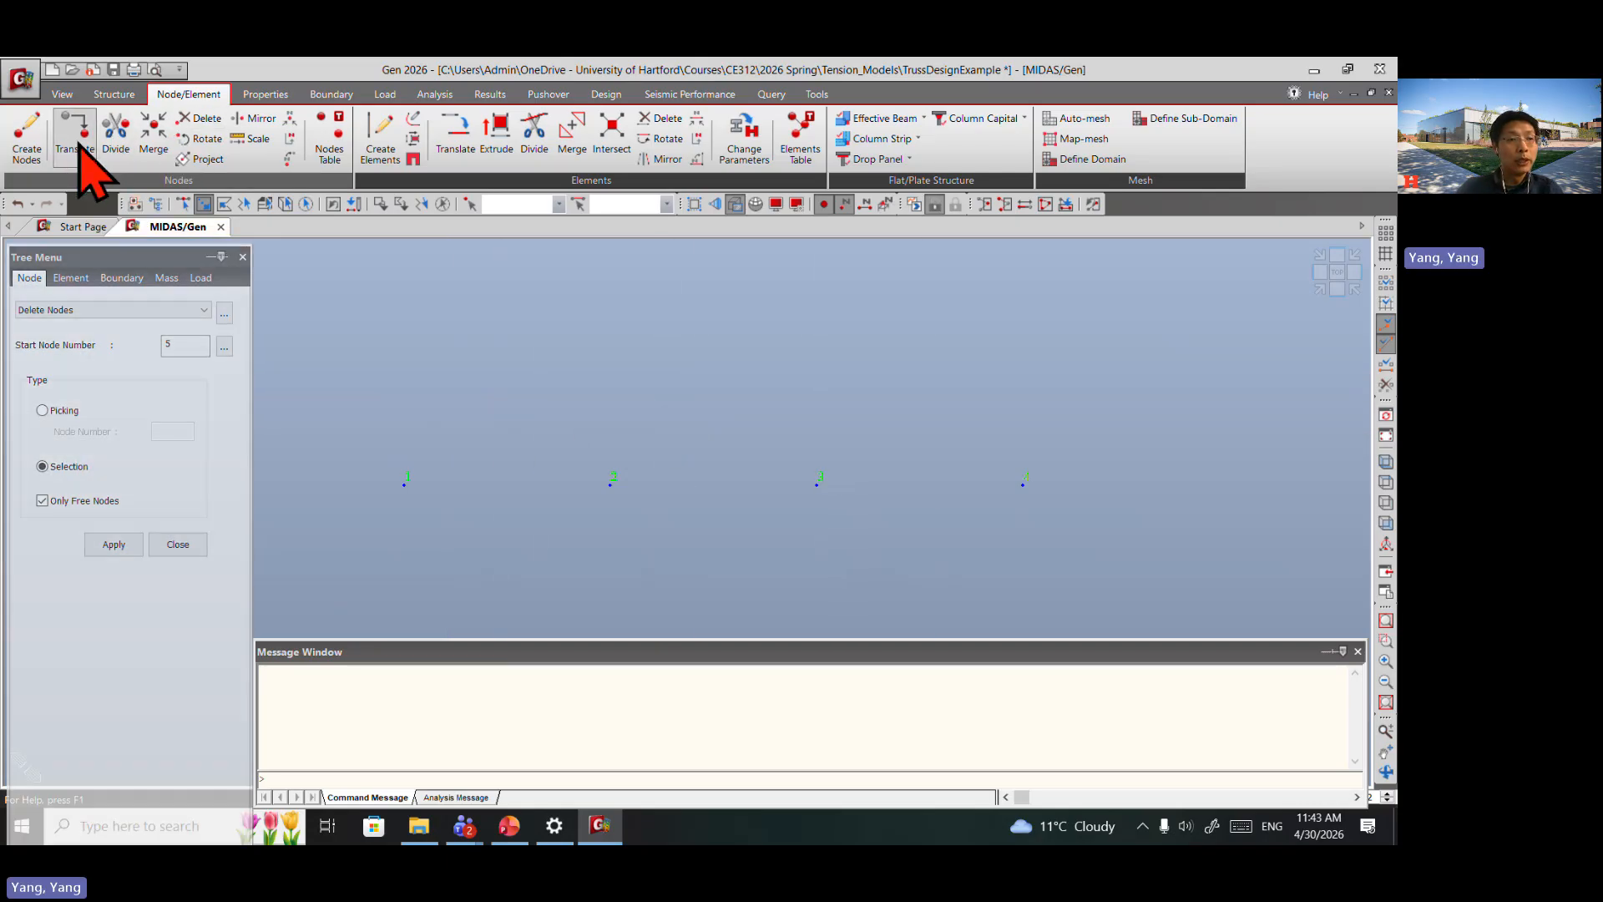
Step: Create a node at 0, 0, 36 in with two copies spaced 120, 0, -12 in, consulting the truss drawing in the PowerPoint slides
left_click(27, 141)
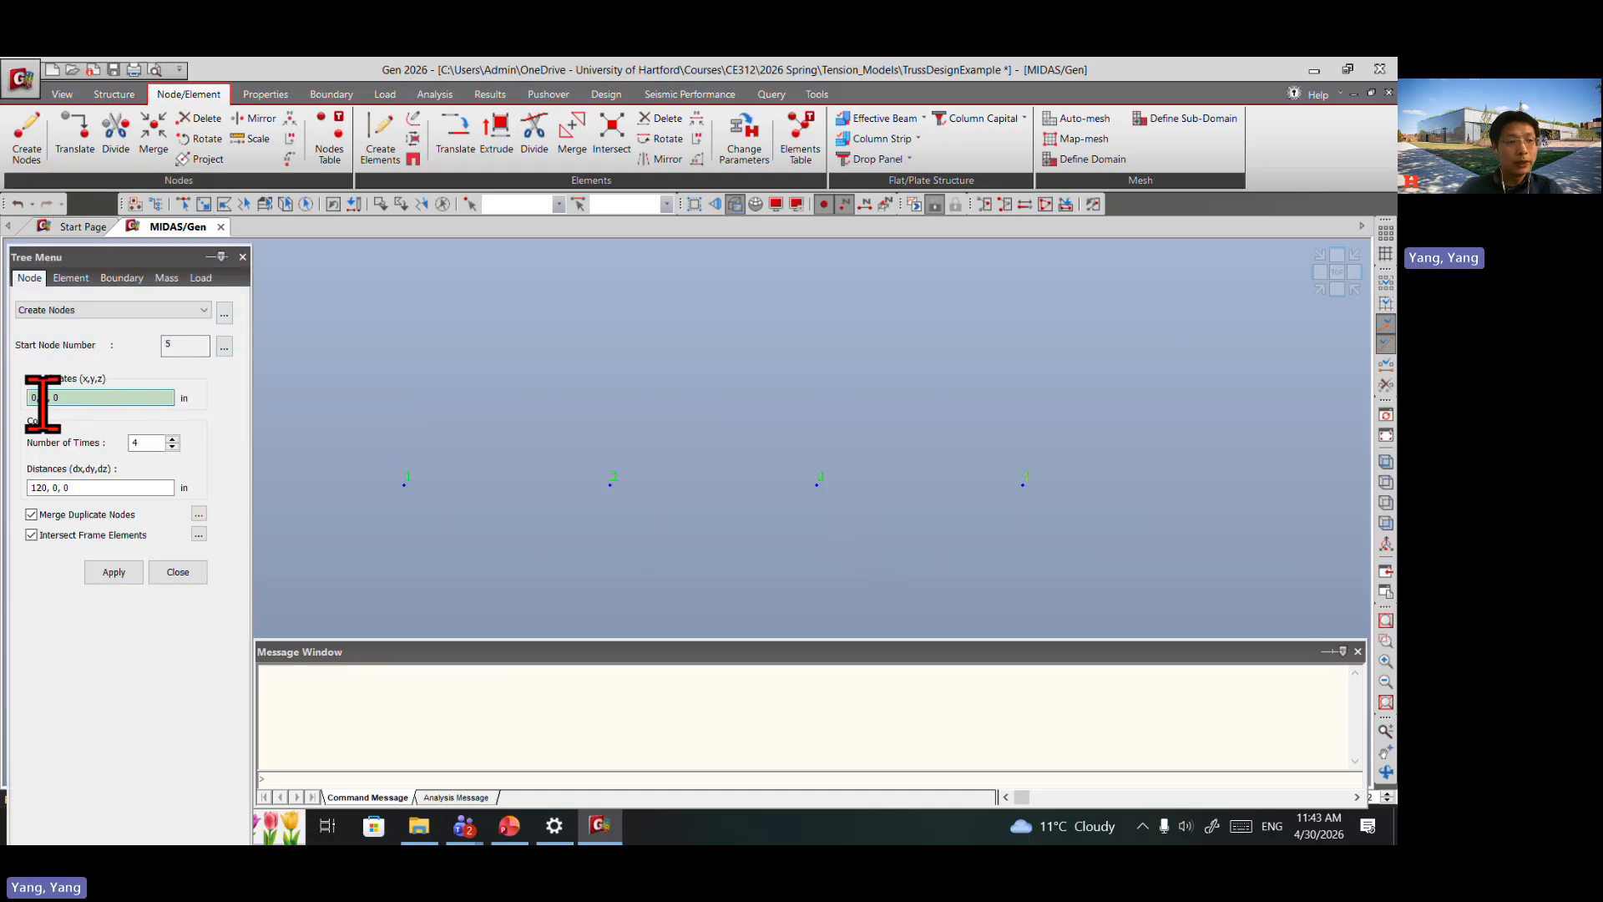
left_click(71, 395)
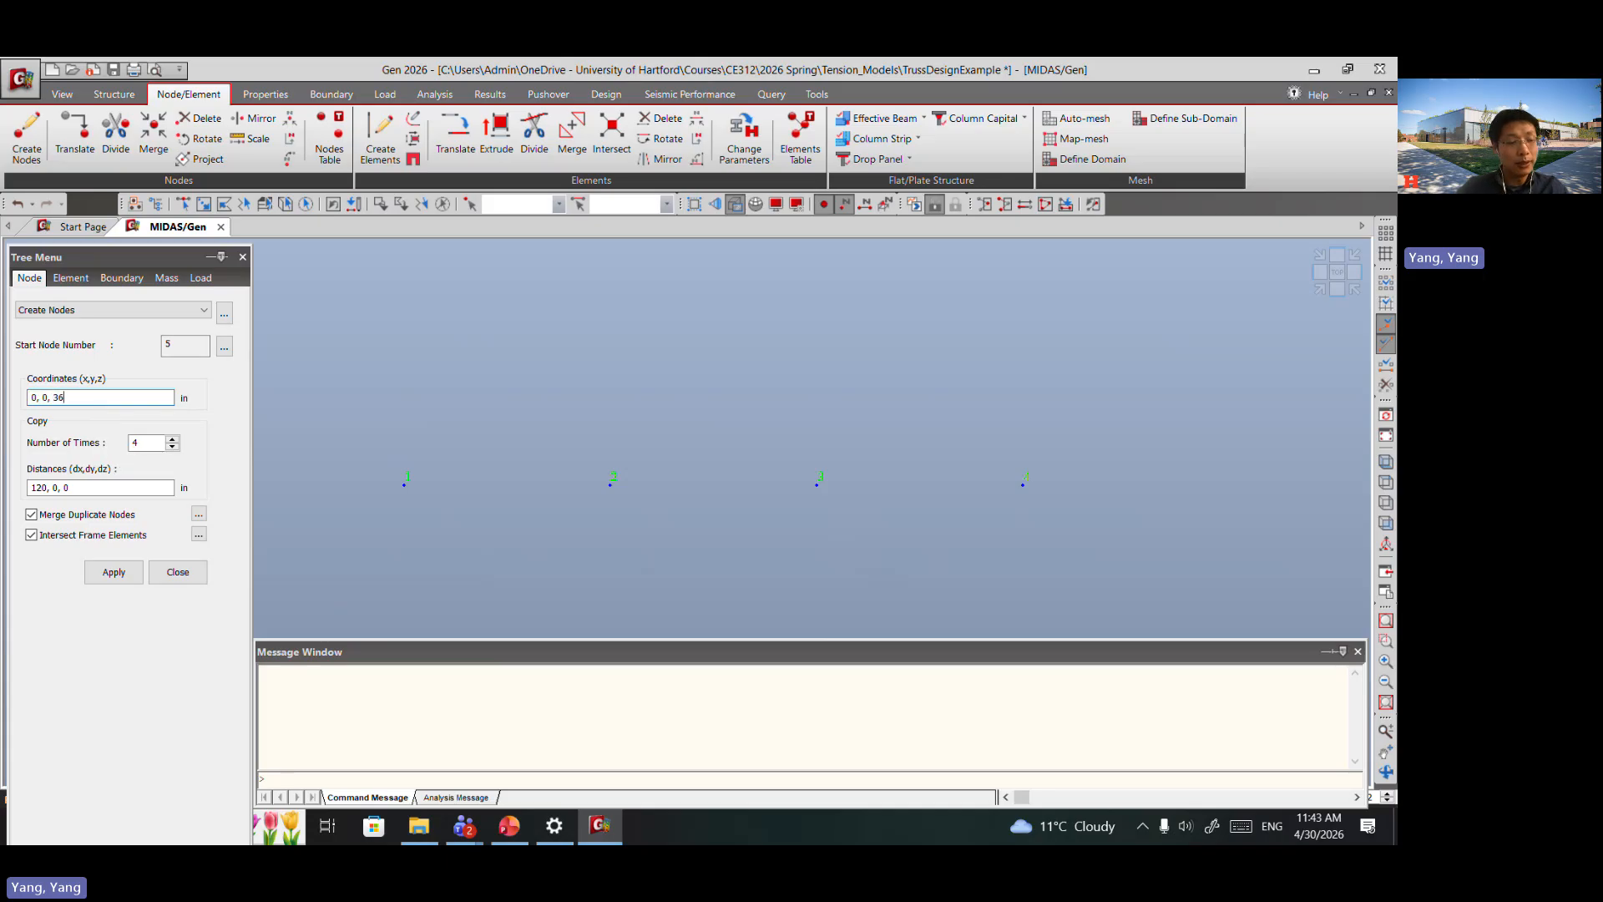
left_click(50, 487)
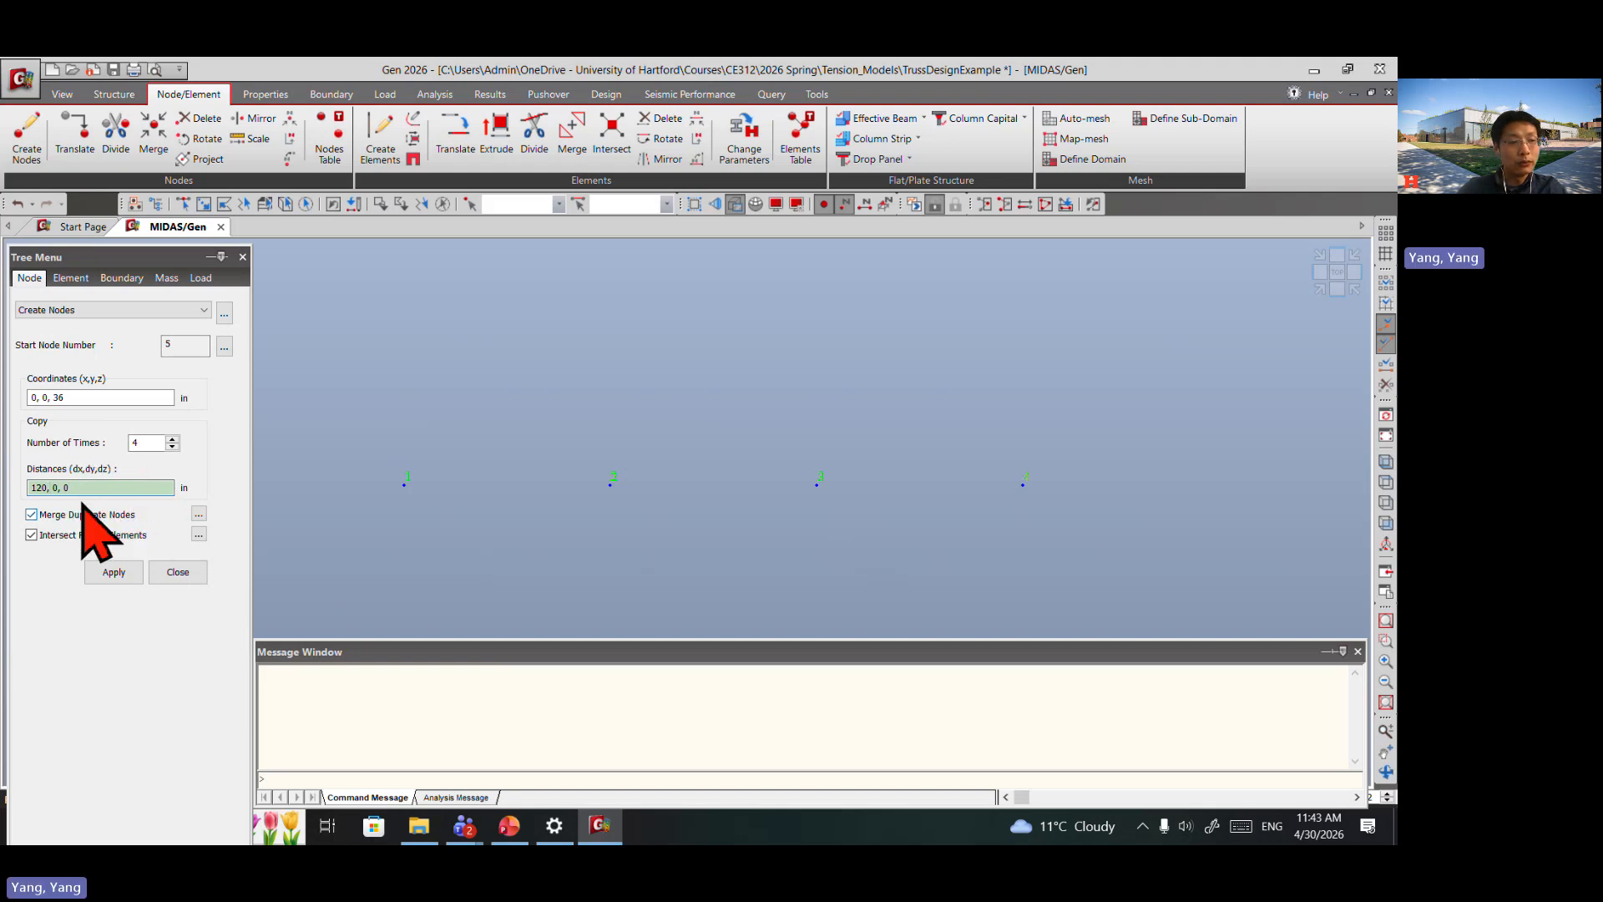
key("BackSpace")
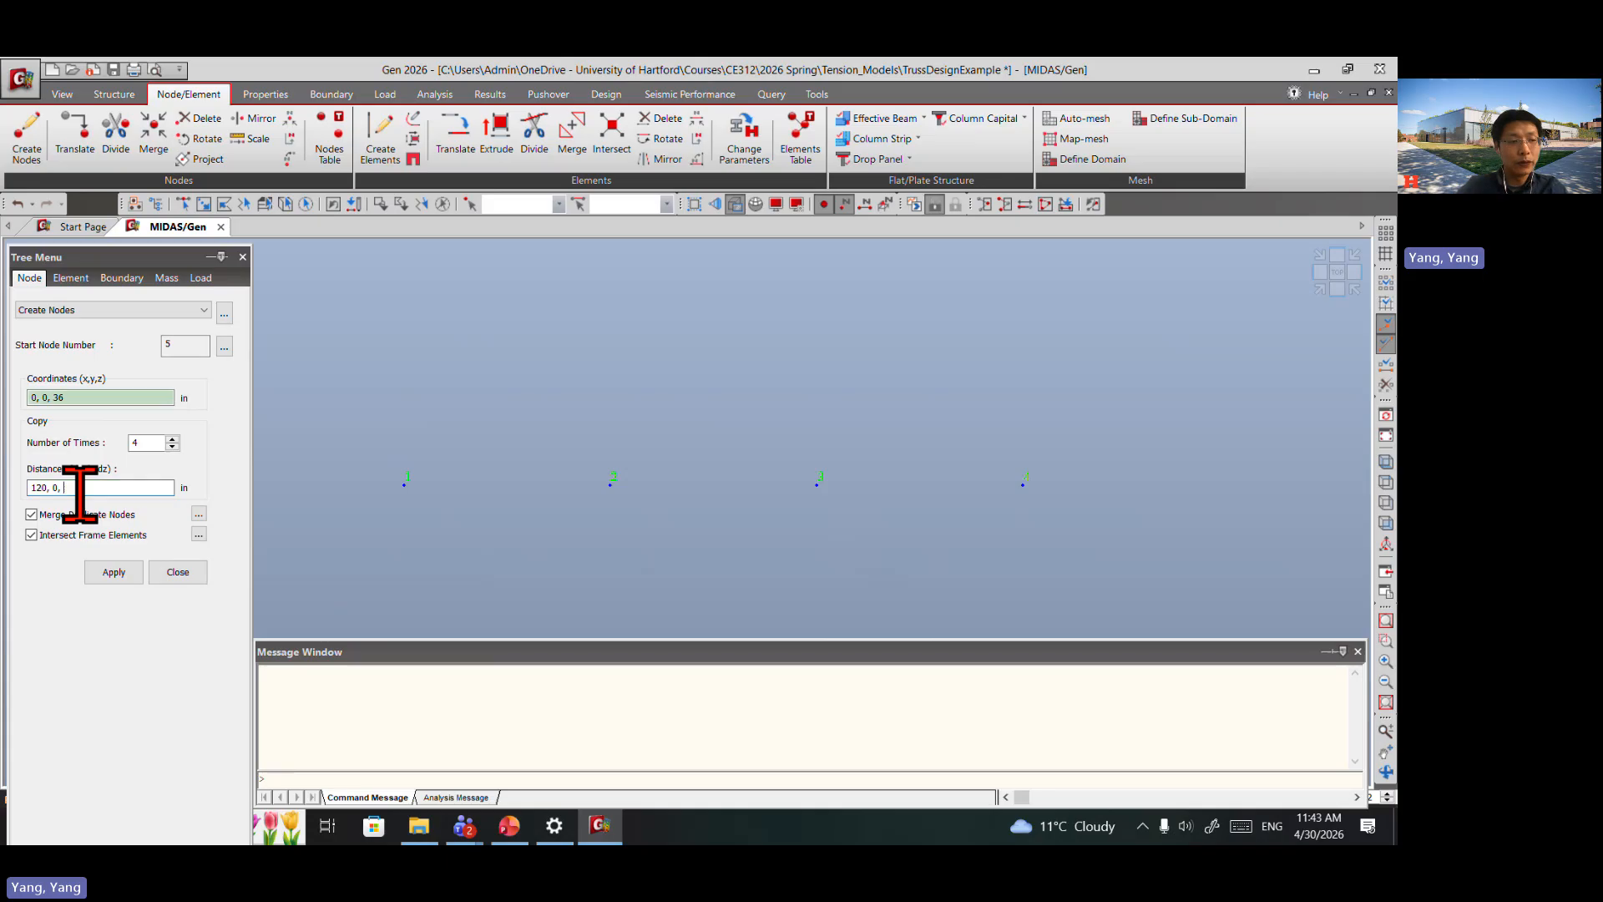
left_click(509, 826)
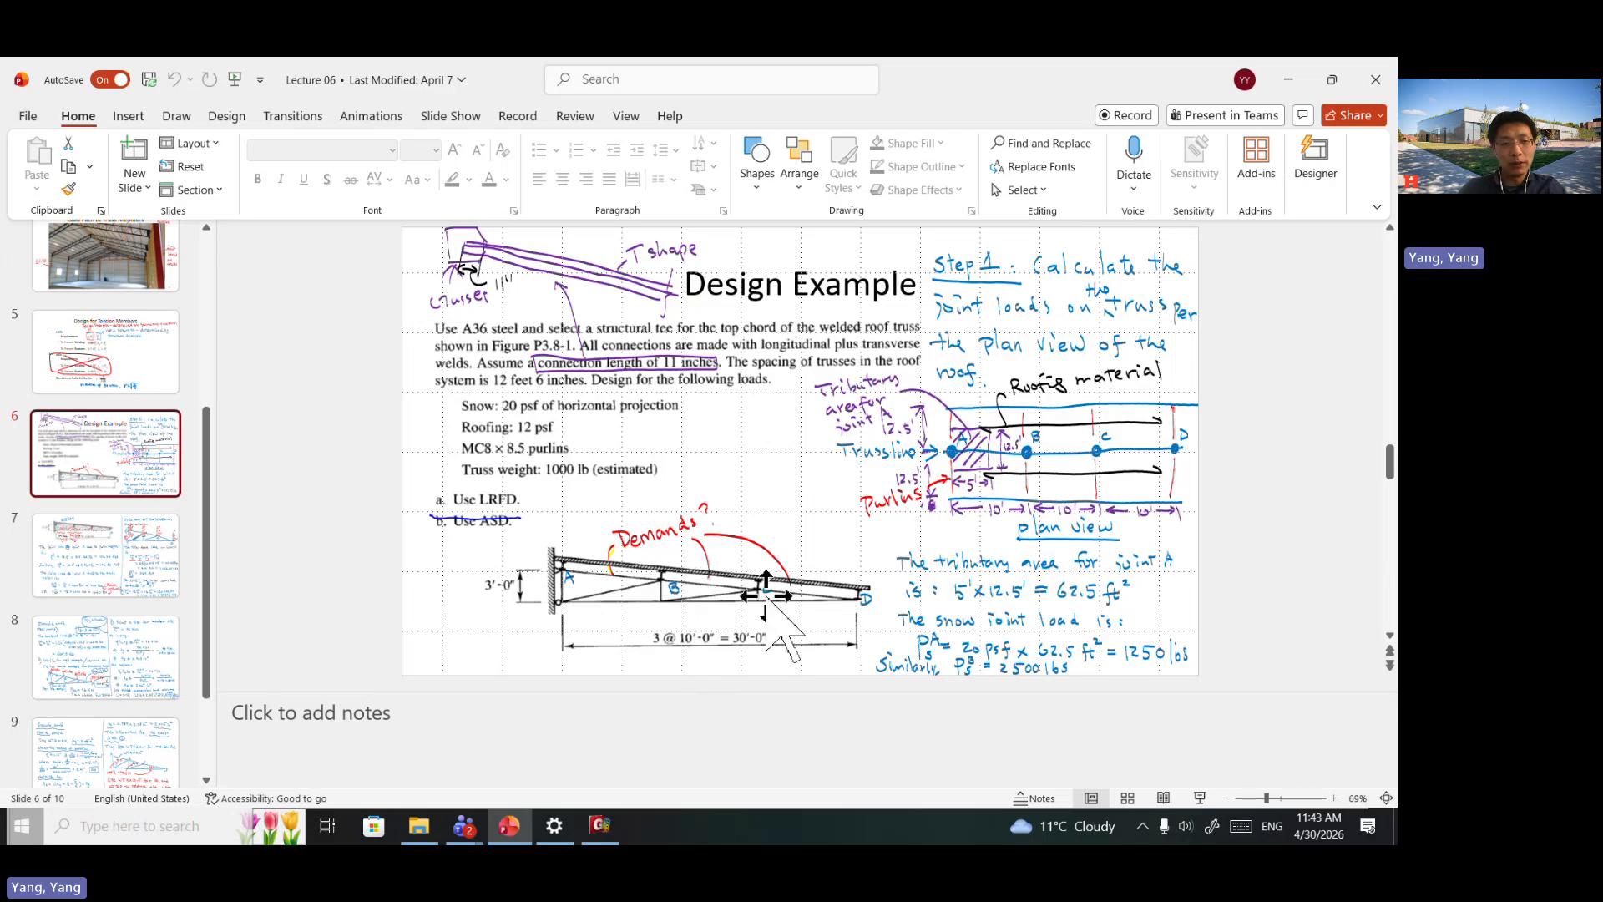
left_click(600, 827)
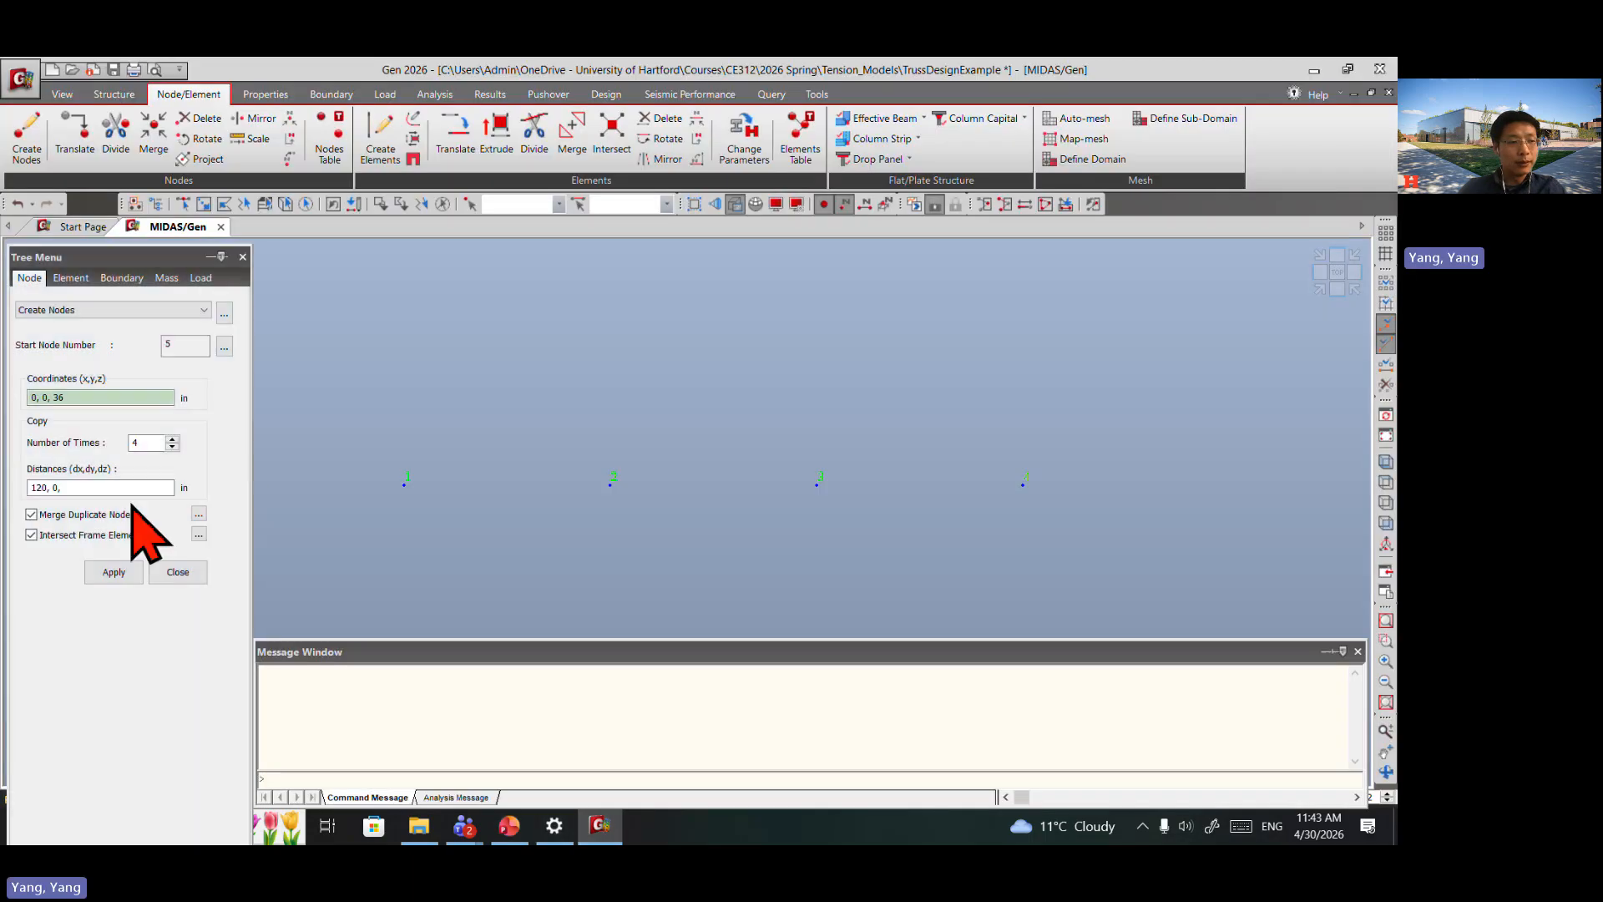
left_click(100, 488)
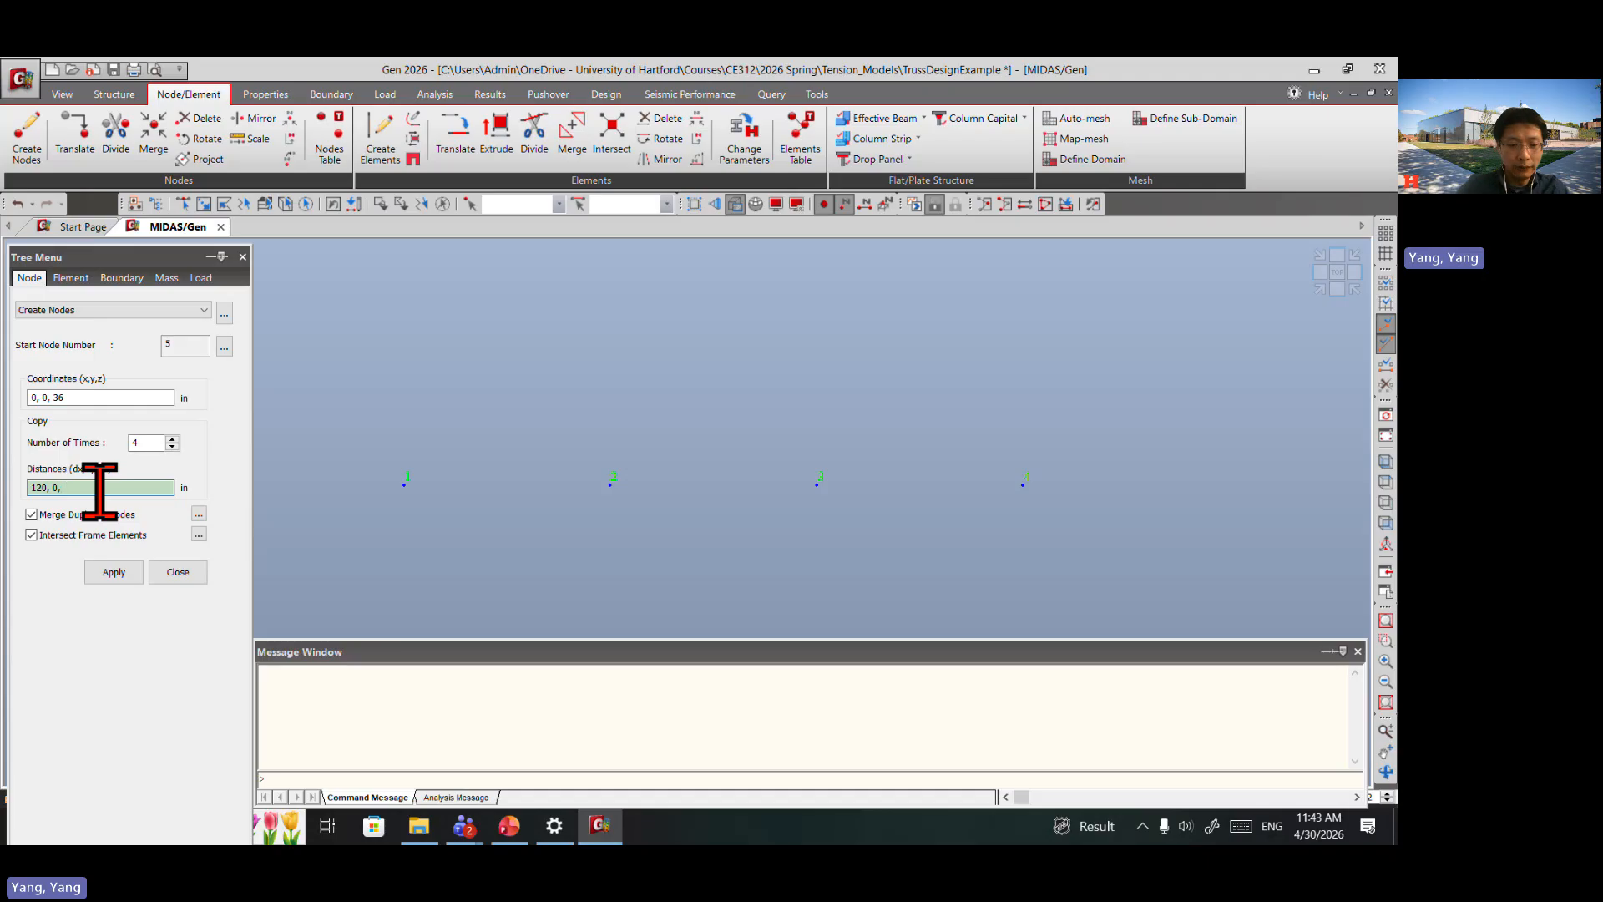
type("-12")
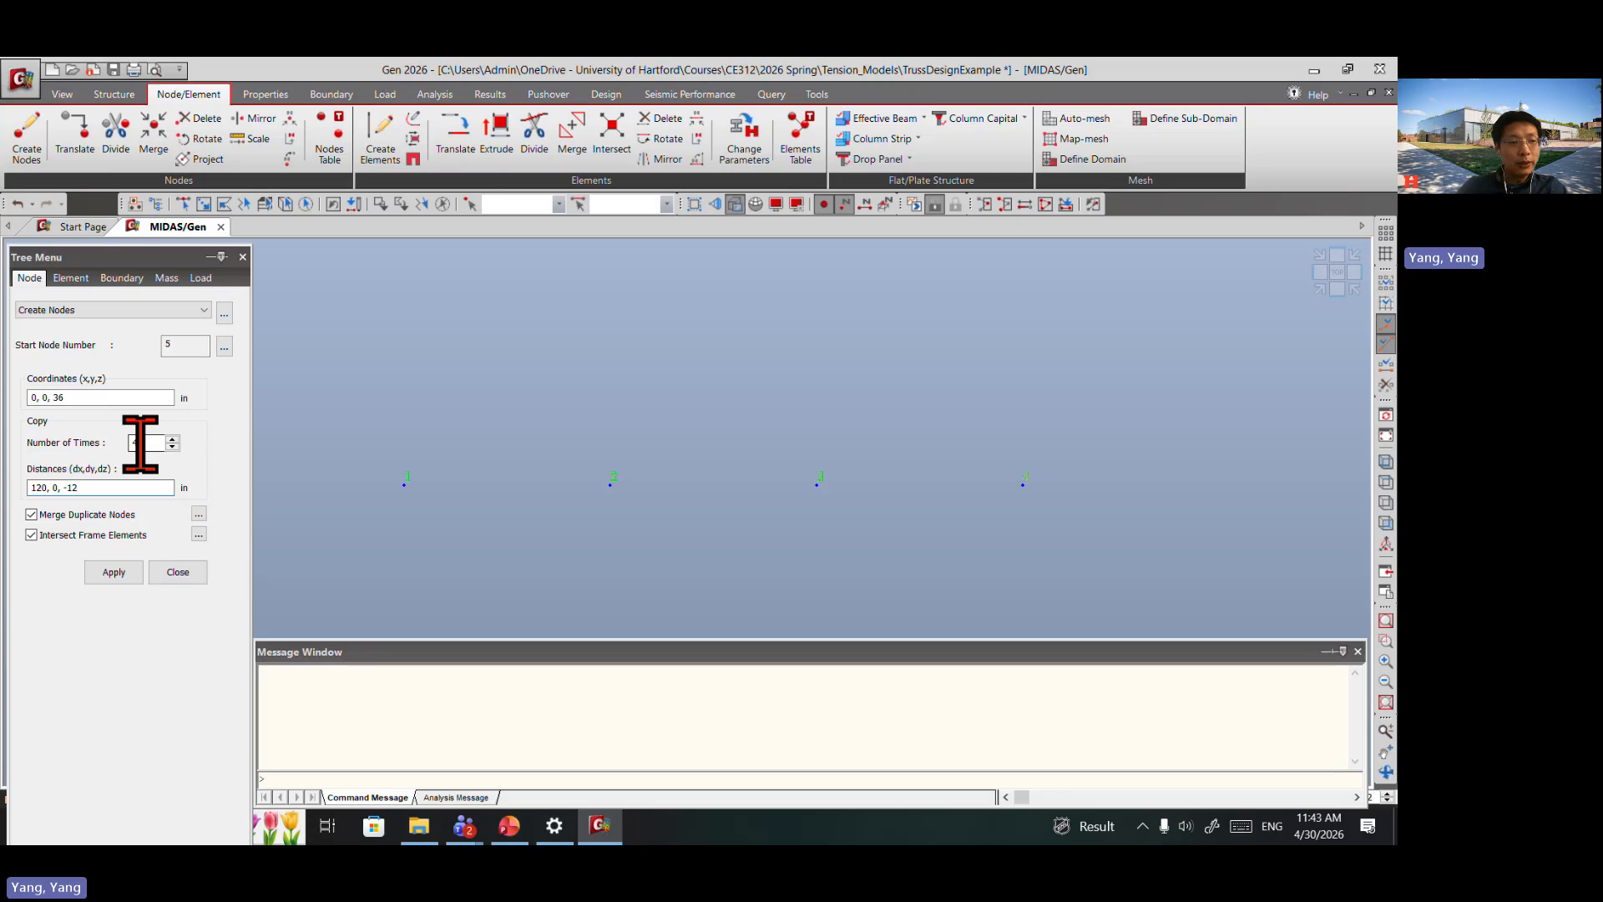
left_click(141, 442)
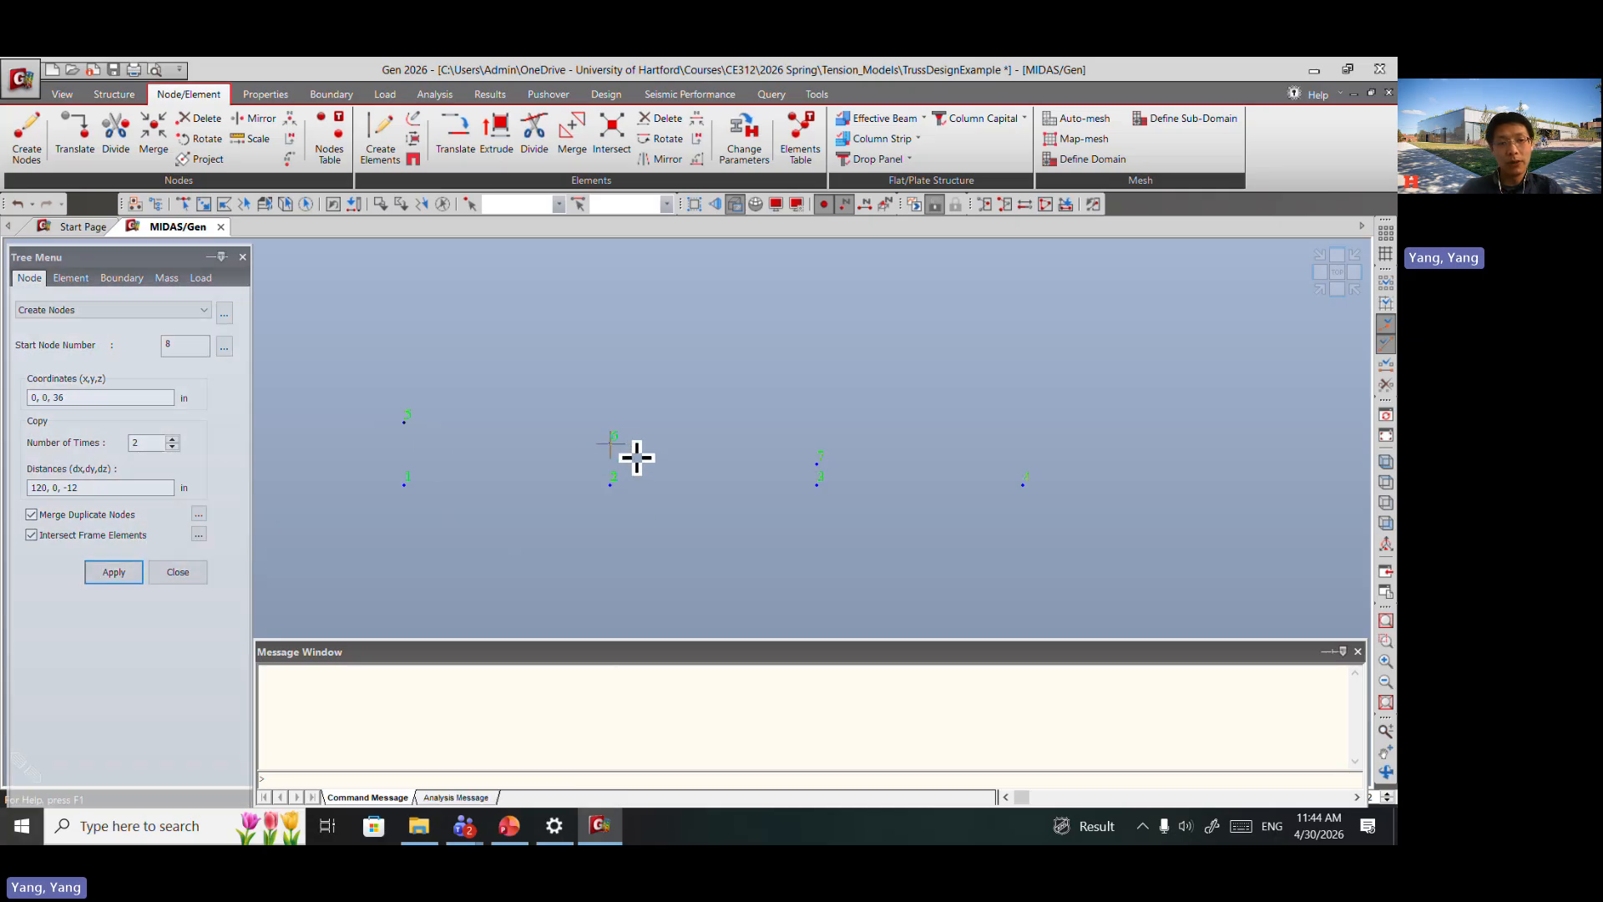
Step: Check the truss drawing in PowerPoint and create Truss-type elements along the bottom chord, connecting nodes 1, 2, 3 and 4 in sequence
left_click(509, 826)
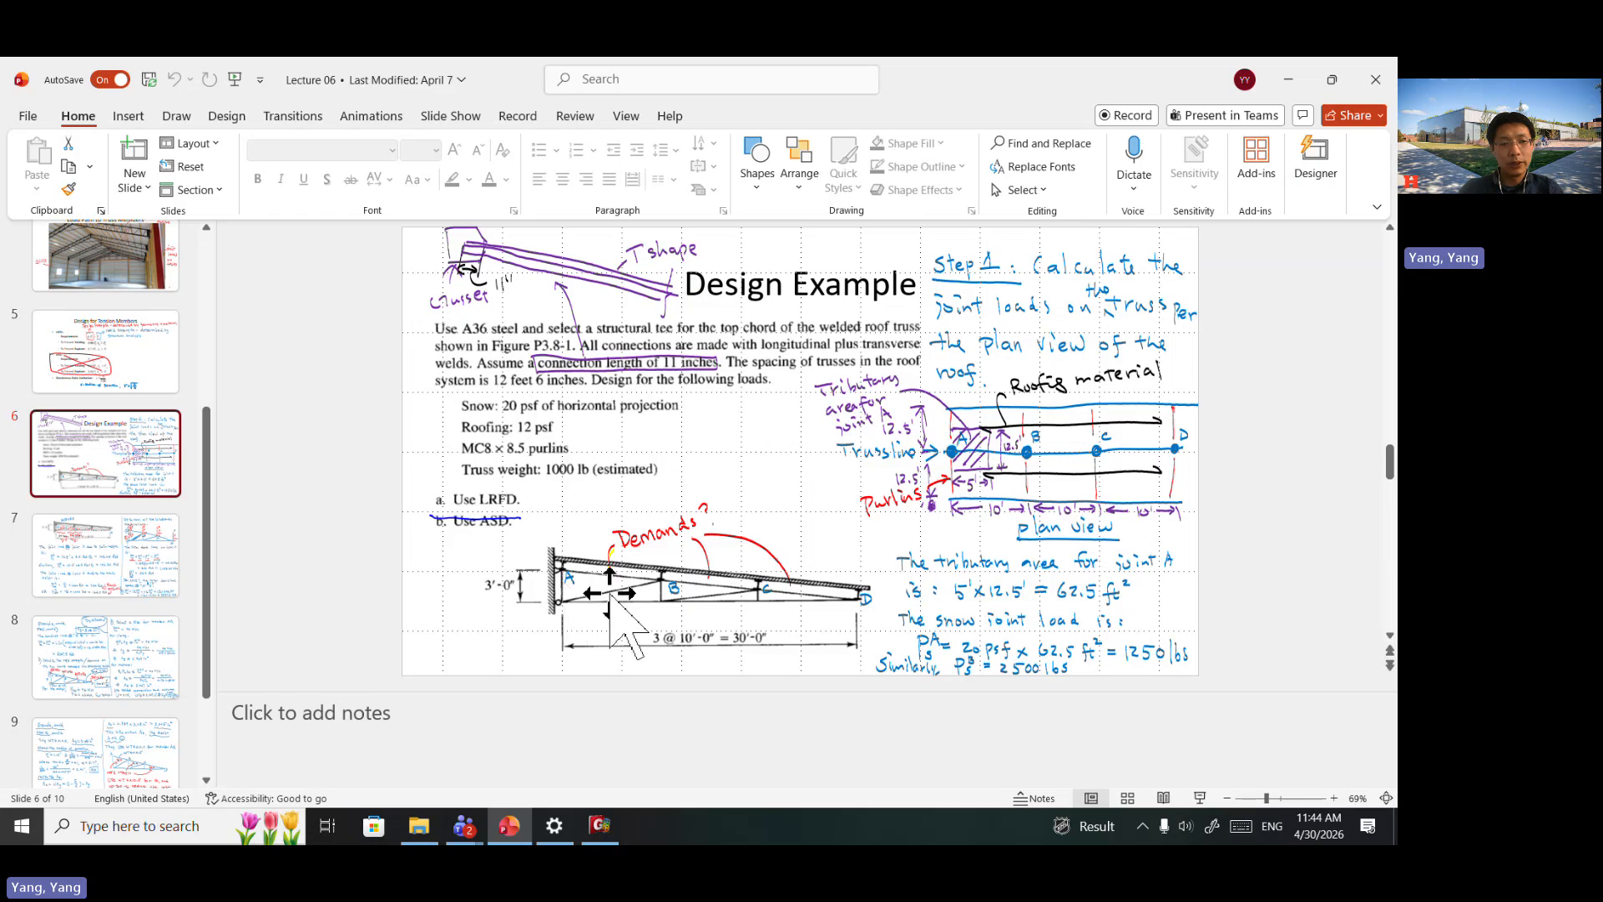
left_click(600, 828)
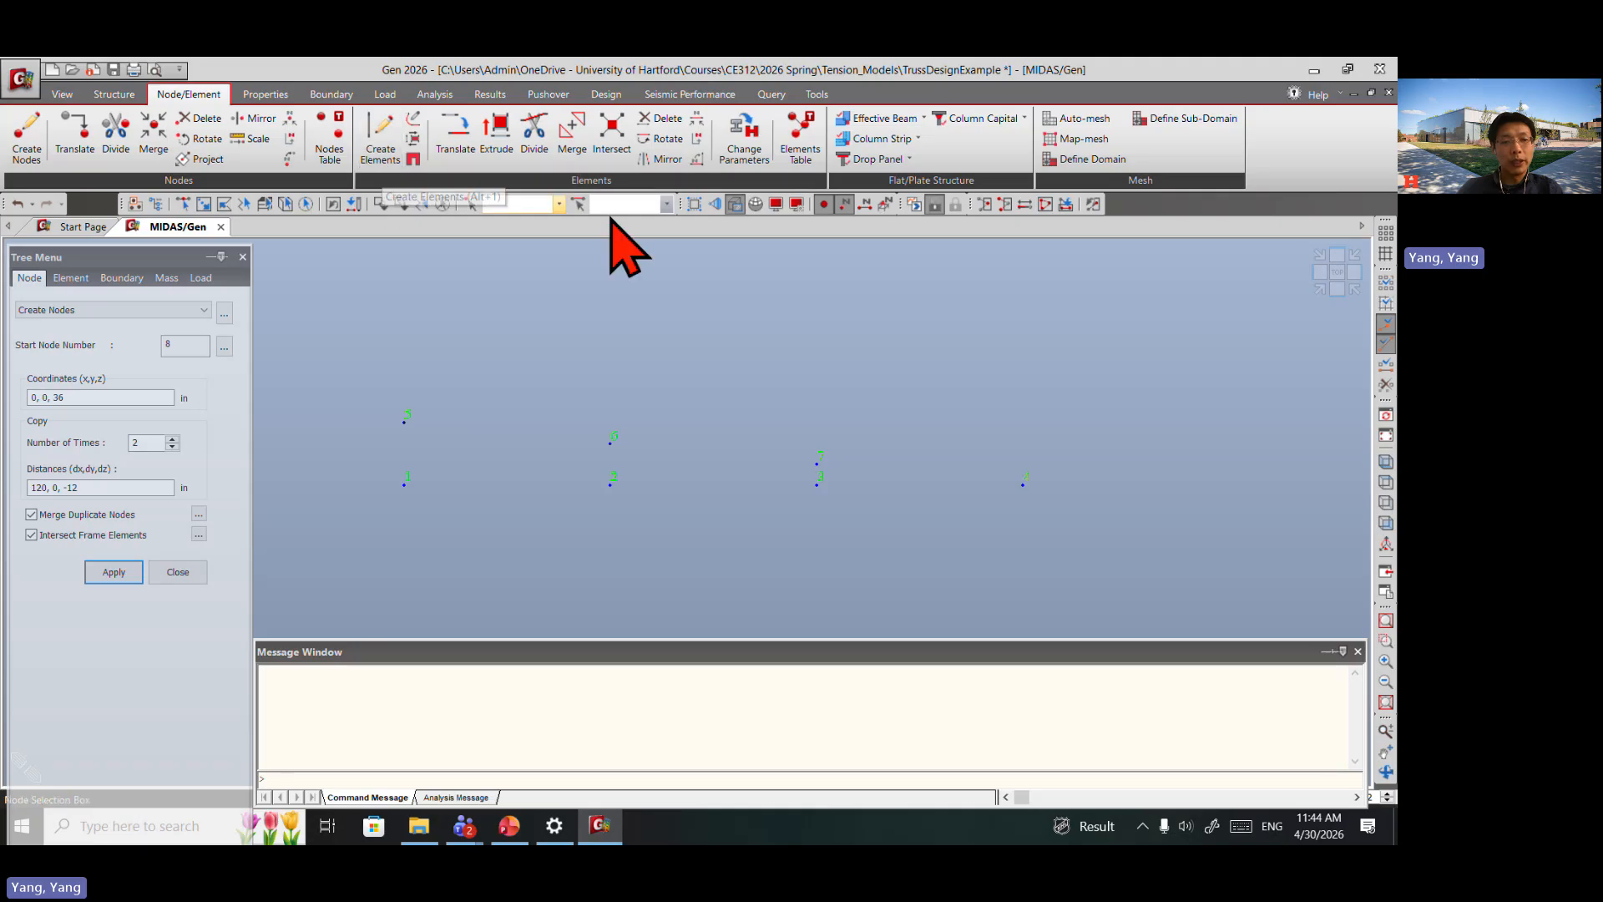
left_click(378, 142)
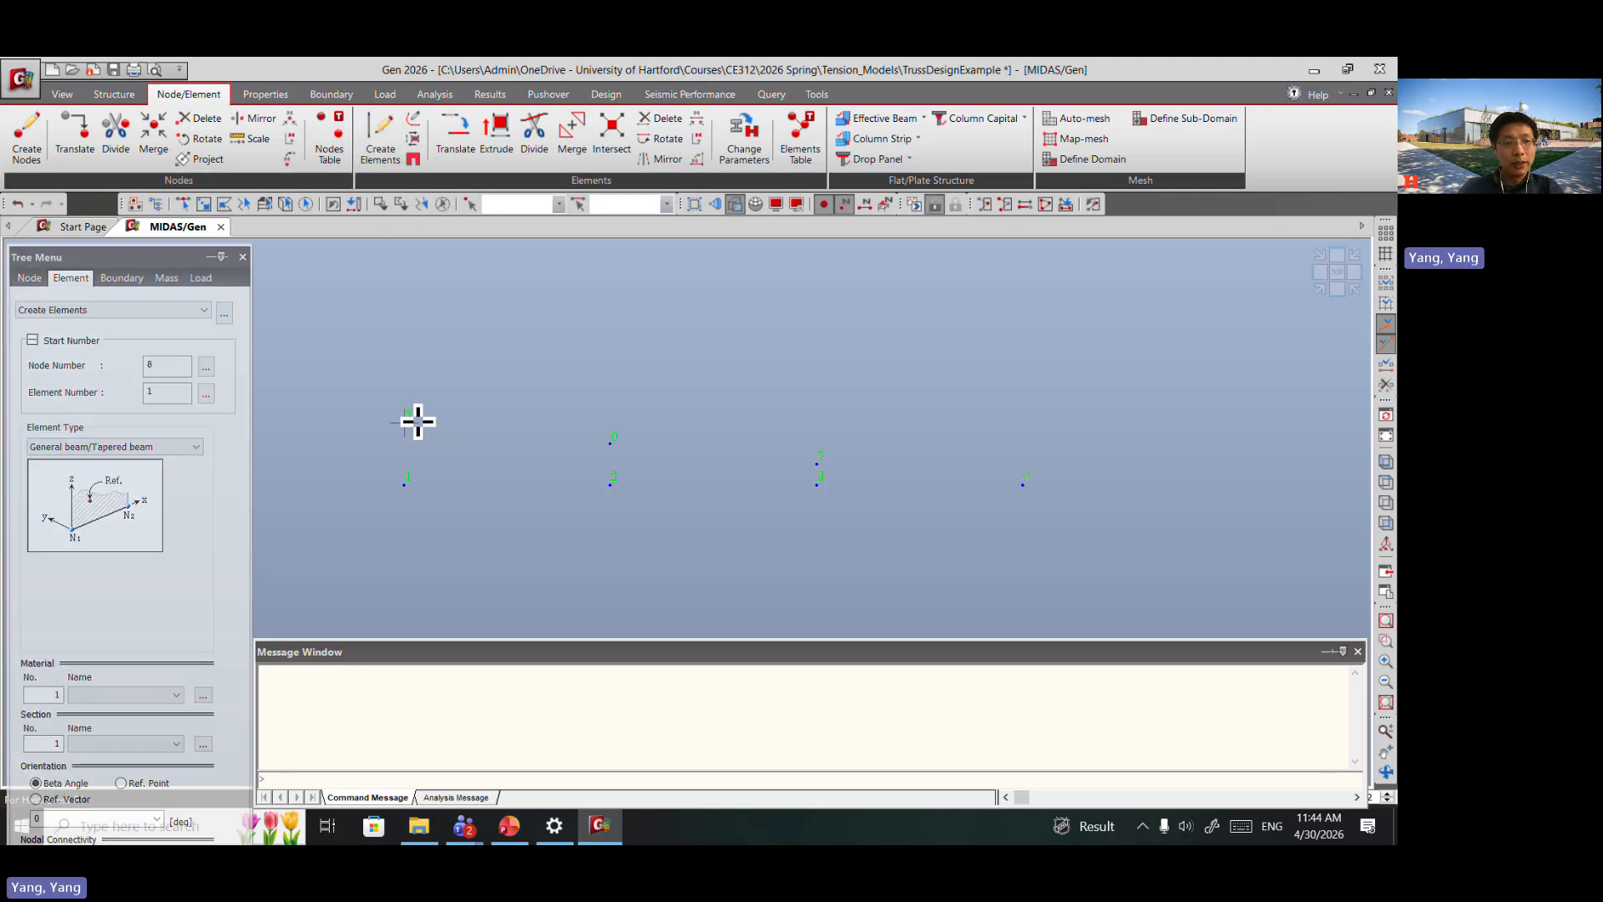
left_click(154, 447)
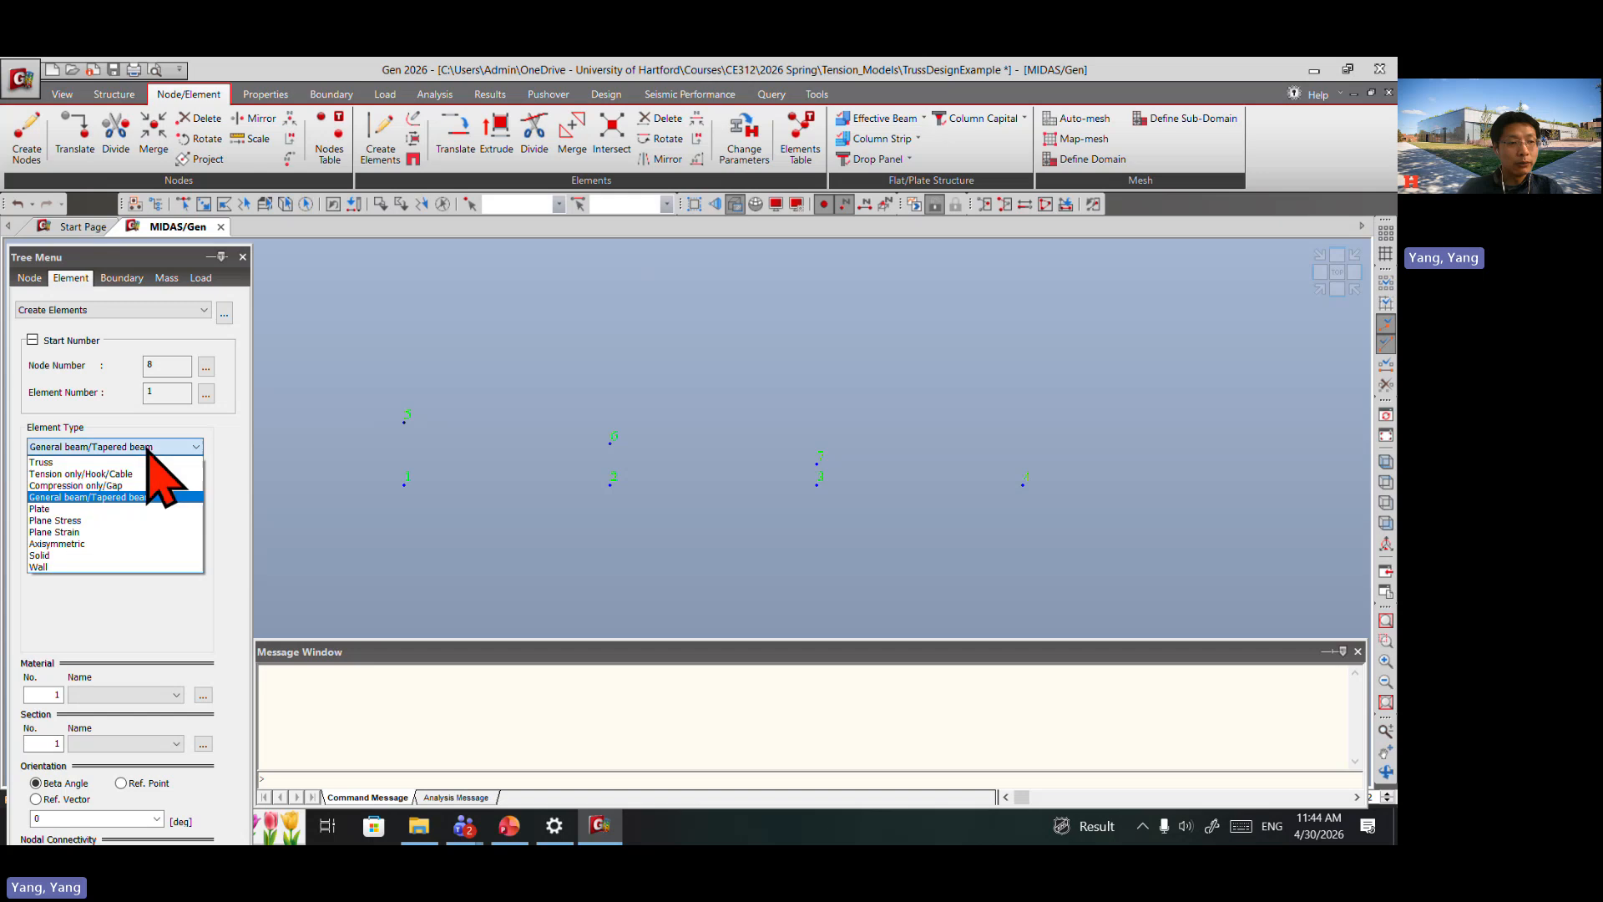
left_click(115, 463)
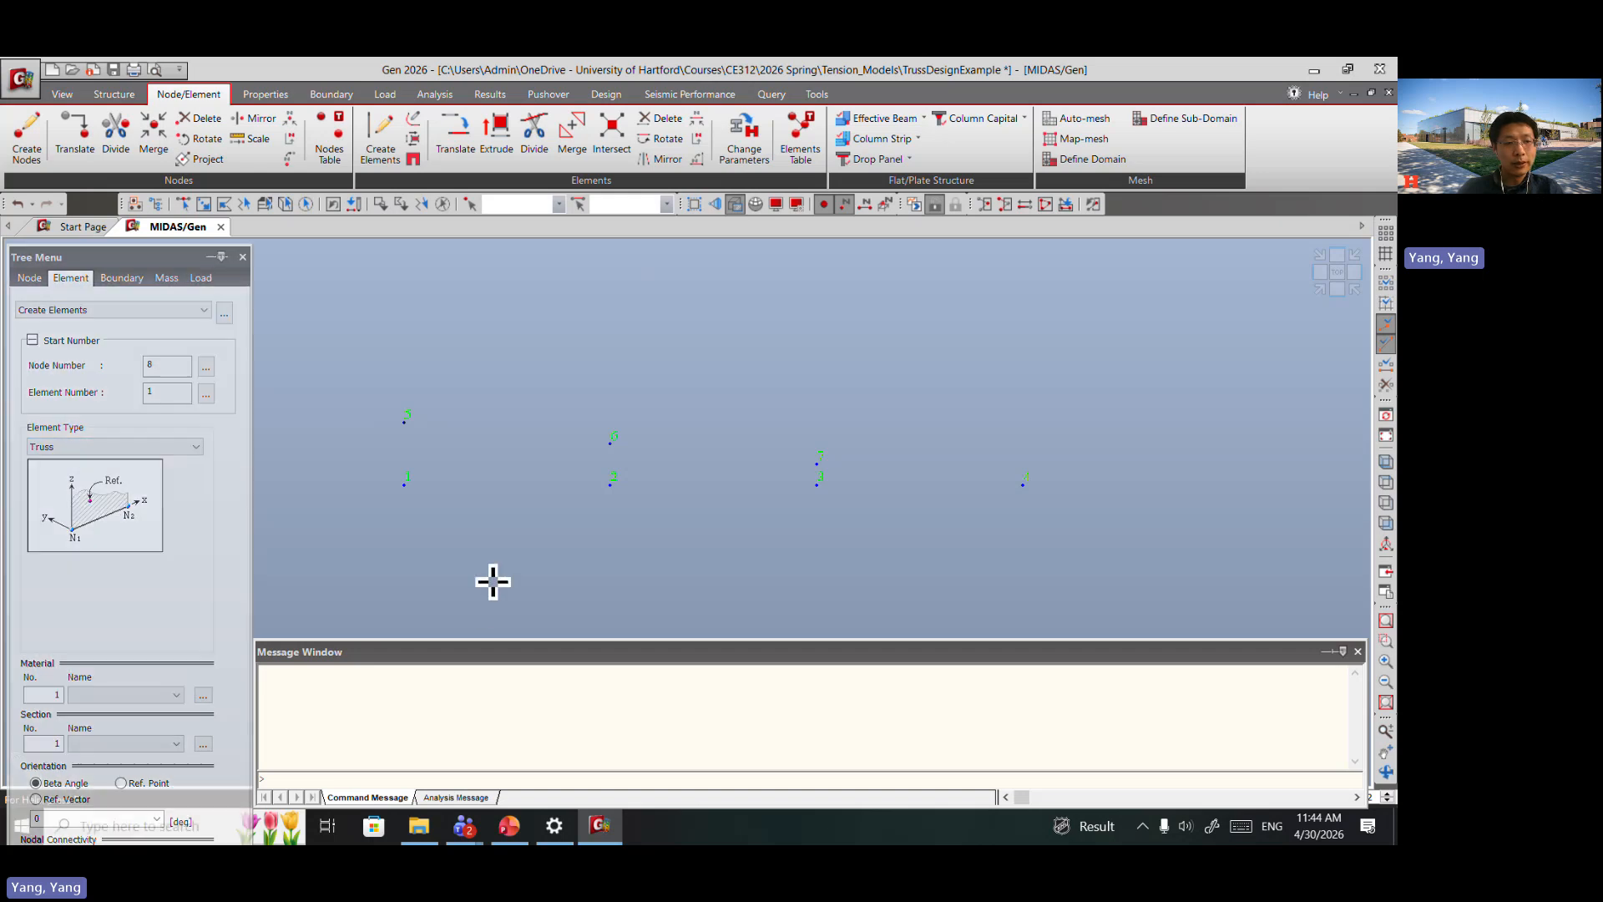
left_click(609, 487)
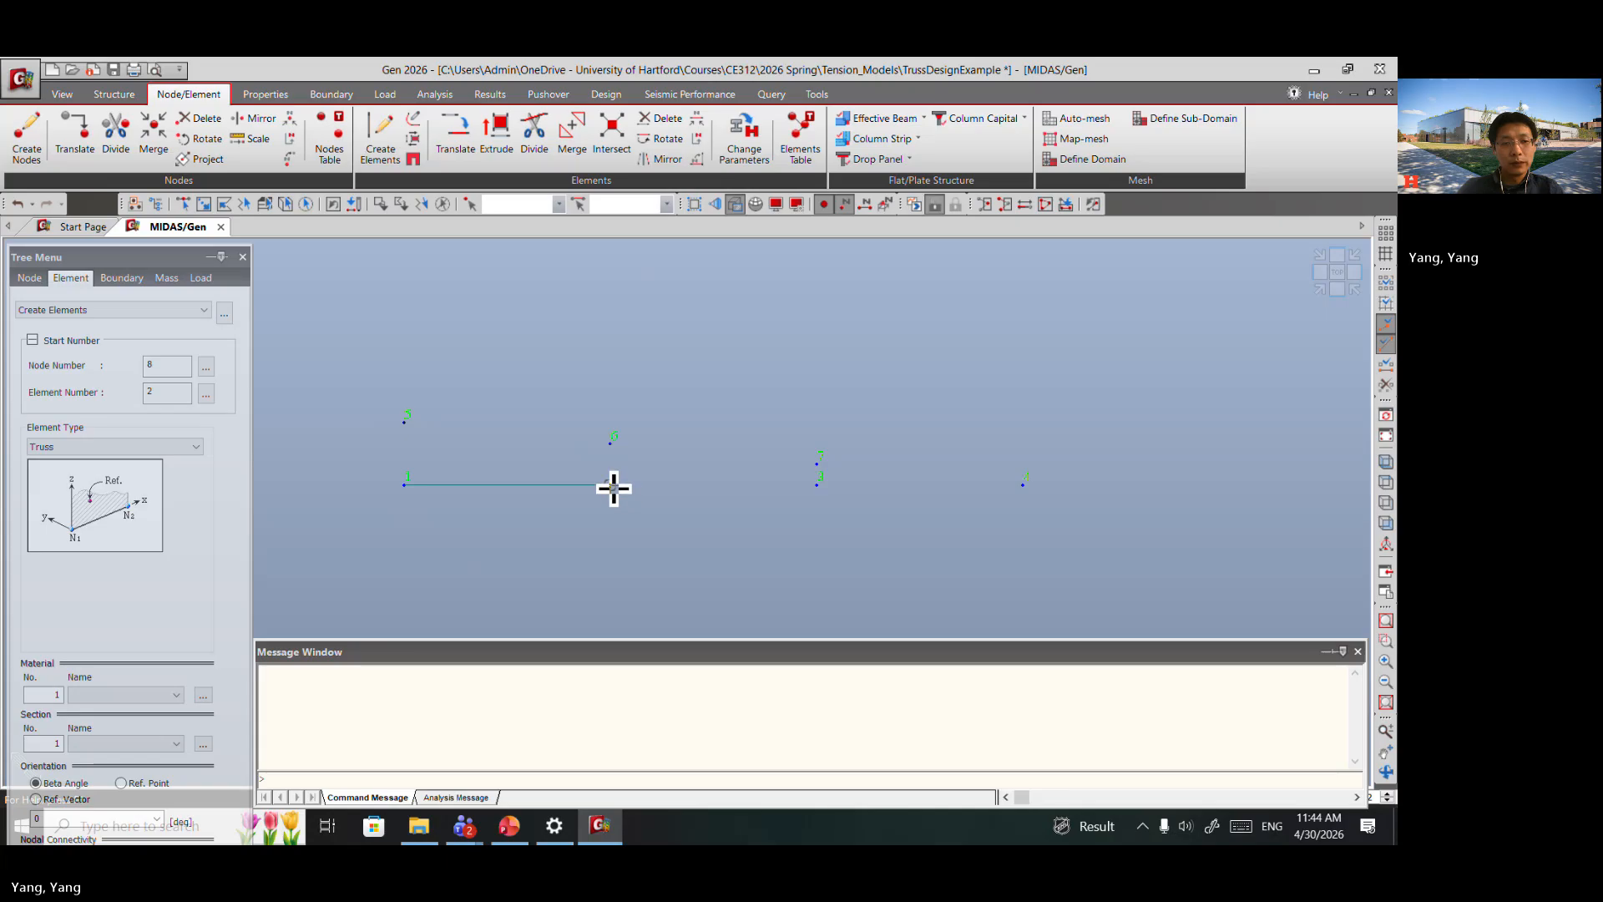
left_click(824, 490)
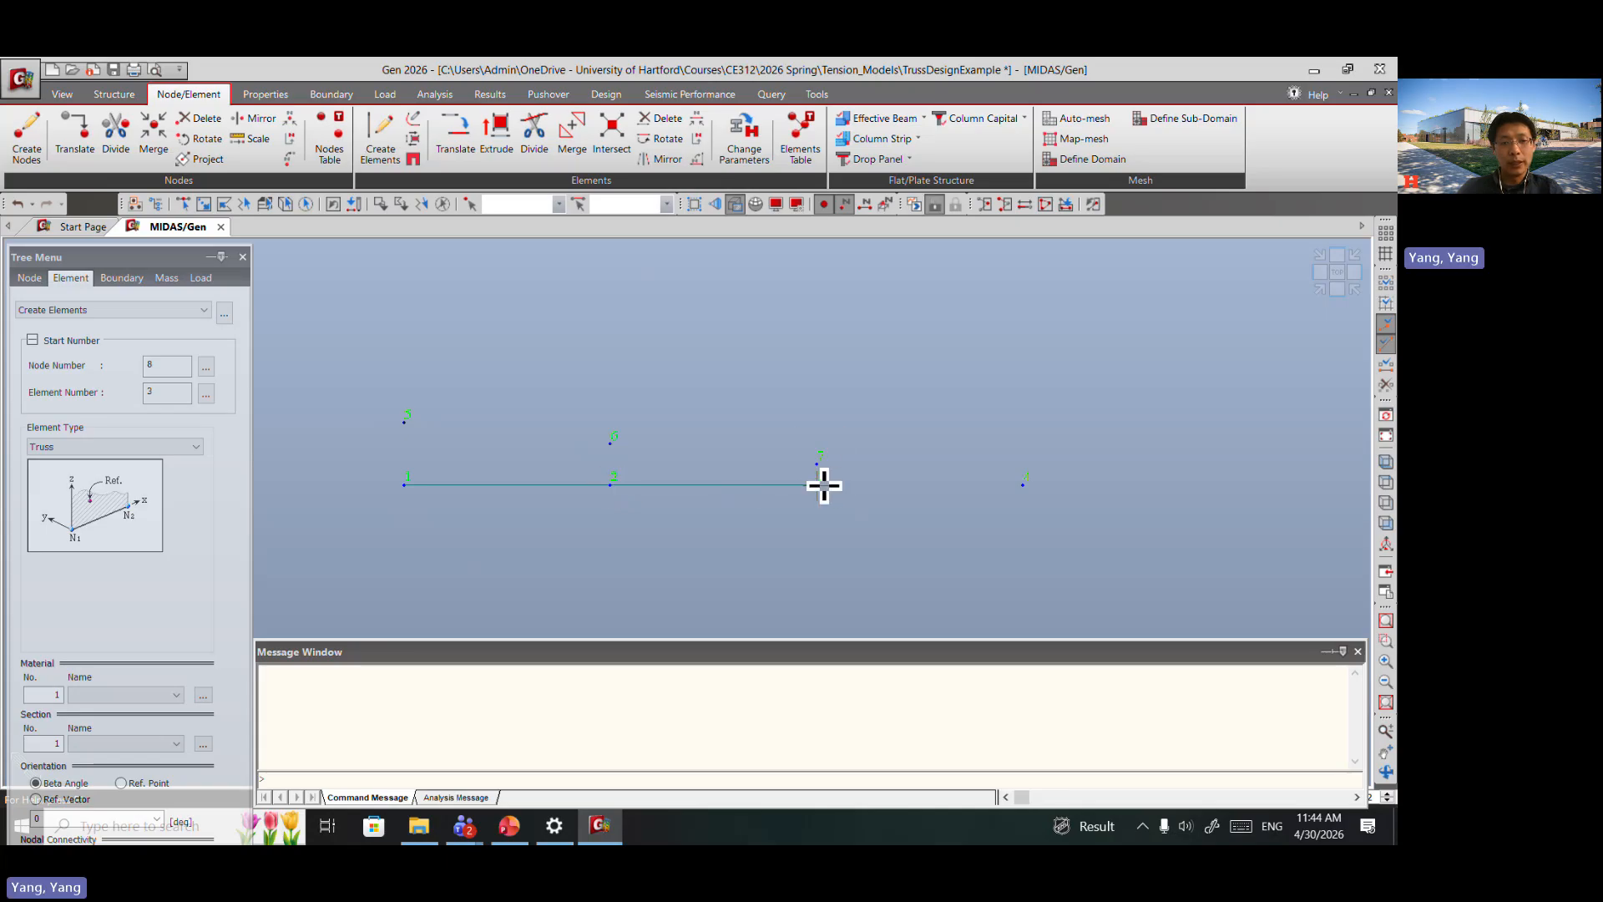
left_click(1023, 485)
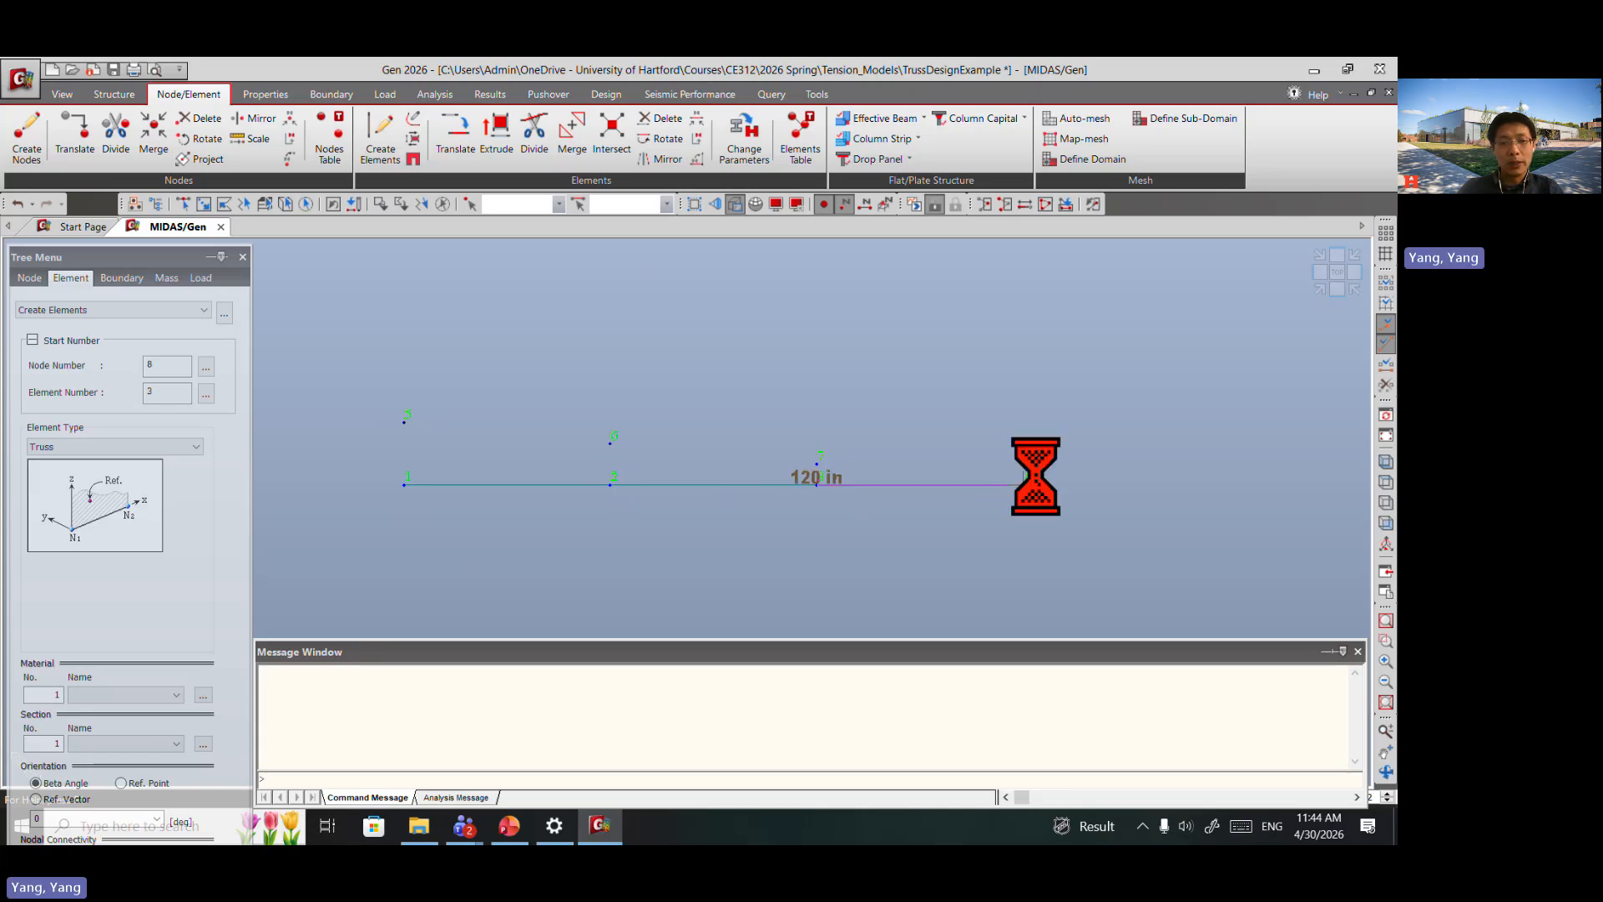
Step: Create the sloping top chord truss elements from end node 4 through nodes 7 and 6 to node 5
left_click(829, 468)
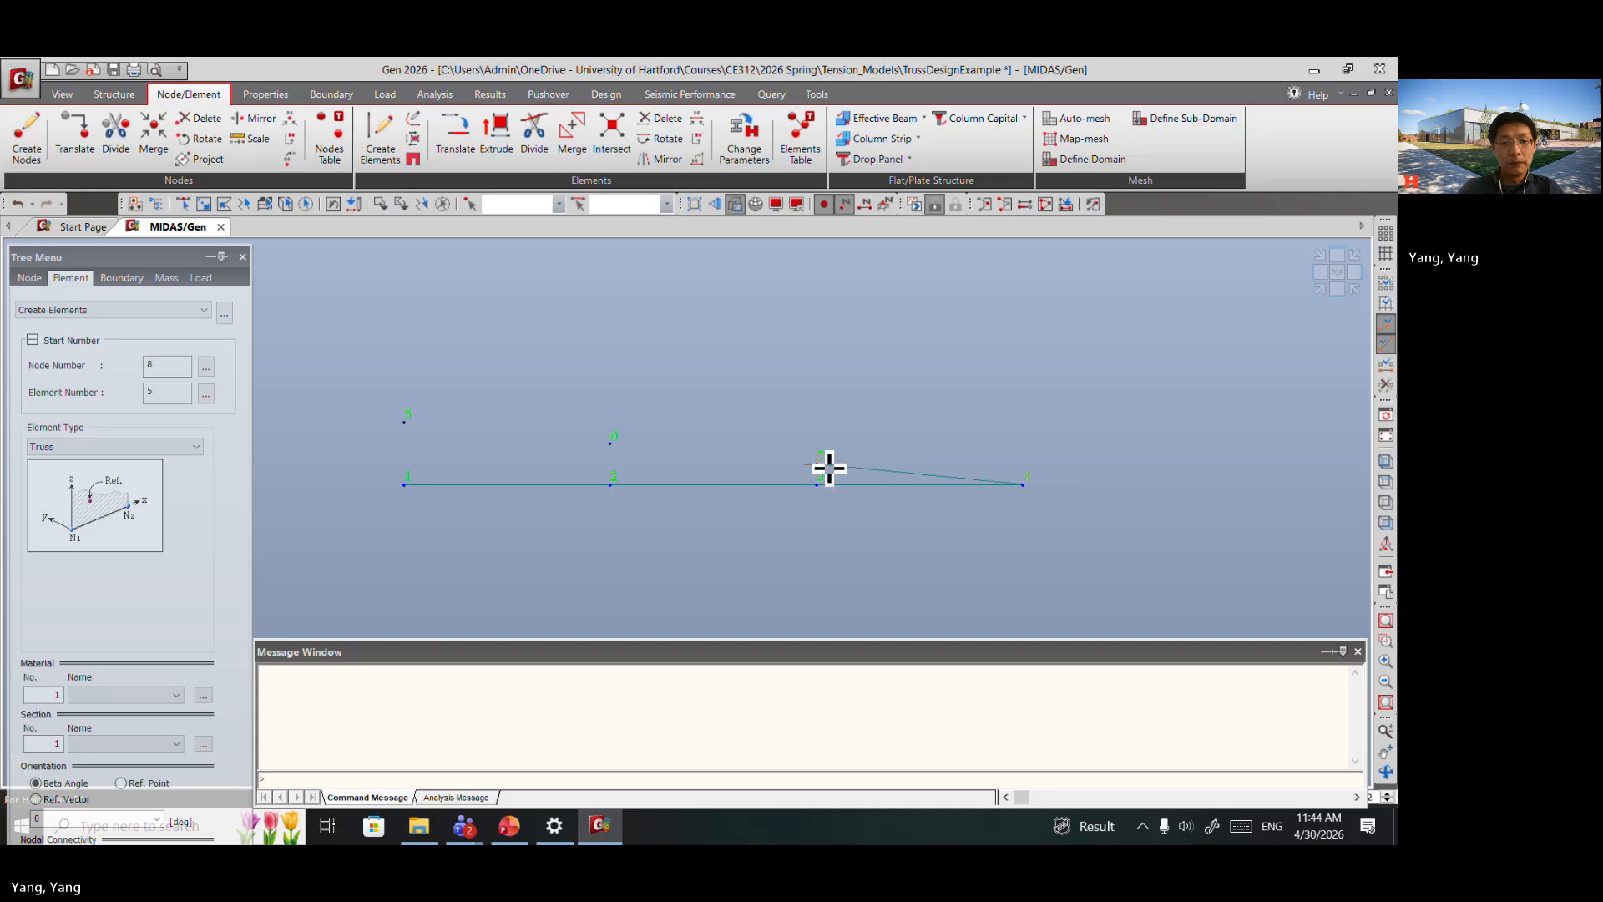
left_click(611, 444)
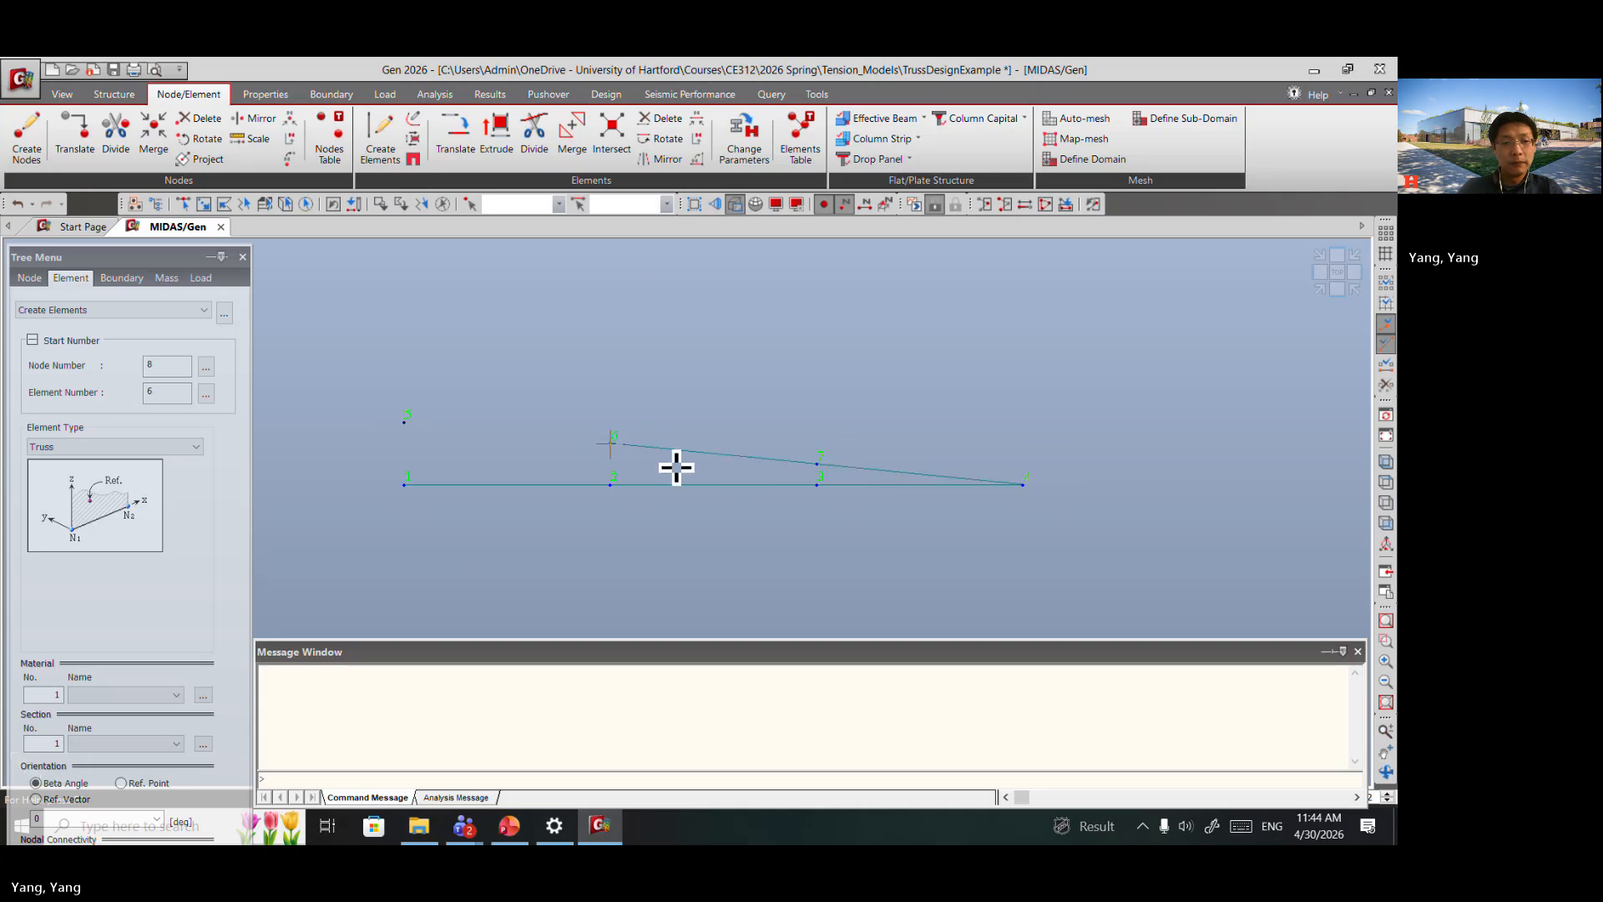
left_click(405, 420)
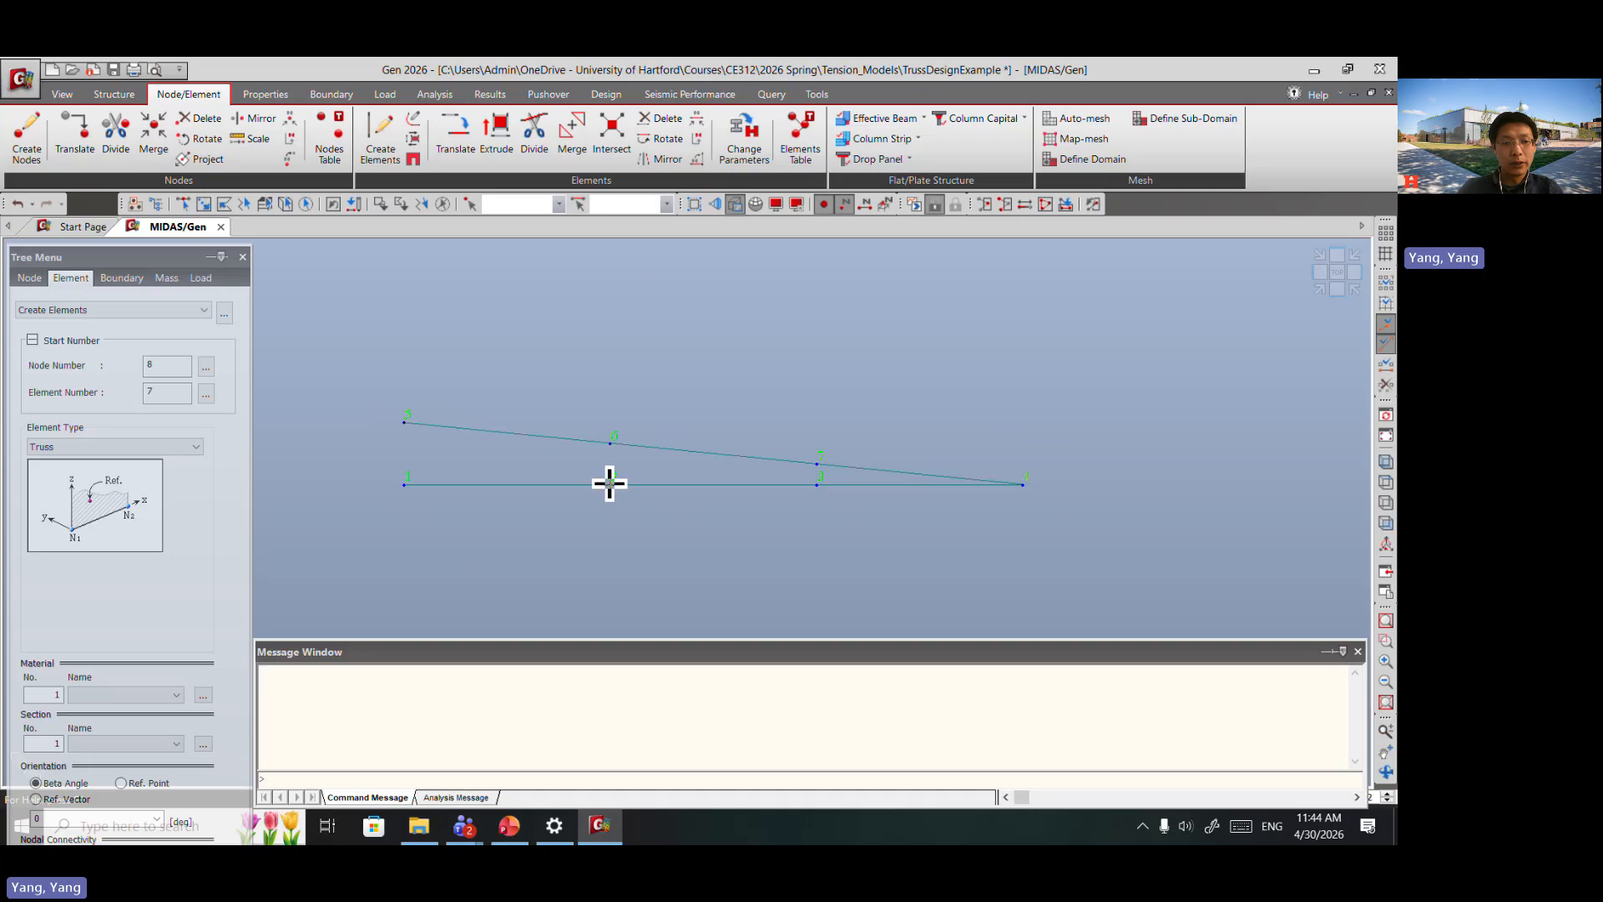
Step: Create the vertical truss members between nodes 2 and 6, 3 and 7, and 1 and 5, consulting the PowerPoint drawing
left_click(611, 444)
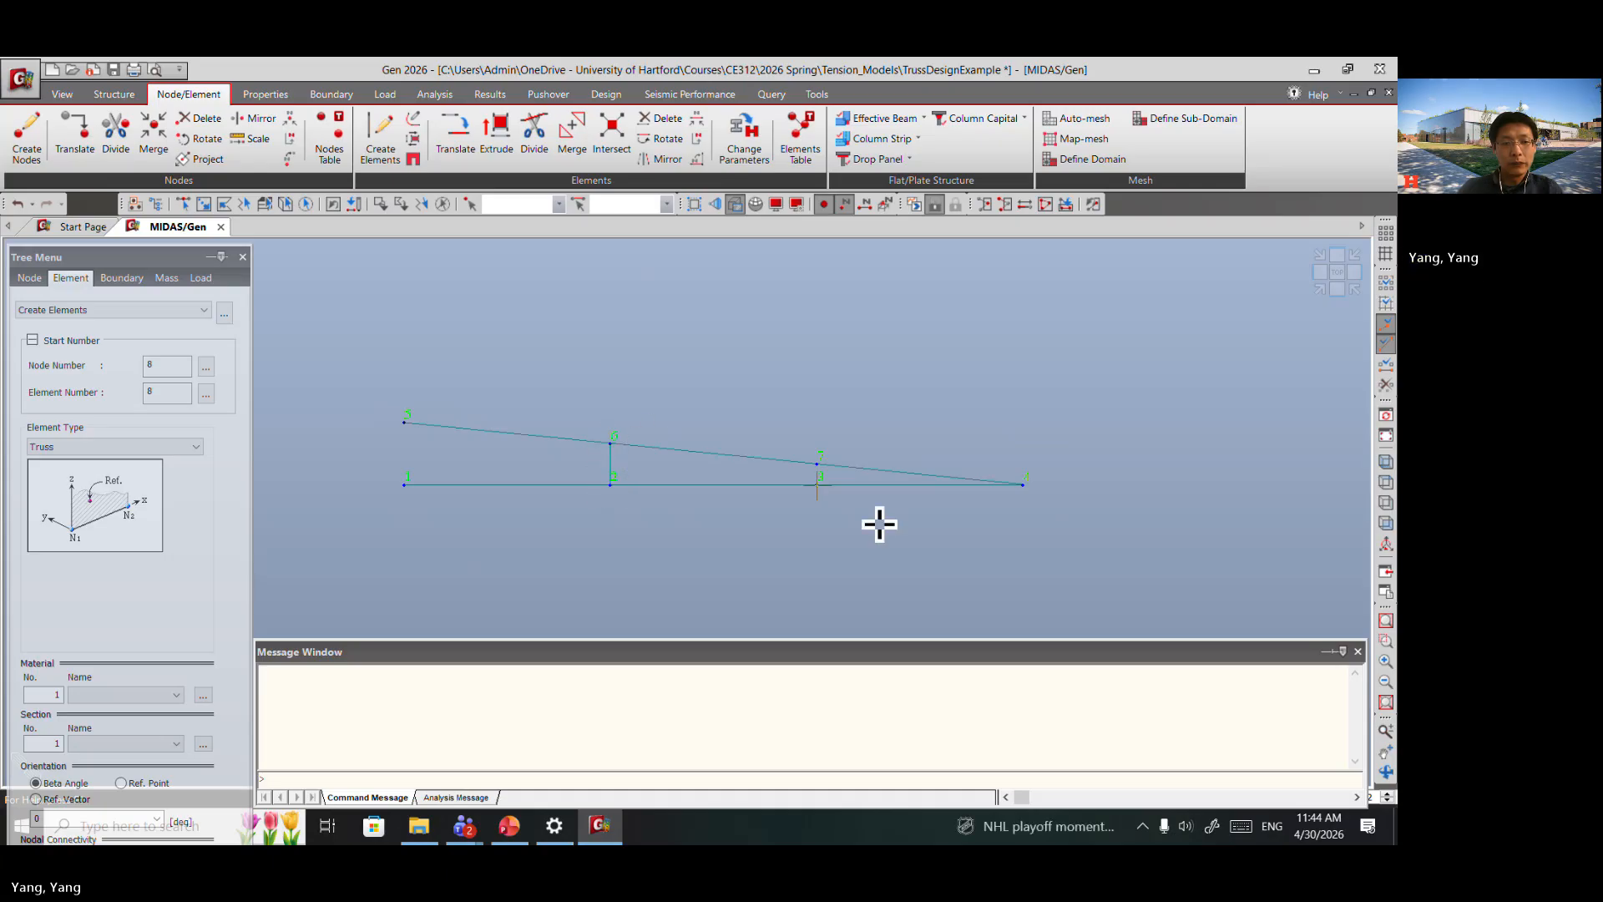
left_click(818, 464)
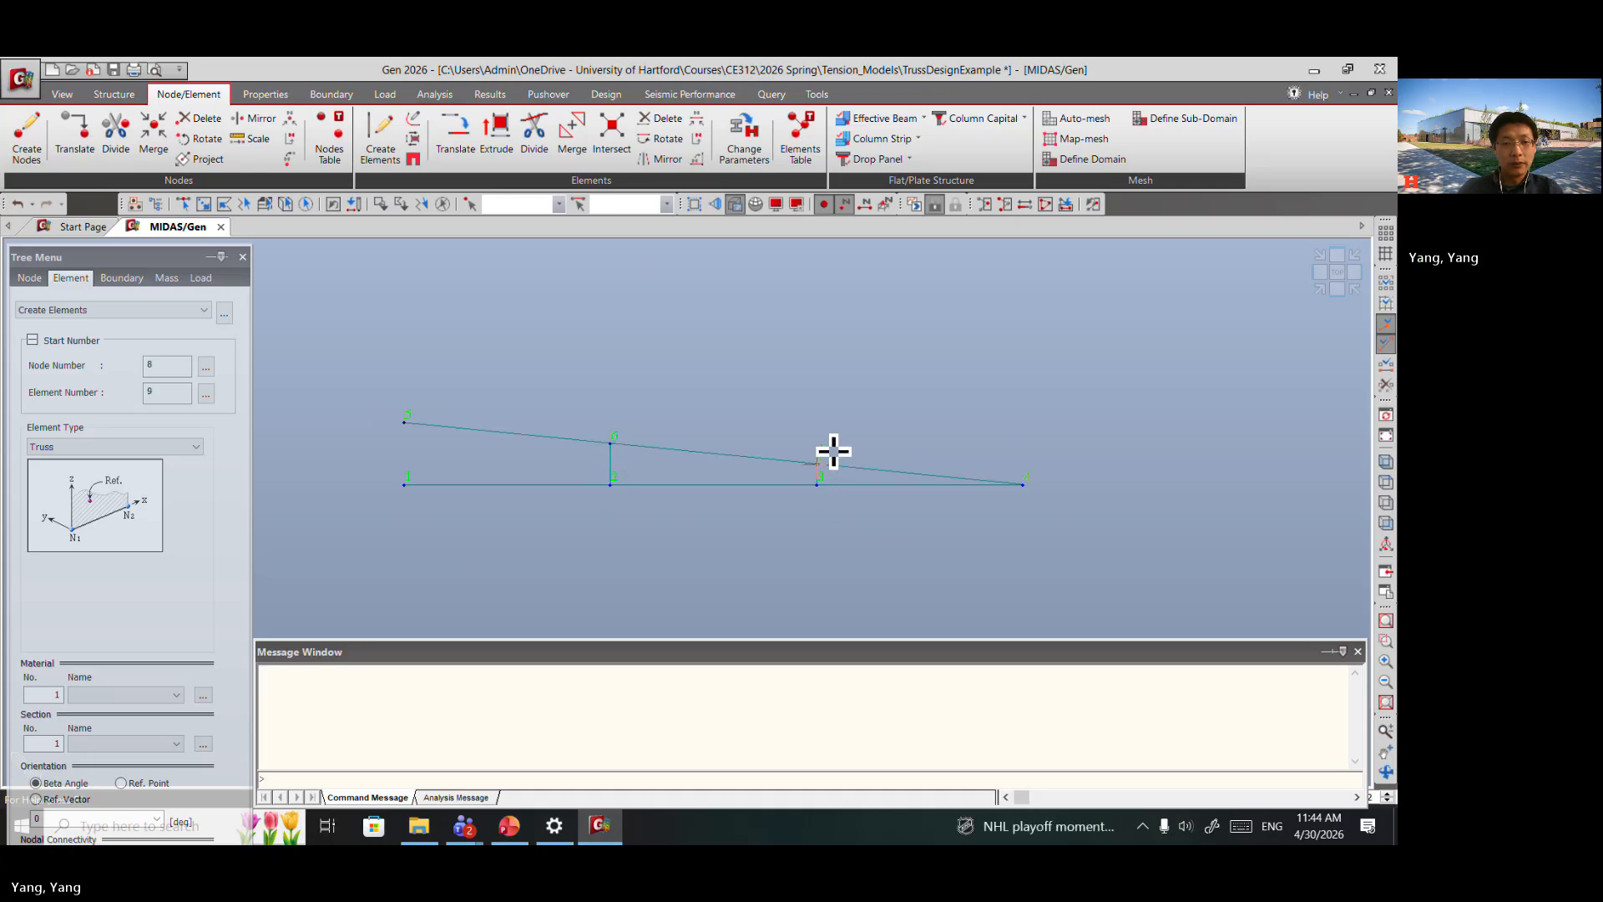
left_click(509, 827)
left_click(510, 828)
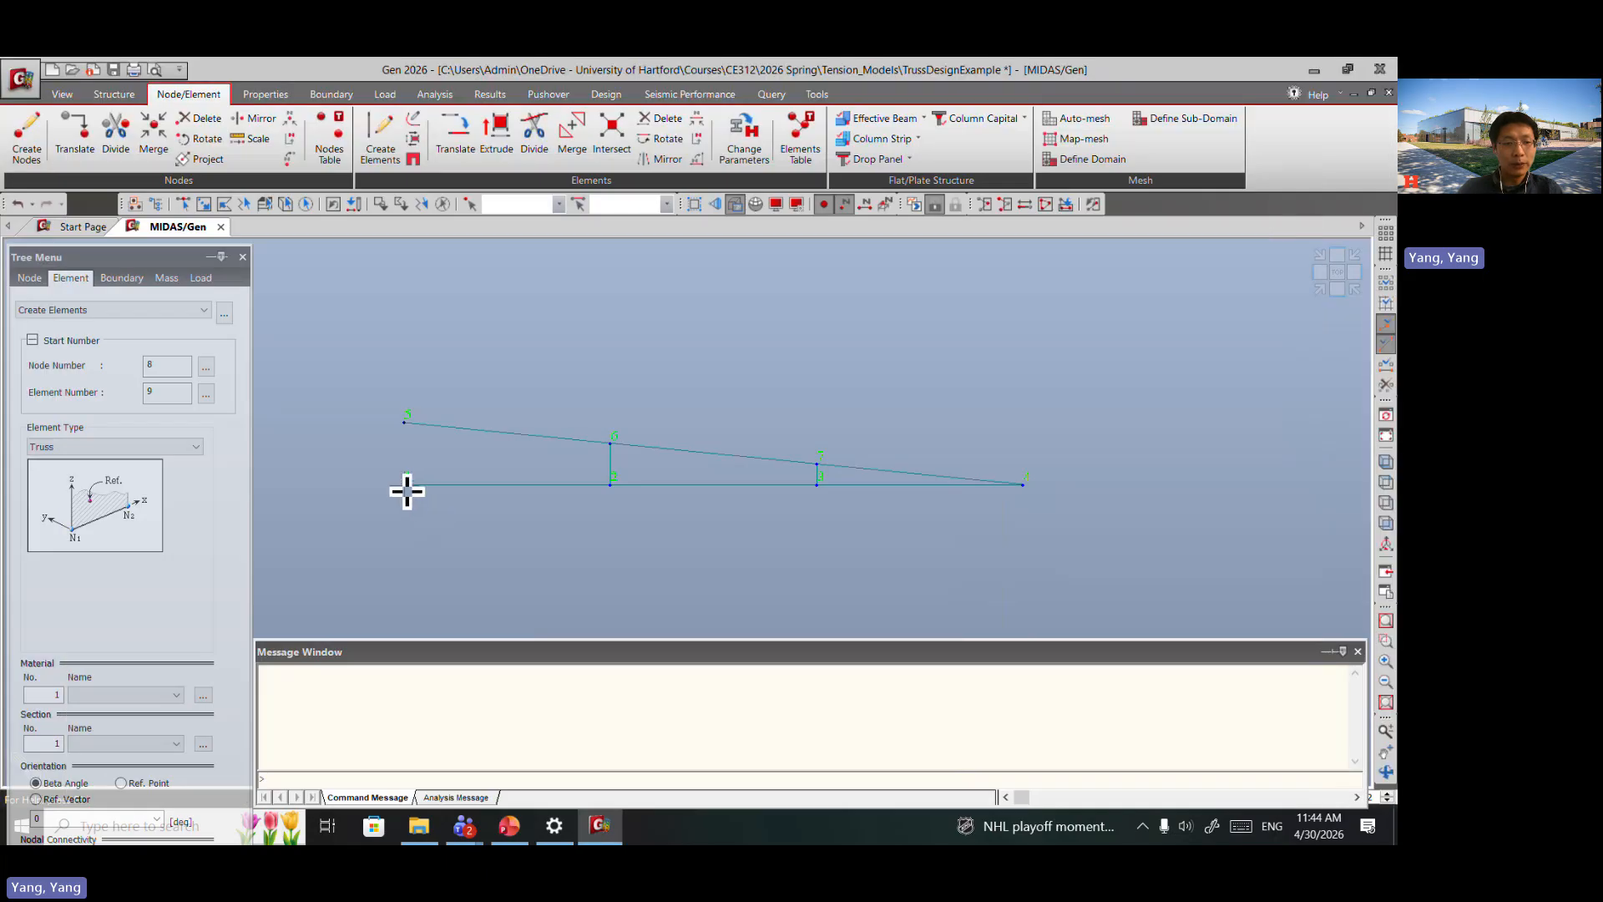
left_click(405, 484)
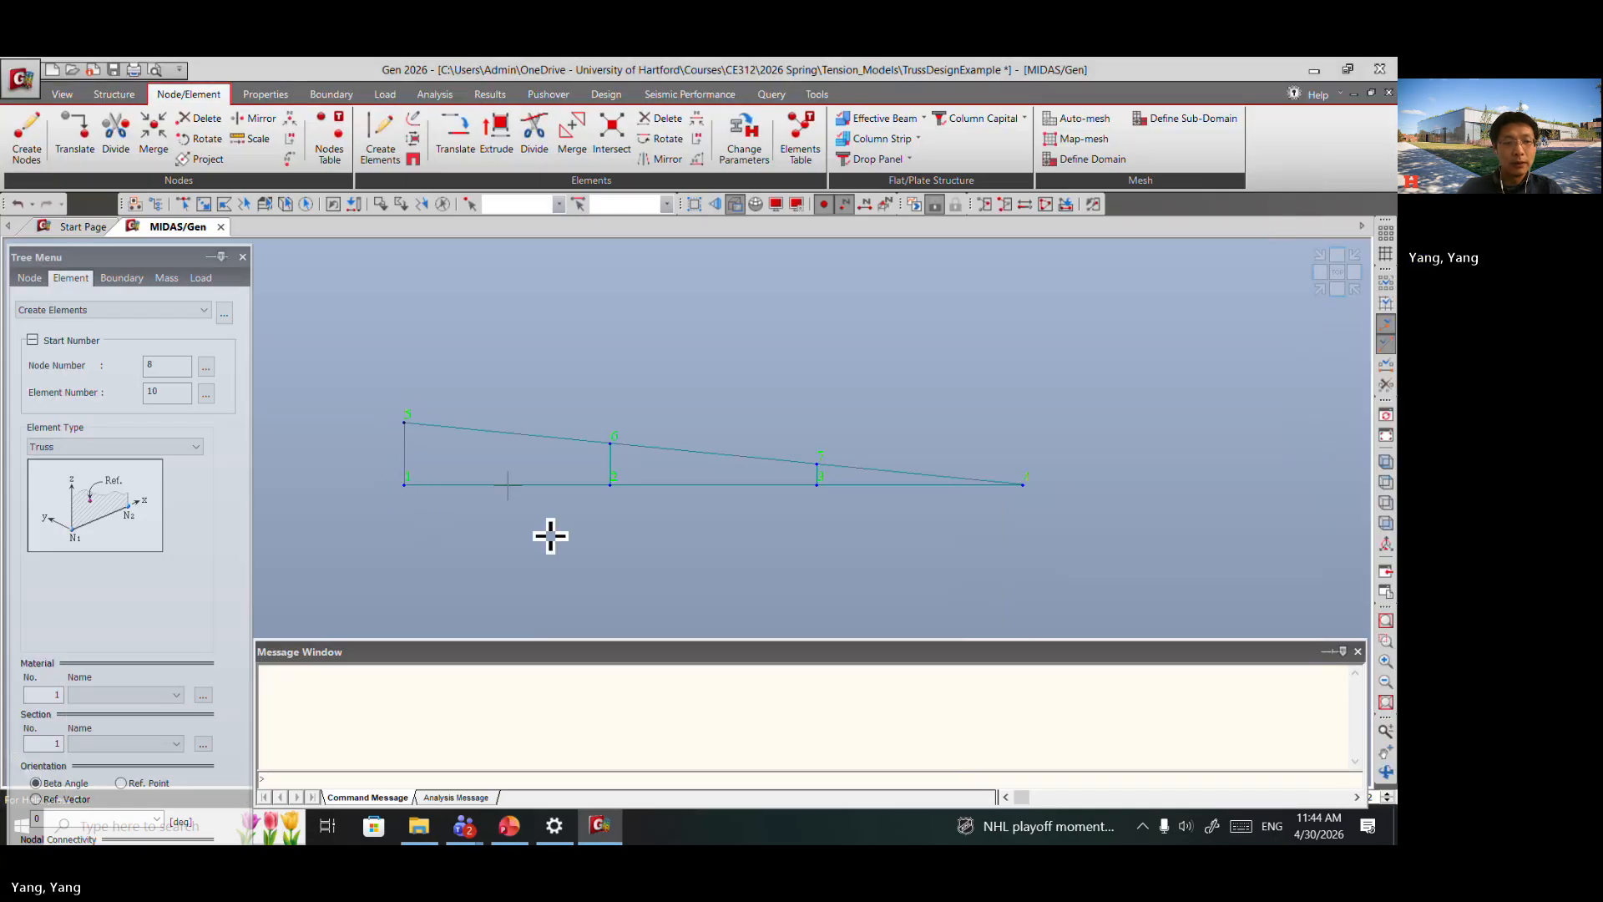
Step: Create the diagonal truss members from node 1 to 6 and node 2 to 7, and save the model
left_click(610, 443)
left_click(612, 486)
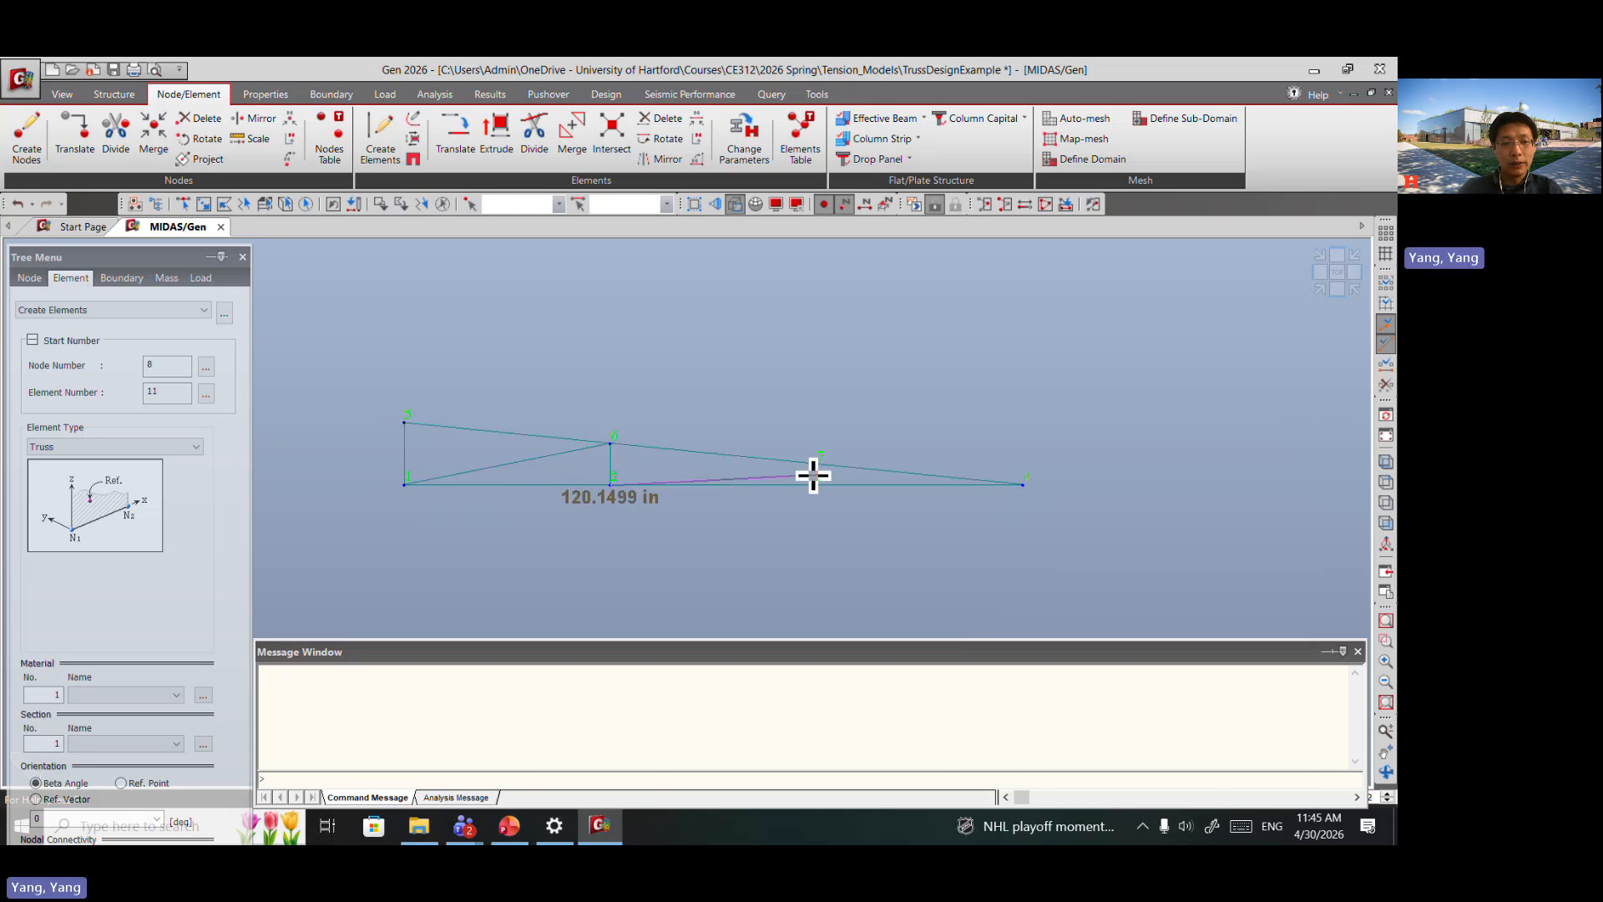
left_click(817, 463)
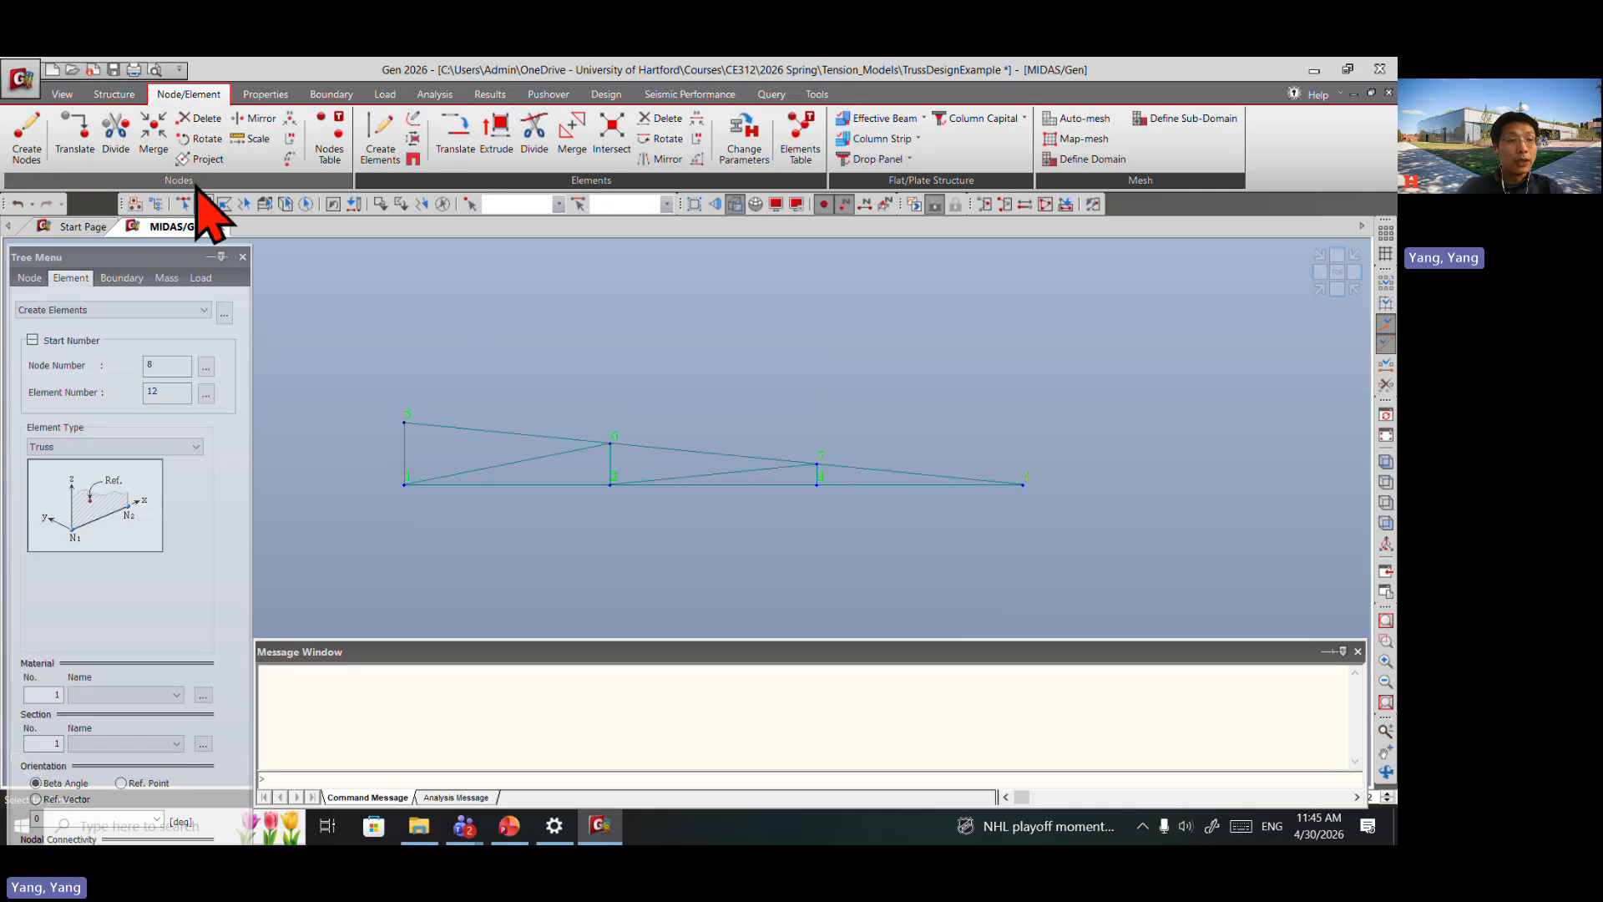
left_click(113, 69)
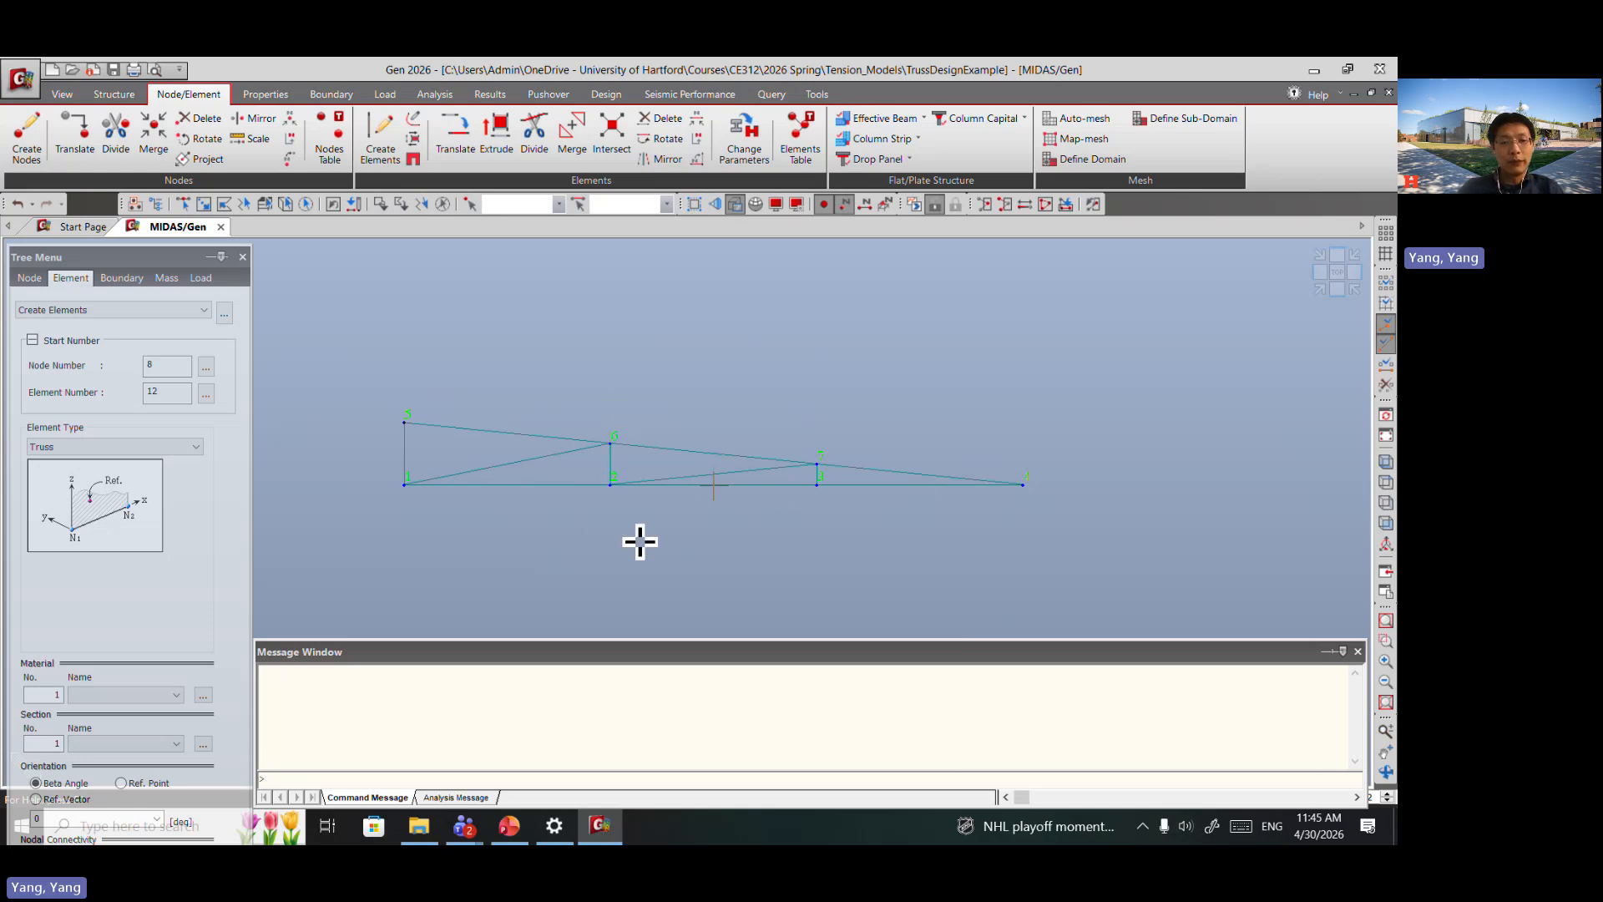
Step: Define a steel material named A36 using the ASTM09(S) standard and the A36 database grade
left_click(279, 96)
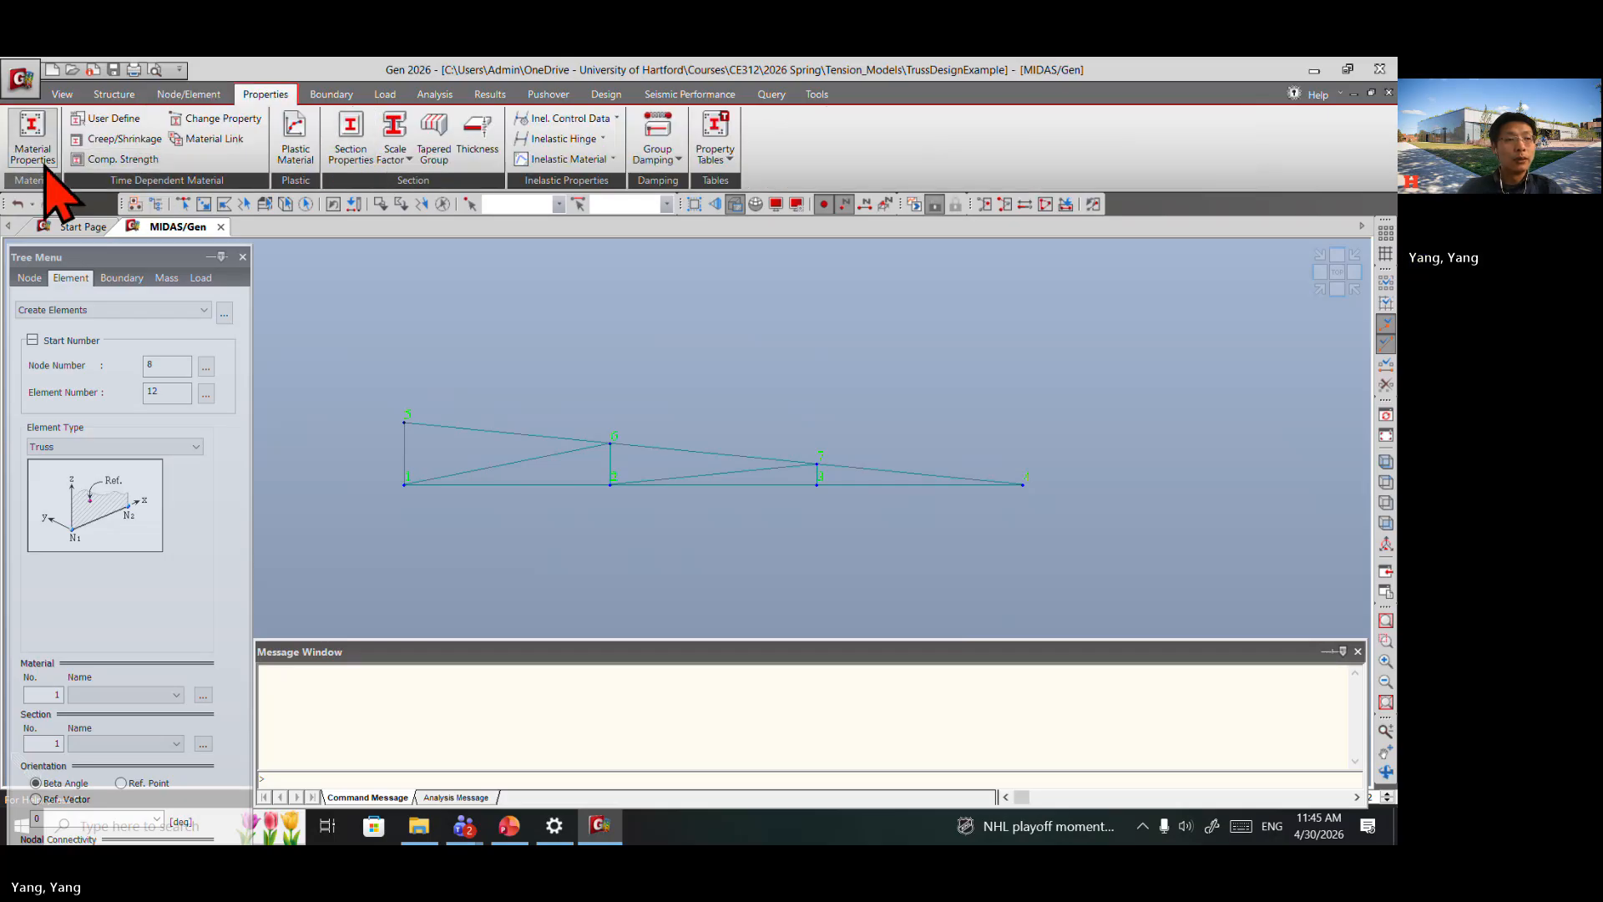
left_click(34, 137)
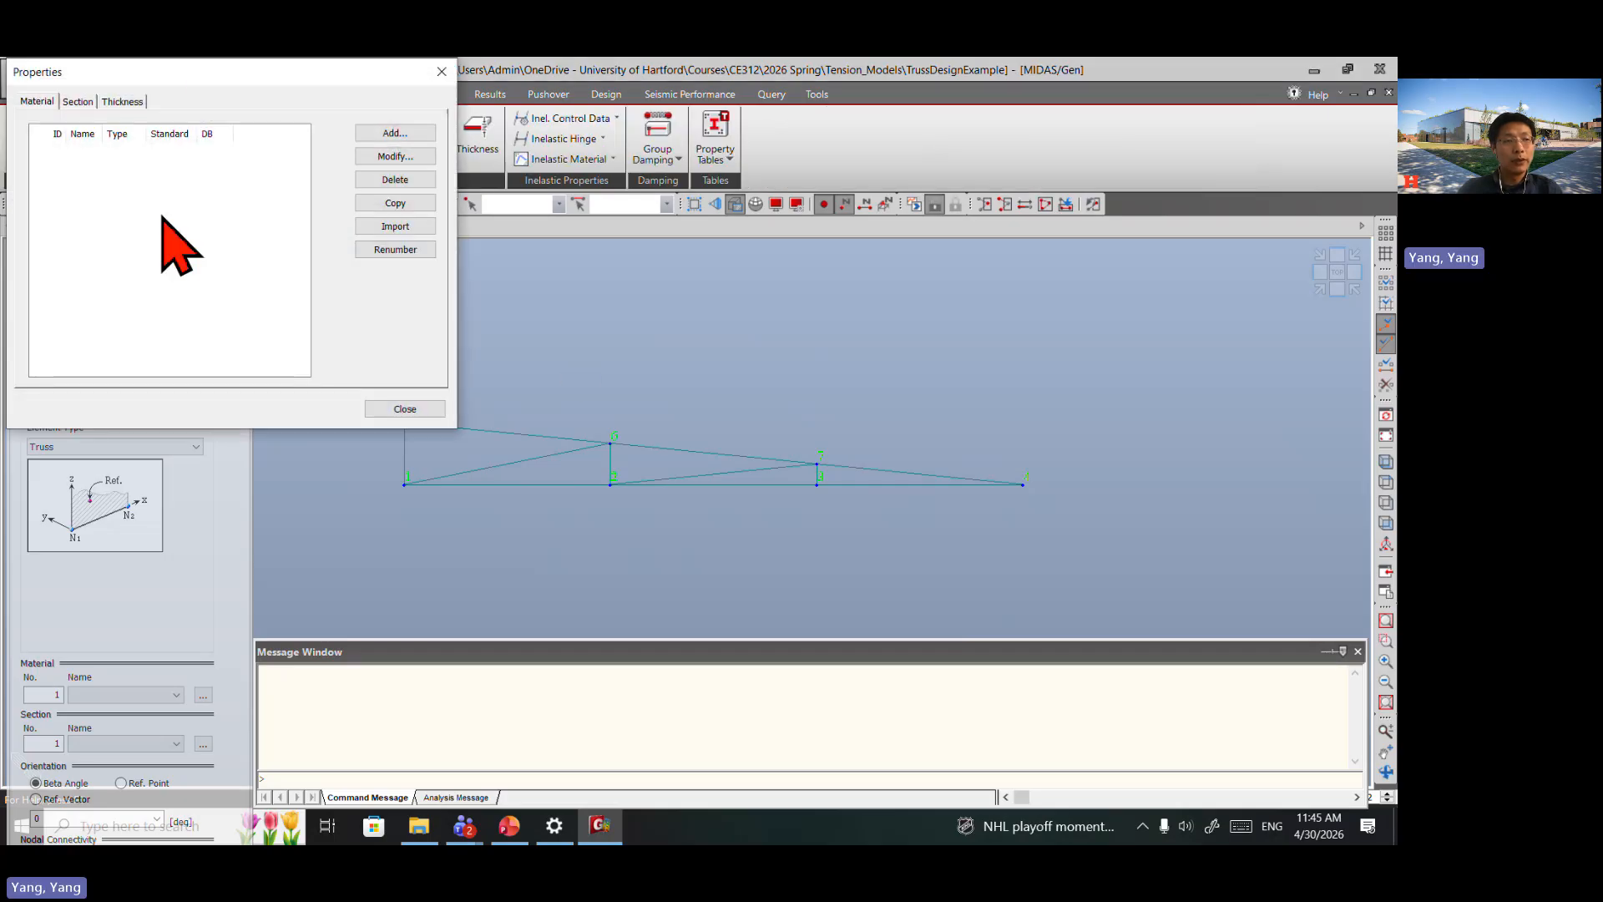
left_click(473, 242)
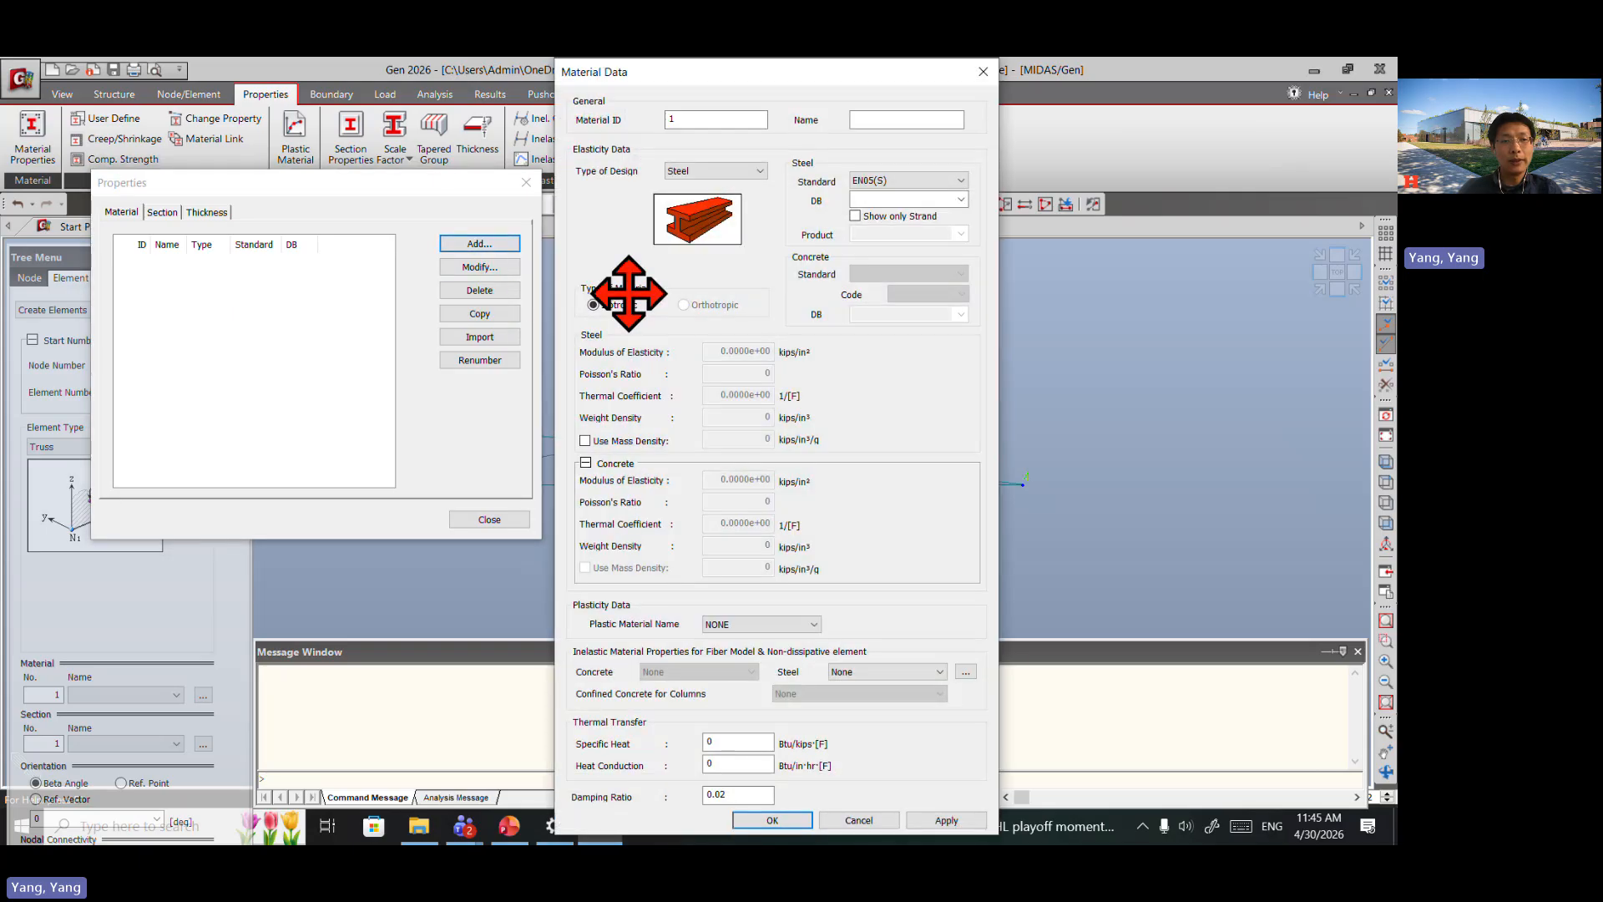
left_click(909, 121)
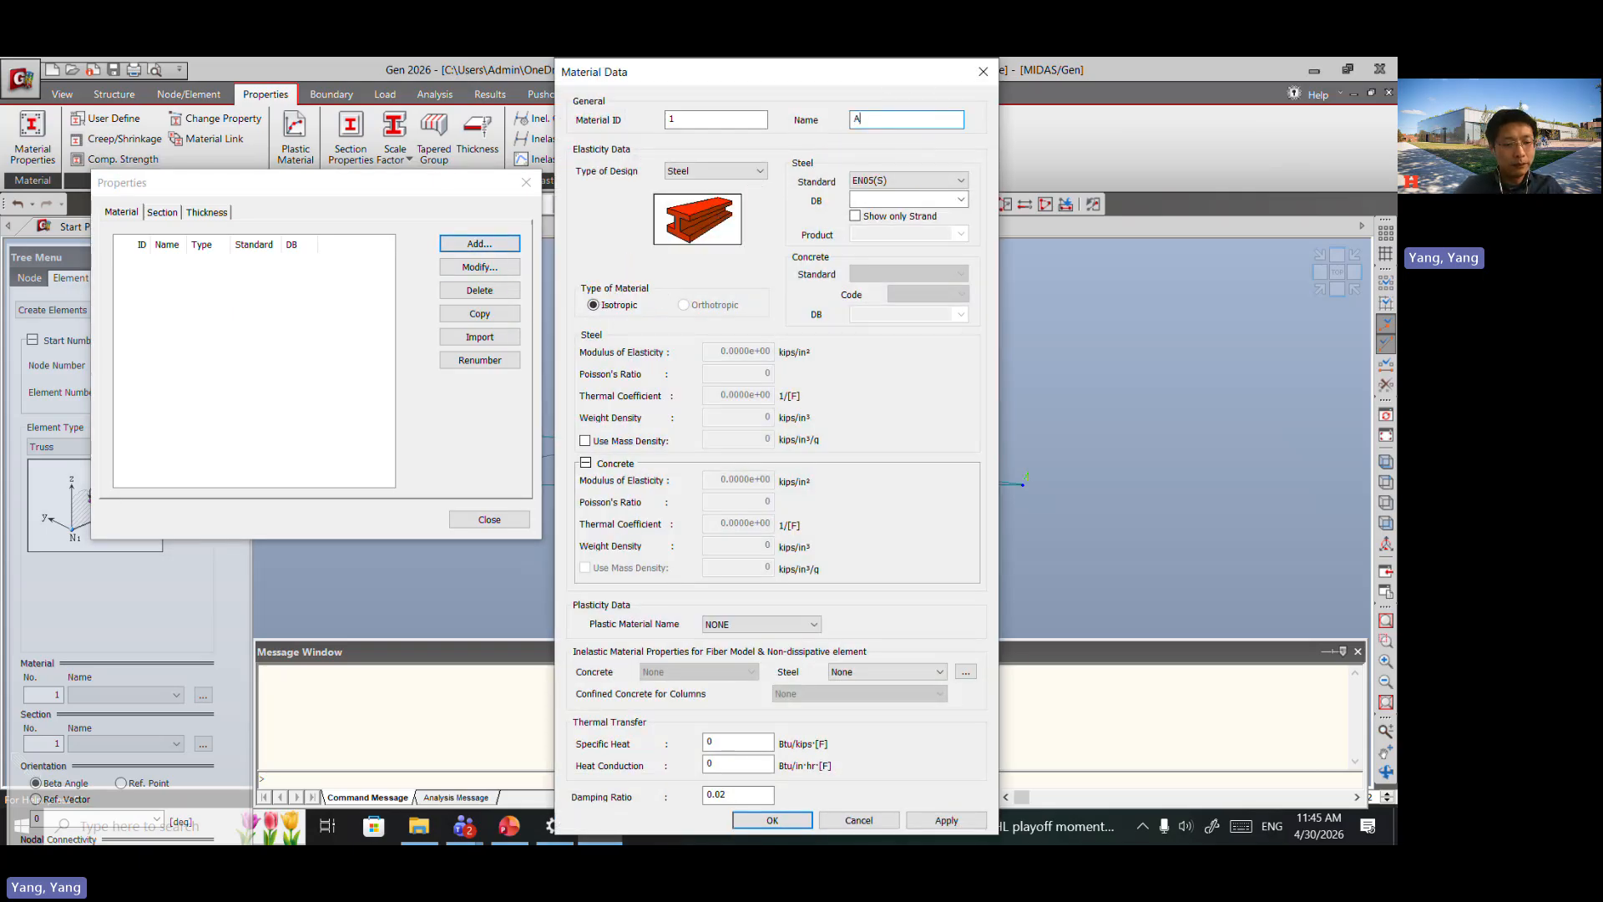
type("A36")
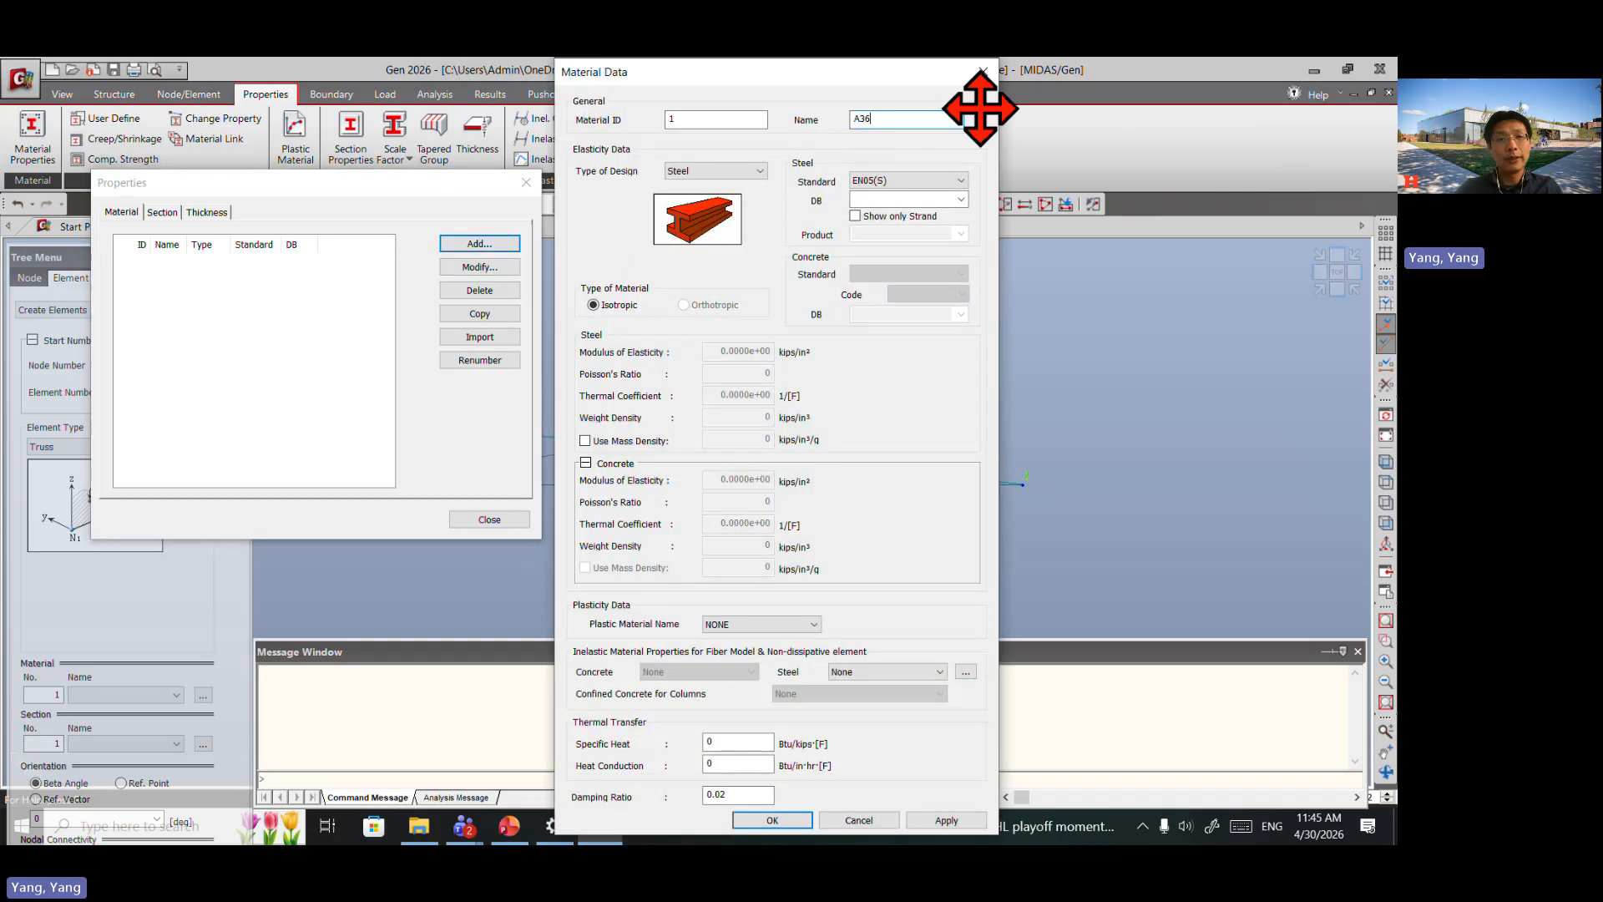
left_click(917, 181)
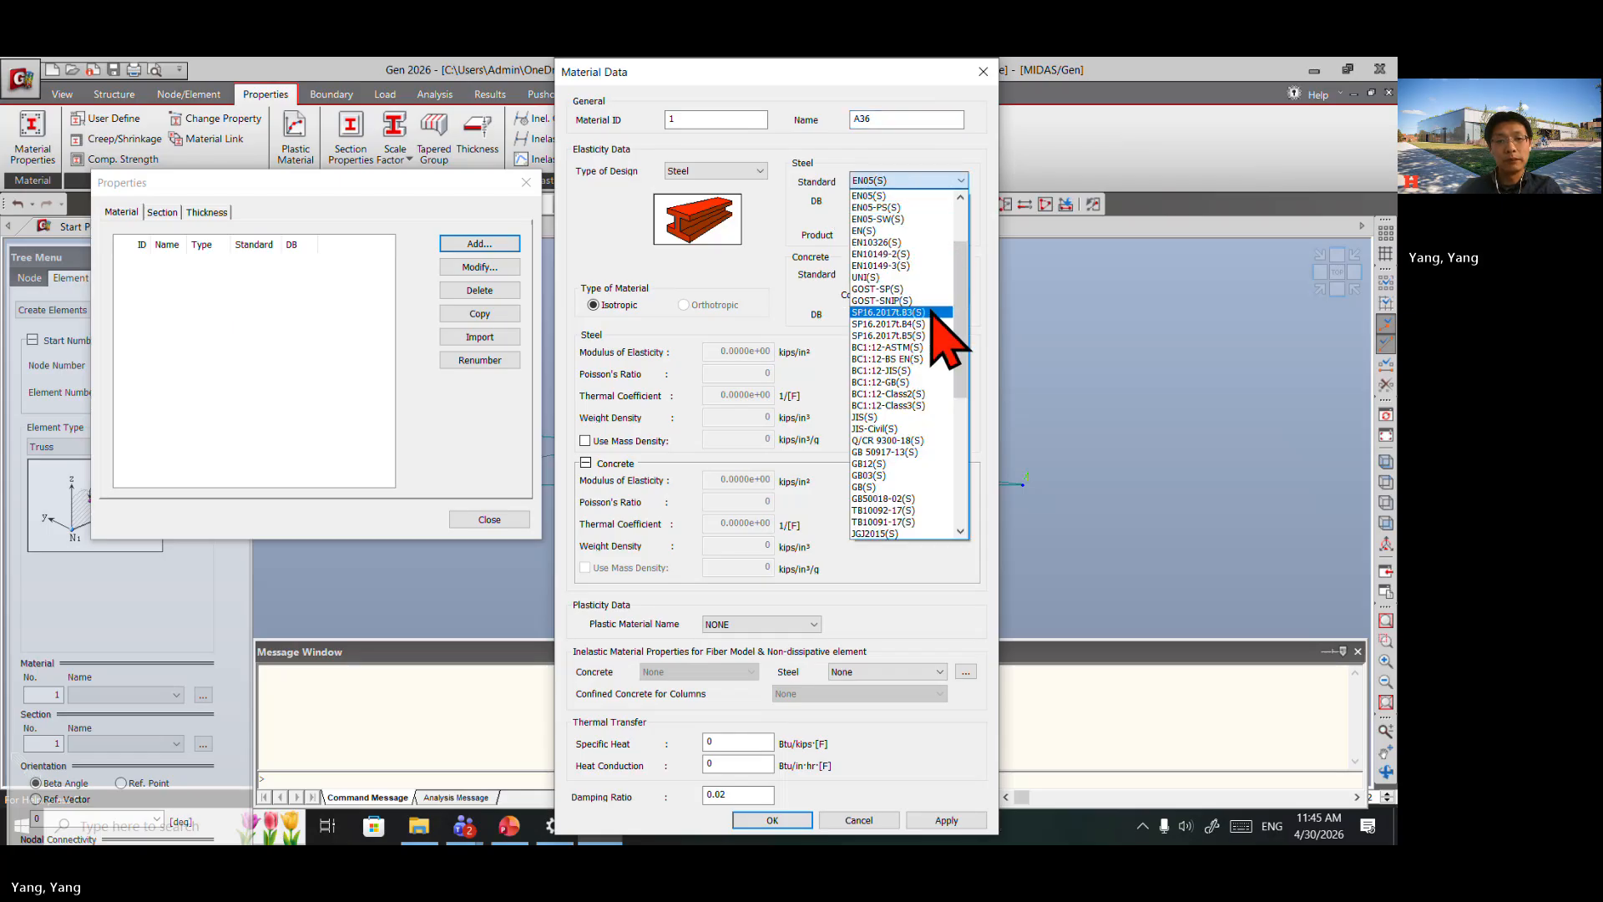
left_click(919, 208)
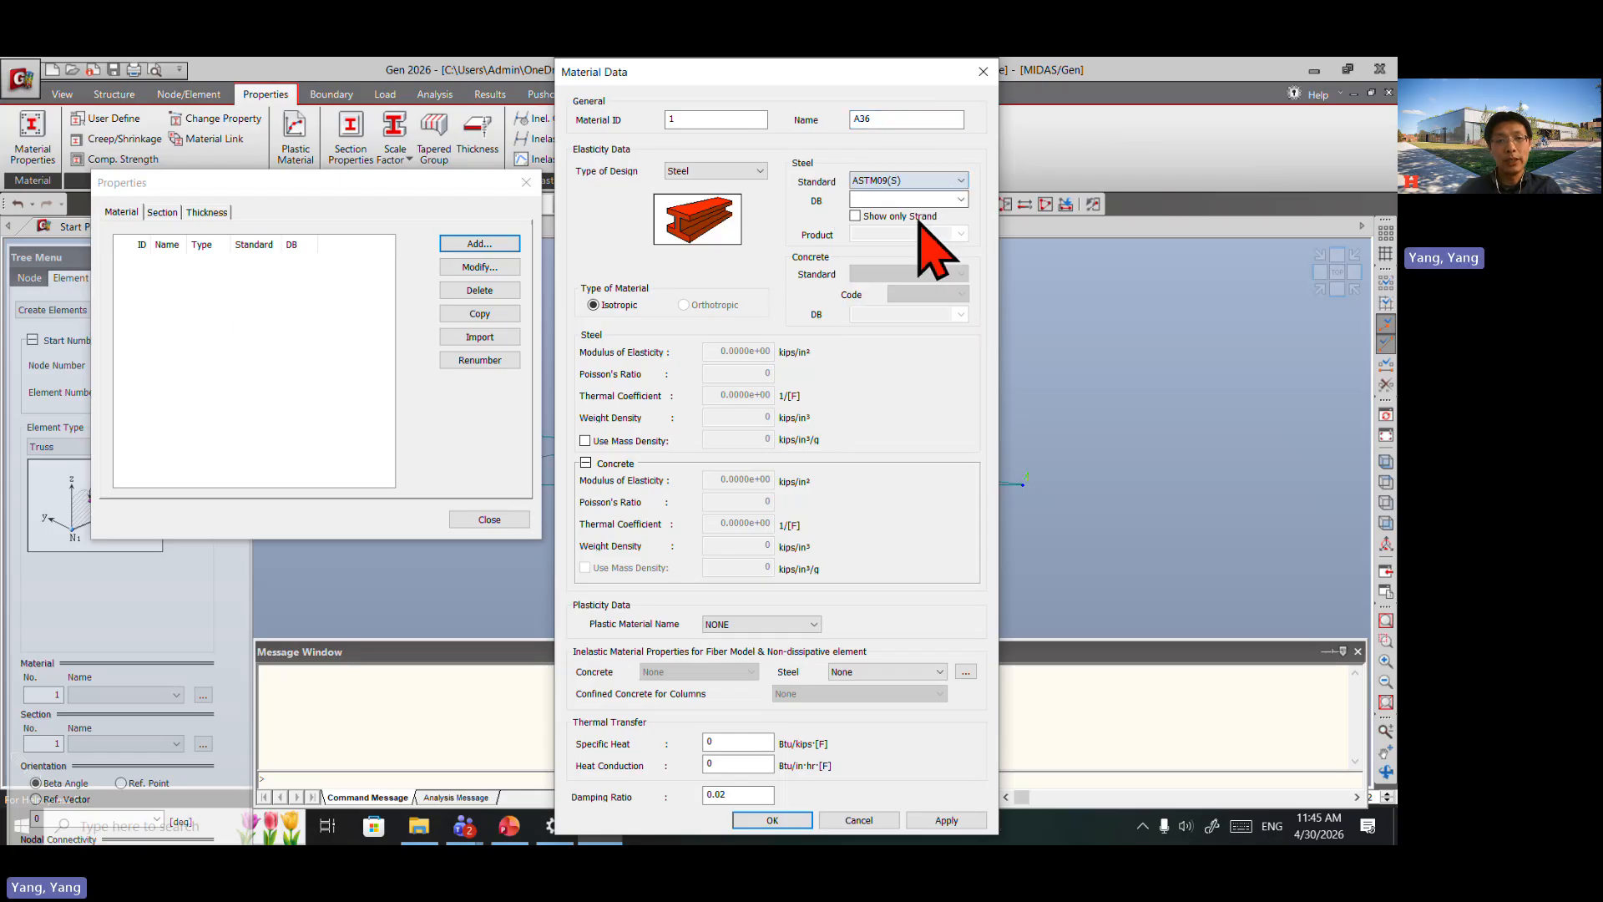
left_click(960, 199)
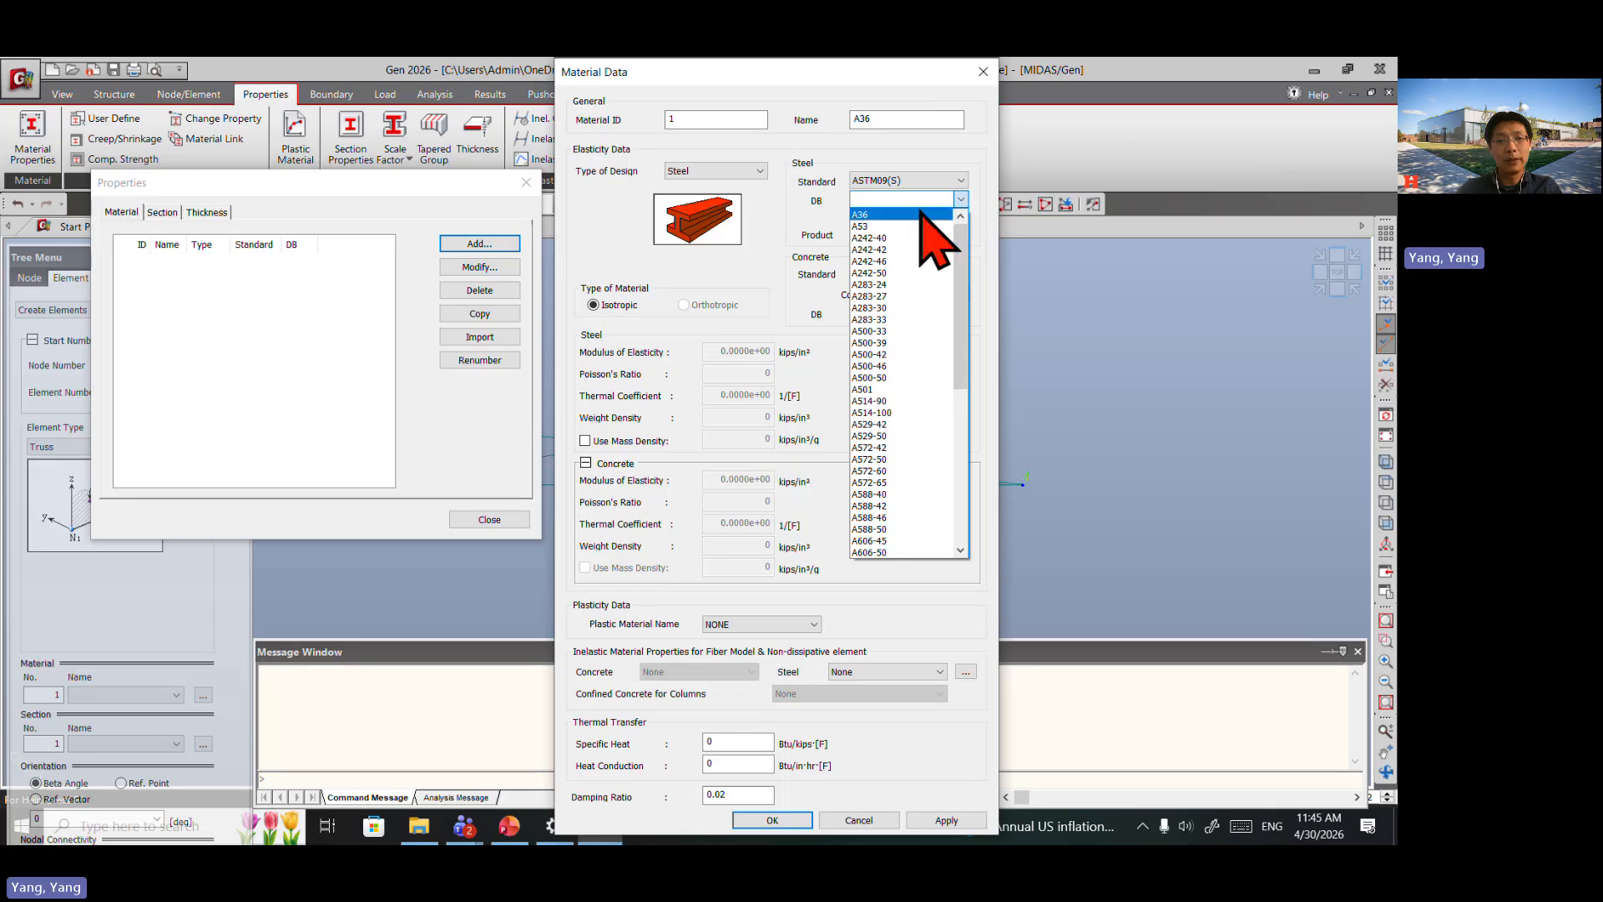
left_click(927, 223)
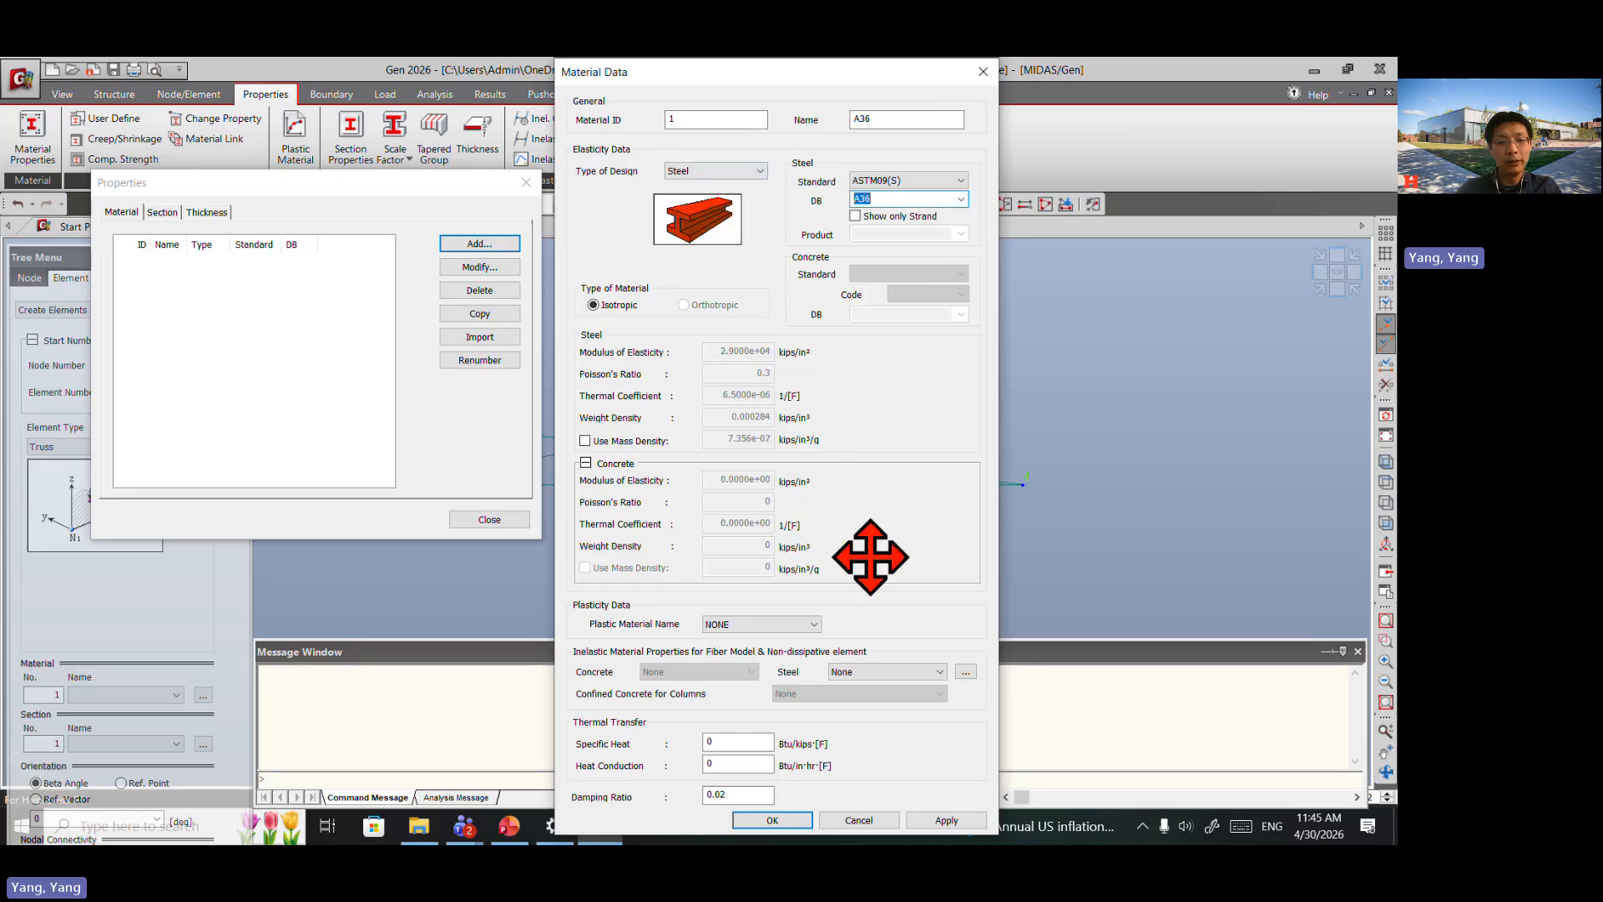
left_click(791, 821)
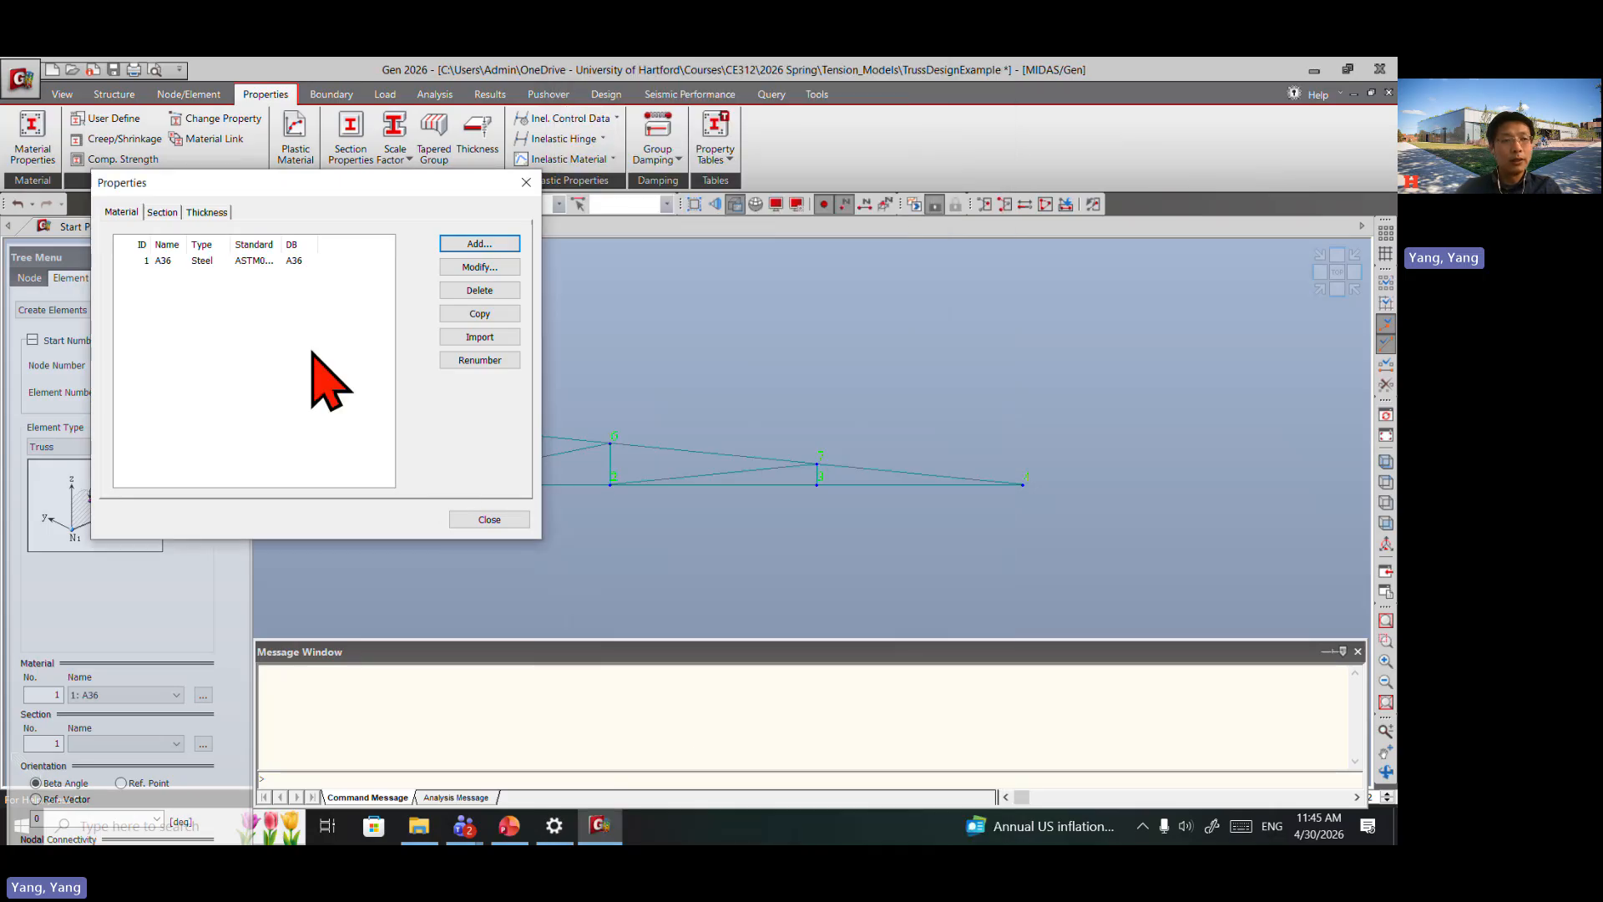
Step: Start a new section definition with the T-Section shape and the AISC10(US) database
left_click(152, 214)
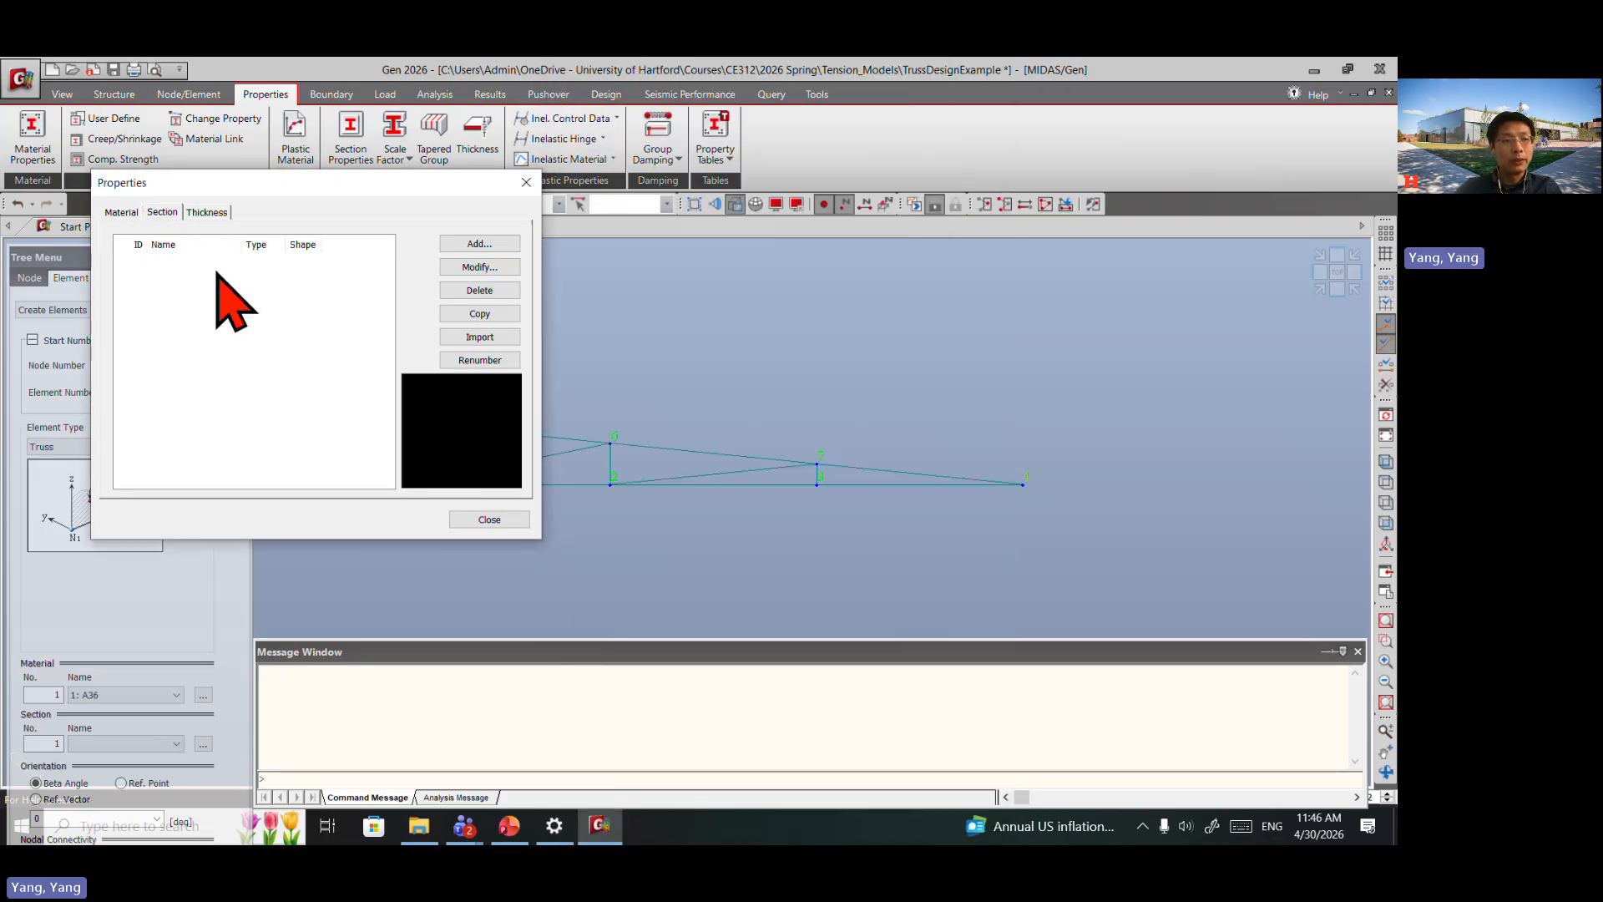
left_click(480, 245)
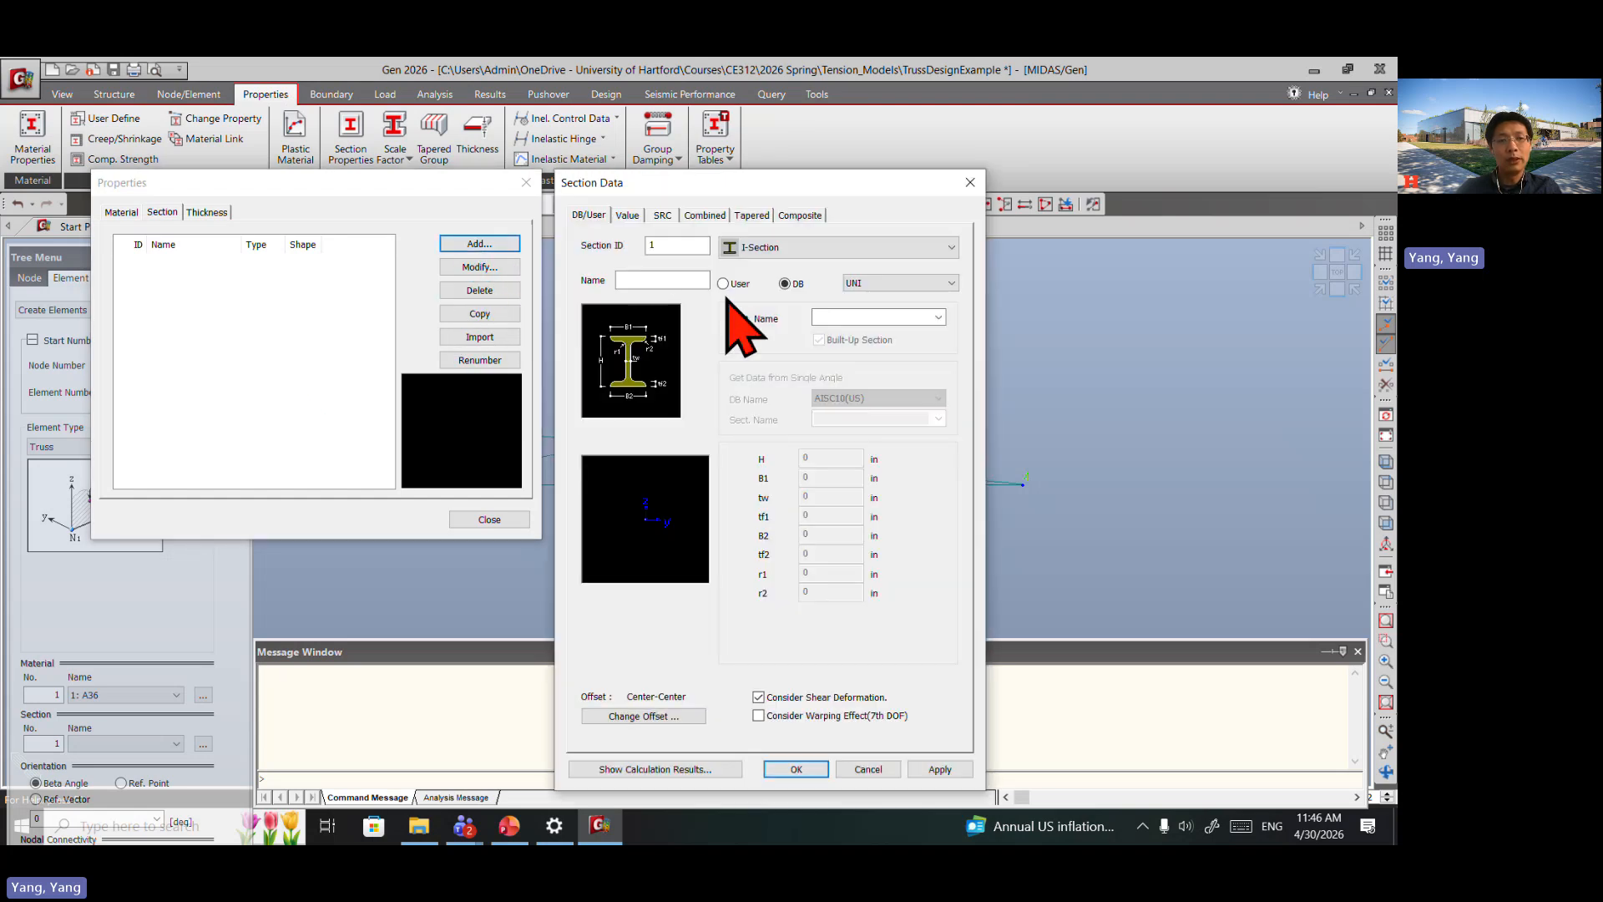
left_click_drag(763, 190, 395, 167)
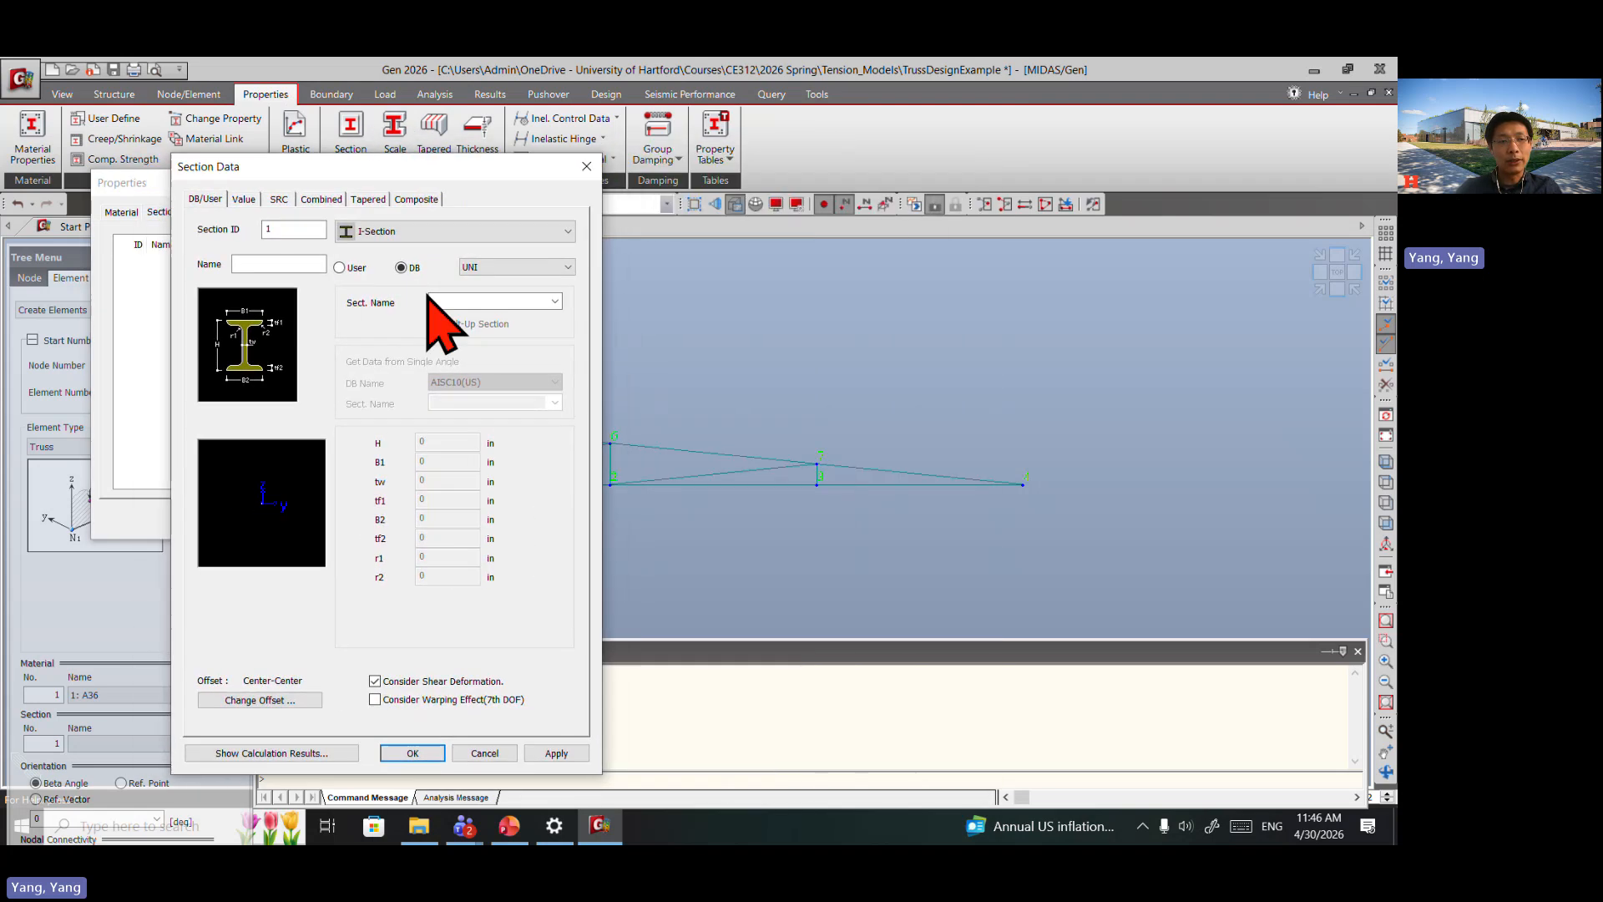
left_click(259, 263)
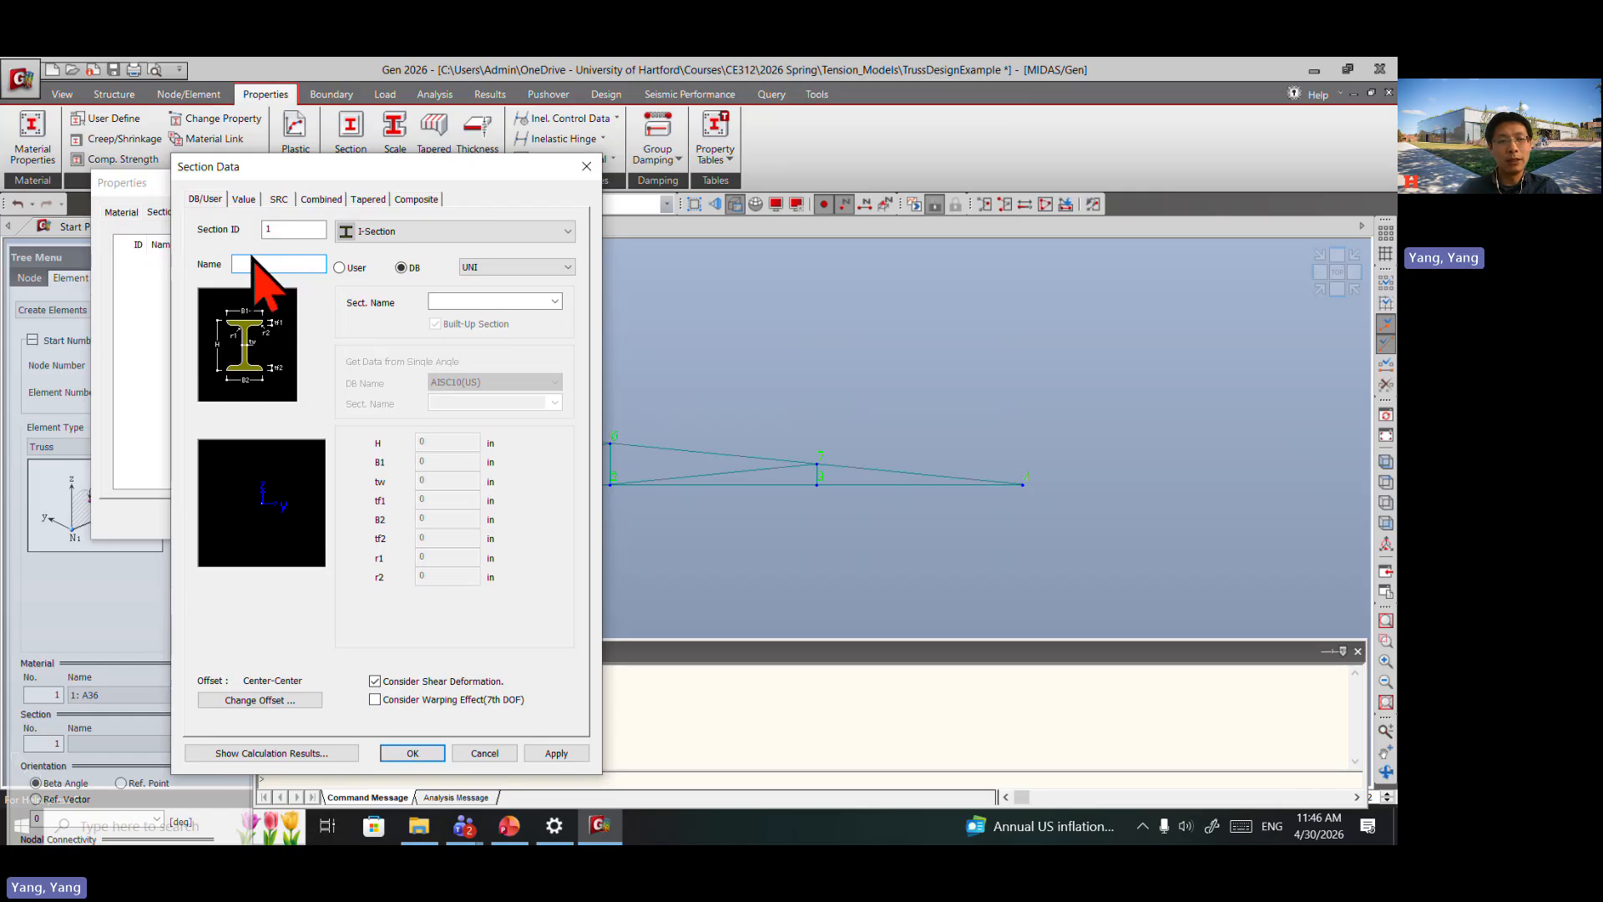
left_click(423, 232)
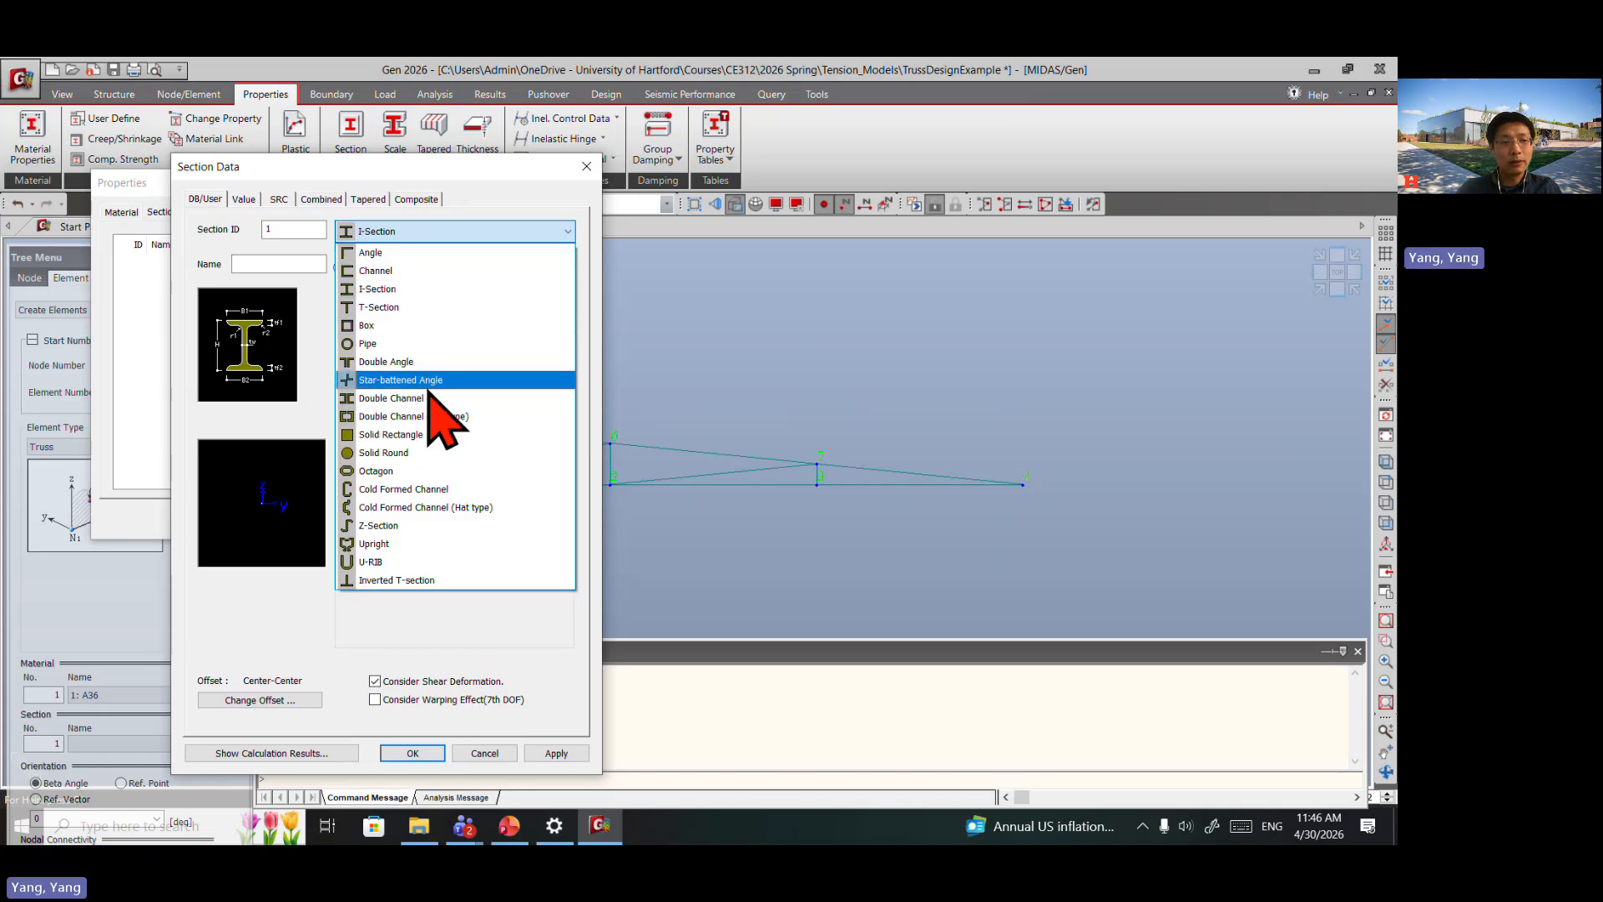
left_click(405, 307)
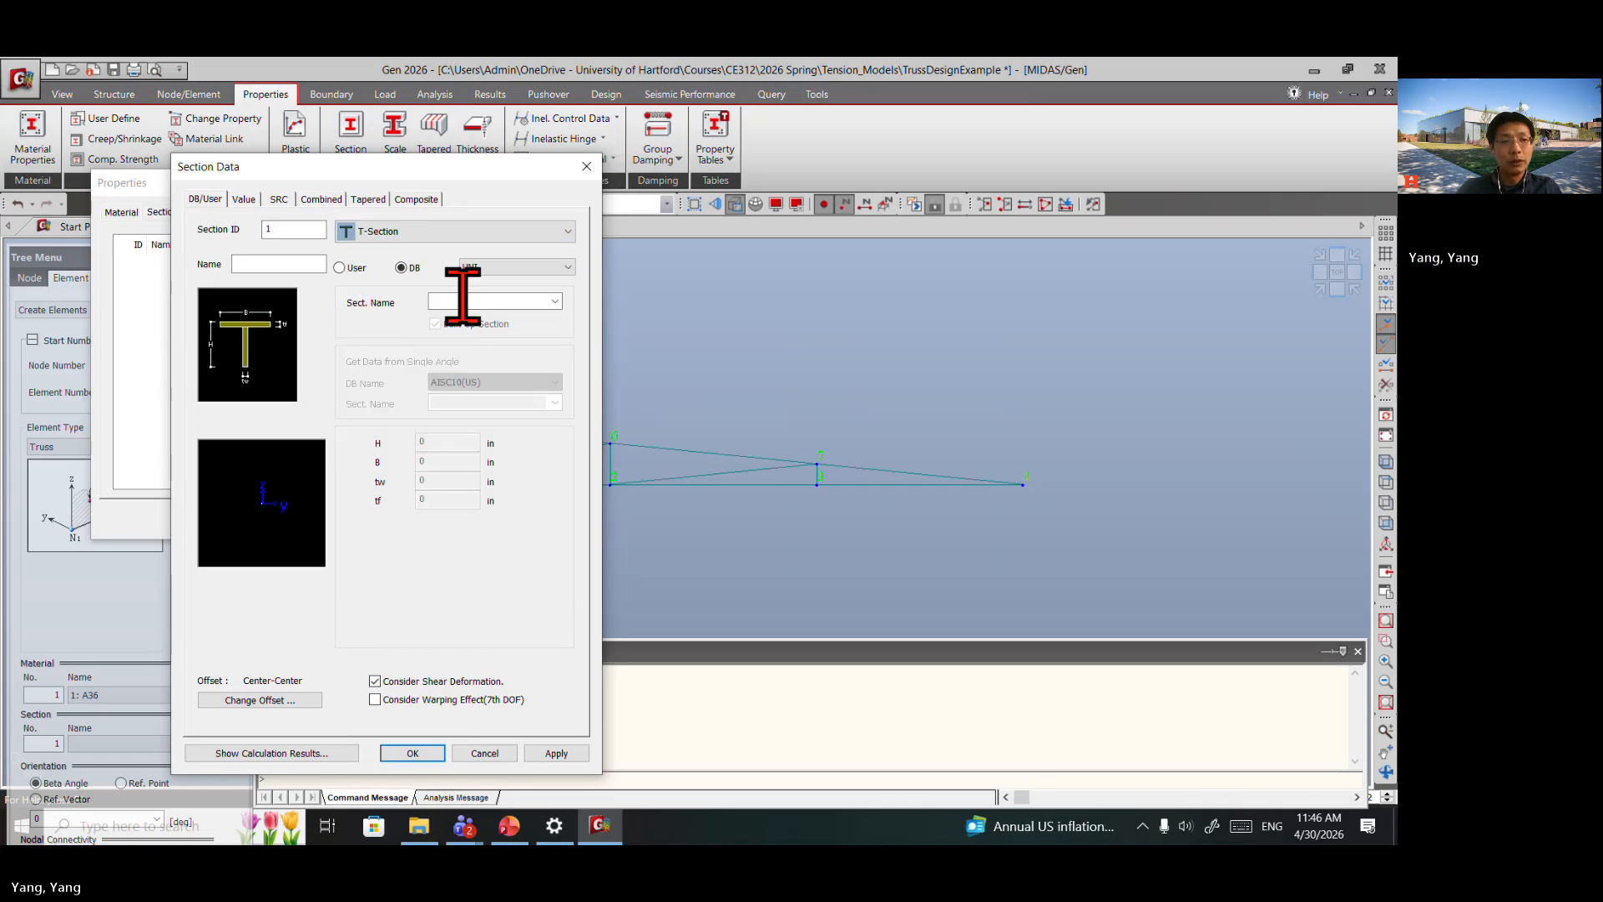
left_click(526, 267)
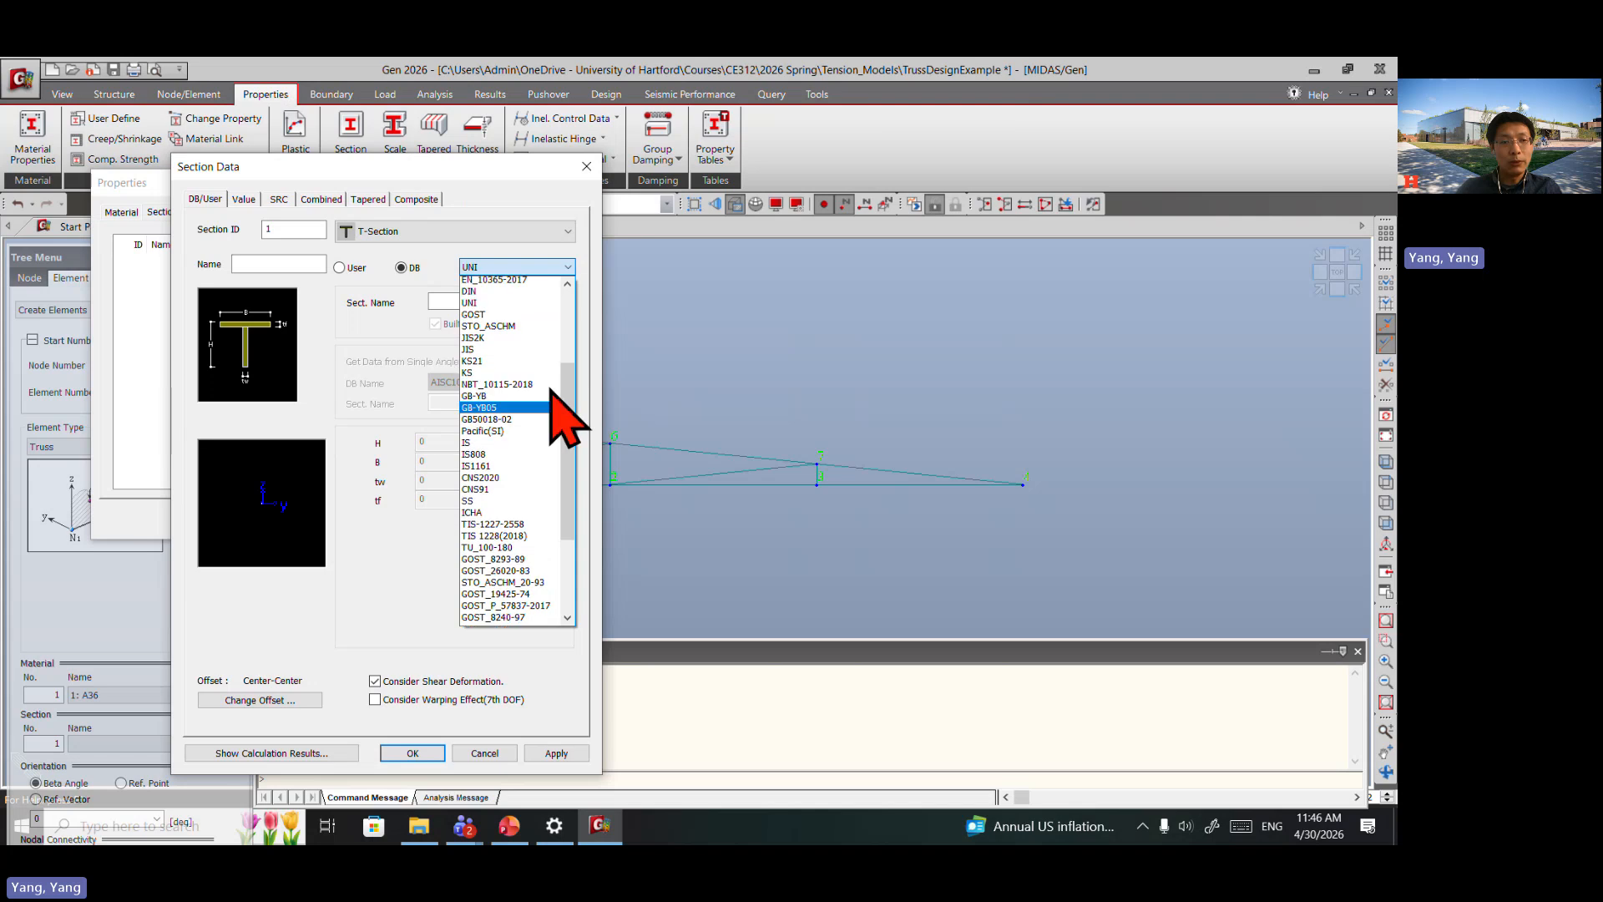
scroll(575, 376, "up", 3)
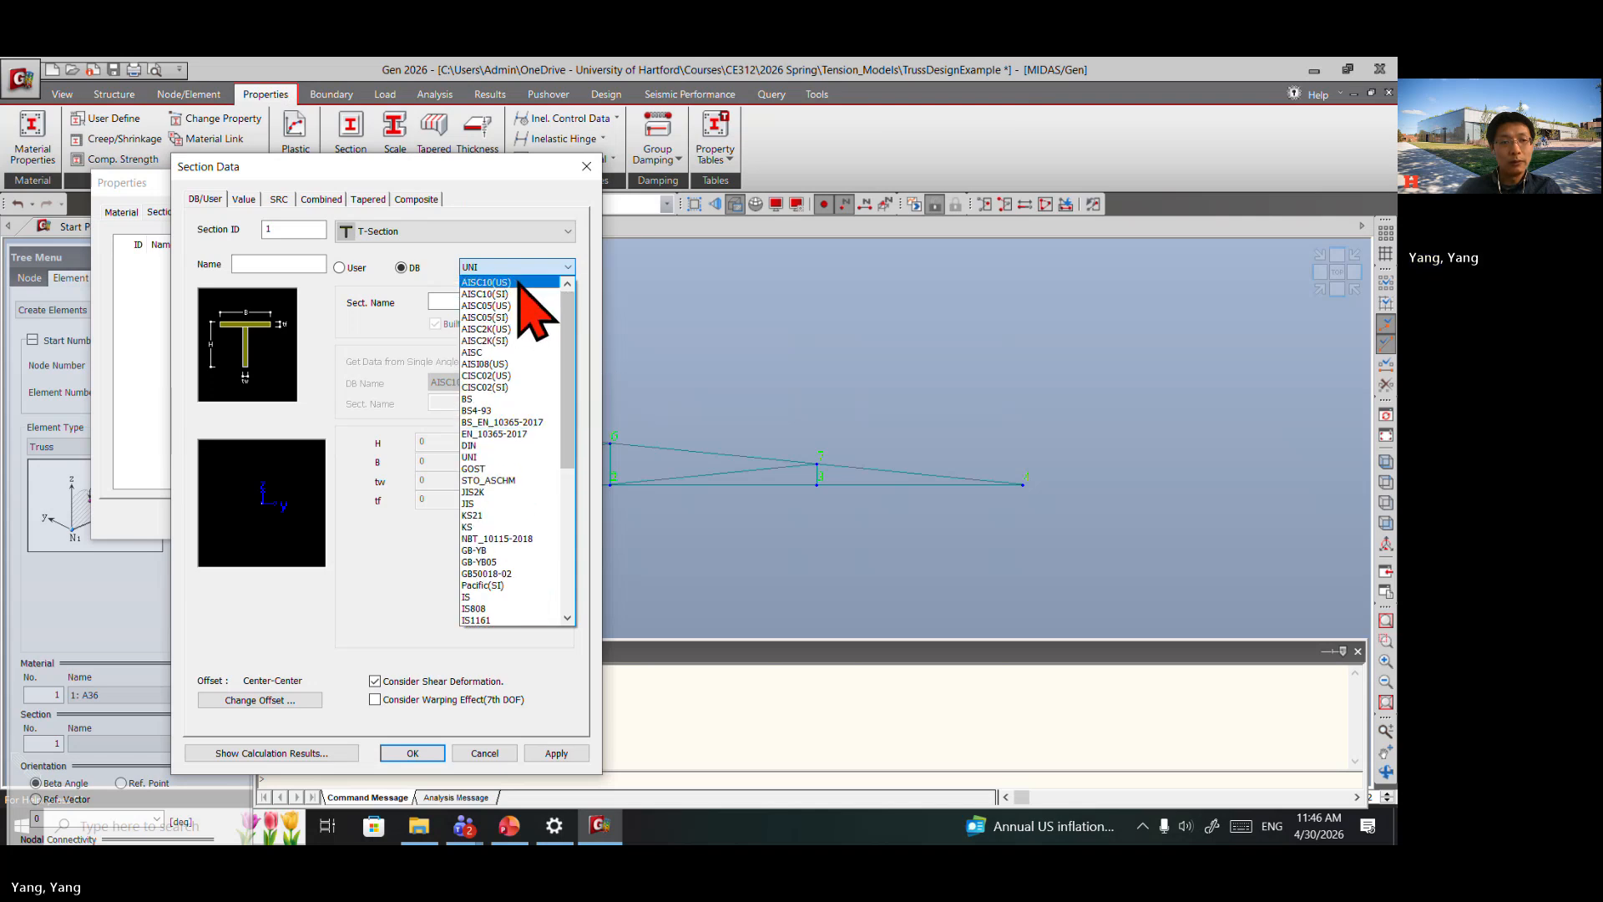
left_click(511, 283)
Step: Add the T-sections WT2X6.5 as section 1 and WT3X4.5 as section 2
left_click(554, 301)
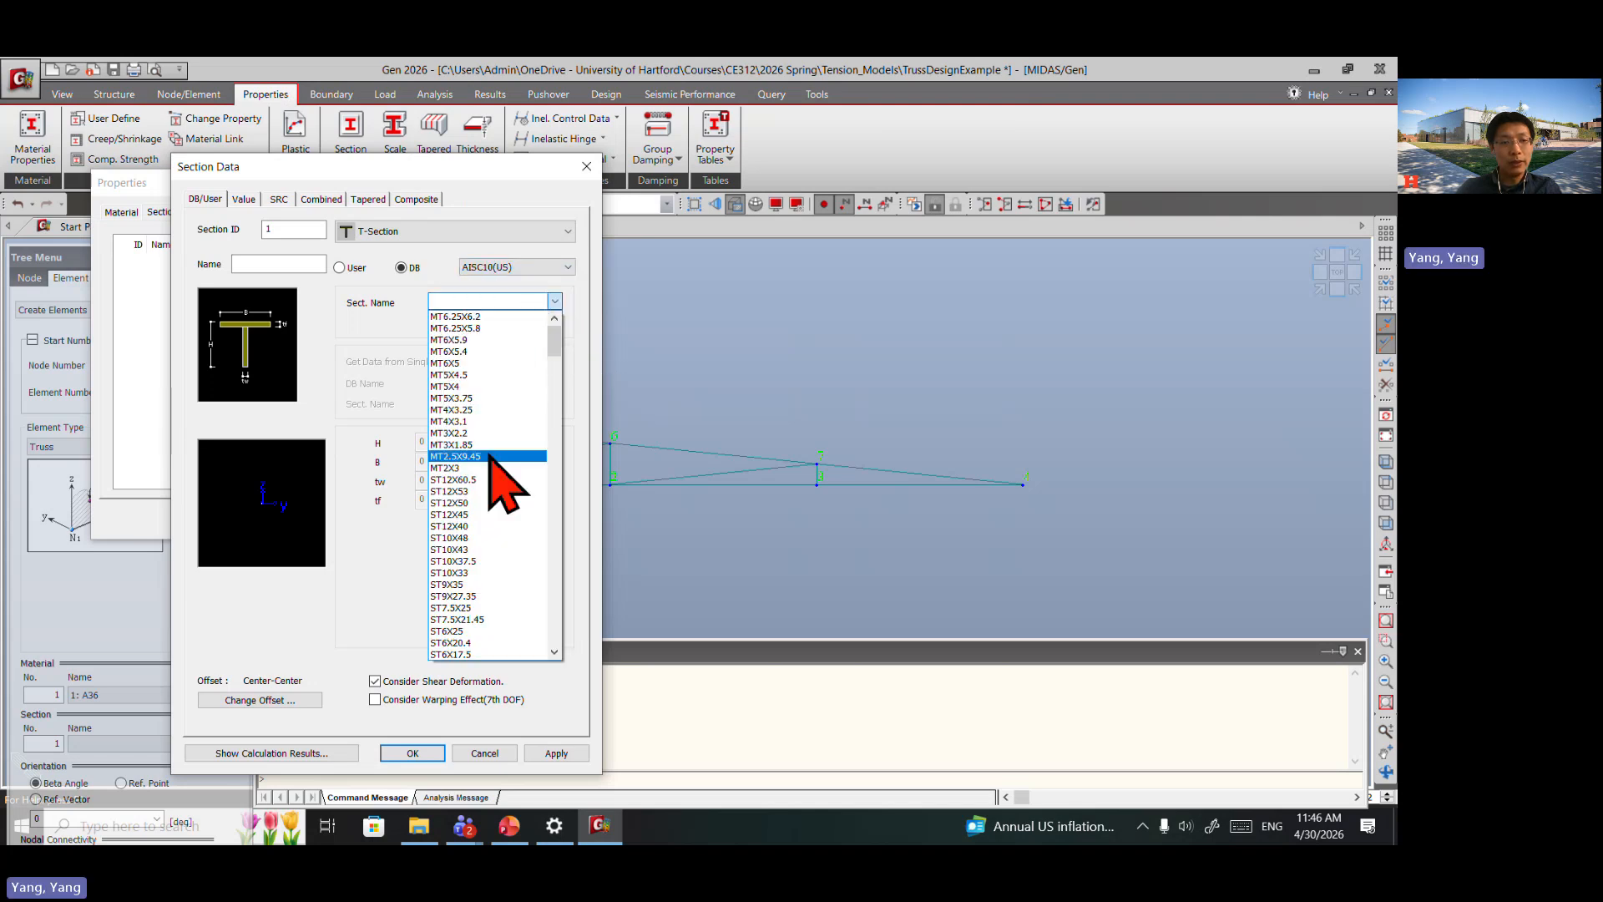
scroll(514, 464, "down", 10)
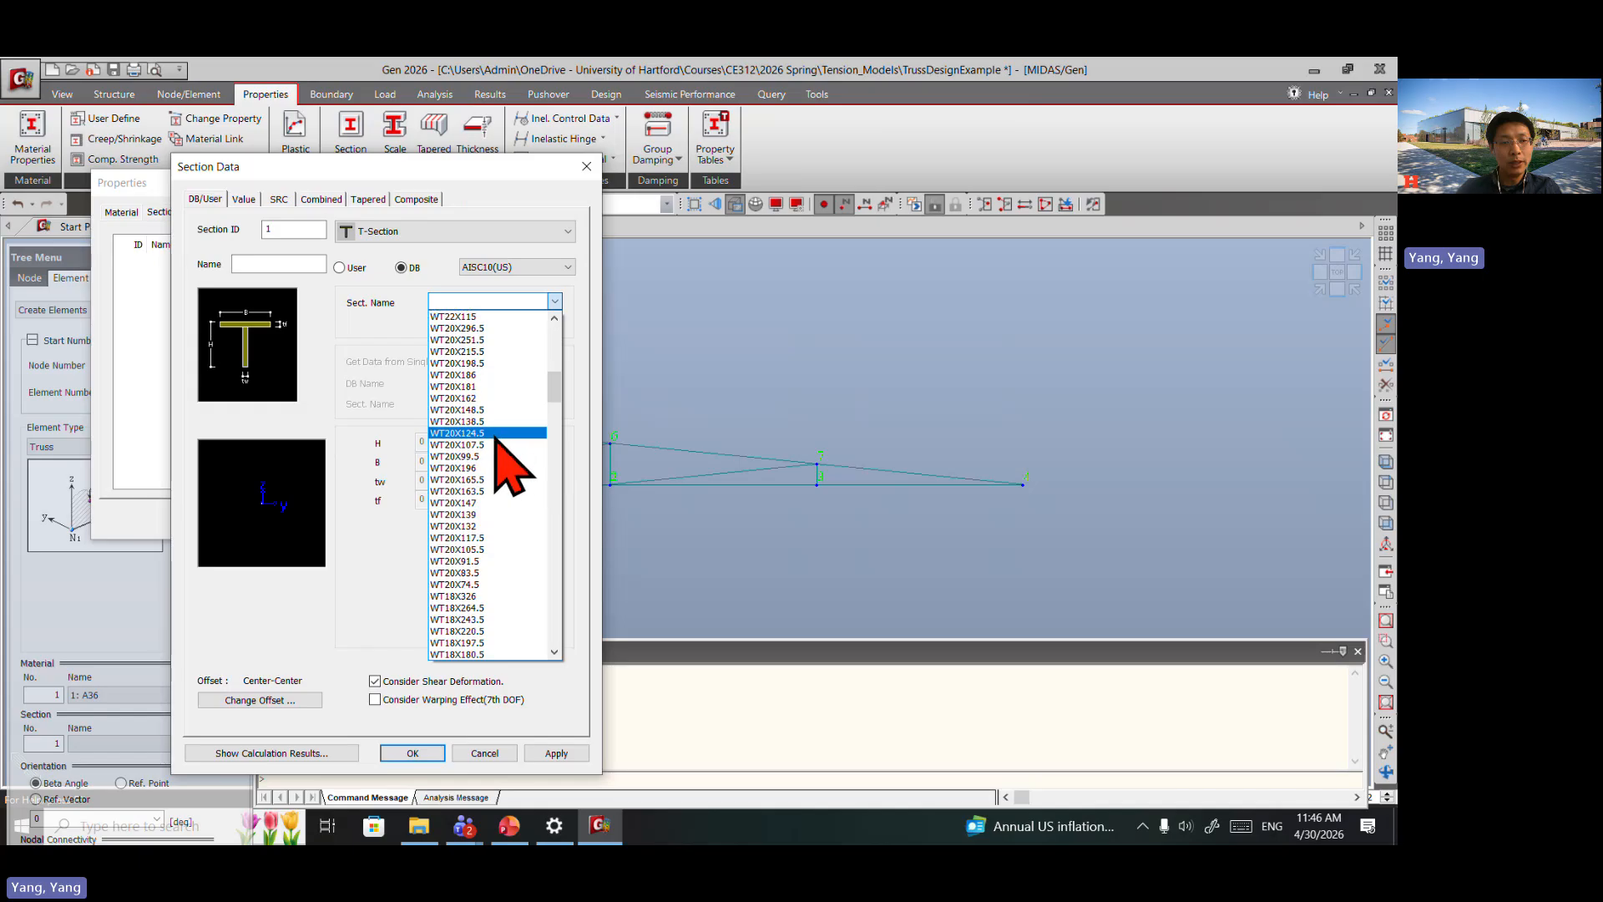
scroll(507, 484, "down", 6)
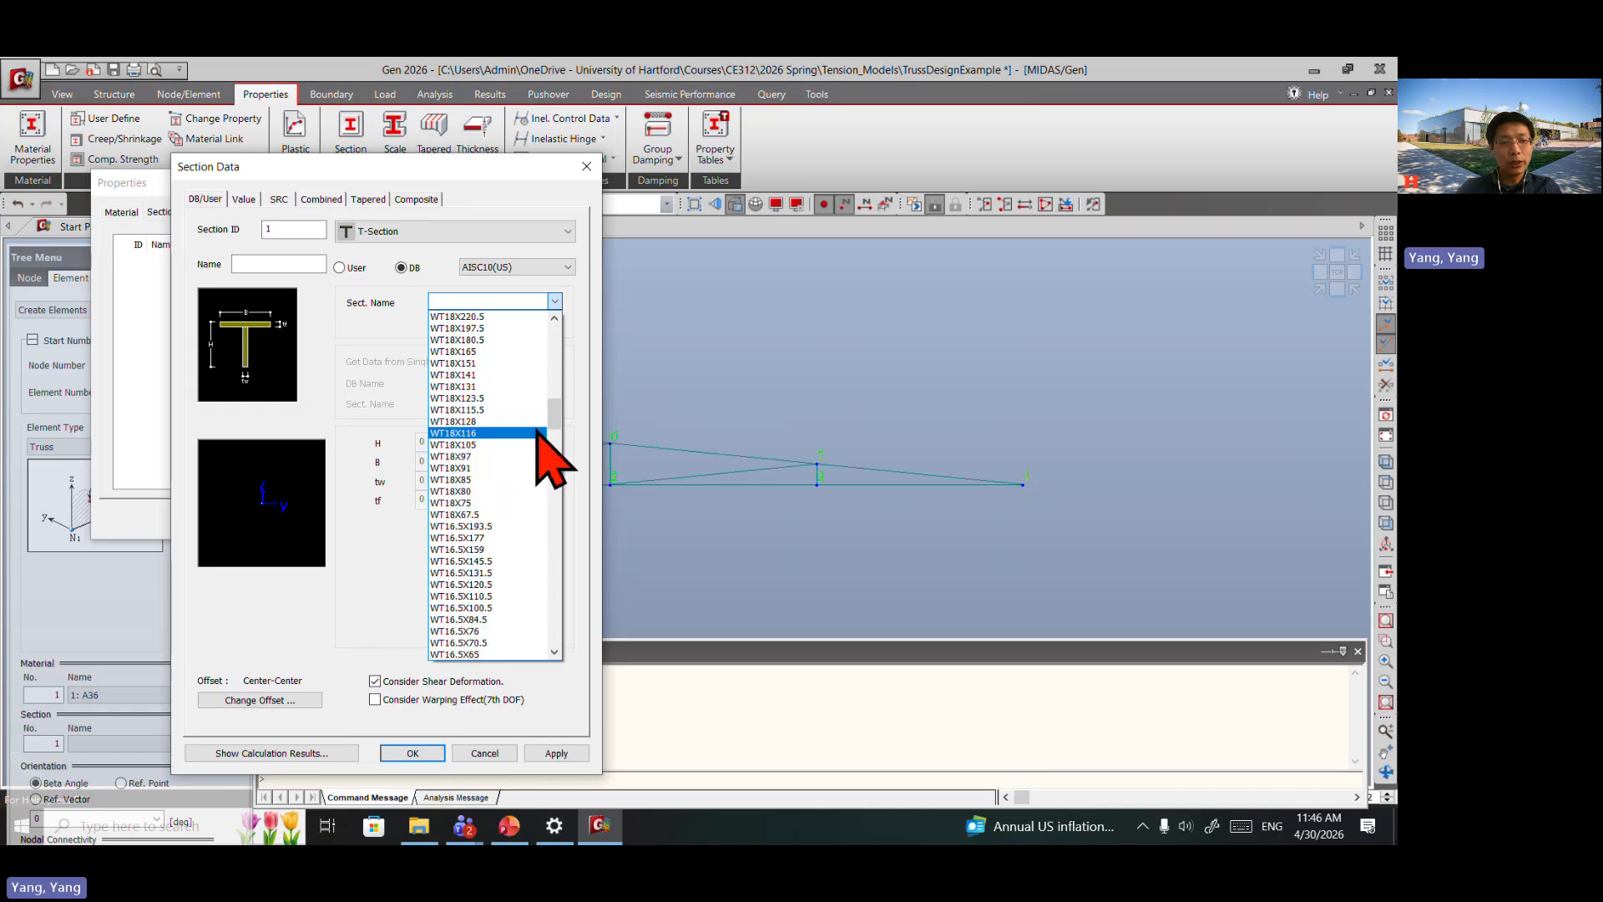
left_click_drag(554, 422, 554, 644)
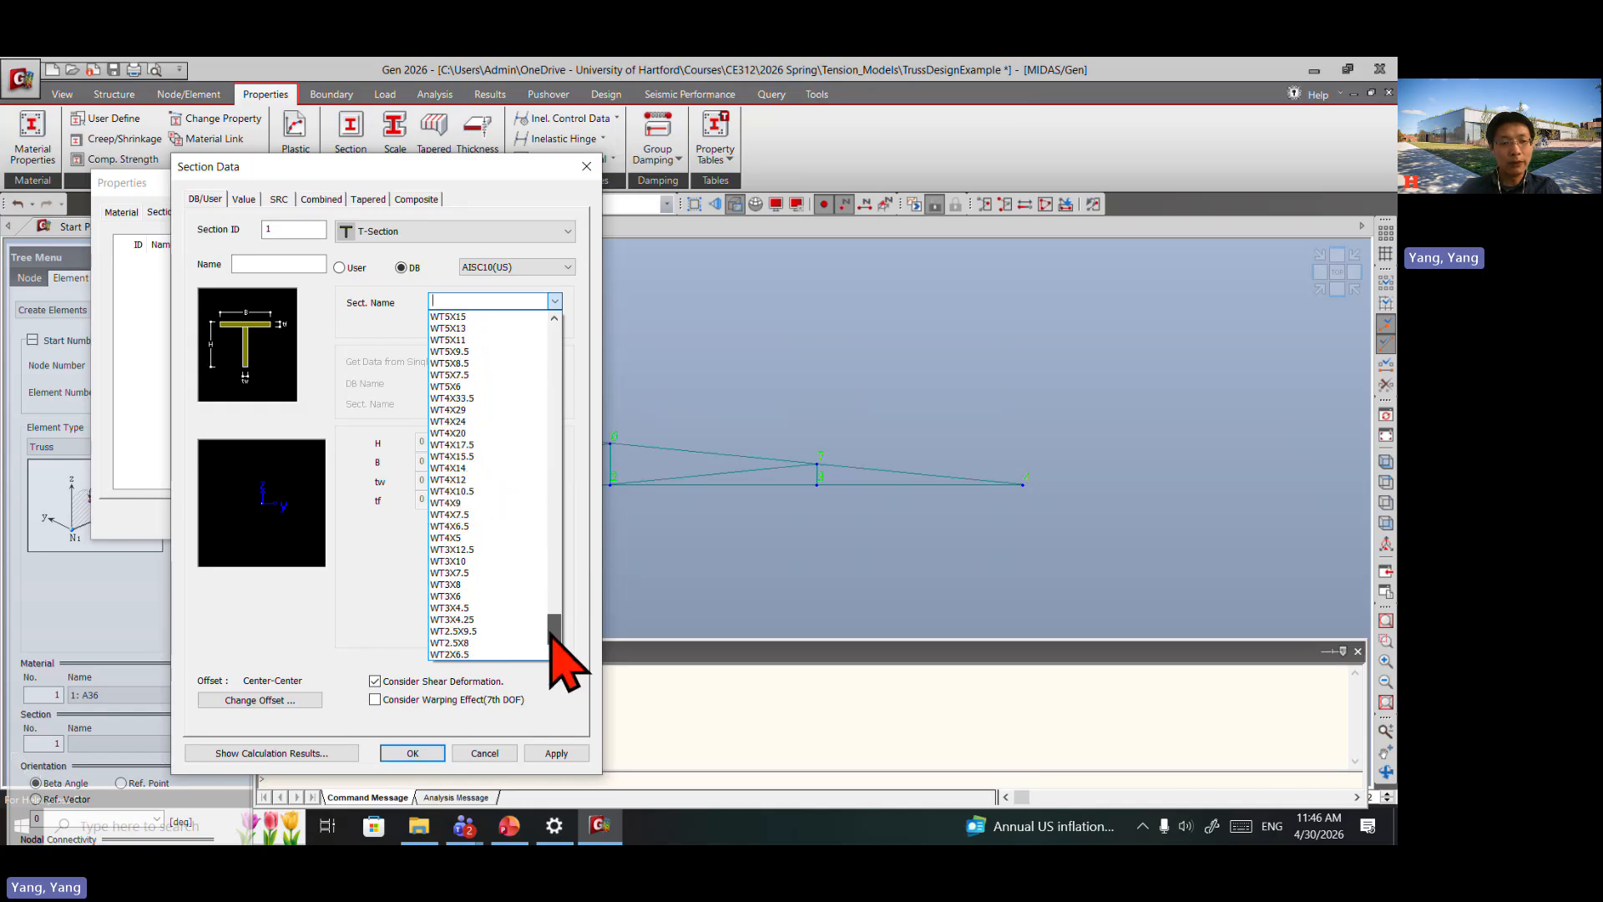
left_click(481, 654)
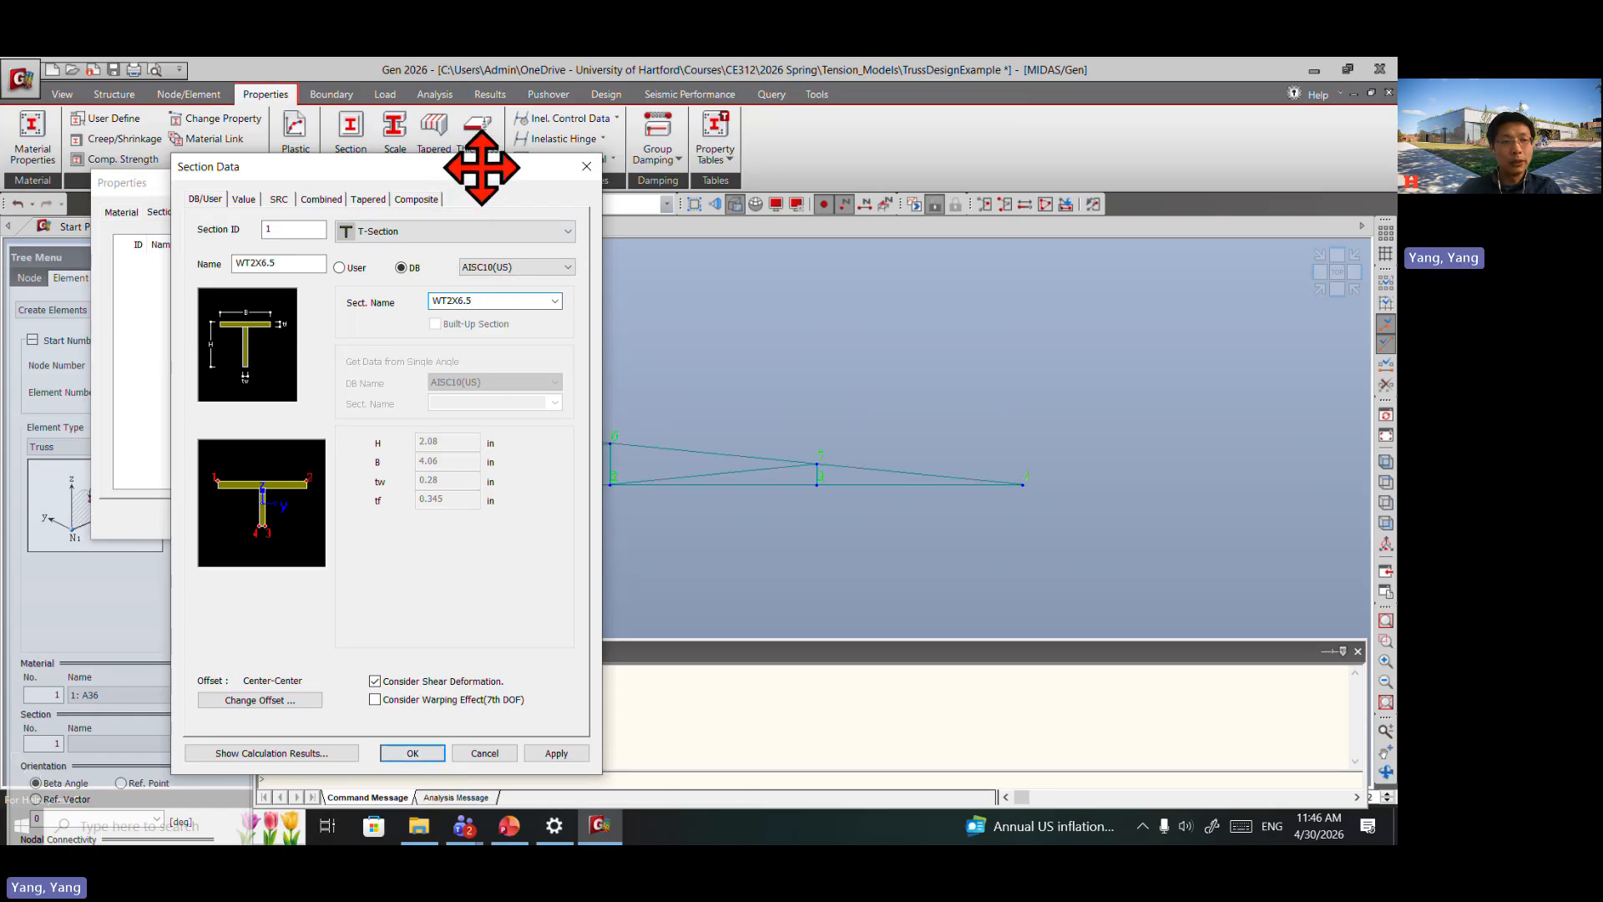
left_click_drag(481, 166, 752, 166)
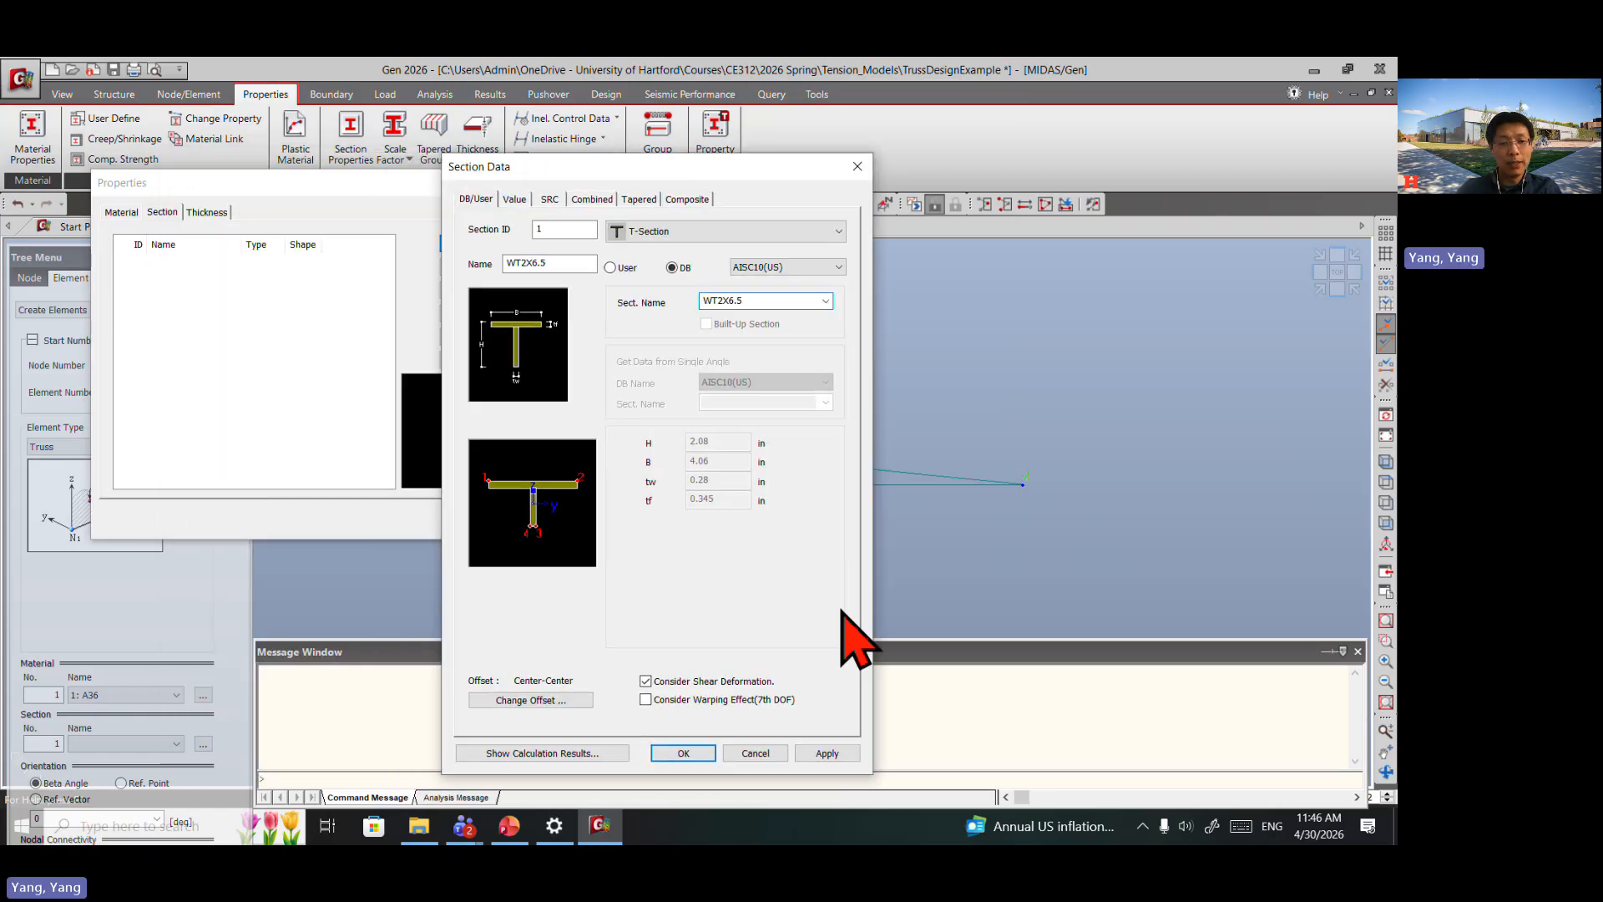
left_click(826, 753)
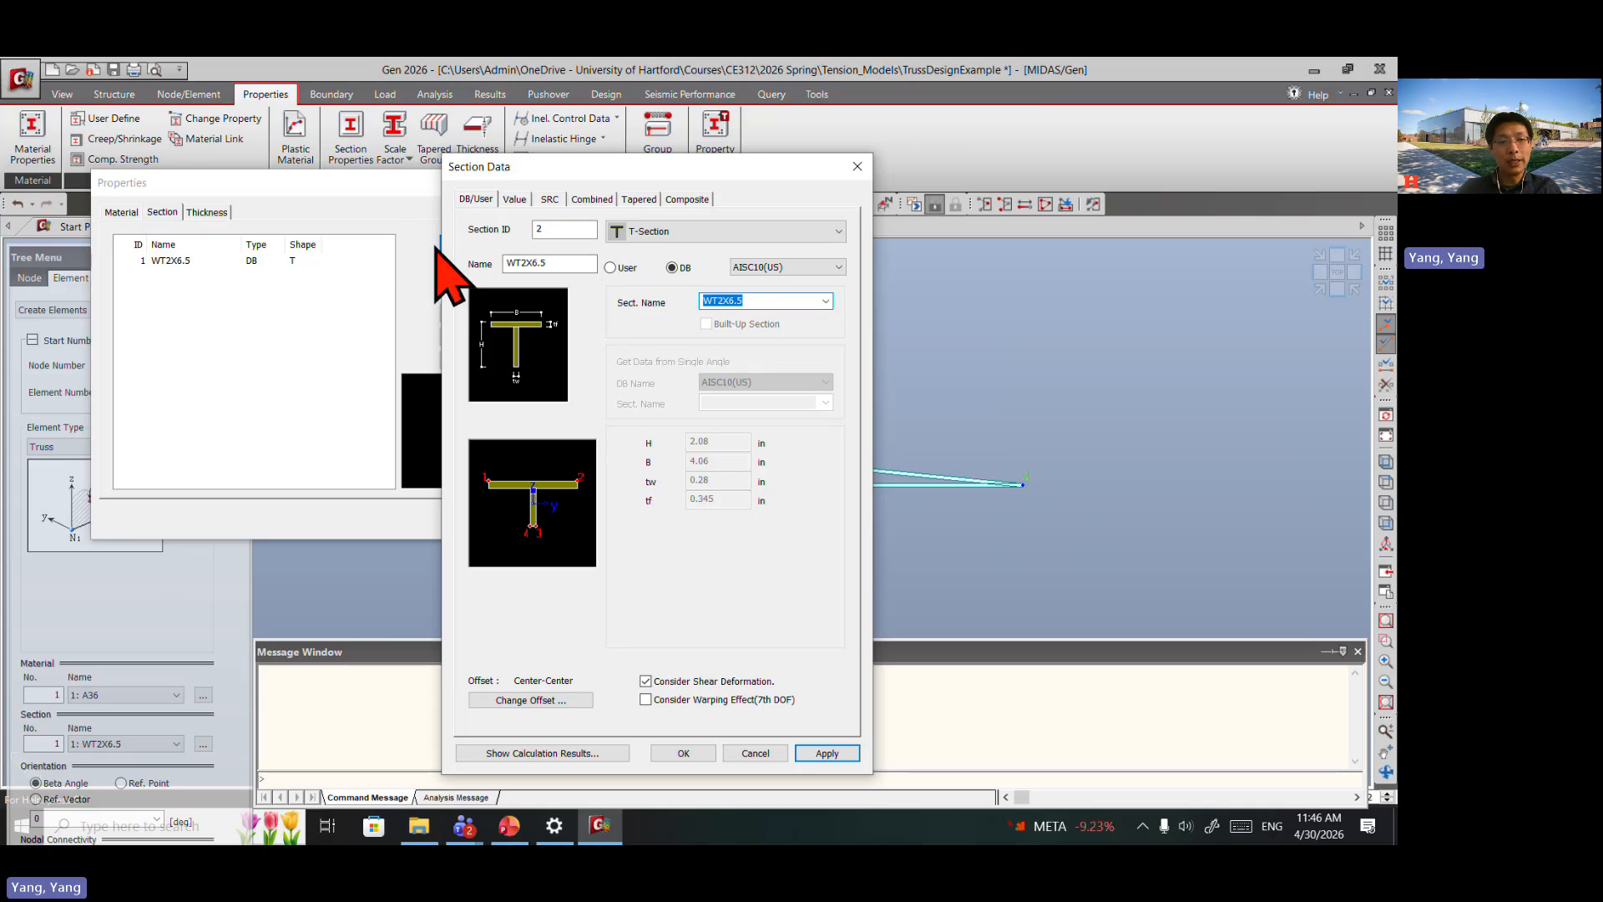
left_click(825, 302)
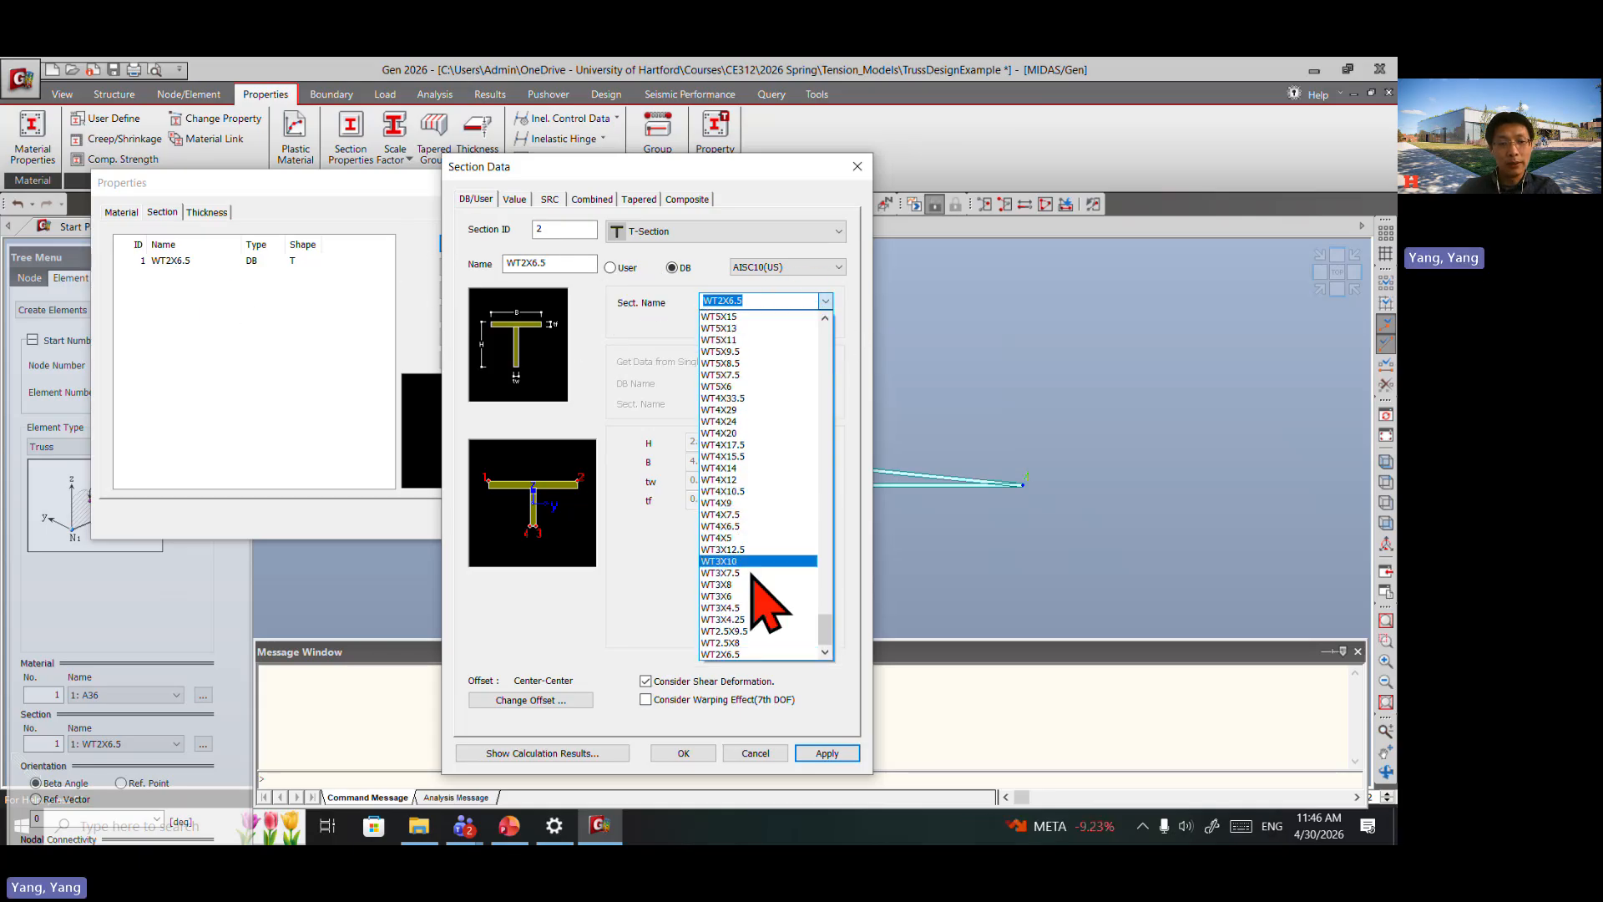
left_click(756, 608)
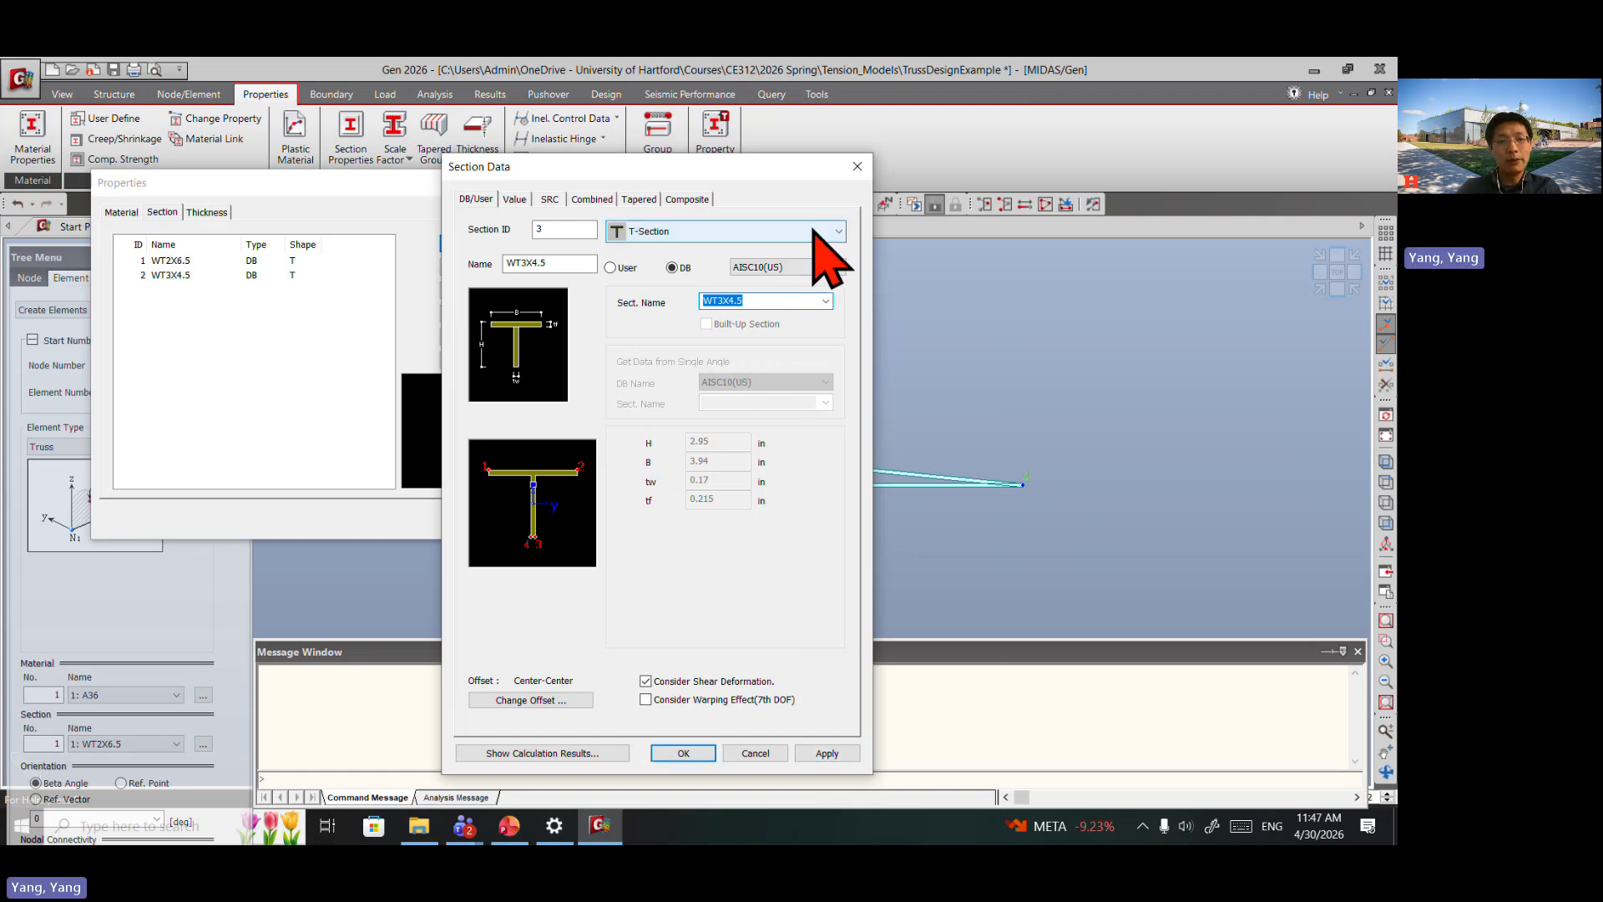
Step: Change the section shape to Angle and add L2X2X1/8 from the AISC10(US) database as section 3
left_click(814, 233)
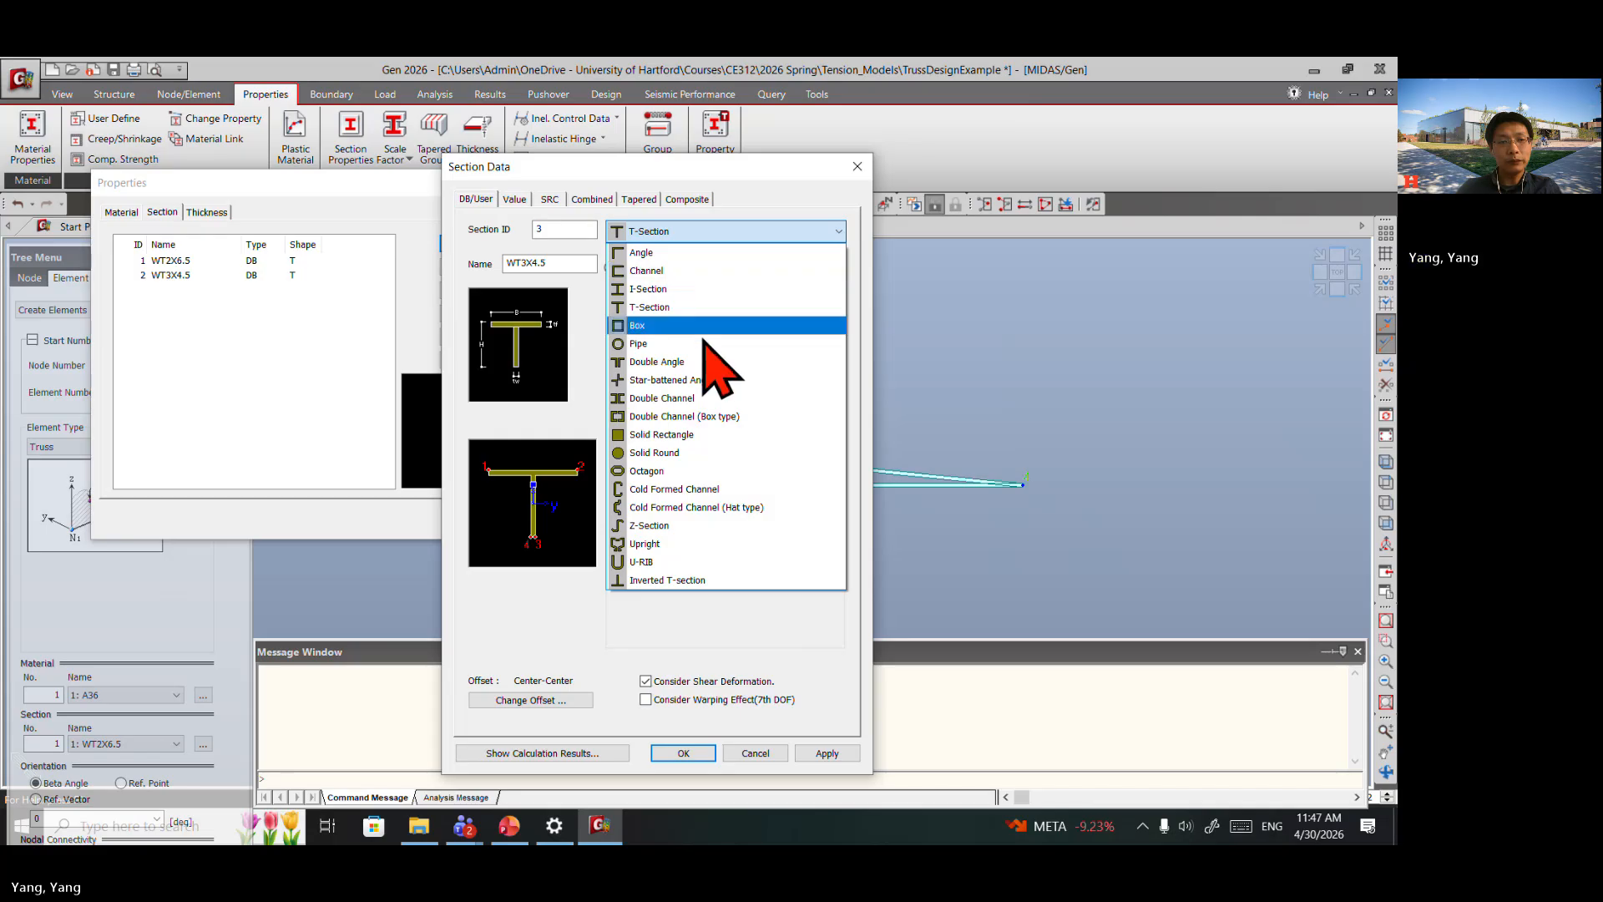
left_click(675, 254)
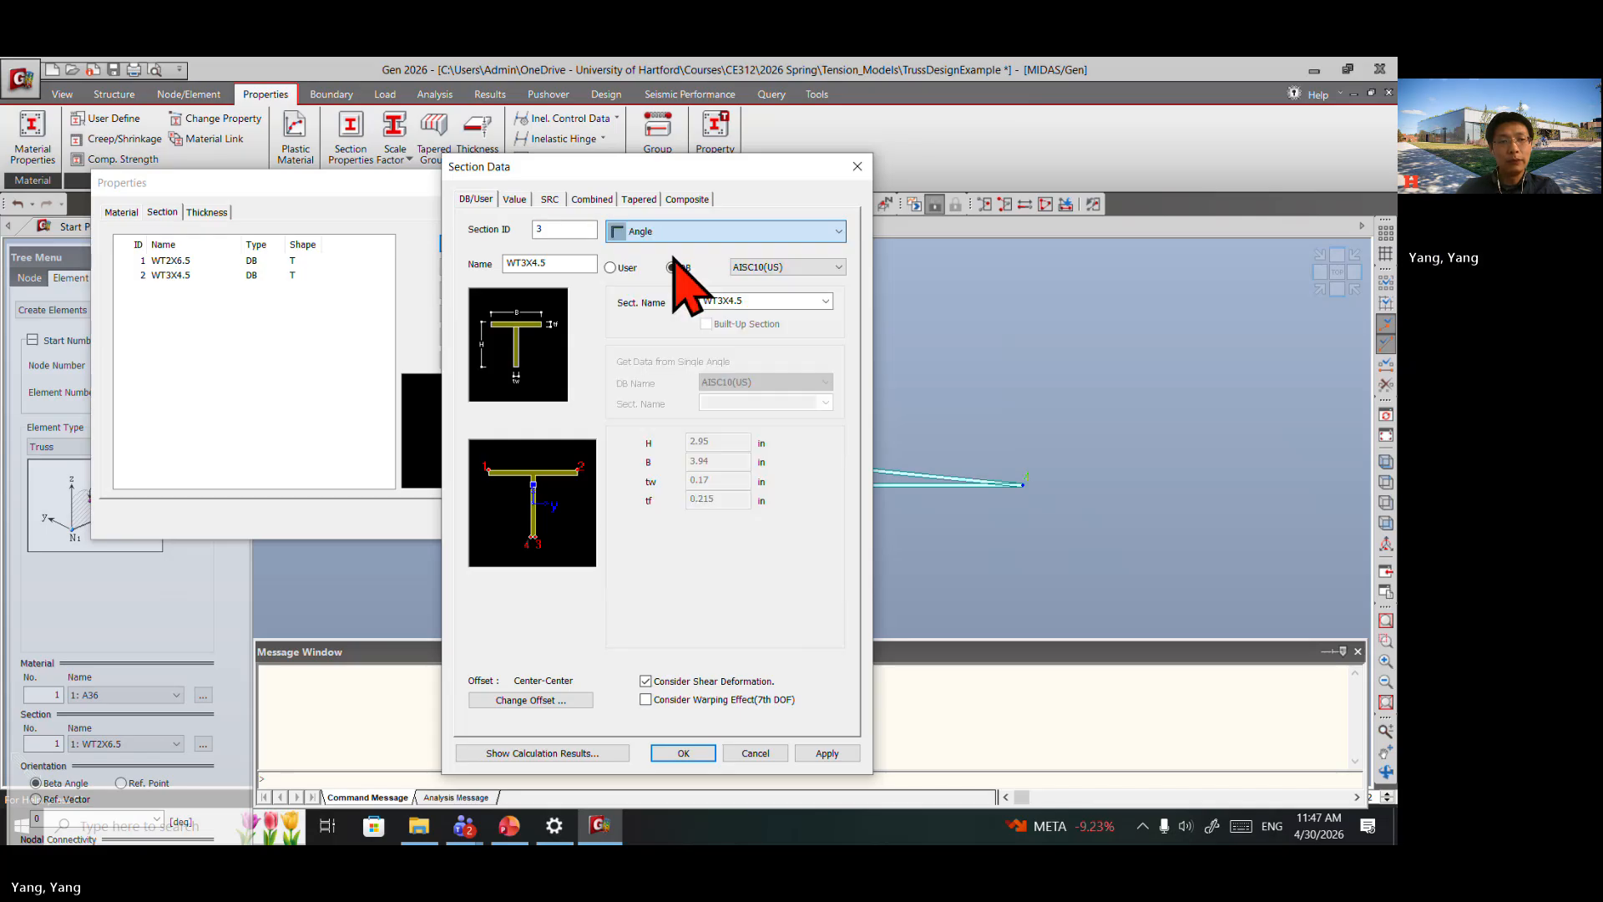
left_click(825, 302)
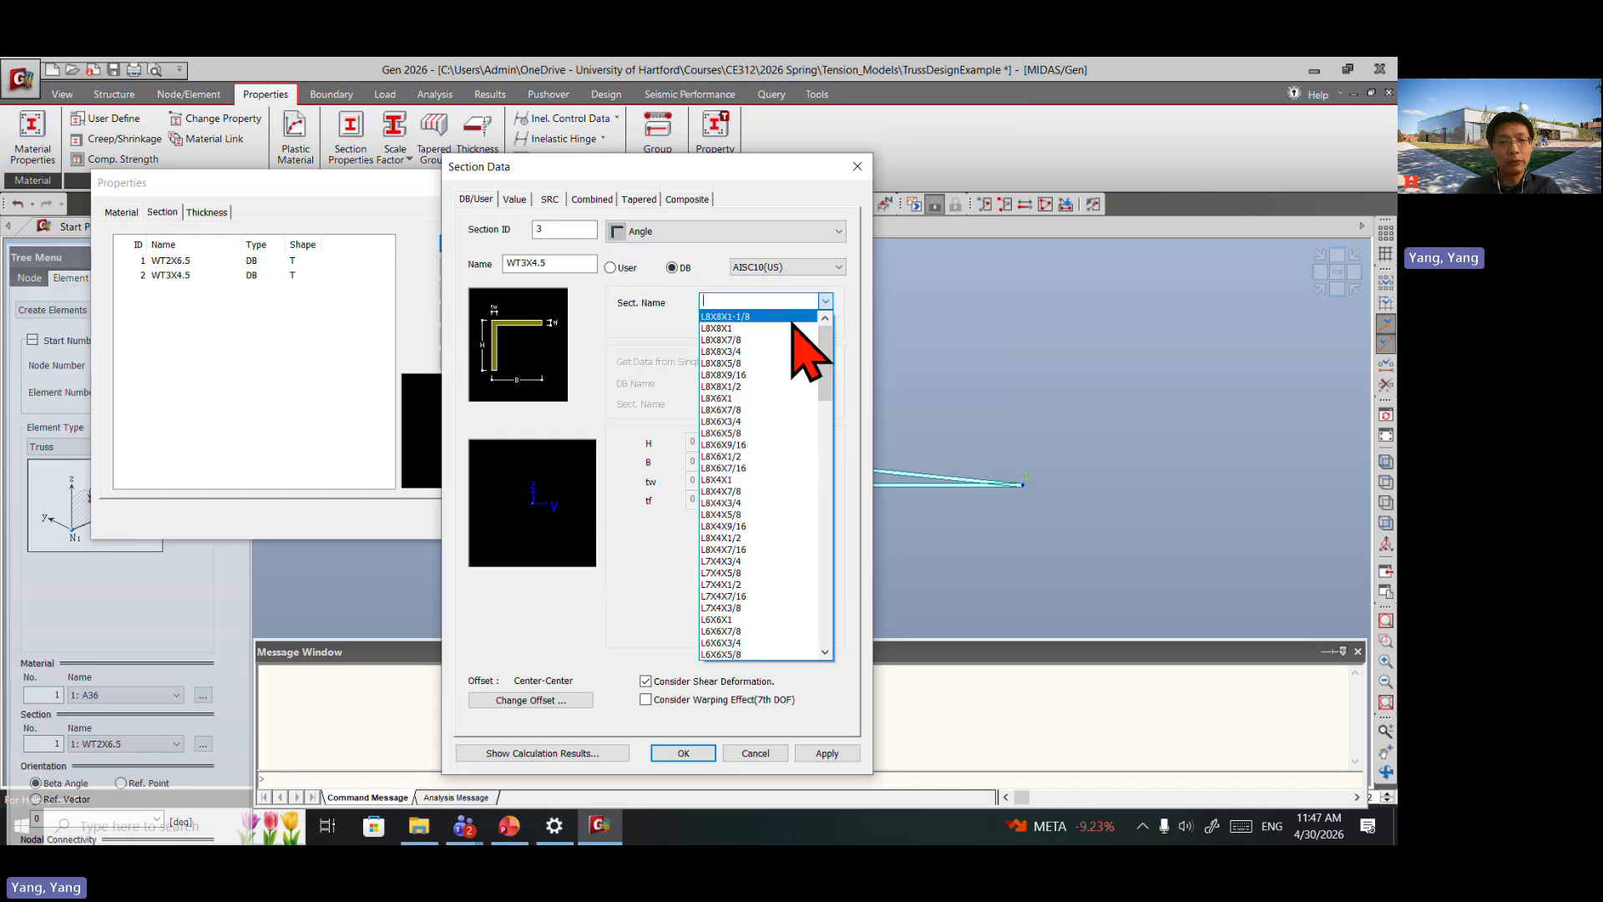
scroll(815, 591, "down", 5)
left_click_drag(829, 408, 815, 631)
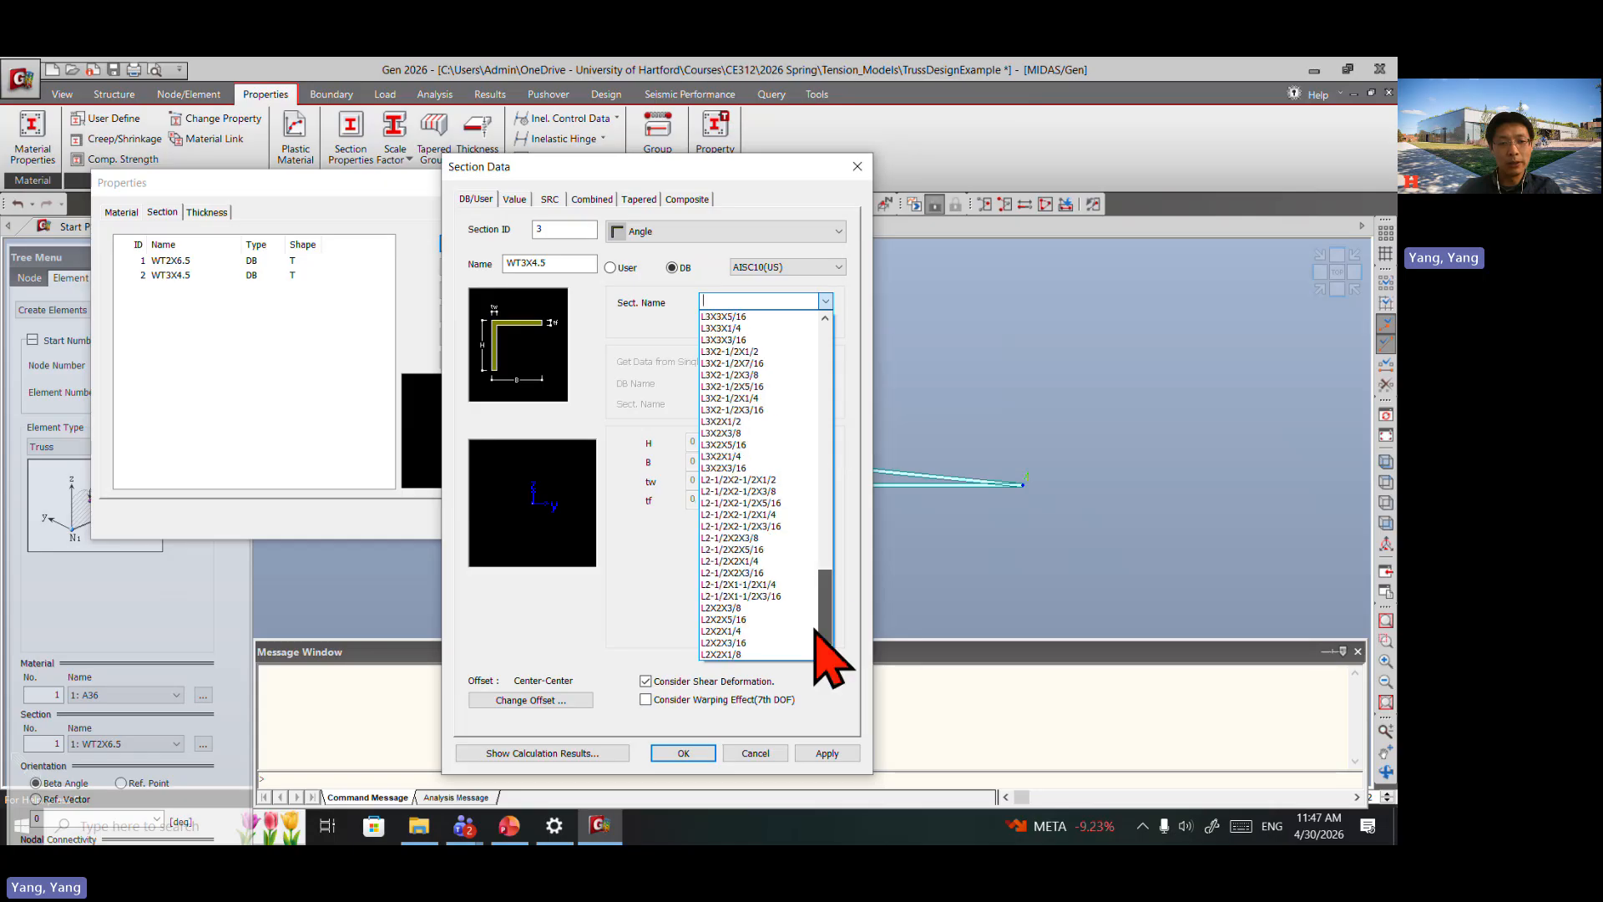
left_click(751, 654)
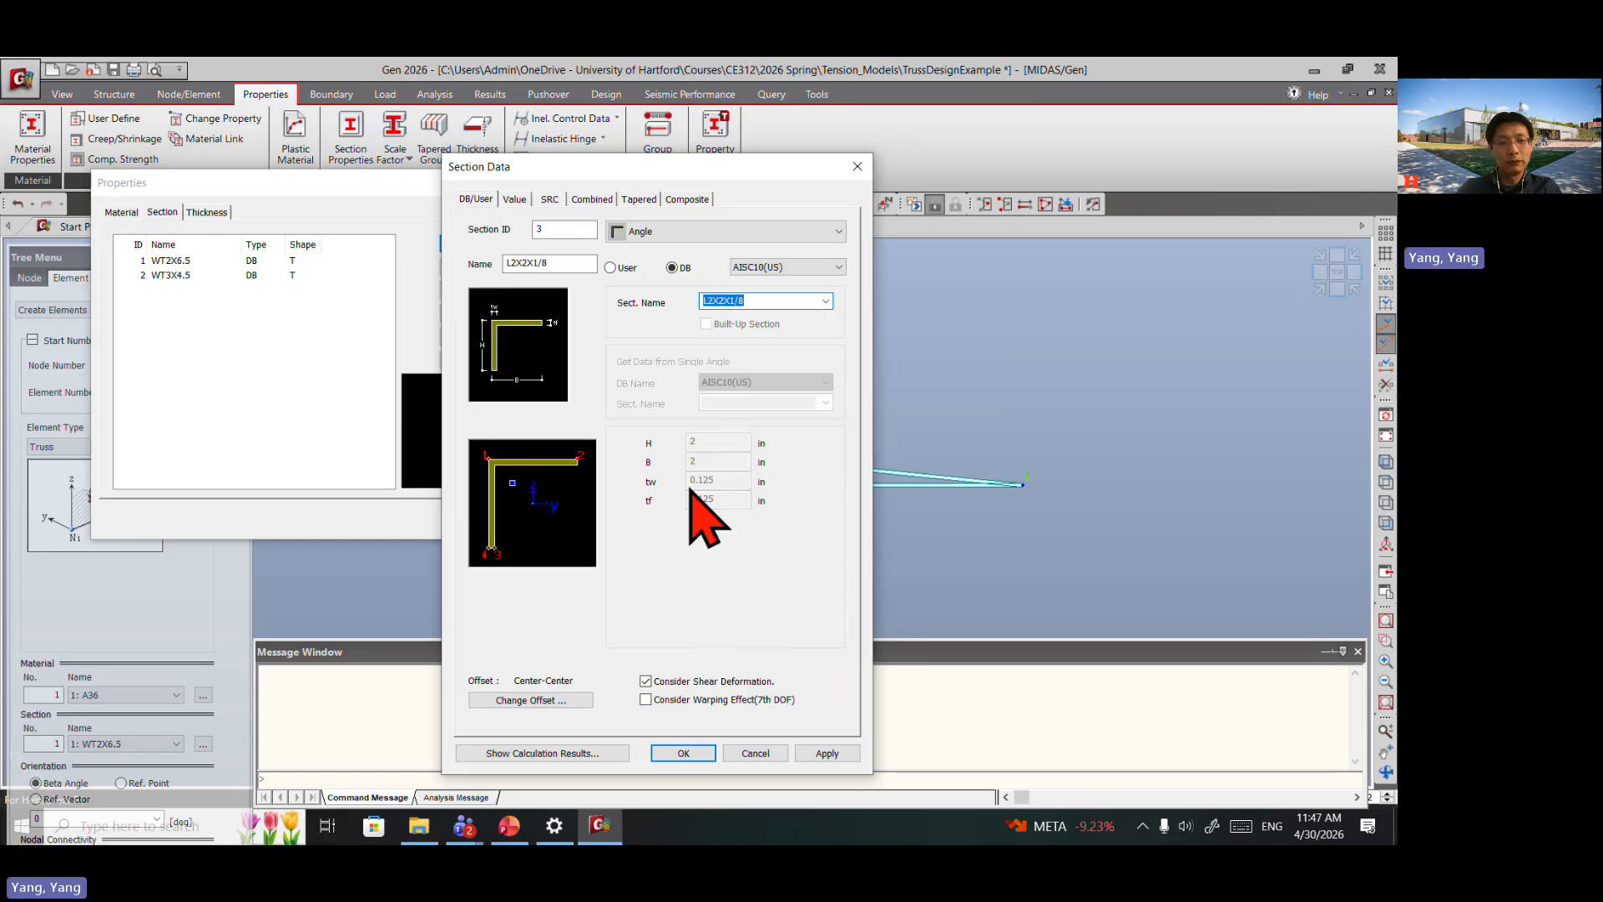
left_click(826, 753)
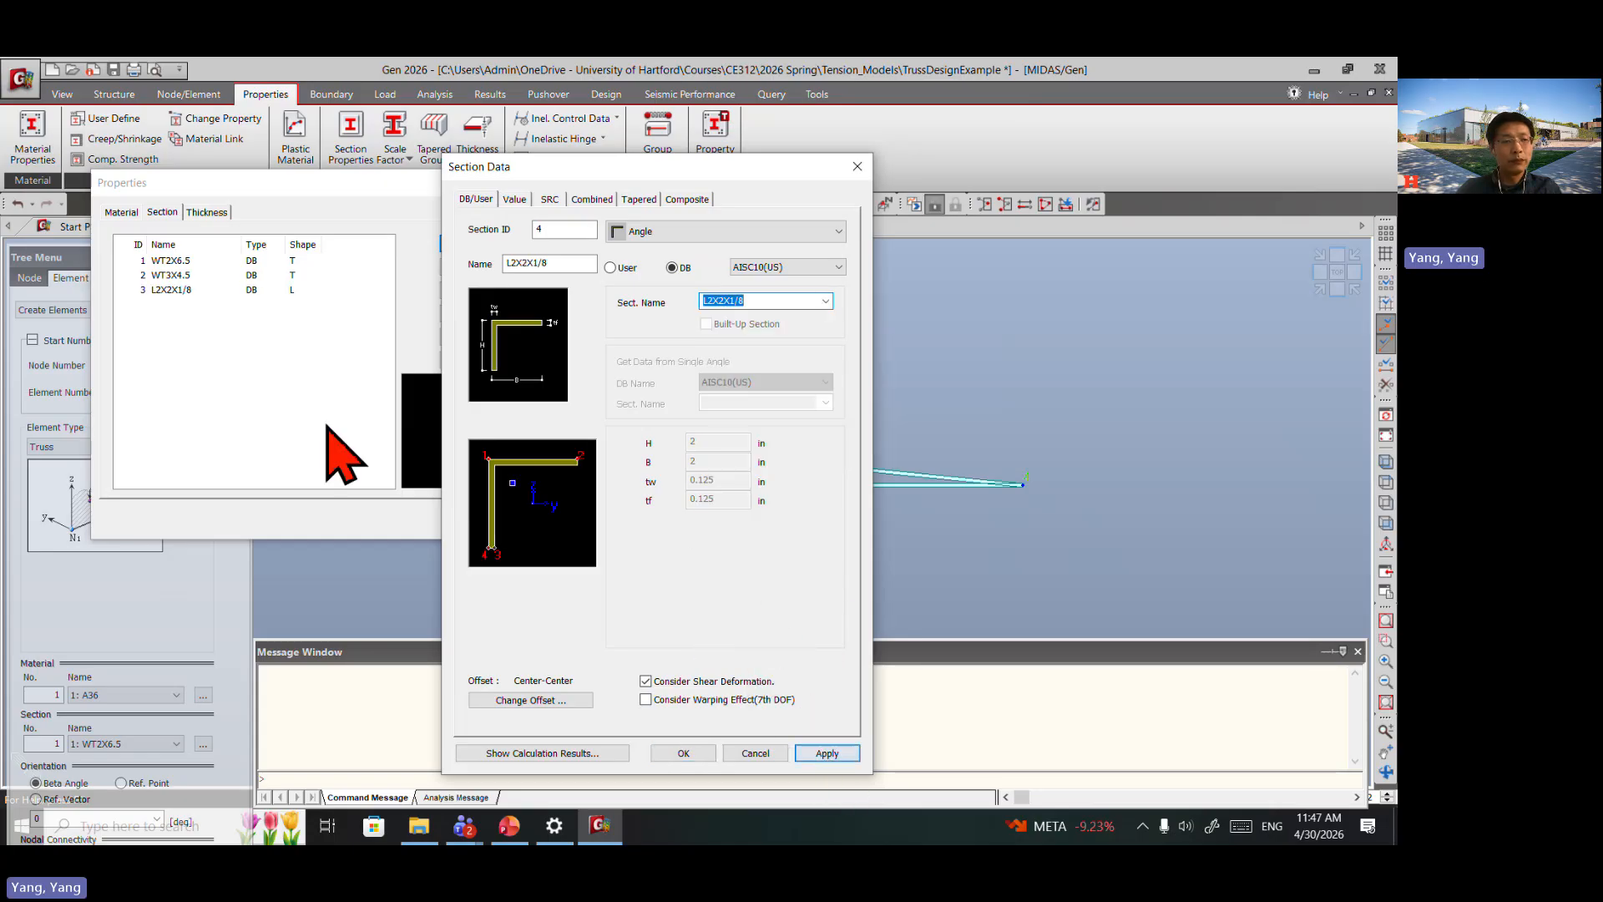
Step: Add the angle L3X2X3/16 from the AISC10(US) database as section 4 and close the properties list
left_click(825, 301)
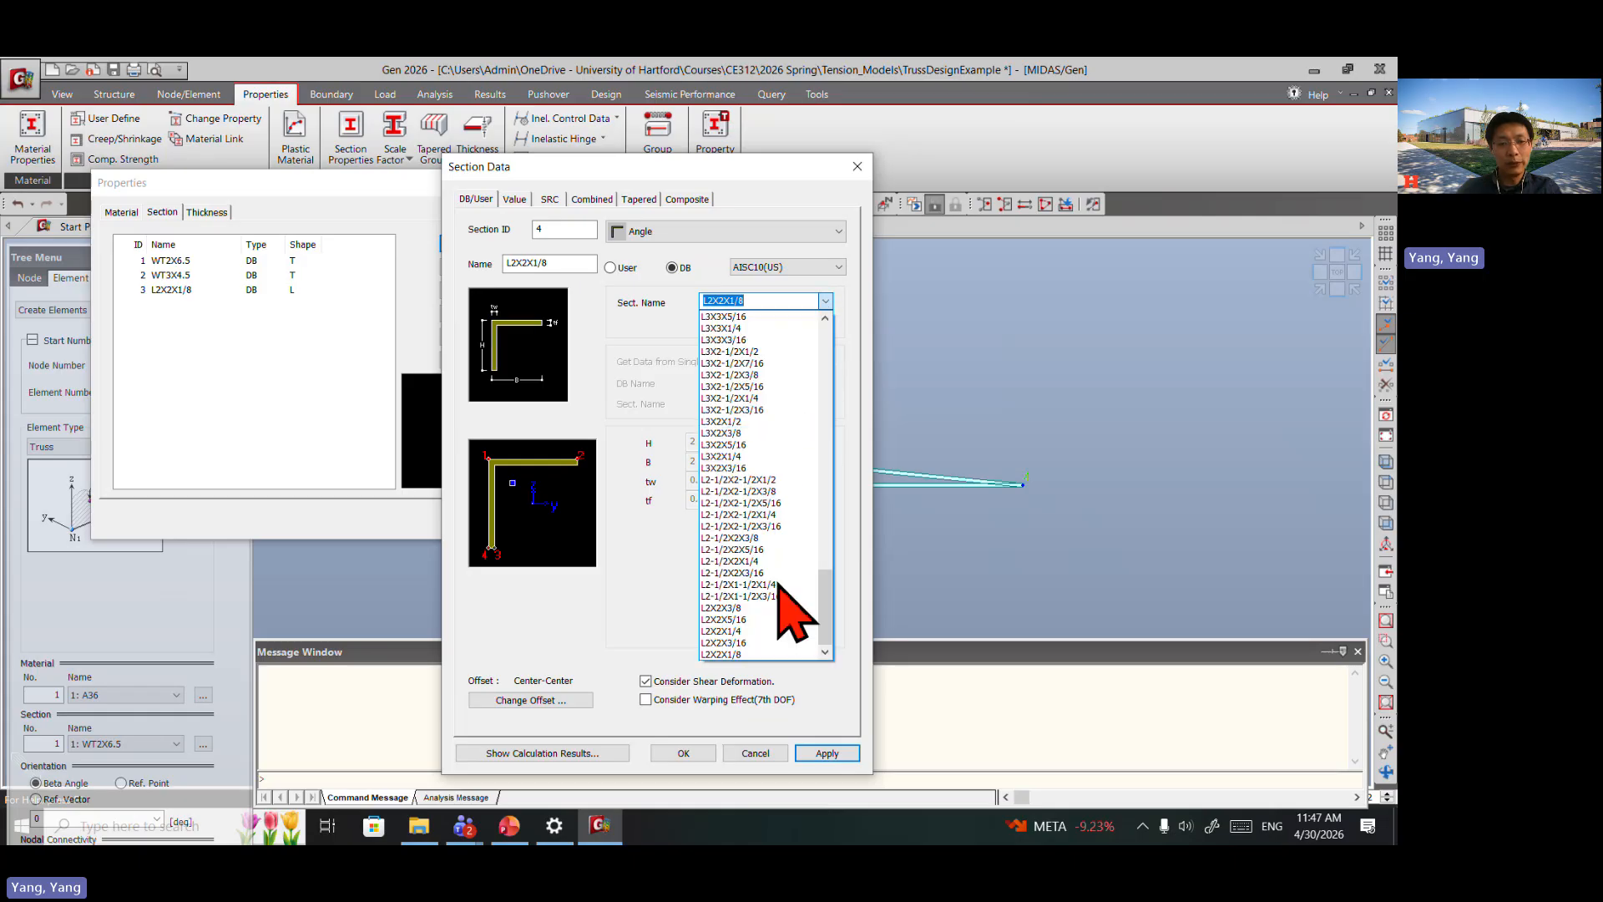
left_click(754, 468)
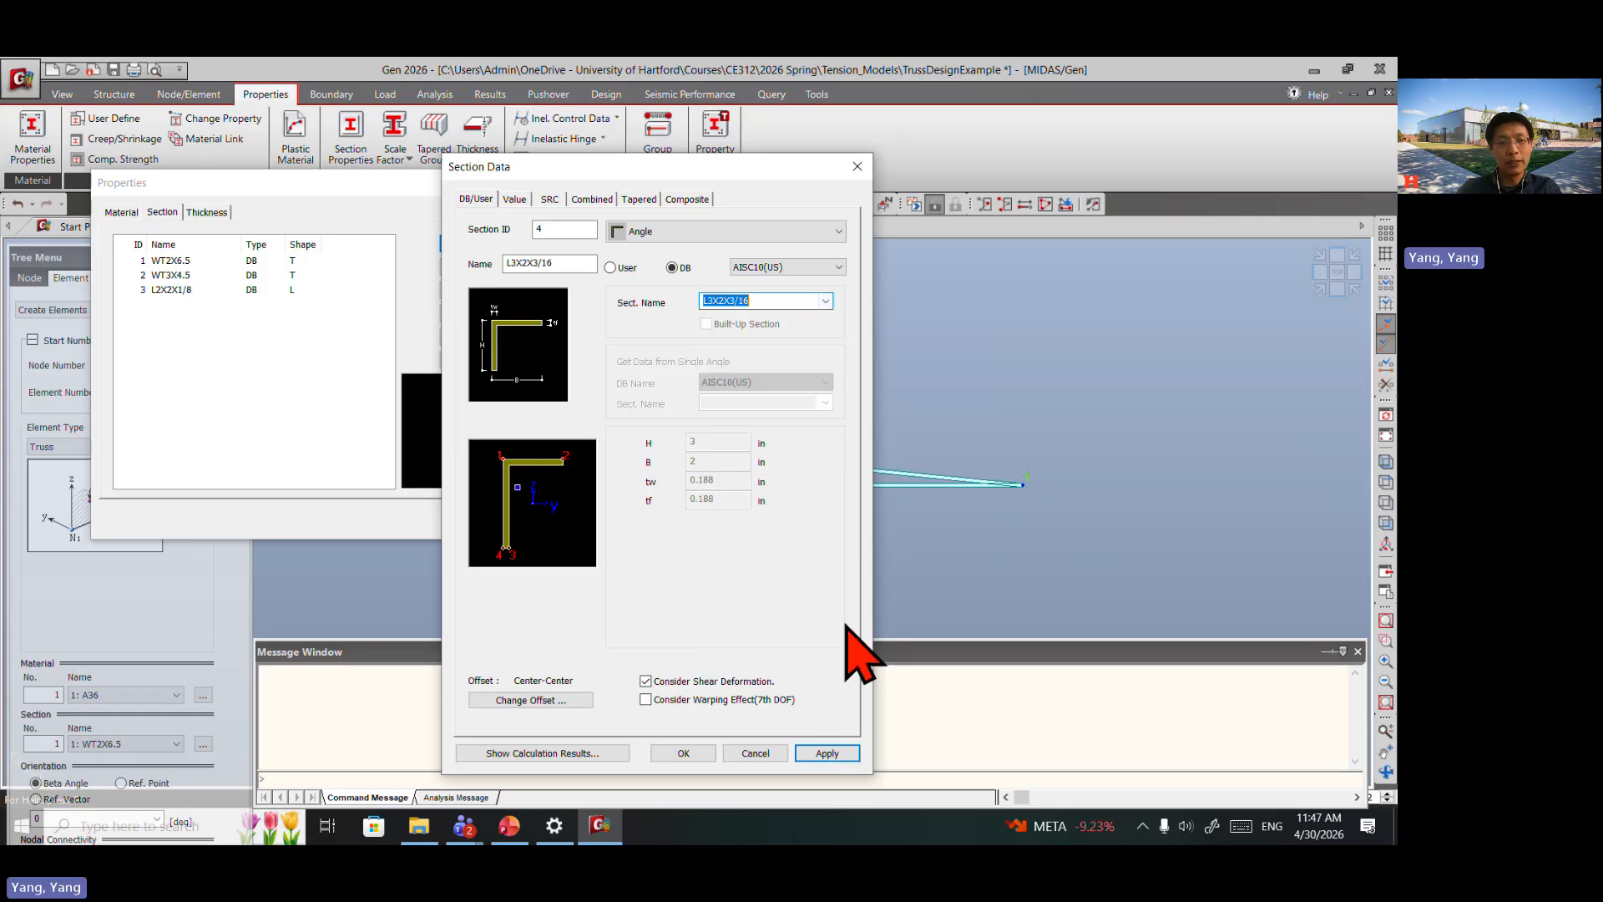
left_click(683, 753)
left_click_drag(355, 189, 1142, 232)
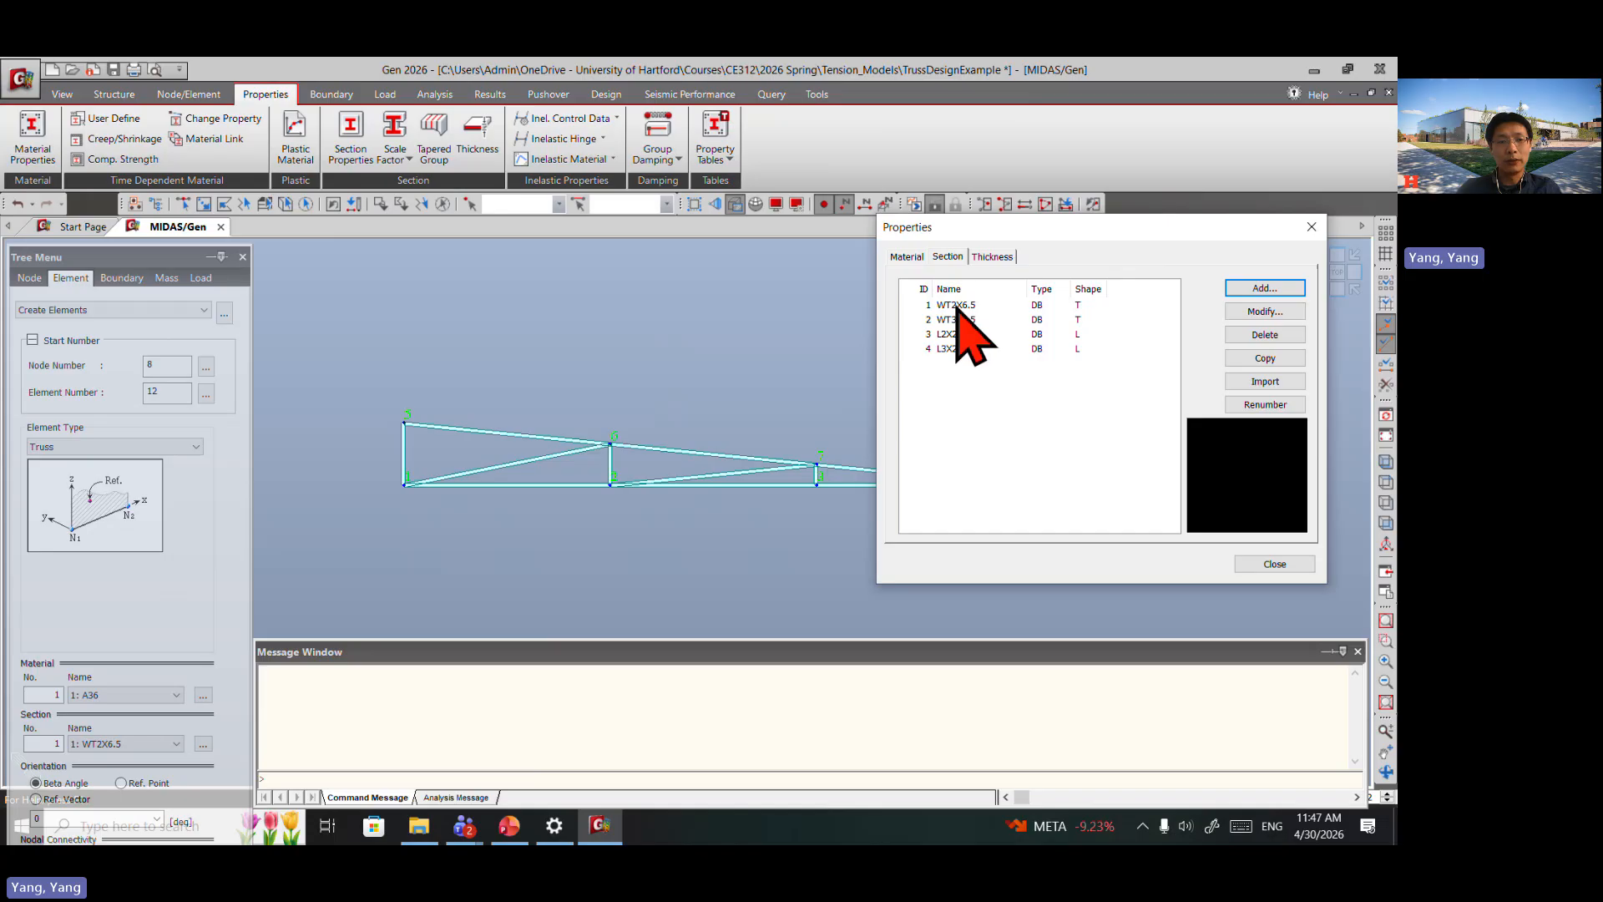
left_click(1275, 564)
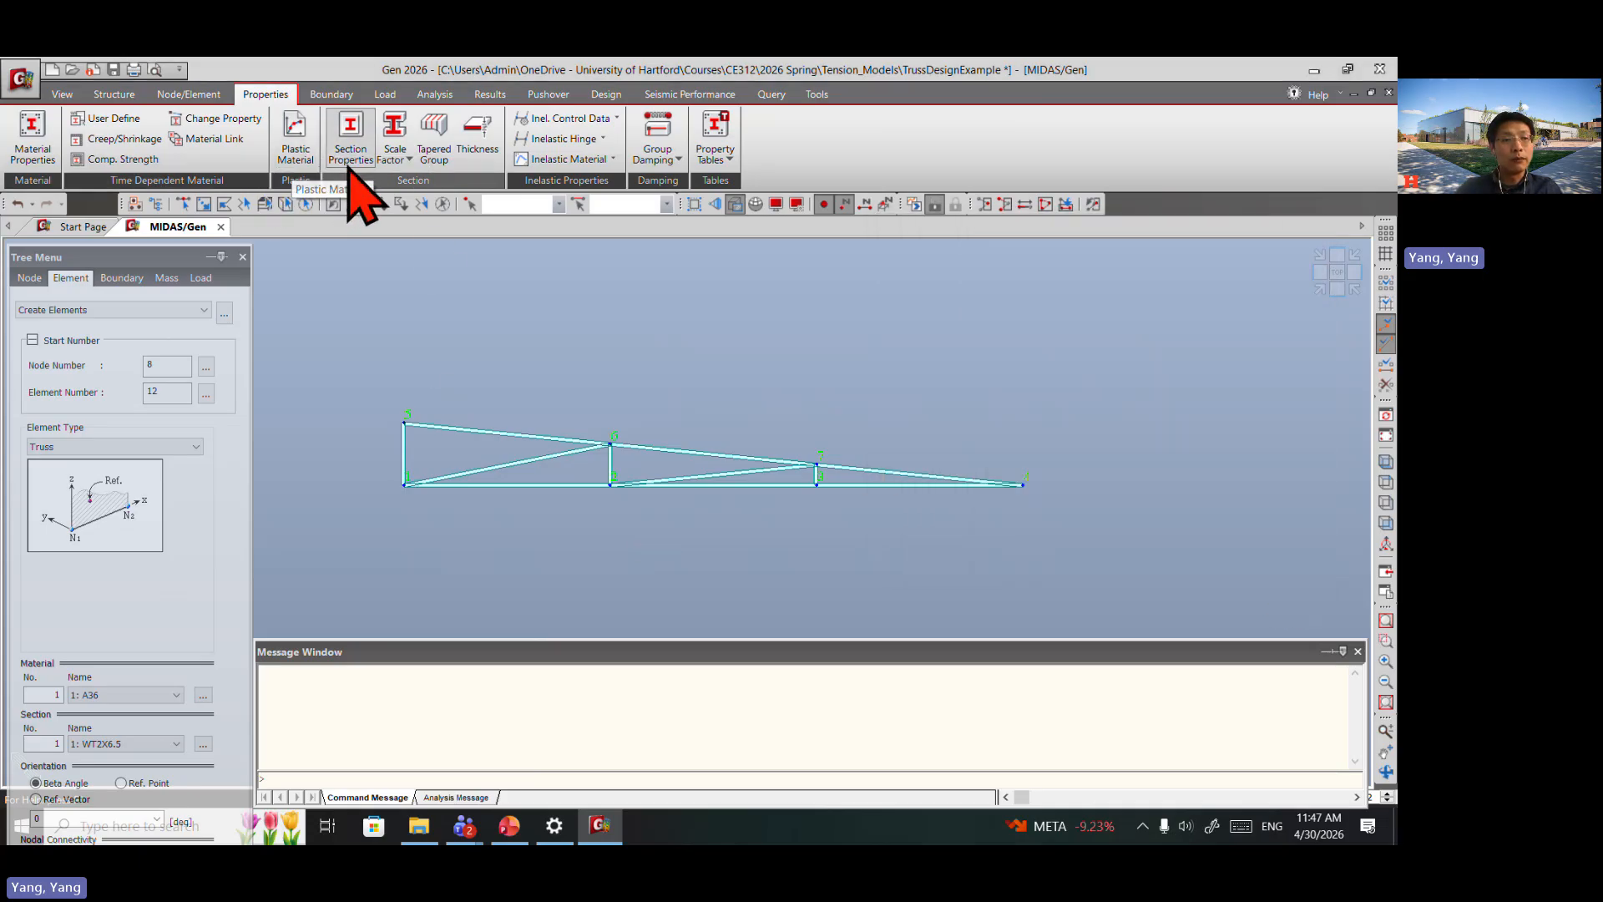
Step: Assign section WT2X6.5 to the three bottom chord members by changing their Section ID parameter
left_click(219, 95)
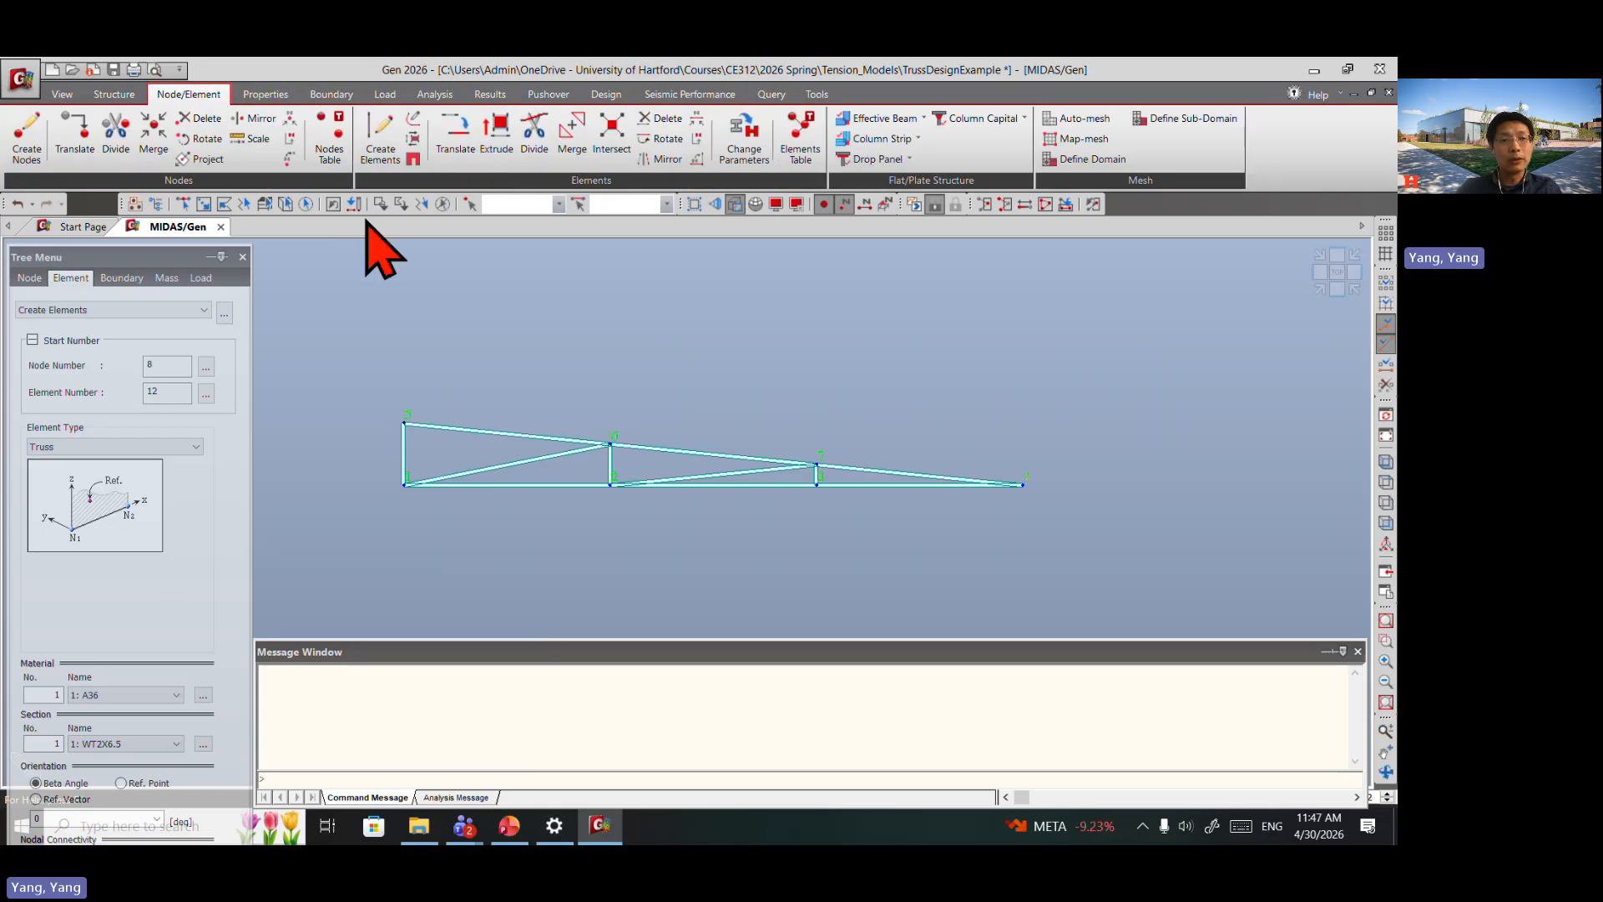
left_click(744, 138)
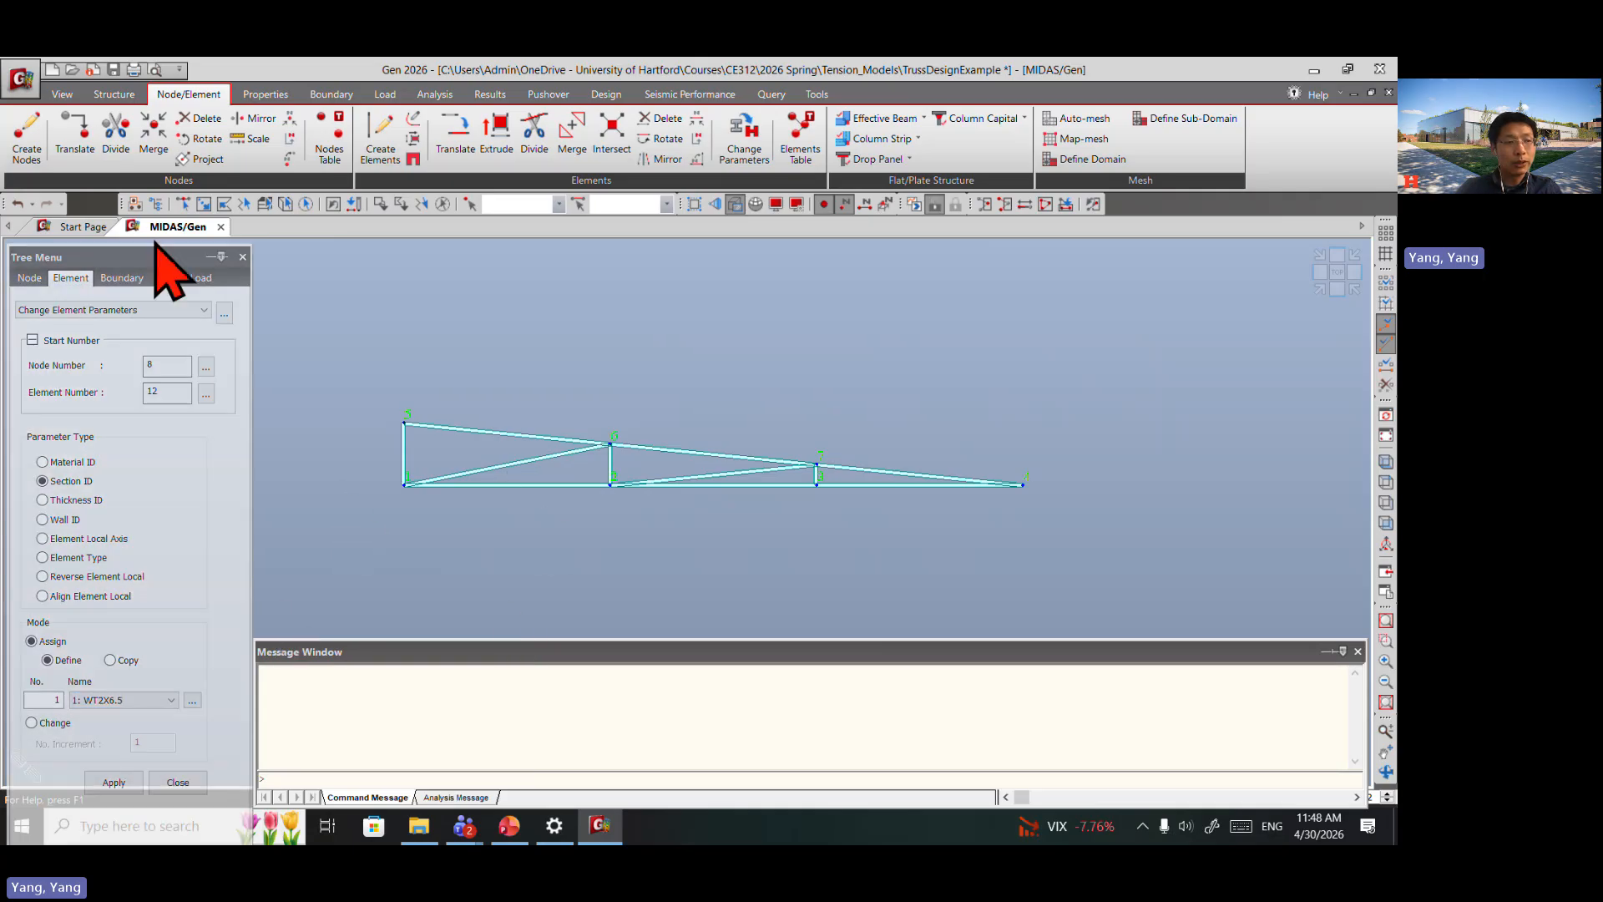
left_click(203, 204)
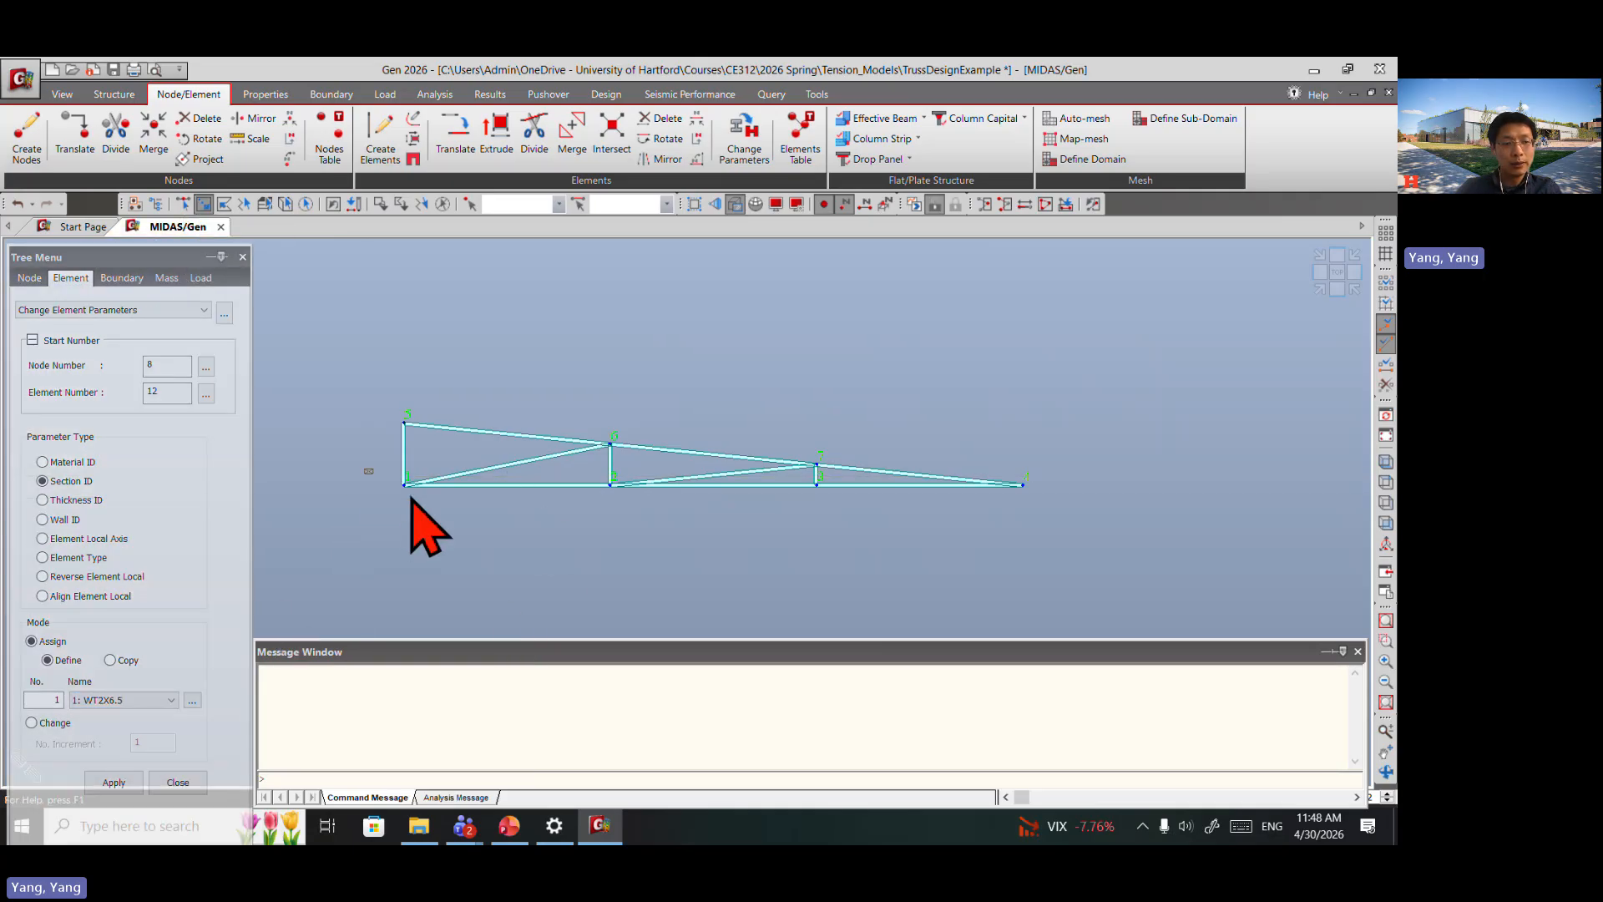
left_click_drag(365, 469, 1023, 597)
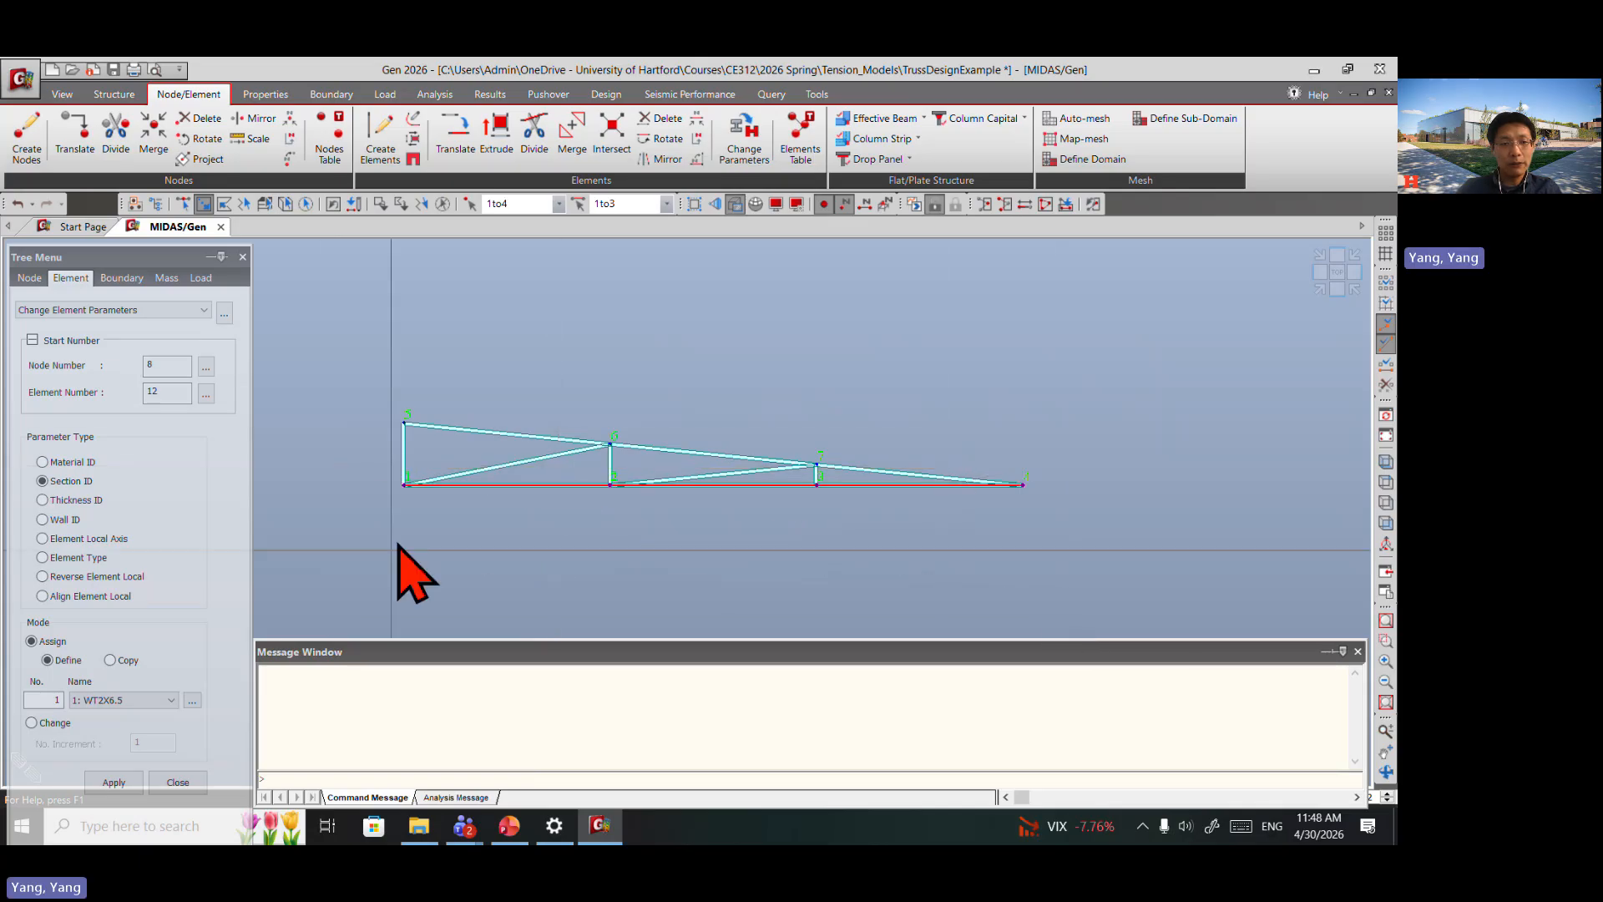
left_click(114, 783)
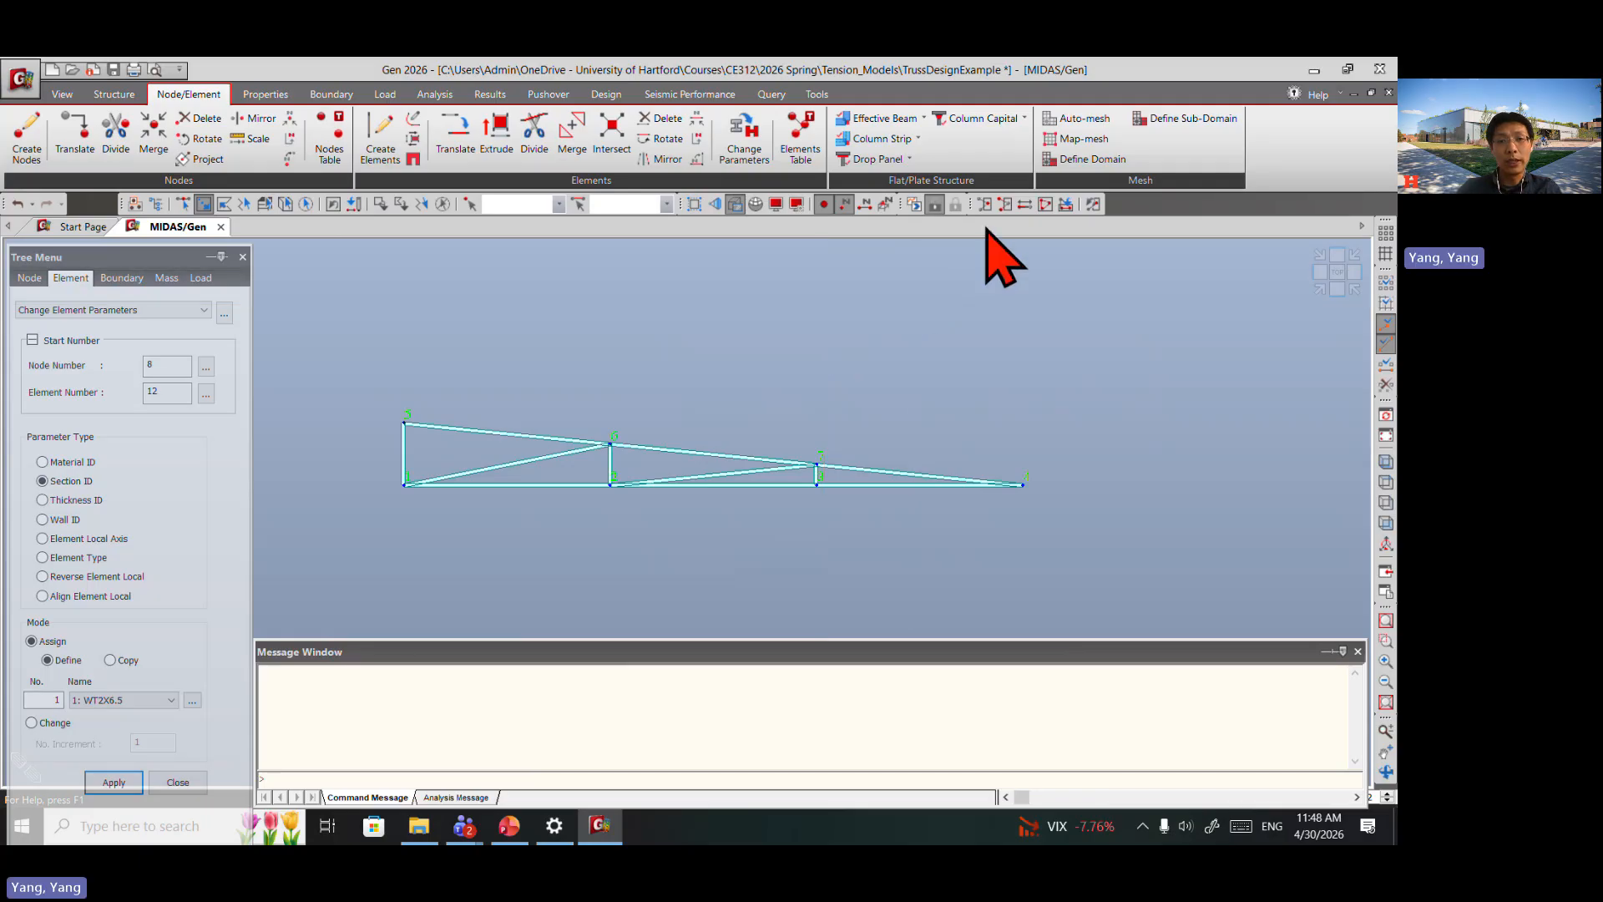
Step: Turn on the display of property names so each truss member shows its section label
left_click(775, 205)
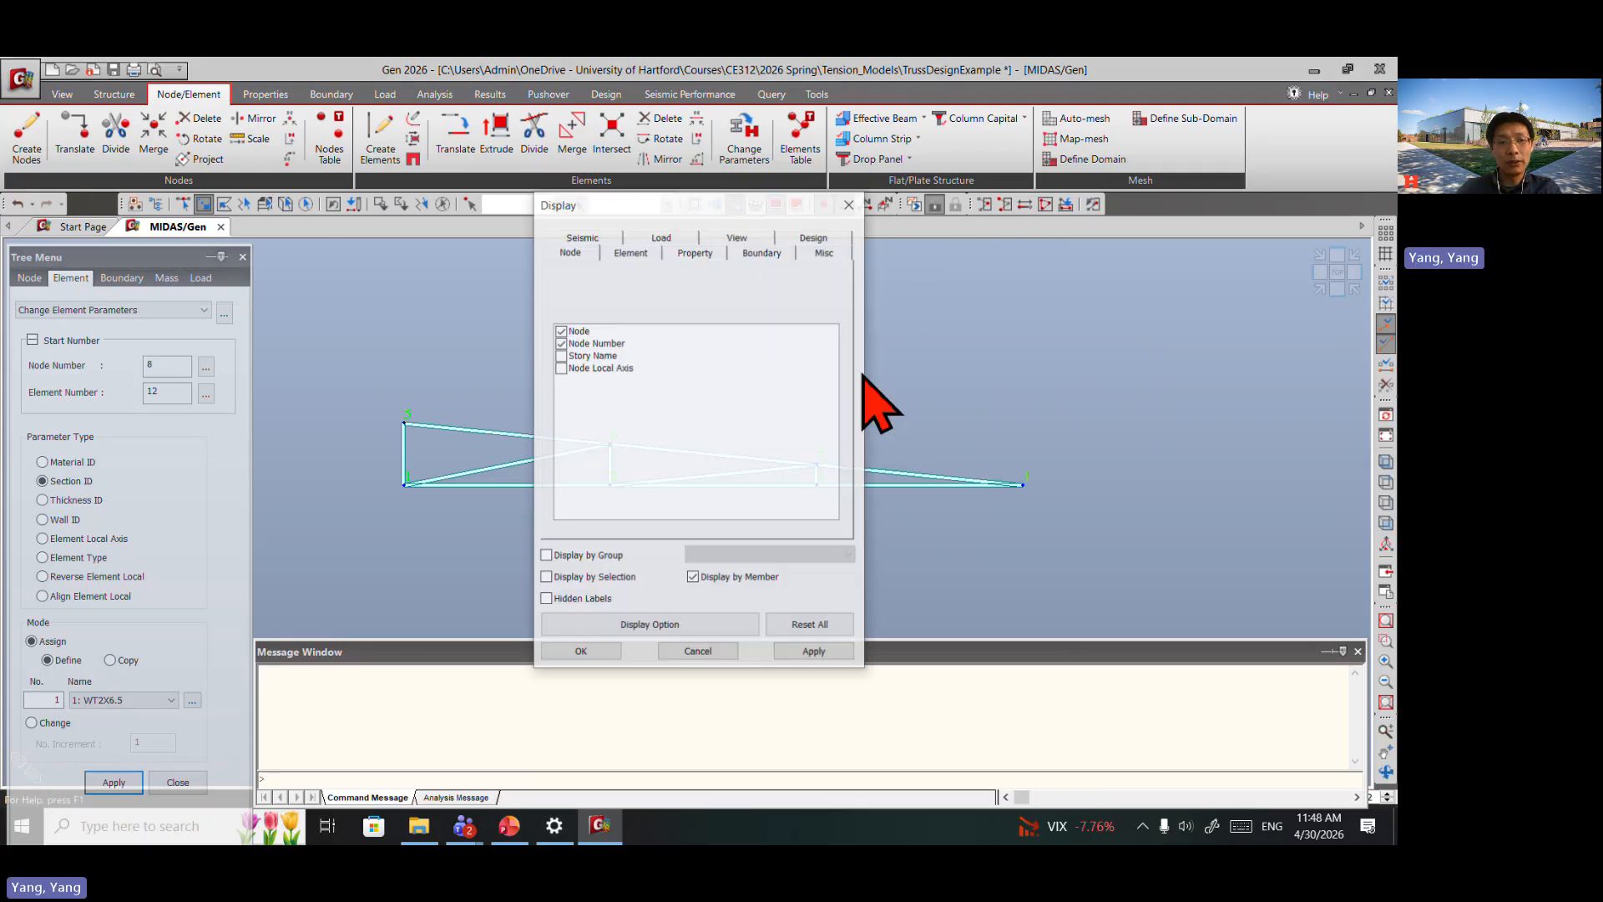
left_click(695, 252)
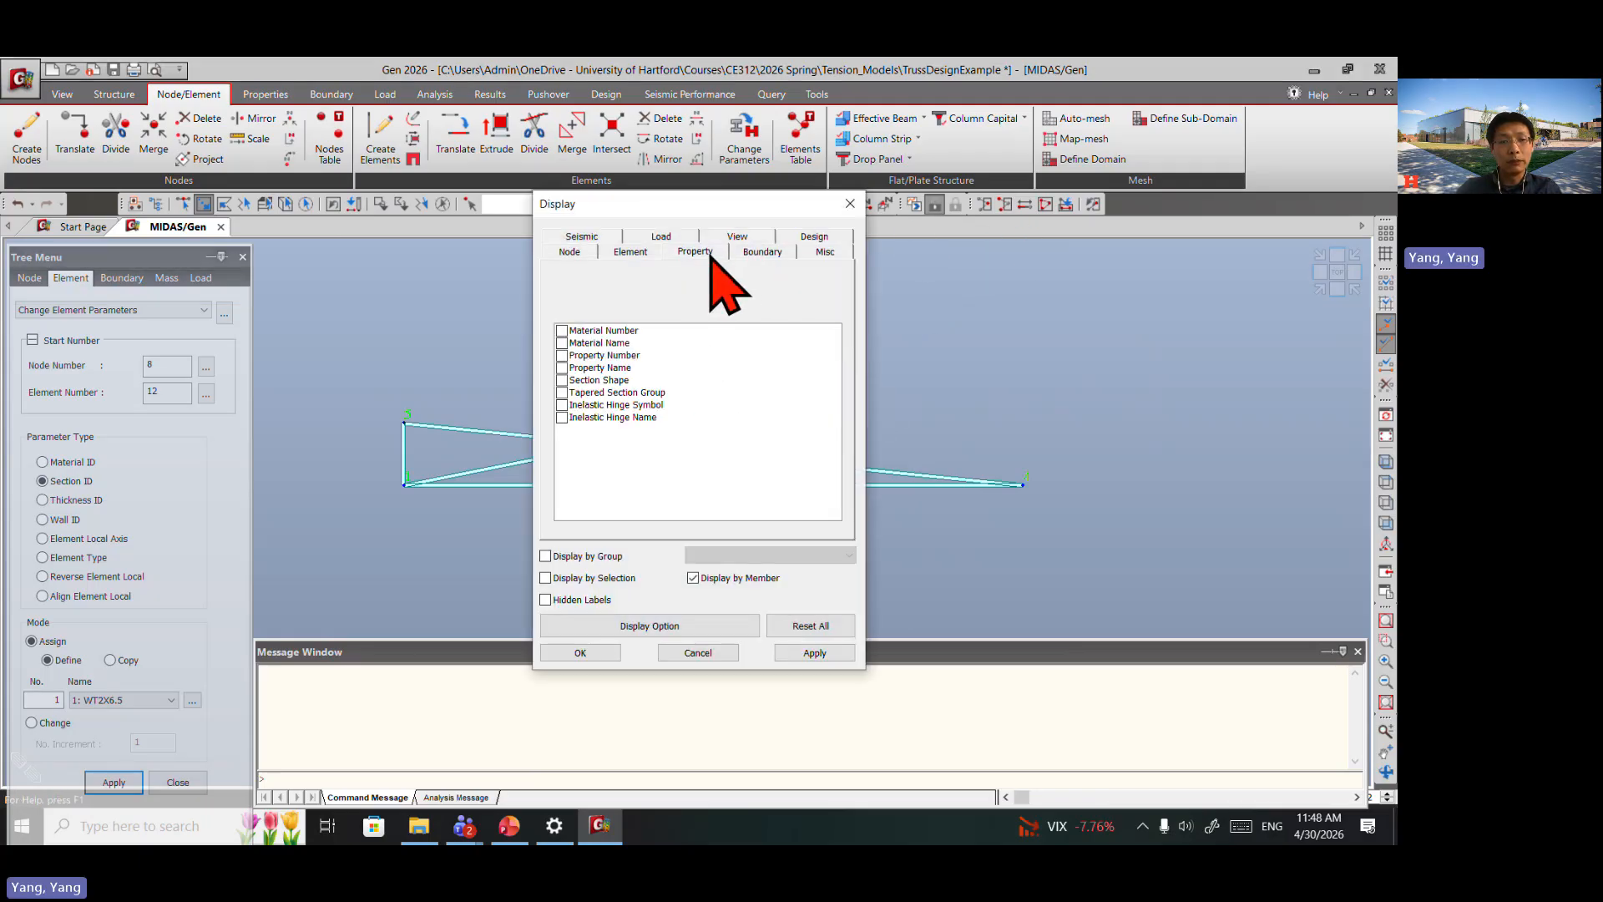
left_click(563, 368)
left_click(803, 655)
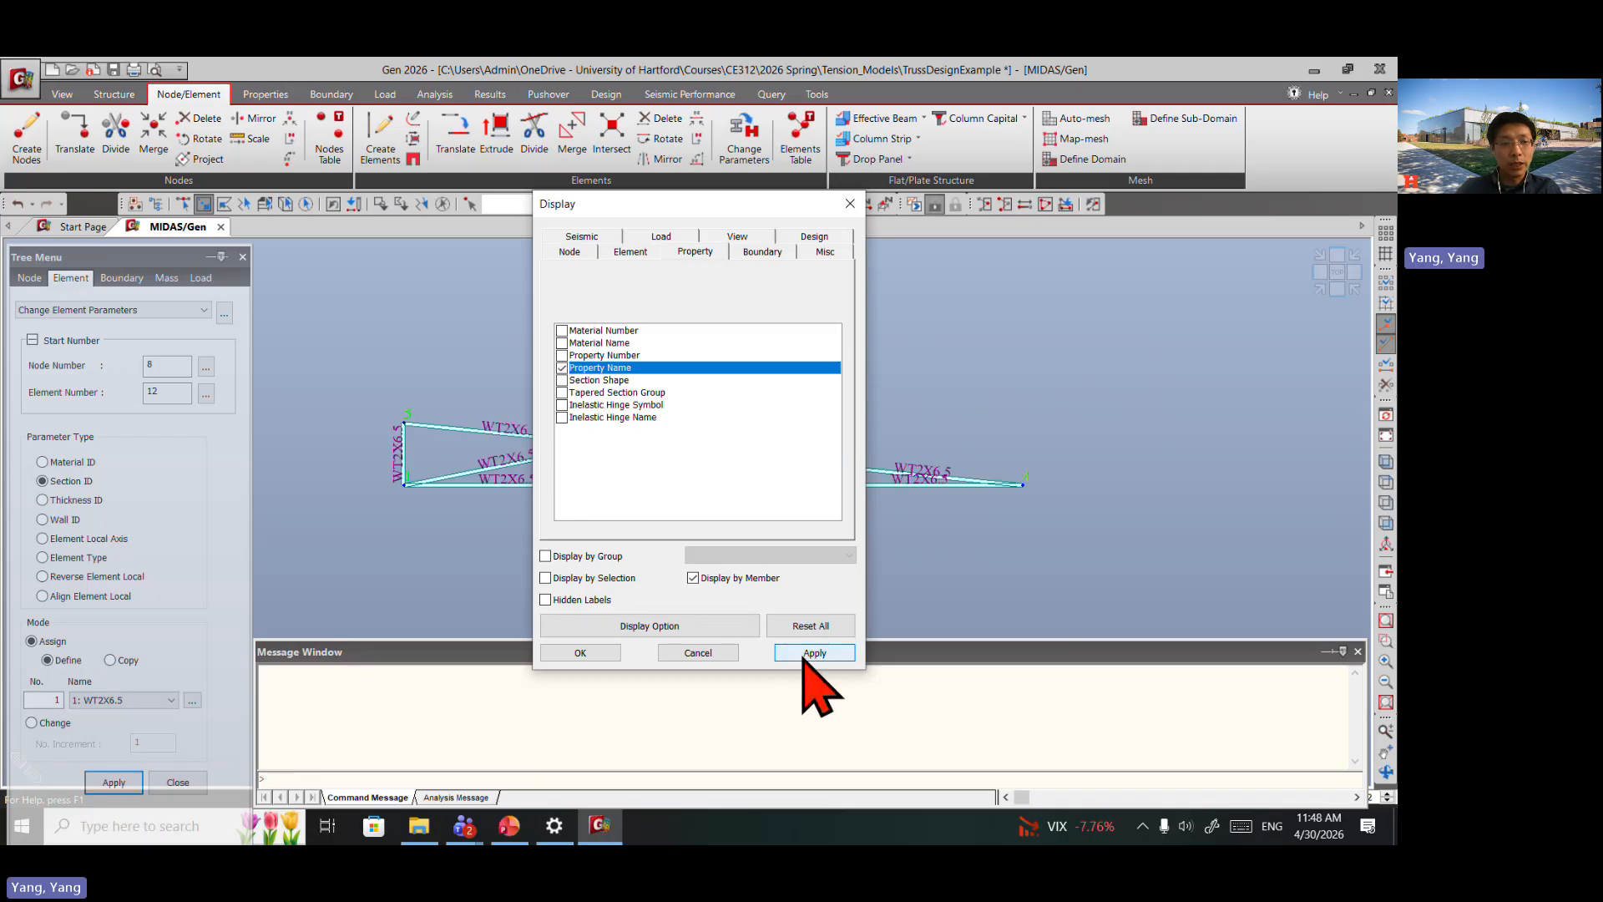
left_click(591, 654)
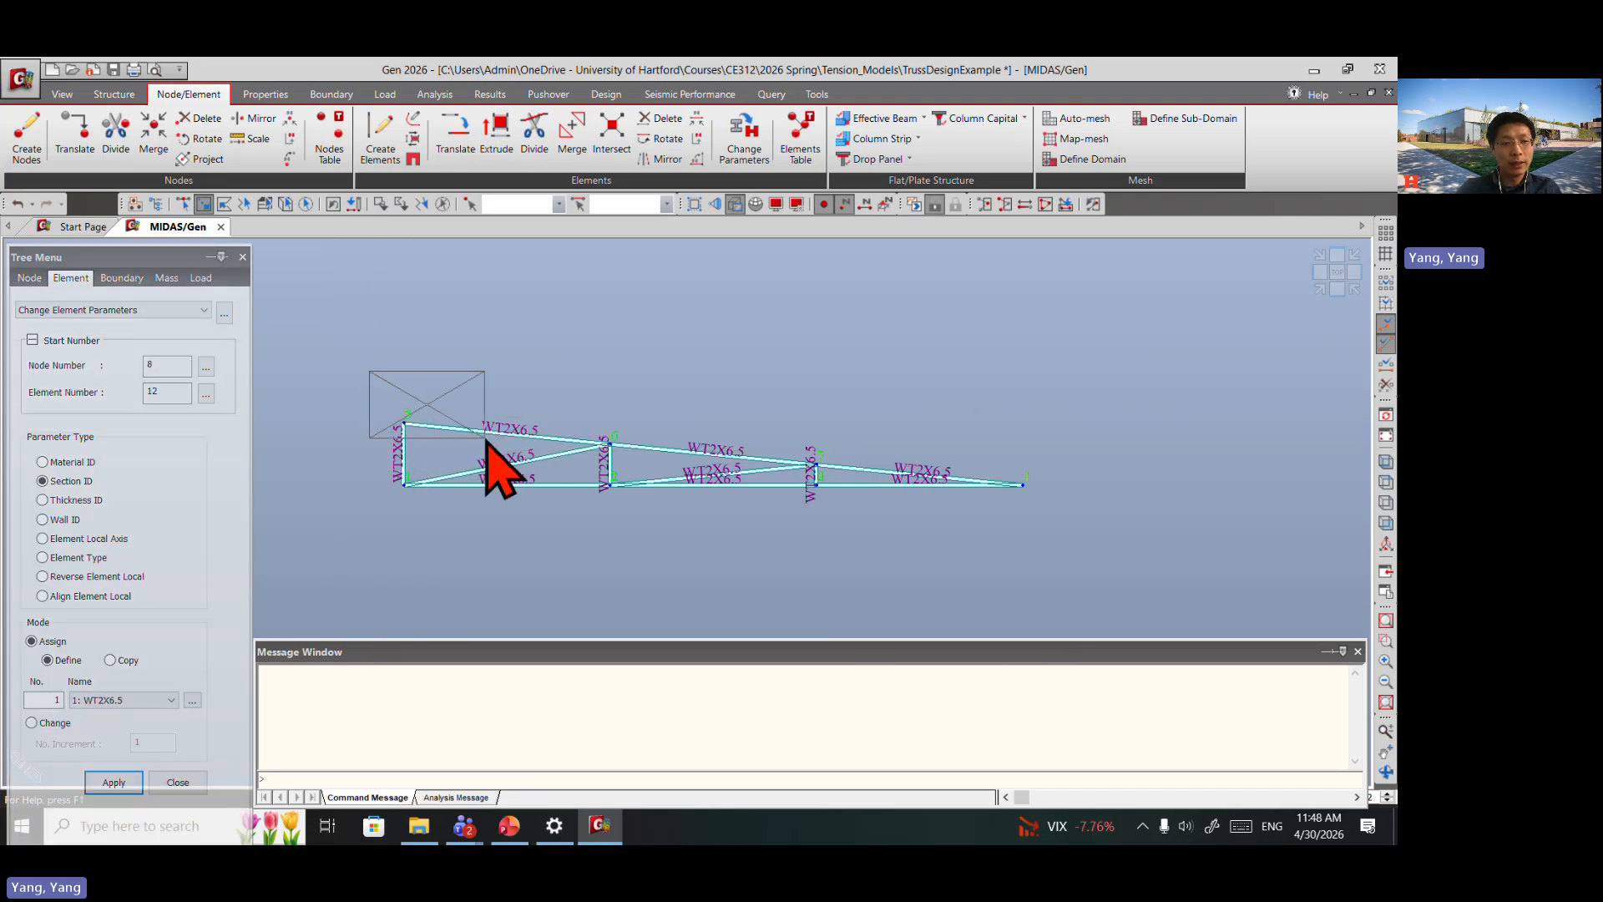
Step: Assign section WT3X4.5 to the three sloping top chord members
left_click(138, 701)
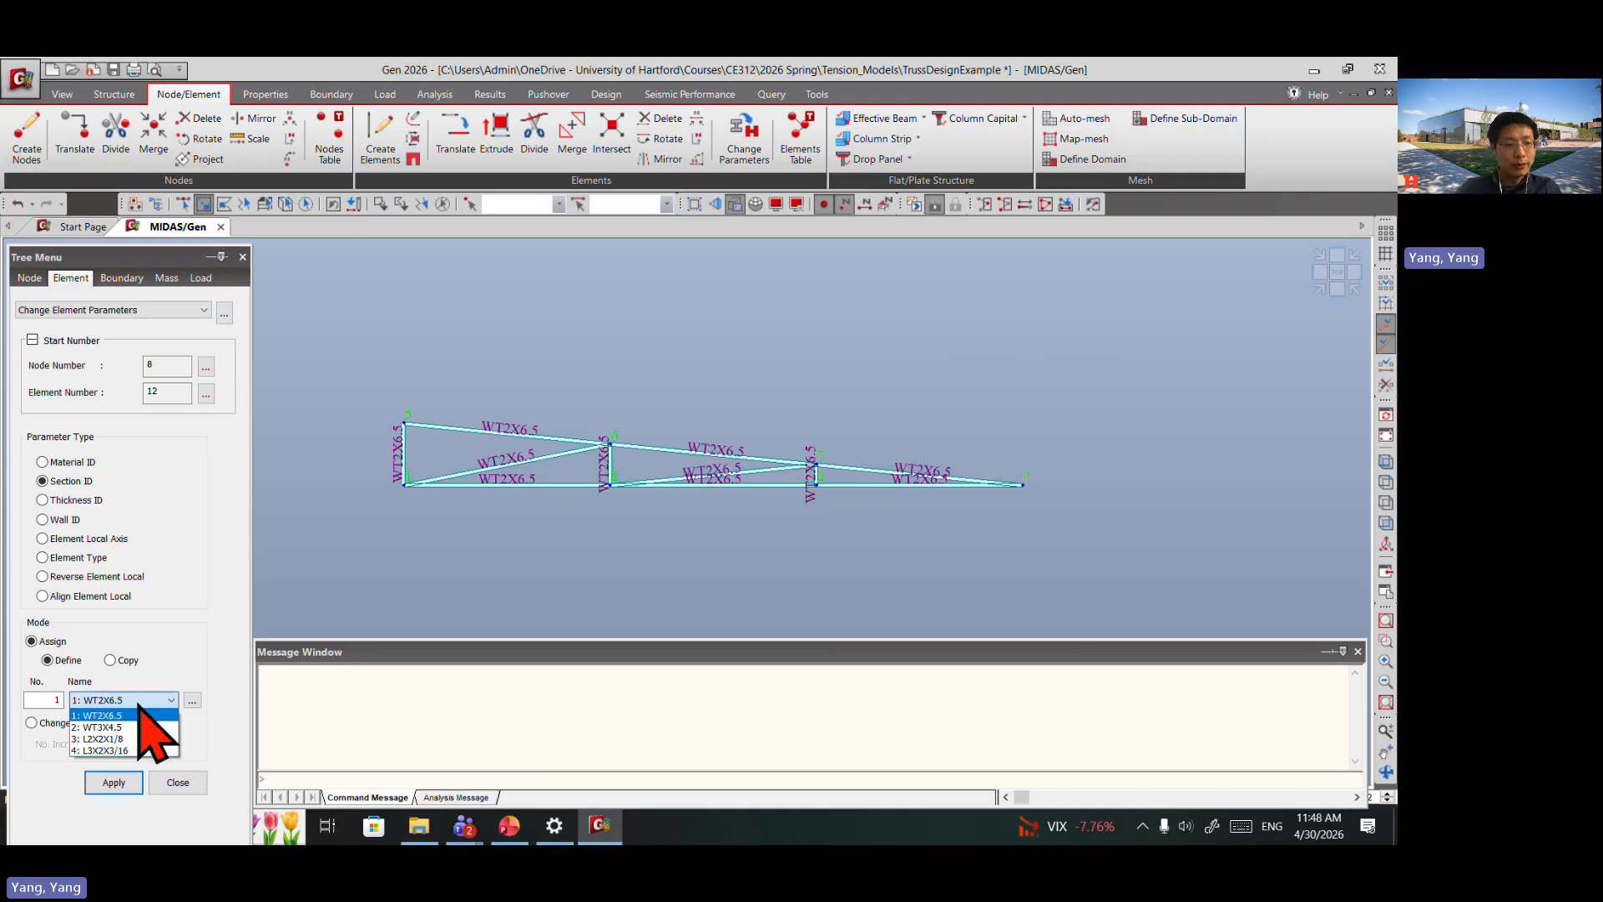
left_click(126, 727)
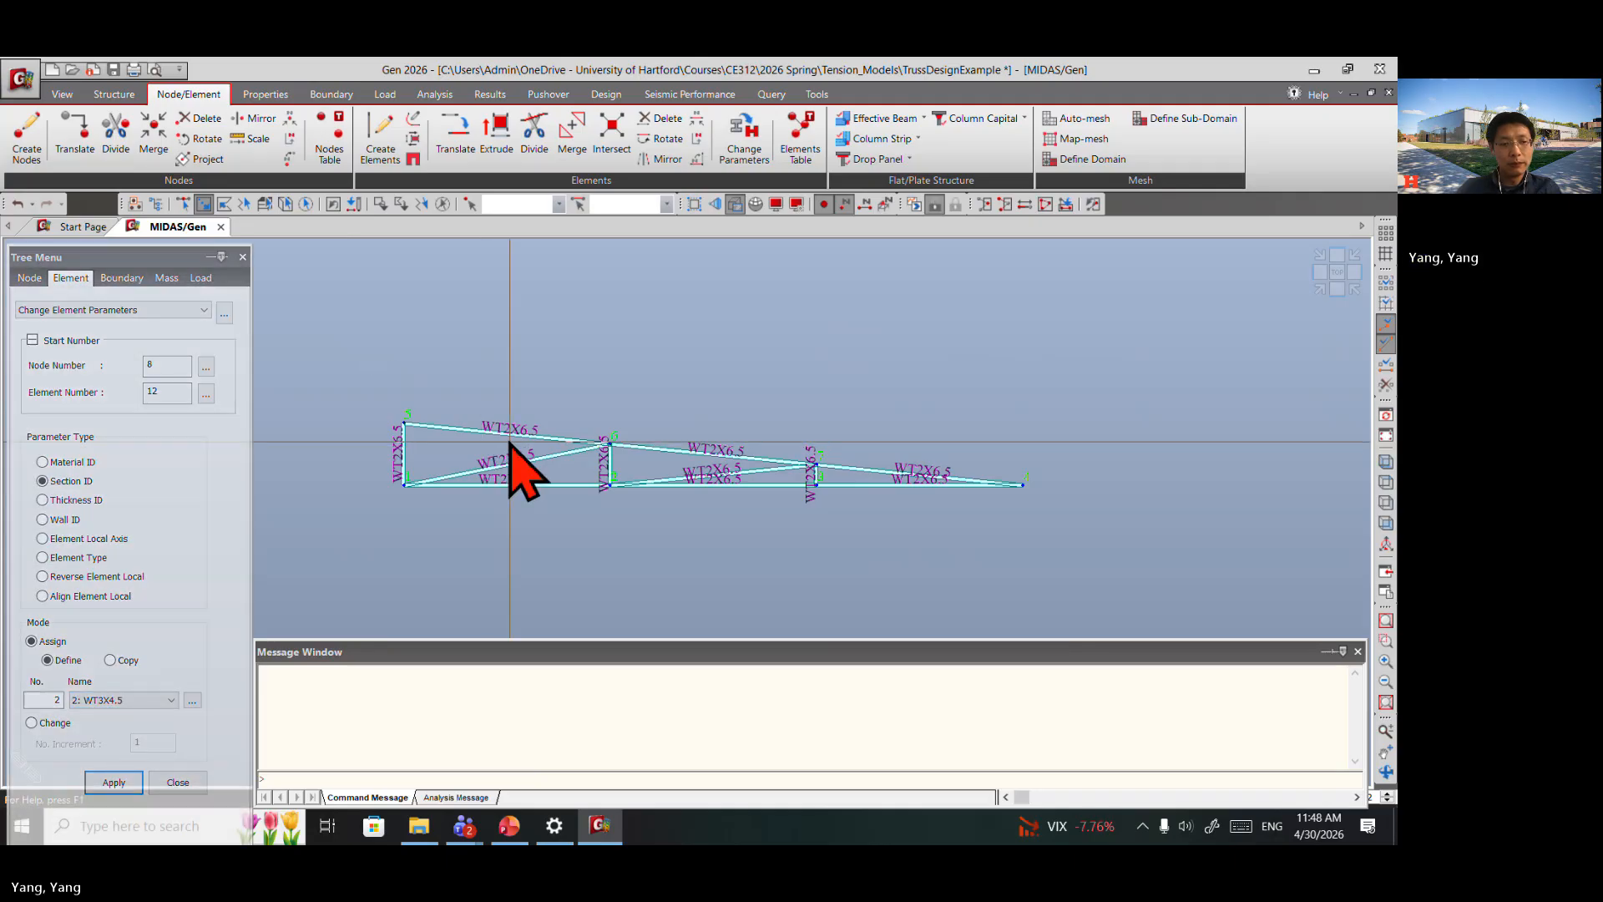
left_click_drag(547, 453, 585, 470)
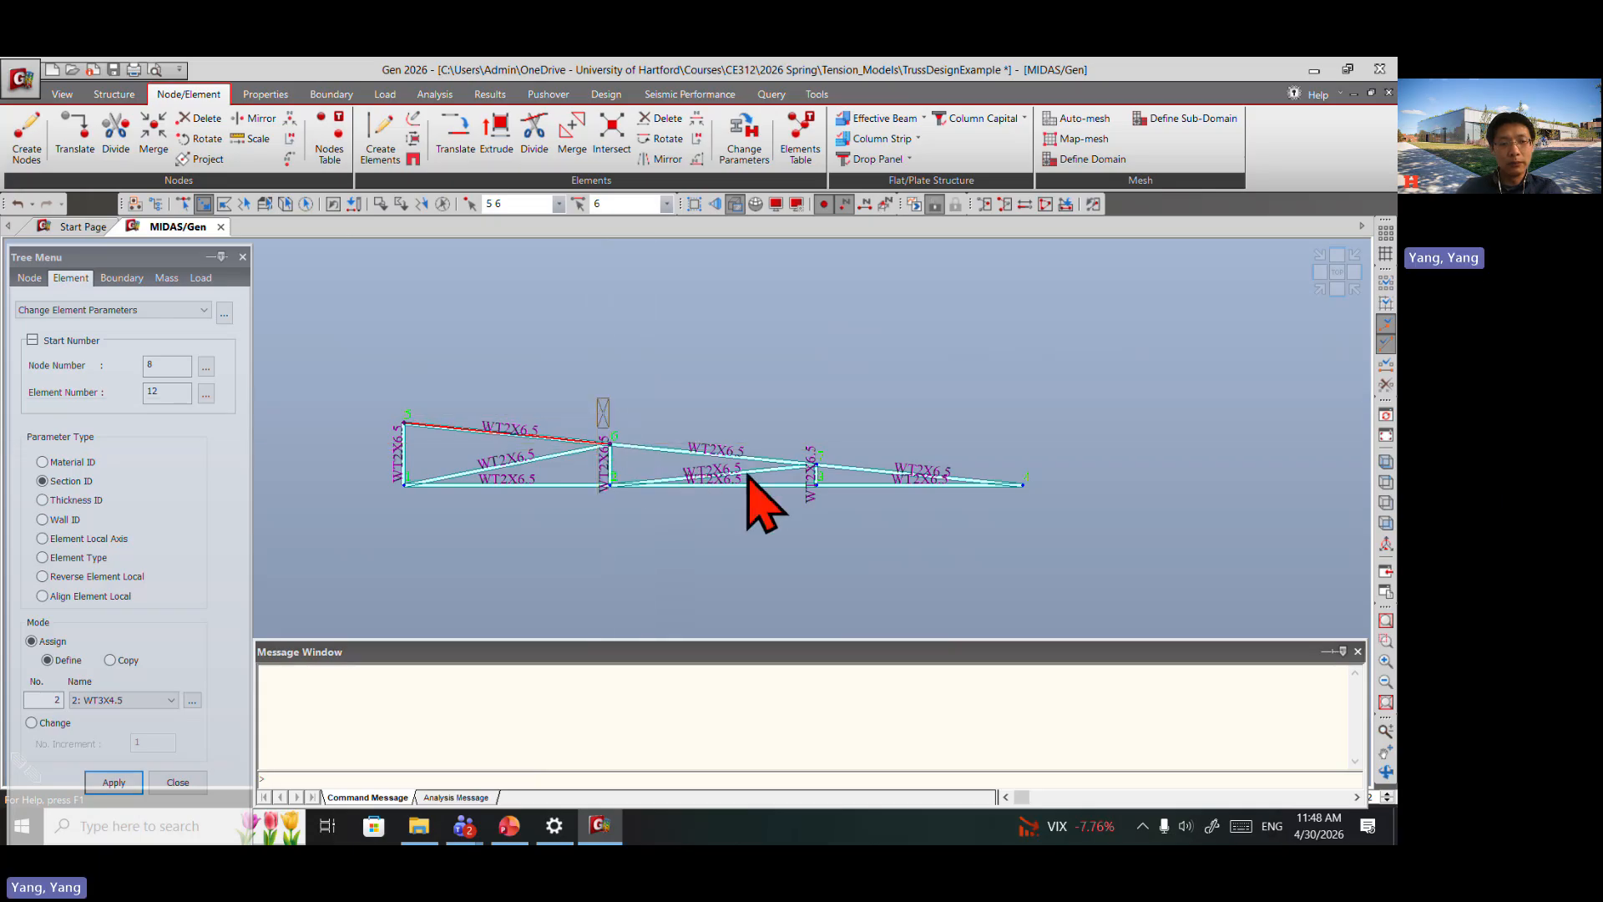
left_click_drag(749, 478, 839, 472)
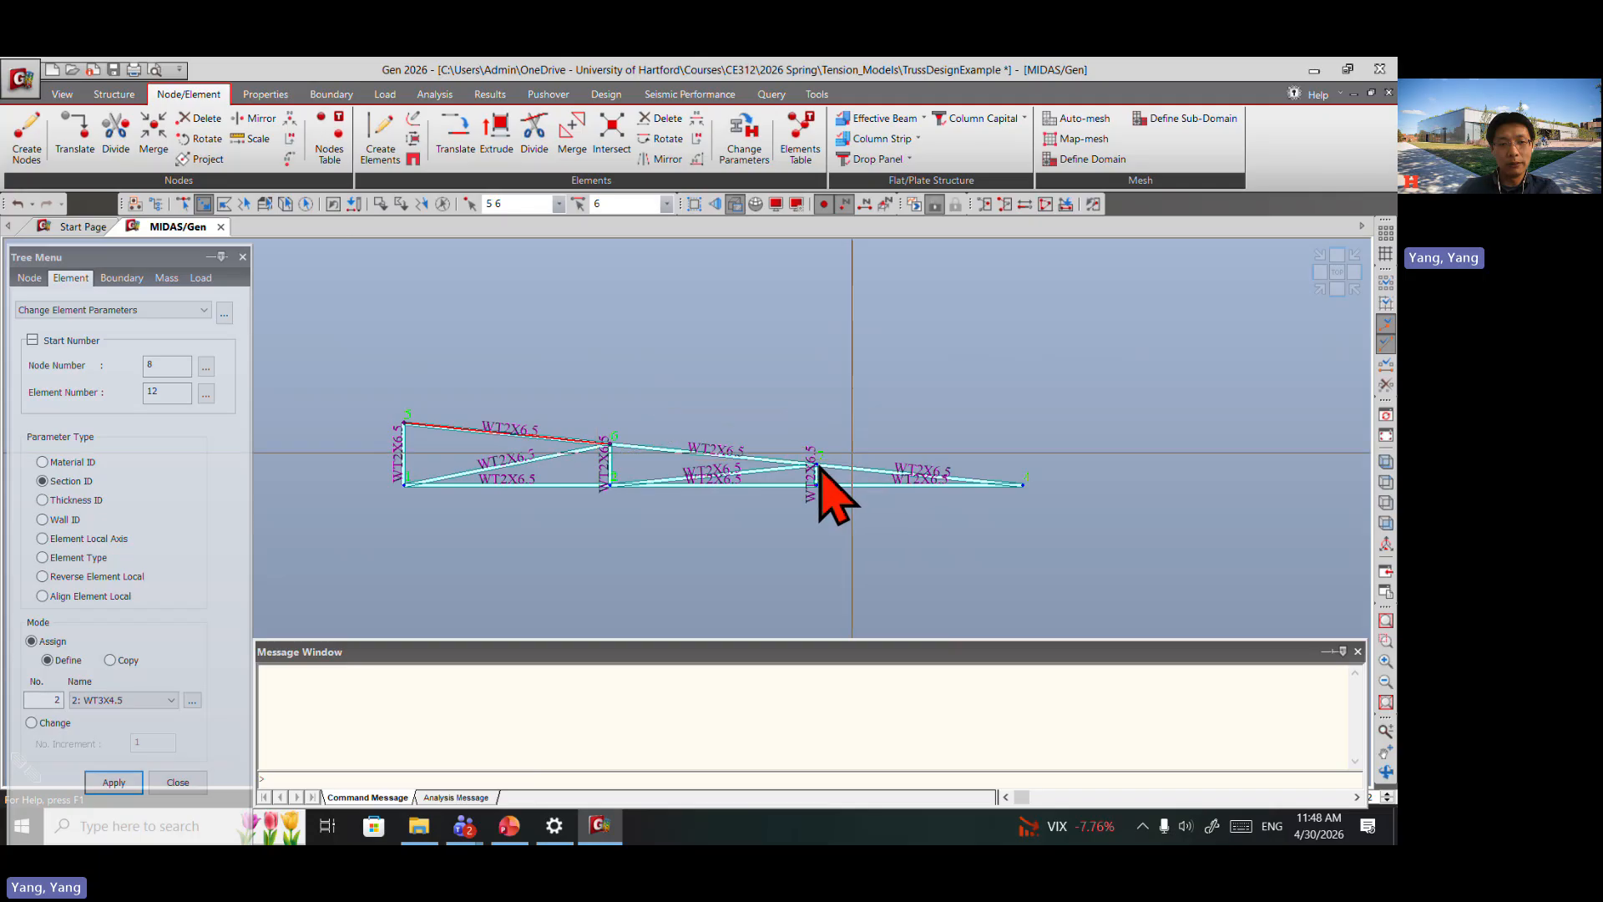
left_click(187, 204)
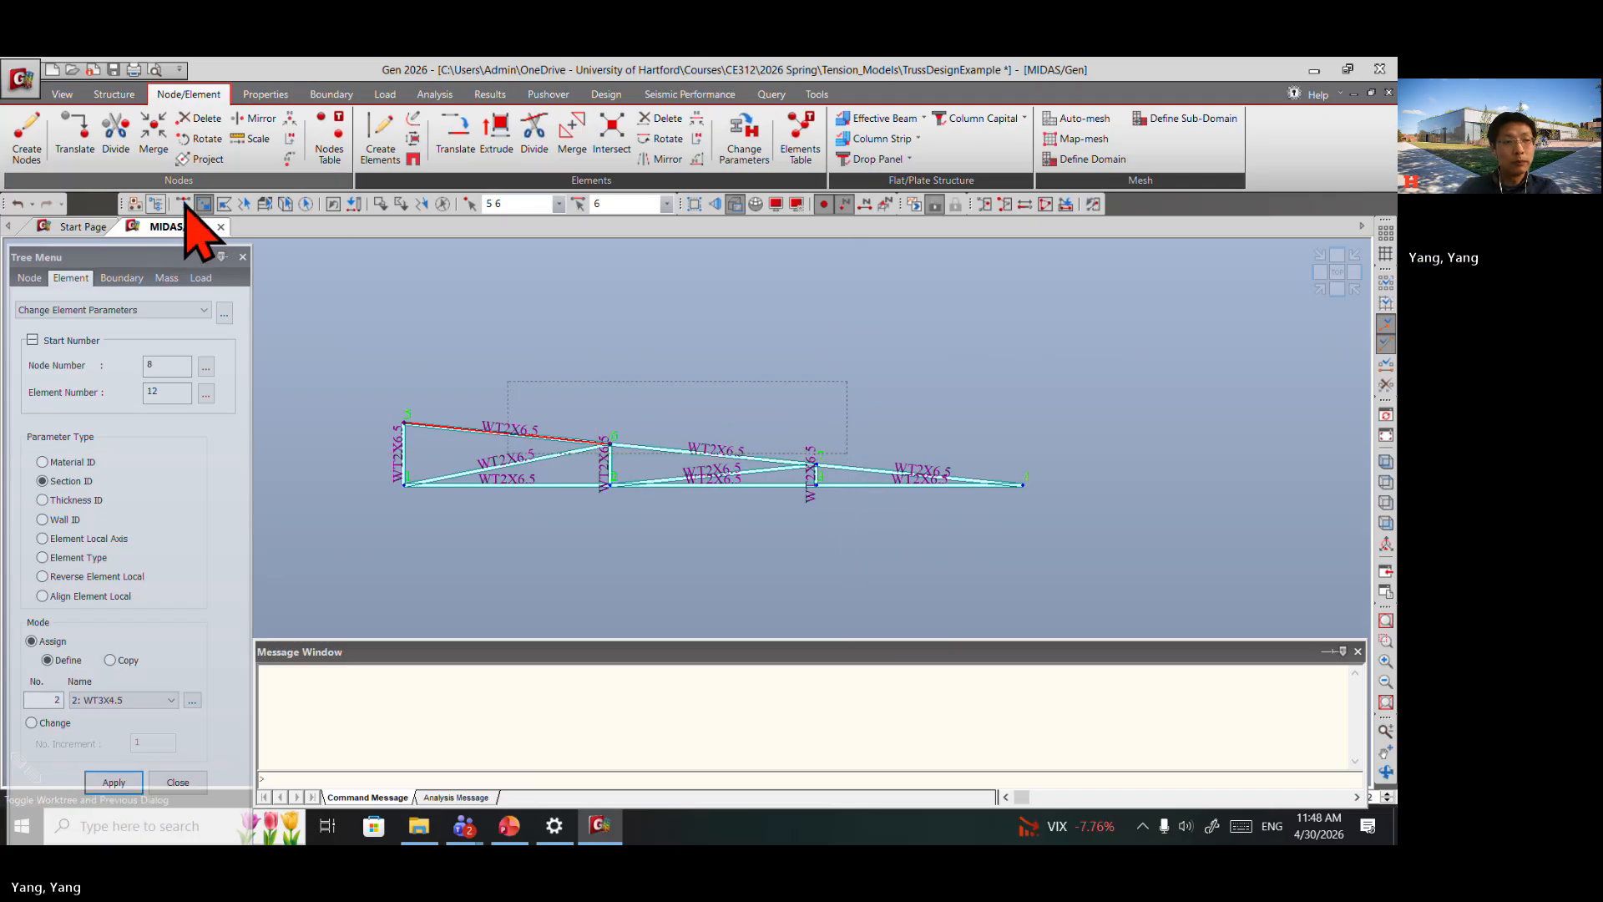
left_click_drag(592, 405, 871, 472)
left_click(862, 470)
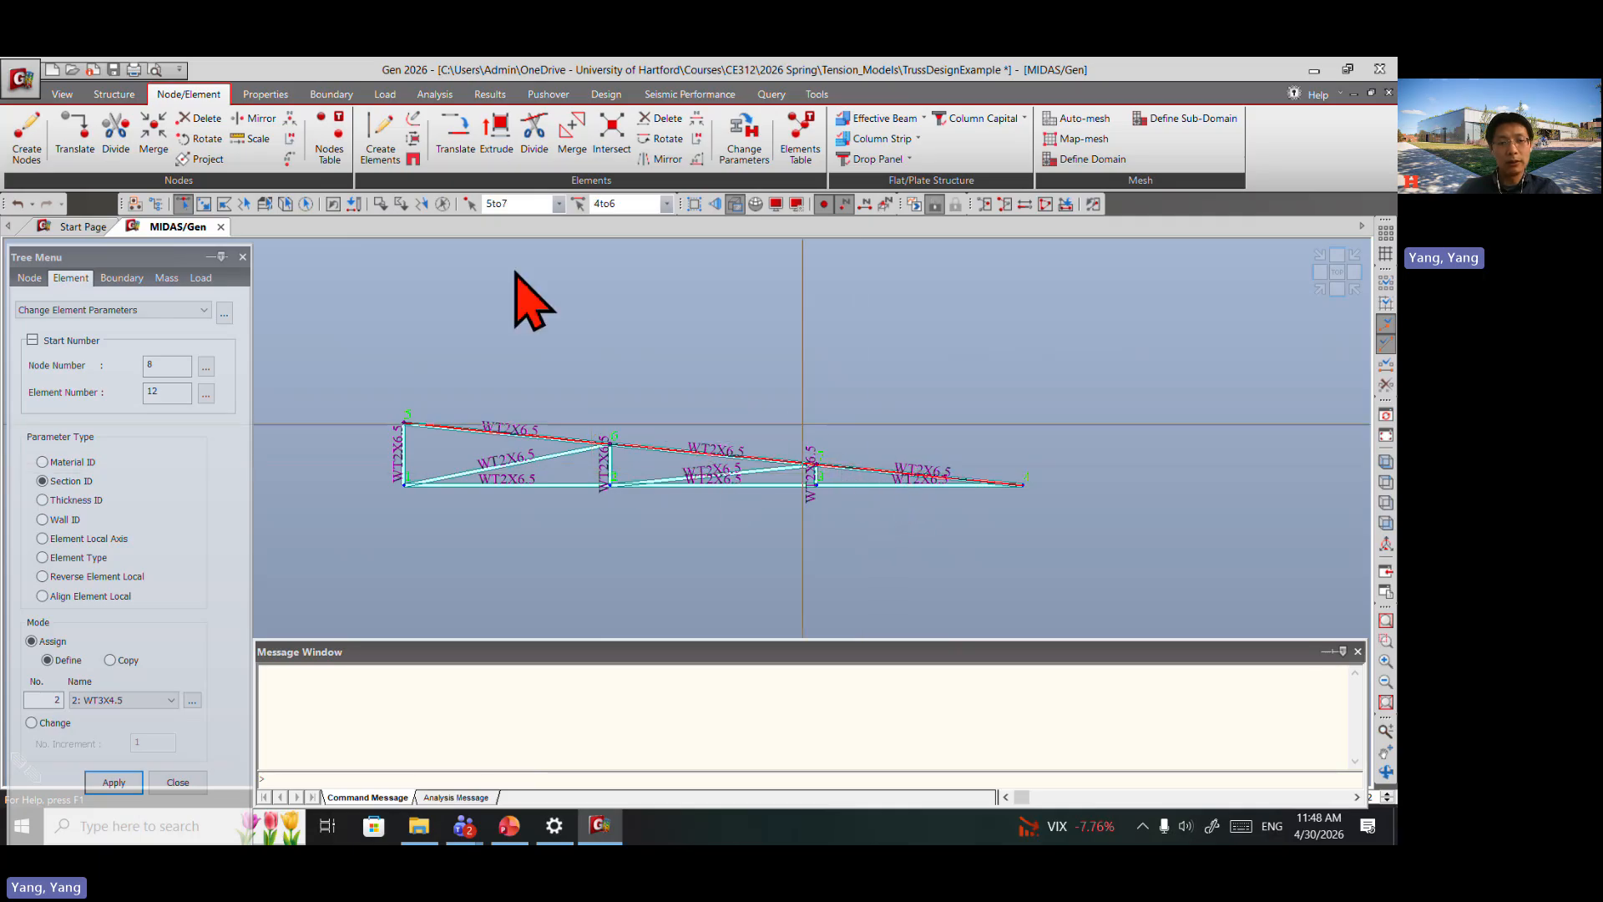
left_click(114, 782)
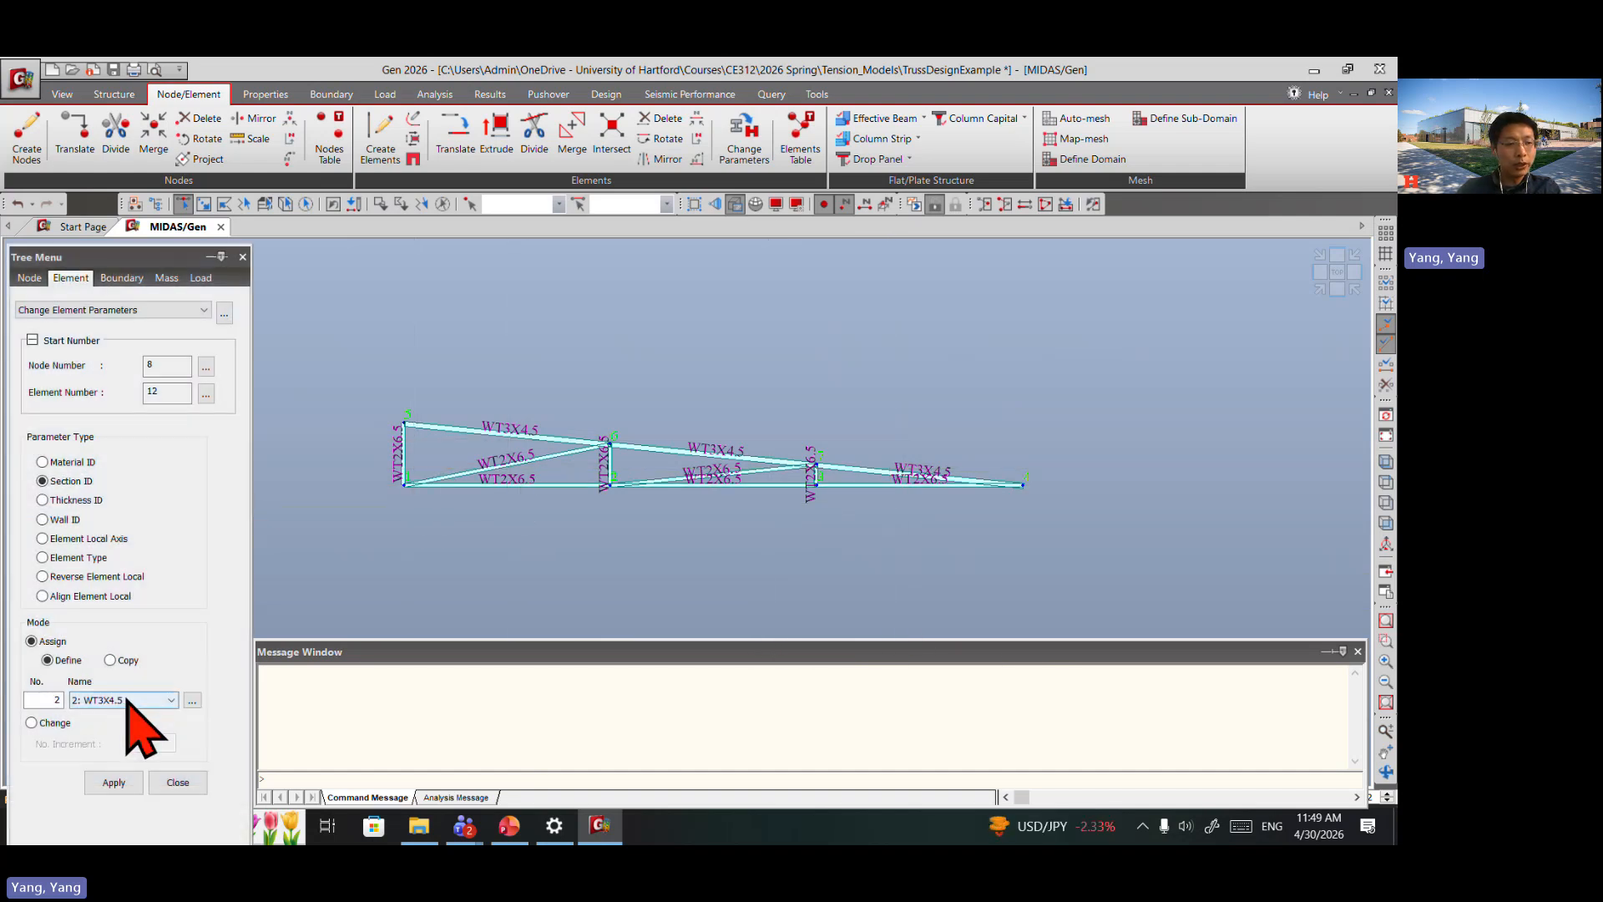
Step: Assign section L2X2X1/8 to the three vertical web members
left_click(127, 702)
left_click(125, 739)
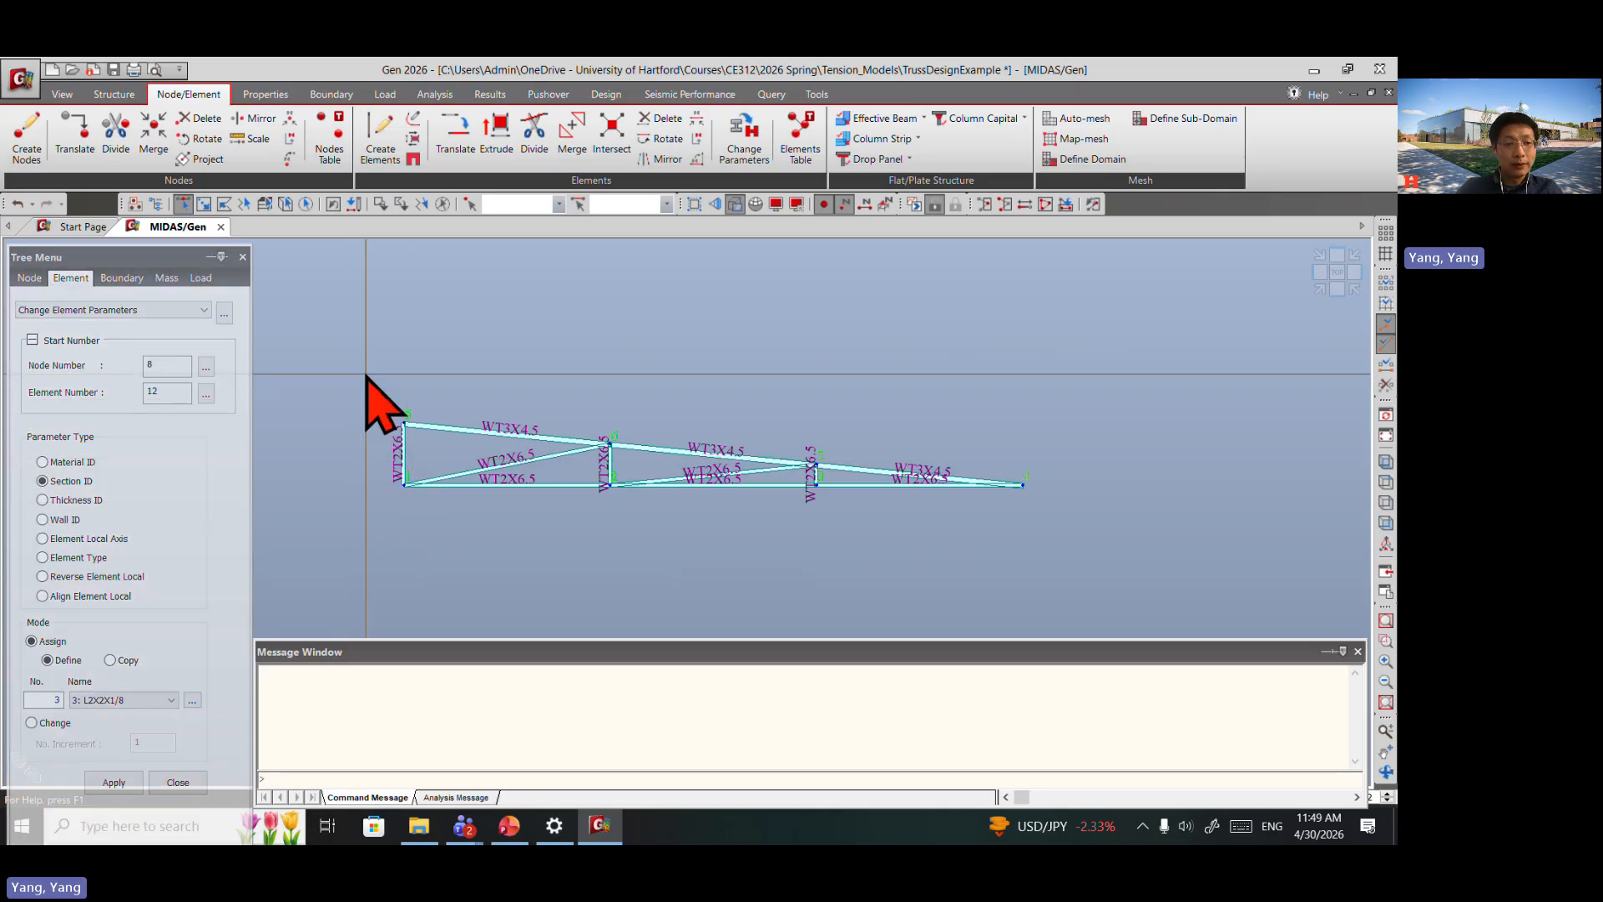
left_click_drag(366, 374, 427, 542)
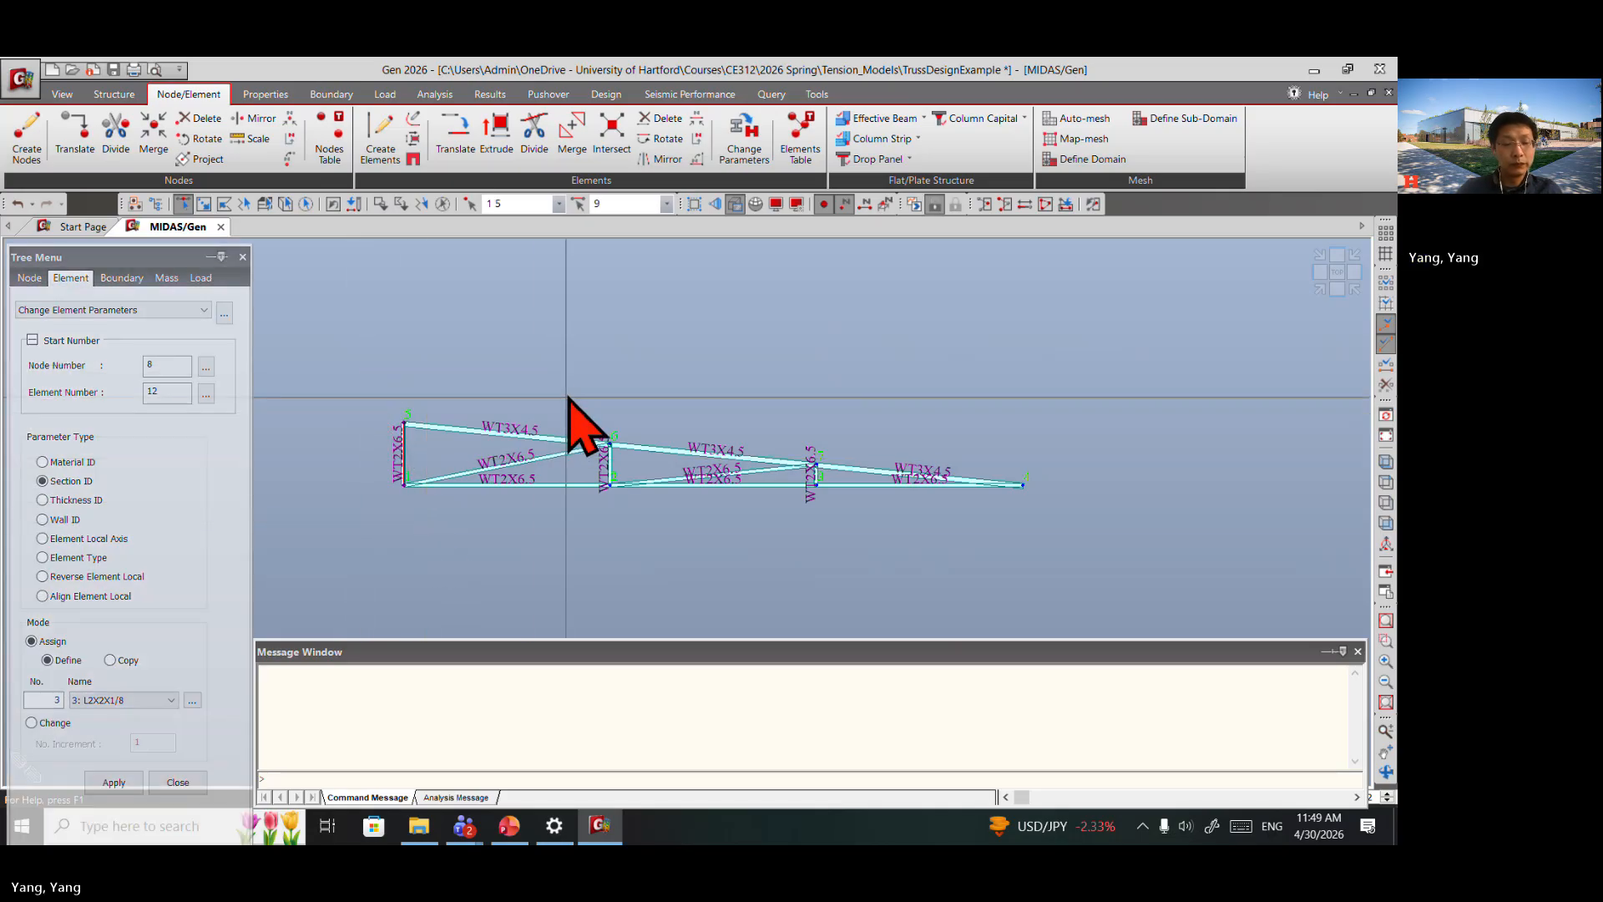
left_click_drag(569, 399, 637, 517)
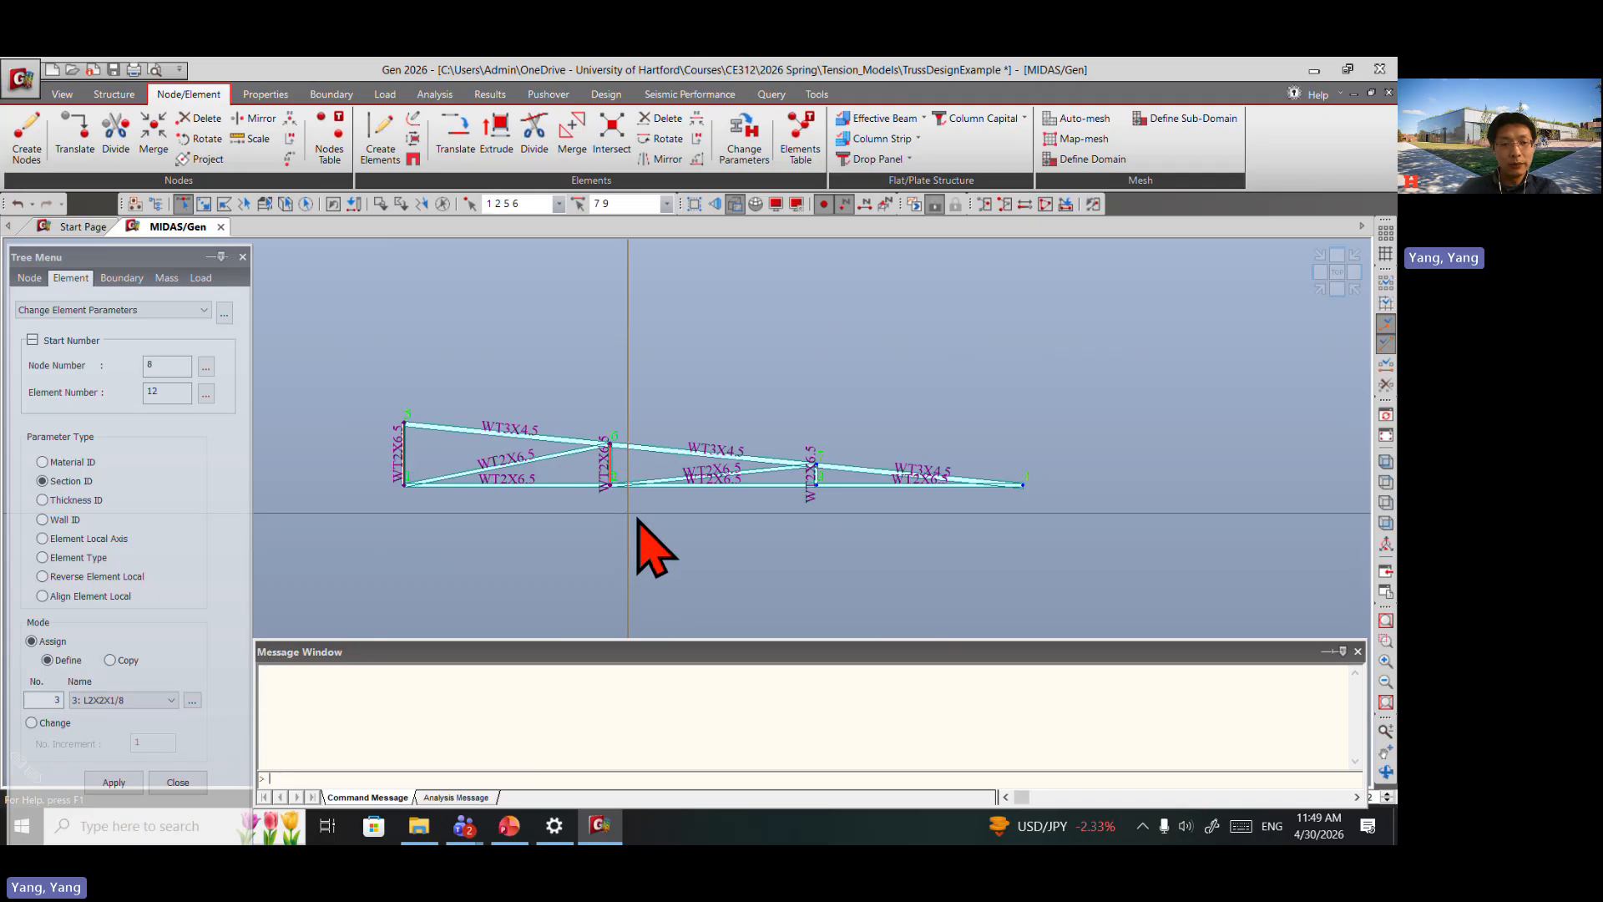
left_click_drag(783, 409, 833, 511)
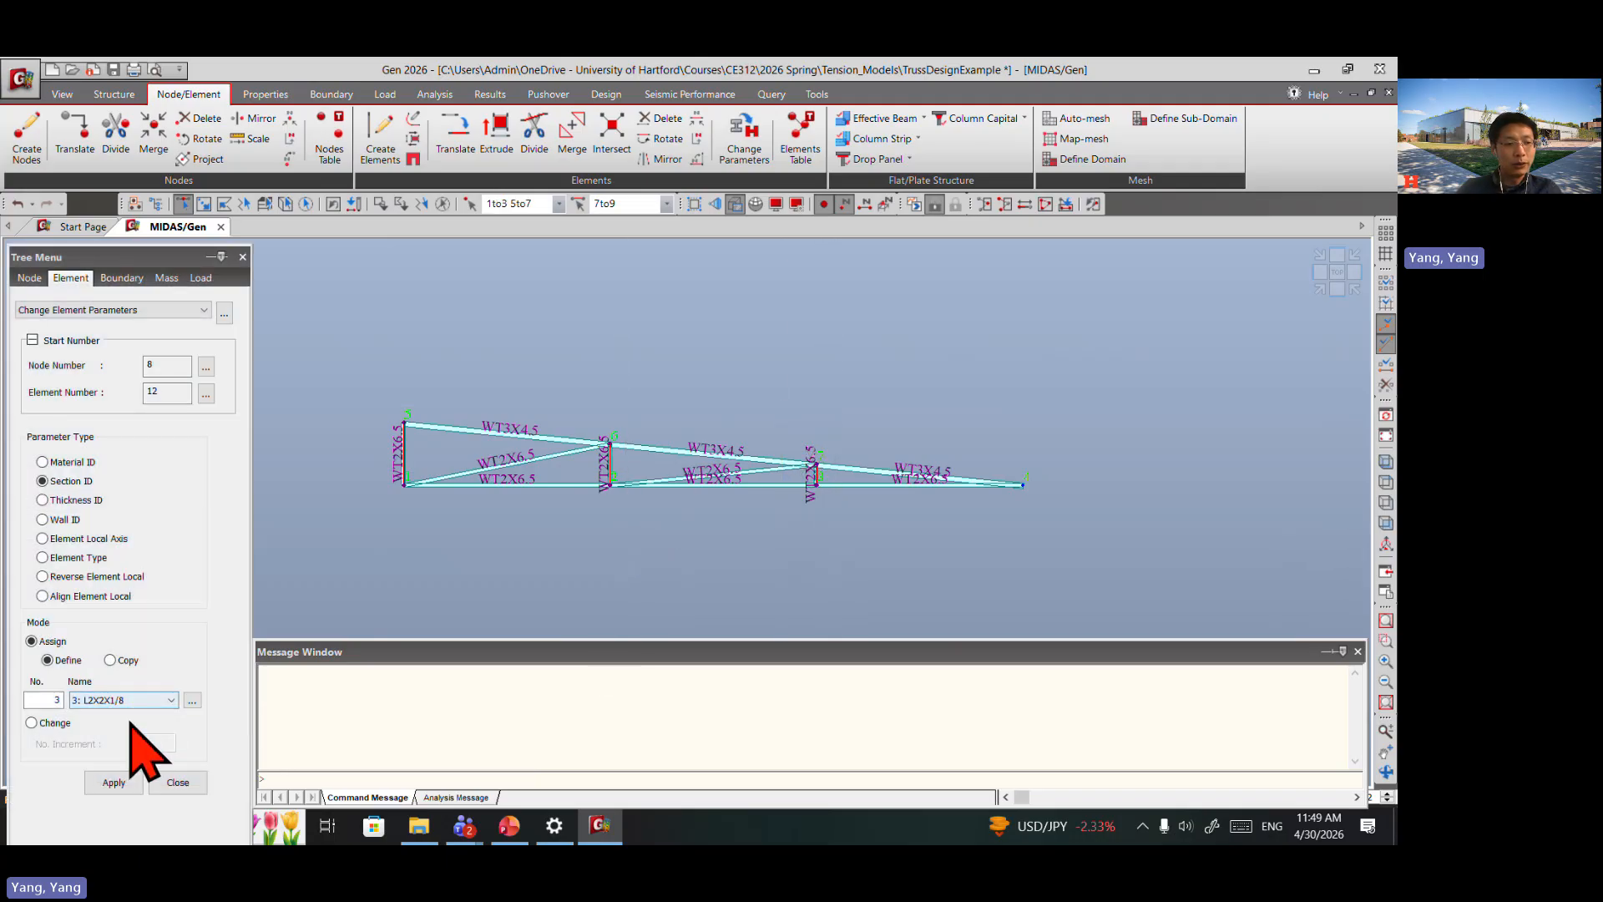
left_click(104, 783)
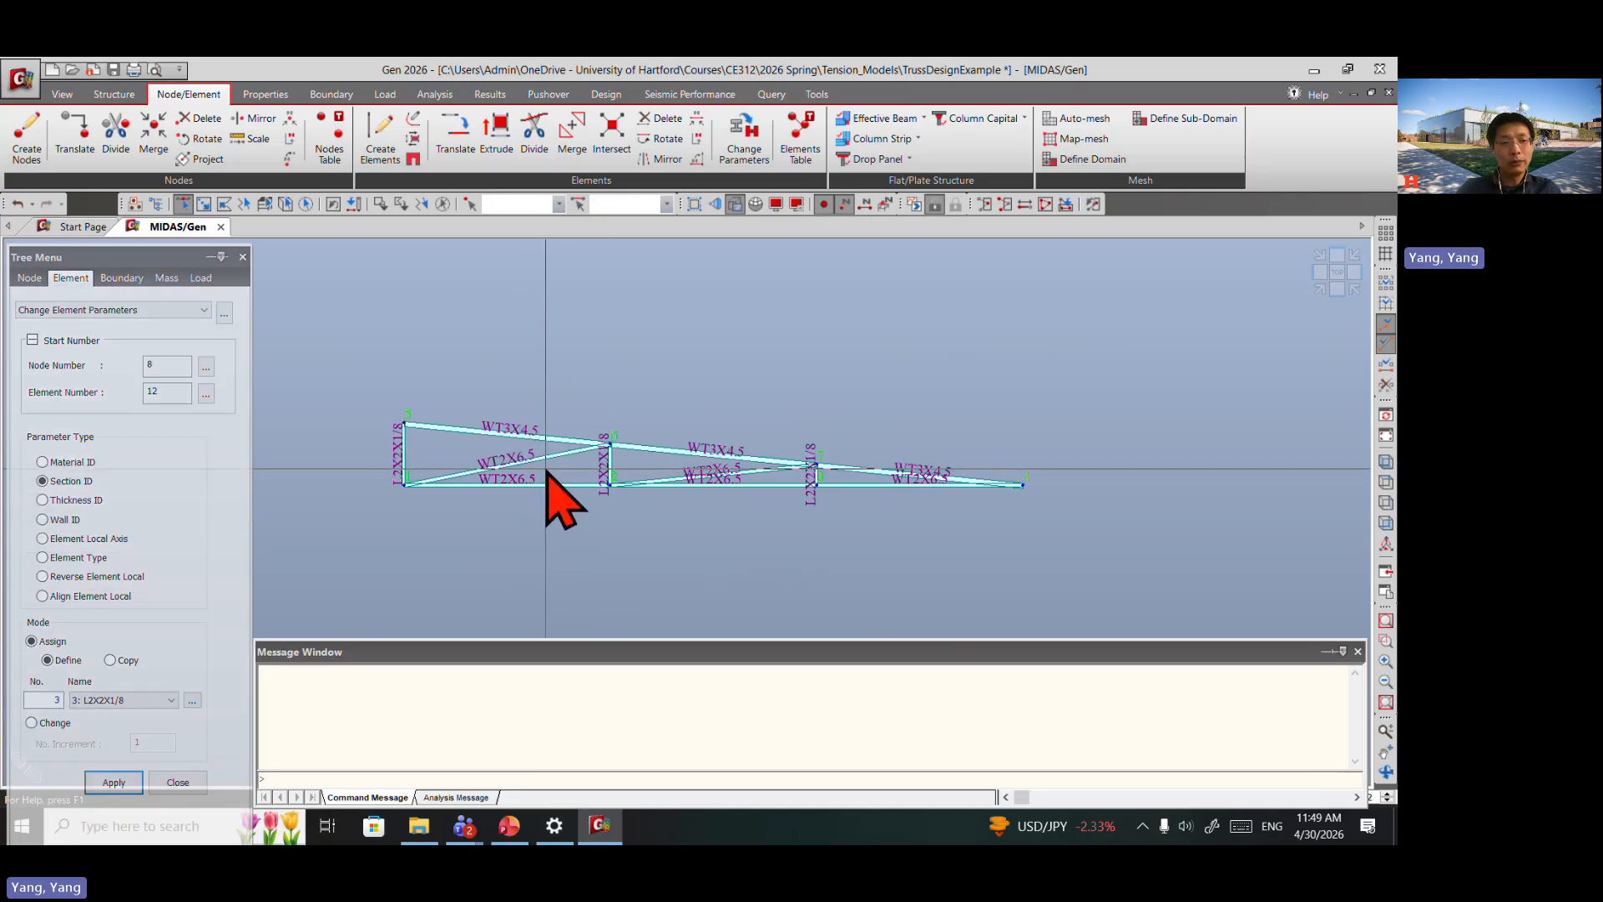
Step: Assign section L3X2X3/16 to the two diagonal web members and save the model
left_click(132, 700)
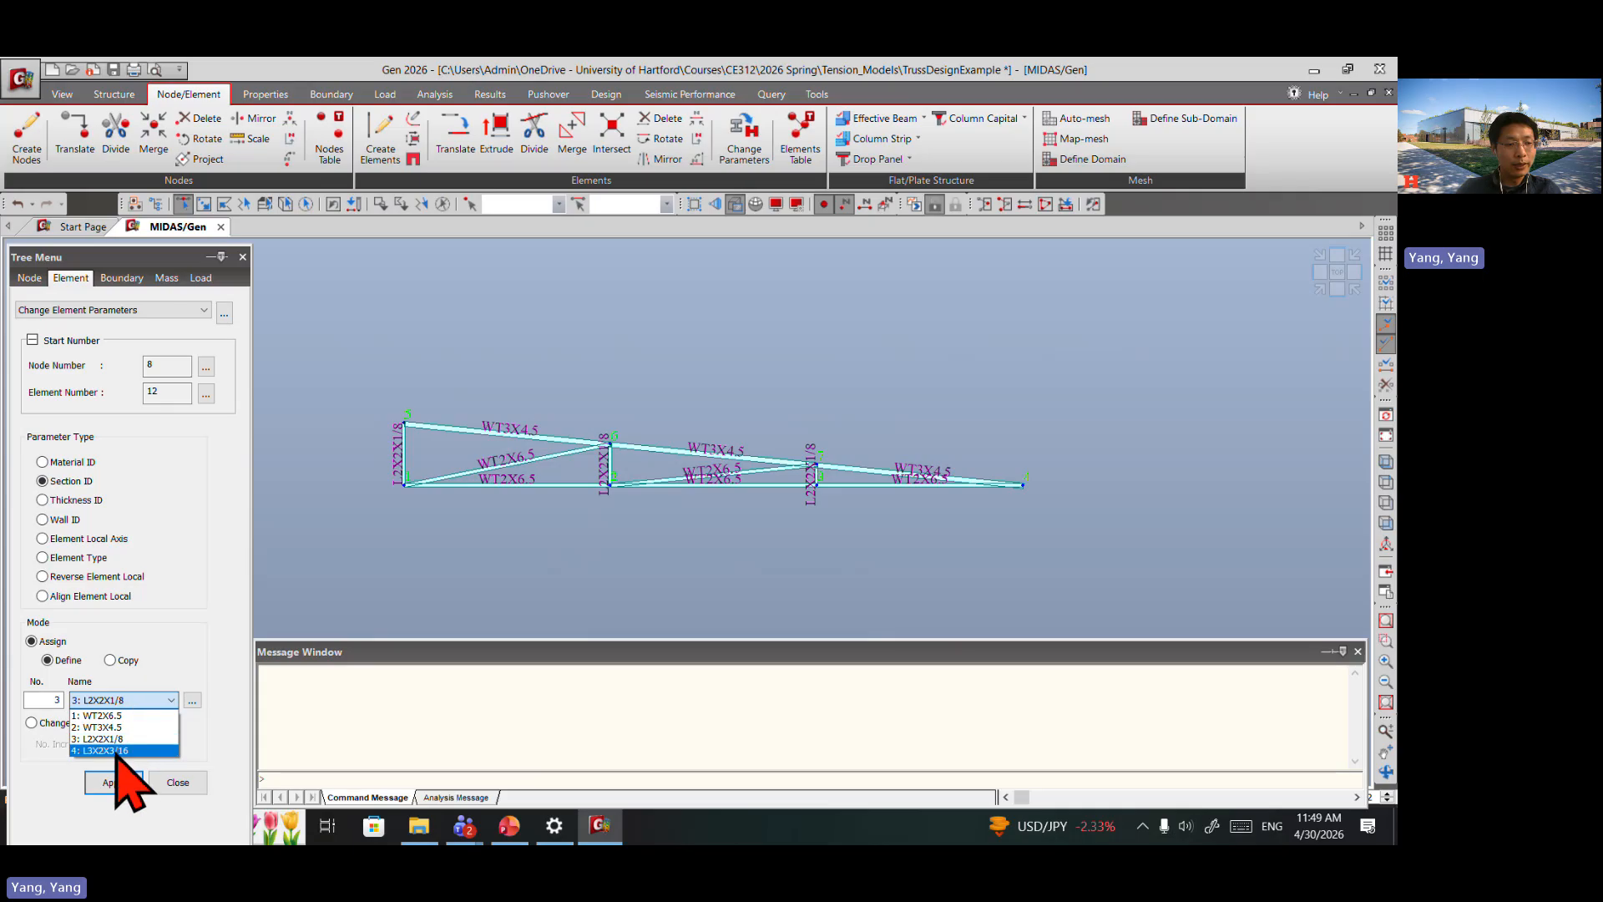
left_click(125, 752)
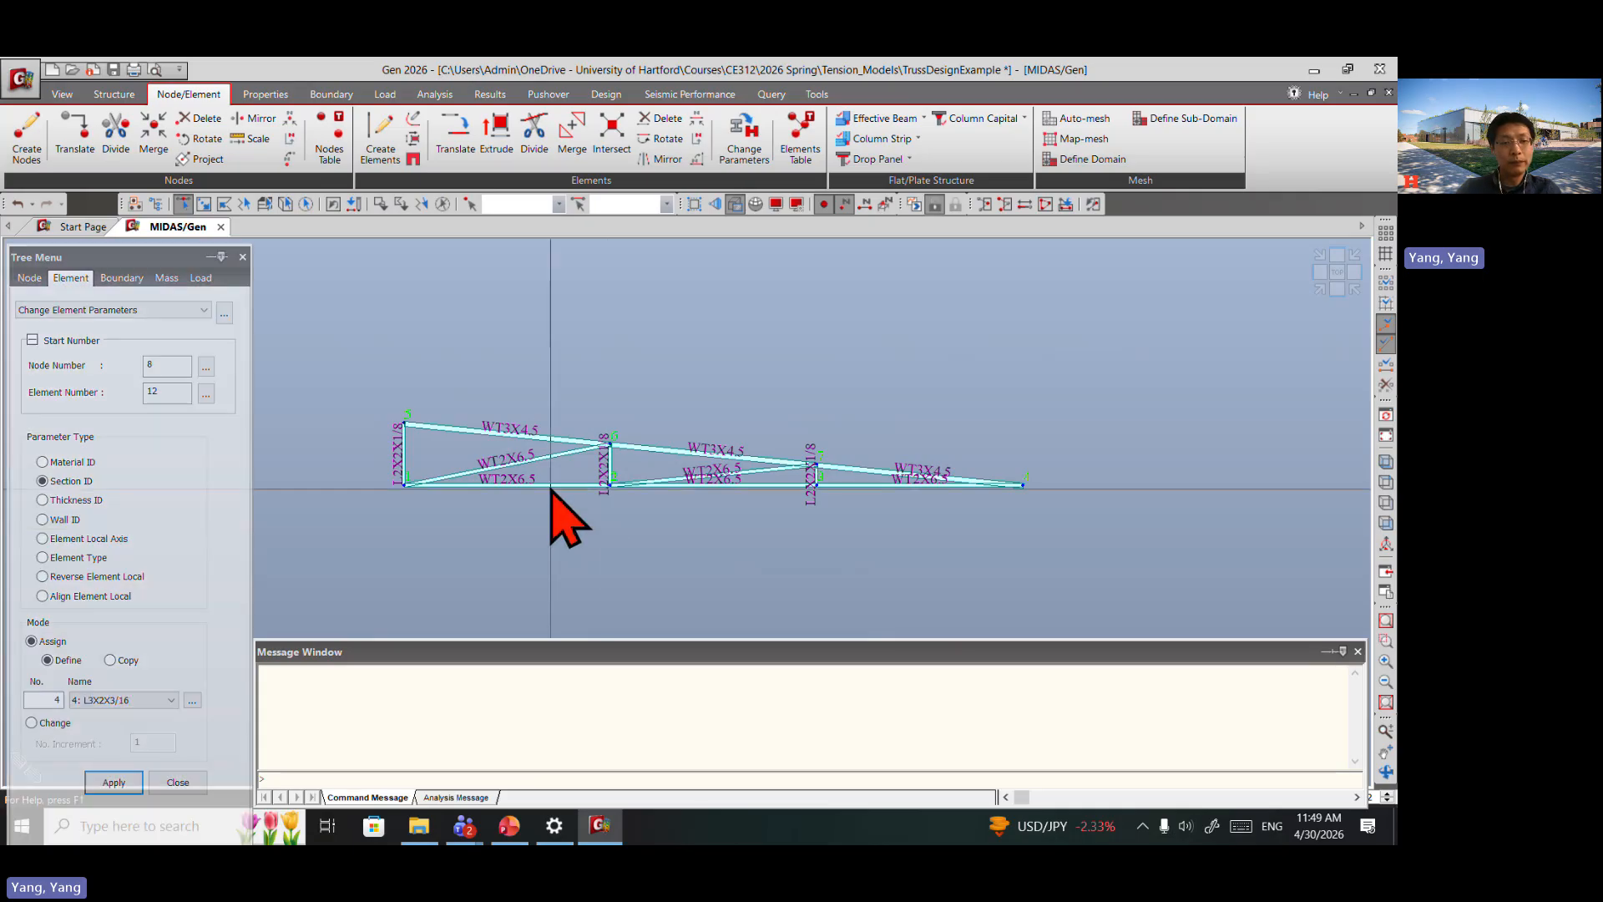
left_click(510, 447)
left_click(508, 445)
left_click(555, 438)
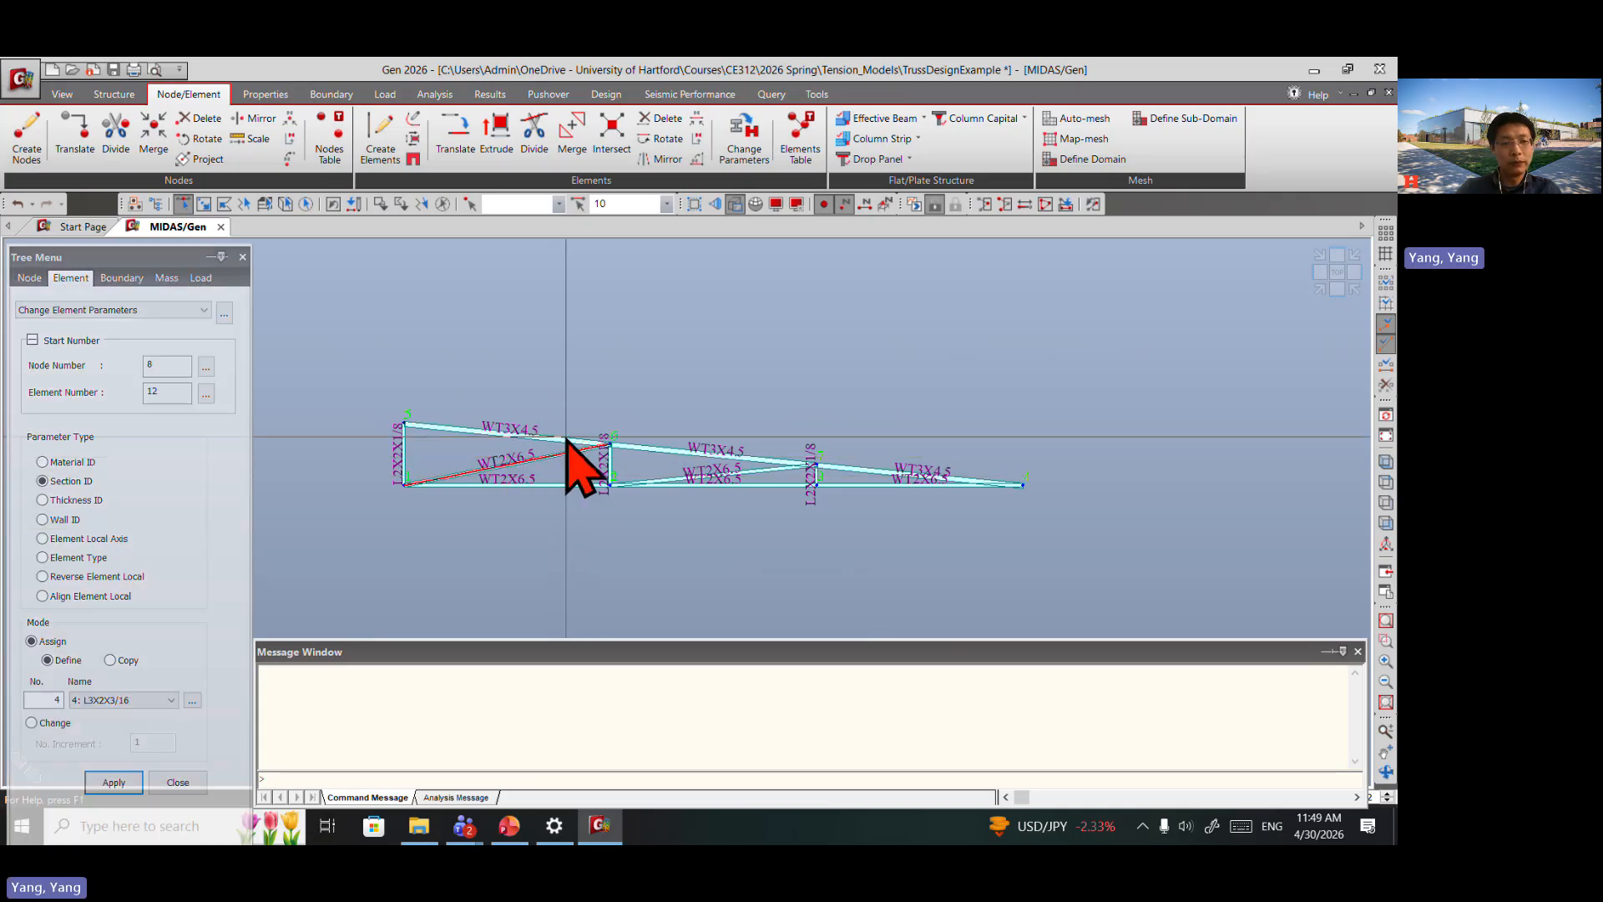
left_click(734, 473)
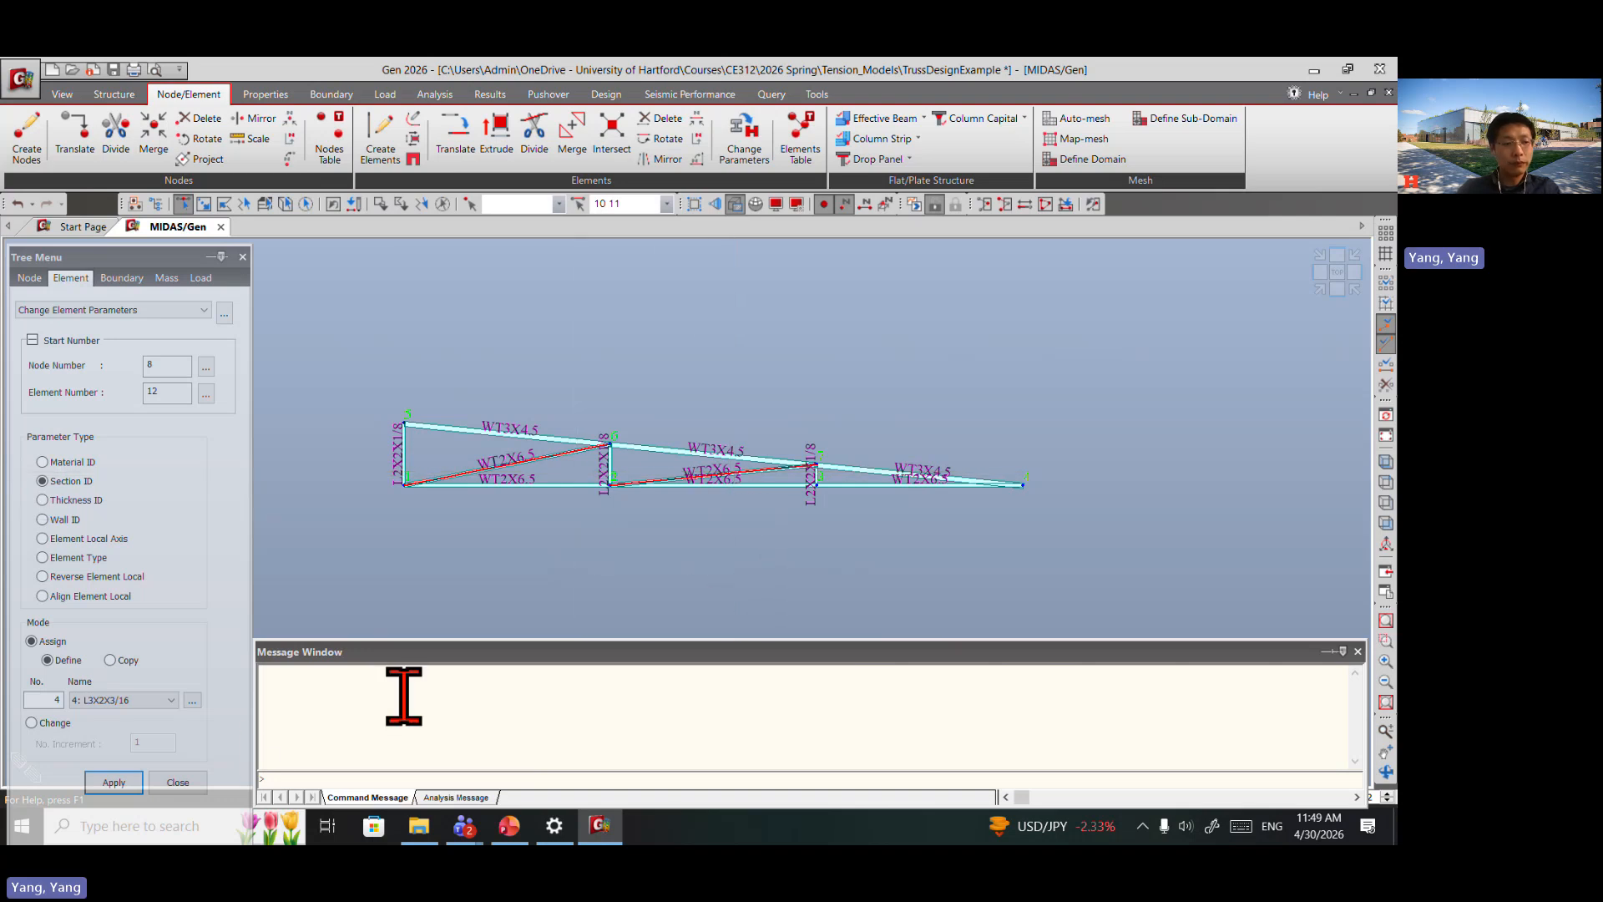
left_click(117, 782)
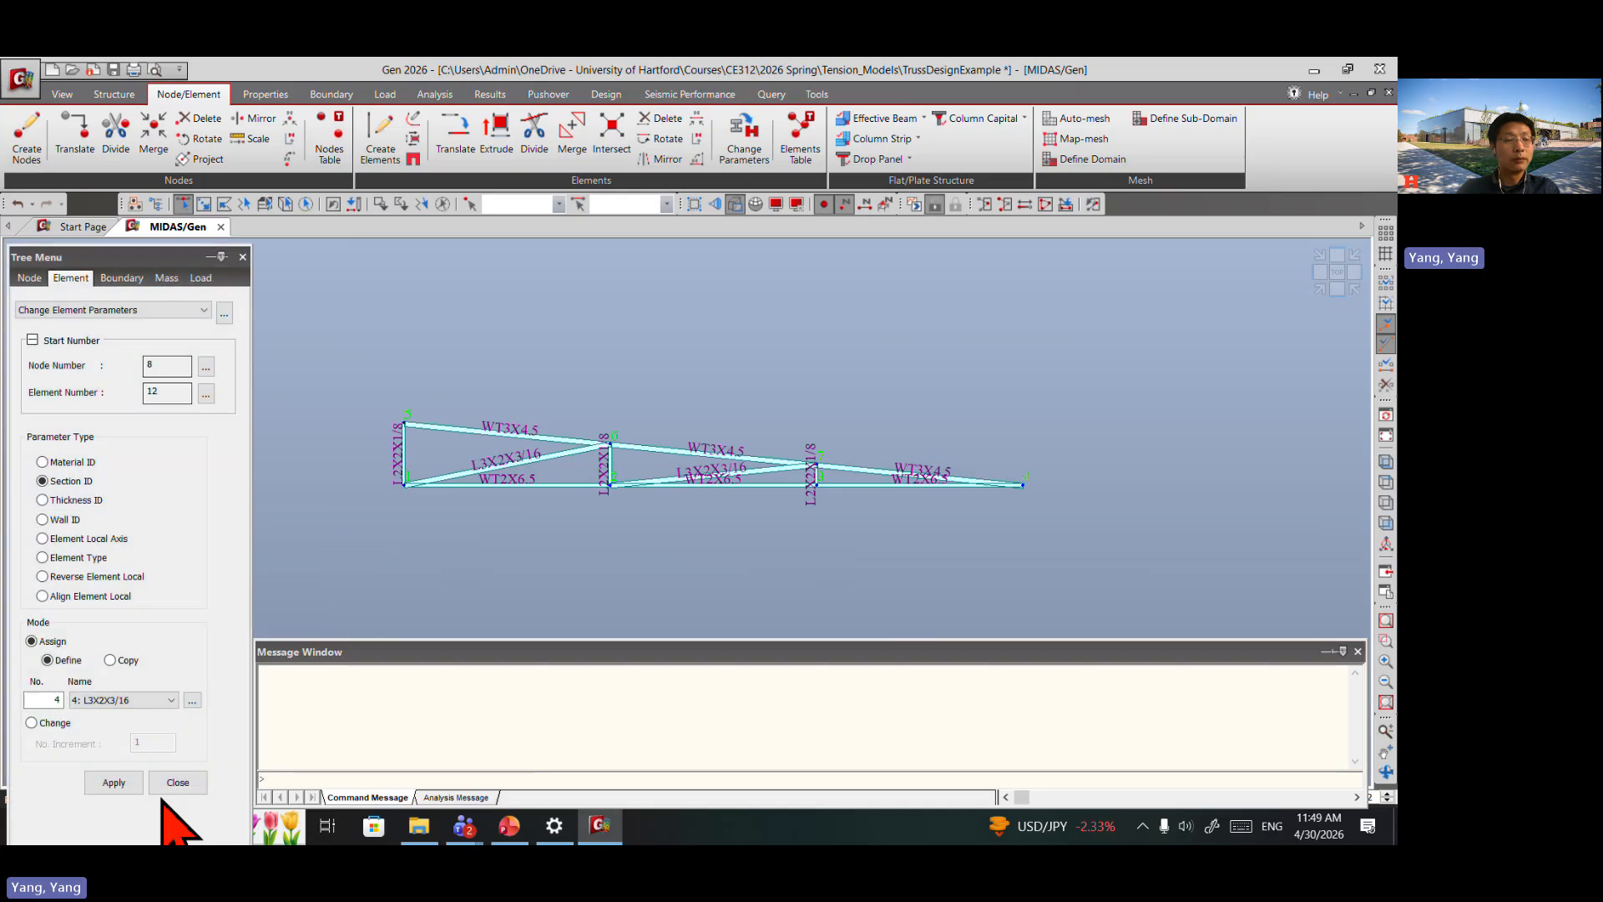
left_click(114, 69)
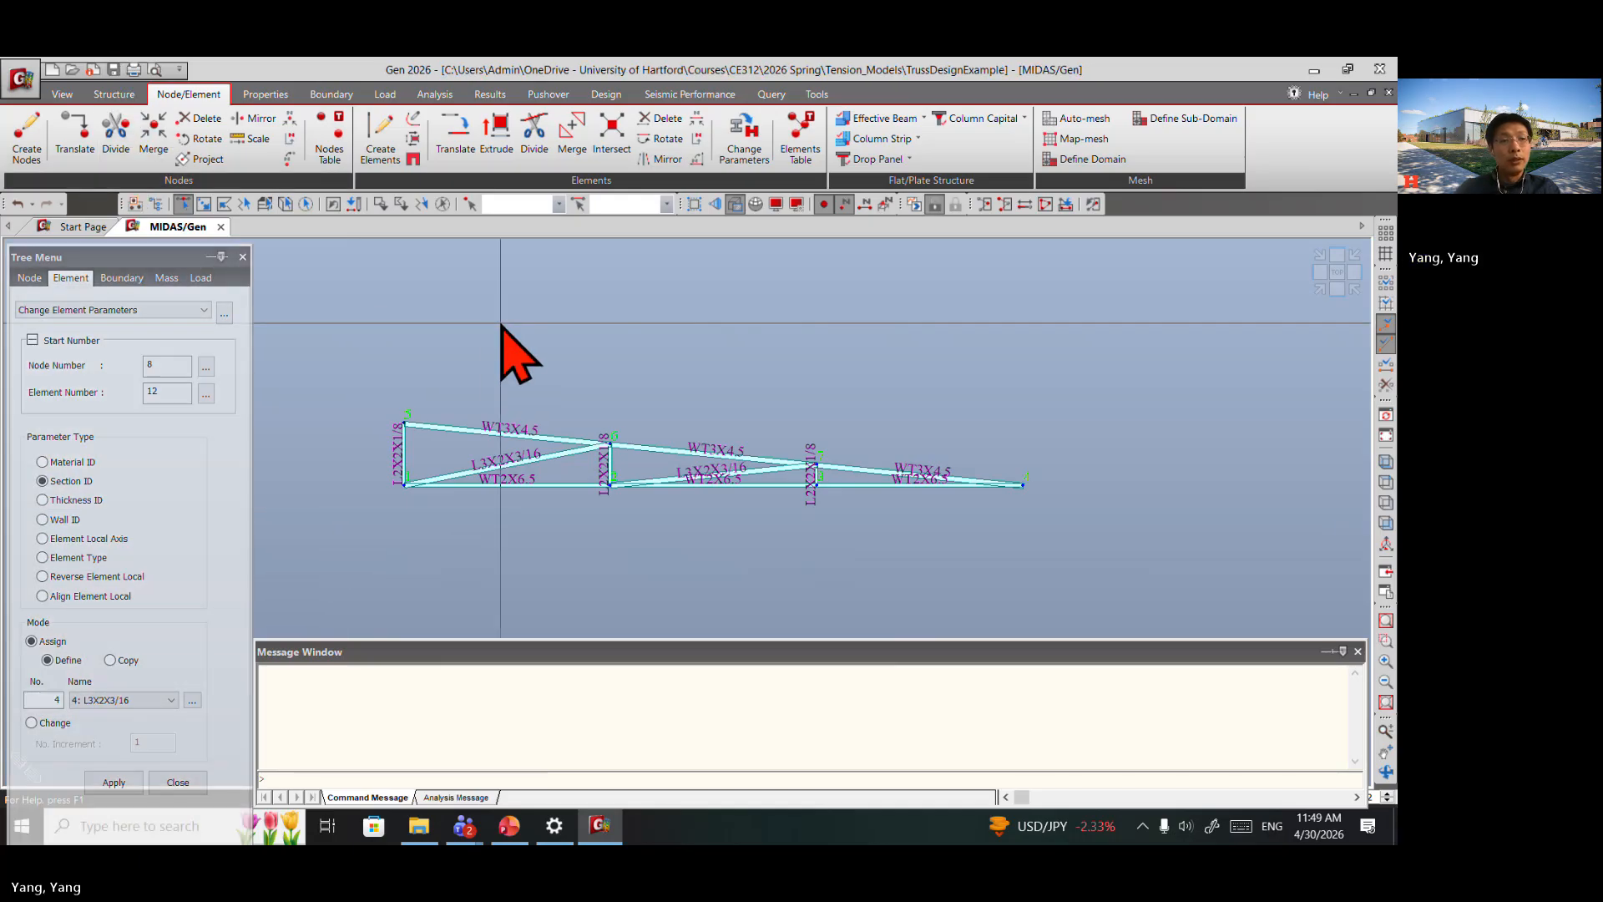
left_click(275, 95)
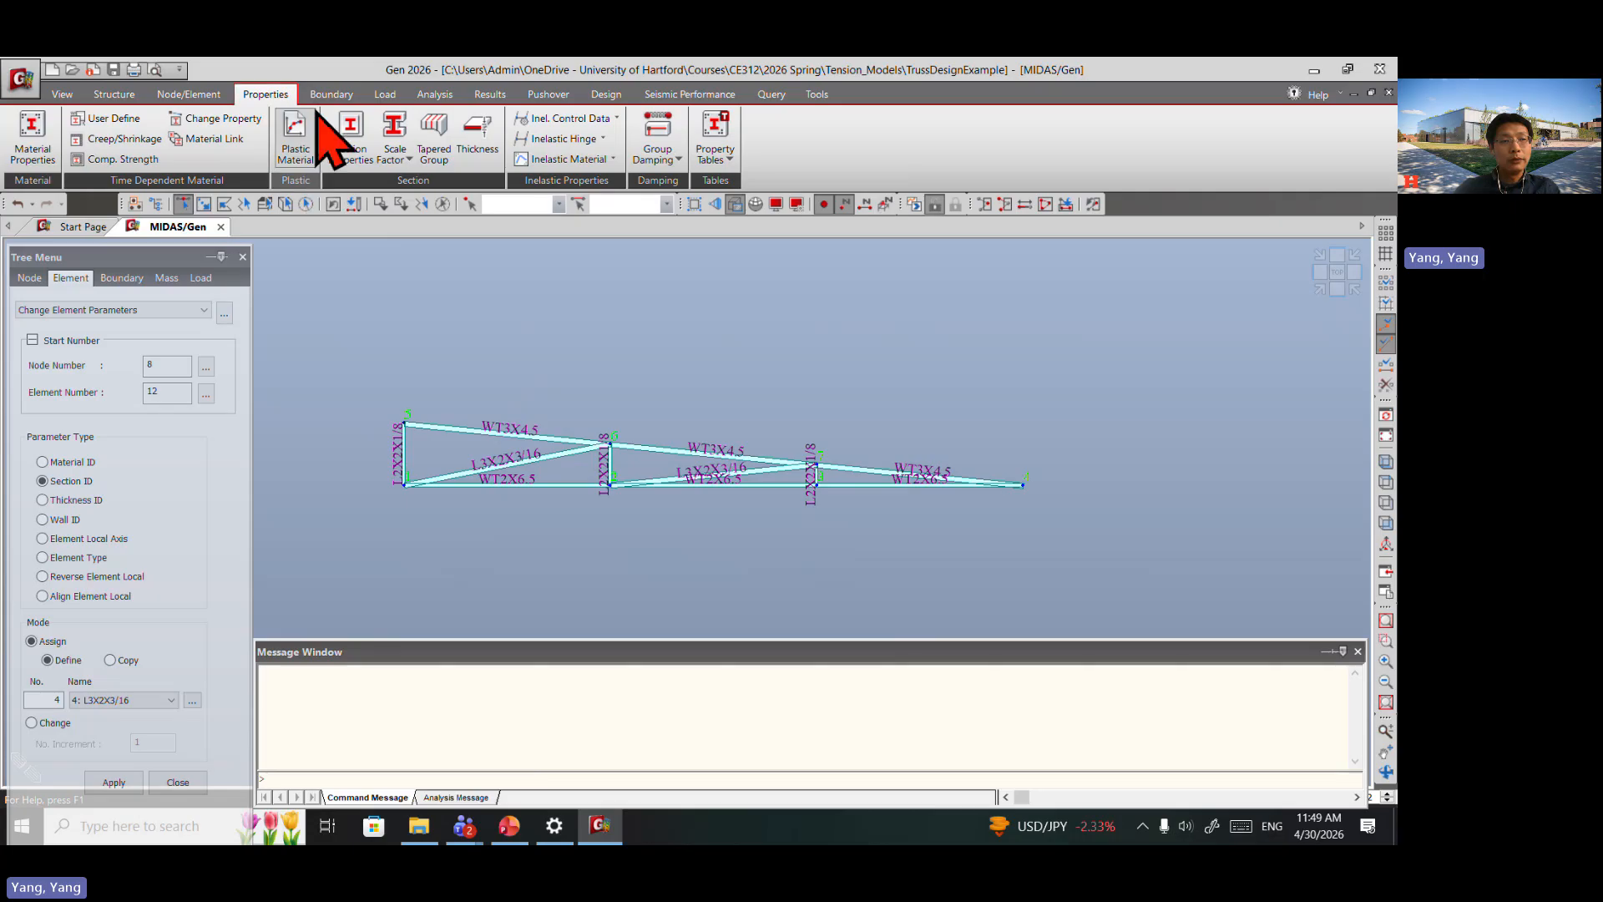
left_click(189, 95)
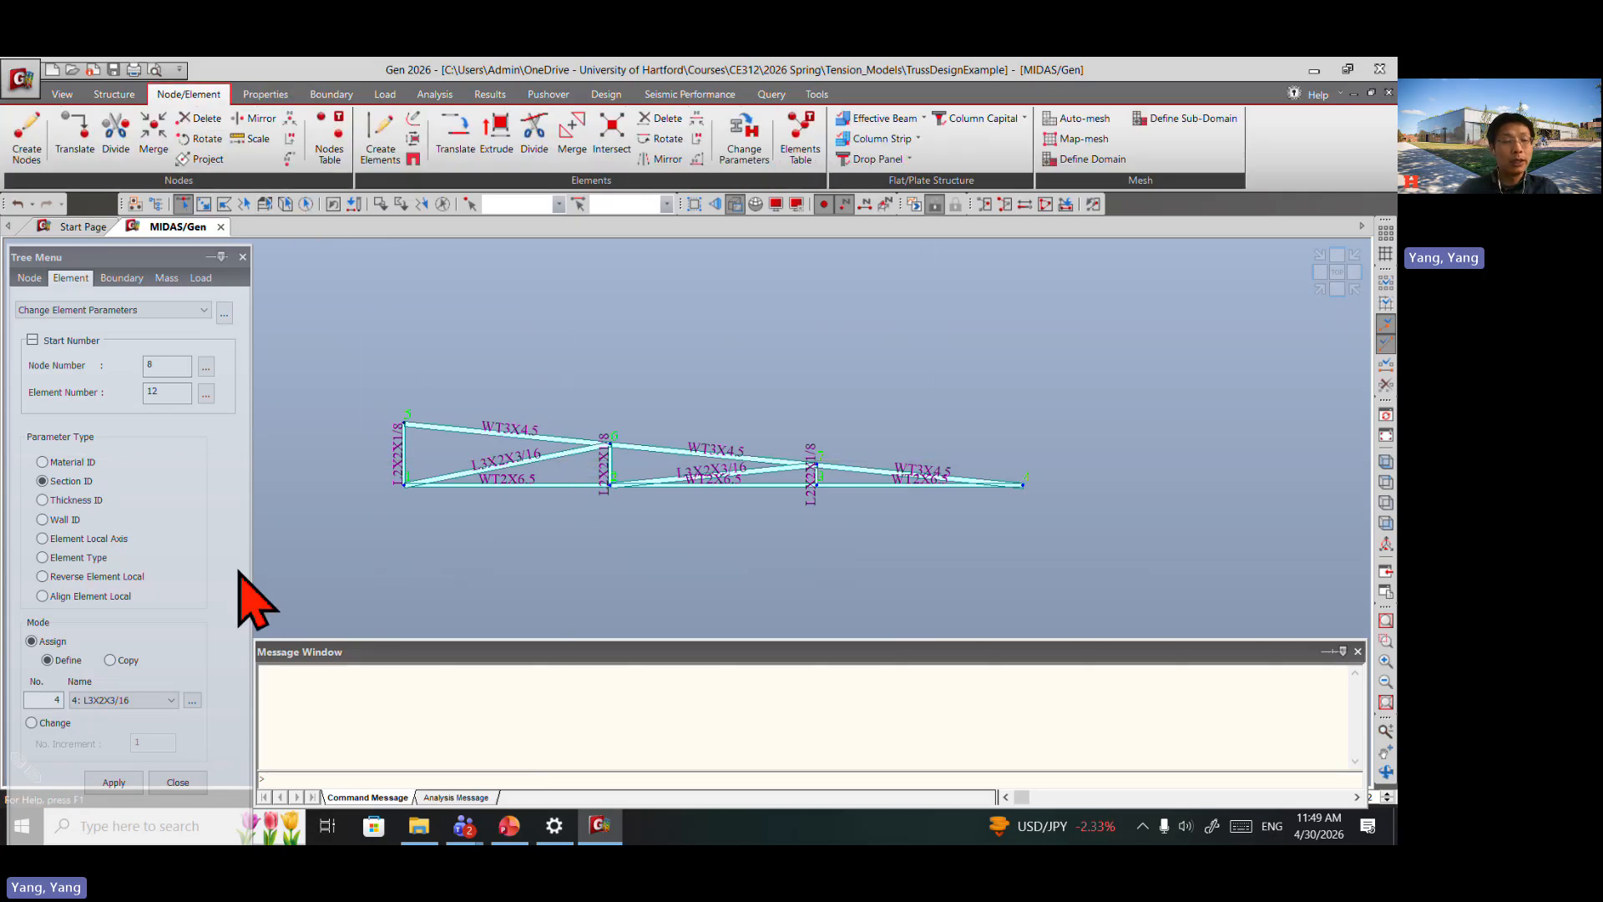
left_click(266, 95)
left_click(338, 95)
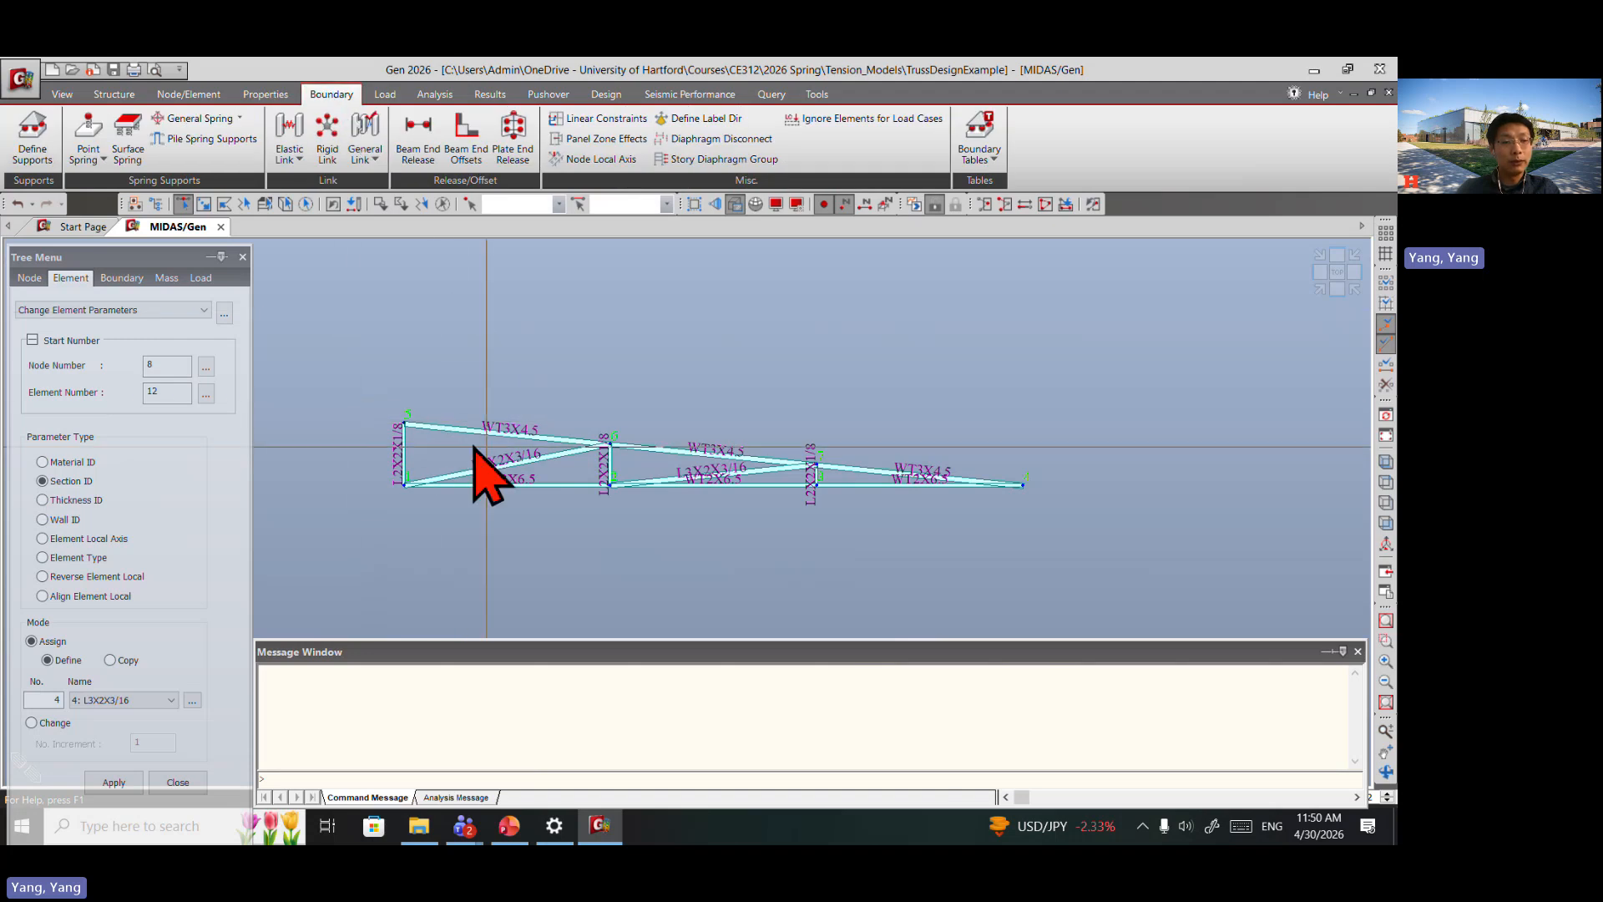
left_click(205, 93)
left_click(122, 93)
left_click(257, 94)
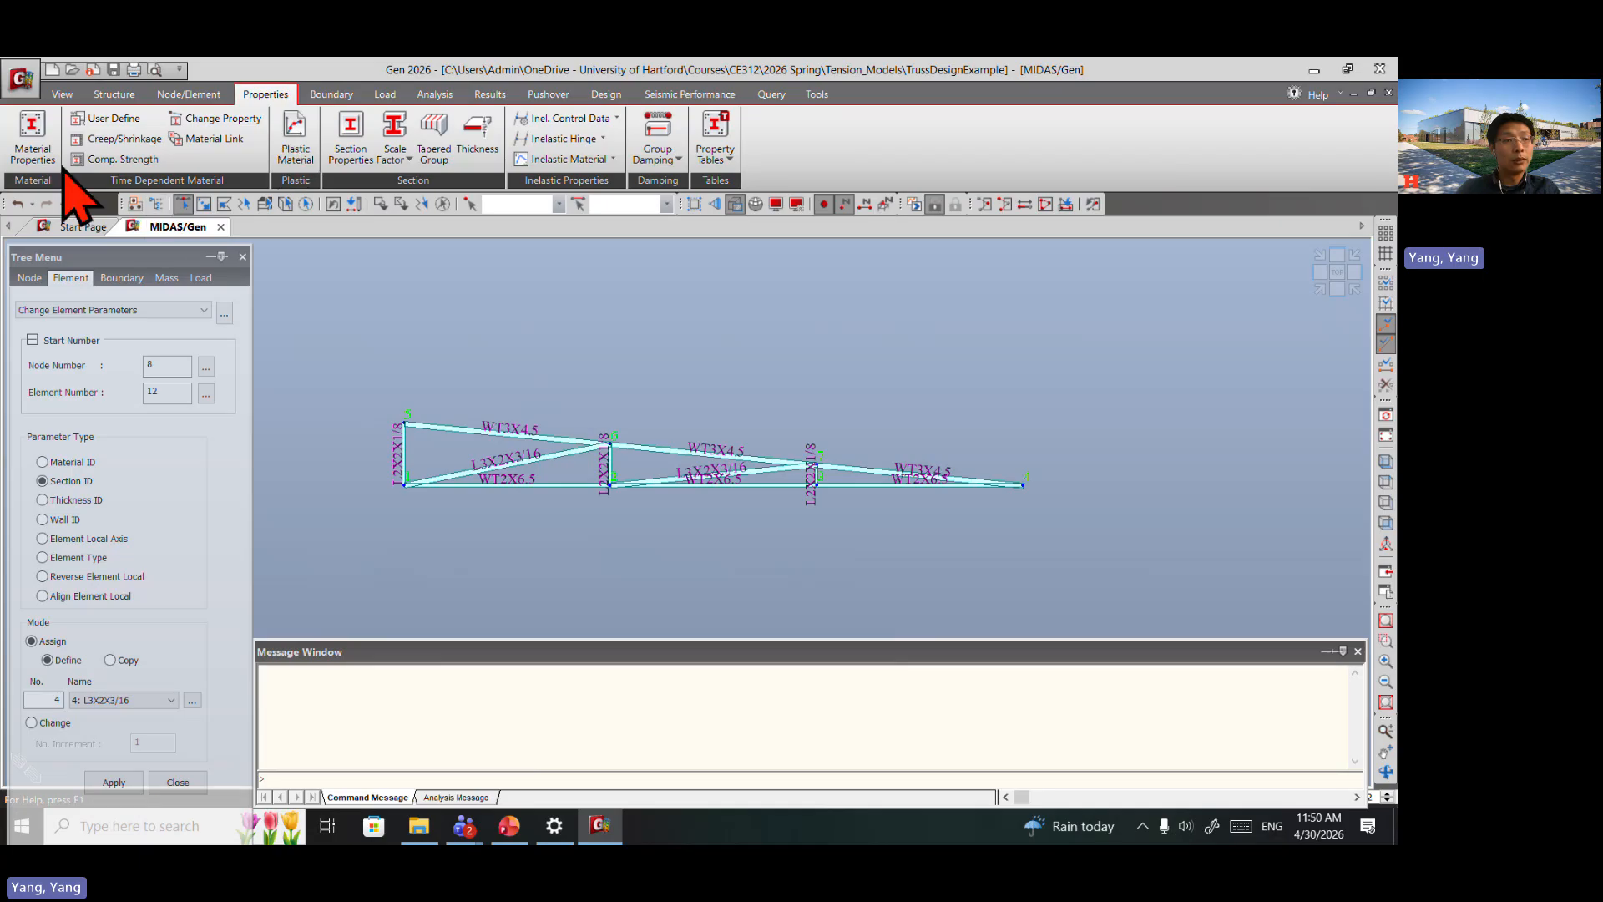
Step: Review the section data of the WT2X6.5 T-section in the section properties without changing it
left_click(351, 152)
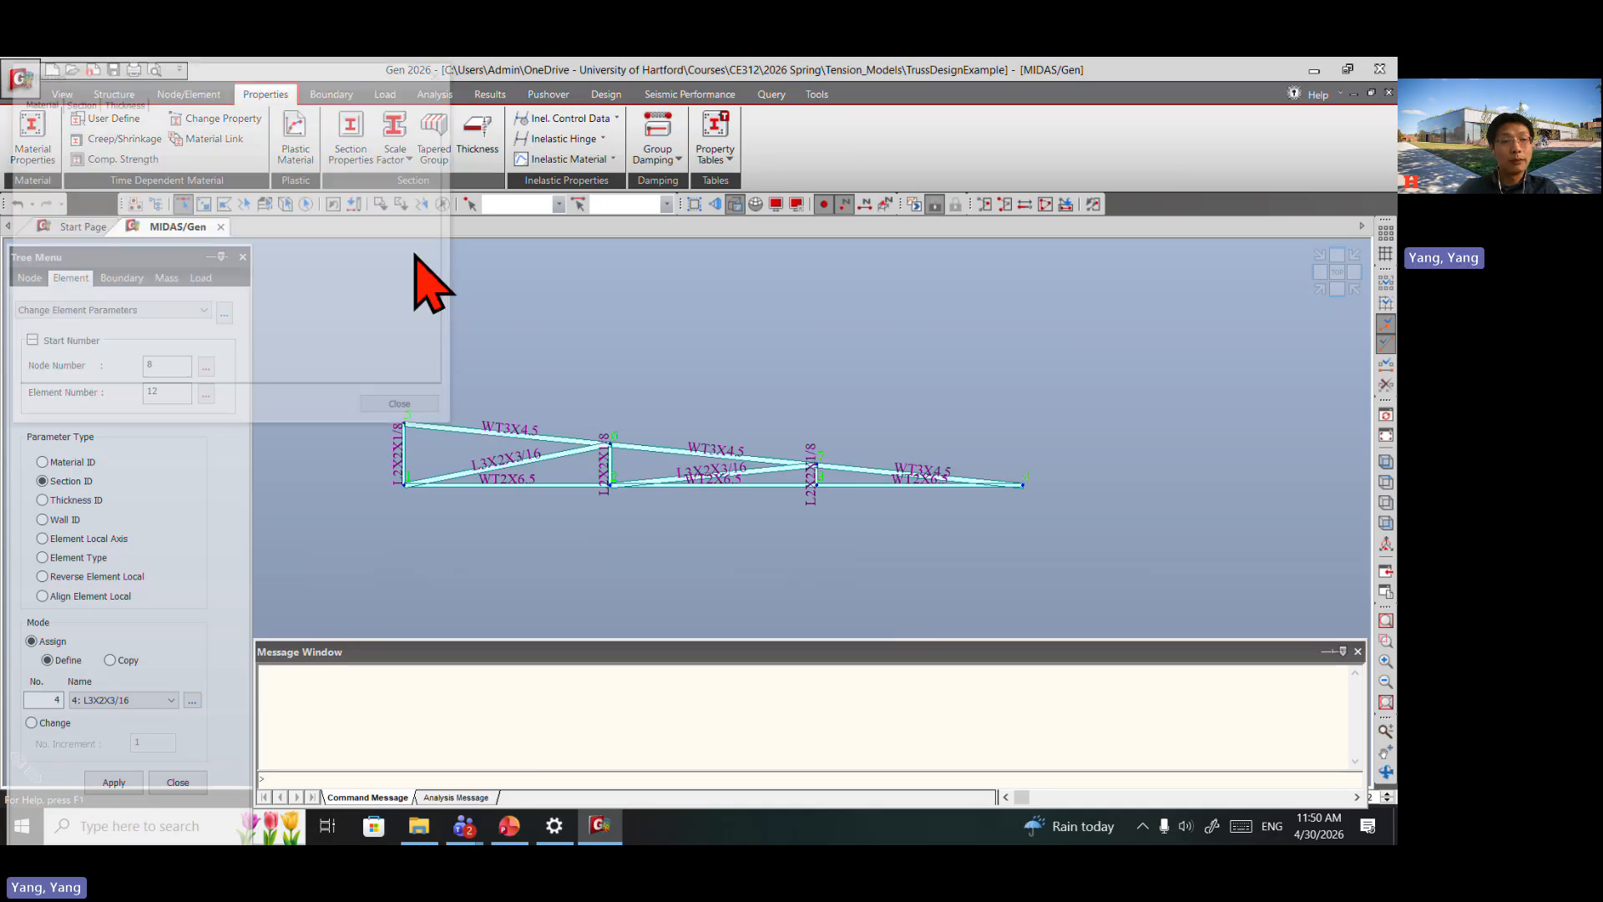
left_click(131, 150)
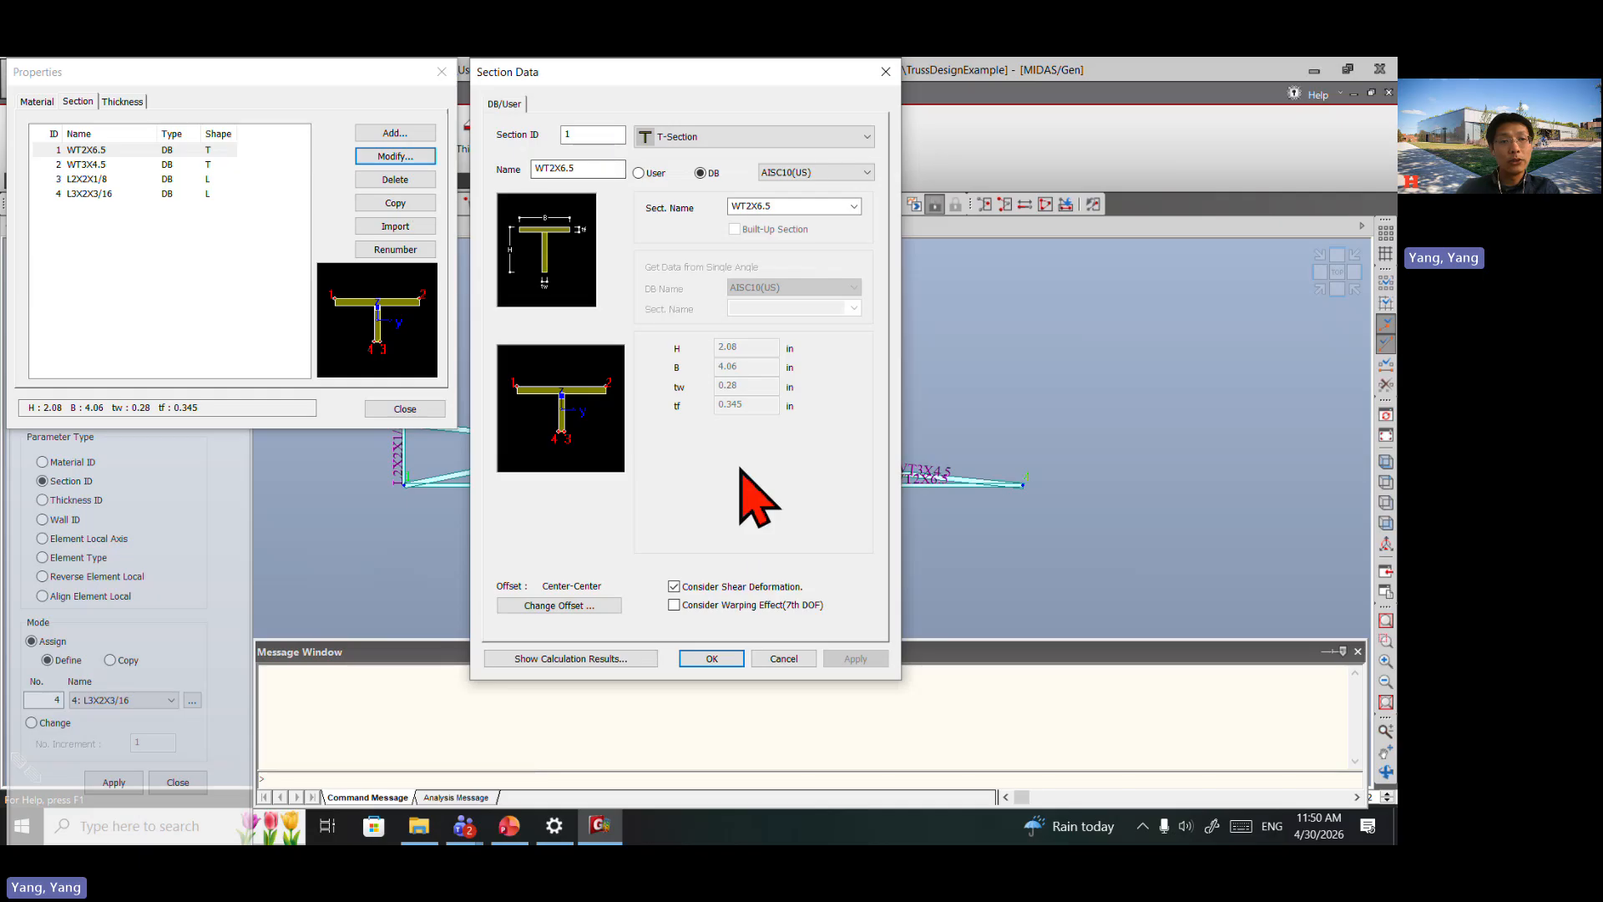
left_click(711, 659)
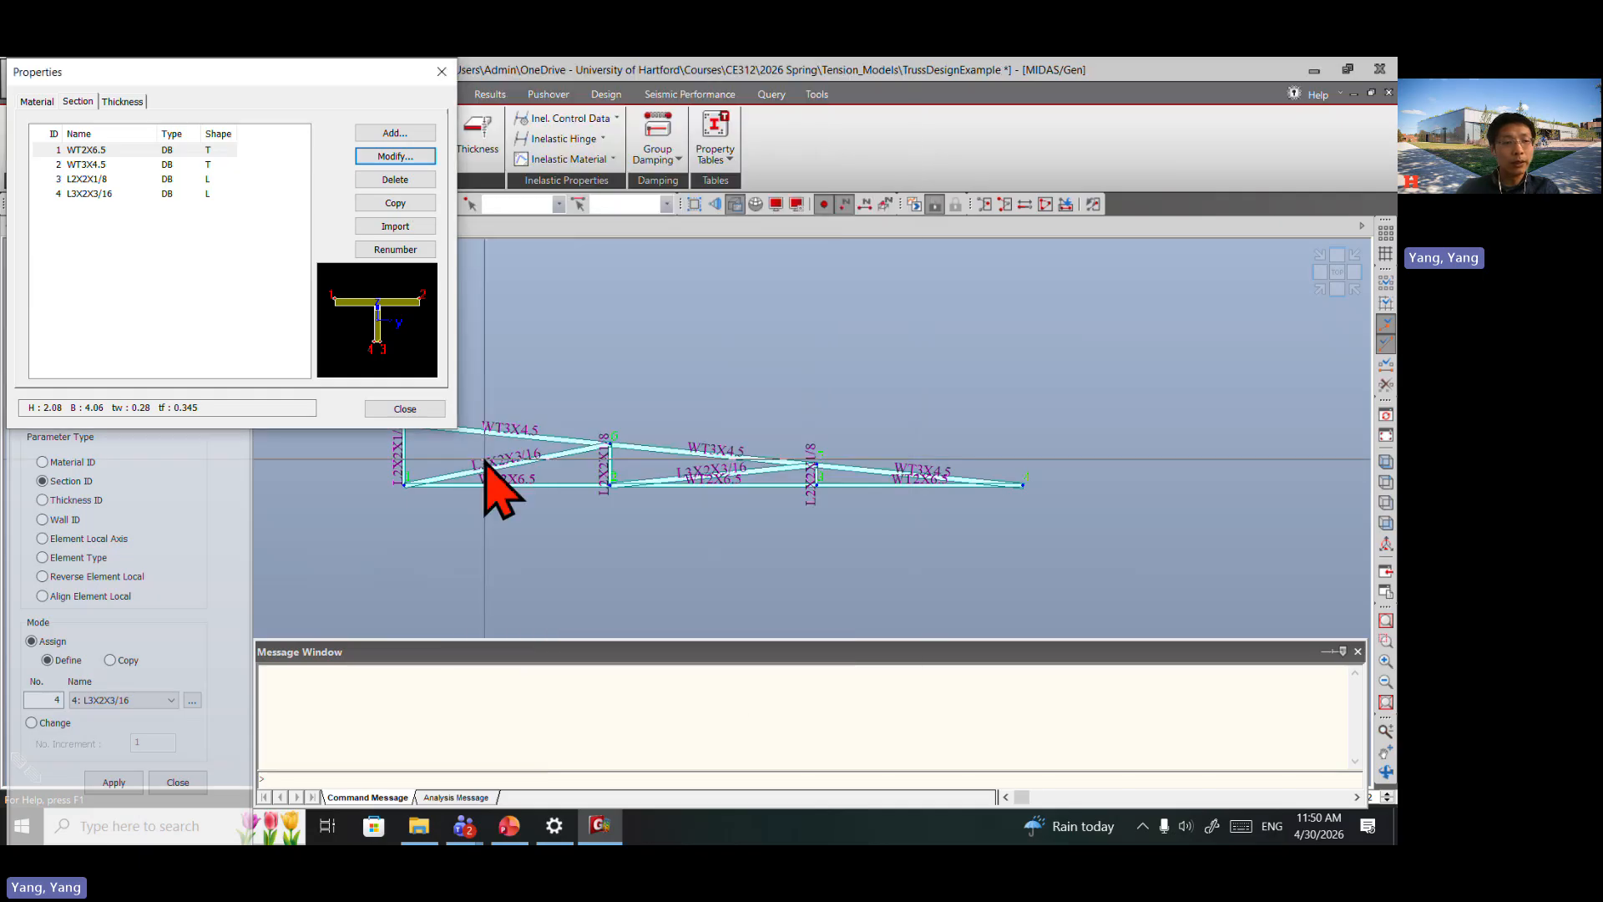
left_click(405, 409)
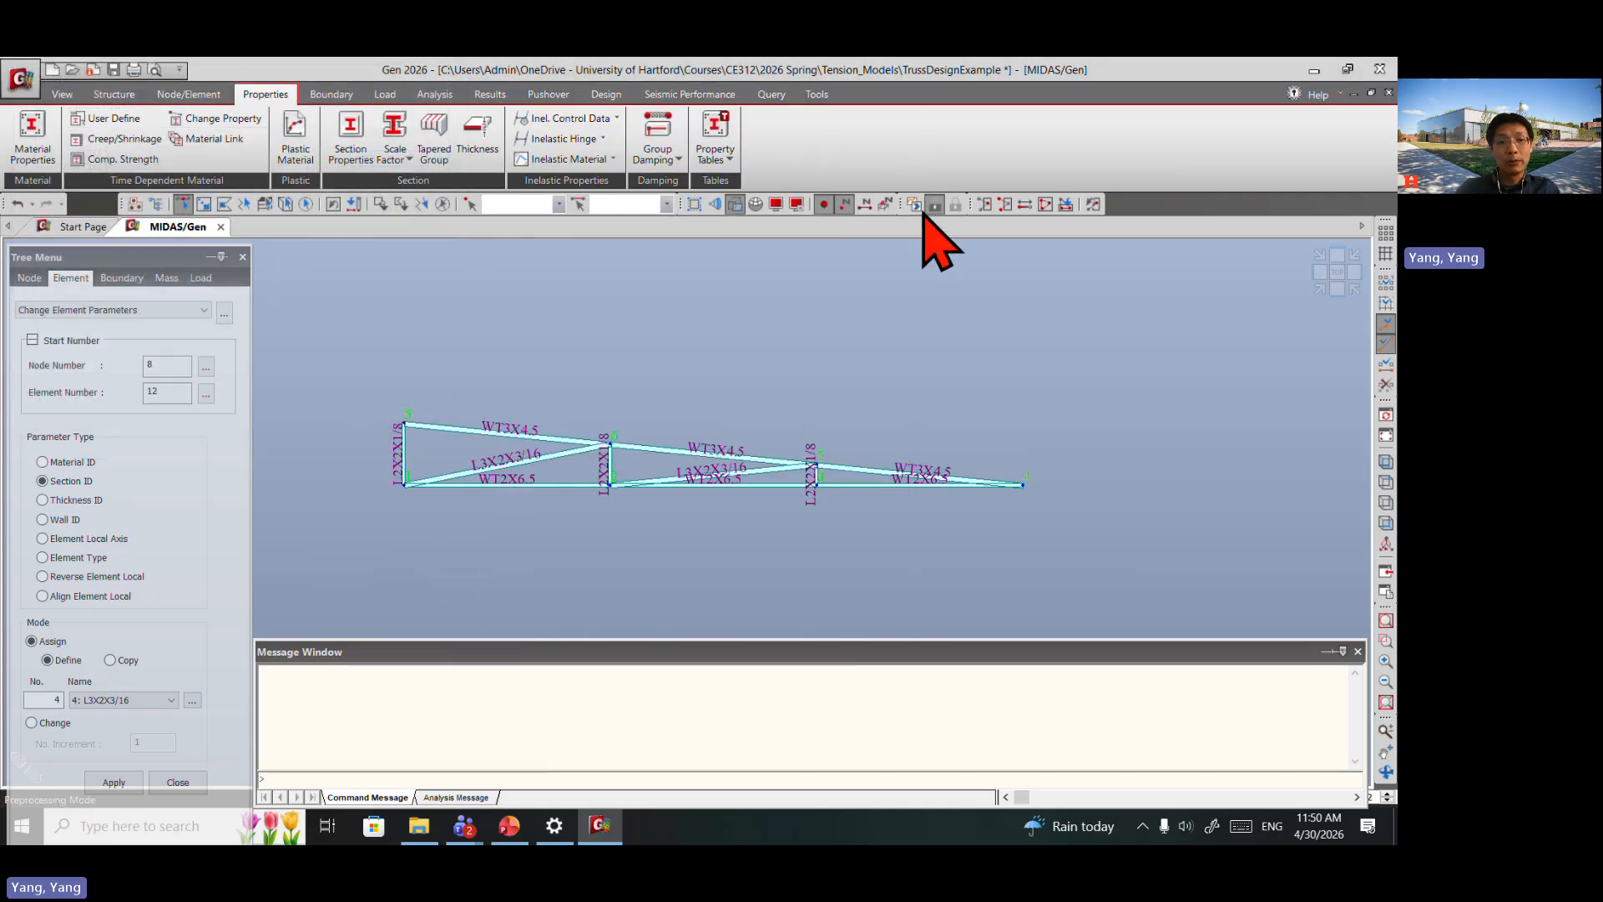
Step: Display material names instead of property names on the truss members to check their material assignment
left_click(793, 204)
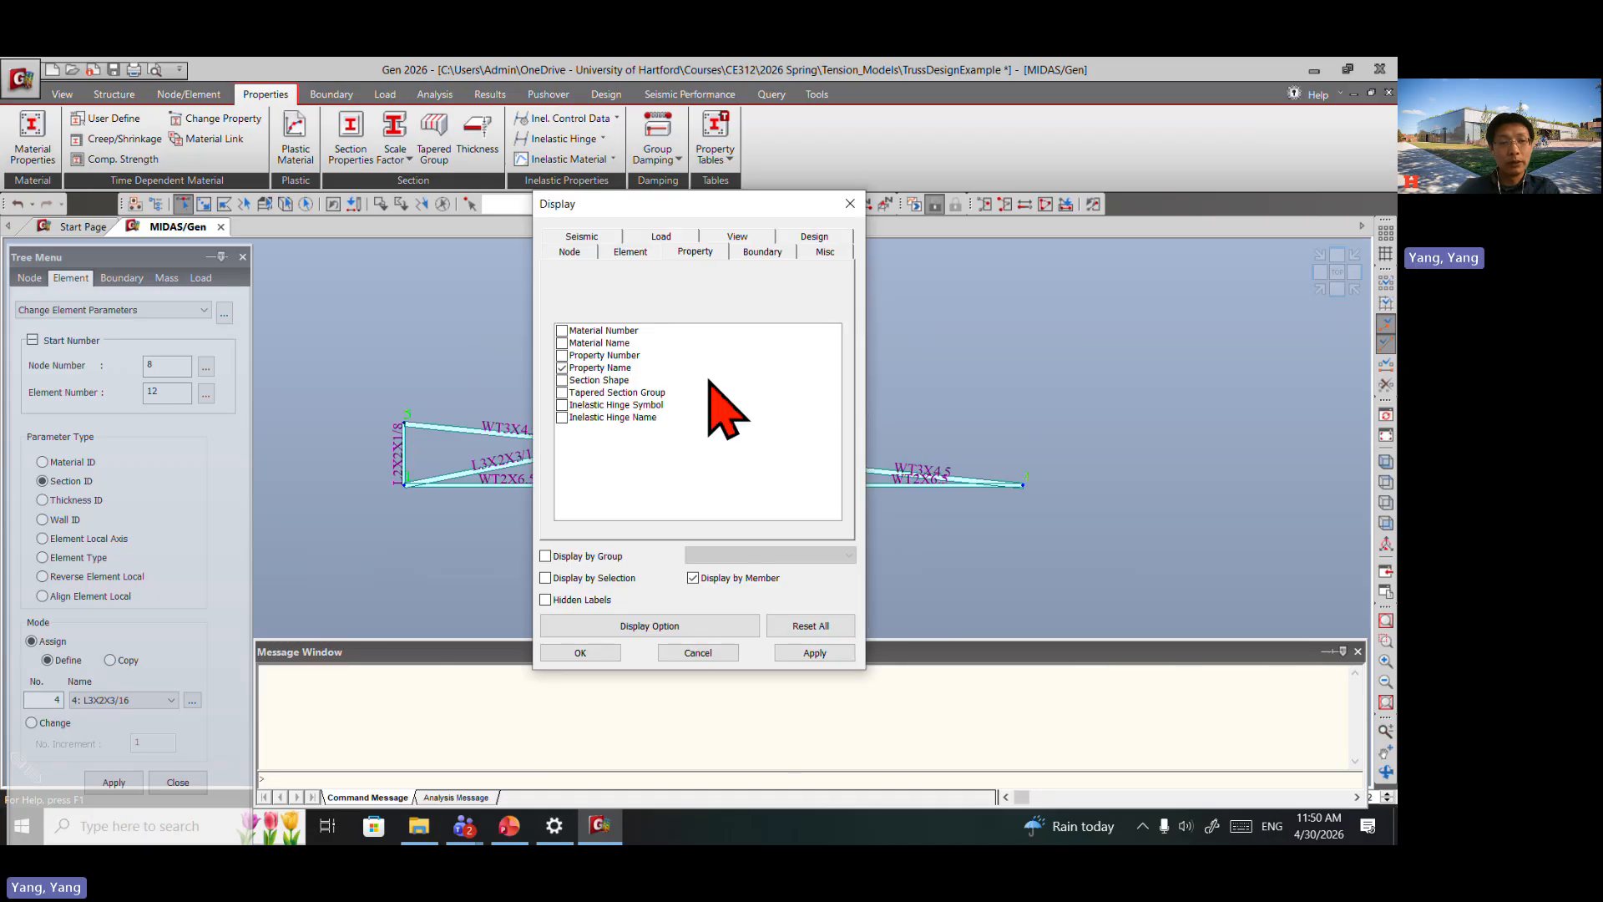
left_click(563, 368)
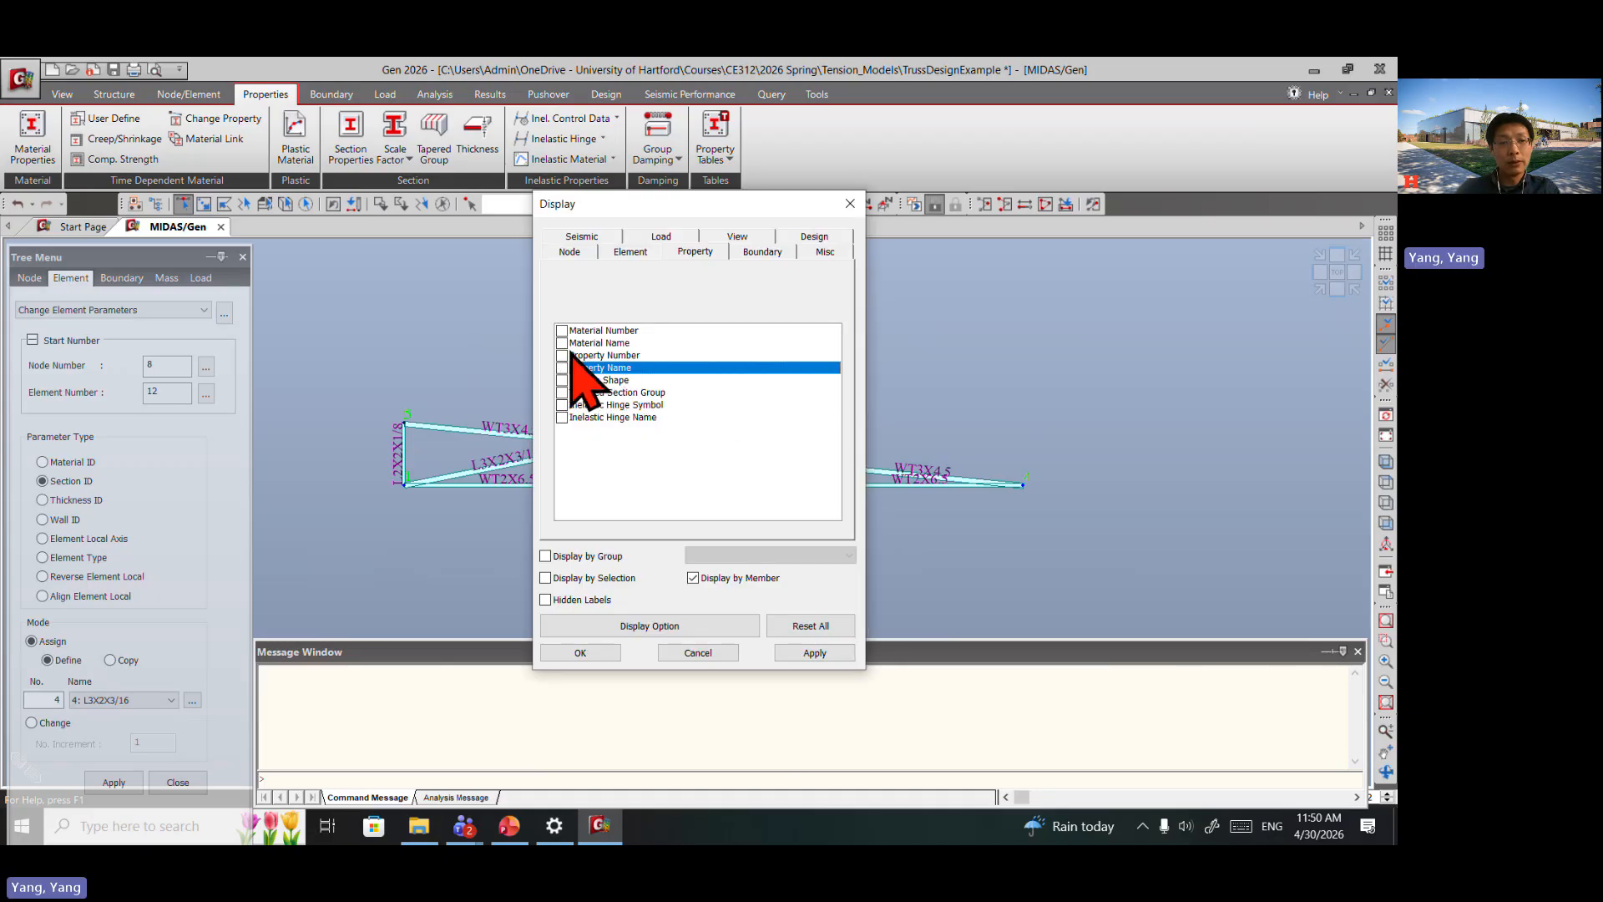
left_click(562, 343)
left_click(806, 652)
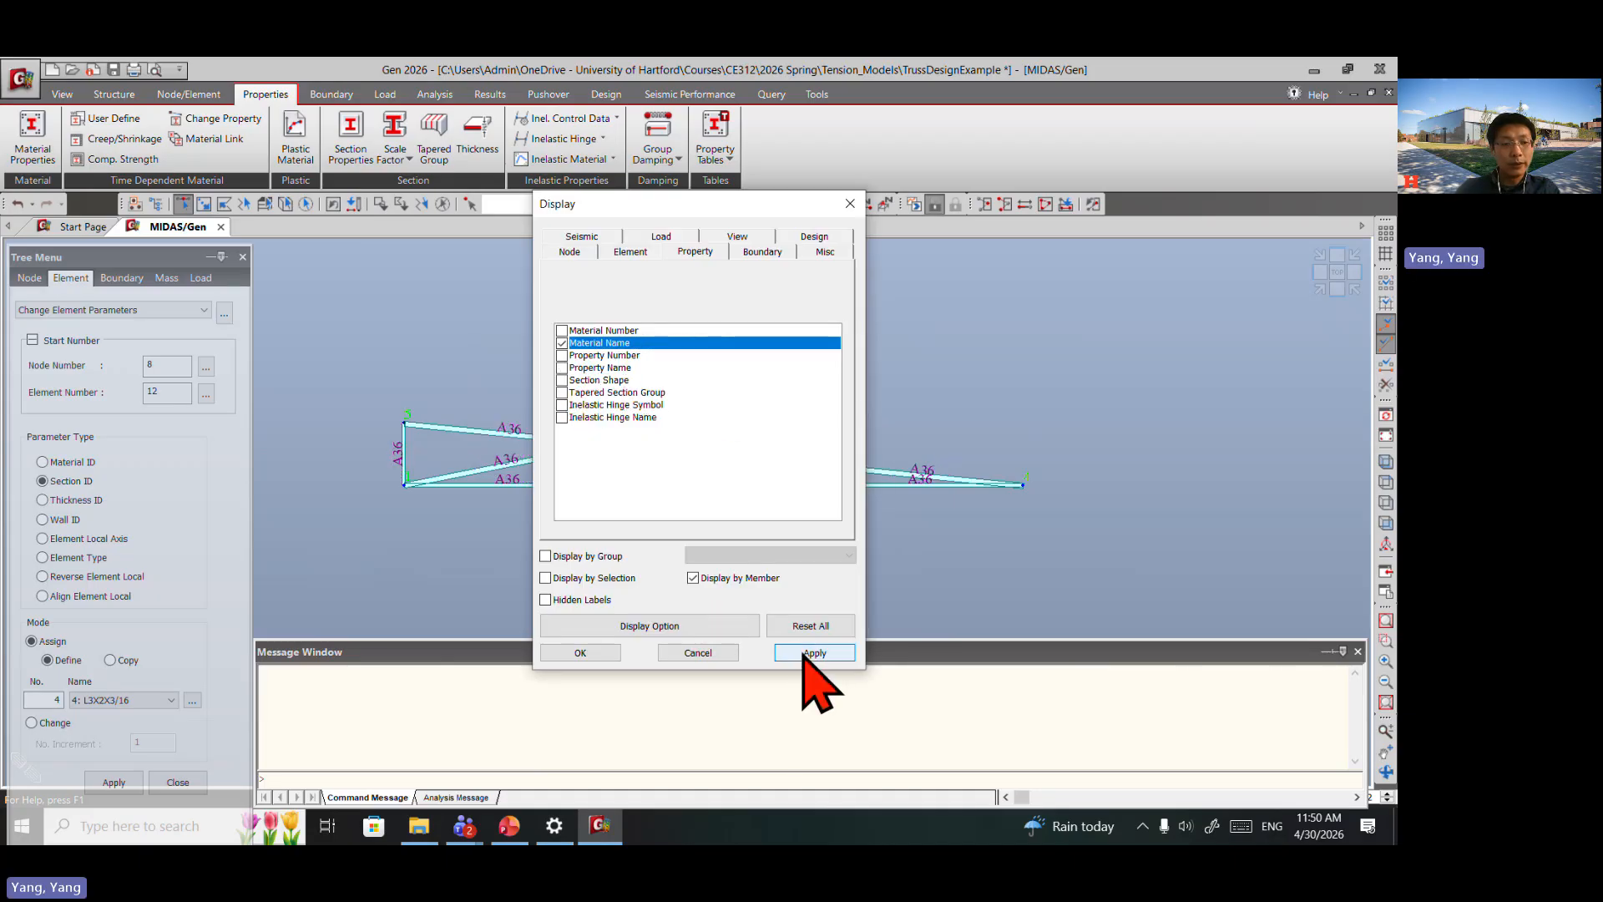
left_click_drag(760, 211, 1139, 248)
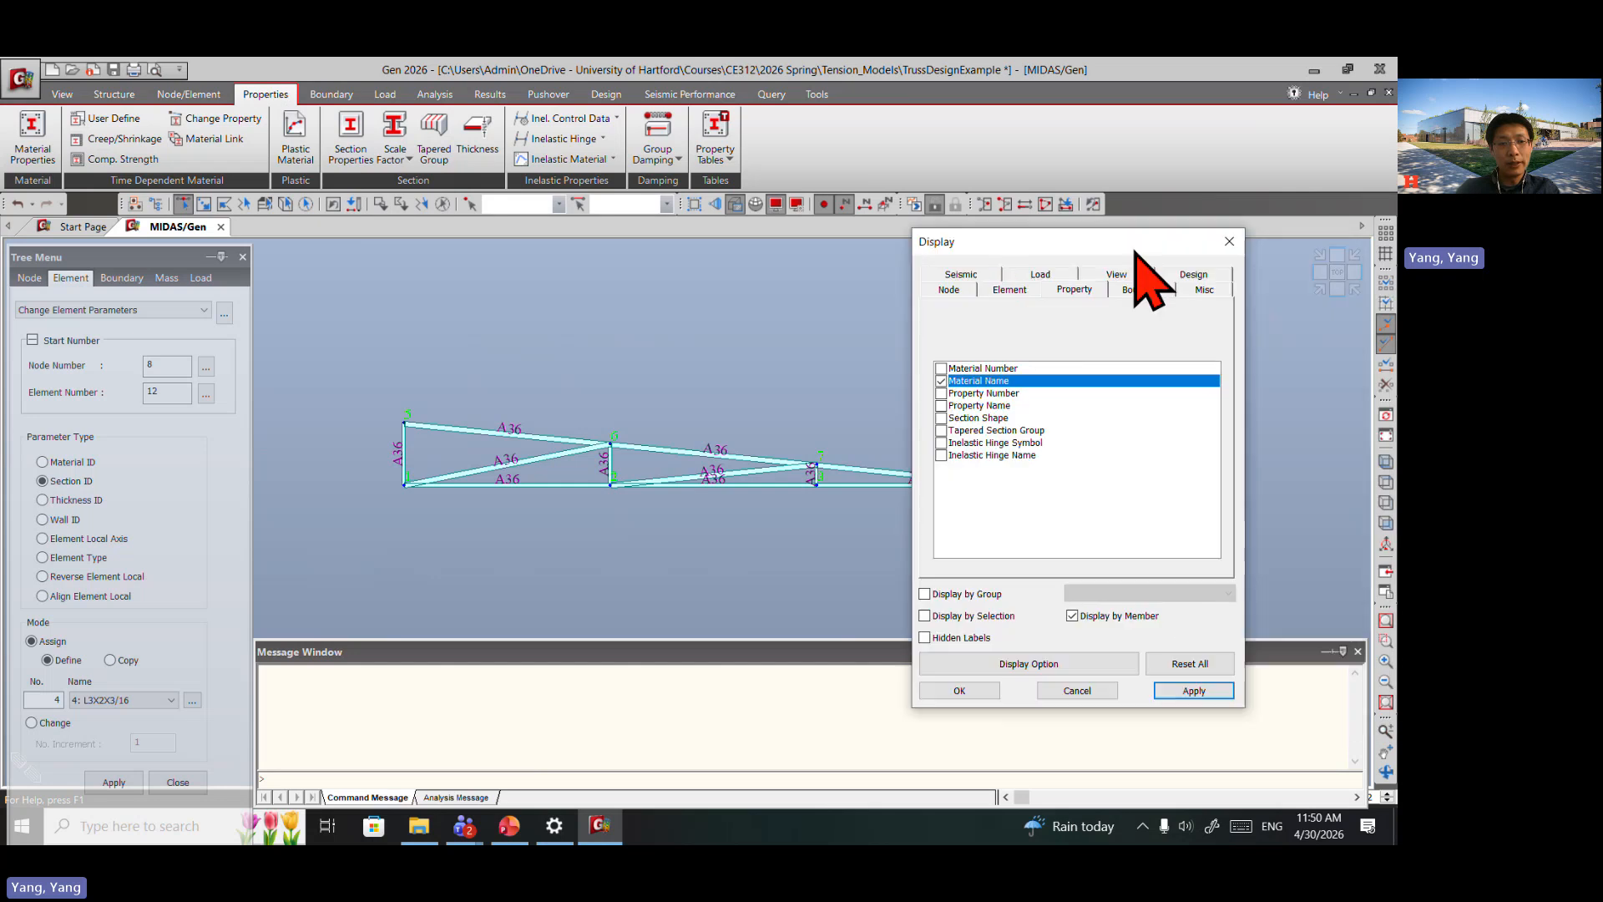
Step: Switch the member labels back from material names to property names and save the model
left_click(942, 406)
left_click(969, 689)
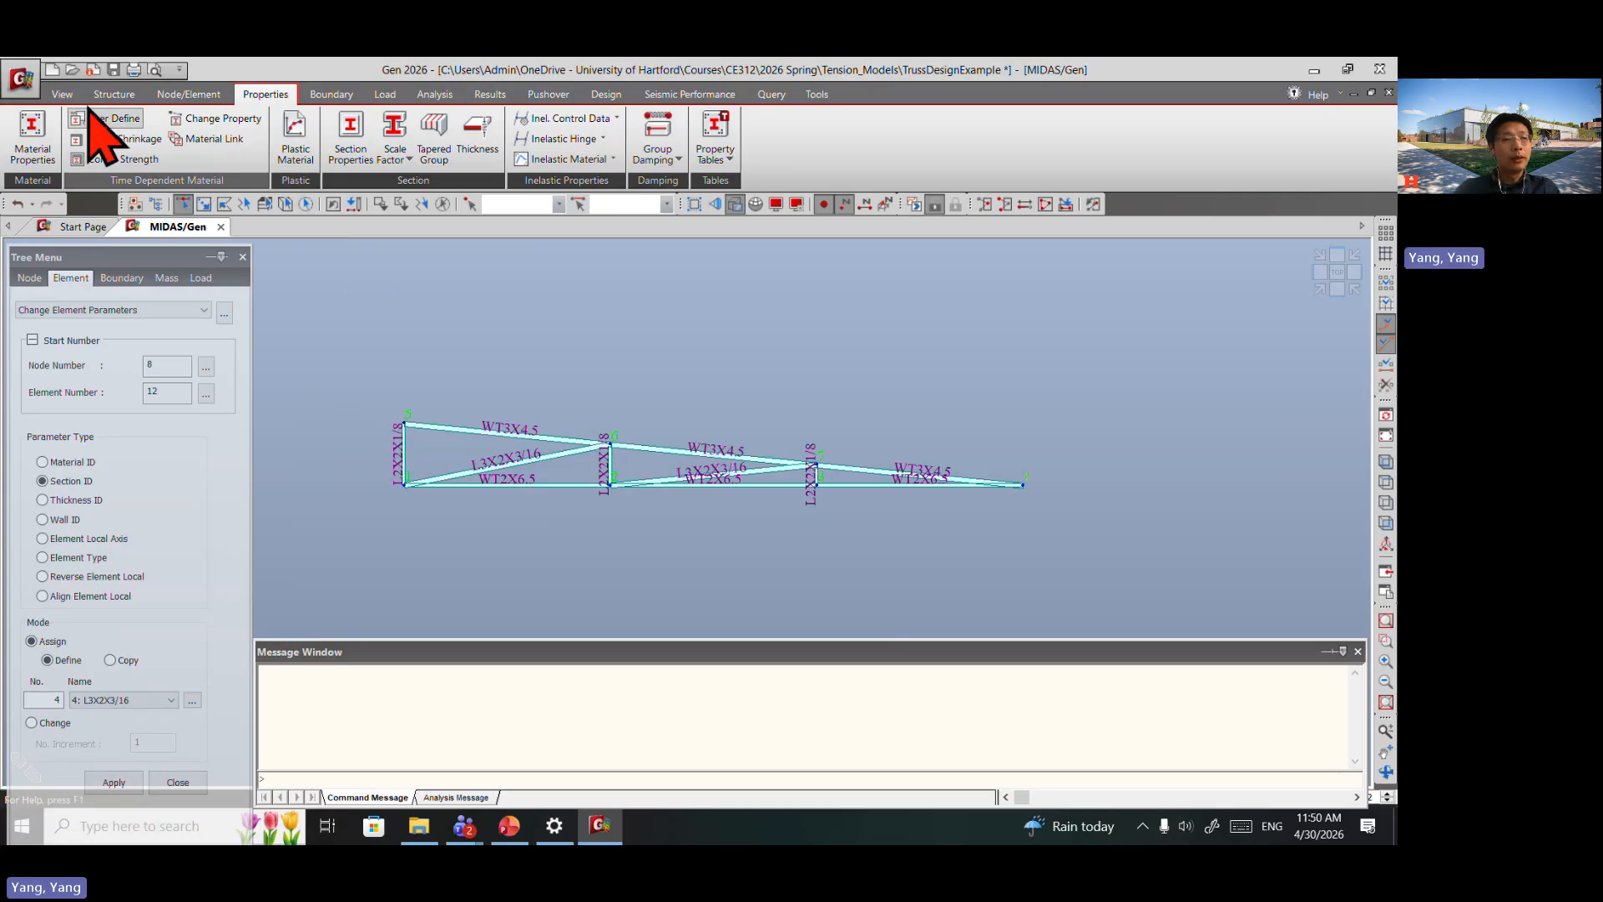
left_click(114, 70)
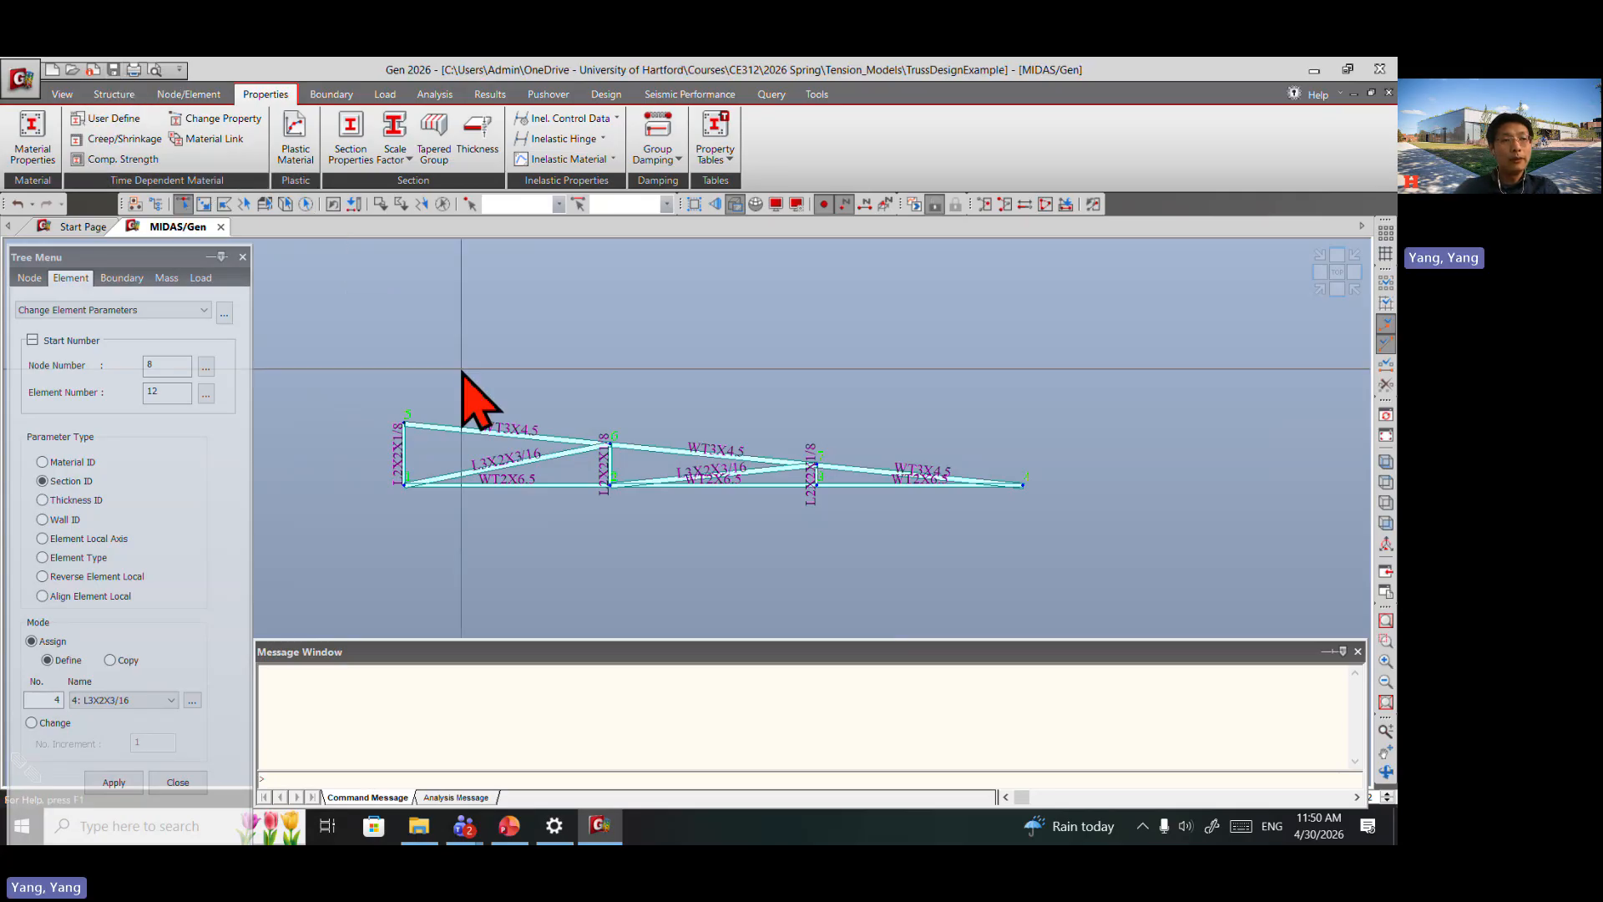
Step: Examine the truss in isometric view, sized so that the whole frame fits in the model window
left_click(346, 96)
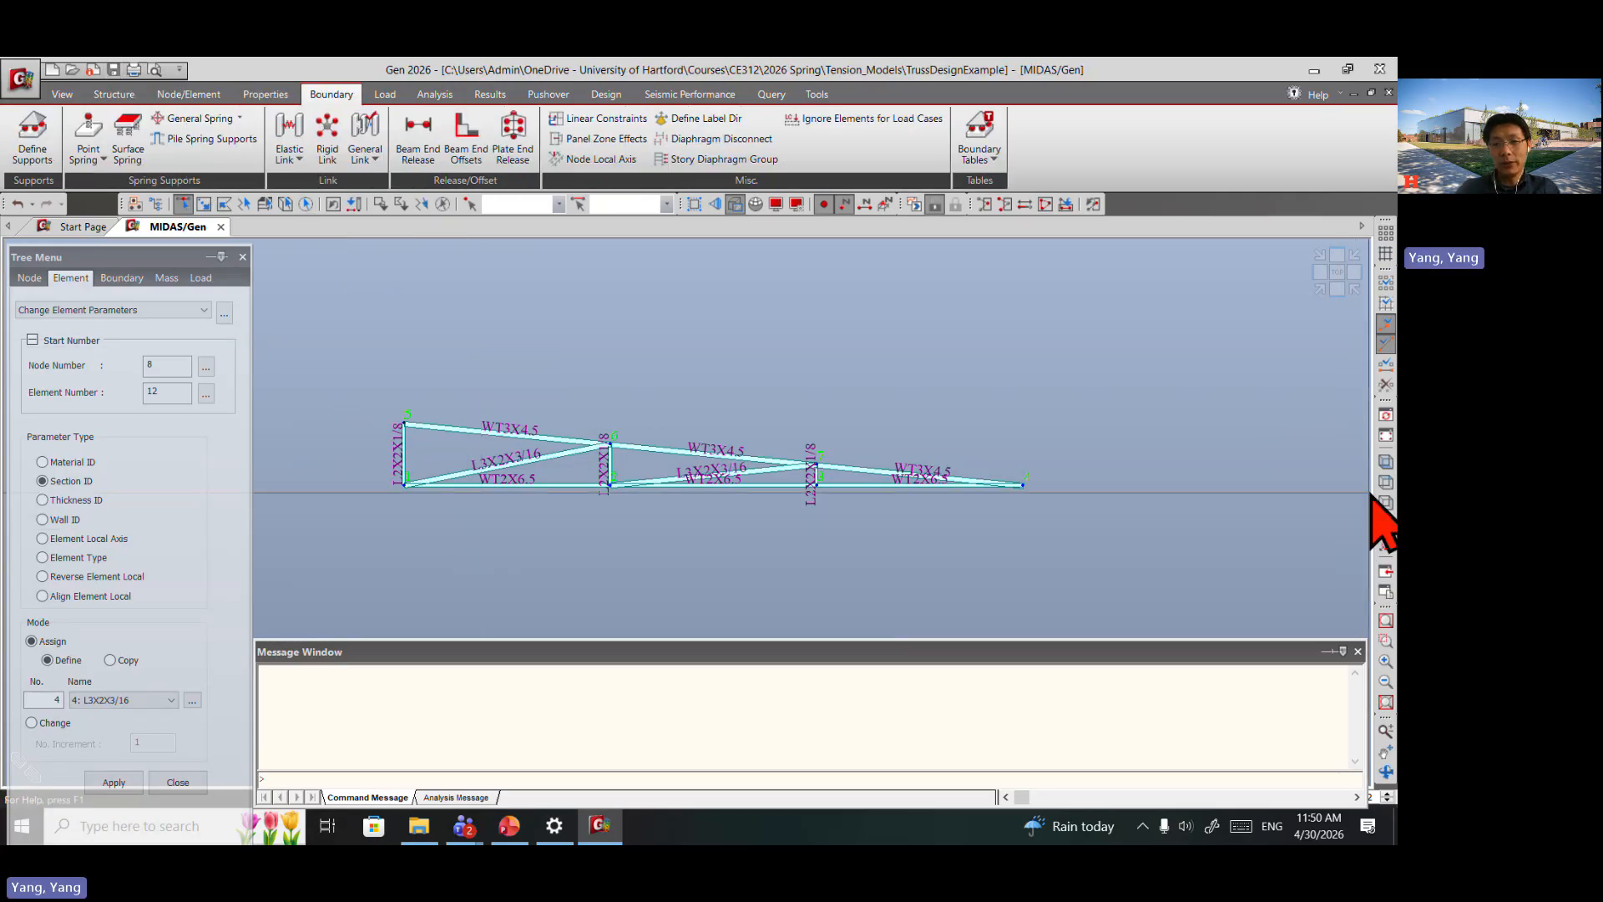
left_click(1386, 464)
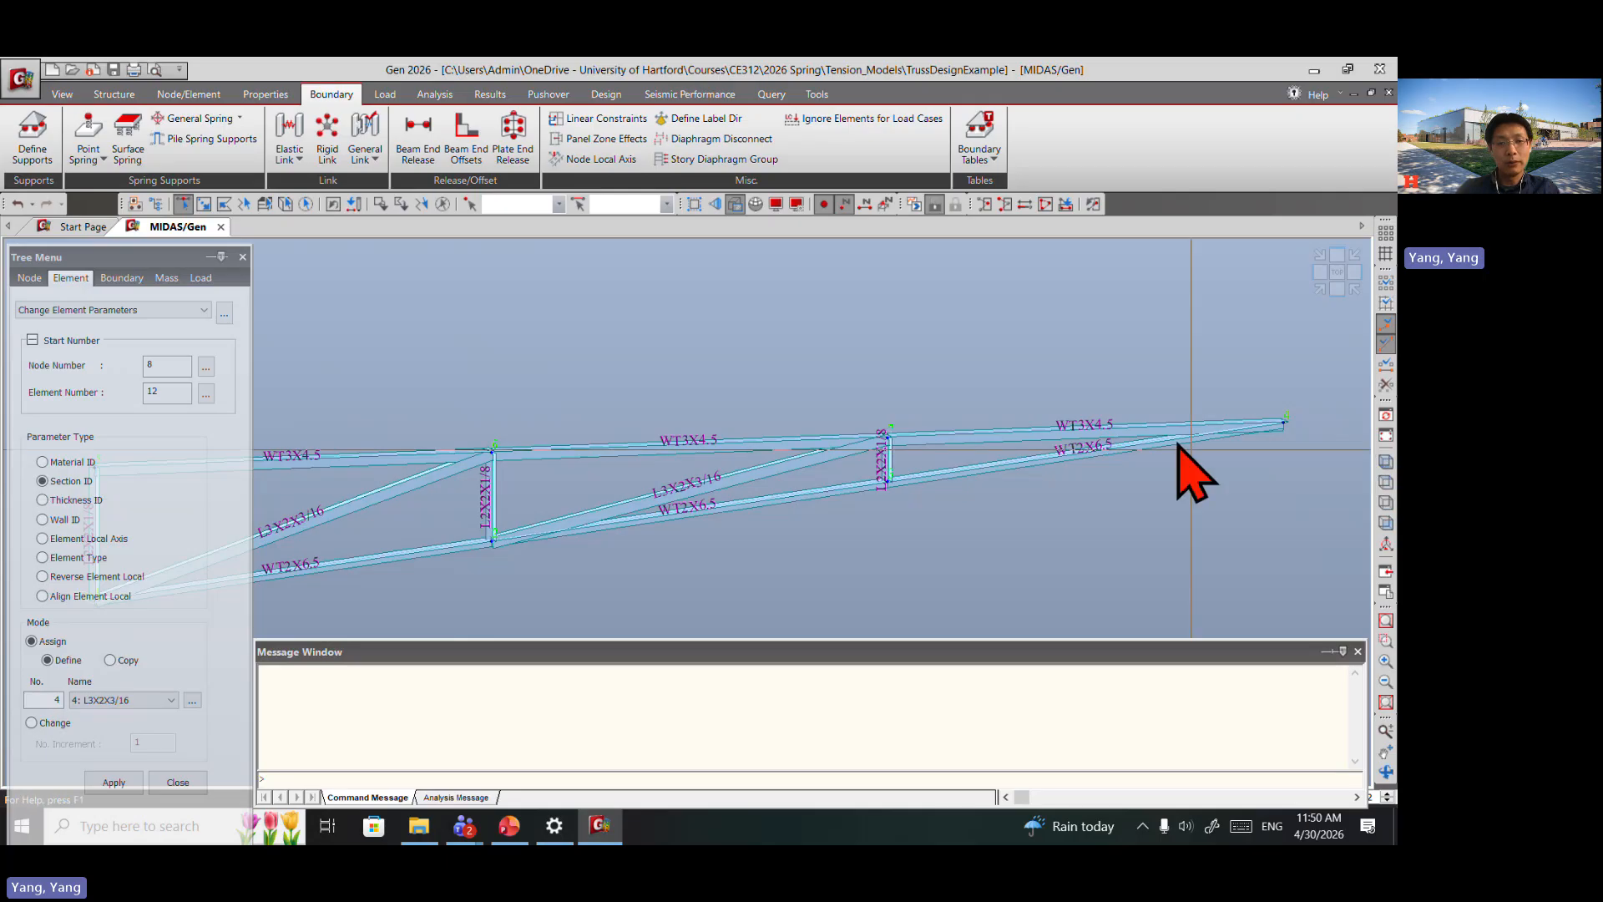
scroll(1236, 493, "down", 5)
scroll(1036, 491, "down", 5)
scroll(1074, 499, "up", 1)
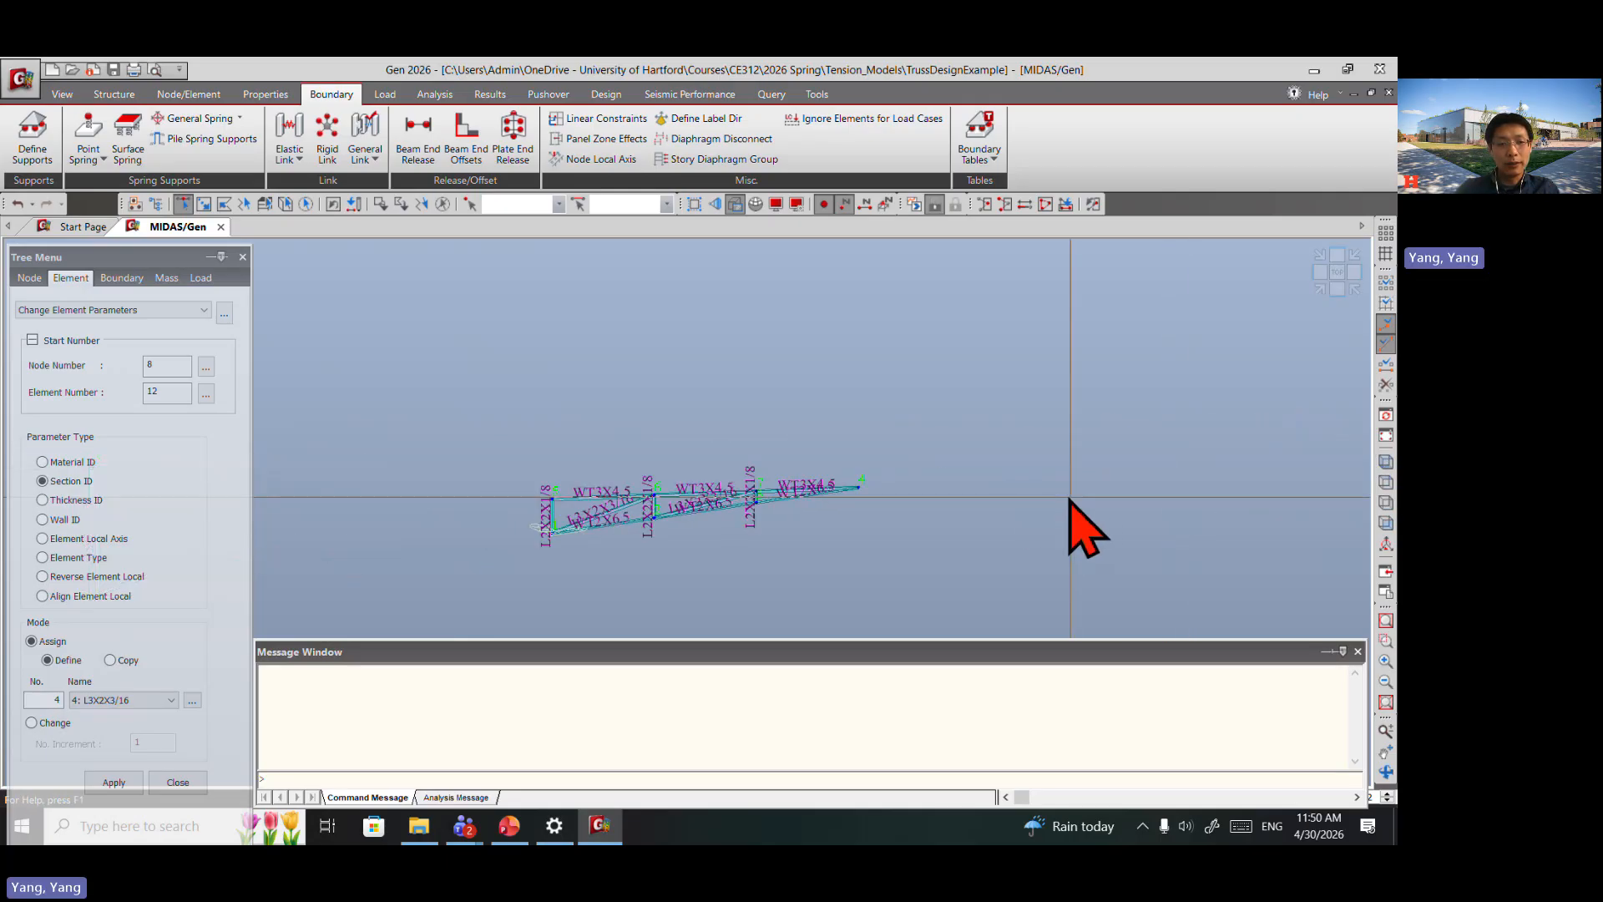
middle_click_drag(844, 511, 901, 468)
scroll(690, 501, "up", 4)
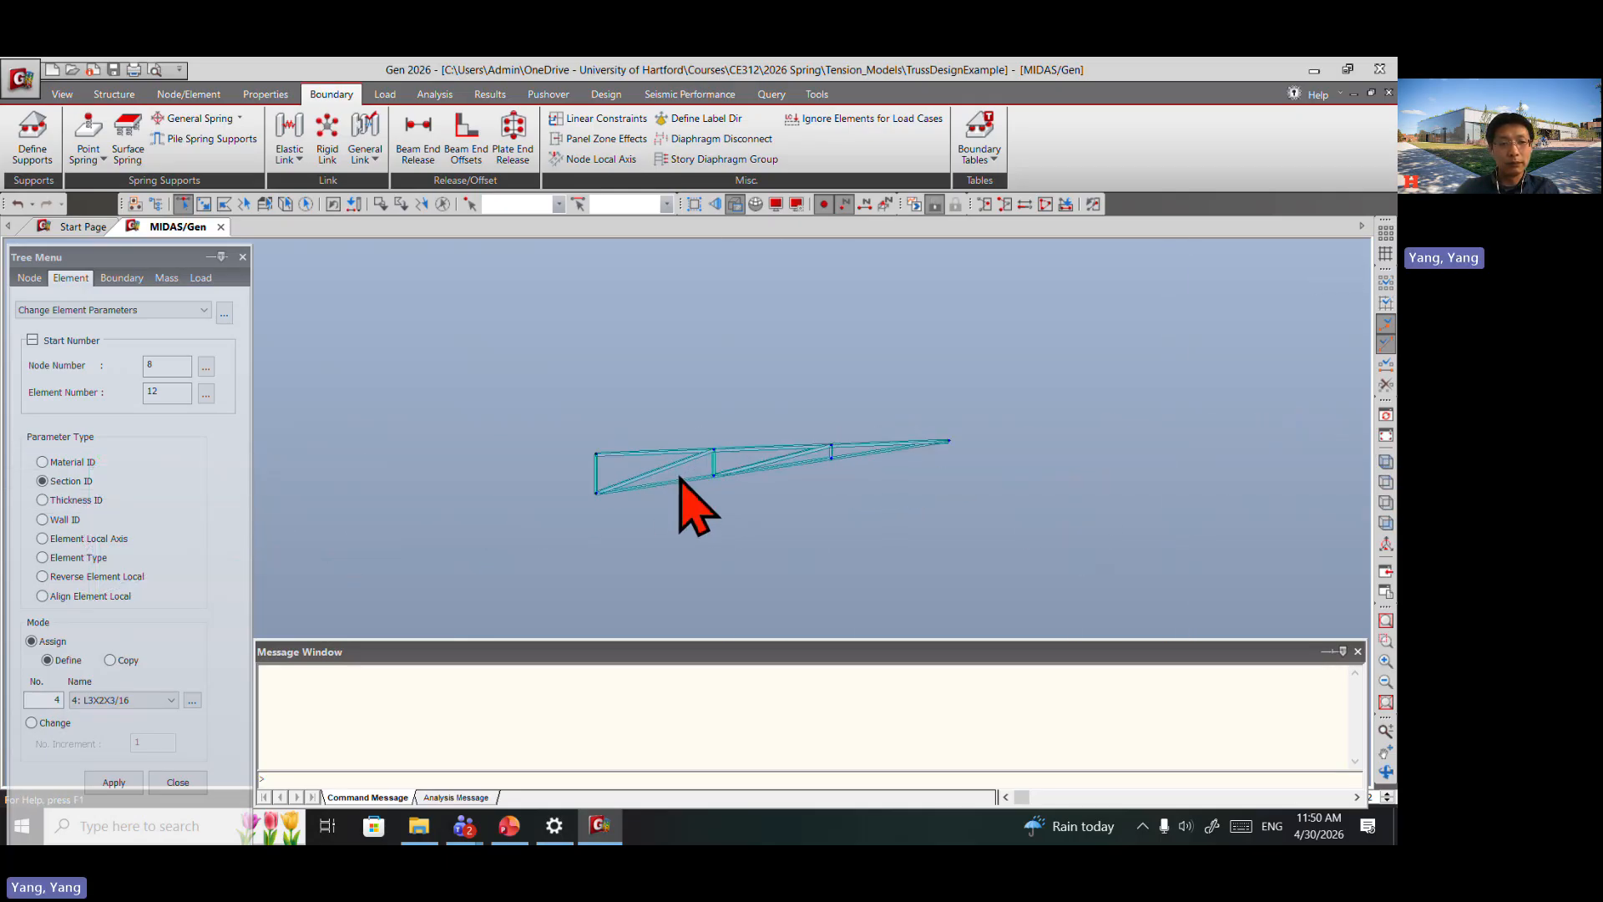
scroll(735, 483, "up", 2)
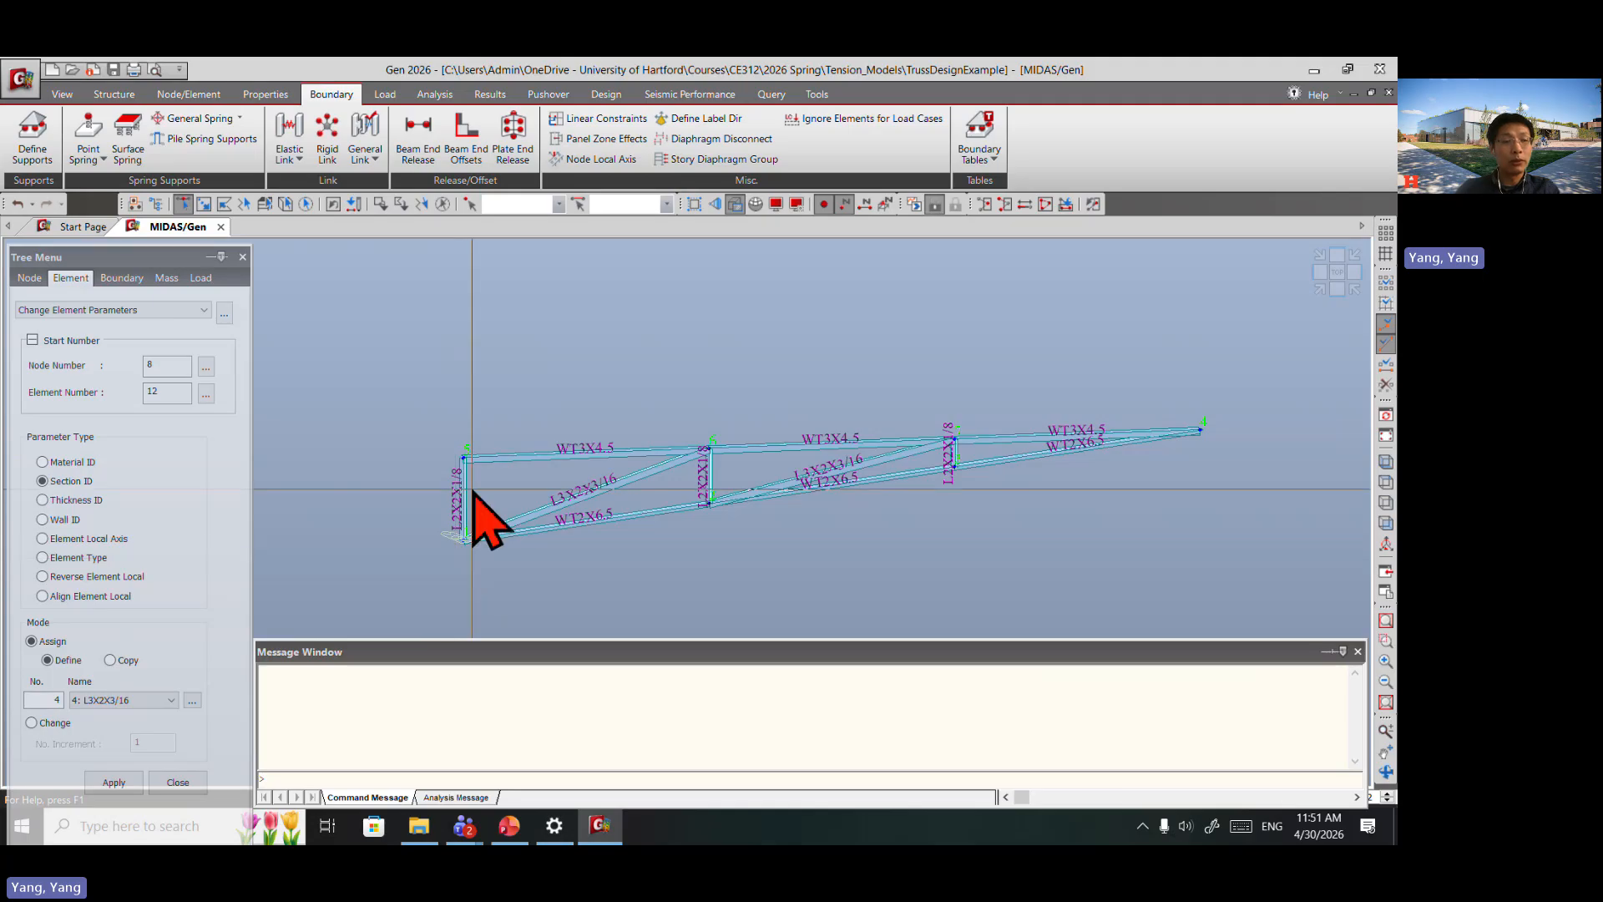
Step: Add supports restraining Dx, Dy, Rx and Rz at the upper and lower nodes of the truss's deep end
left_click(39, 142)
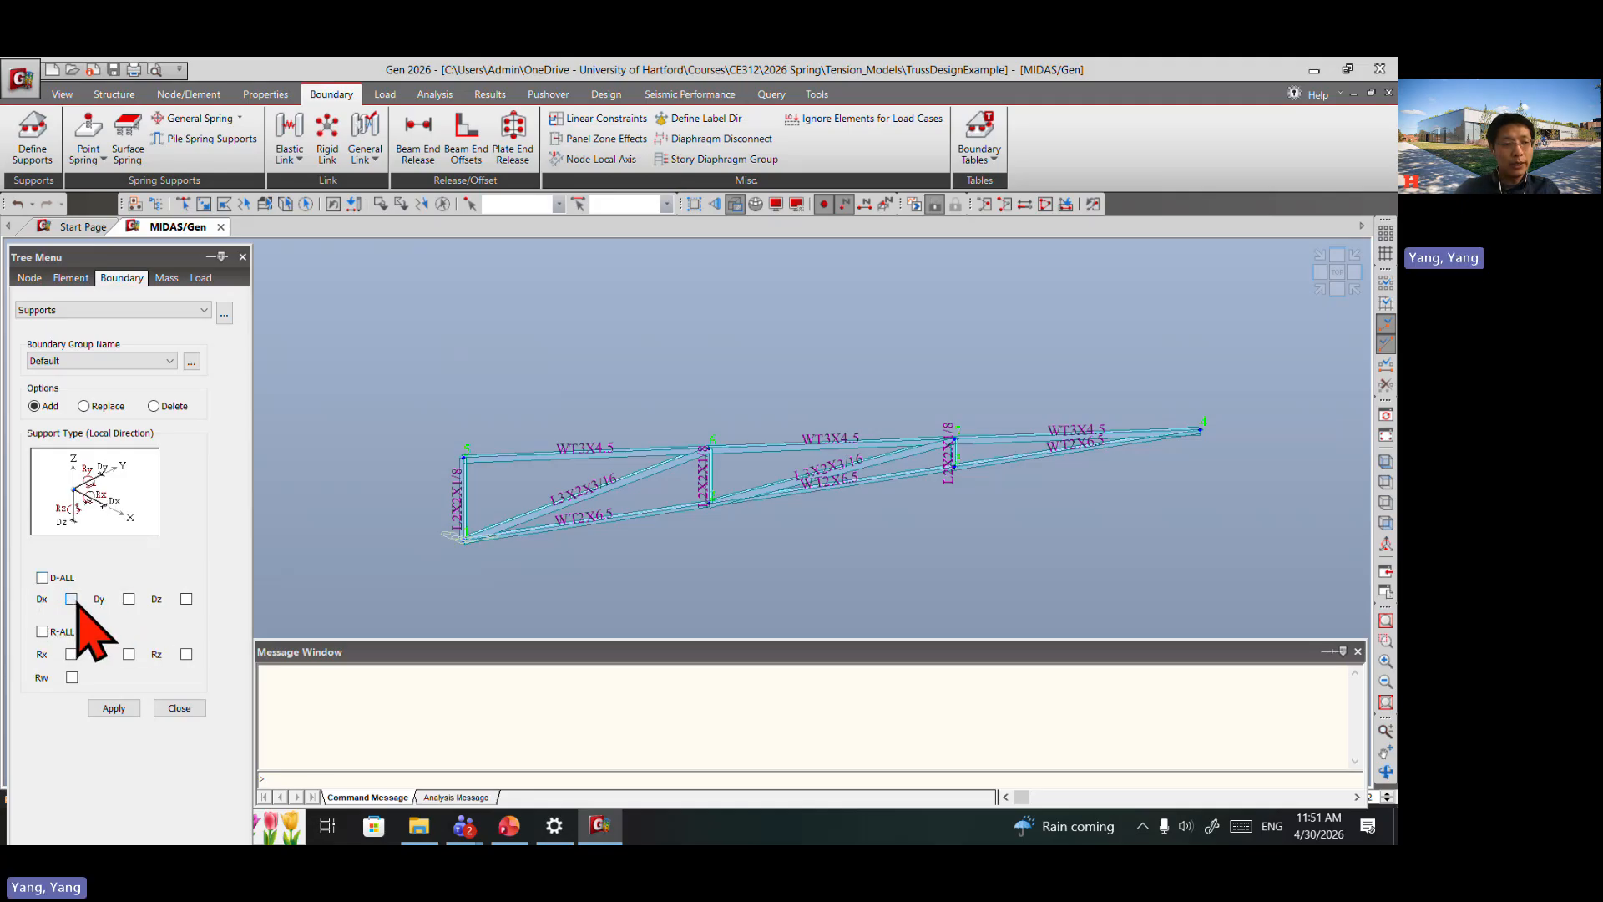
left_click(187, 599)
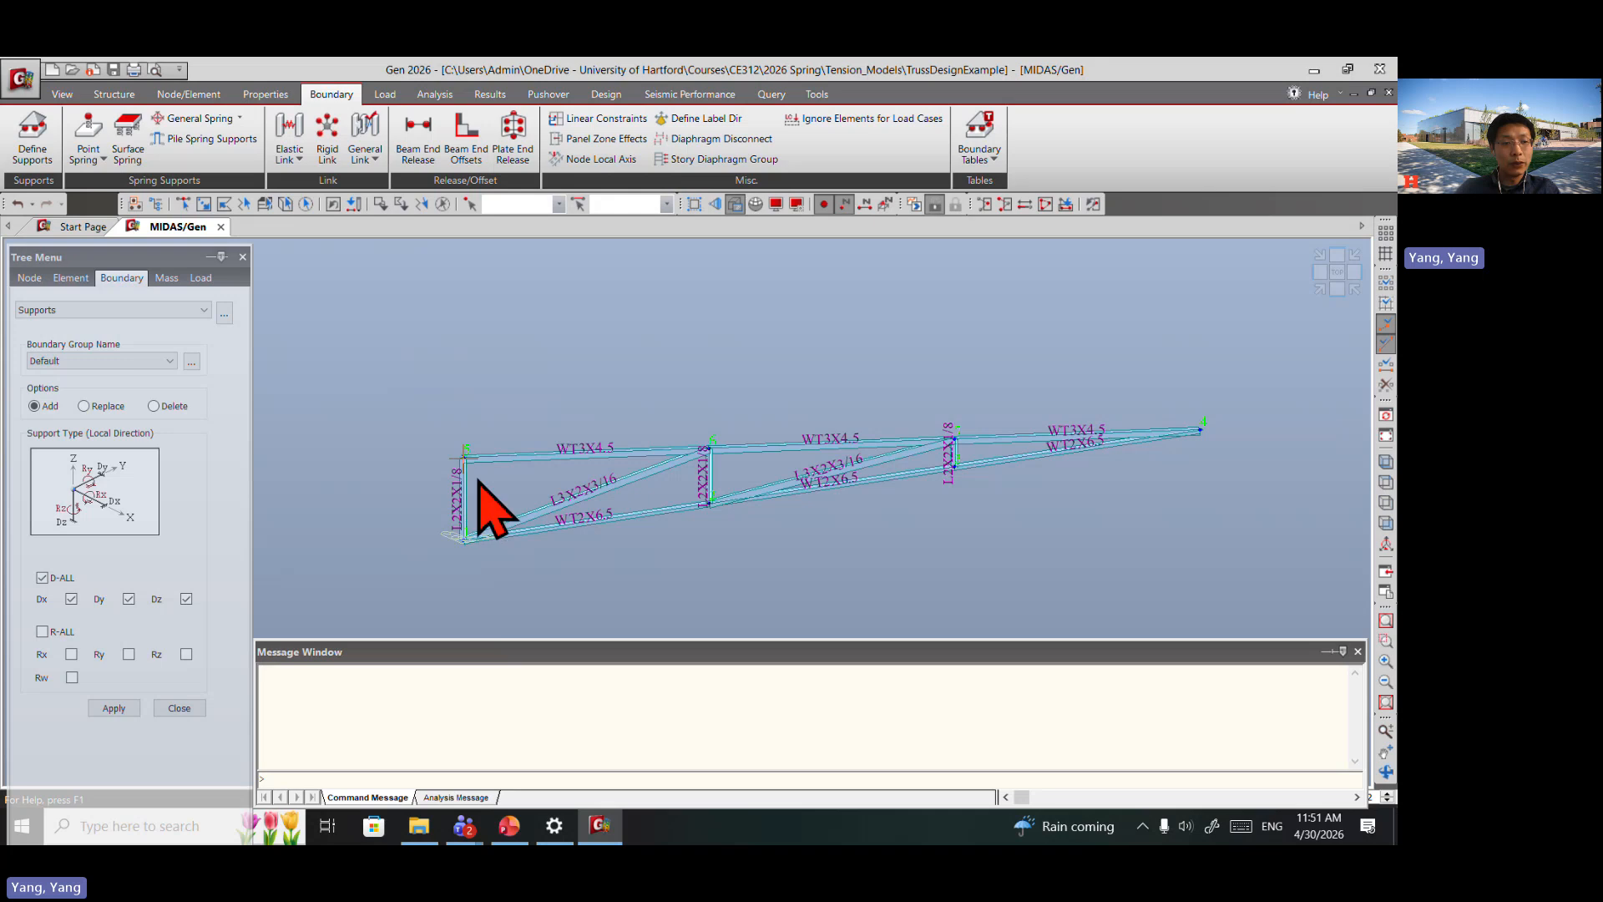
left_click(184, 204)
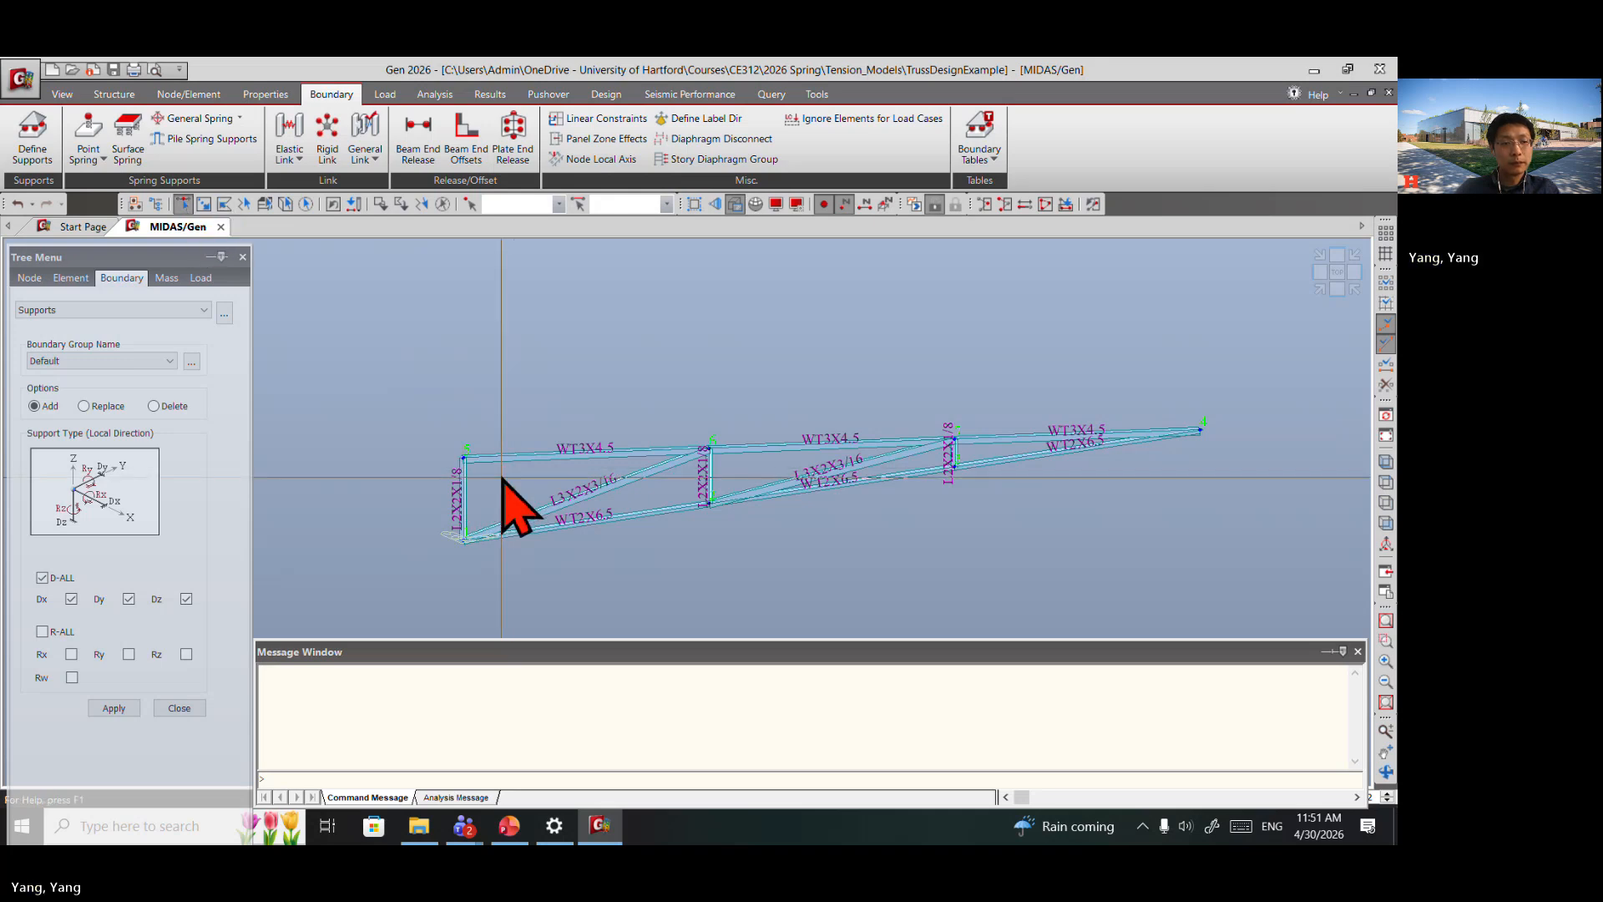
left_click(464, 460)
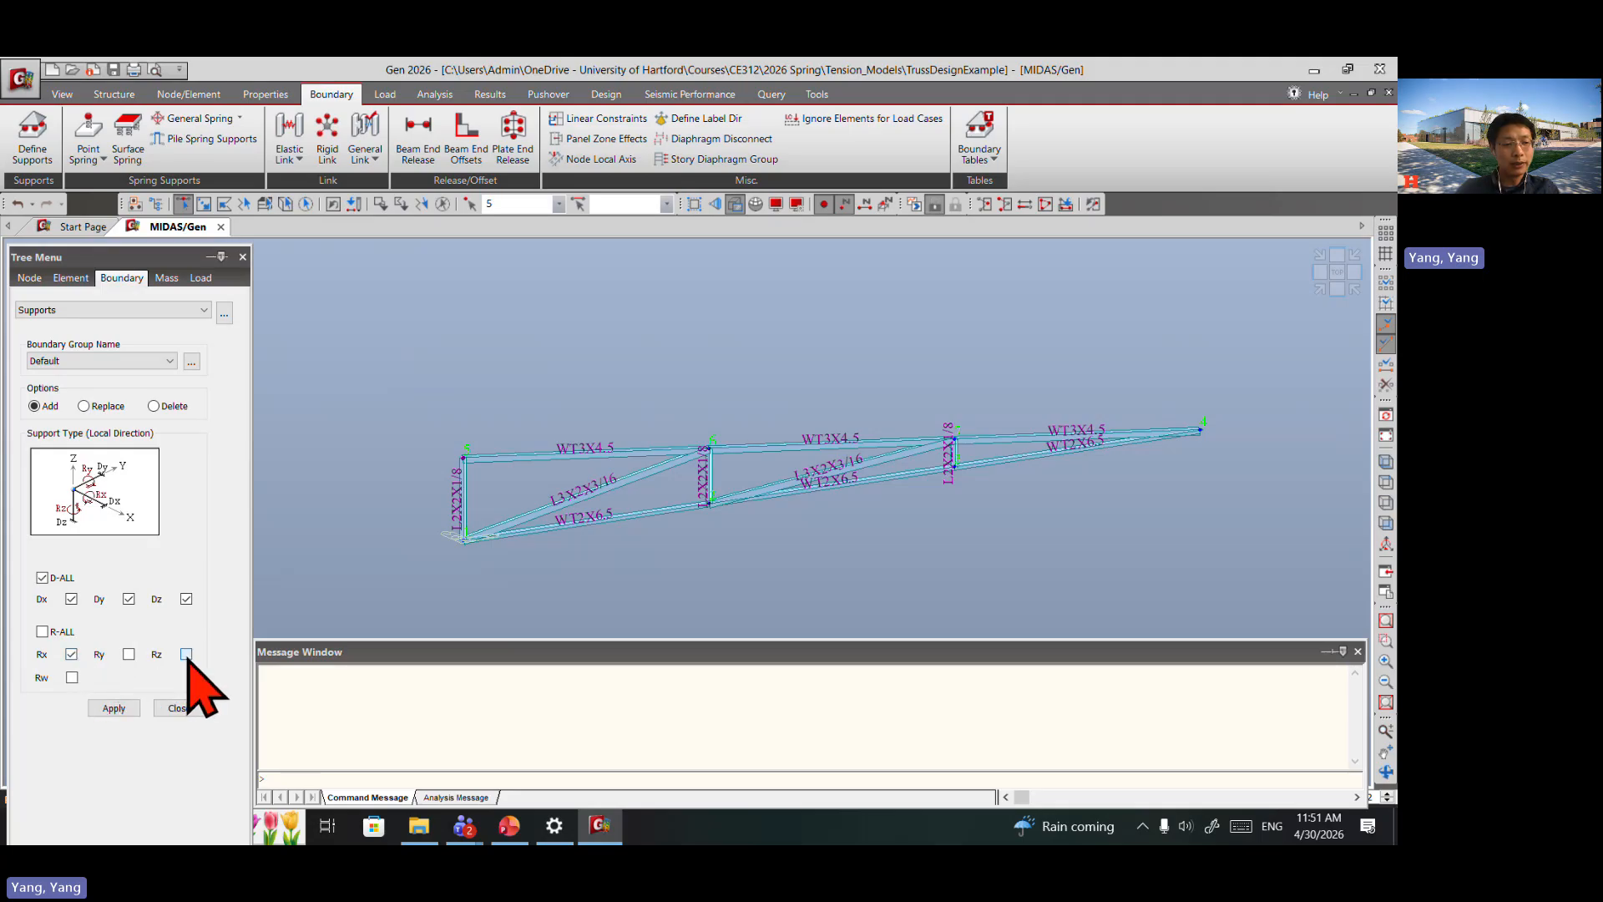
left_click(114, 709)
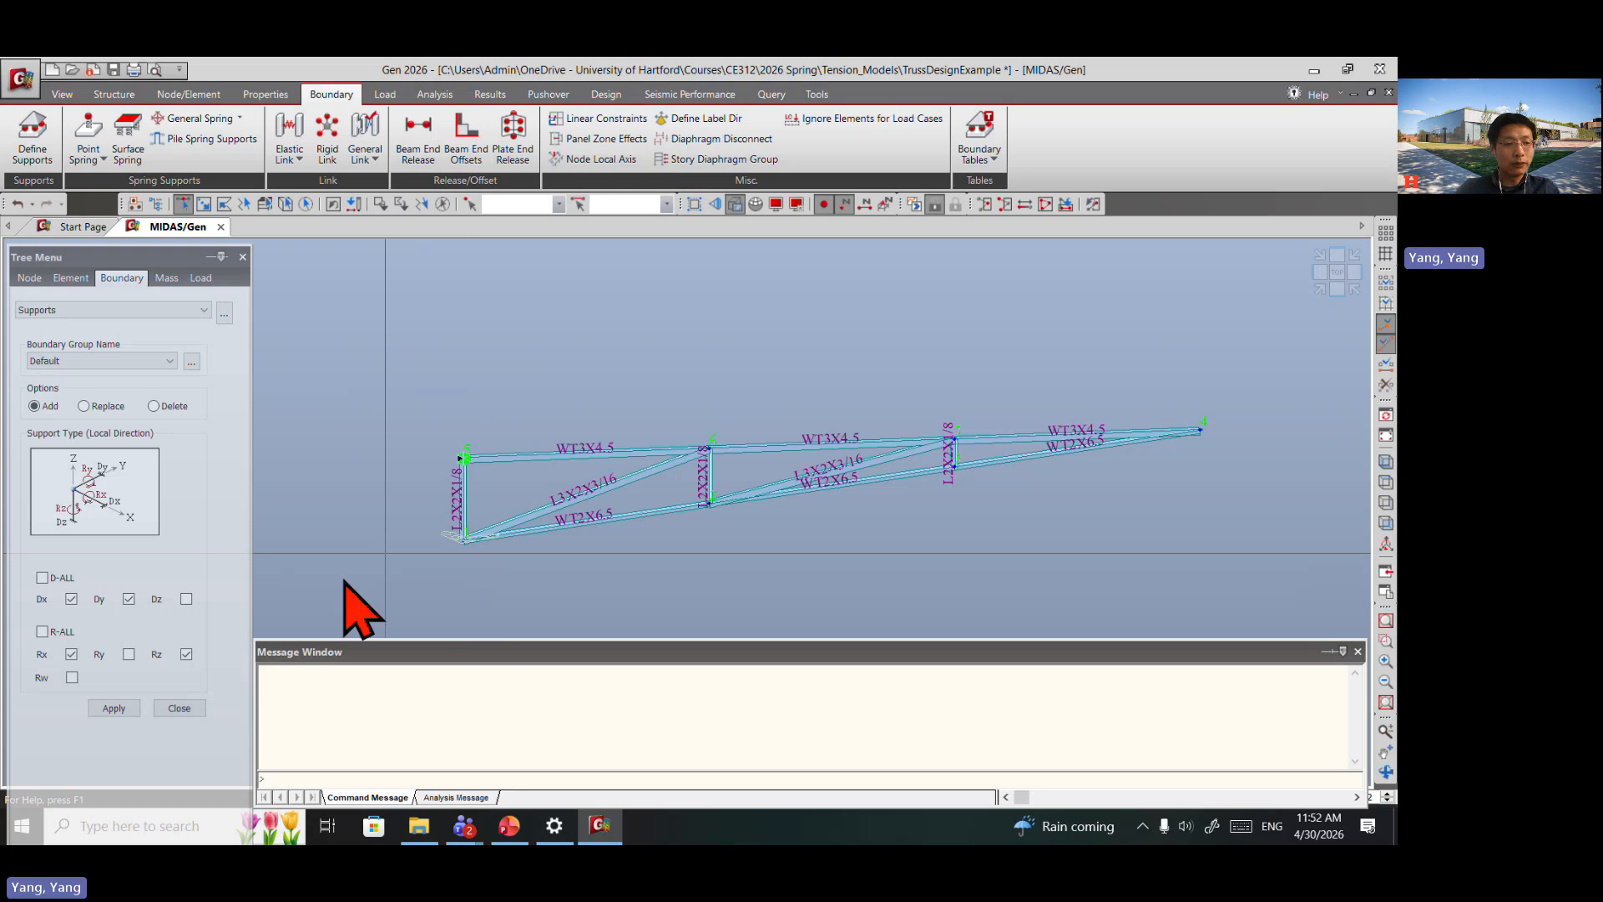
left_click(466, 542)
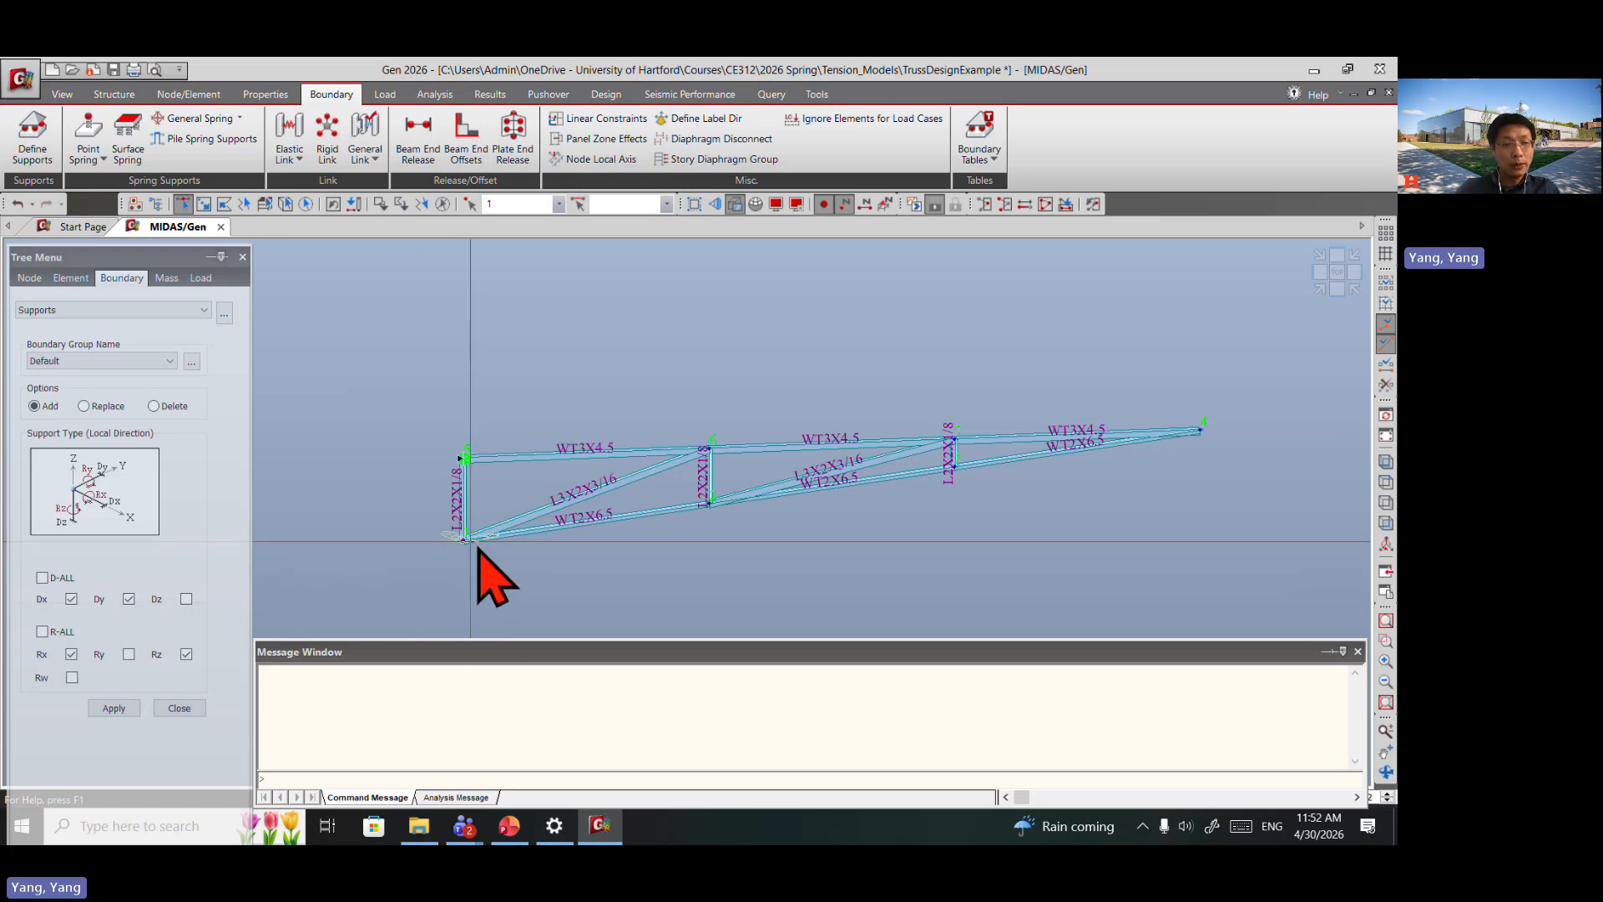
left_click(117, 709)
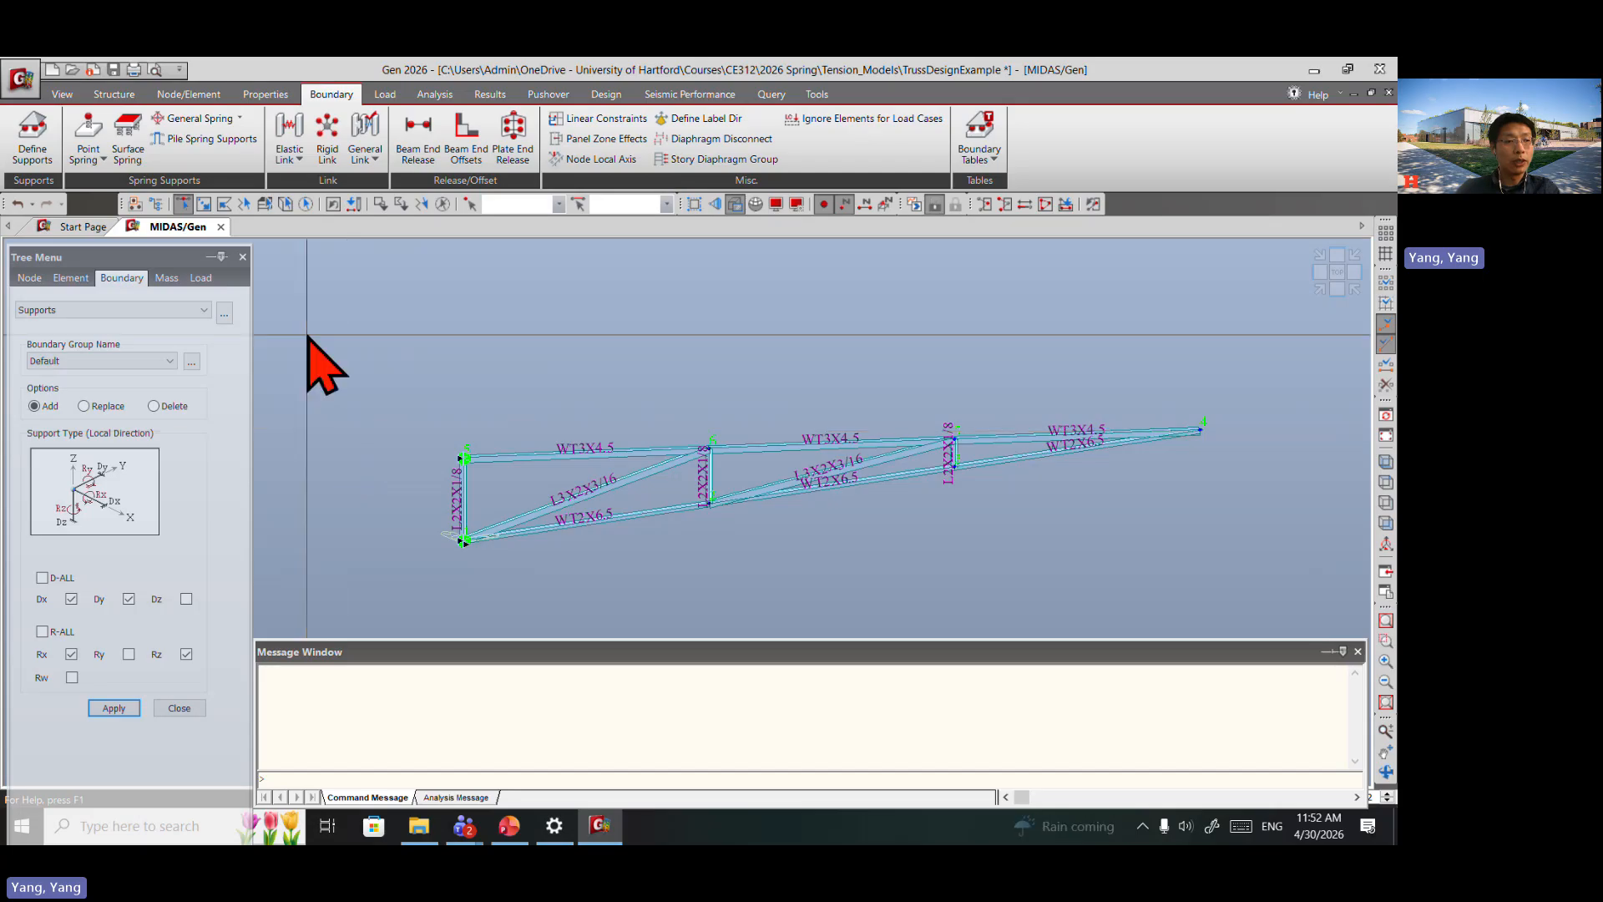
Step: Check the assigned restraints in the supports table and save the model
left_click(224, 314)
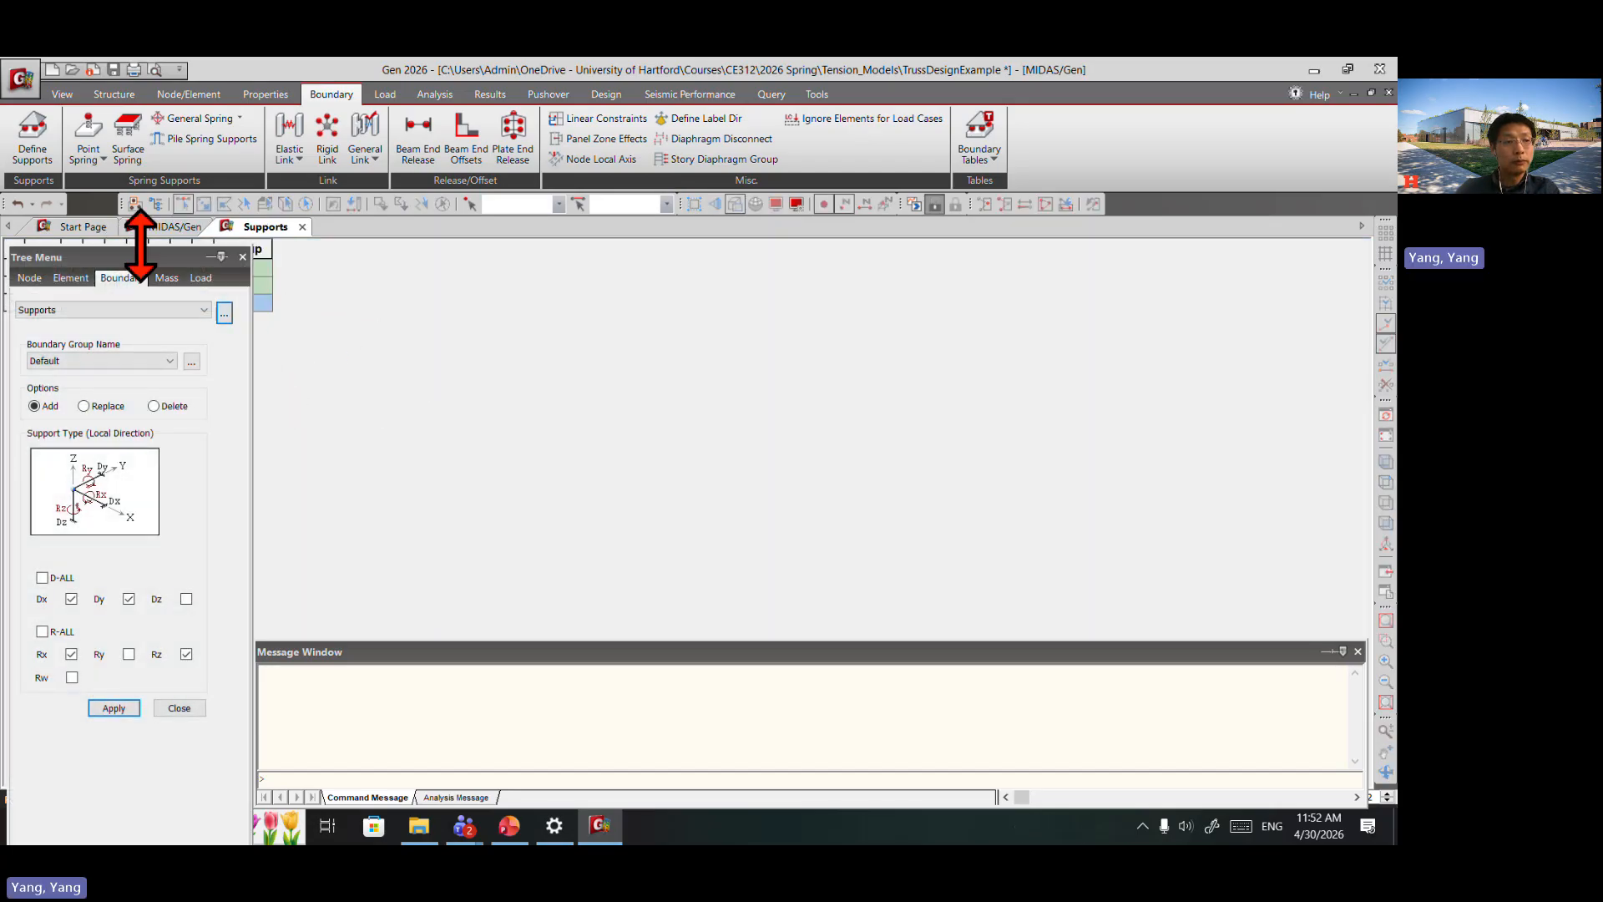
left_click_drag(154, 258, 485, 281)
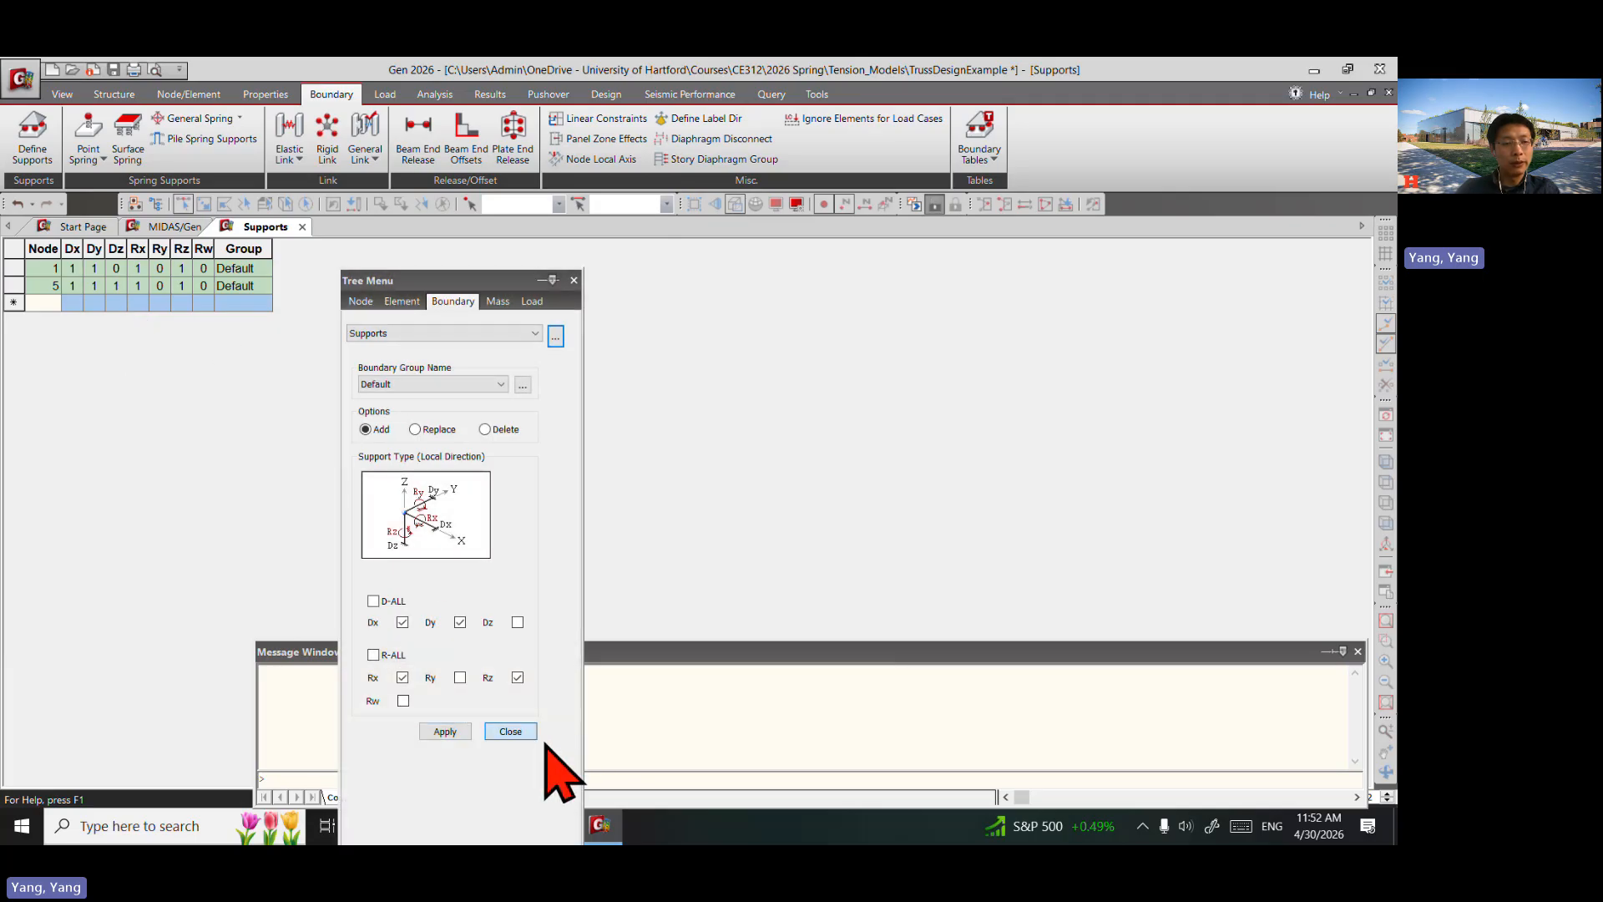
left_click(511, 731)
left_click_drag(482, 304, 163, 235)
left_click(171, 226)
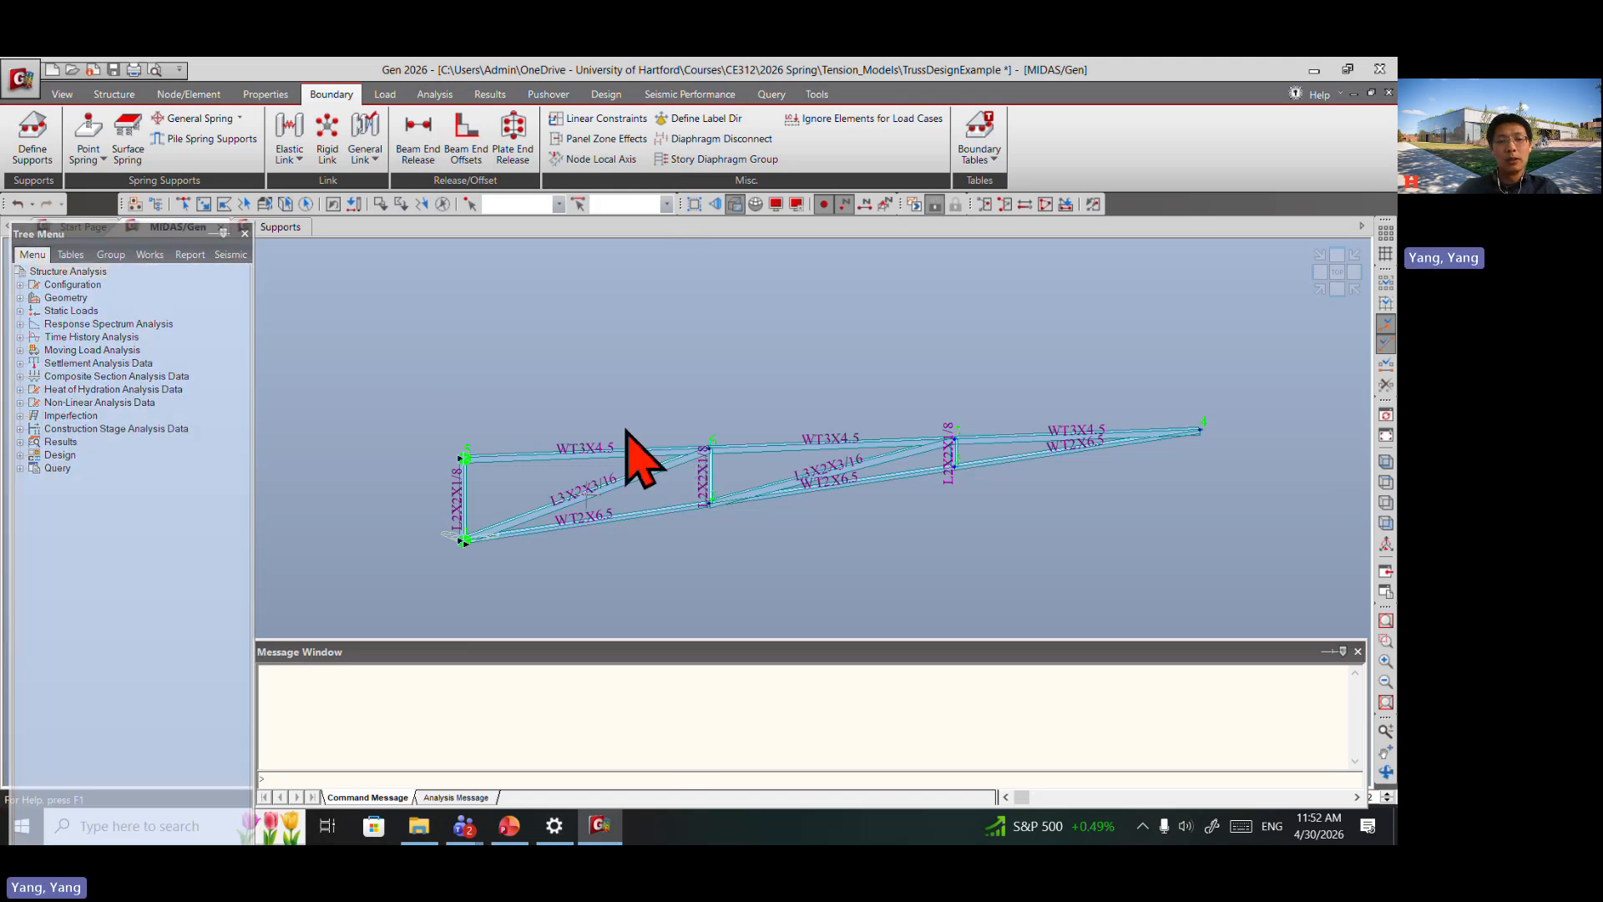
left_click(113, 70)
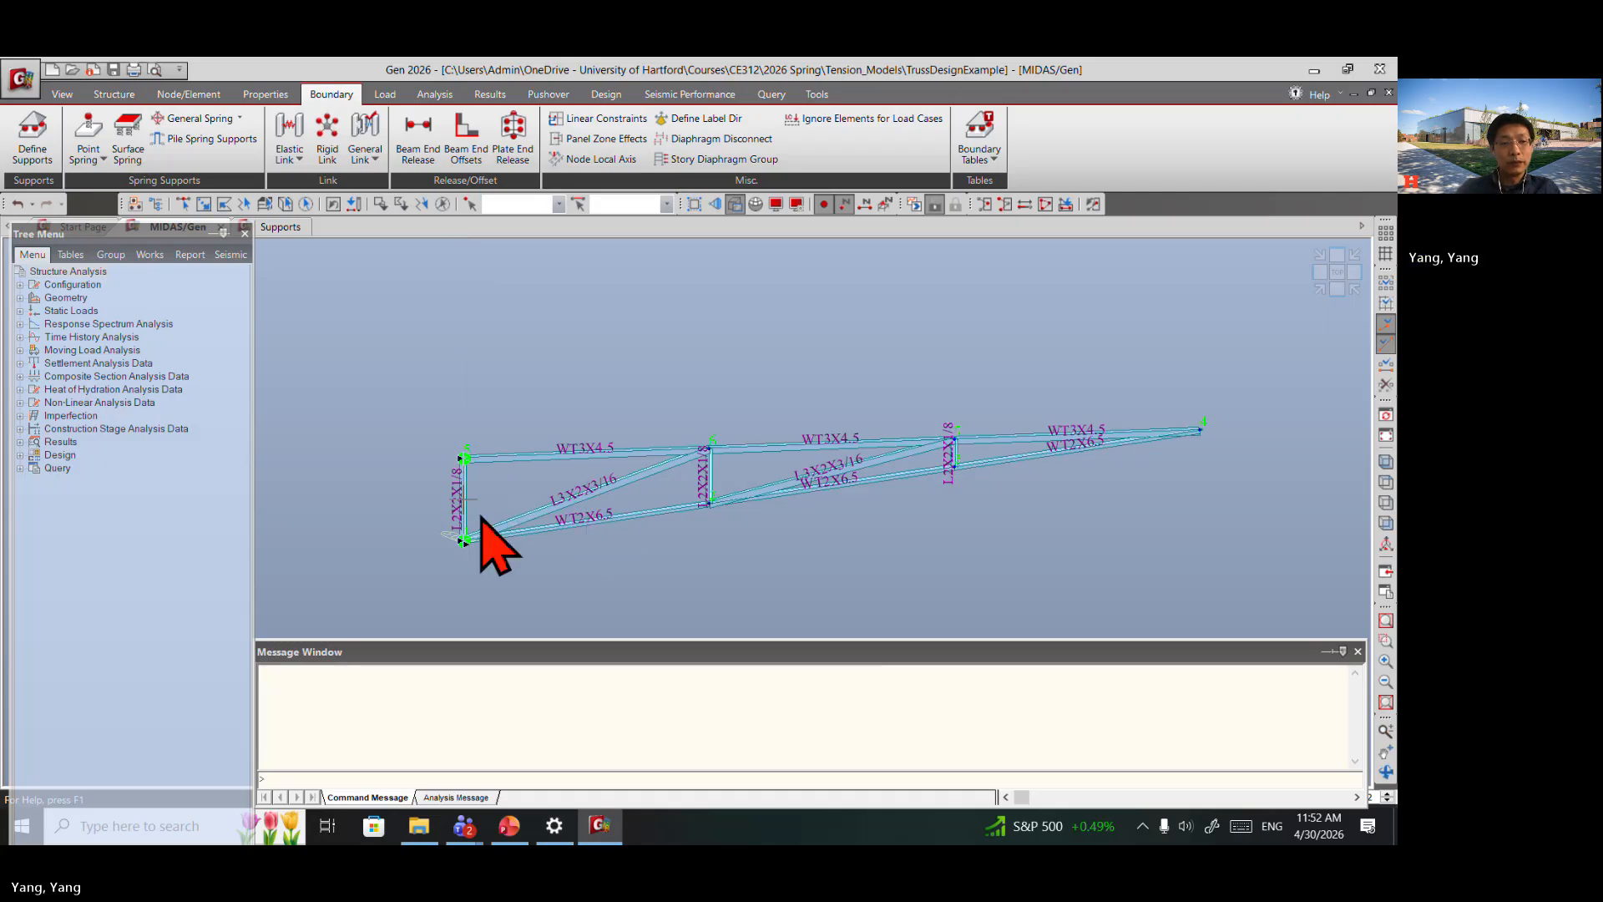
Step: Create a static load case named DL with type Dead Load (D)
left_click(385, 94)
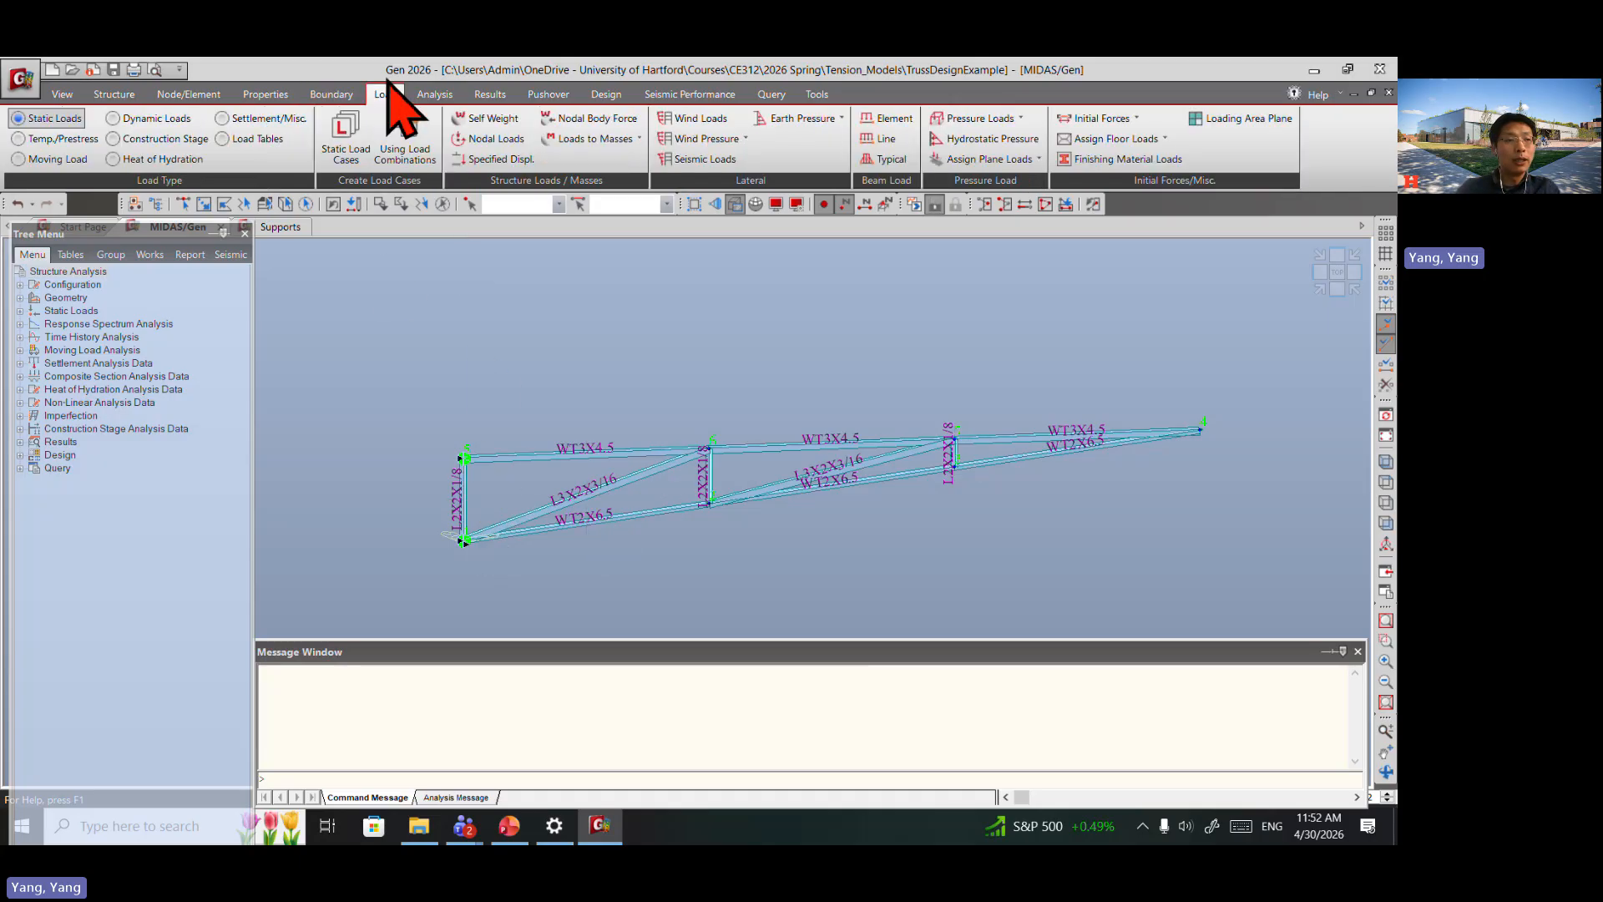
left_click(346, 137)
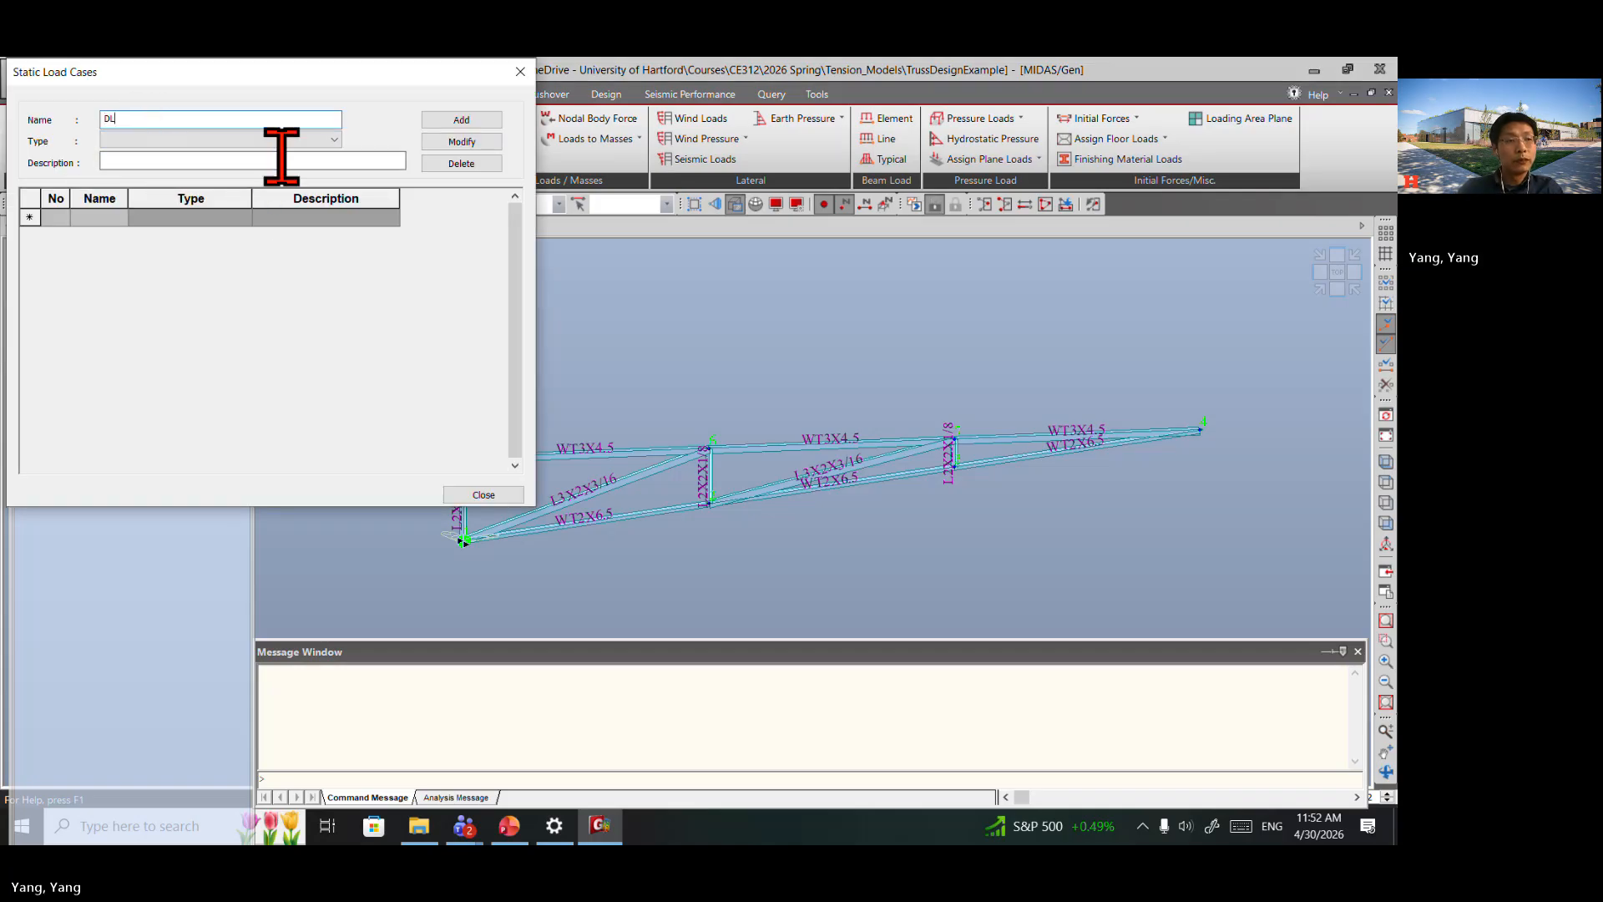
left_click(305, 141)
left_click(225, 167)
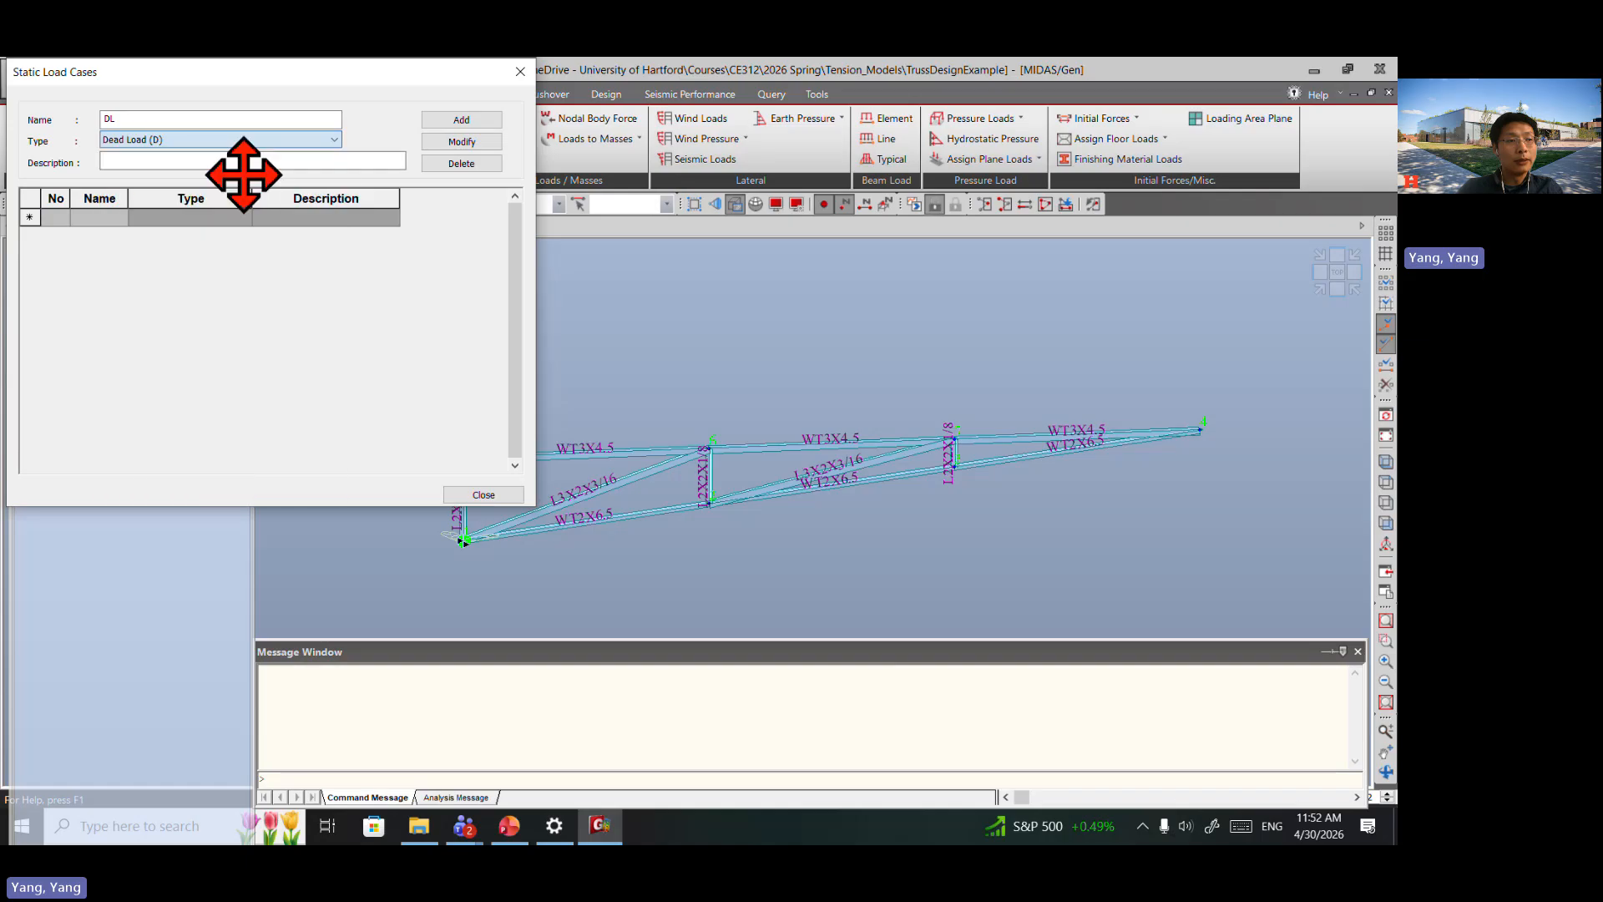
left_click(451, 119)
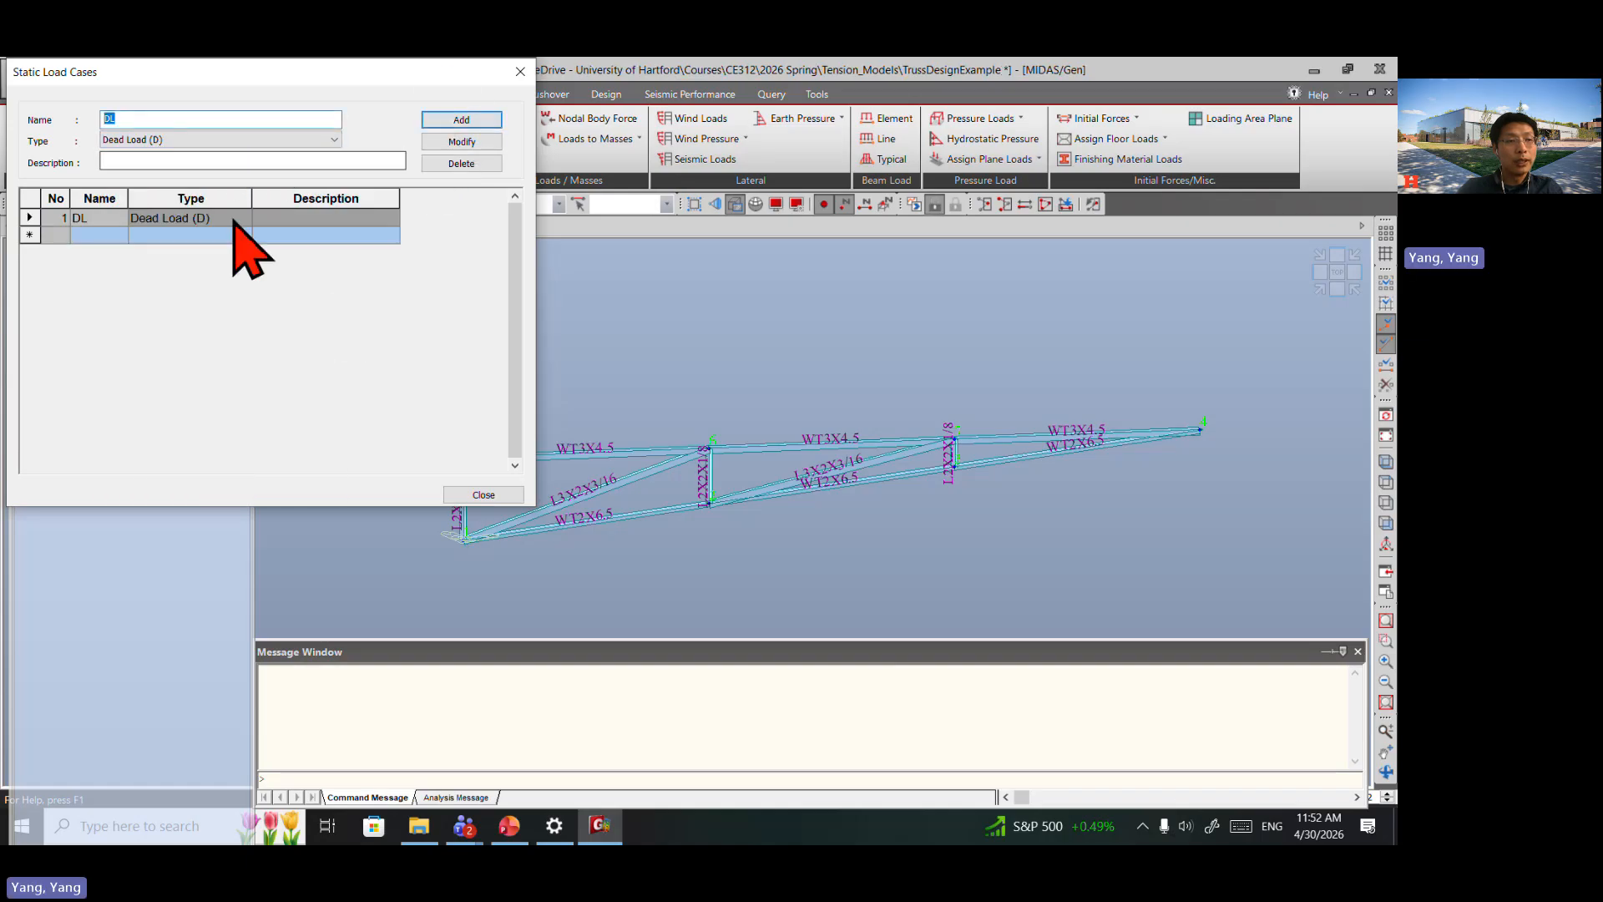
Step: Add a static load case named SL with type Snow Load (S) and finish defining load cases
left_click(159, 140)
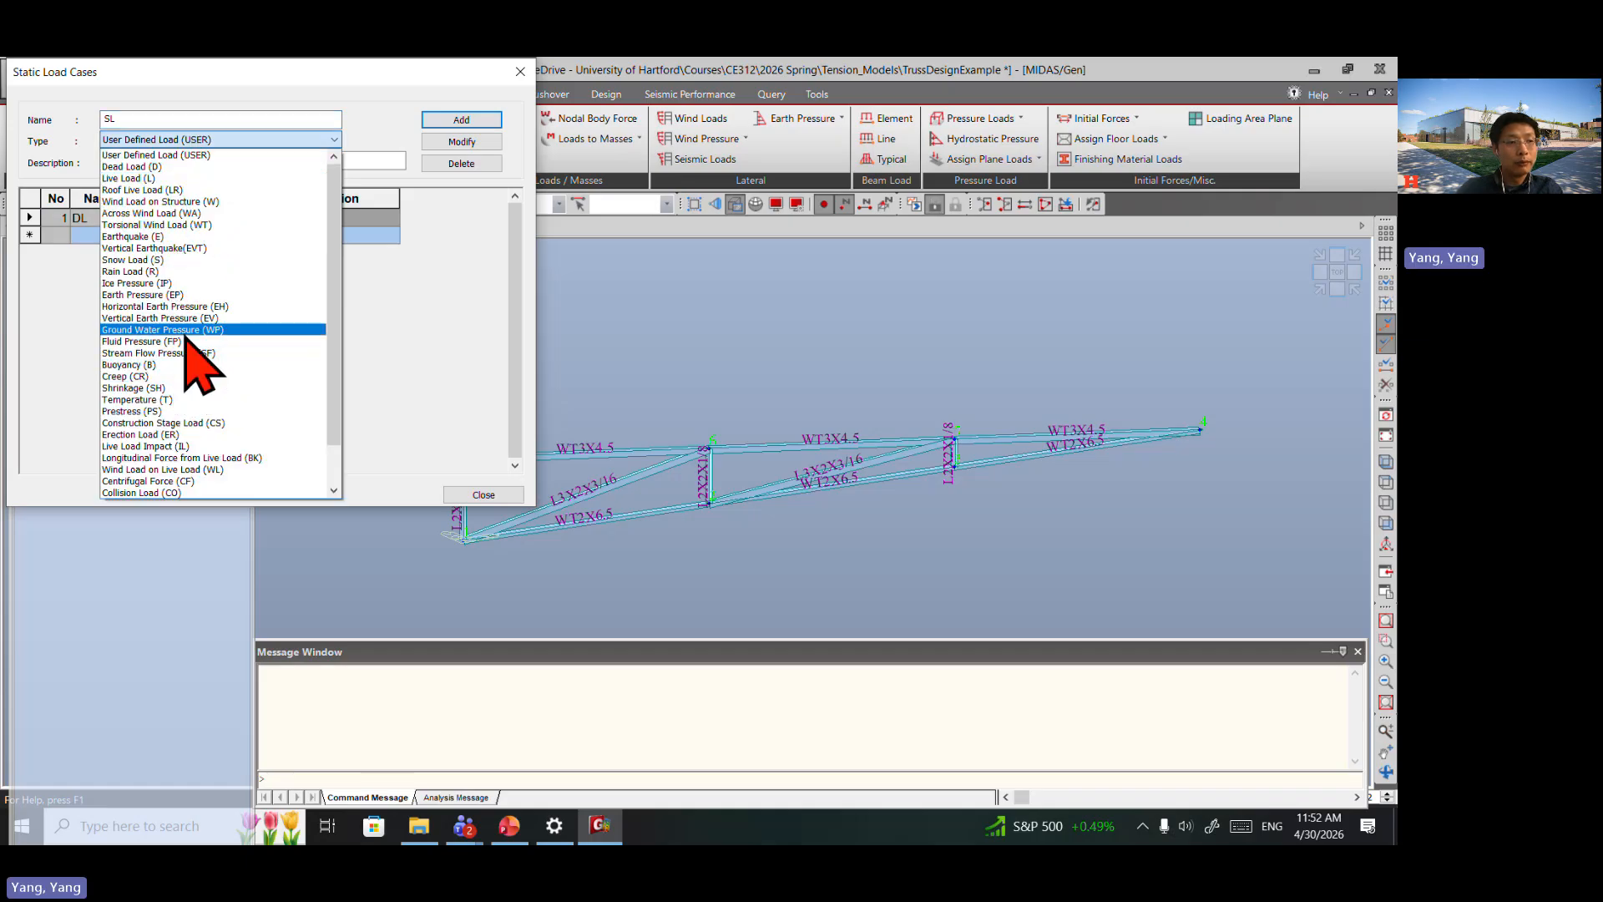
scroll(203, 384, "down", 2)
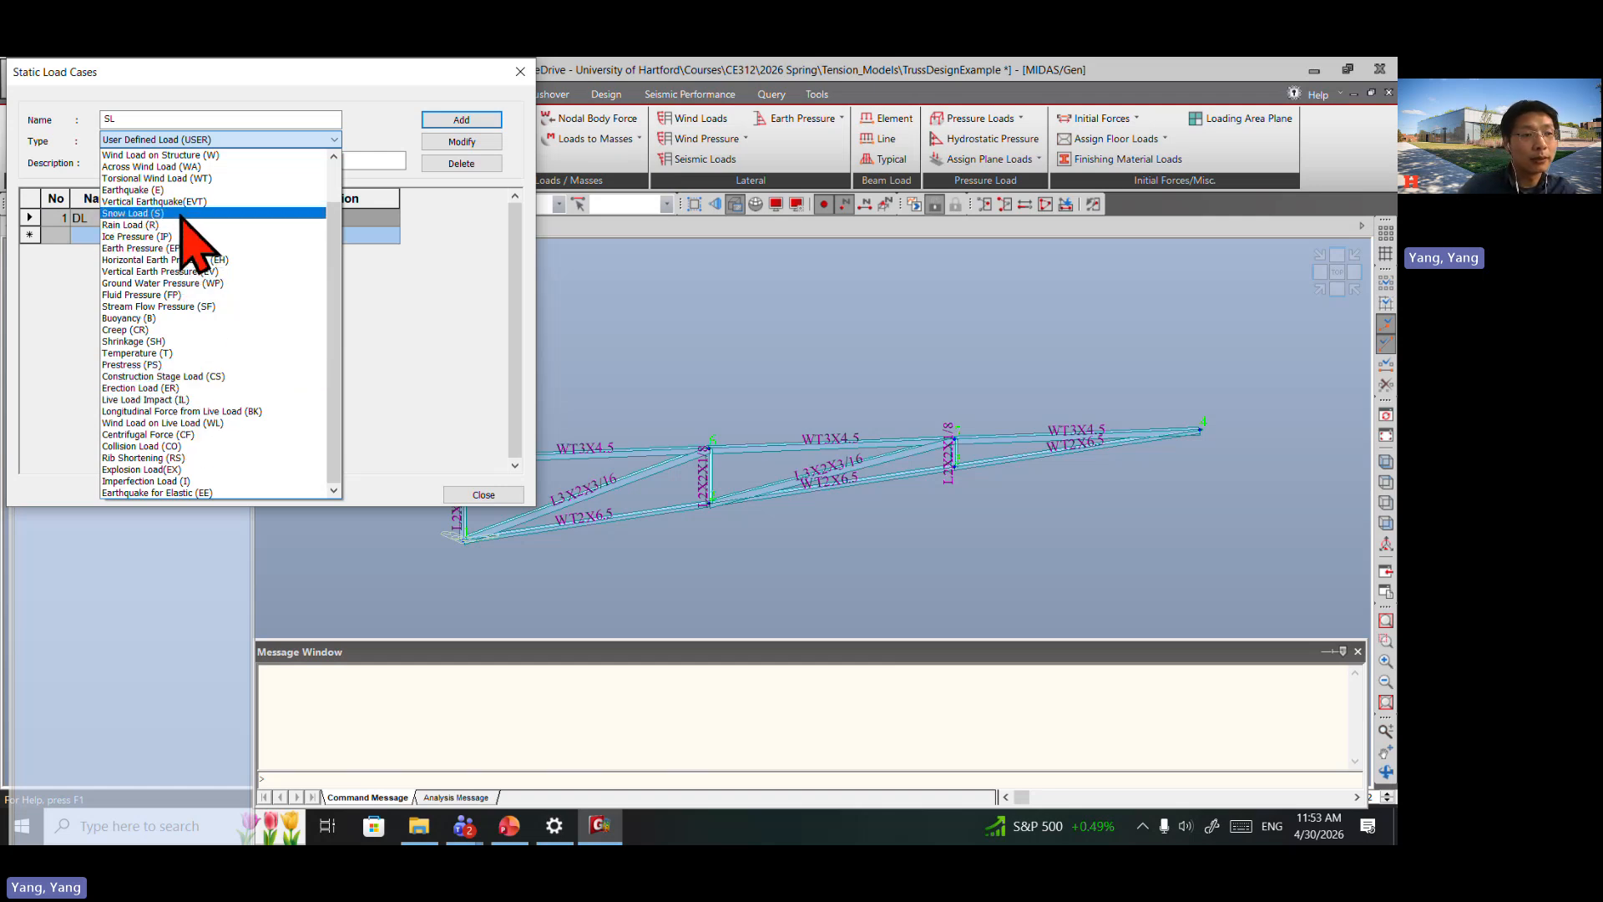
left_click(181, 213)
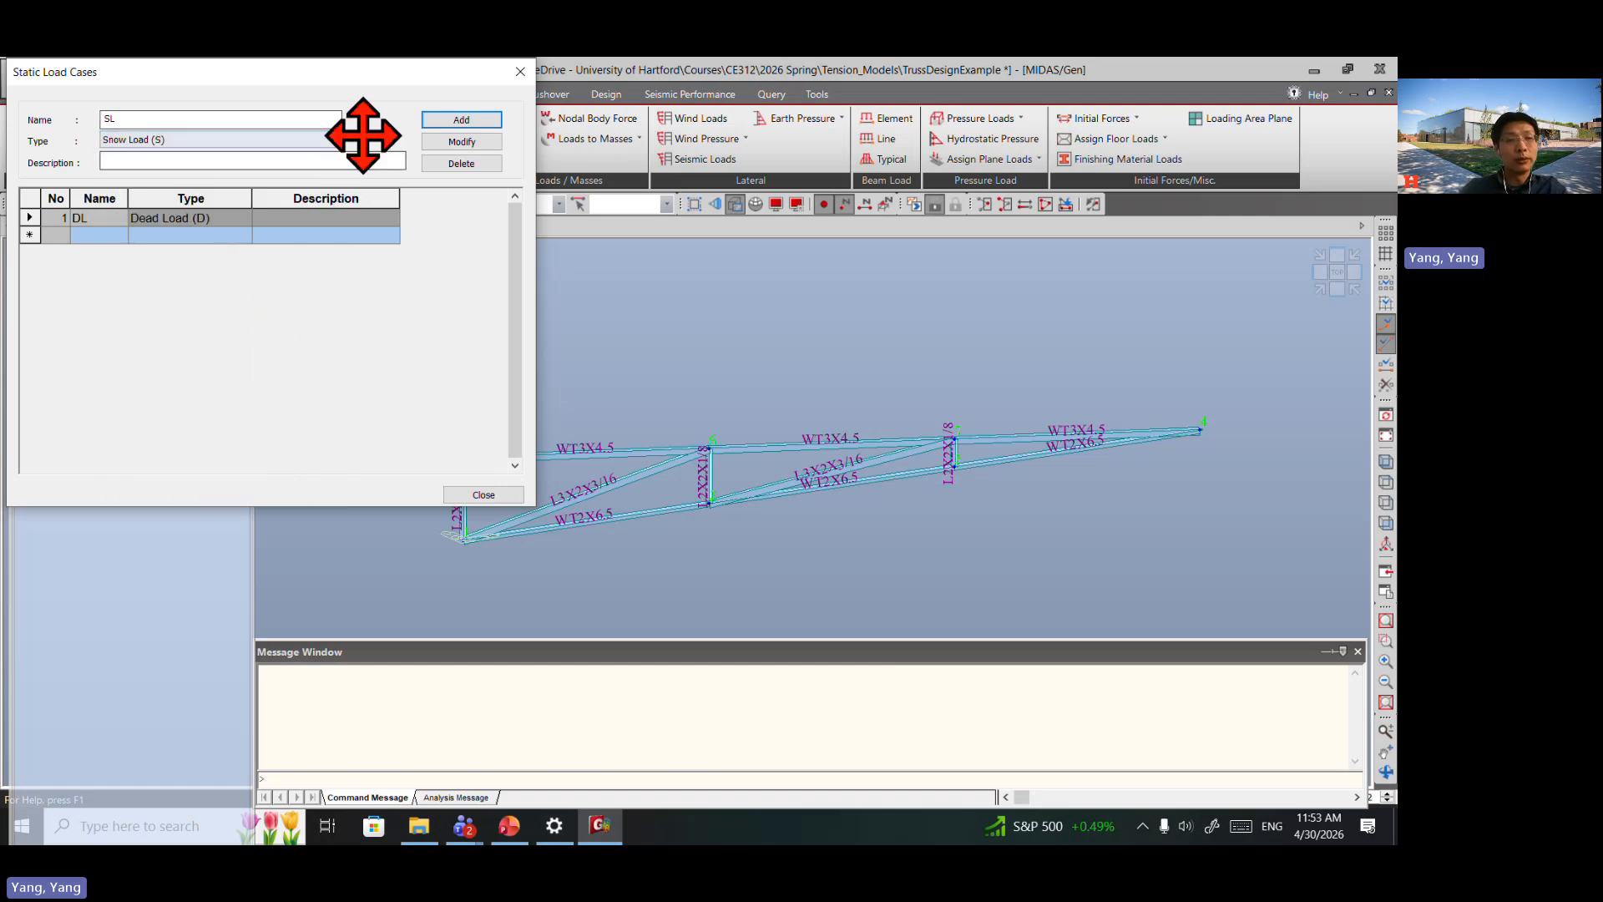
left_click(443, 122)
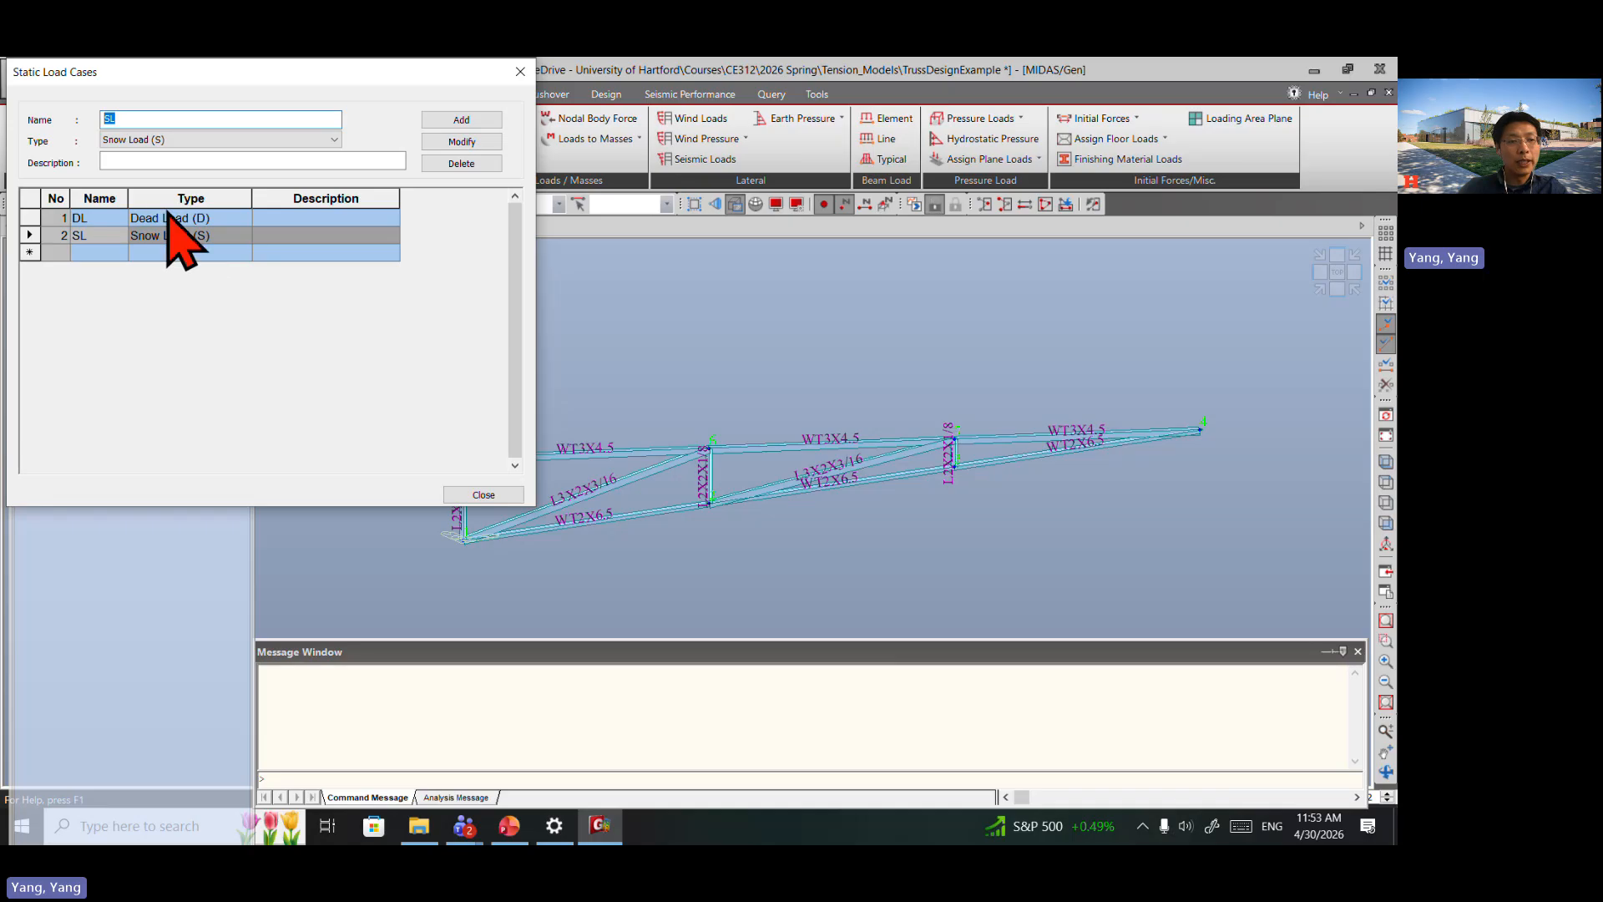
left_click(484, 495)
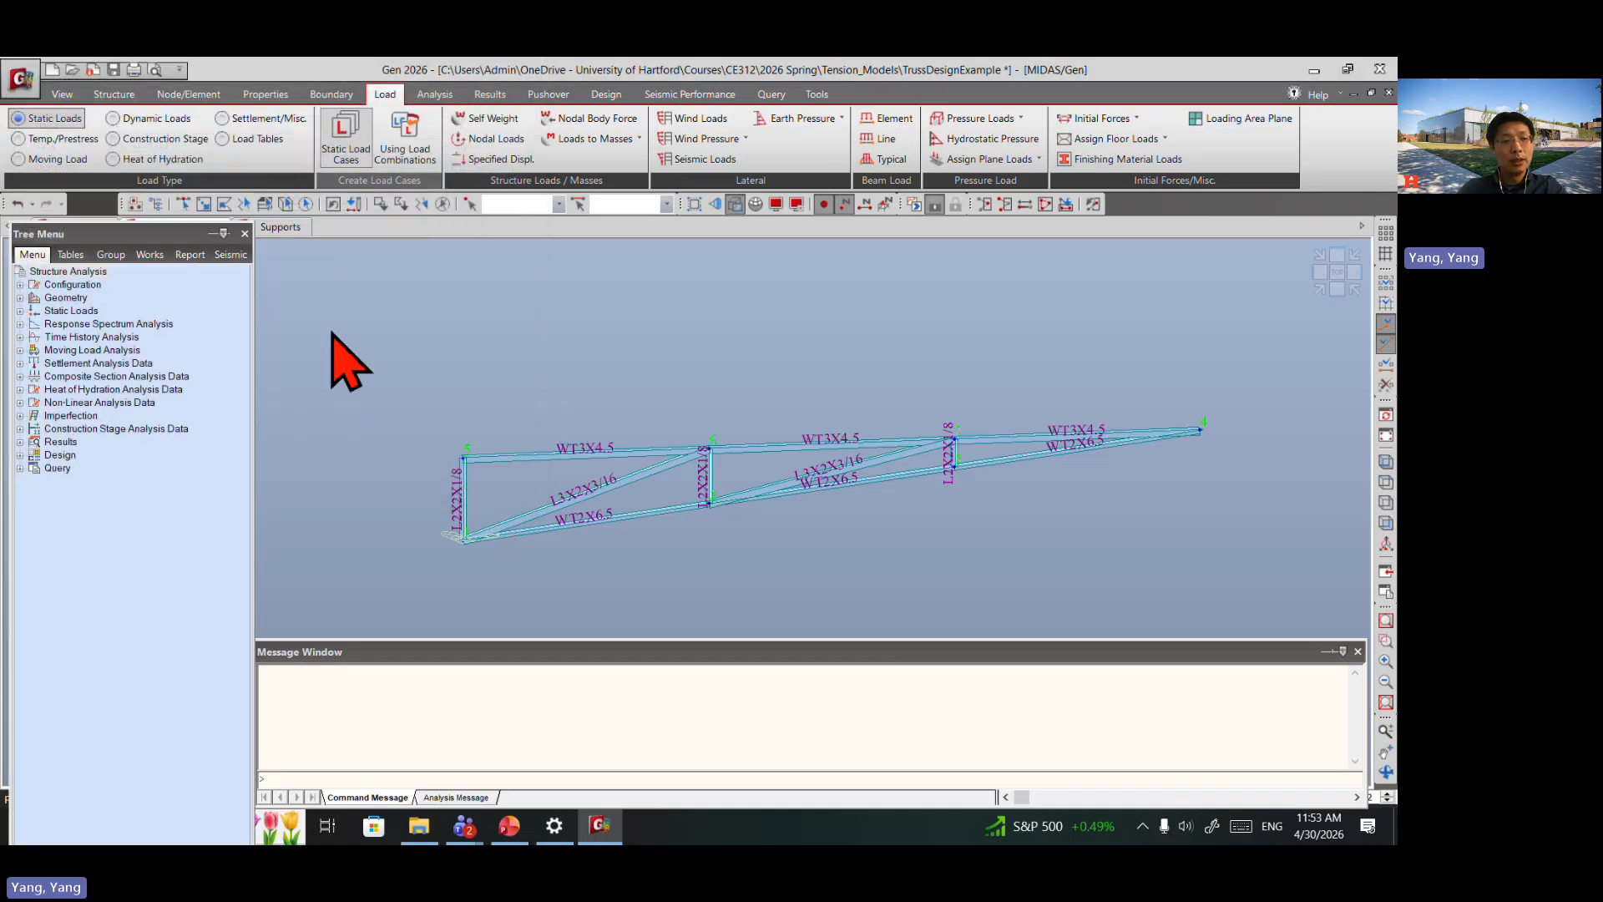
Step: Save the truss model and open the nodal loads definition
left_click(114, 70)
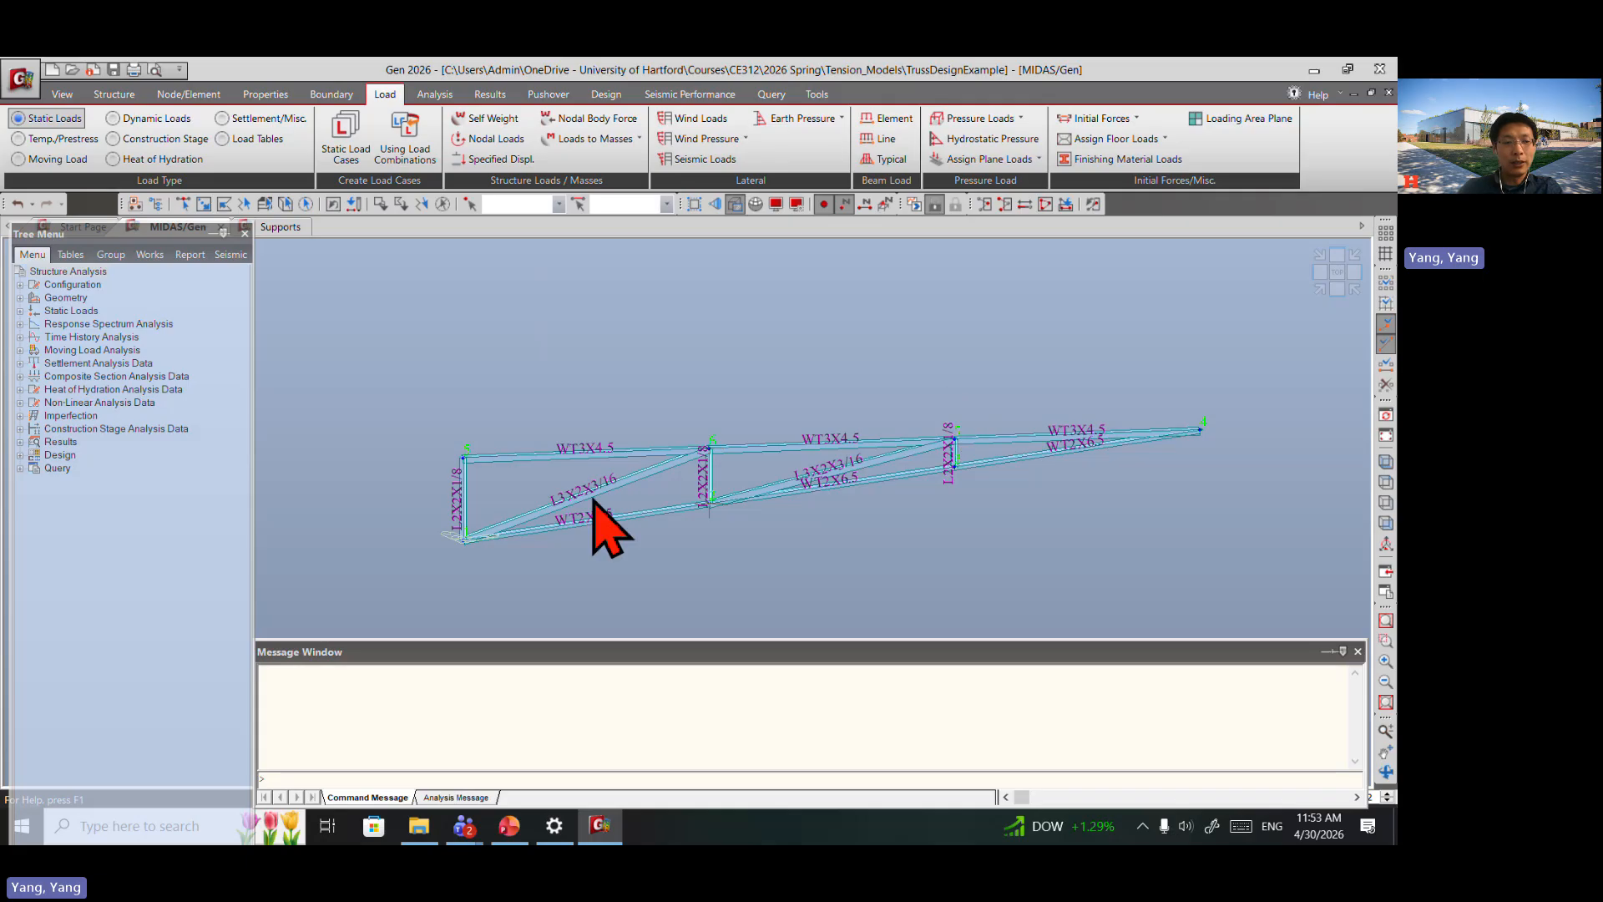
left_click(498, 138)
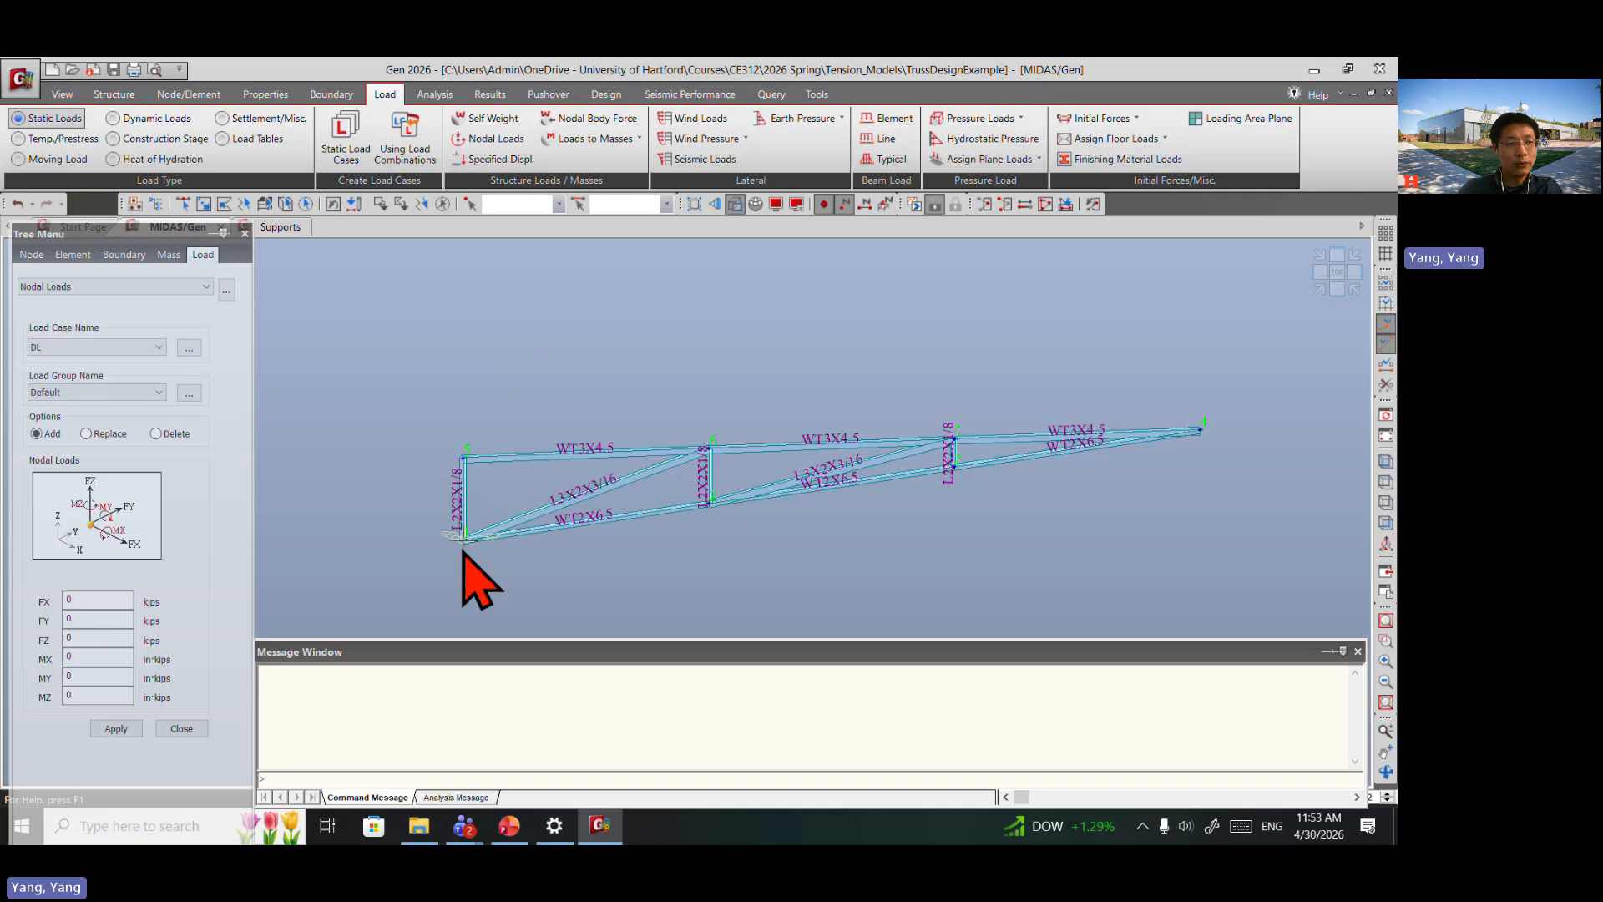
Step: Look up joint A's total dead load on slide 7 of the Lecture 06 PowerPoint file and return to MIDAS Gen
left_click(513, 829)
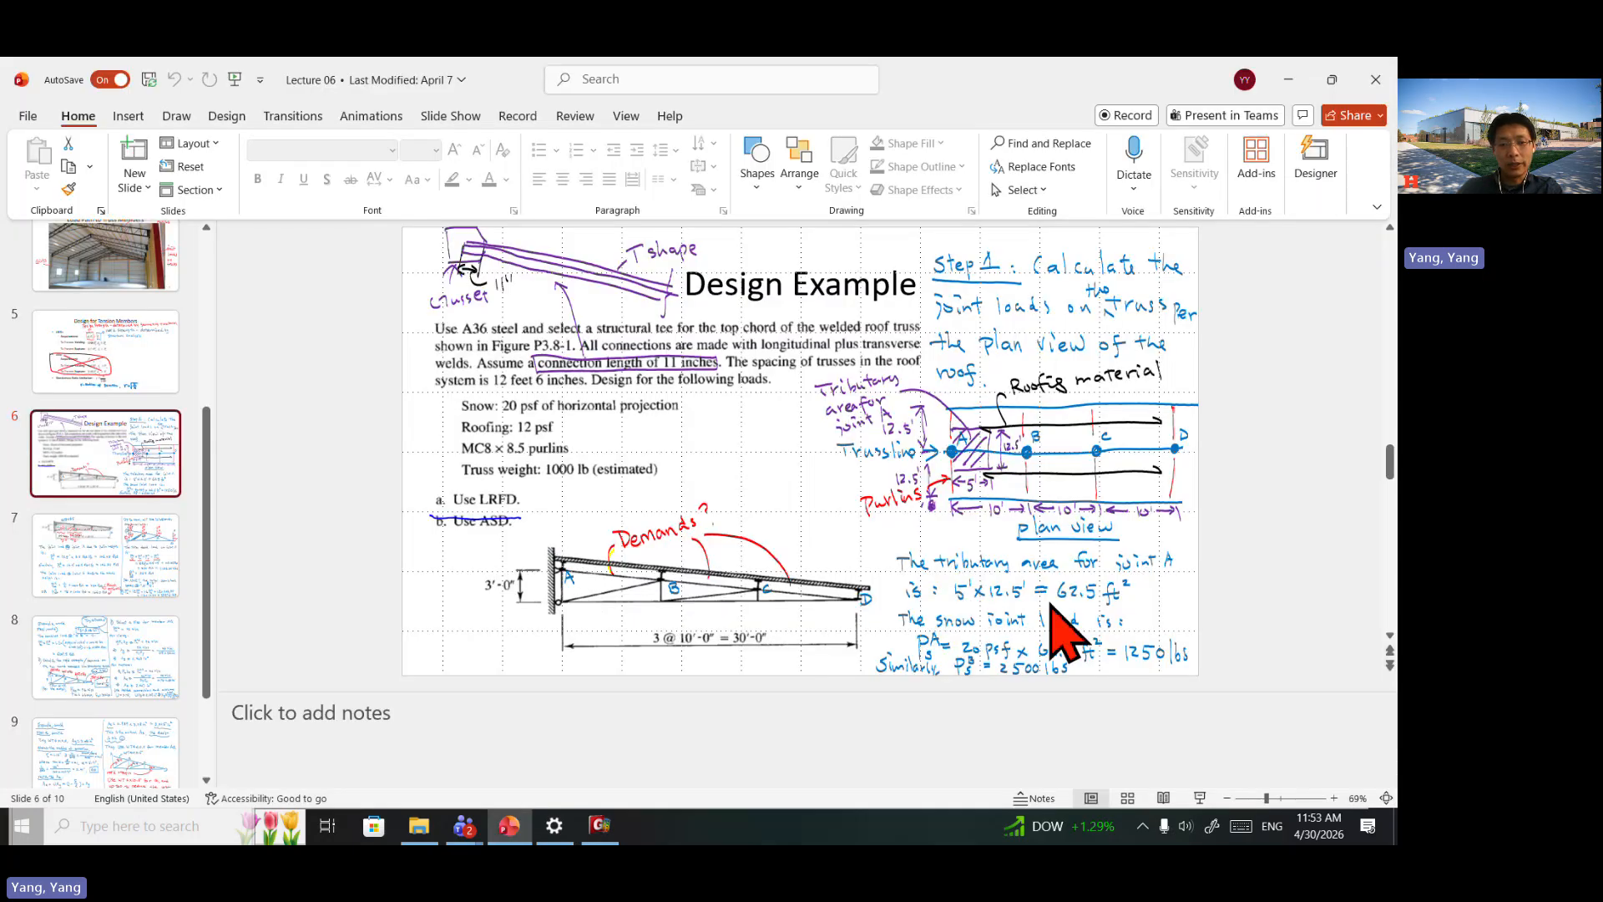
left_click(143, 572)
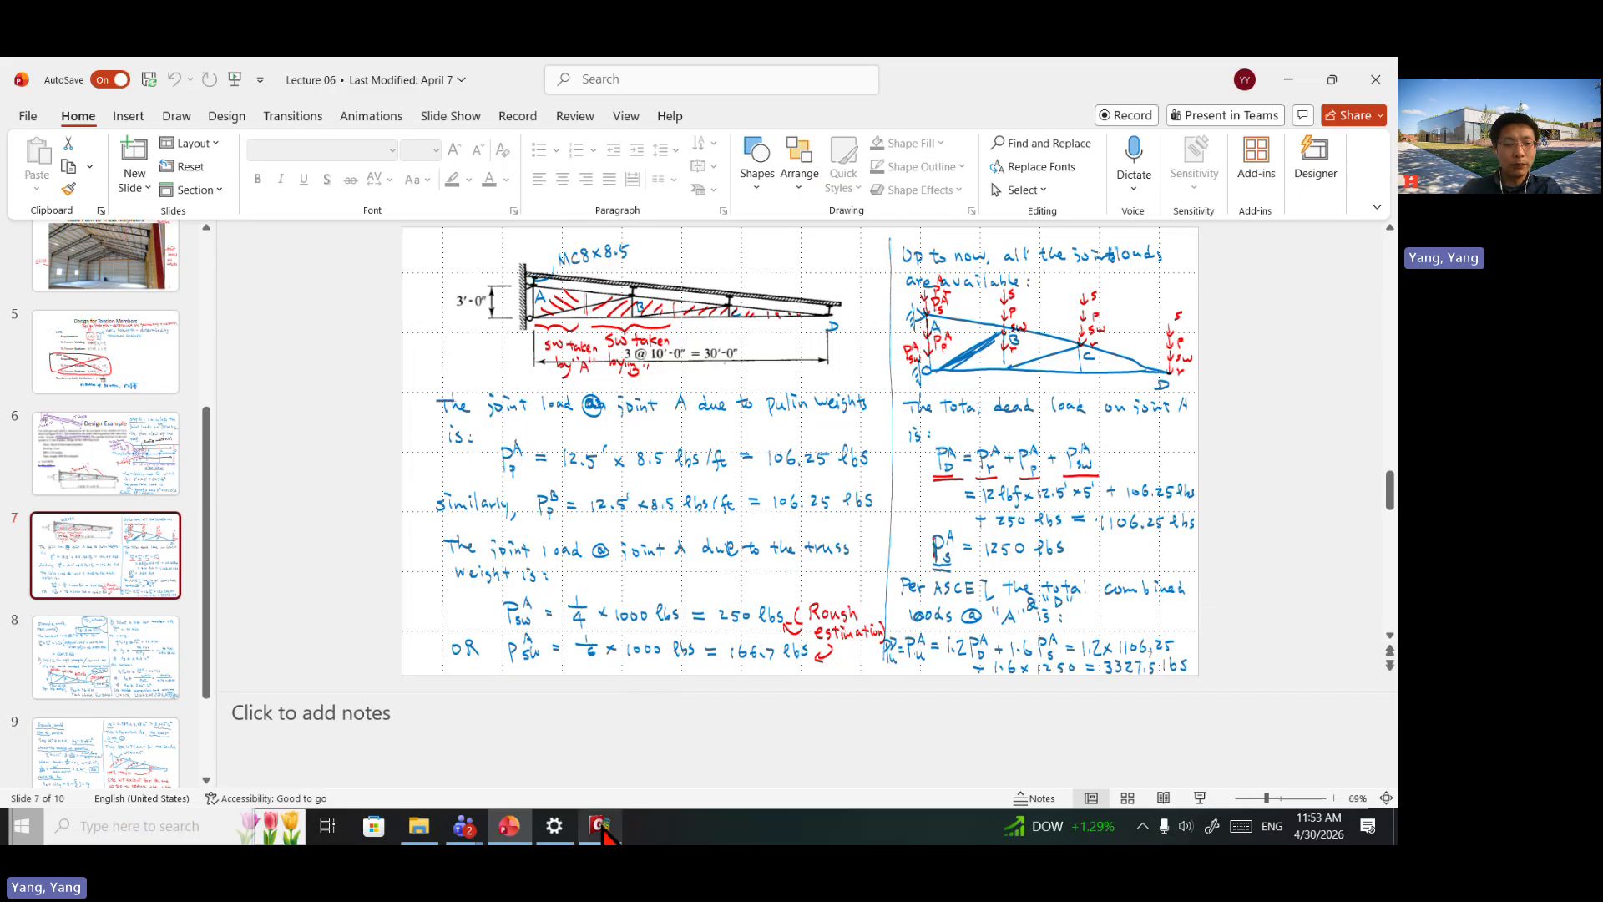
mouse_move(600, 836)
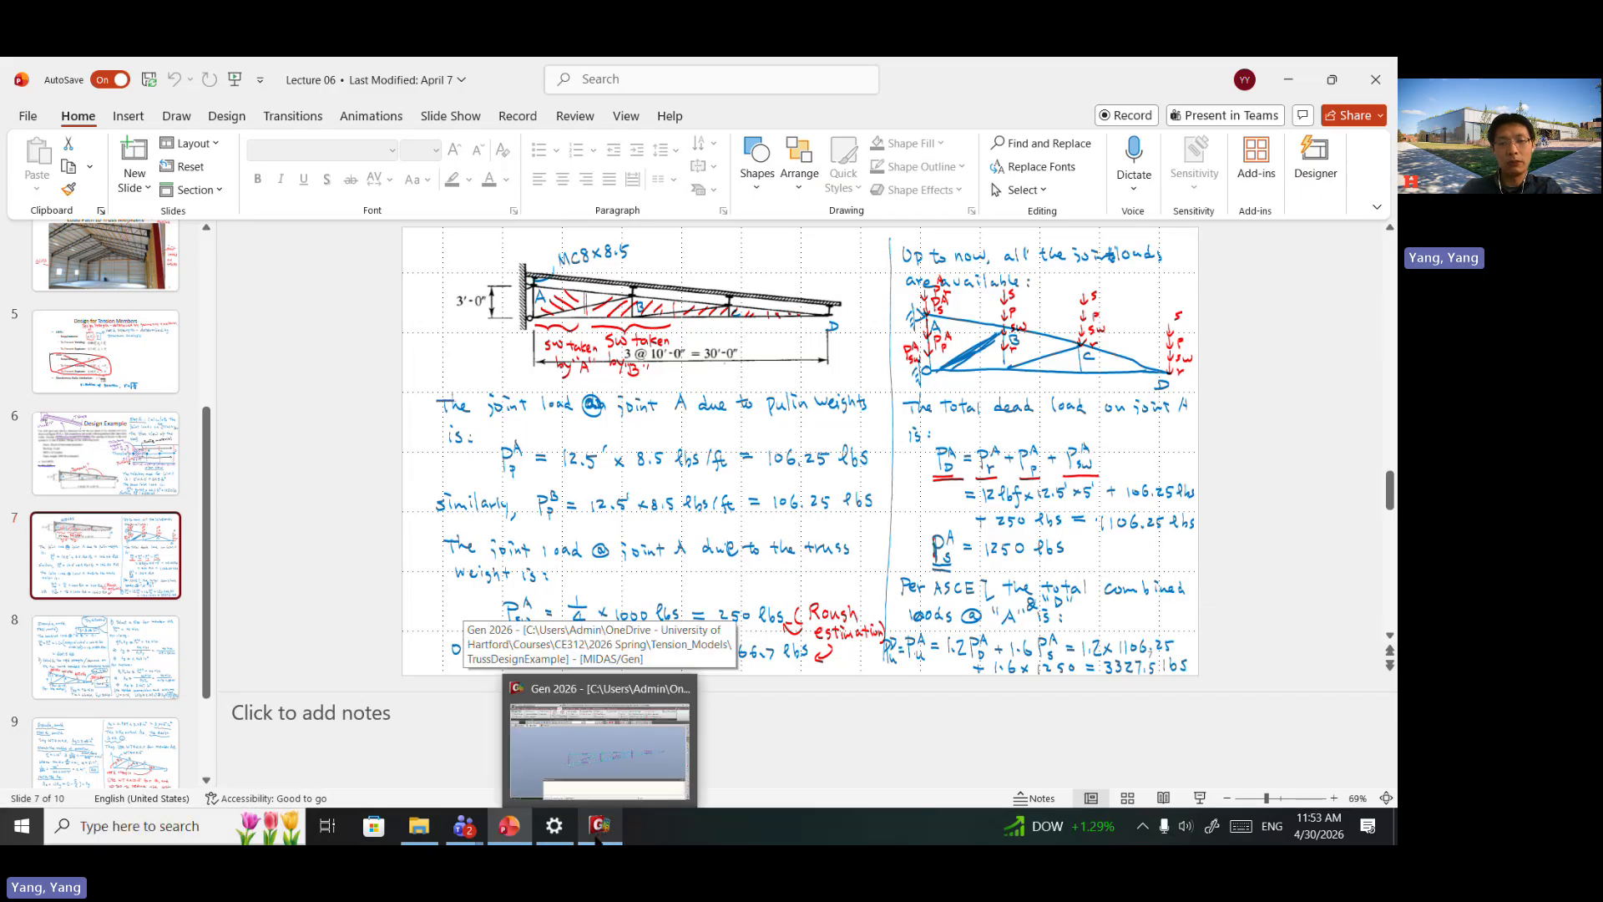
left_click(598, 836)
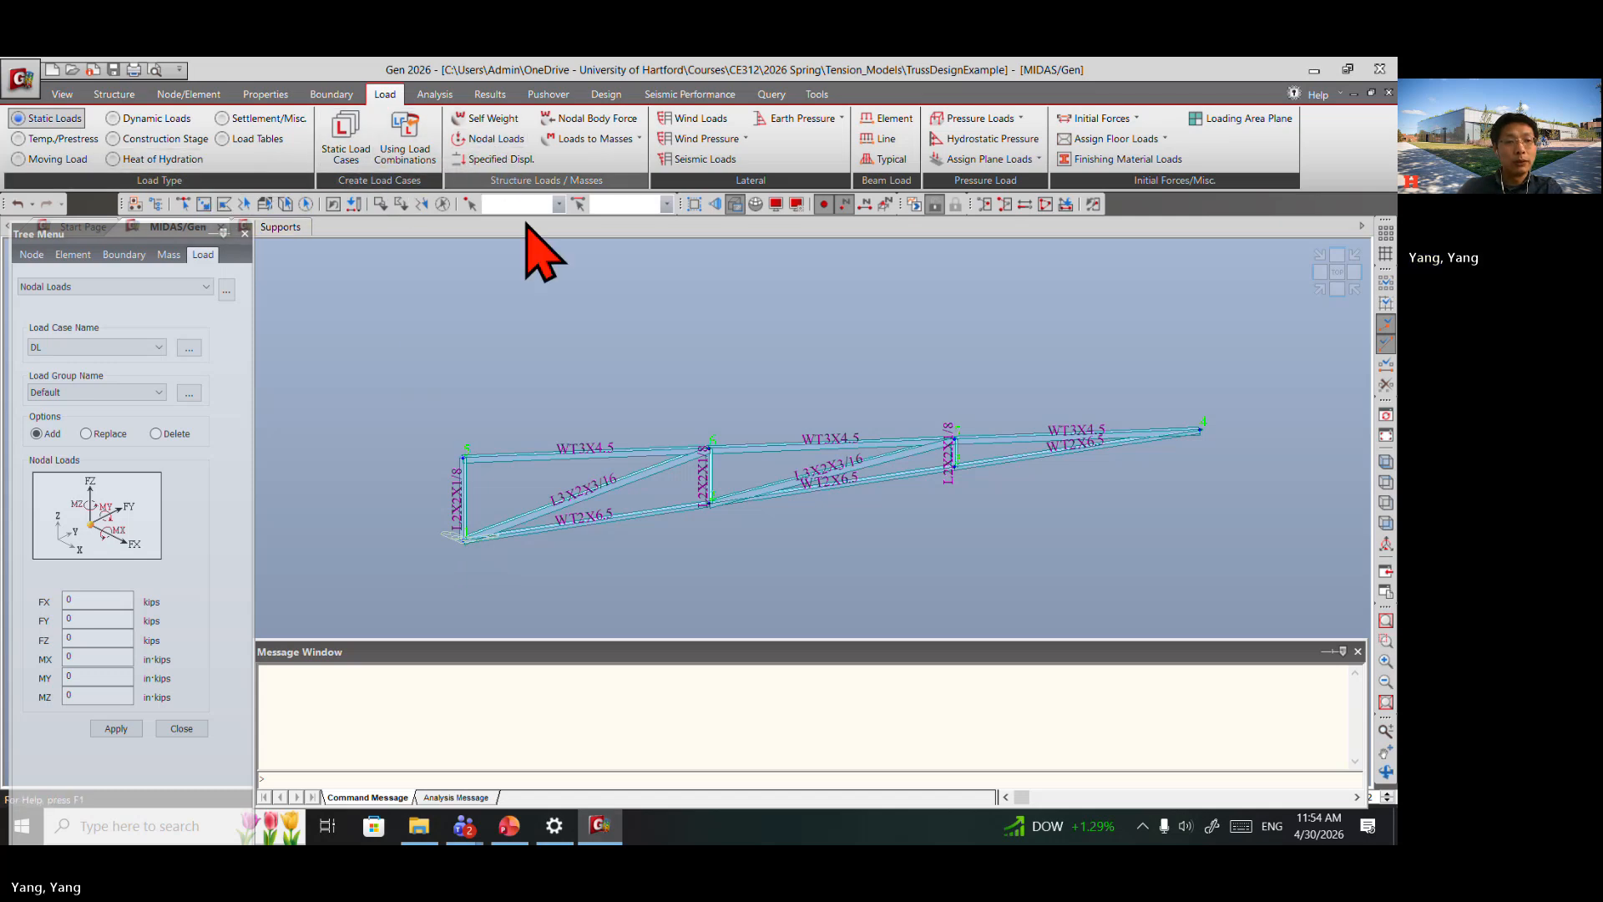
Step: Set the vertical force FZ of the DL nodal load to -1.1 kips
left_click(91, 639)
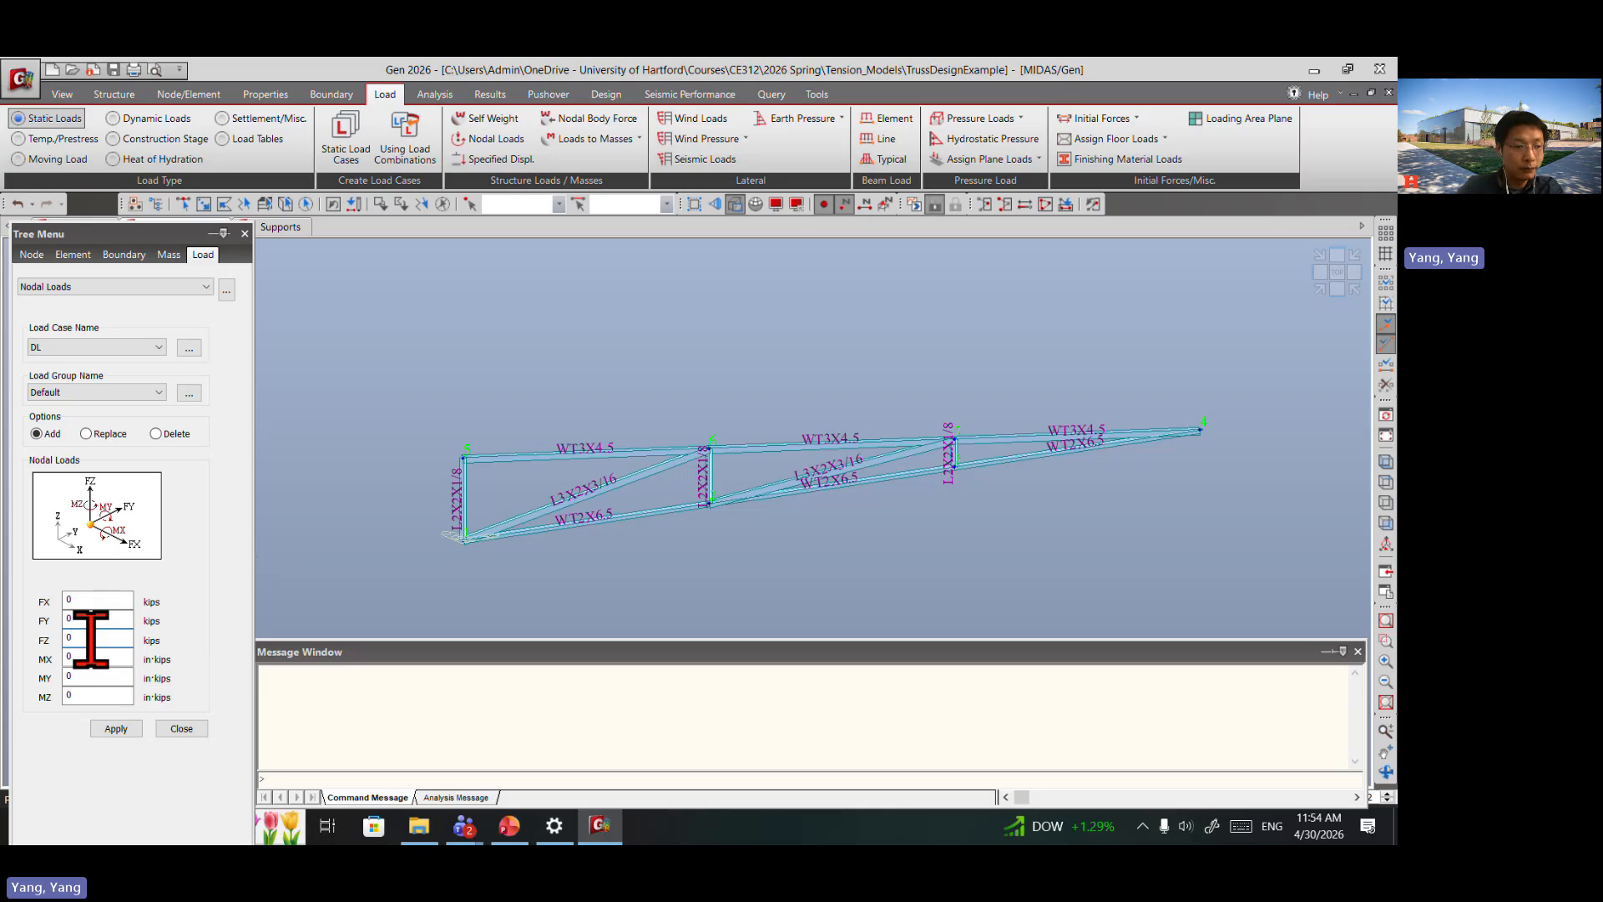
key("BackSpace")
type("-1.1")
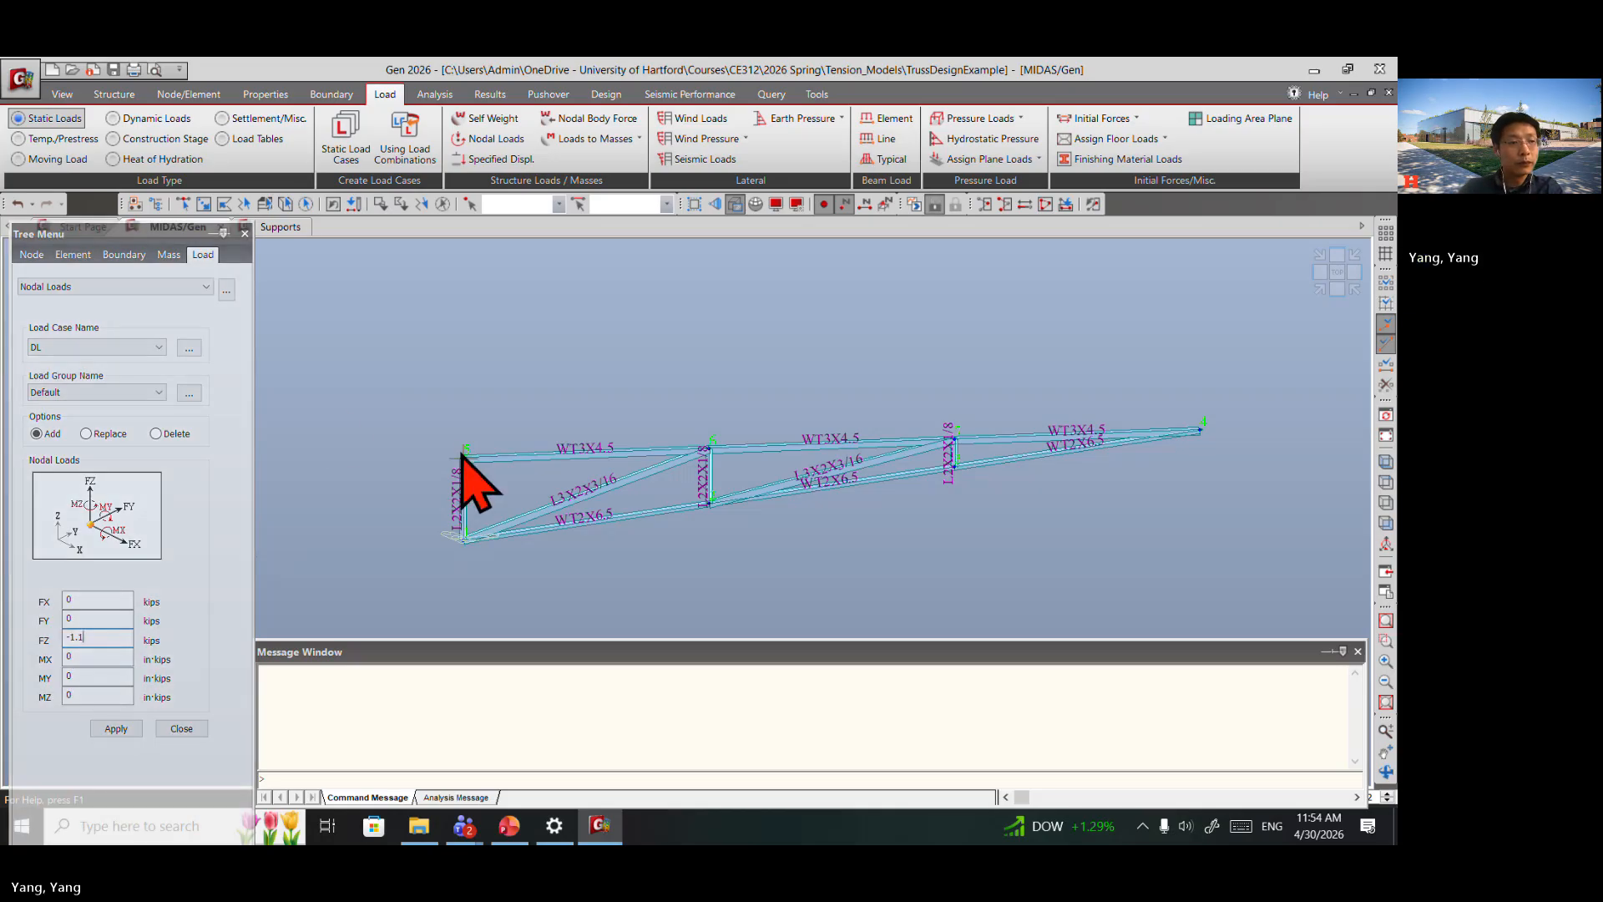
left_click(184, 205)
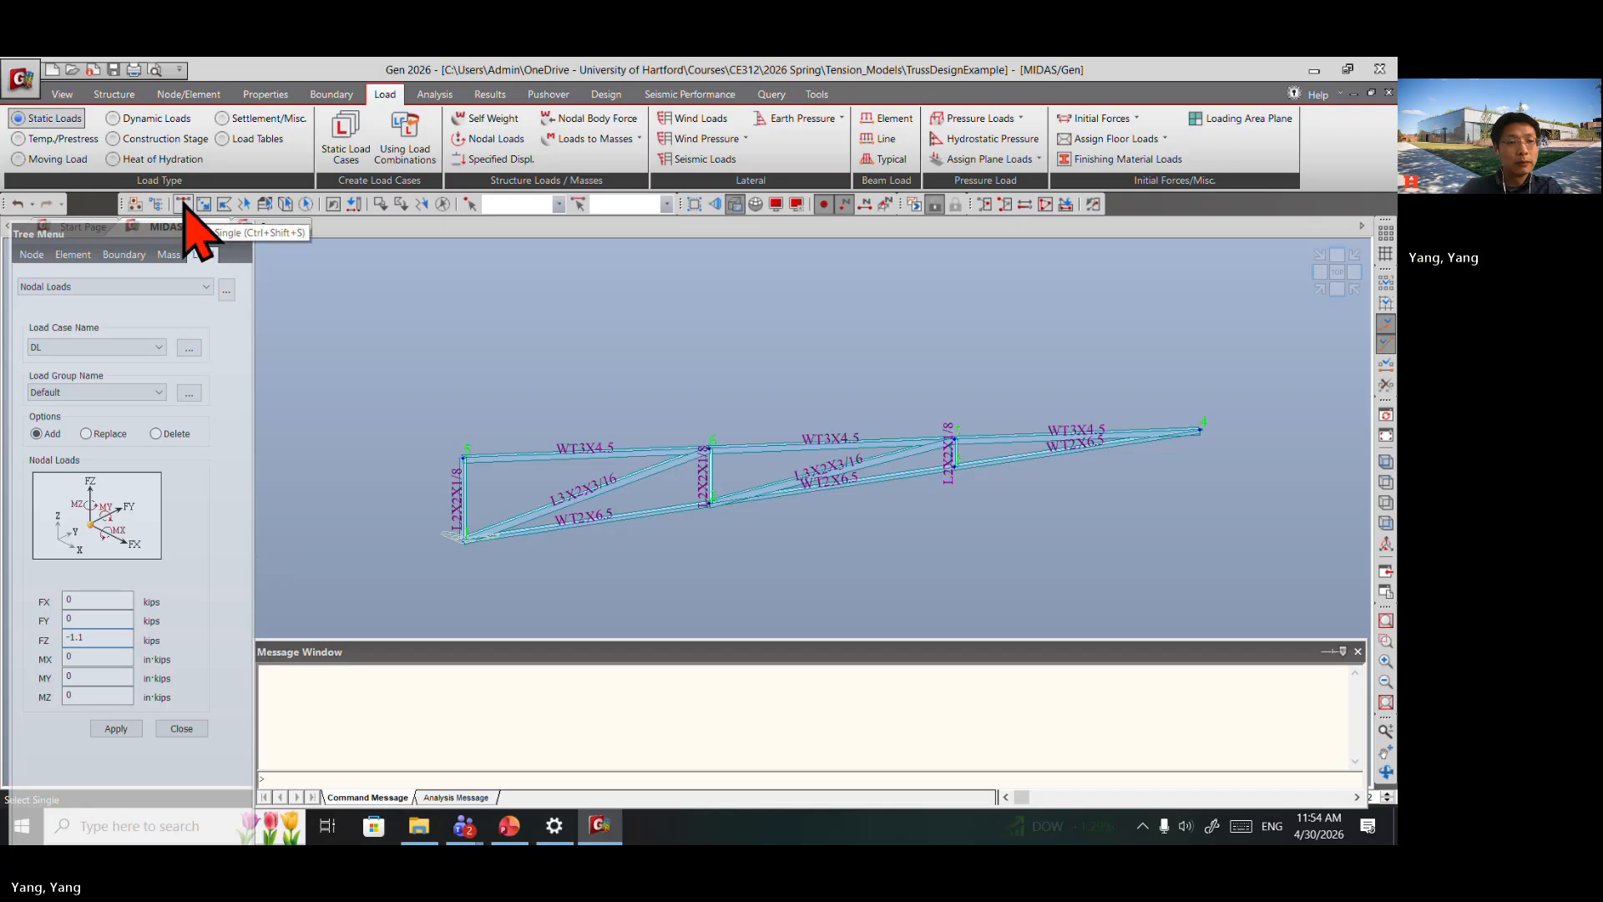
left_click(464, 457)
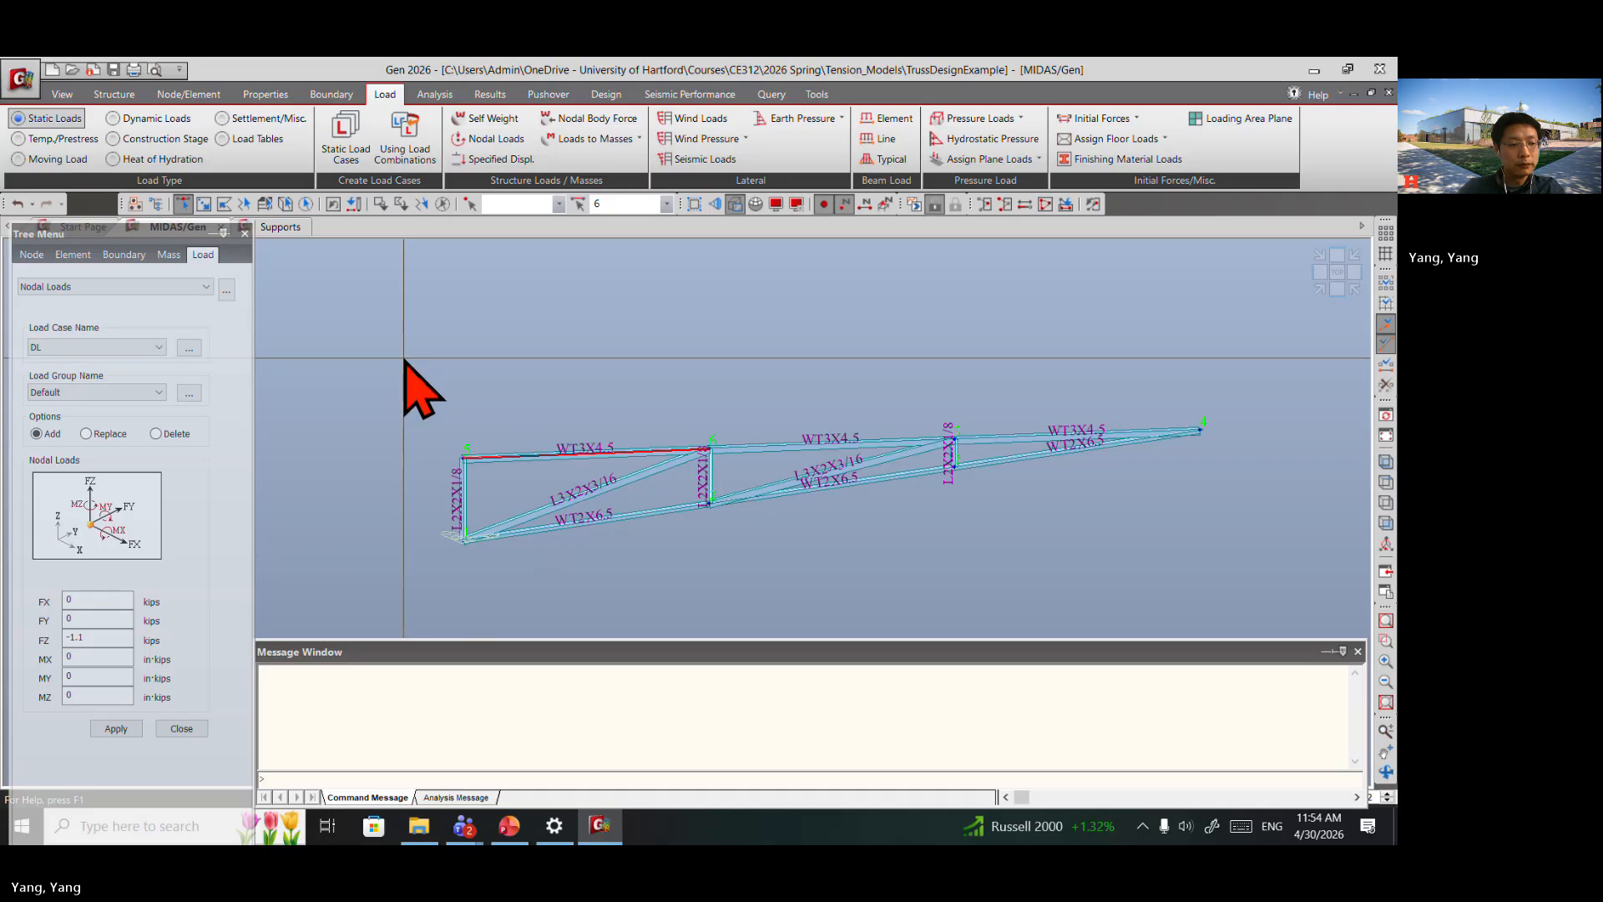
key("Escape")
Step: Add the -1.1 kips DL load to the top chord's two end nodes using window selection
left_click(204, 204)
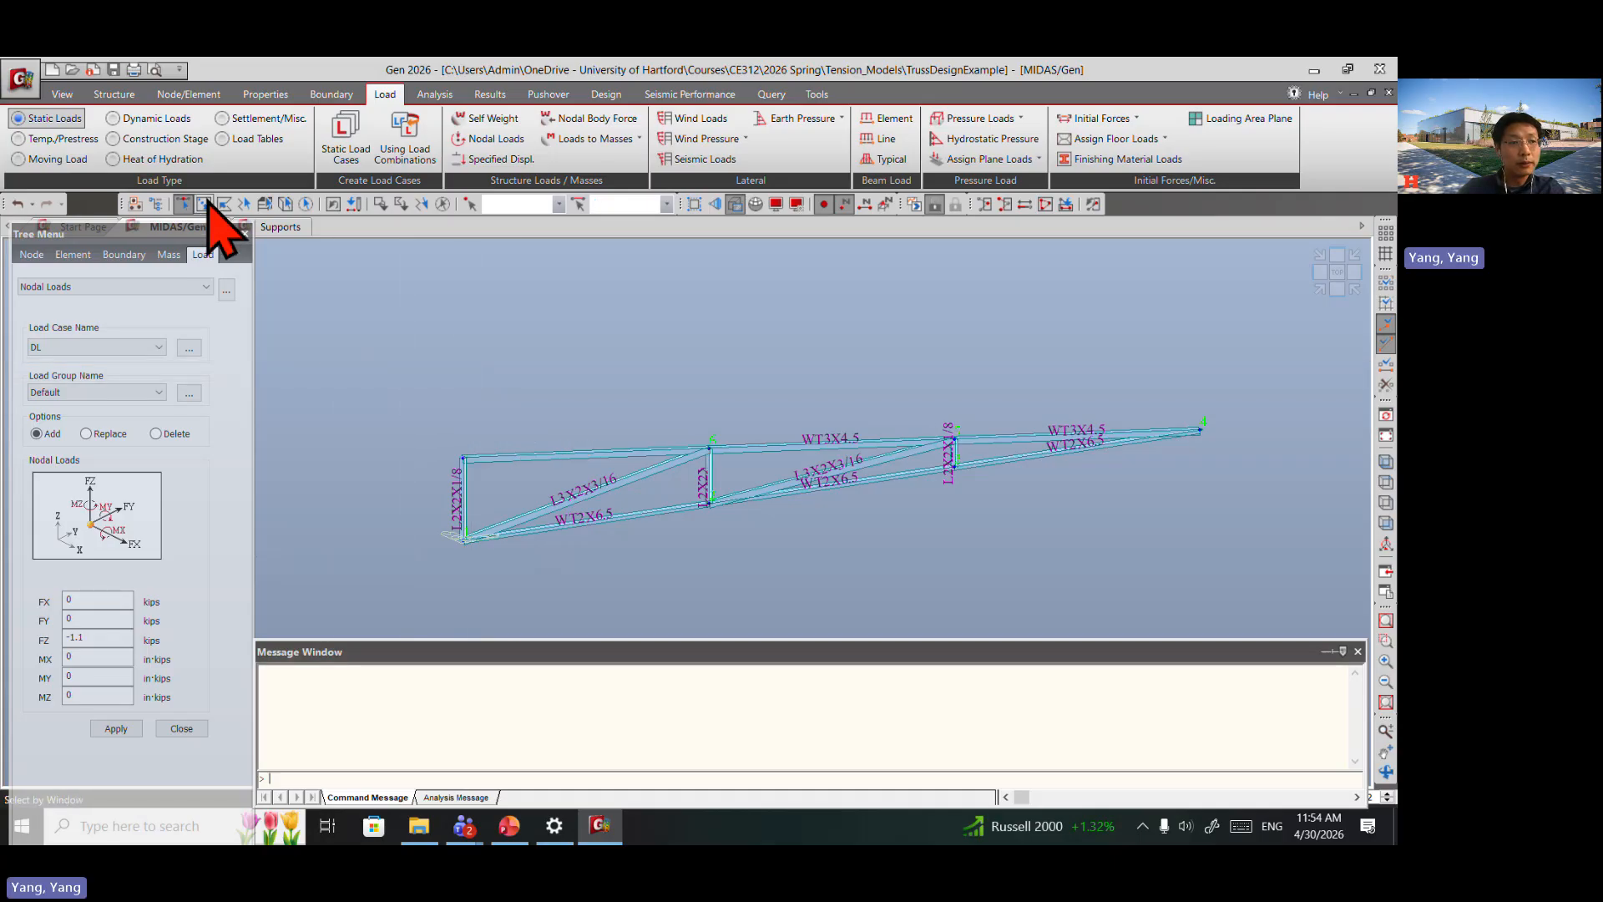
left_click_drag(491, 469, 493, 483)
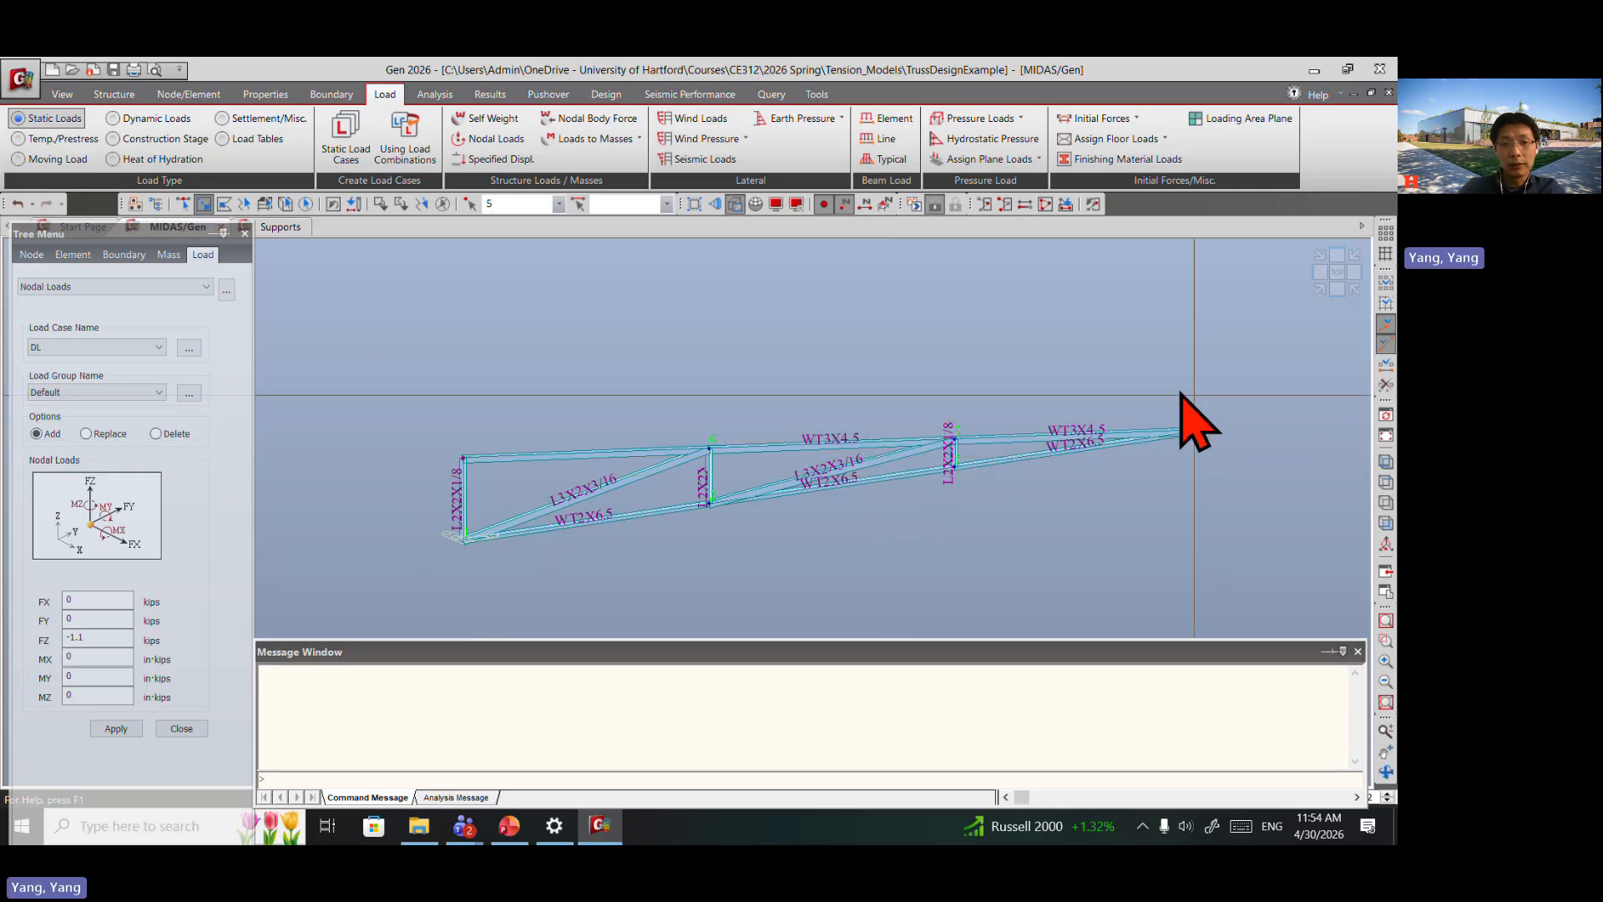
left_click_drag(1179, 391, 1236, 476)
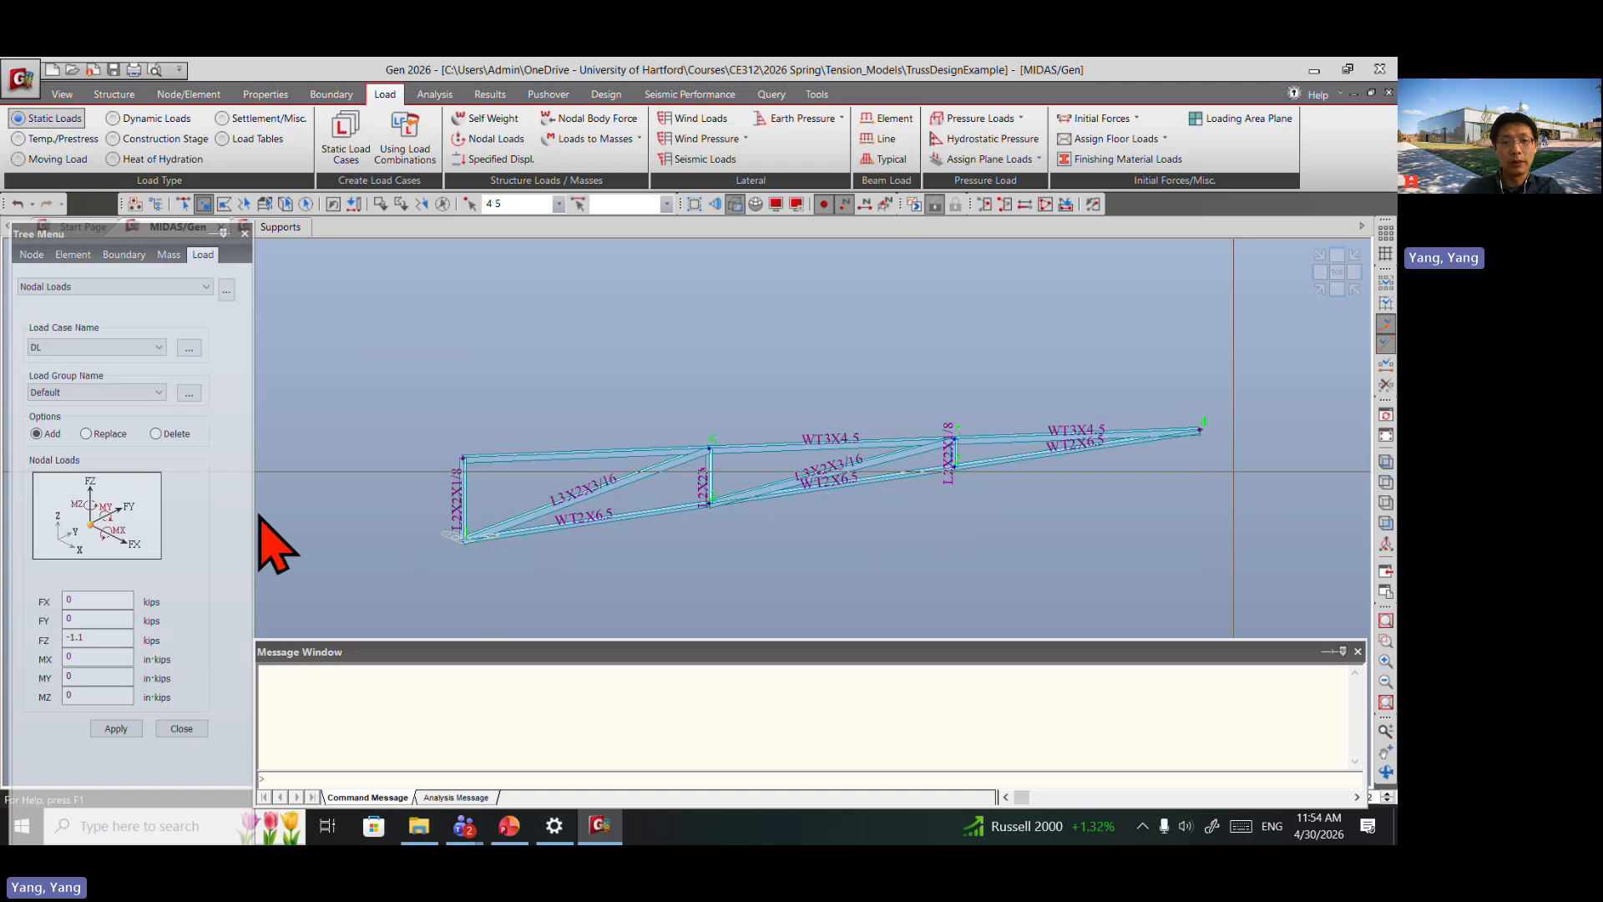
left_click(117, 729)
left_click_drag(1233, 471, 389, 376)
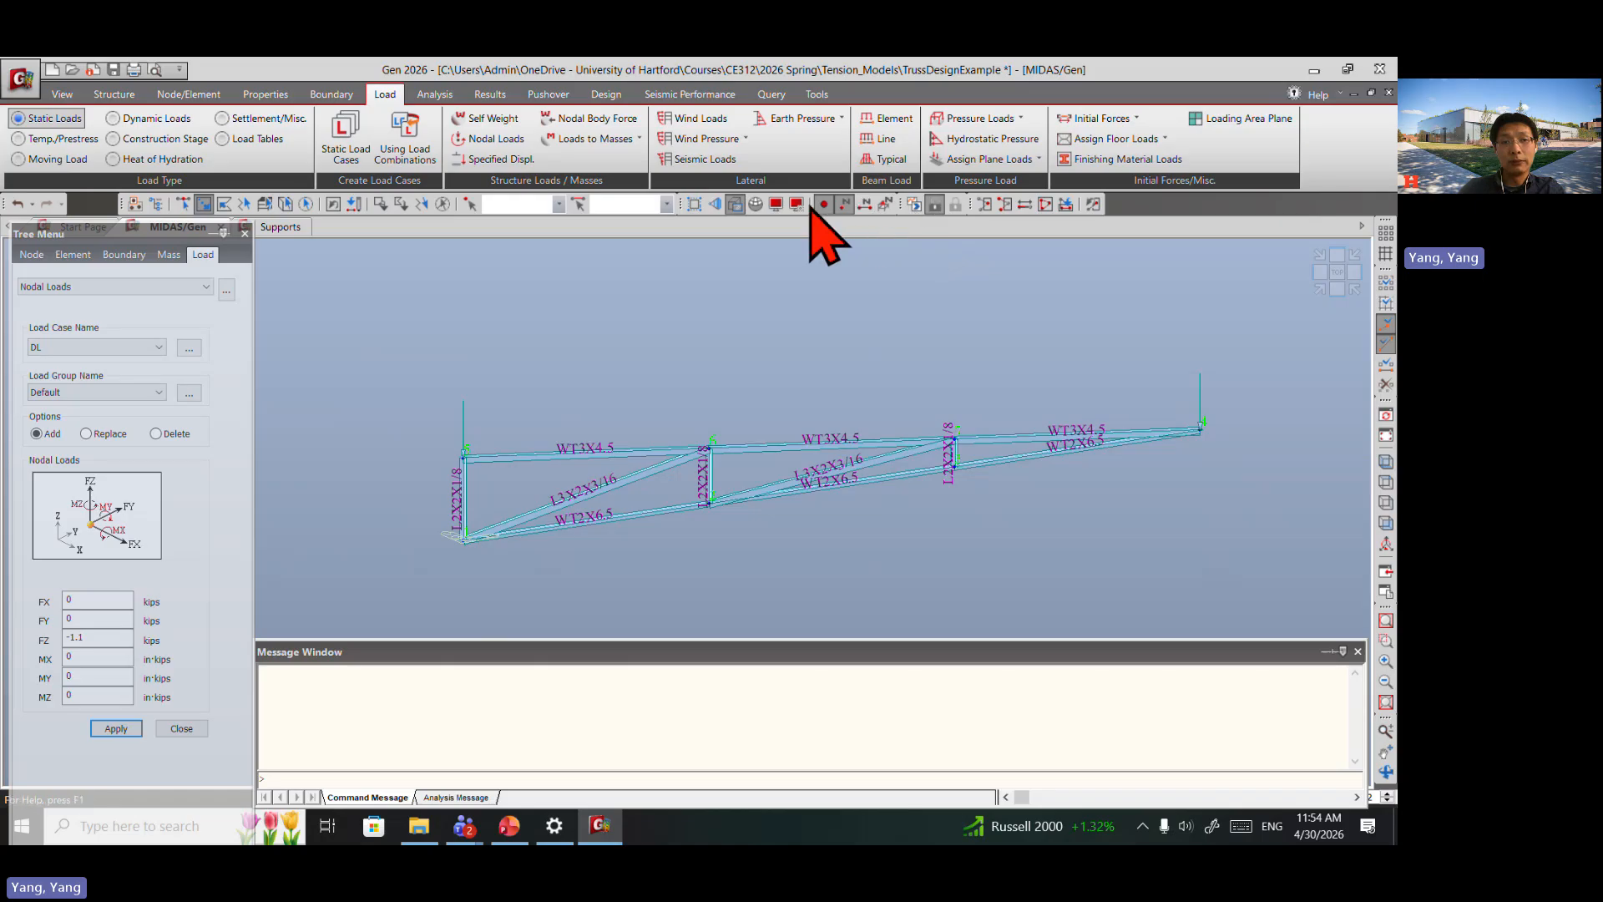
Step: Display the load values on the model for all load cases and save the model
left_click(776, 205)
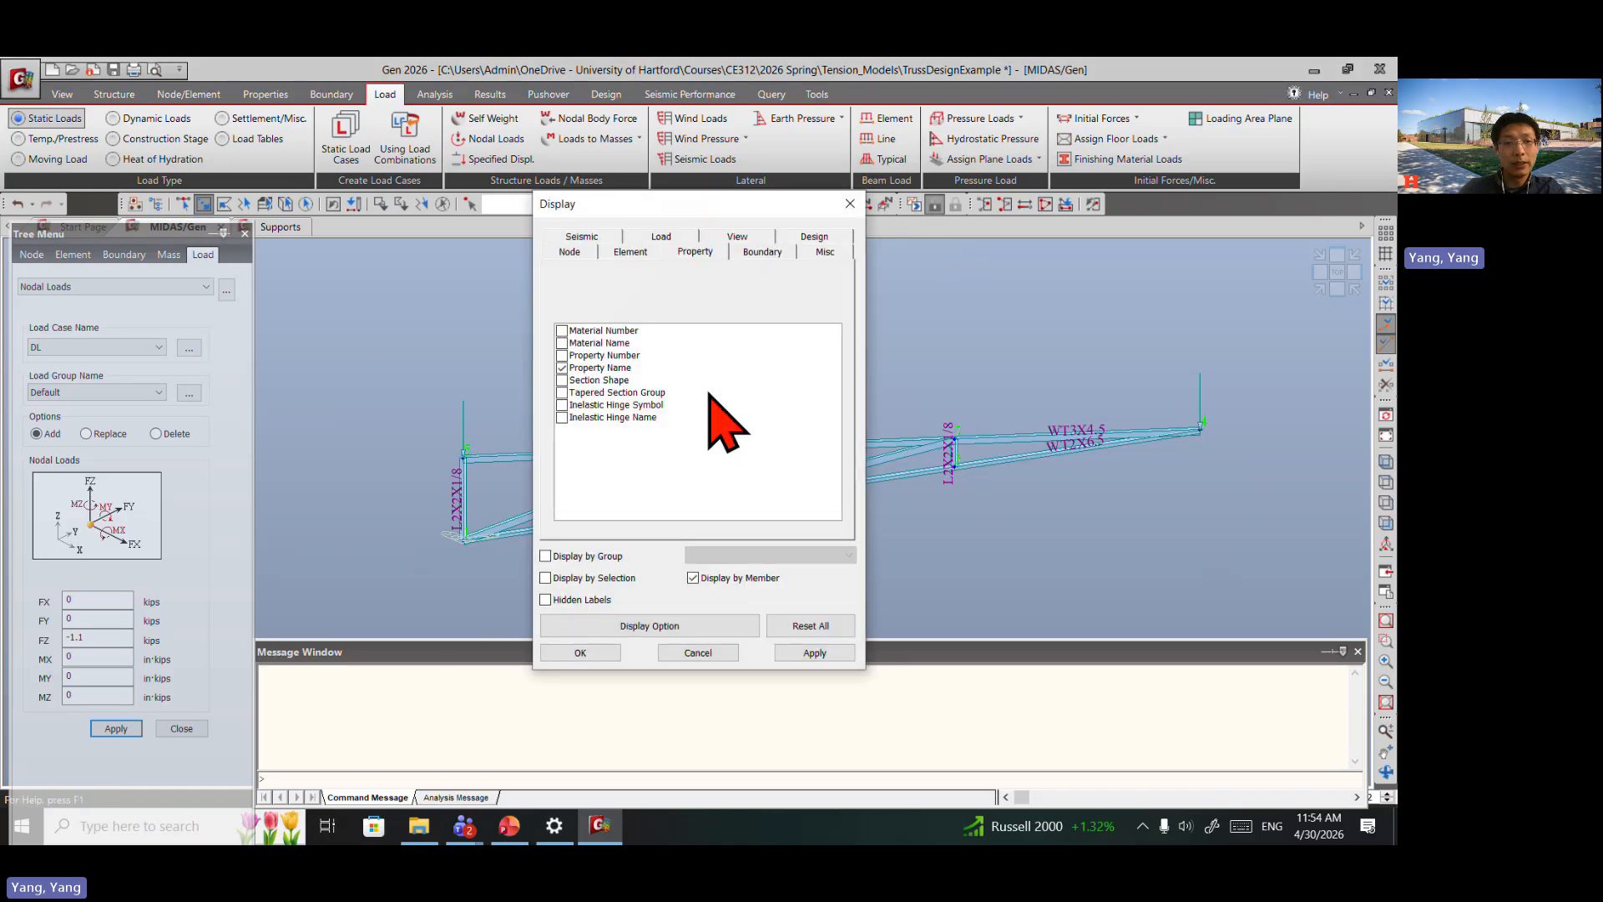
left_click(666, 237)
left_click(683, 297)
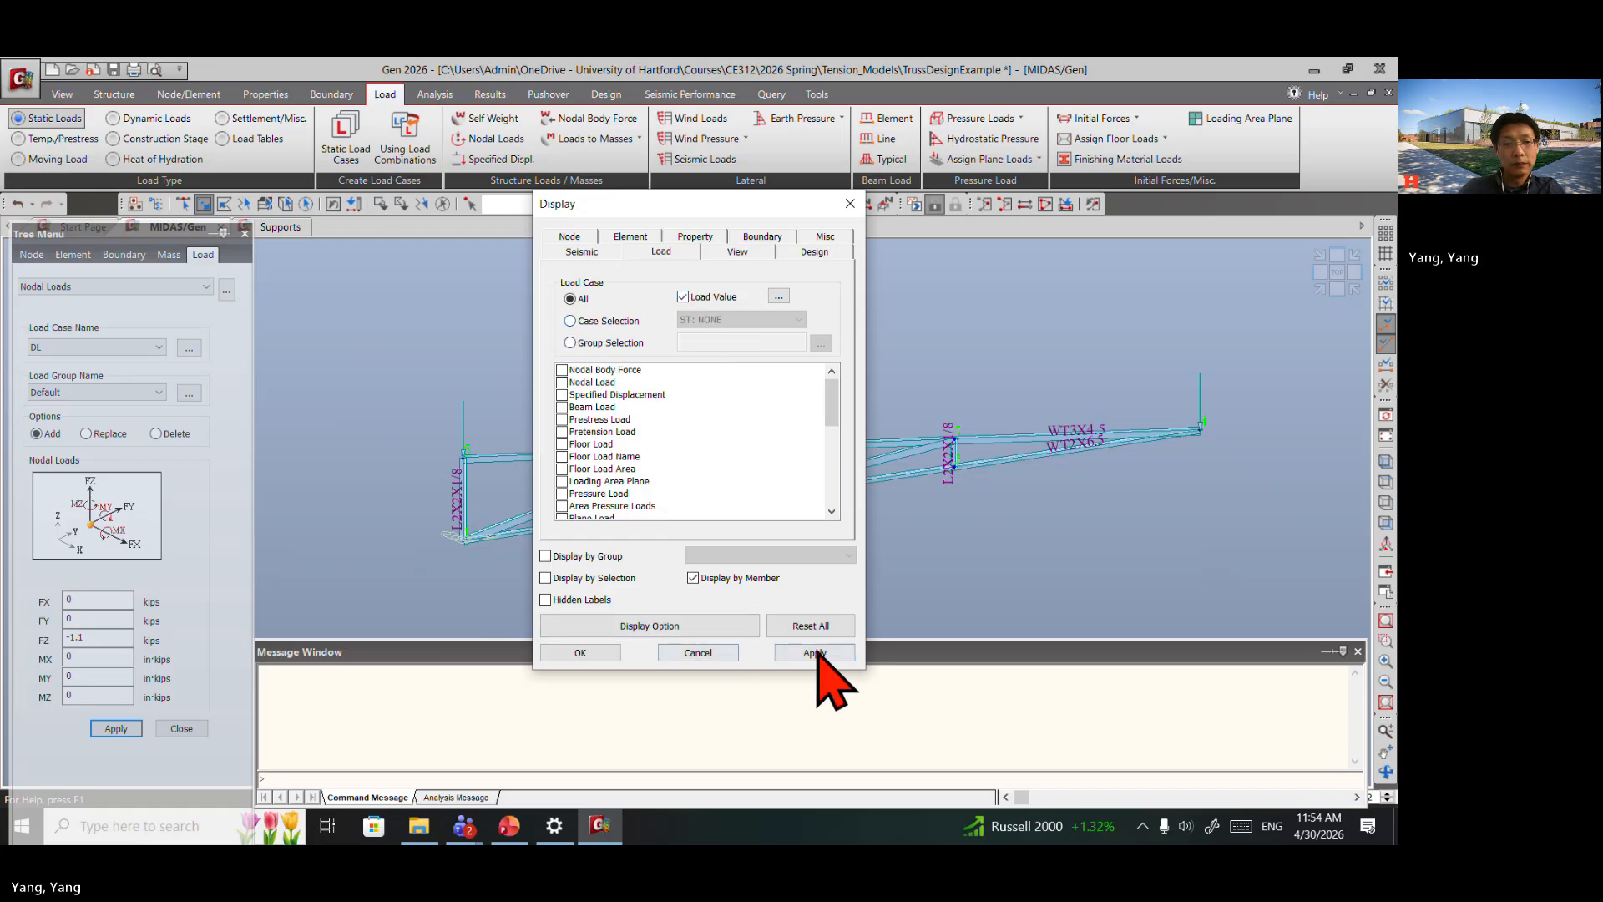
left_click(589, 654)
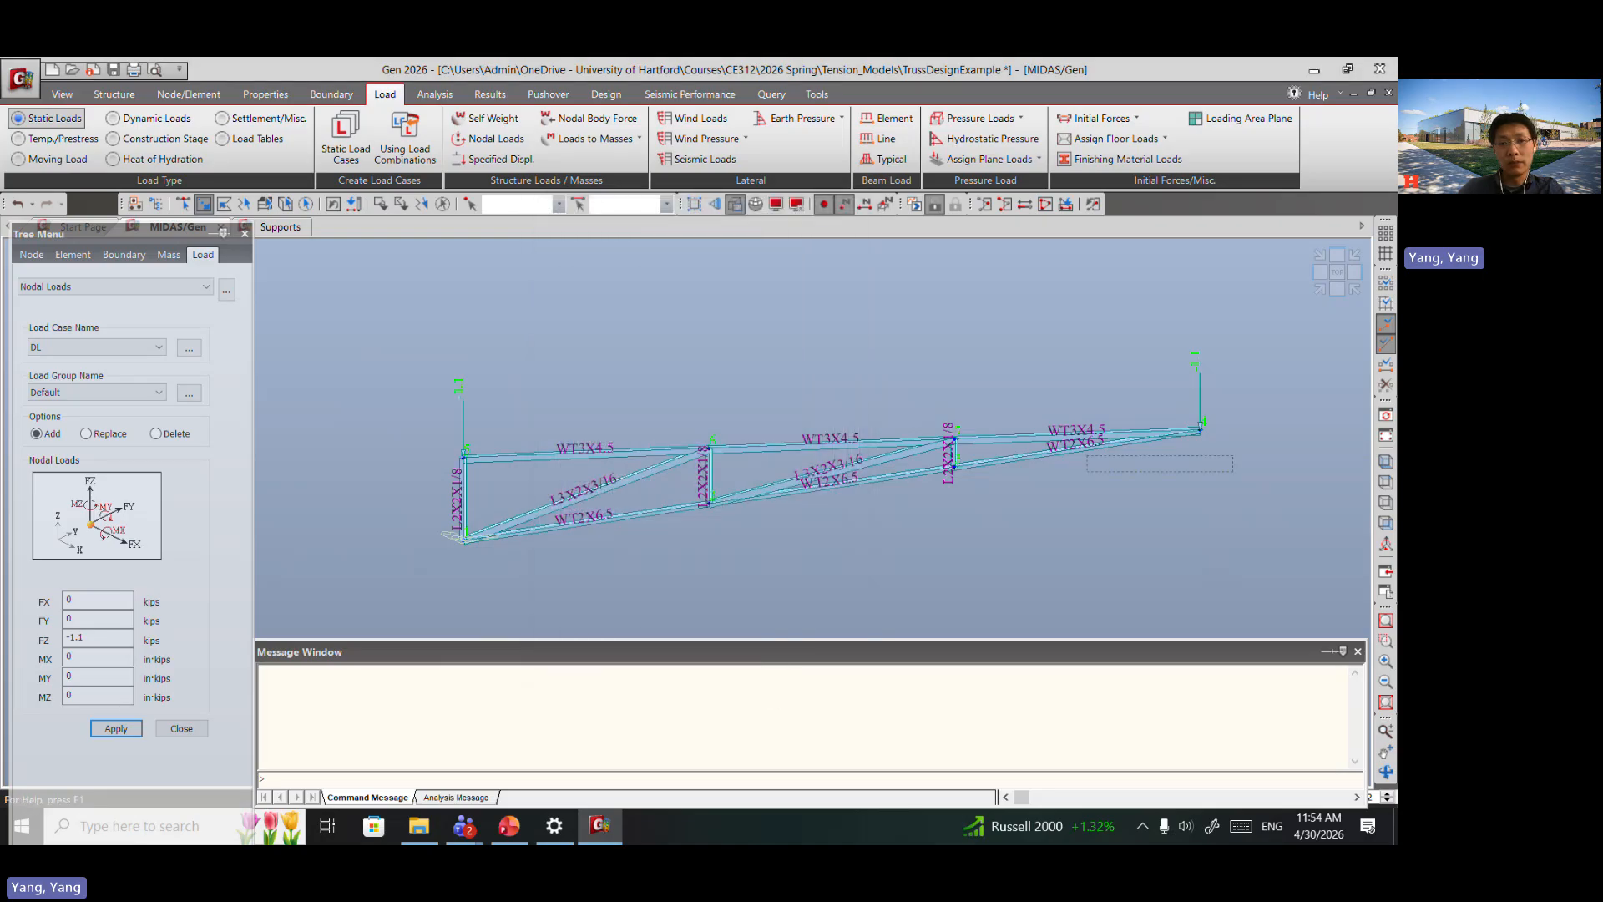
left_click(113, 69)
left_click_drag(378, 475, 1233, 471)
left_click_drag(378, 475, 582, 472)
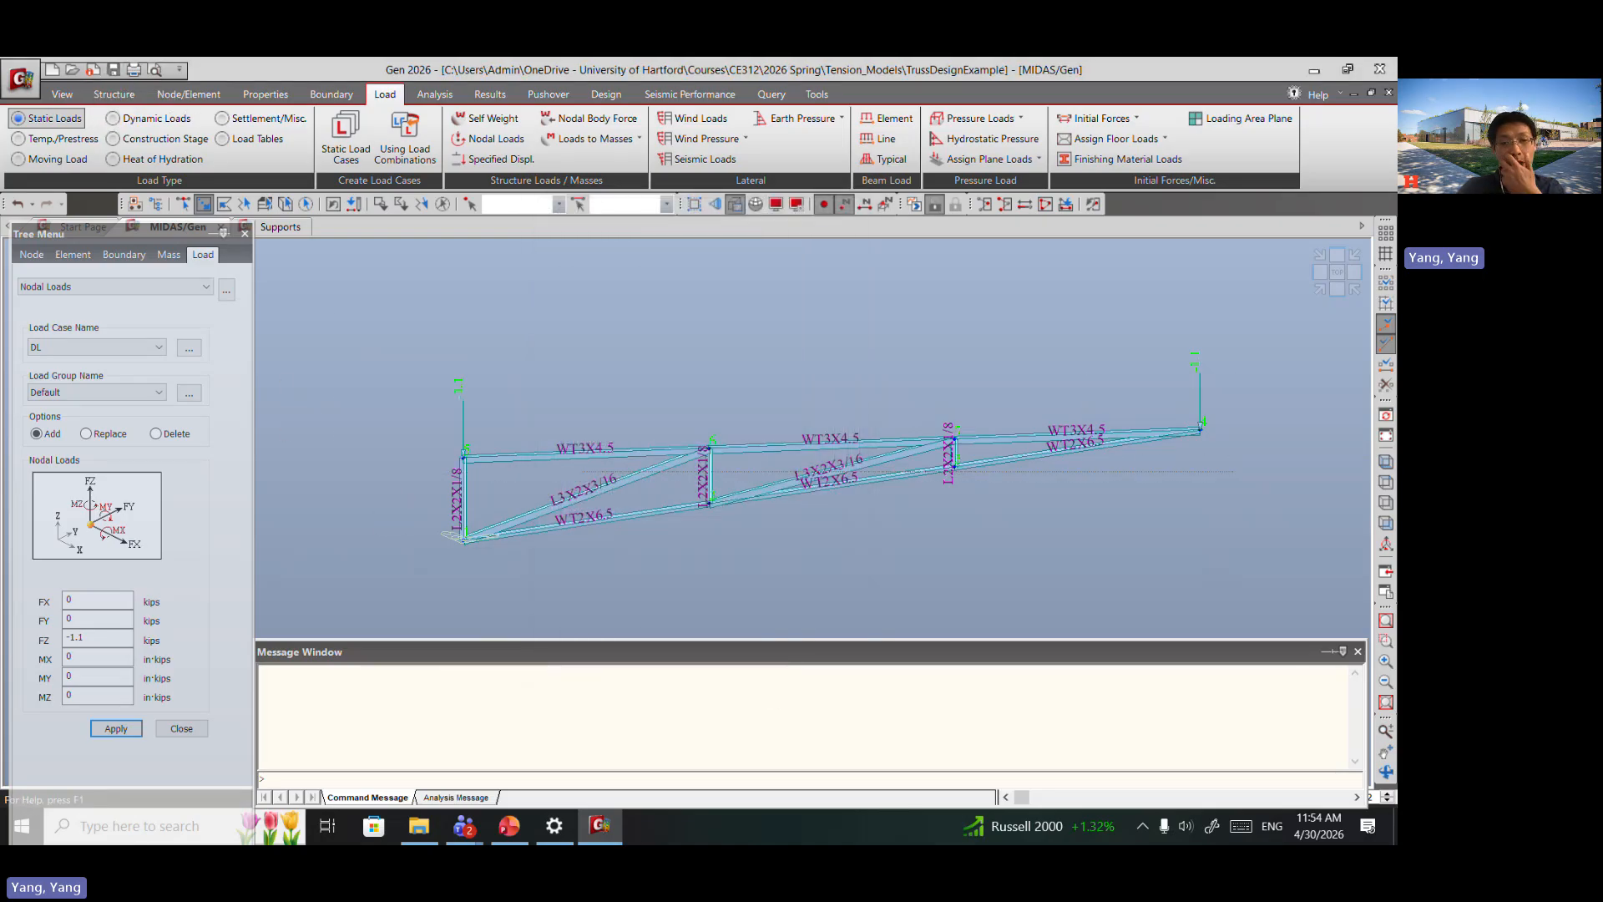
left_click_drag(866, 430, 702, 389)
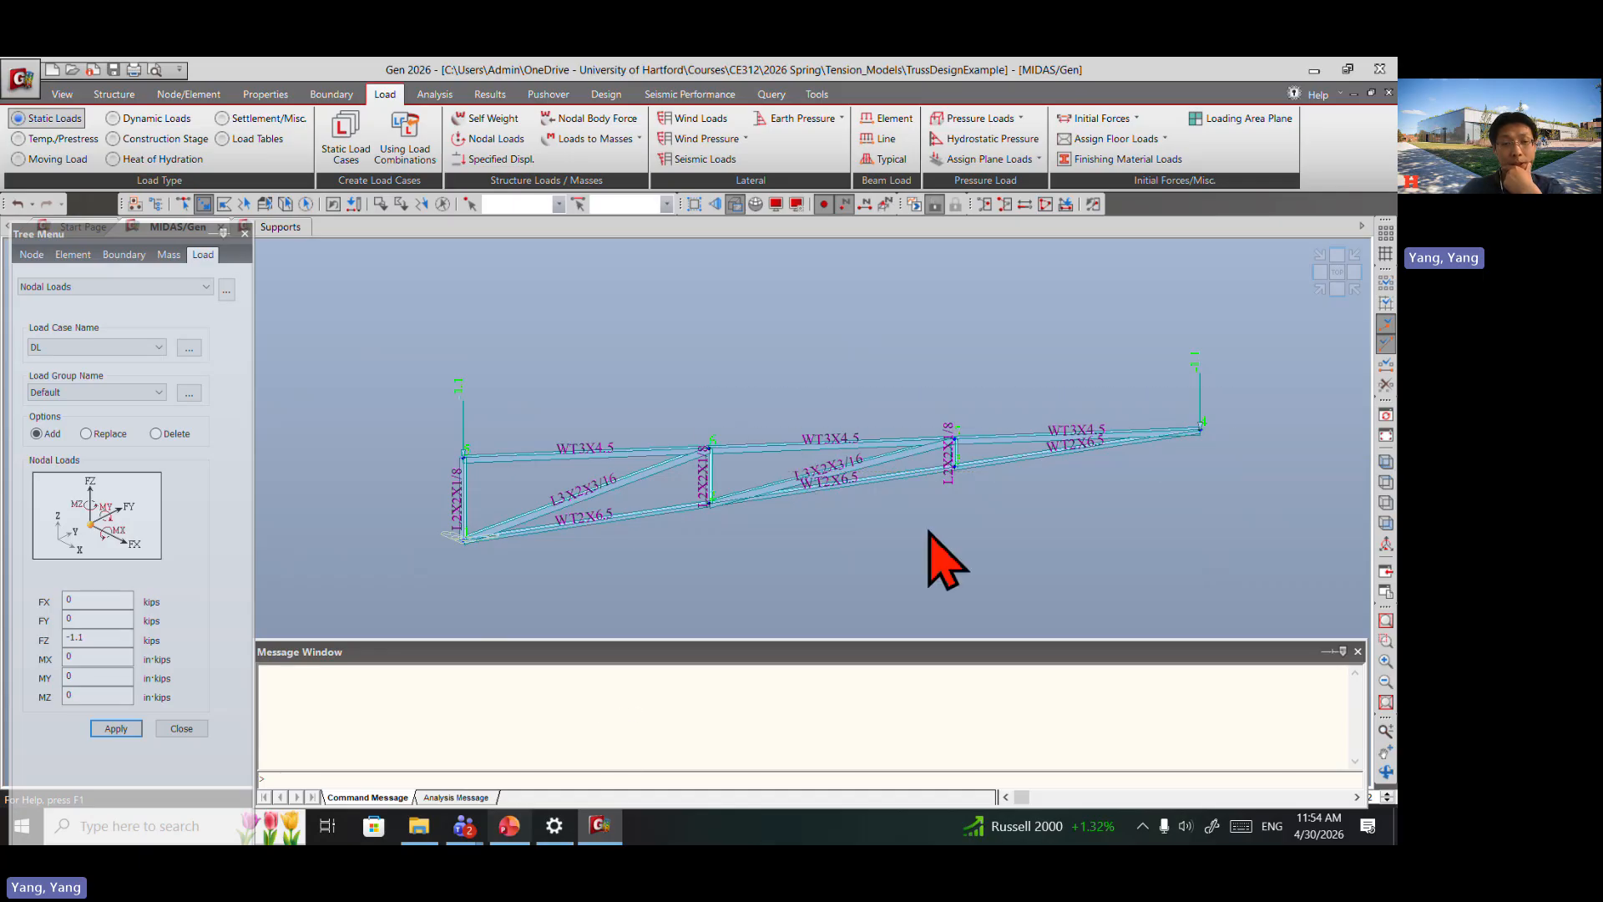
Step: Look up the load calculation for joints B and C on slide 8 in PowerPoint and return to MIDAS Gen
left_click(511, 829)
left_click(144, 656)
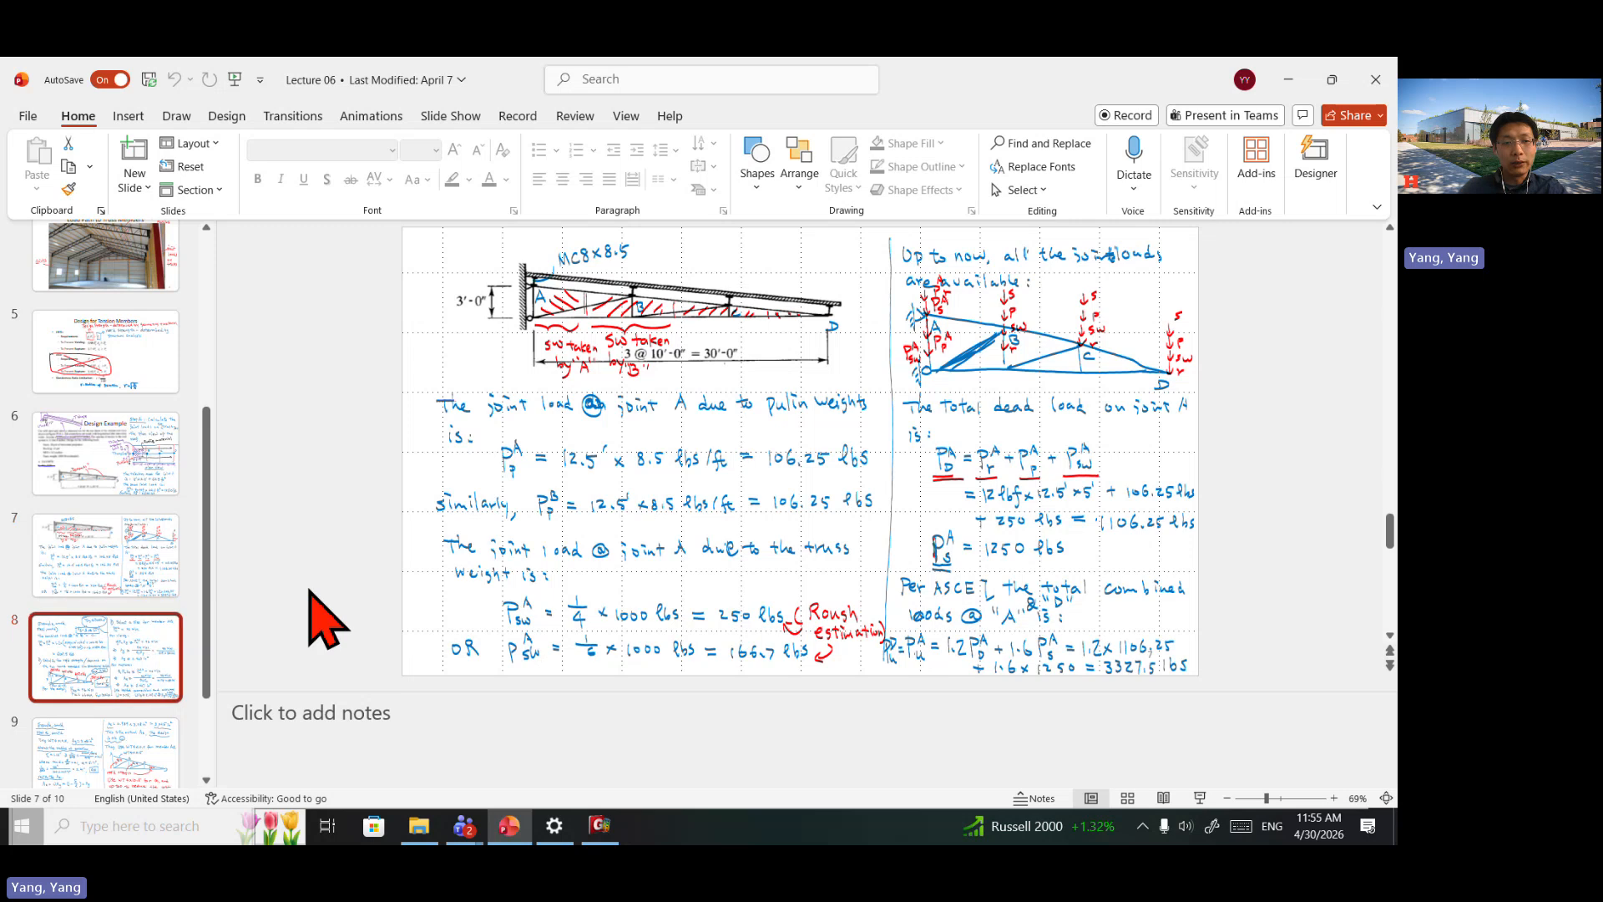
left_click(144, 677)
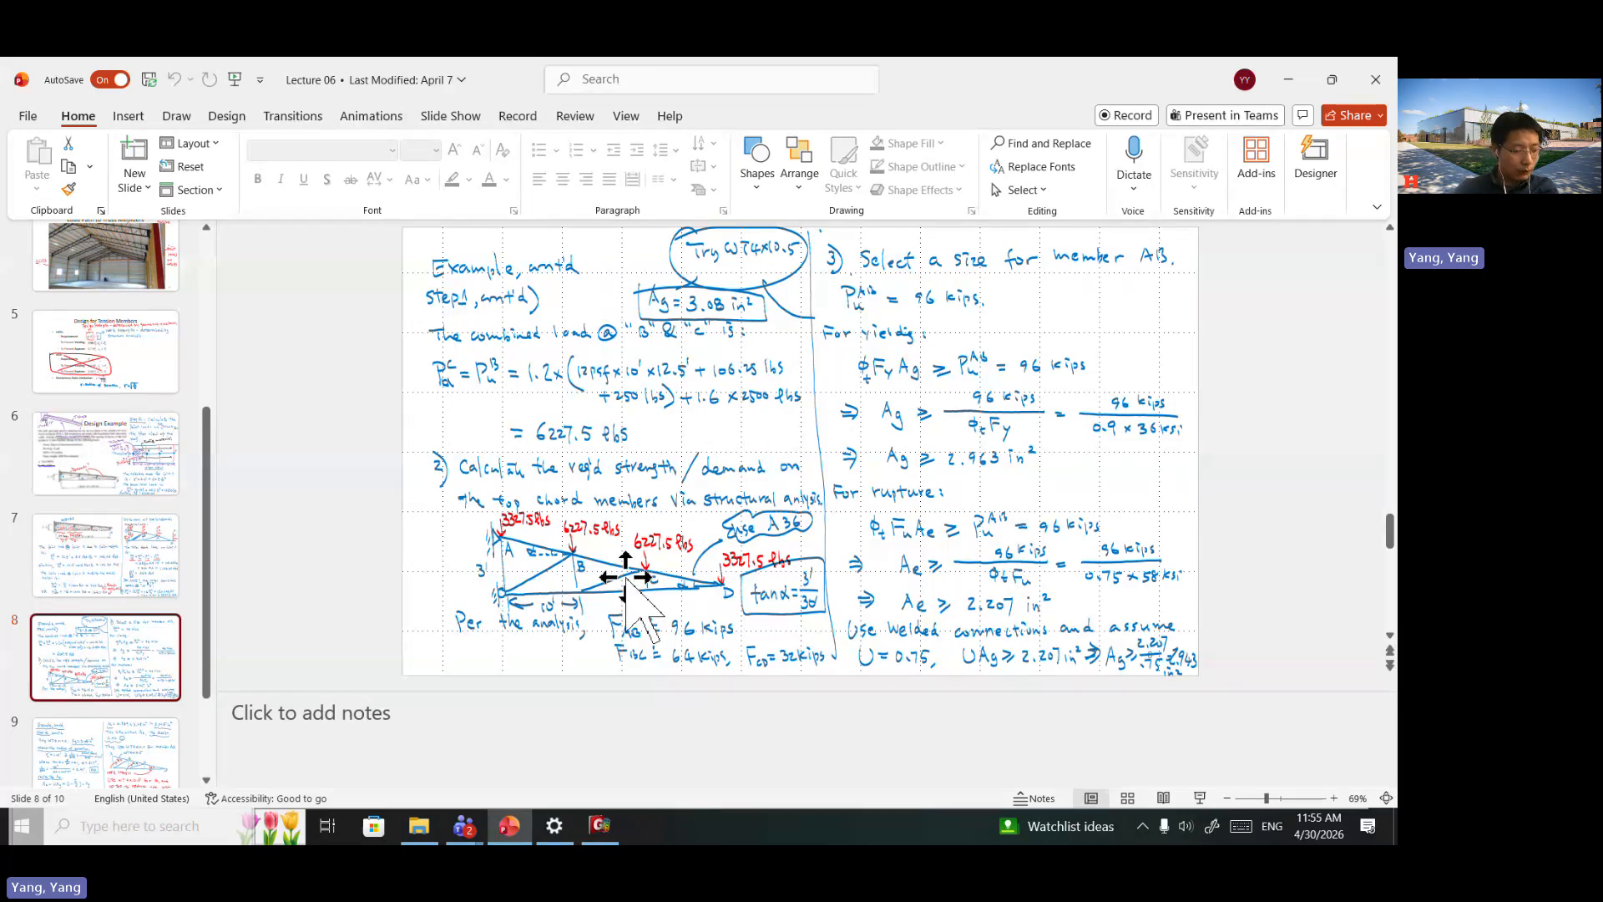
left_click(600, 826)
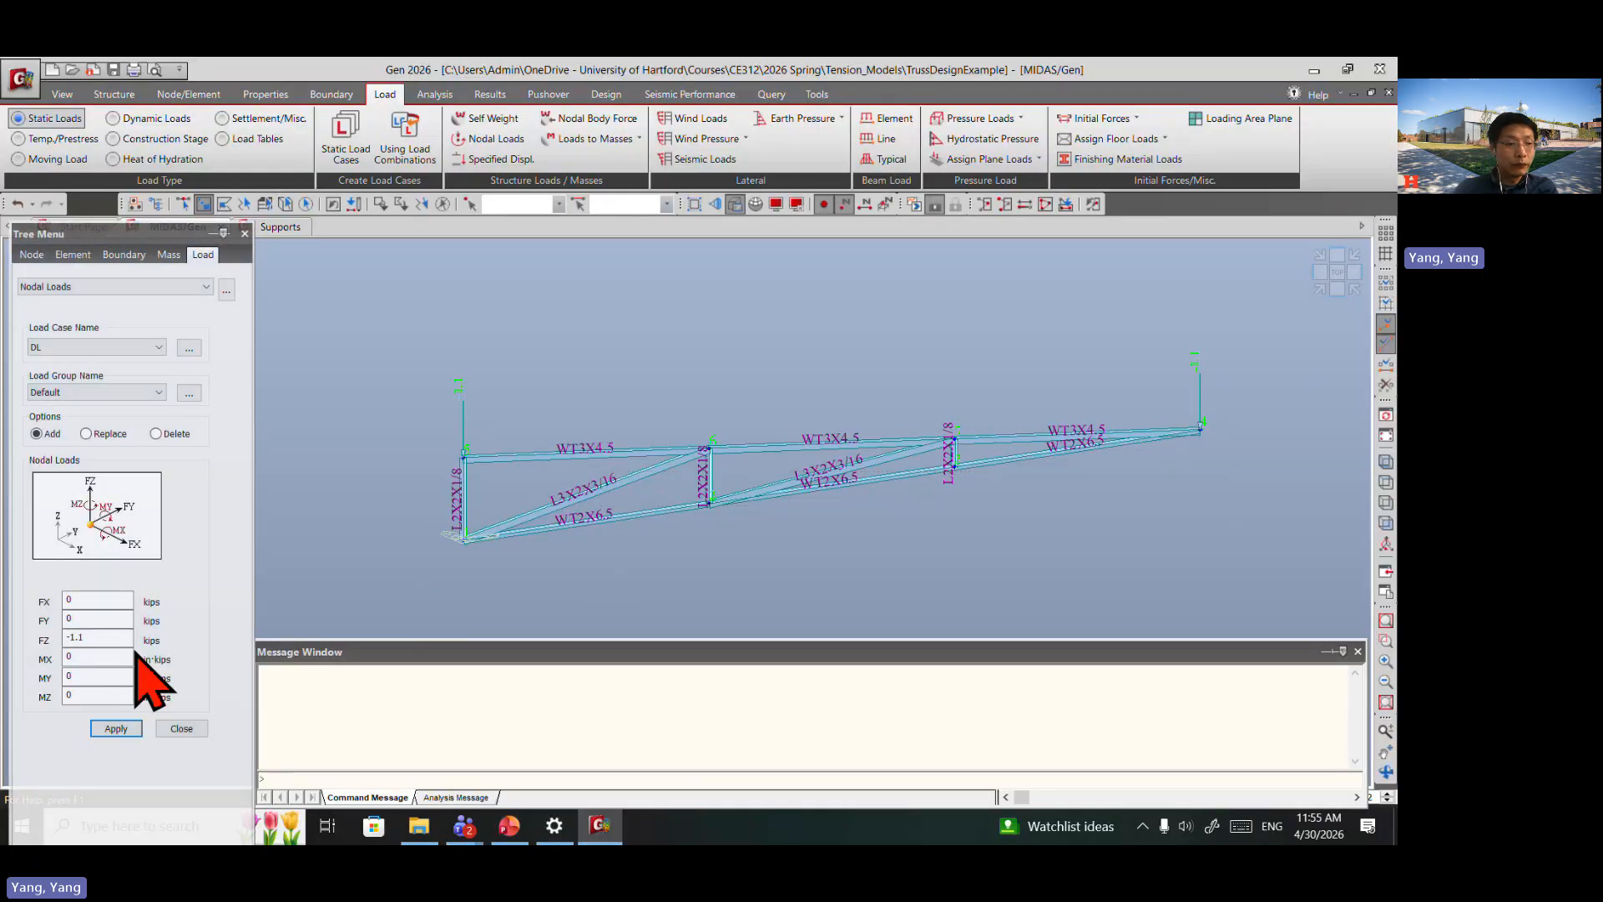
Step: Add a DL nodal load with FZ of -1.856 kips to the two interior top chord nodes and save the model
left_click(131, 639)
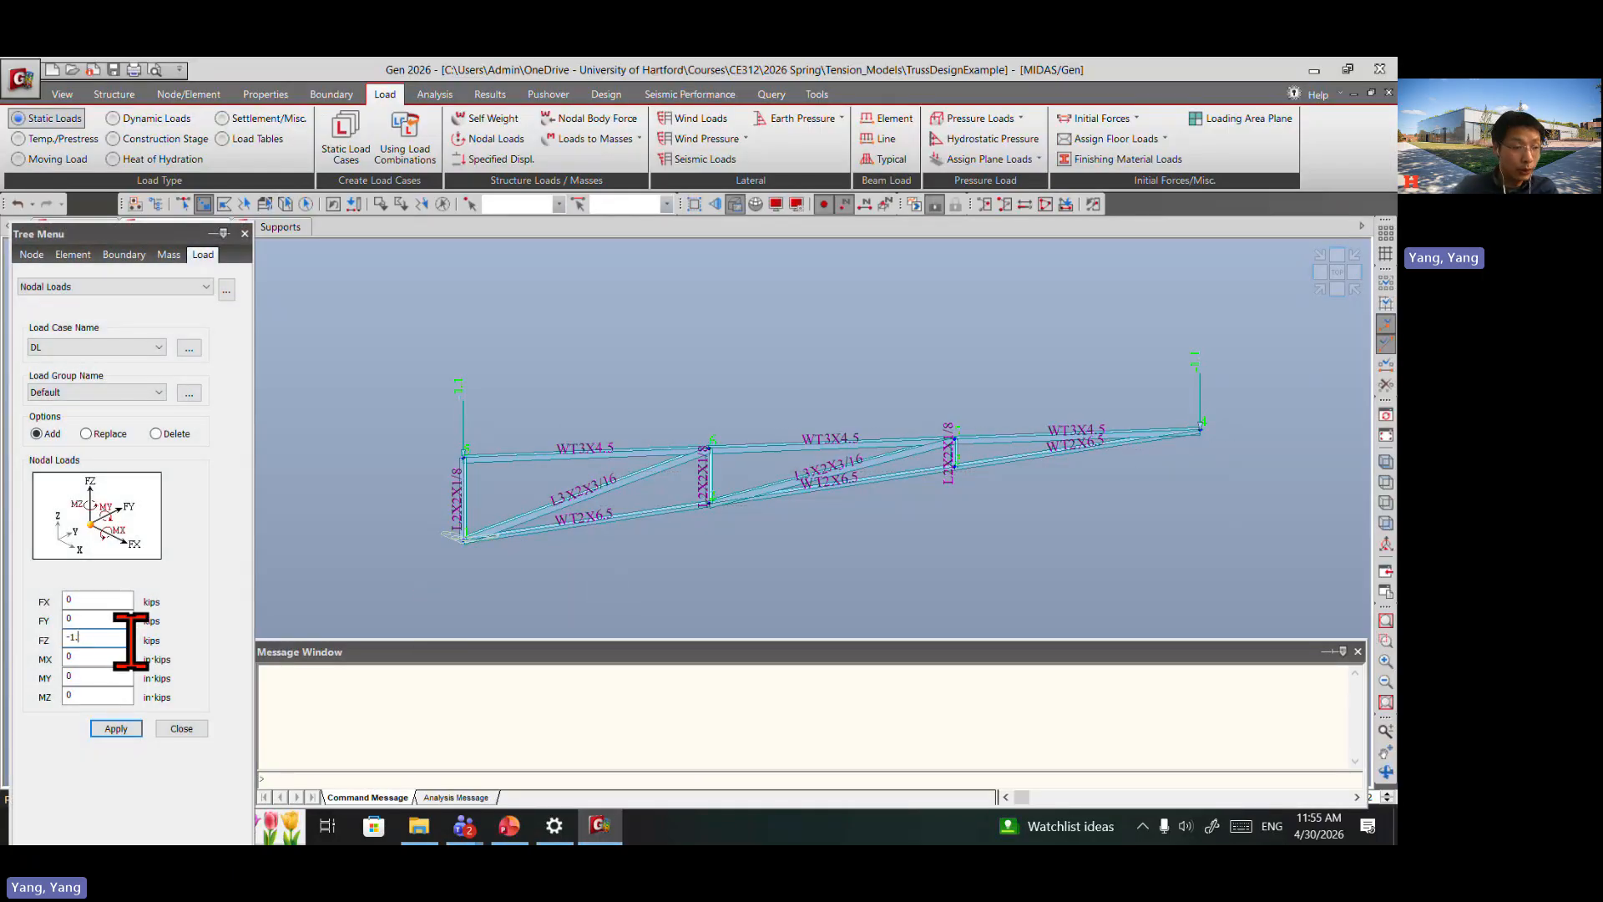
type("856")
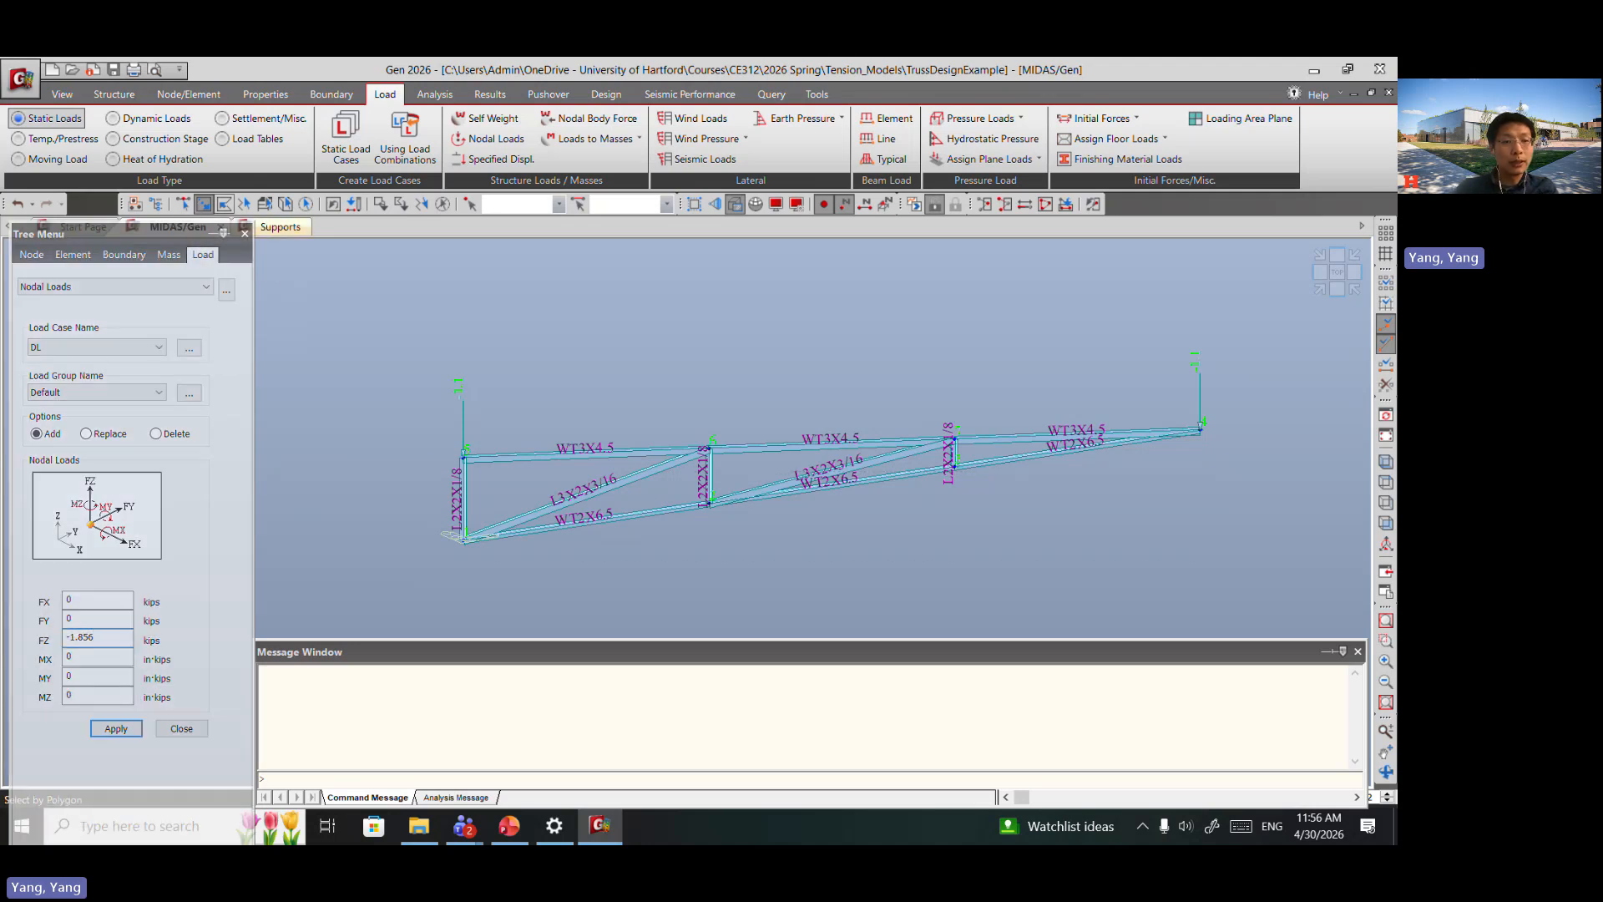
left_click_drag(1235, 469, 683, 406)
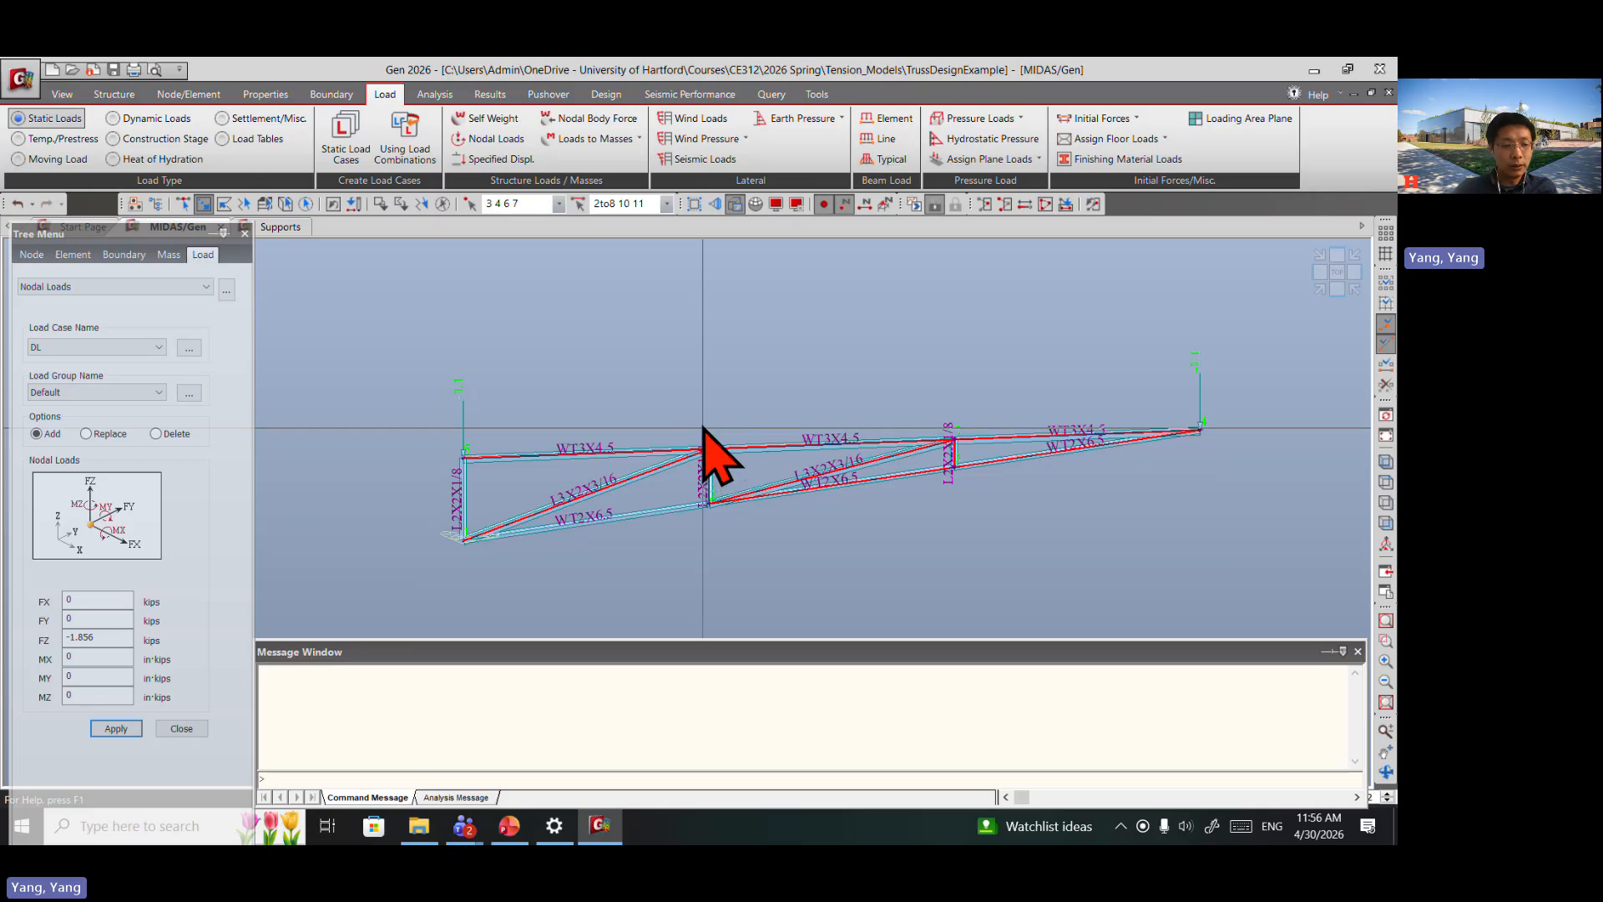
key("Escape")
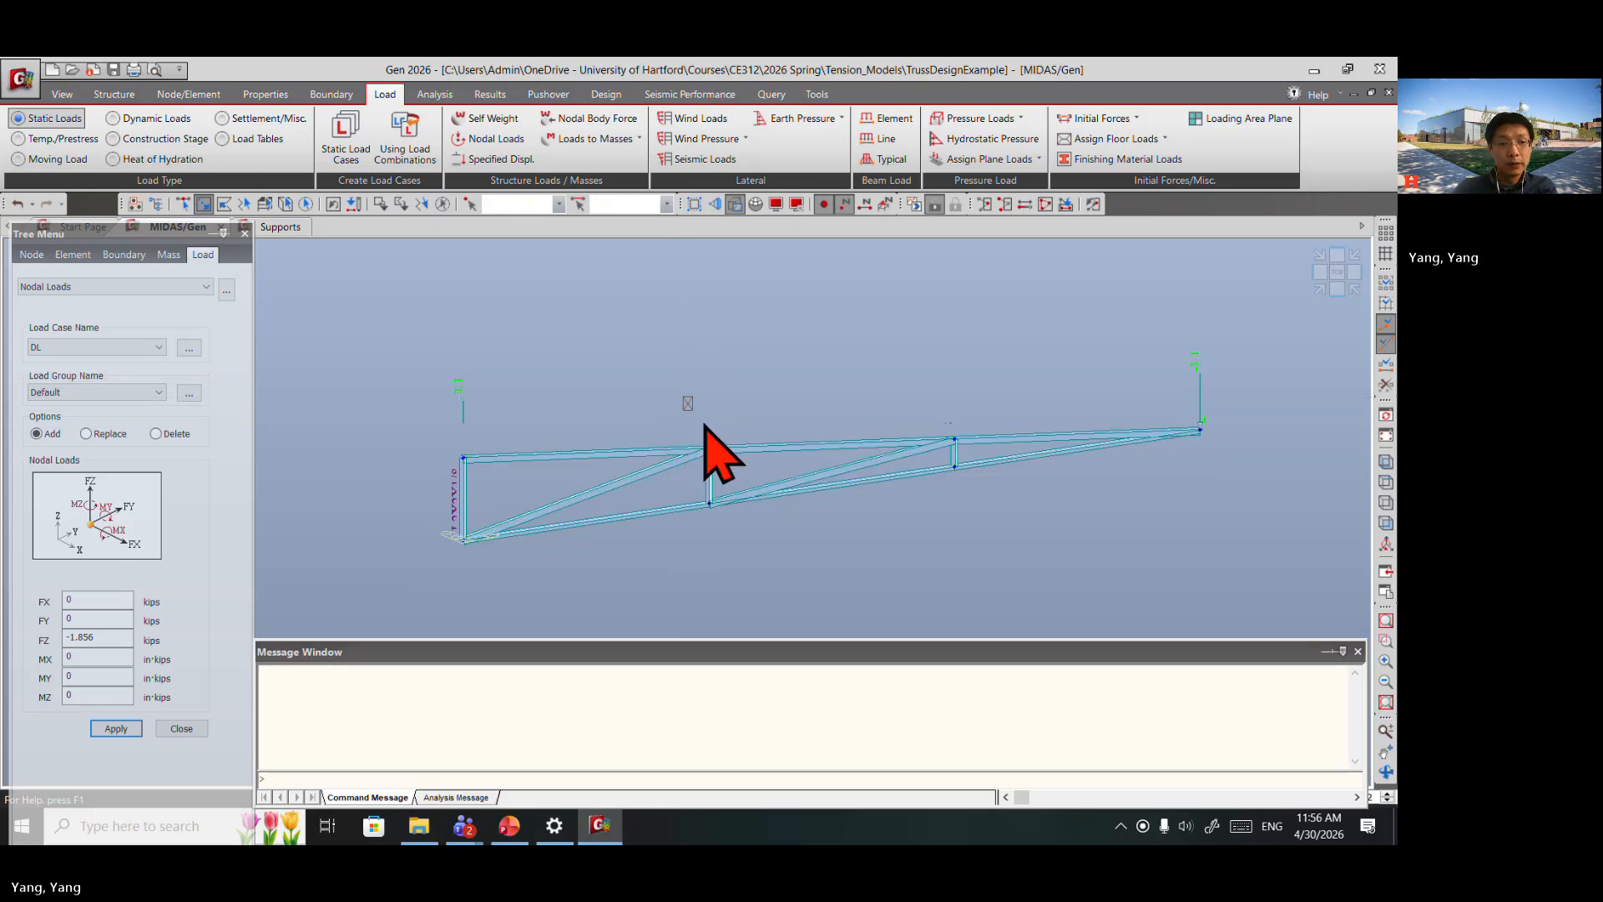
left_click_drag(704, 425, 733, 470)
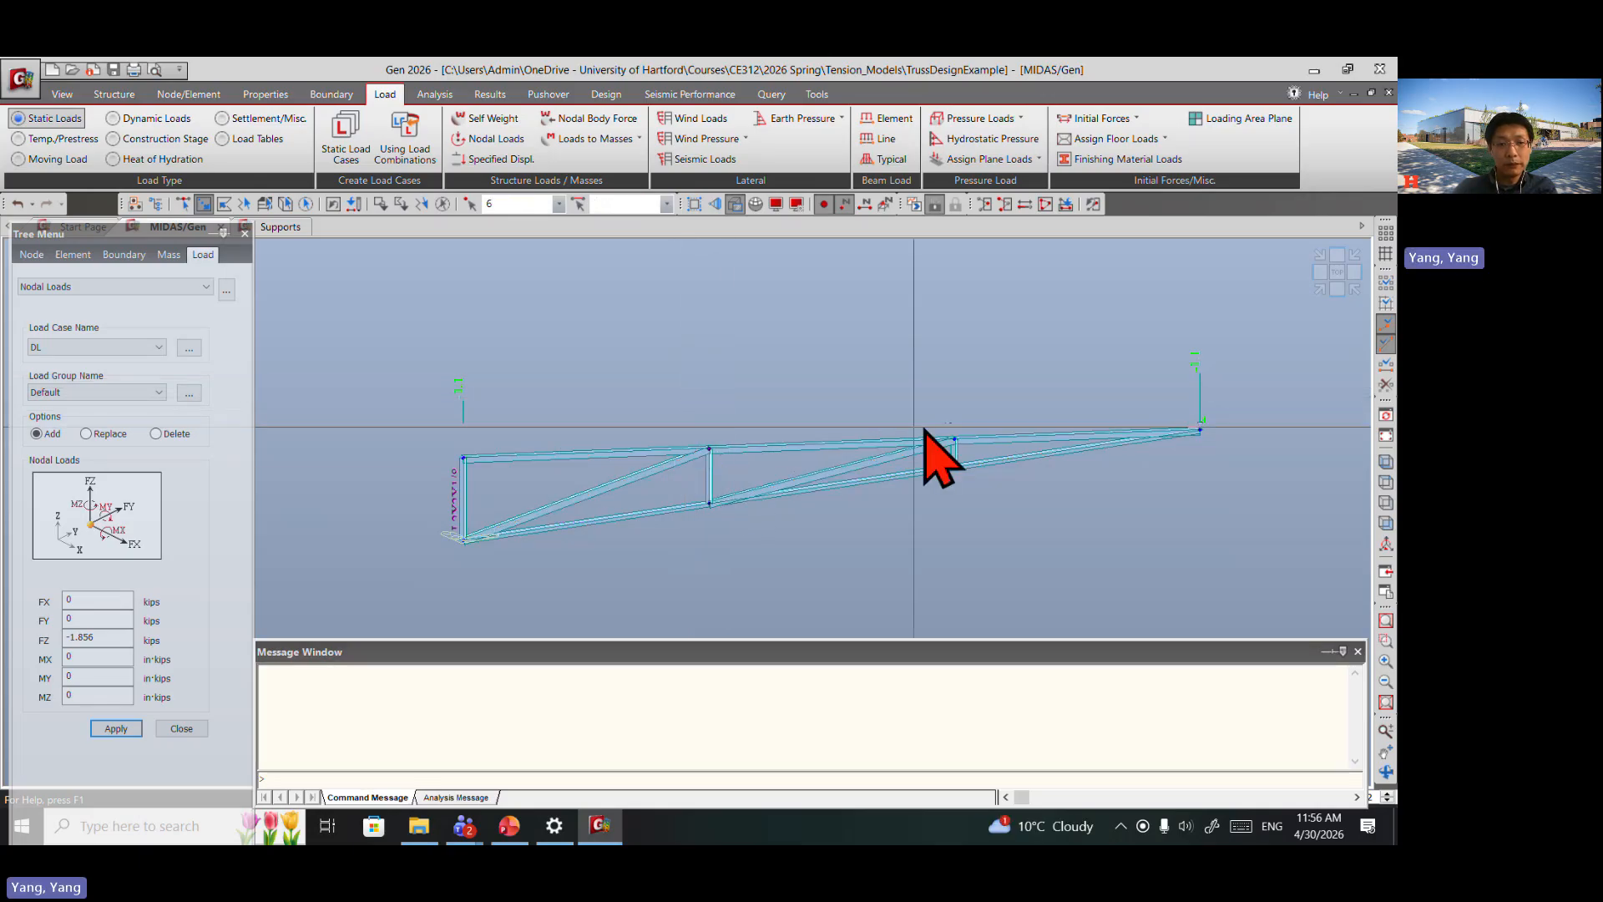
left_click_drag(913, 396, 982, 460)
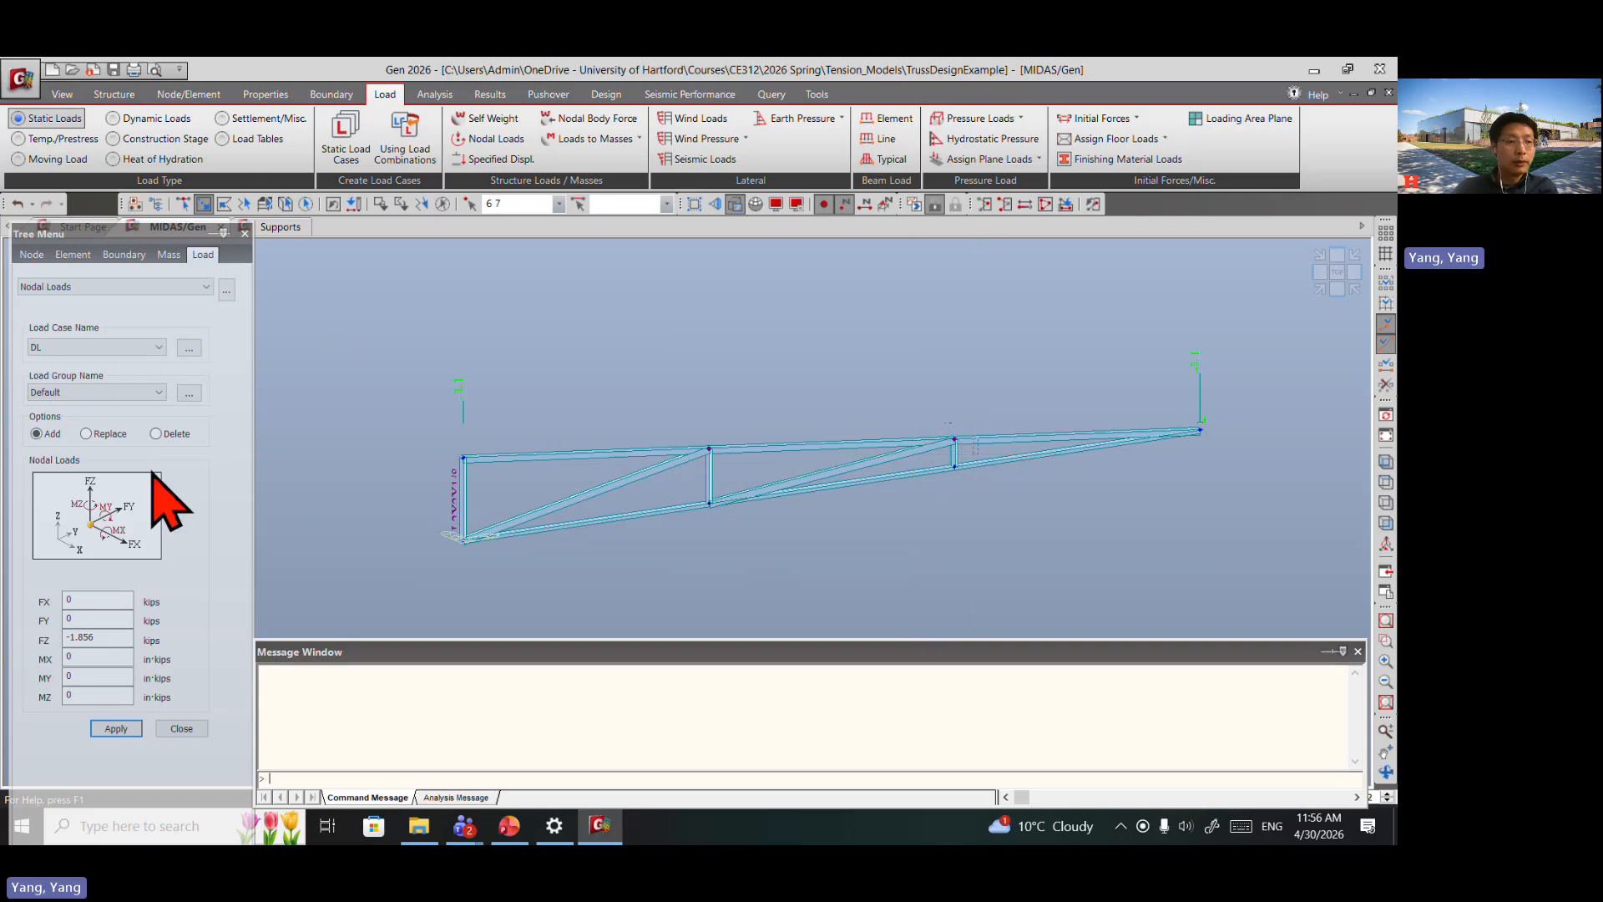
left_click(121, 729)
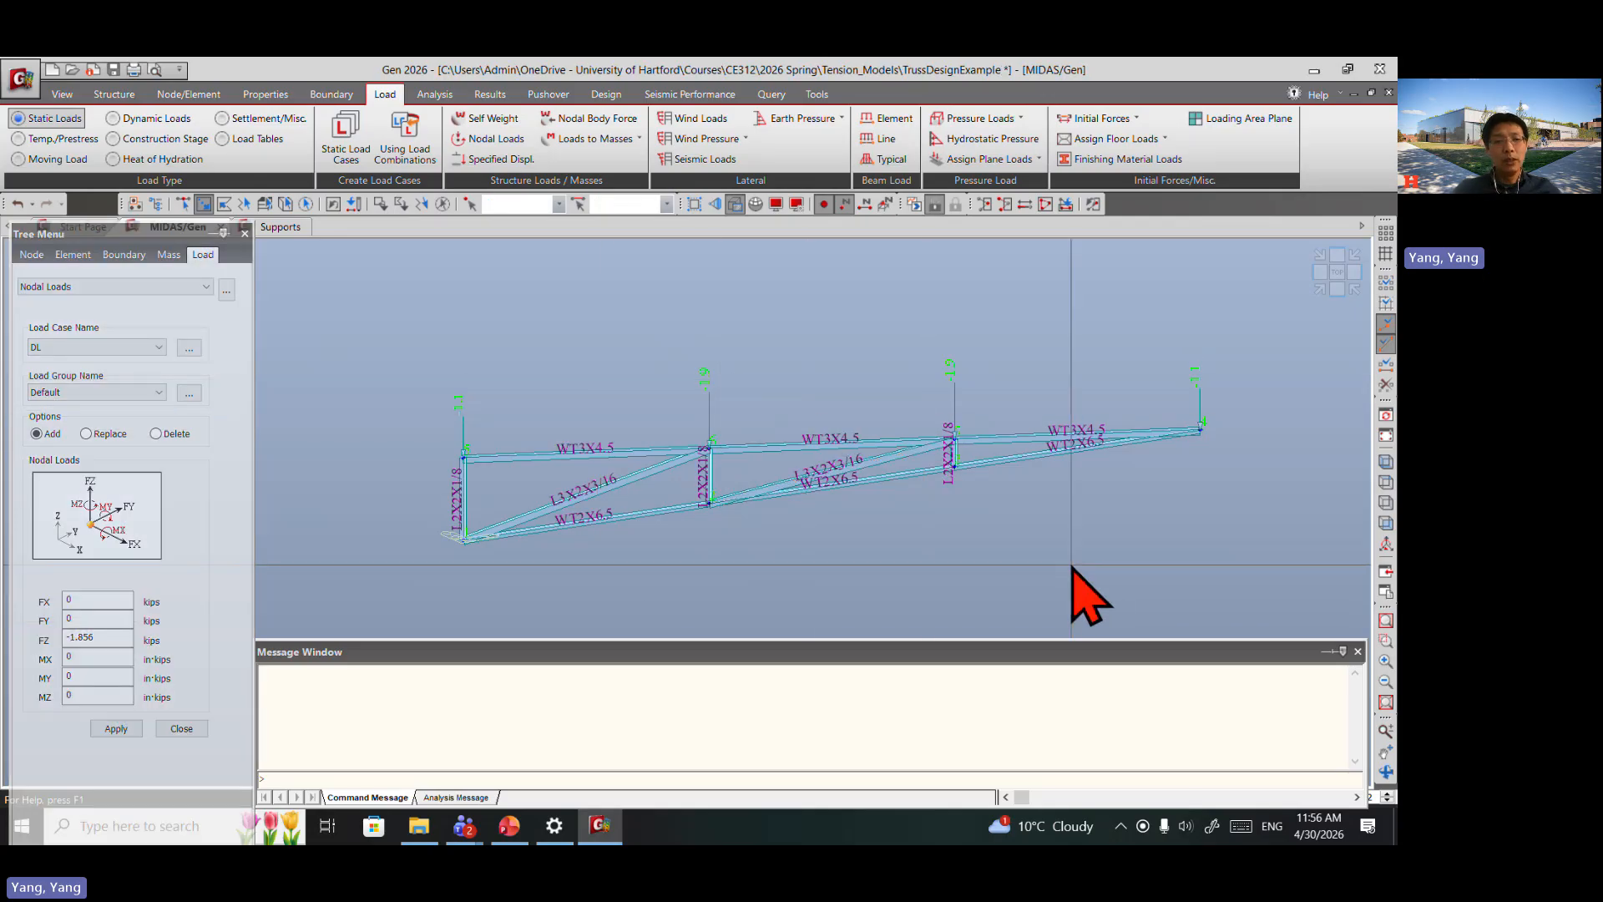
left_click(113, 69)
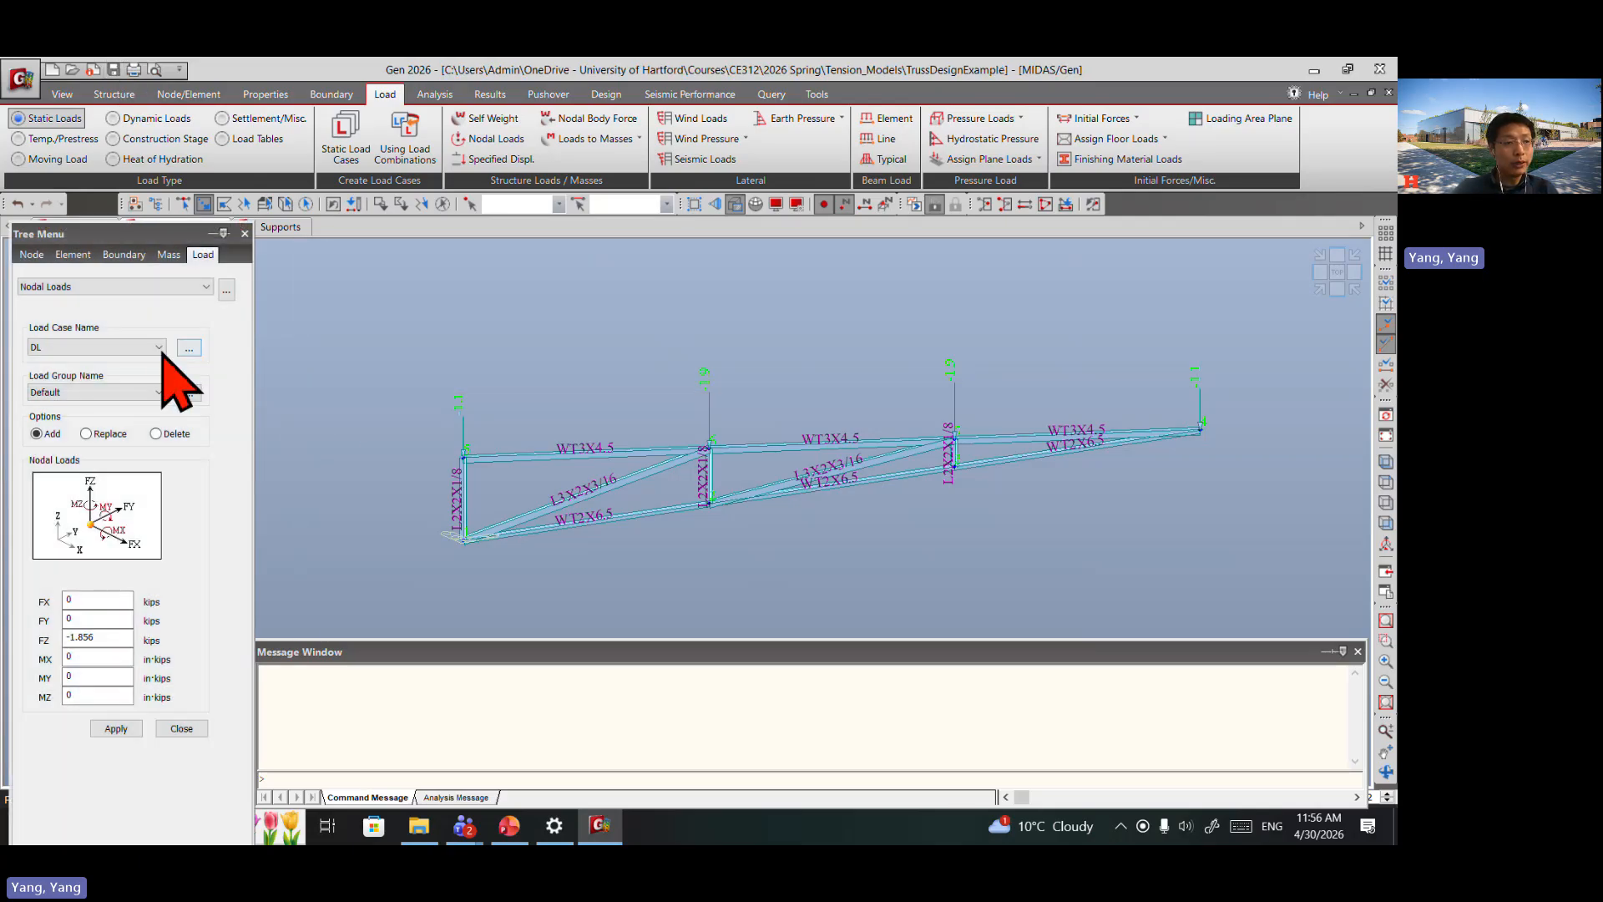
Step: Switch the nodal load case to SL and look up joint A's snow load on slide 7 in PowerPoint
left_click(158, 347)
left_click(109, 374)
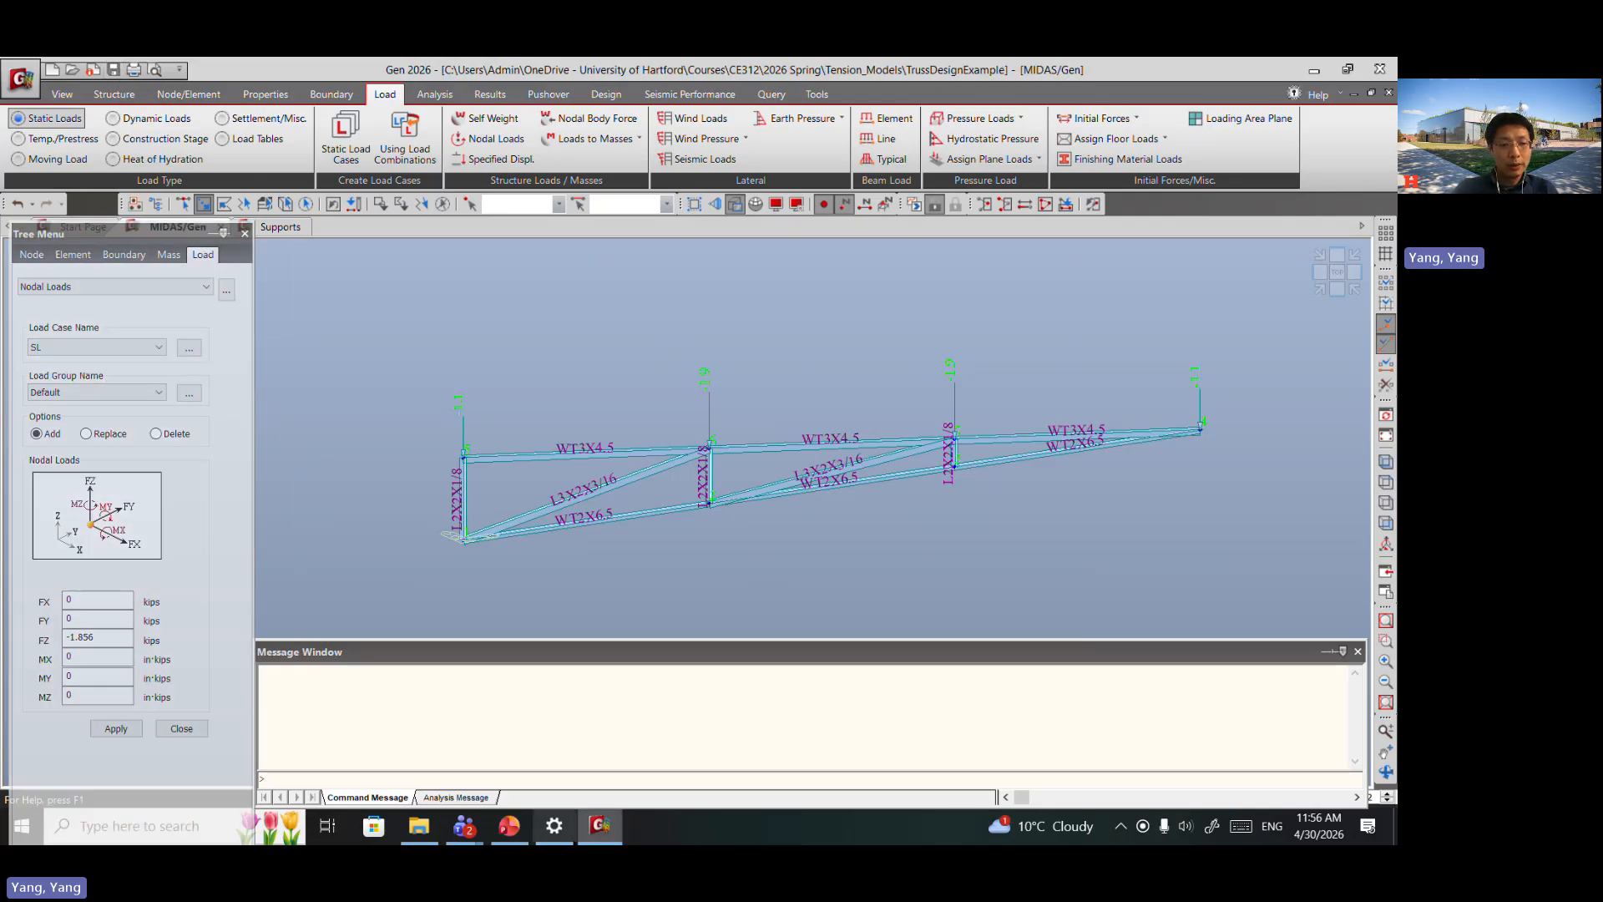
left_click(499, 831)
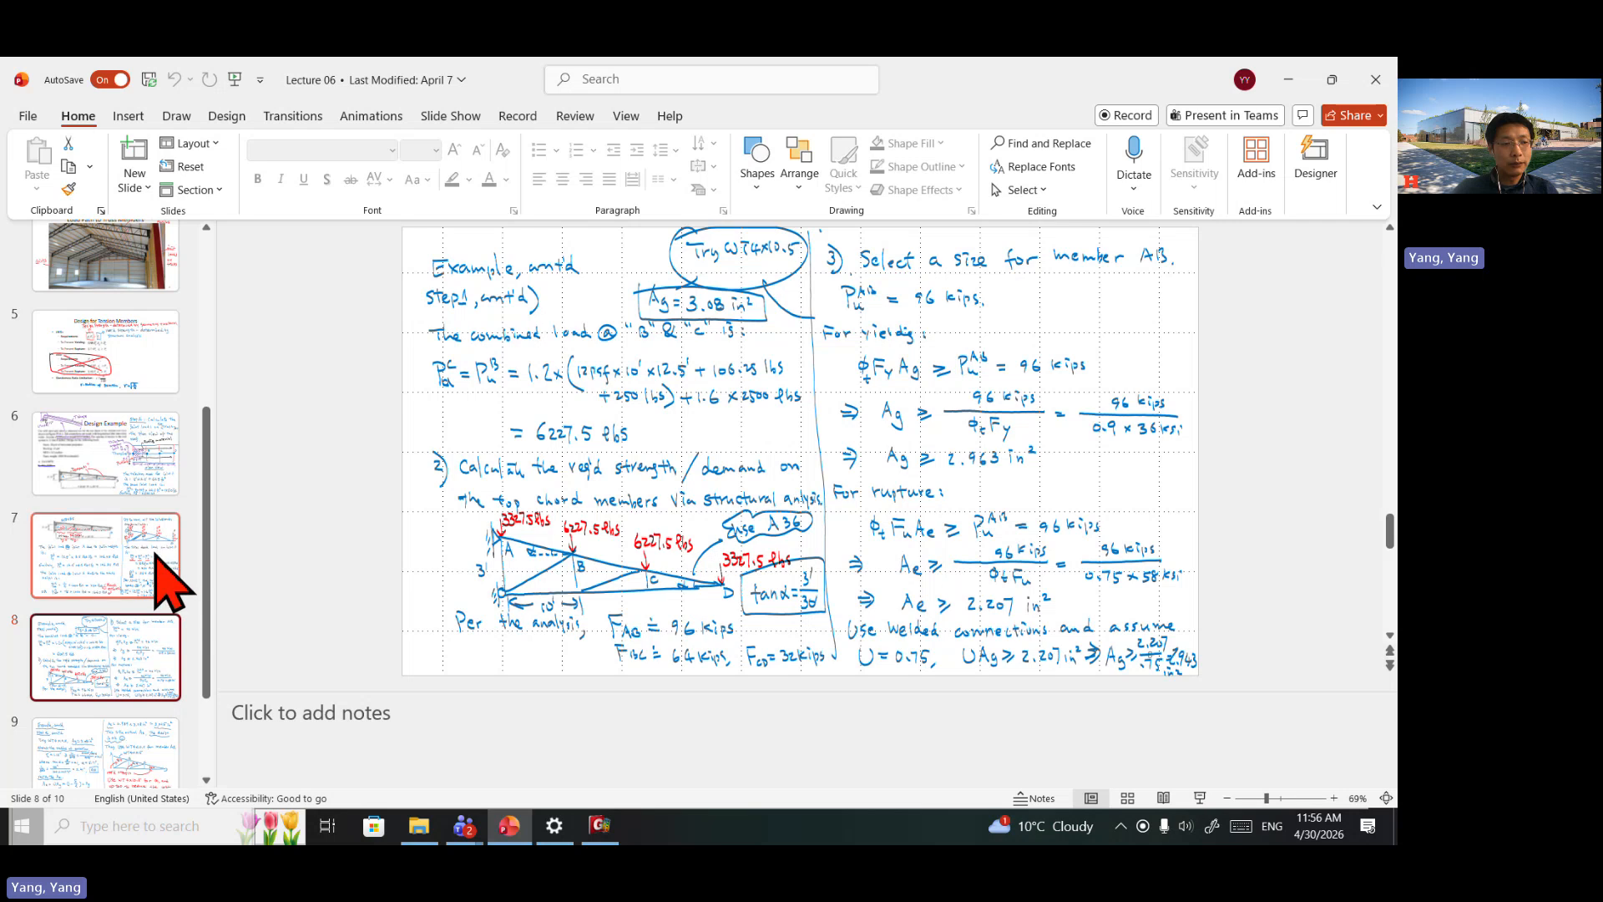
left_click(105, 557)
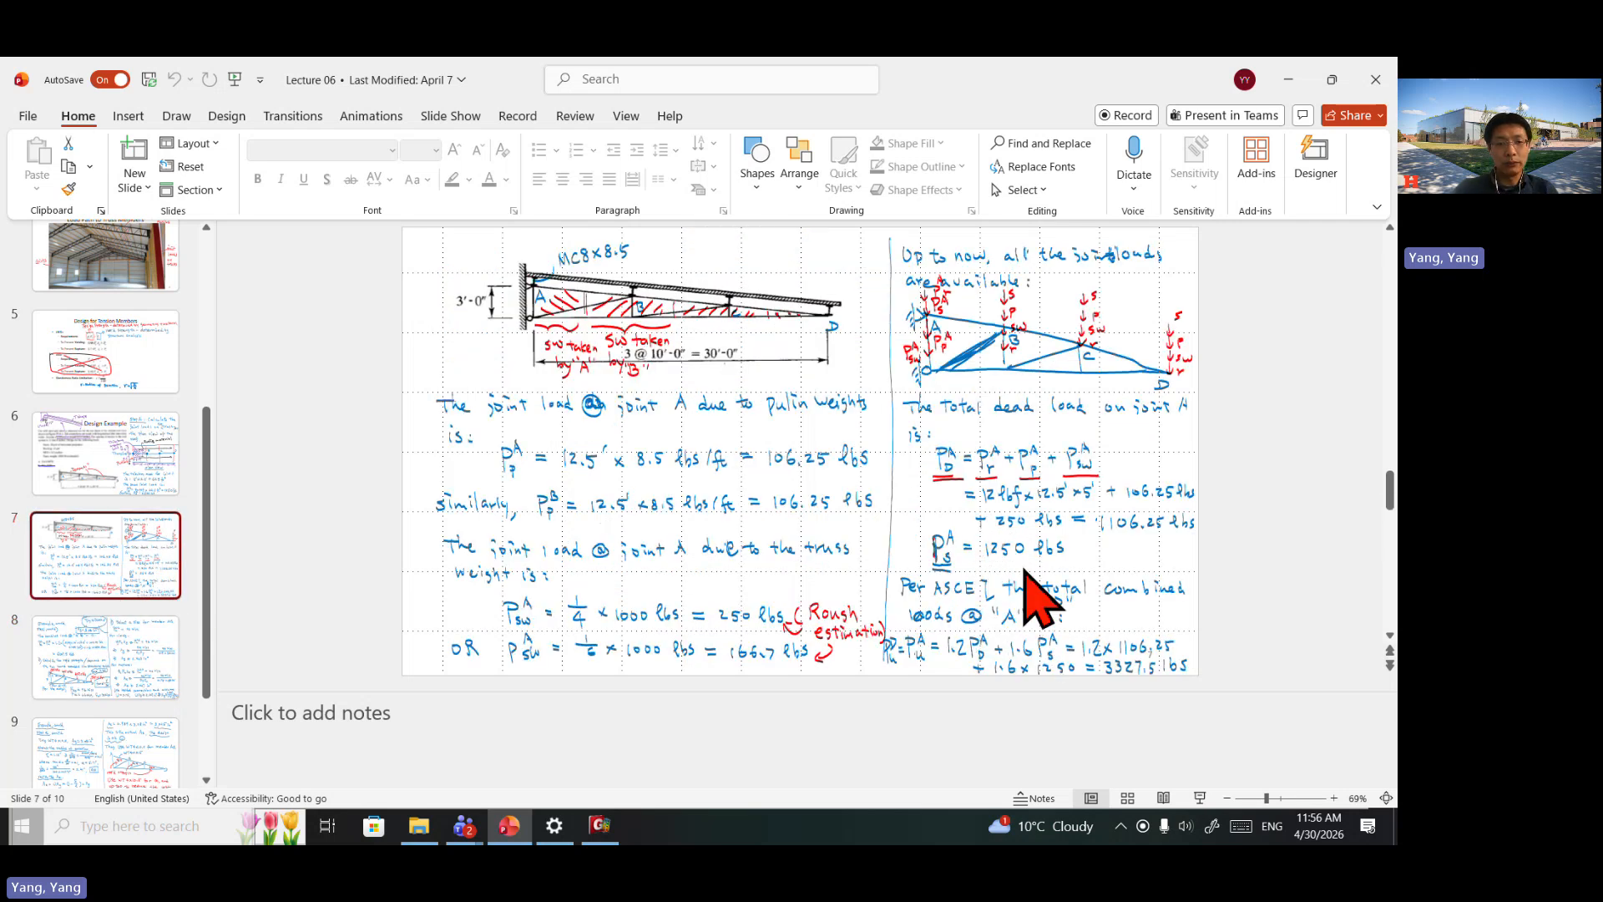
left_click(603, 831)
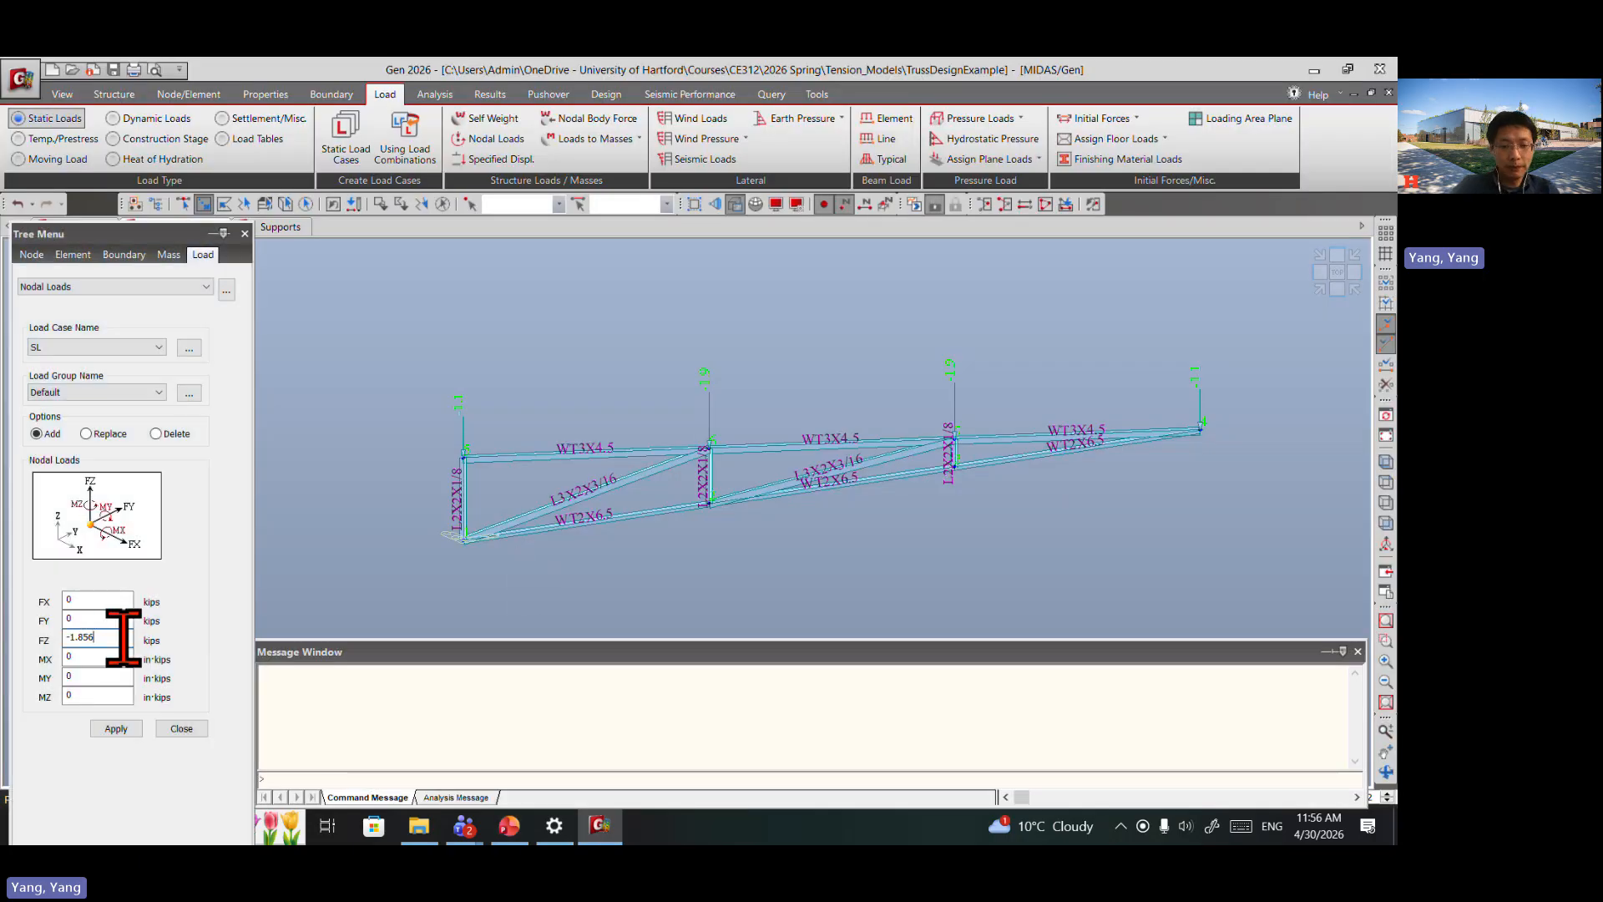
Step: Add an SL nodal load with FZ of -1.25 kips to the two end nodes of the top chord
key("BackSpace")
key("BackSpace")
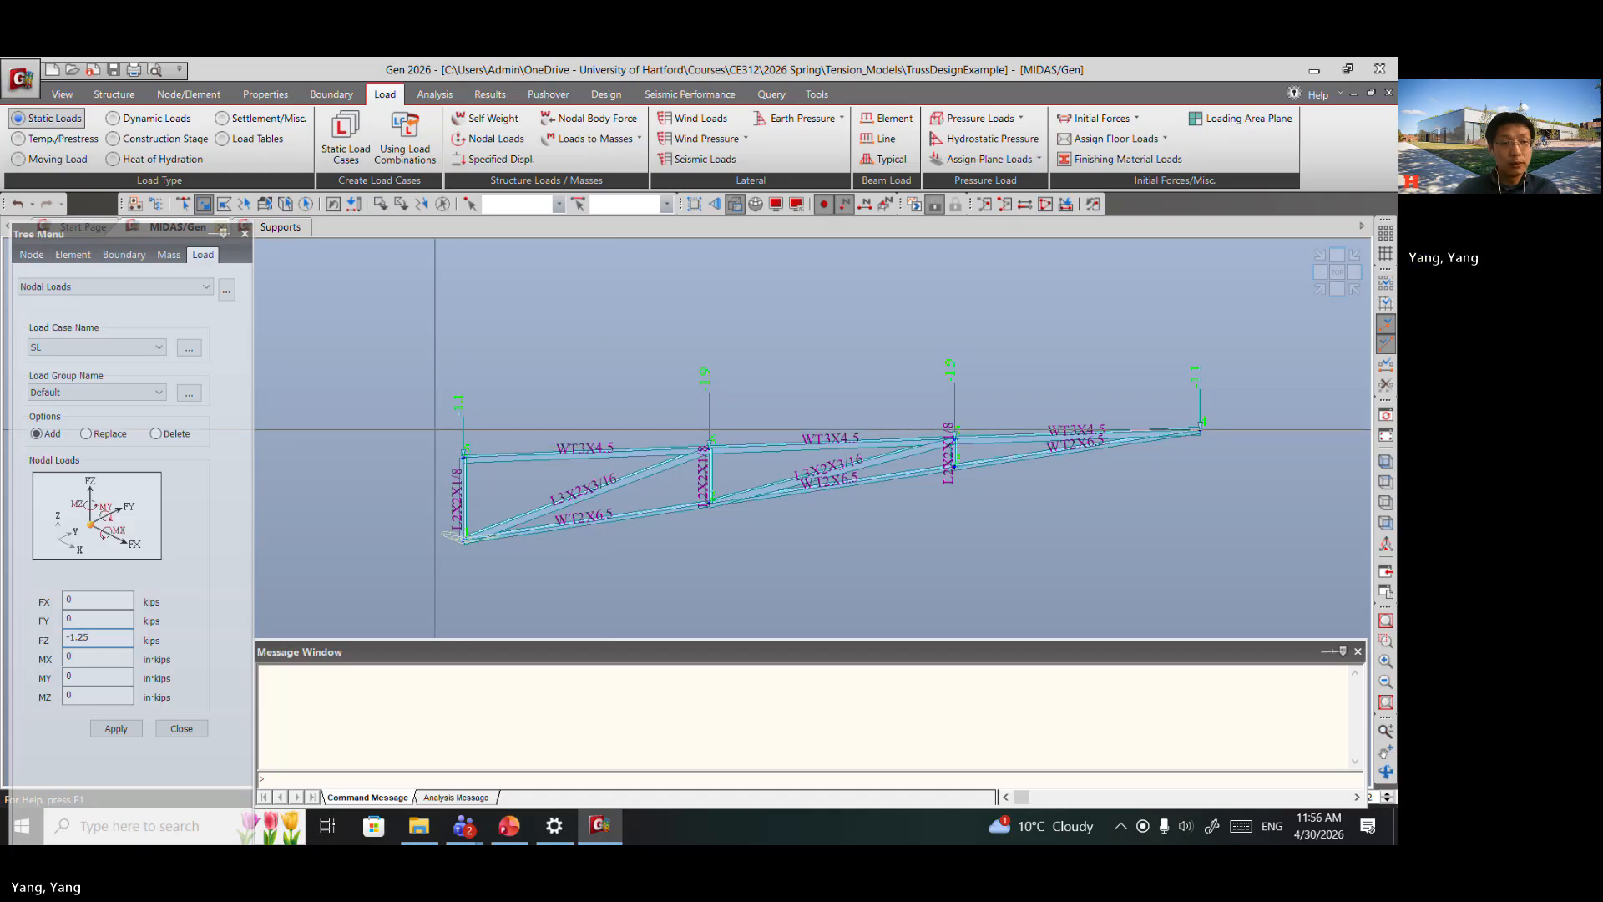
left_click(464, 455)
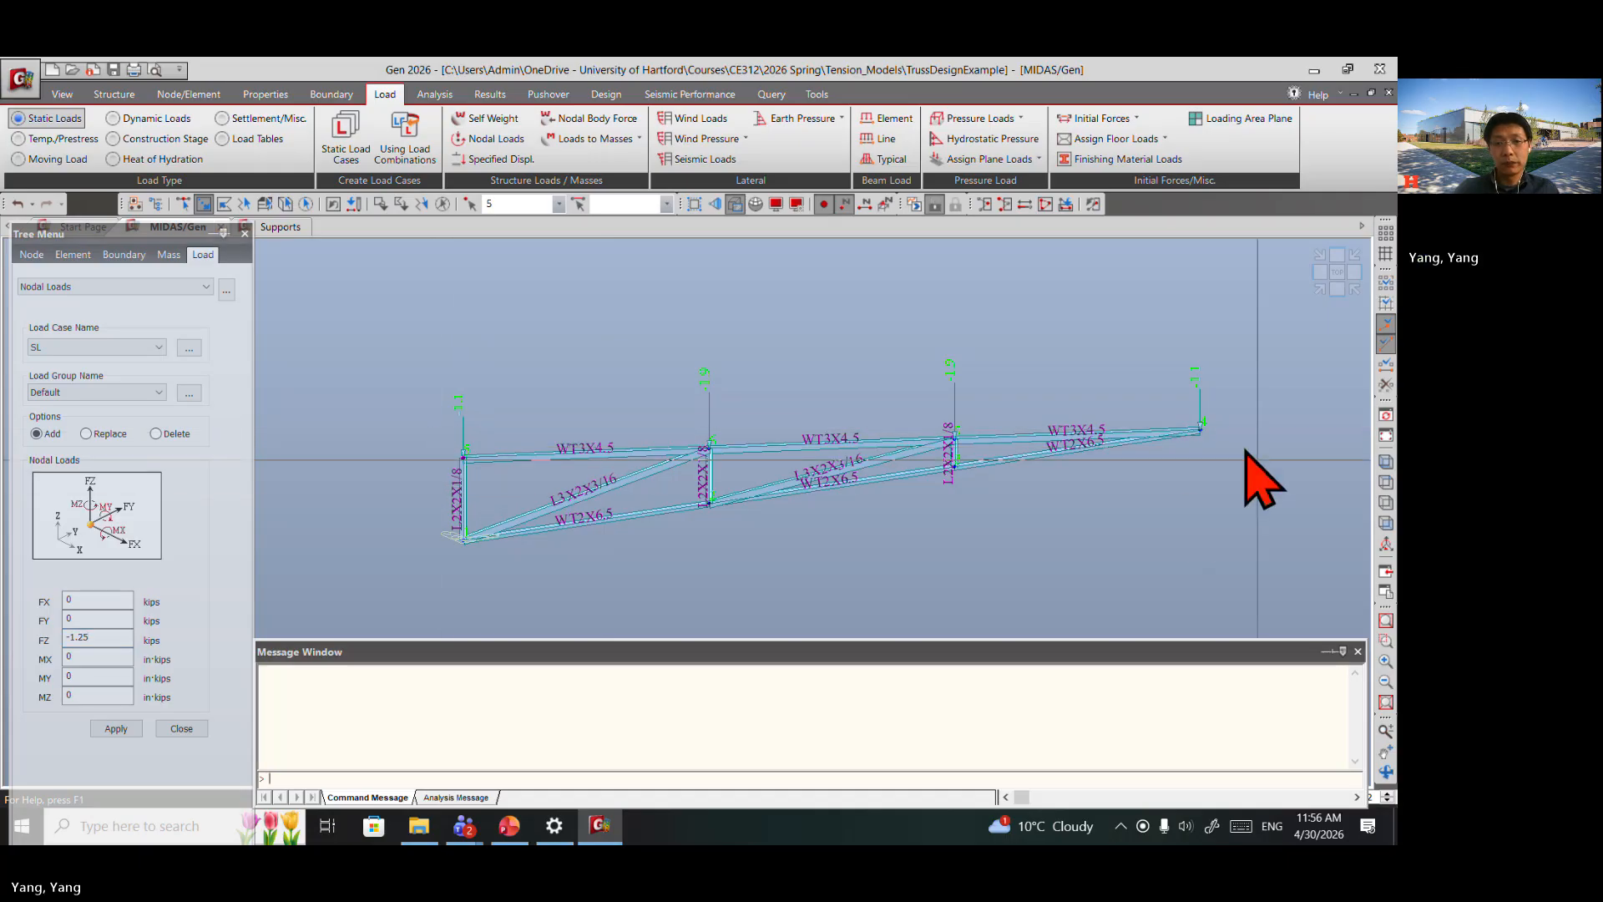
left_click(1250, 495)
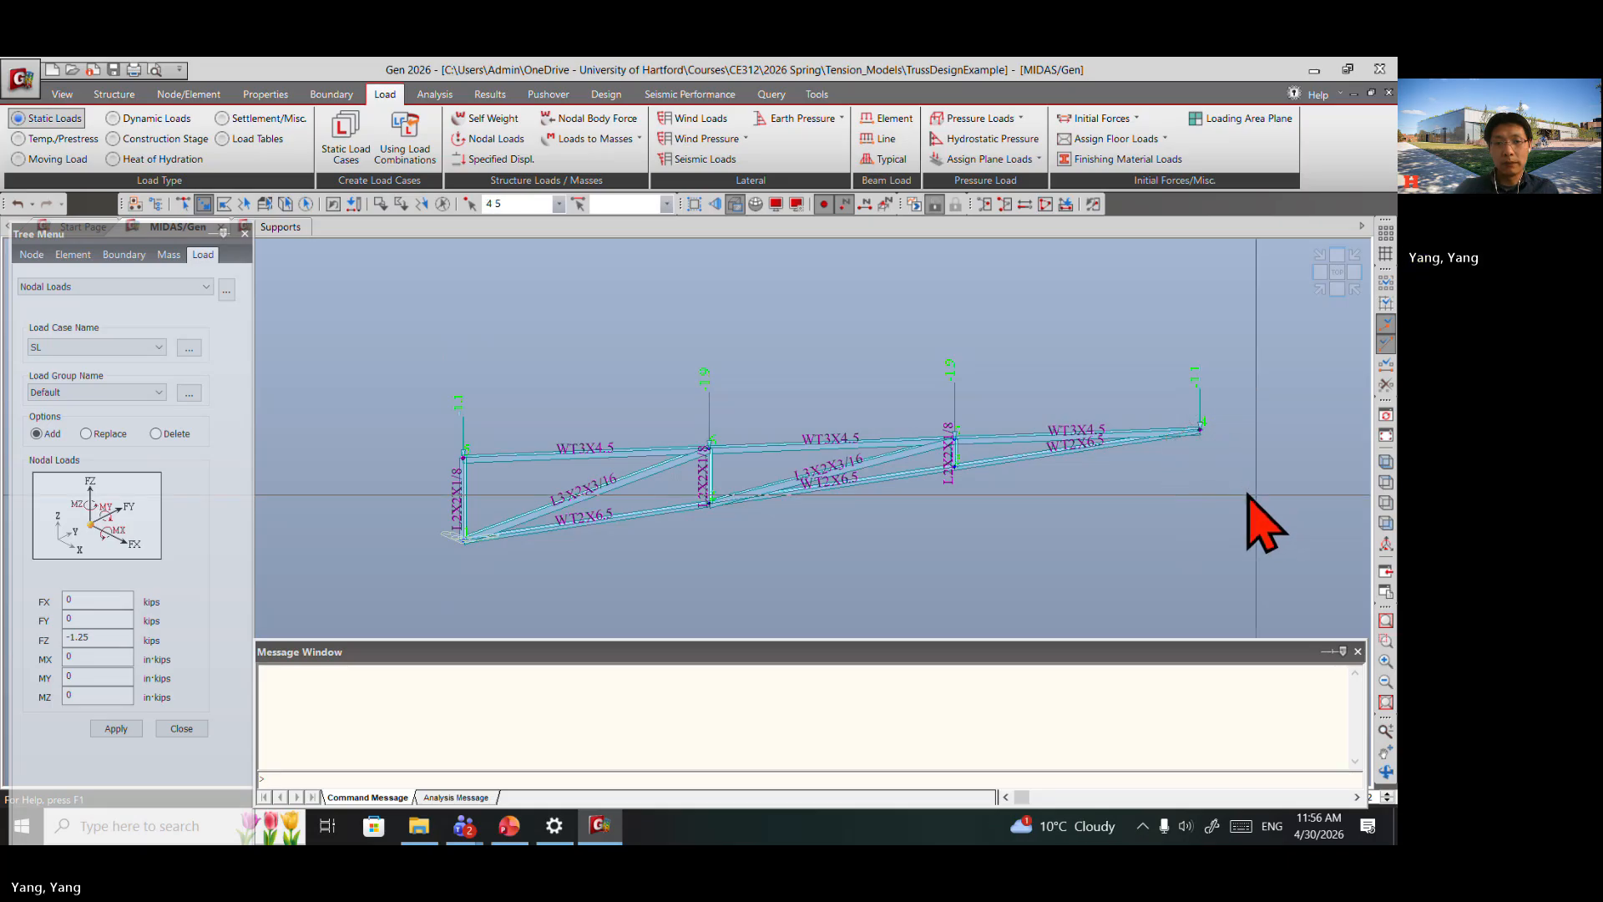
left_click(116, 729)
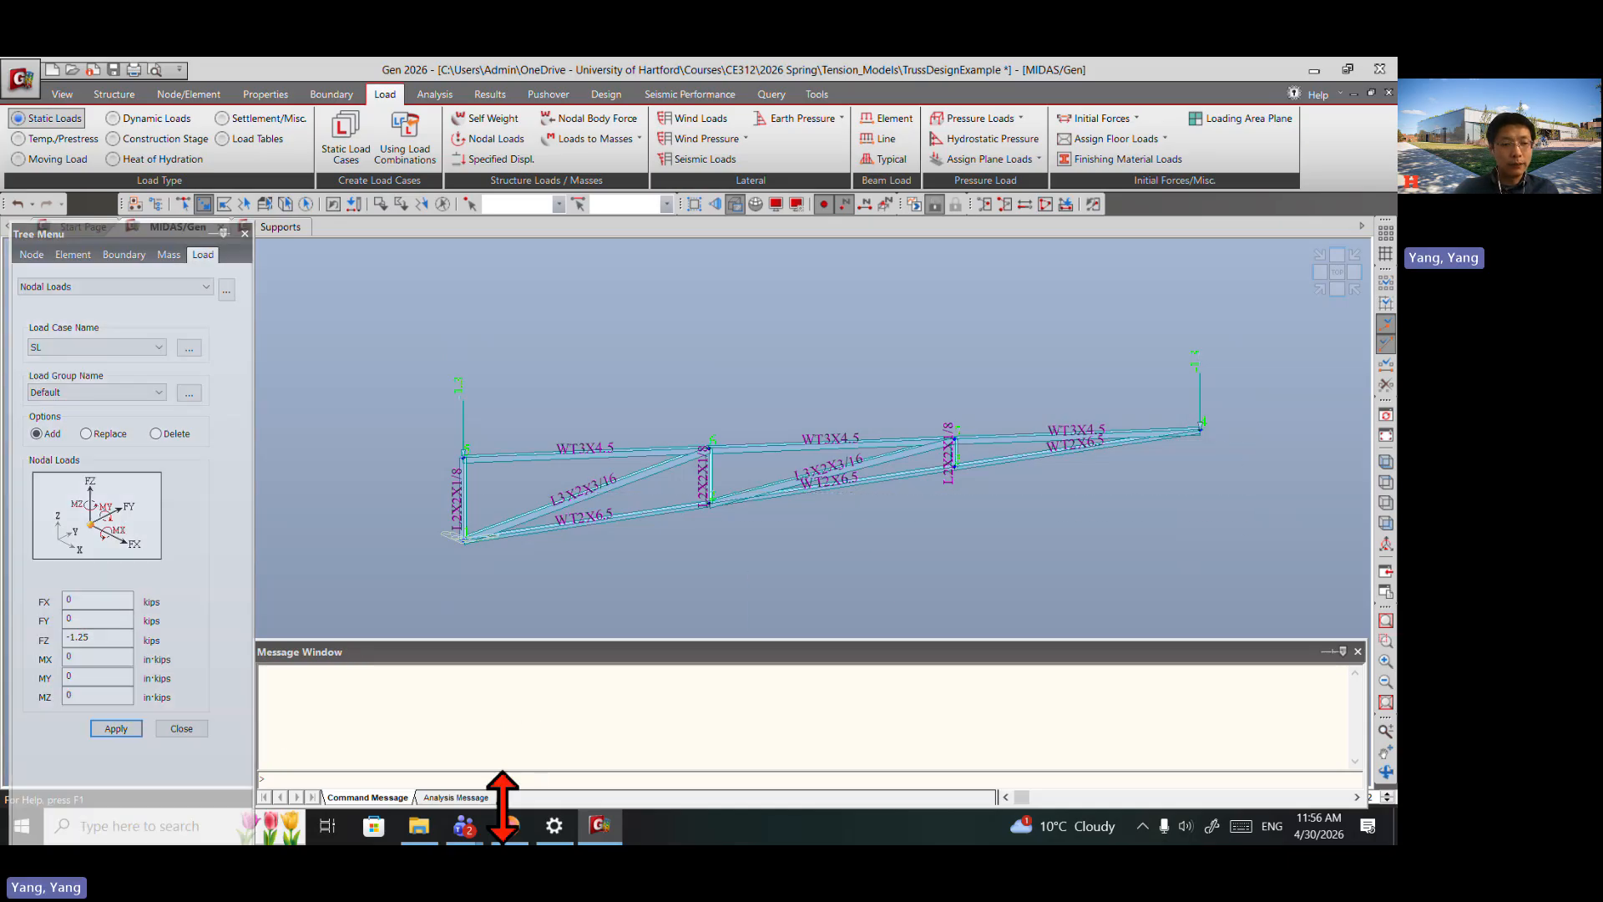
Step: Using the joint B and C calculation on slide 8 in PowerPoint, add an SL load of -2.5 kips FZ to the interior top chord nodes and save
left_click(511, 826)
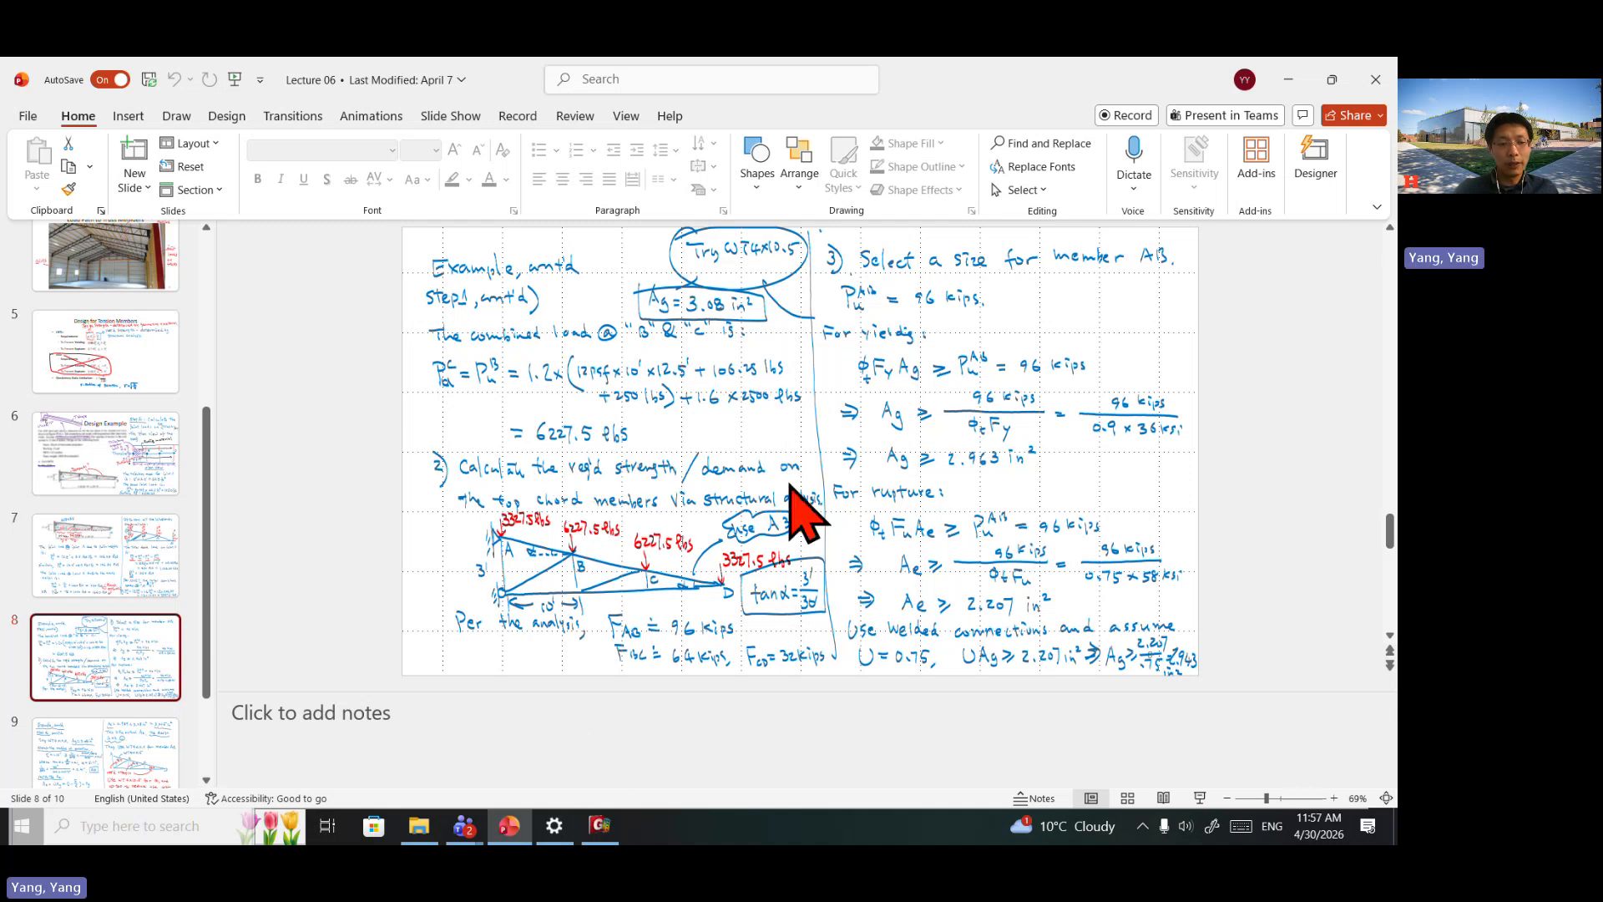
left_click(597, 832)
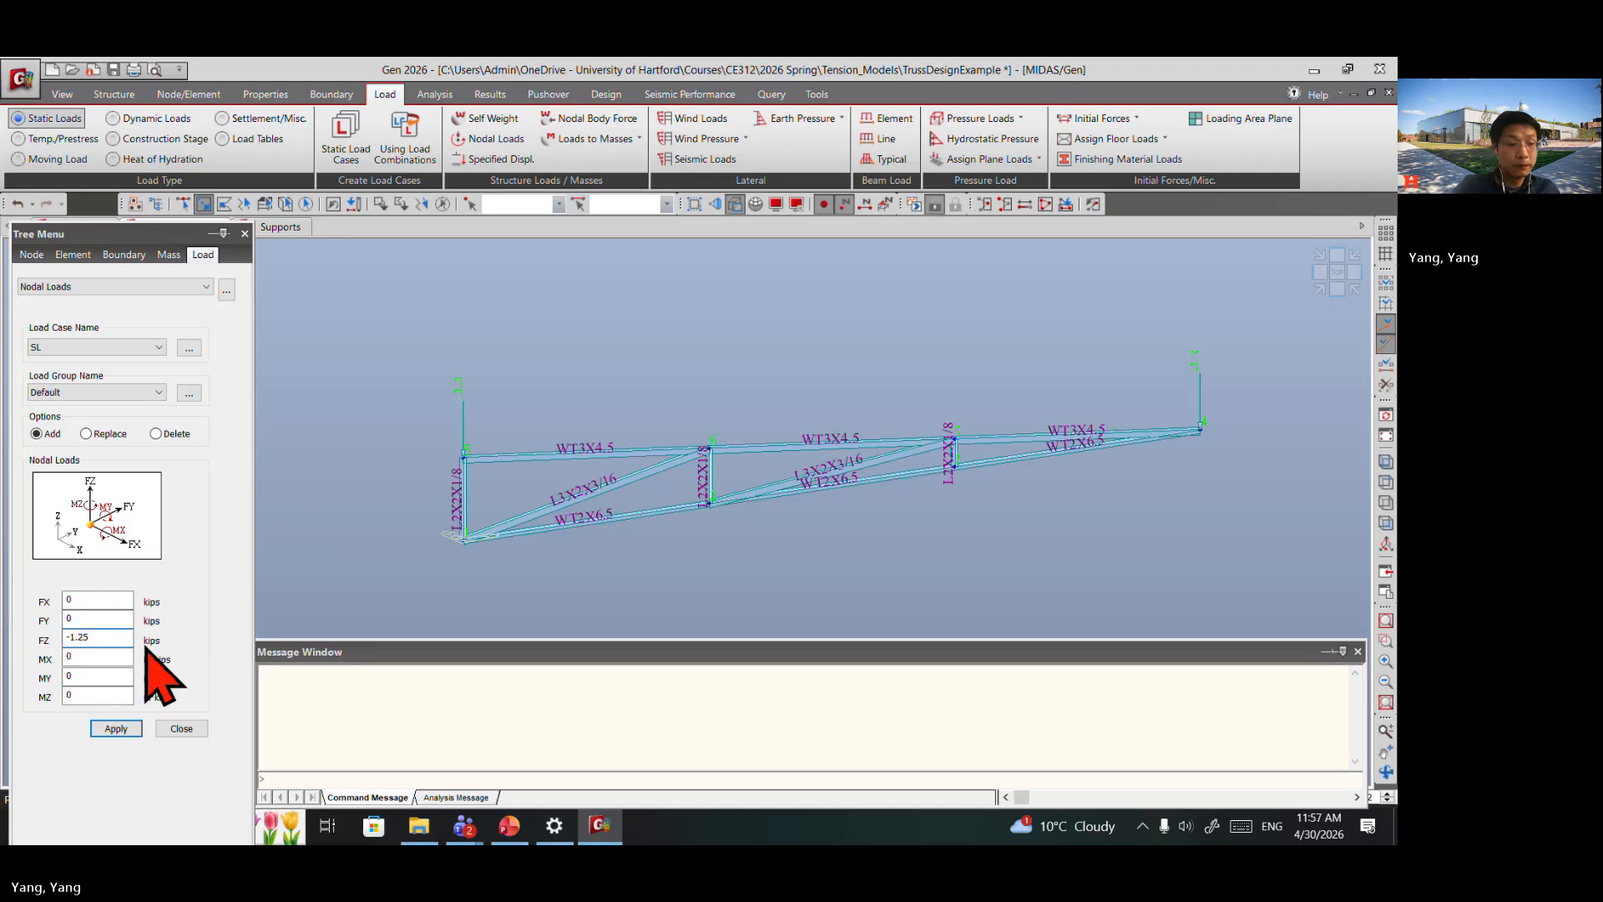
type("-2.")
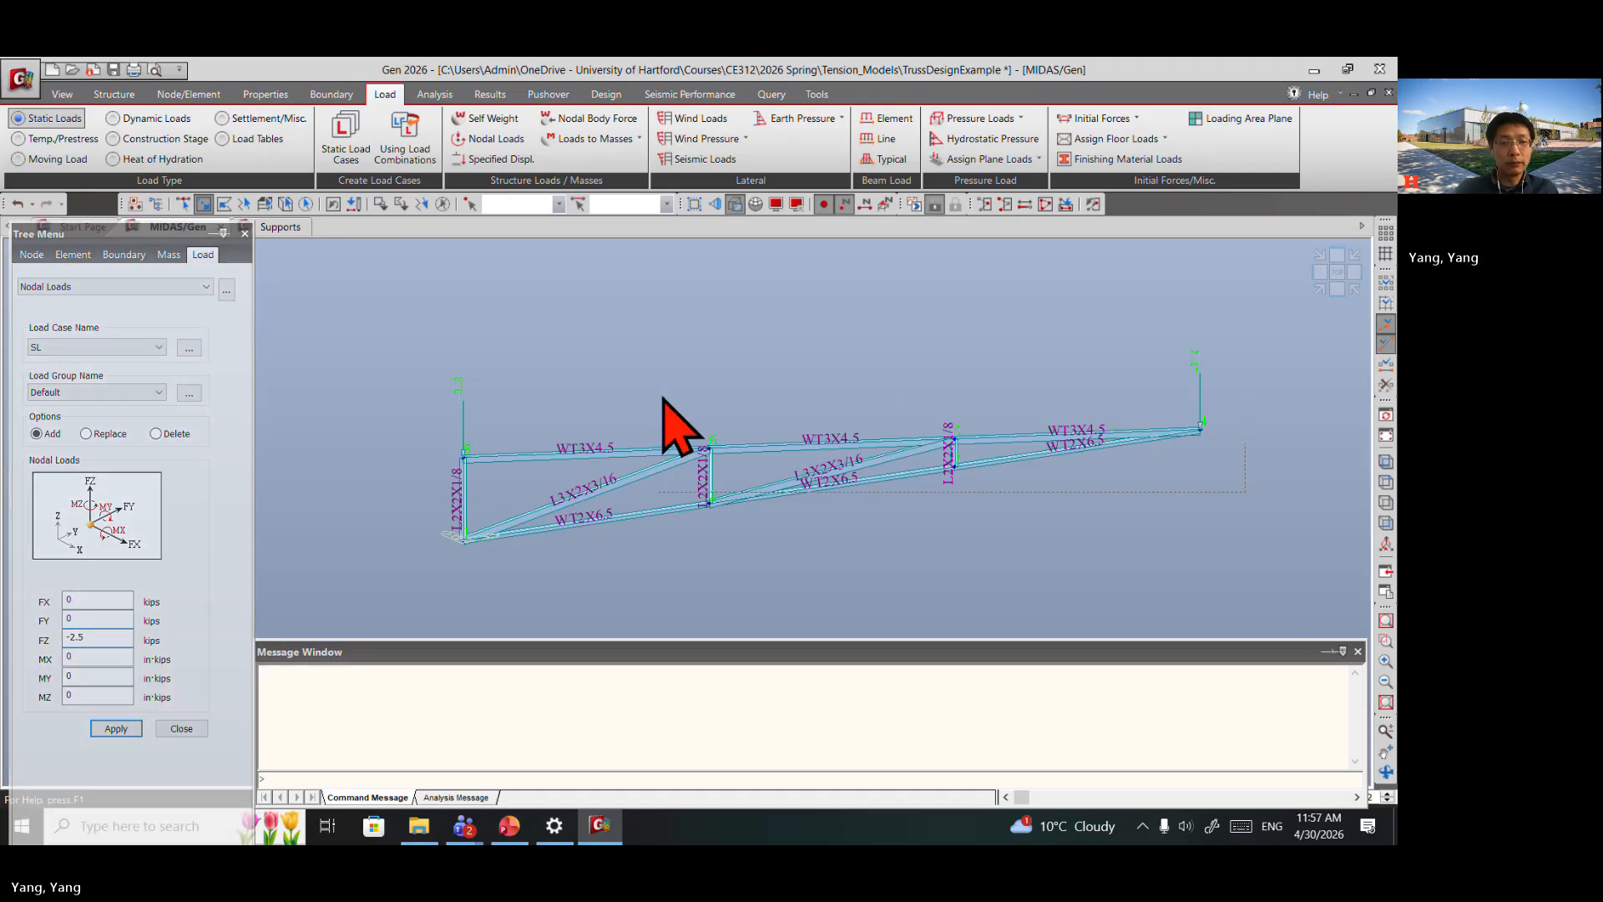
left_click(739, 468)
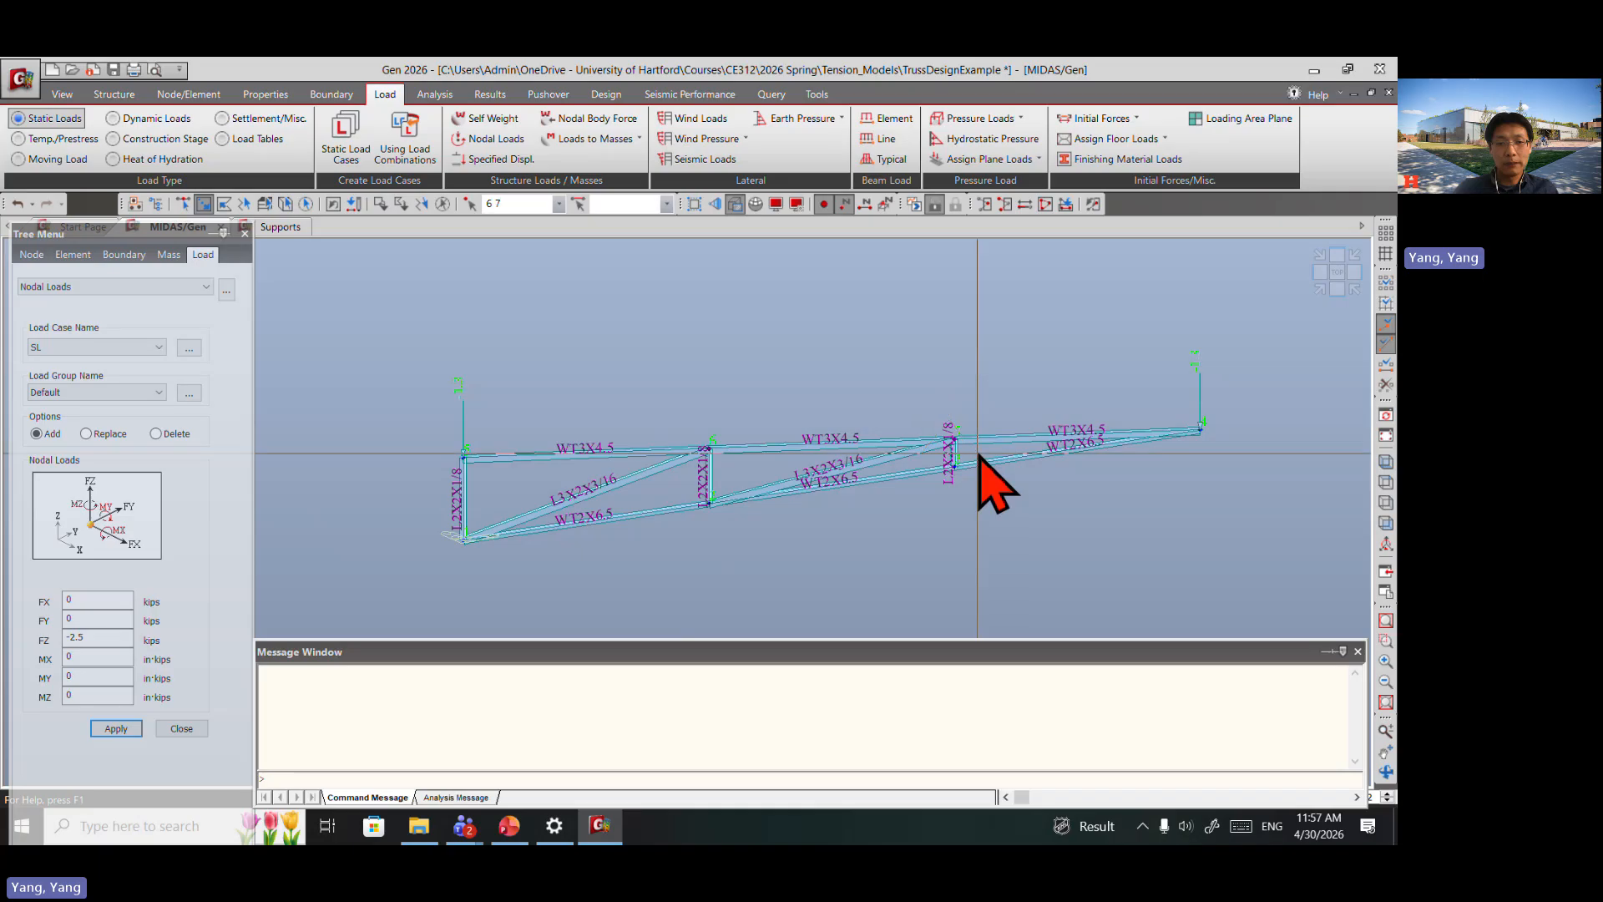
left_click(981, 457)
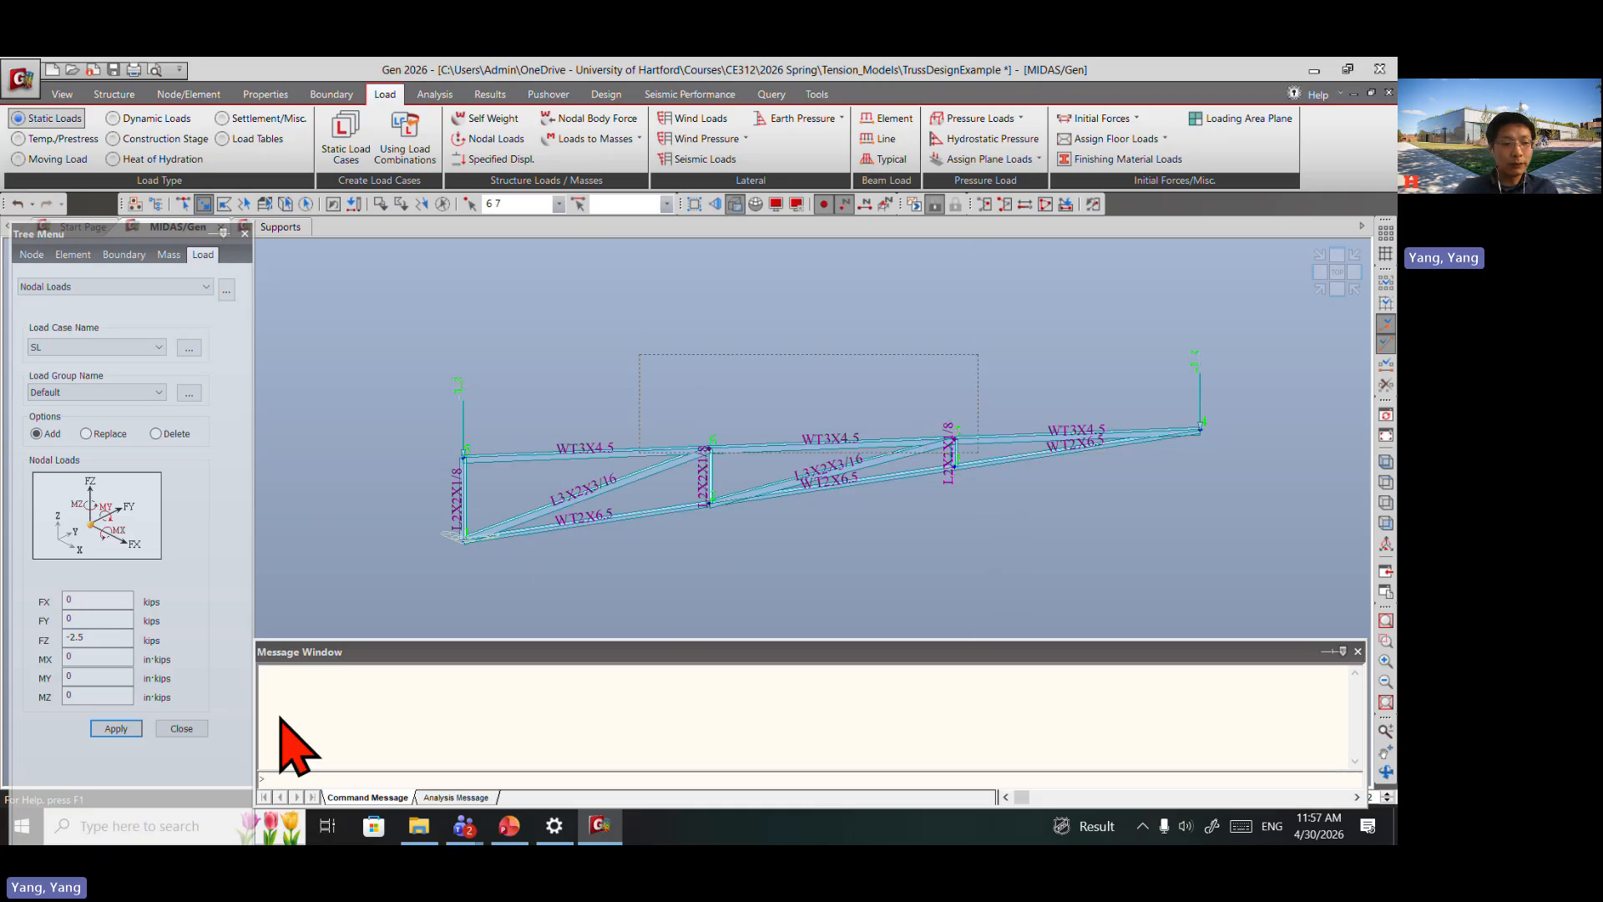
left_click(115, 729)
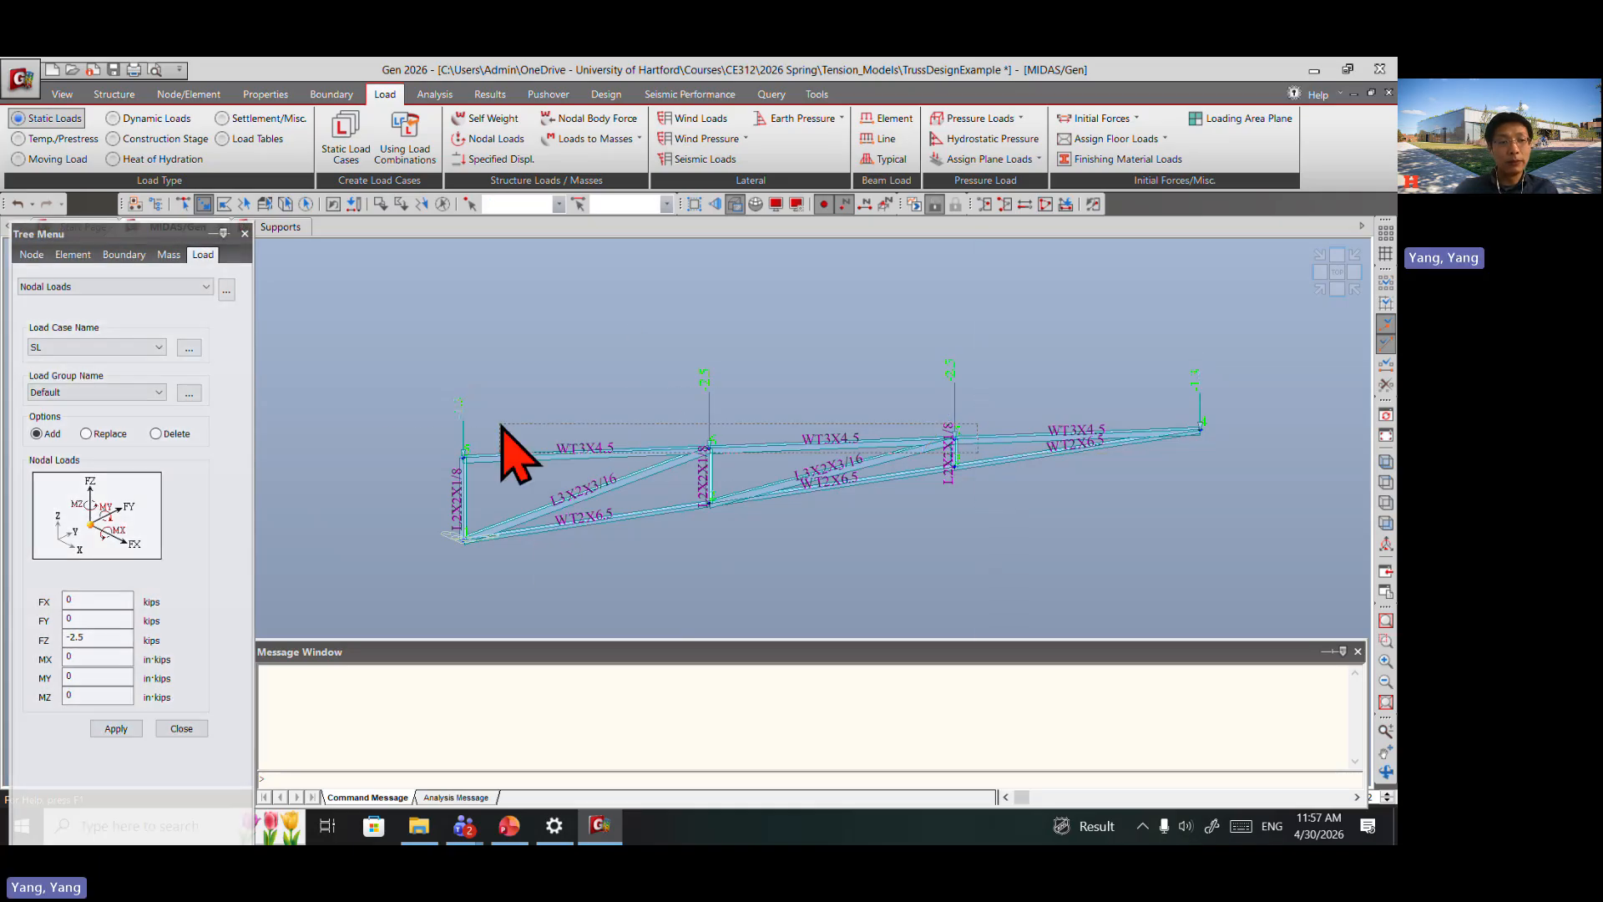
left_click(114, 70)
Step: Show the whole truss in a straight-on elevation view with all its members and nodal loads in frame
left_click_drag(978, 452, 1369, 467)
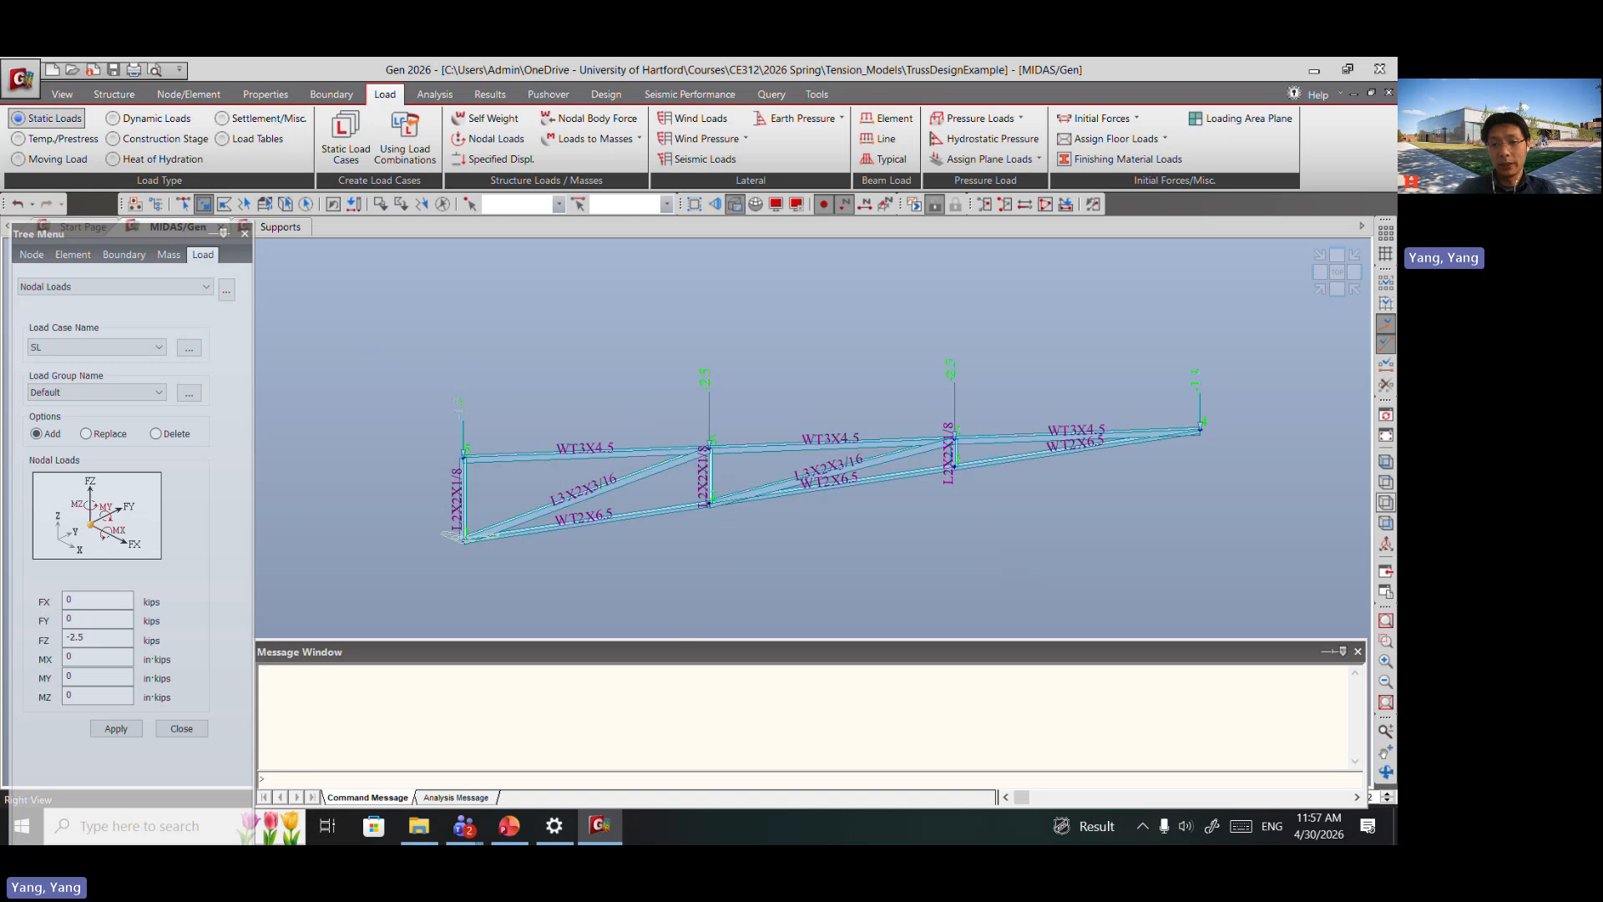
left_click(1386, 523)
scroll(769, 501, "down", 2)
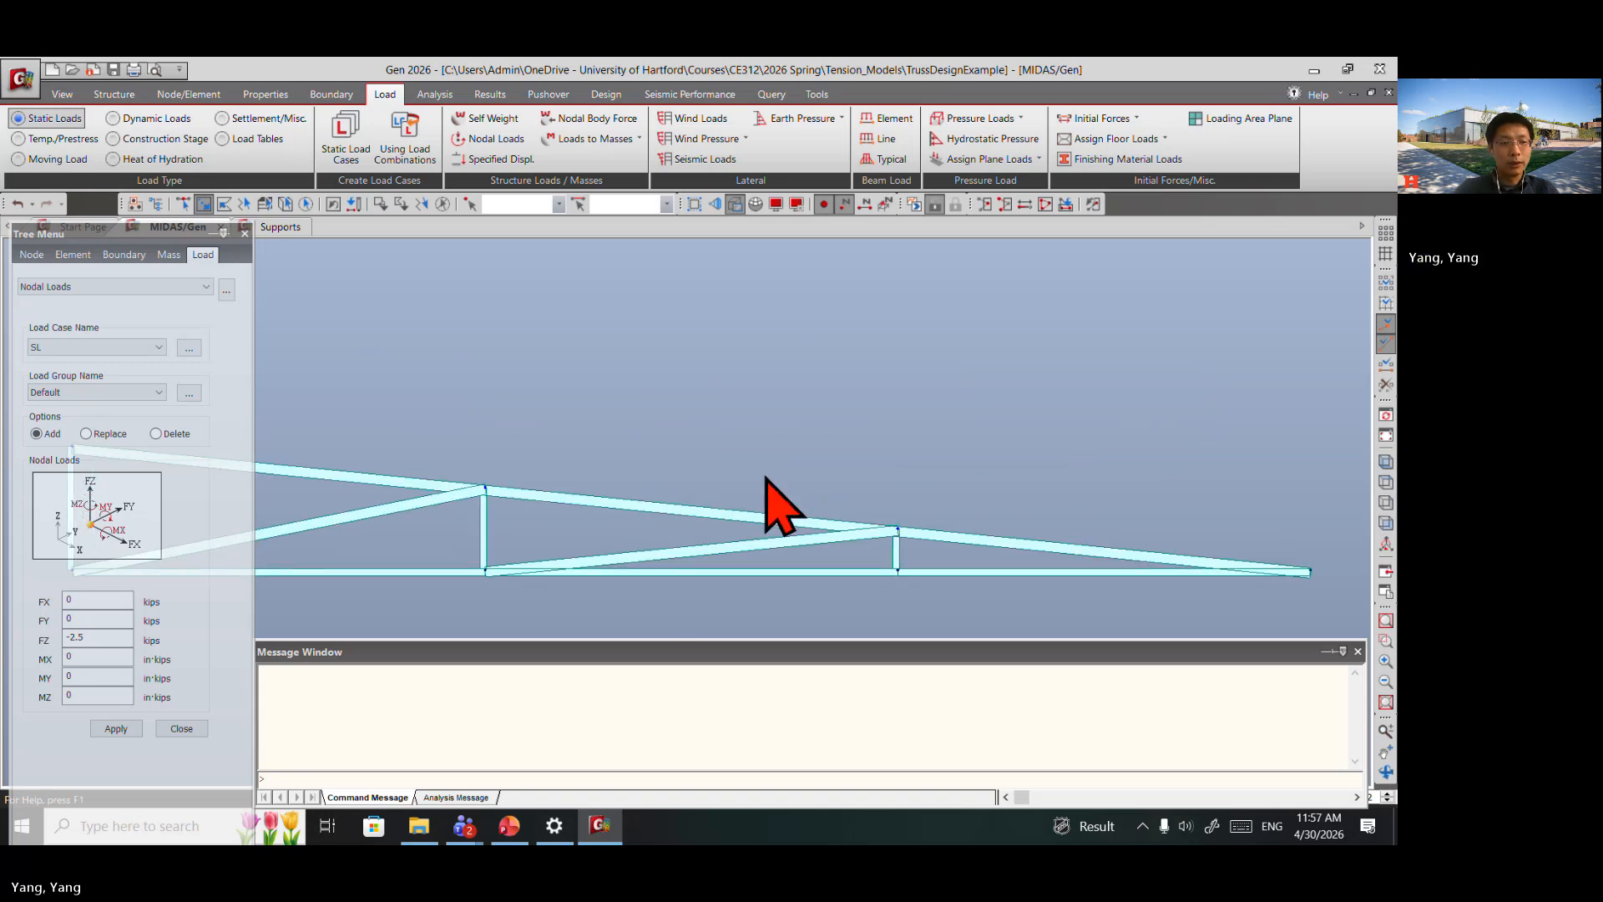
middle_click_drag(760, 438, 823, 371)
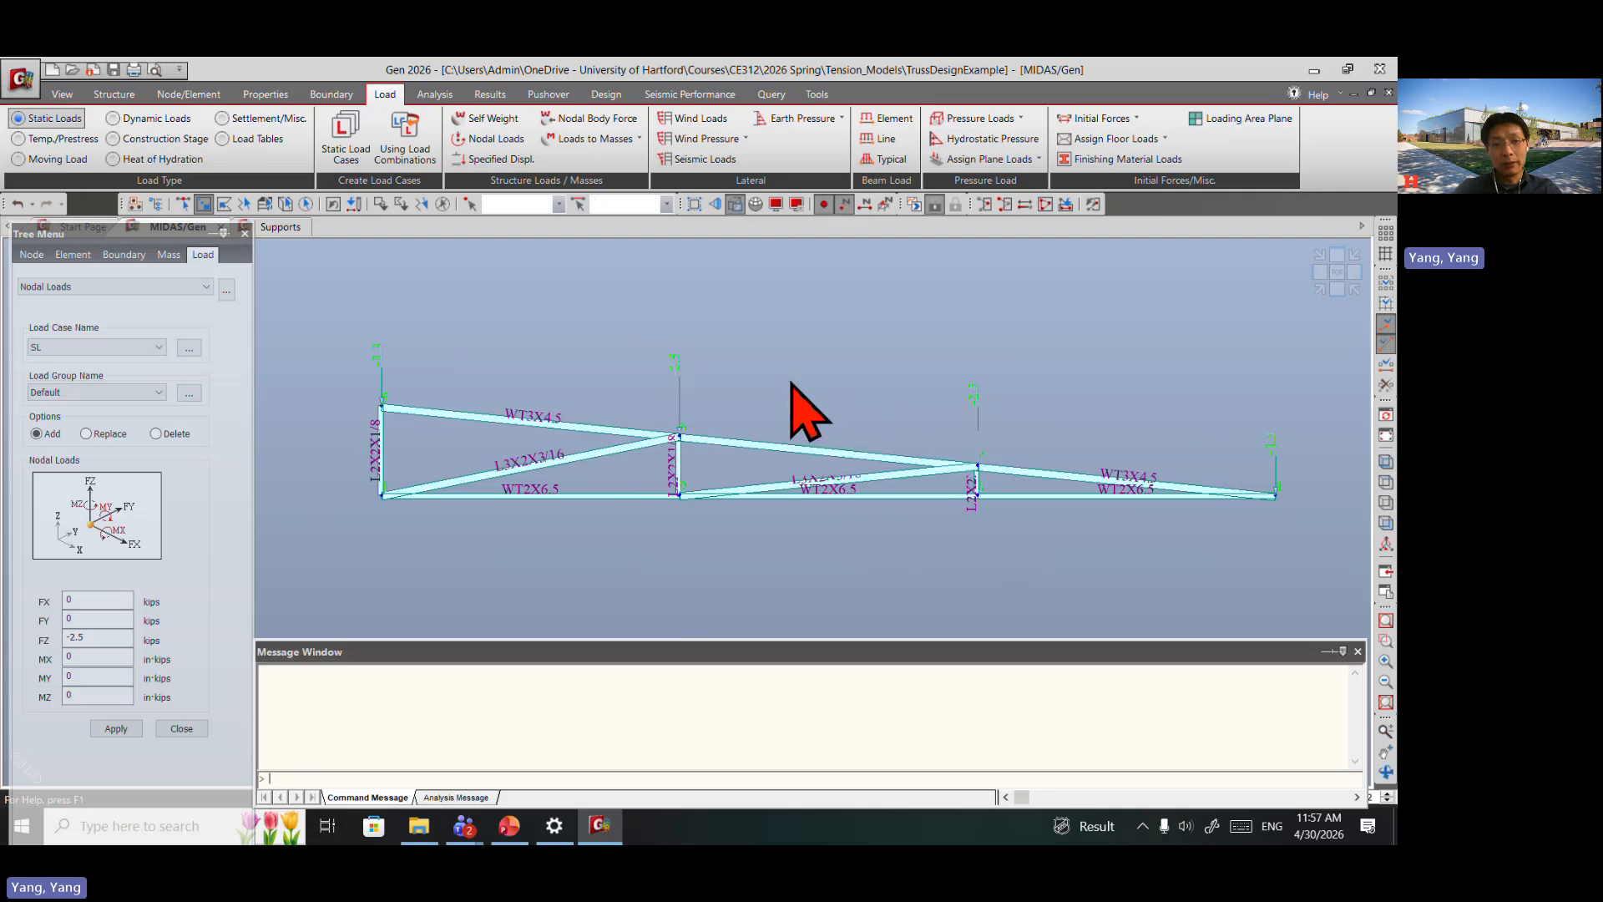
Step: Limit the load display to the DL load case and turn on the display of nodal loads
left_click(777, 205)
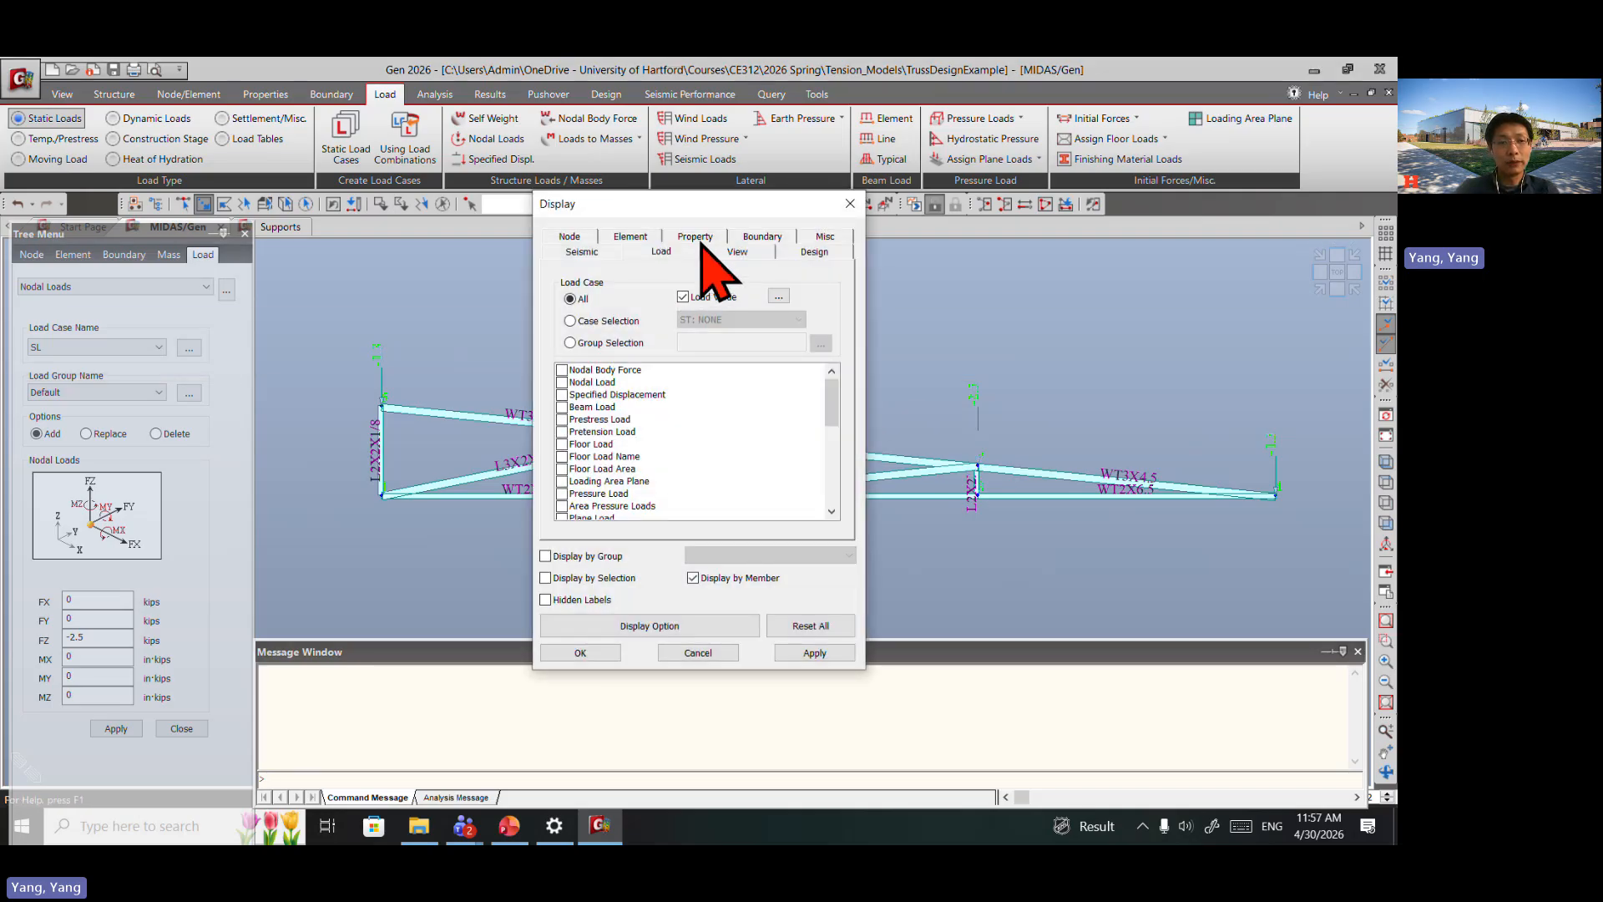
left_click_drag(736, 208, 992, 571)
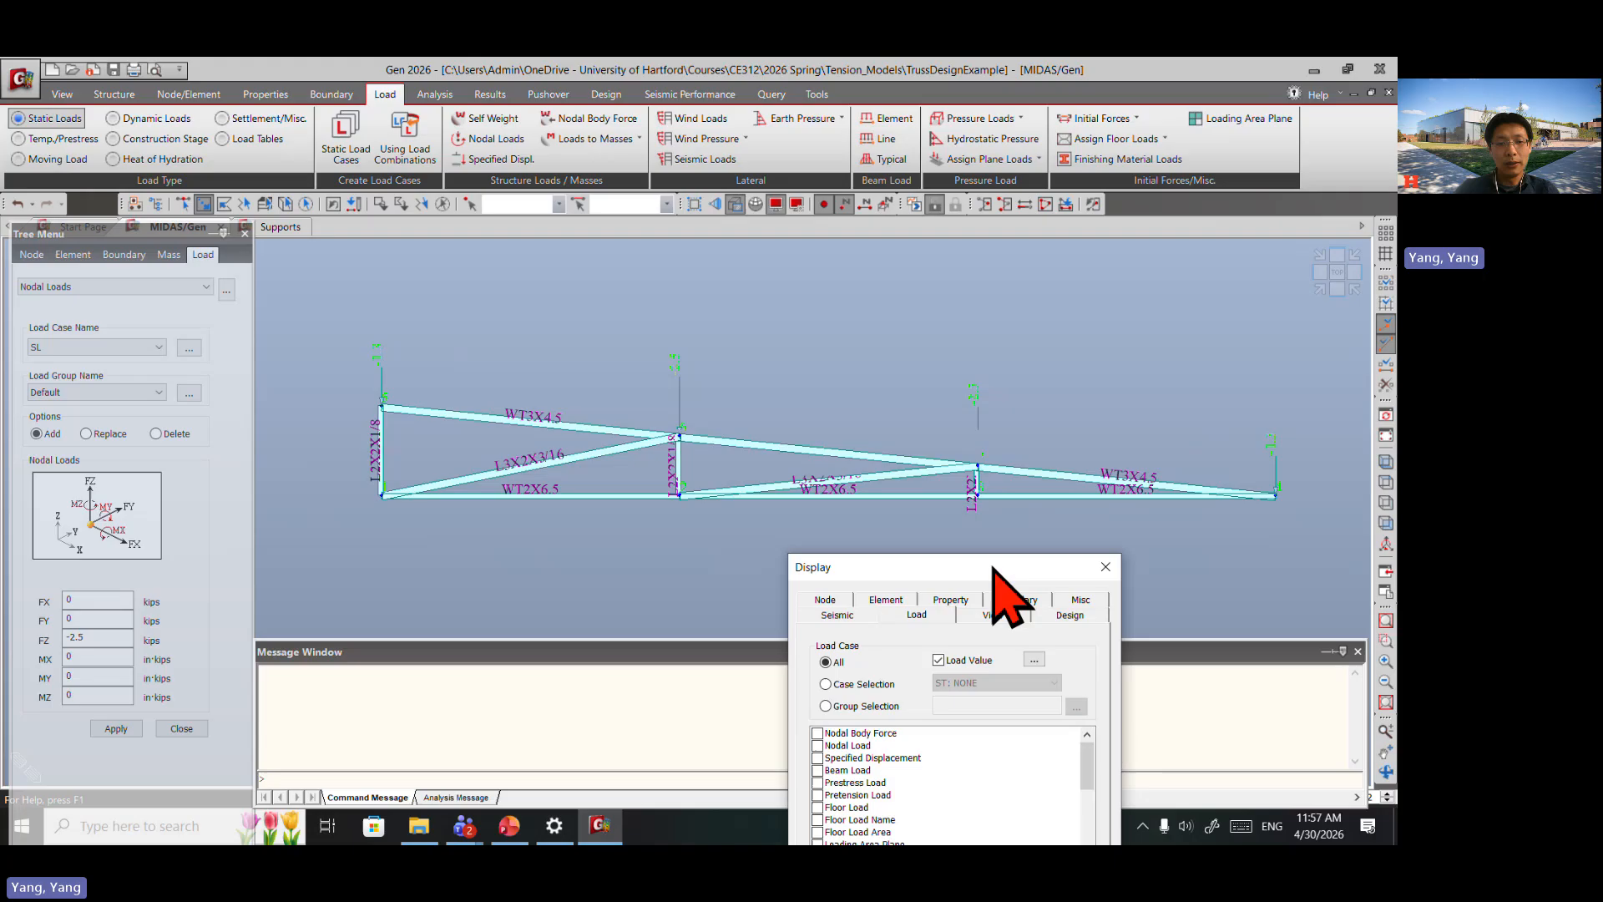
left_click(831, 683)
left_click(969, 682)
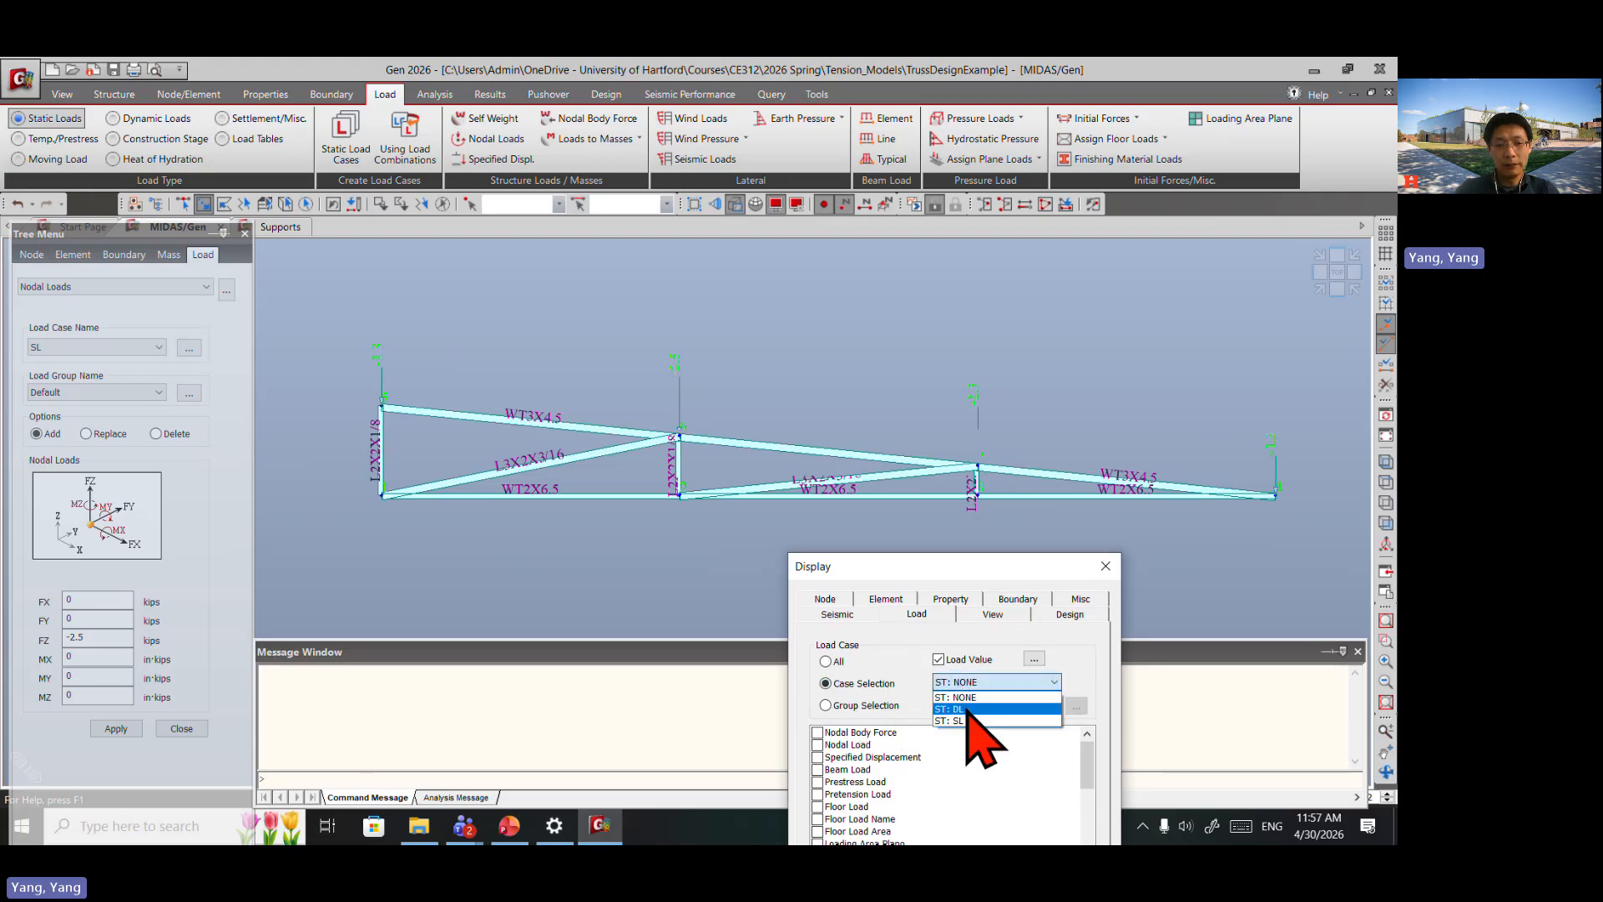
left_click(973, 709)
left_click_drag(960, 563, 689, 364)
left_click(698, 768)
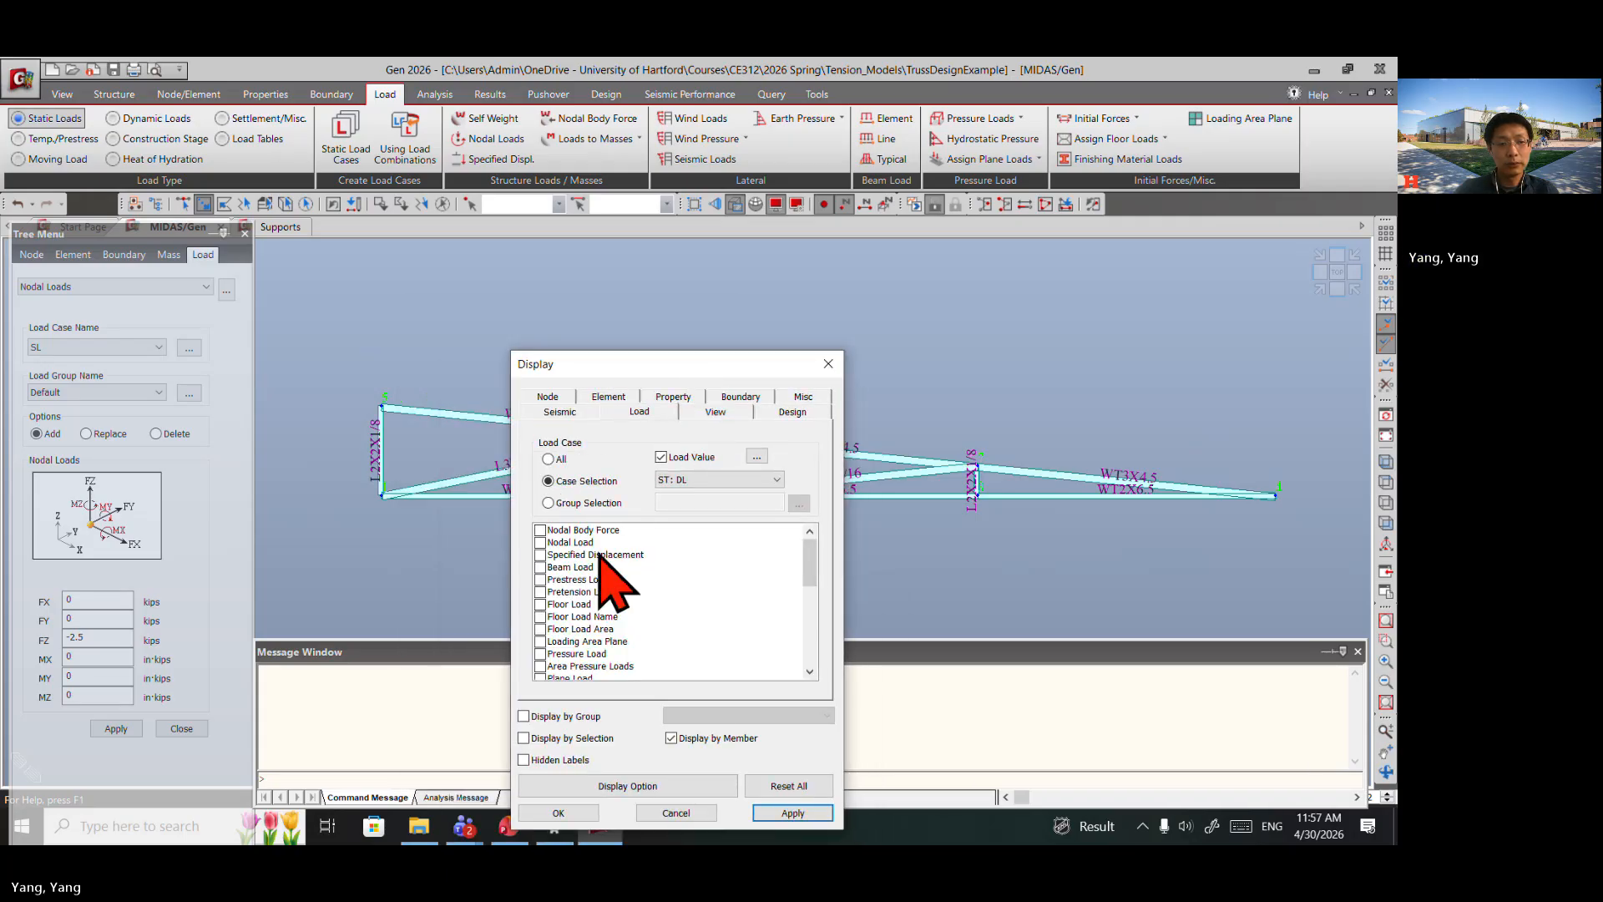
left_click(541, 542)
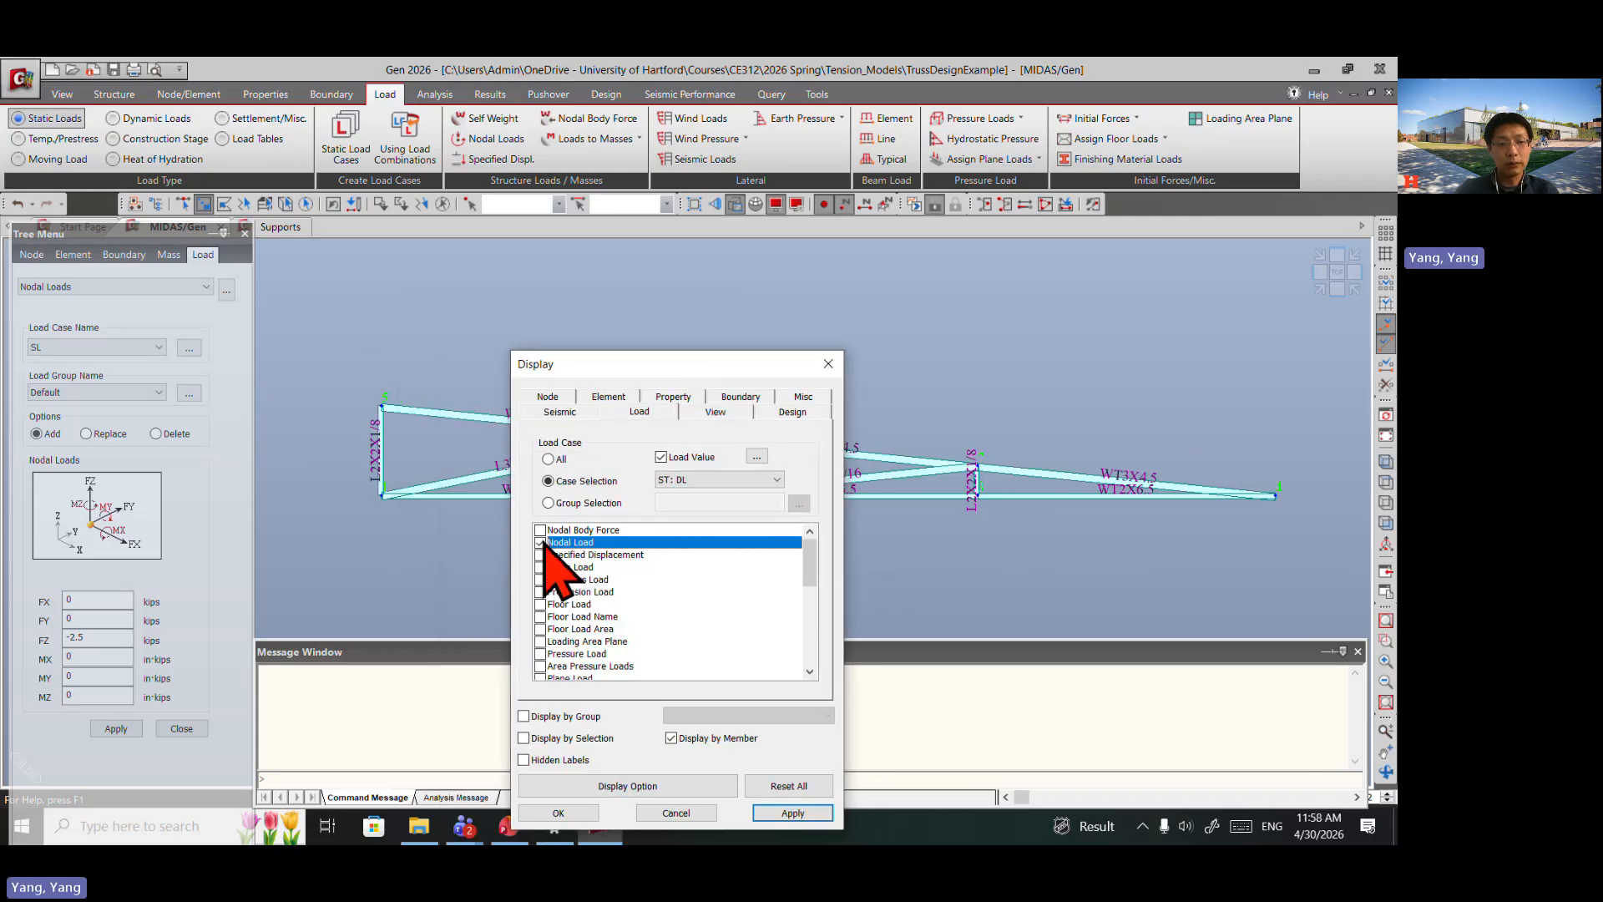
Step: Show the DL nodal loads with their values on the truss and check them along the top chord
left_click(792, 812)
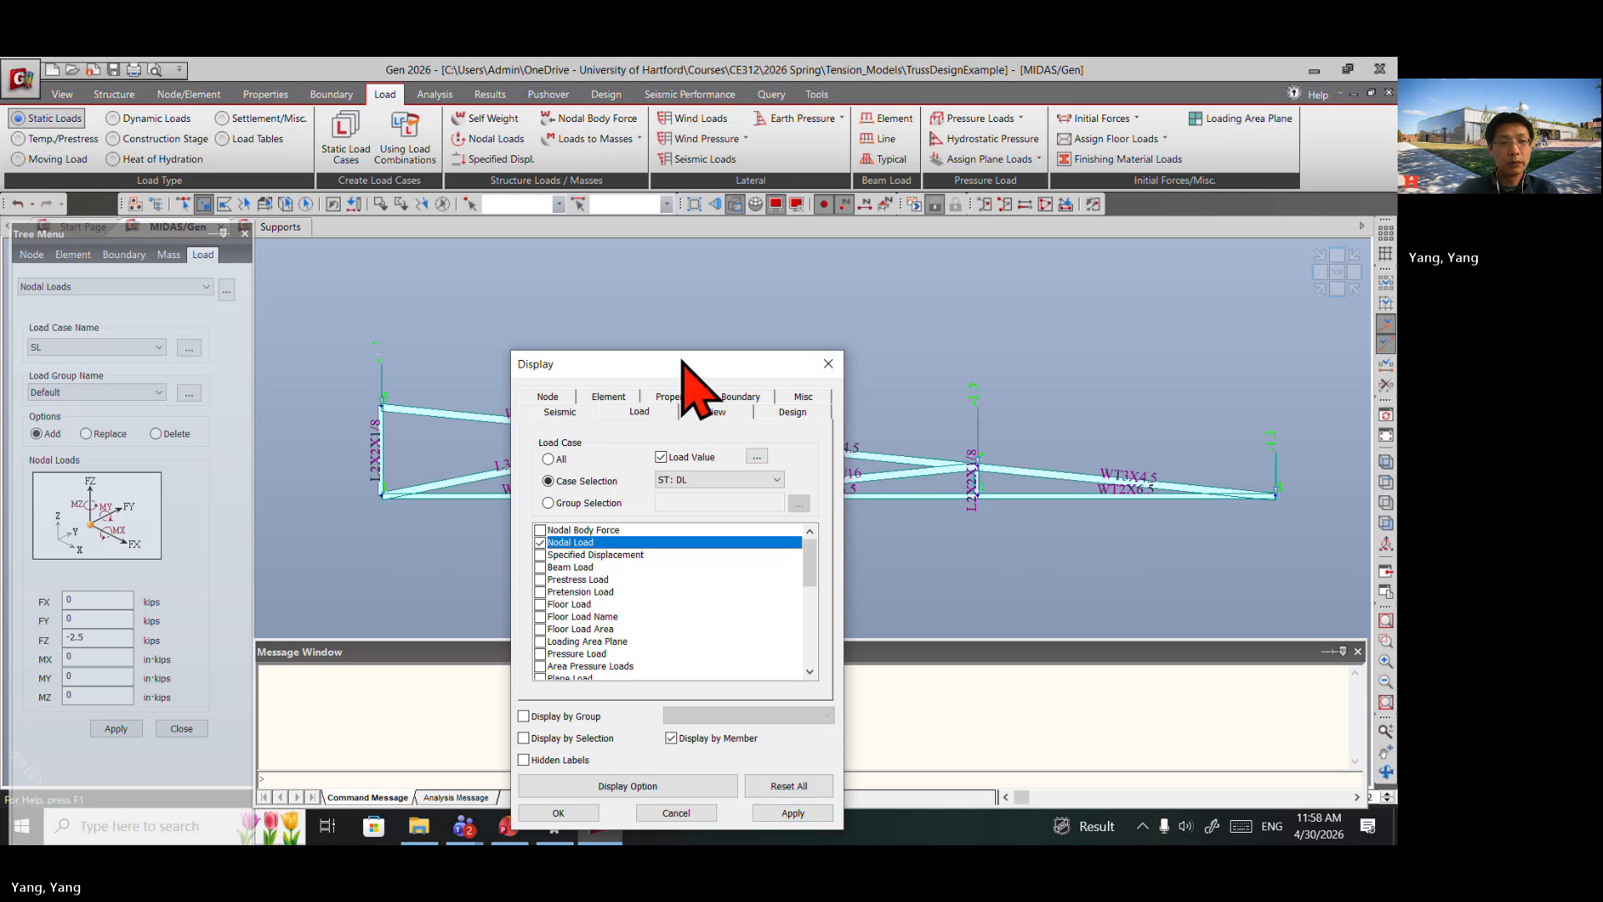
left_click_drag(693, 364, 695, 539)
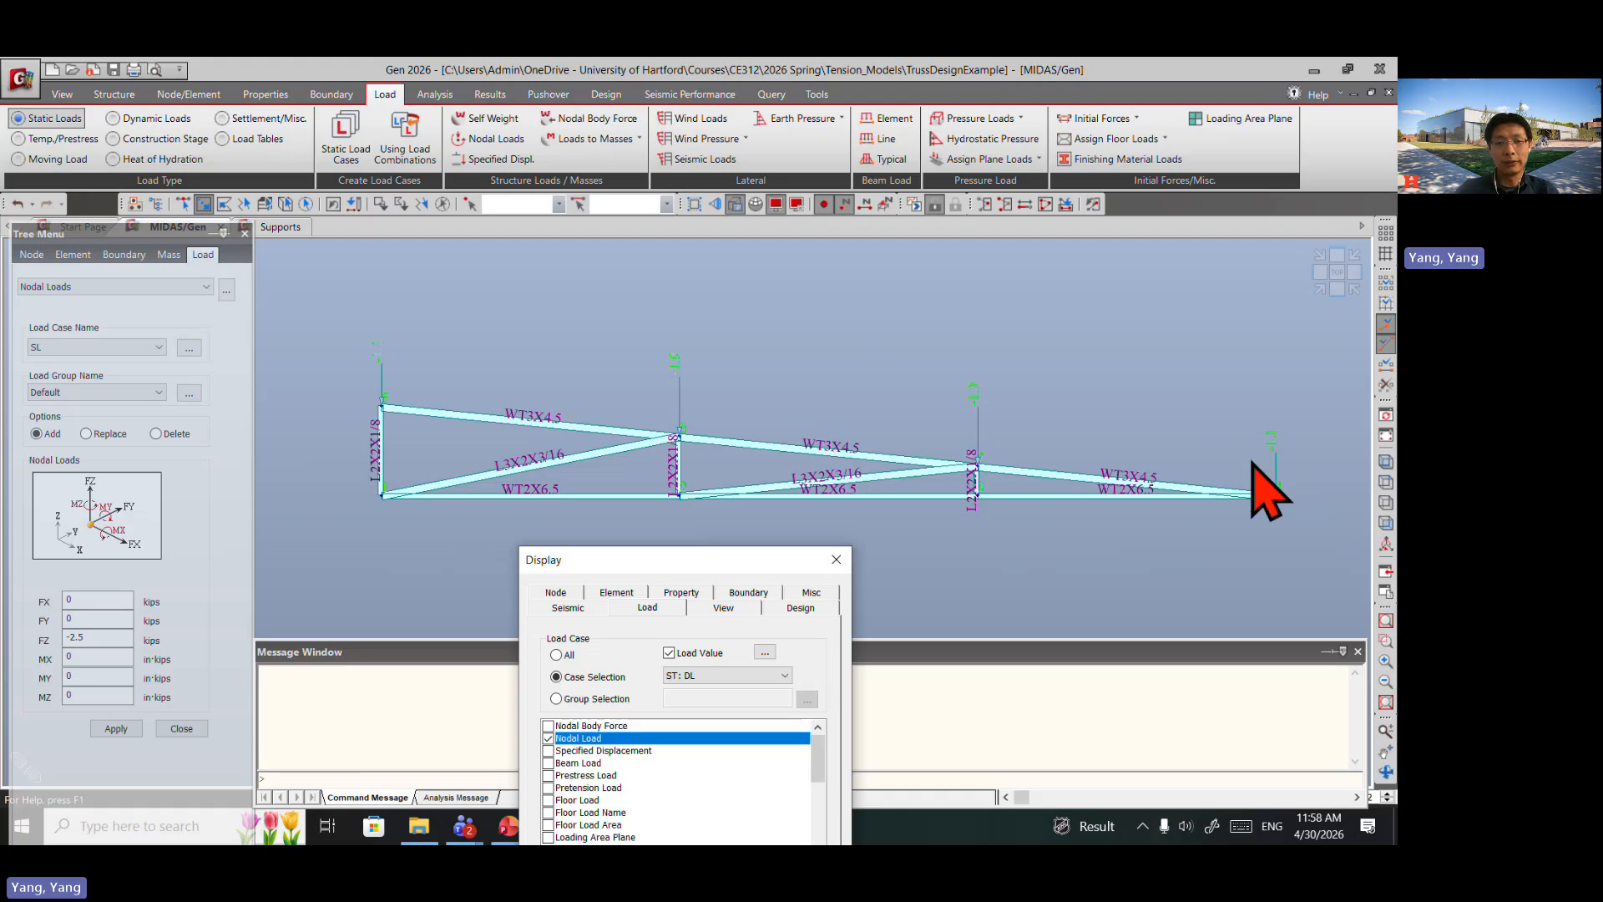
left_click_drag(752, 571, 799, 354)
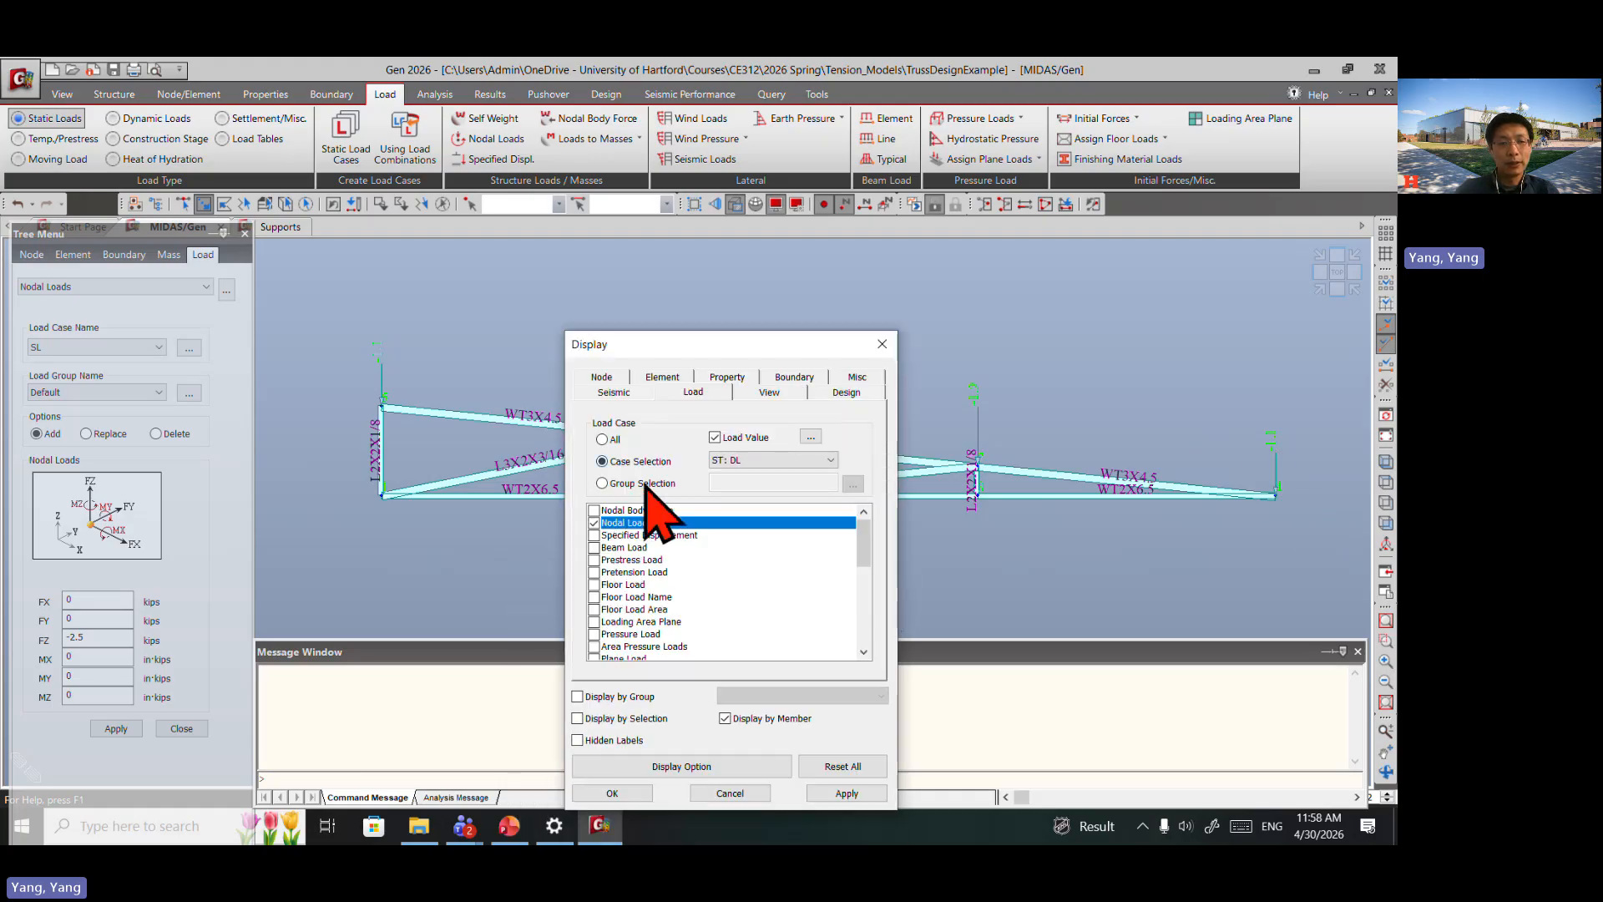
Step: Switch the nodal load display to the SL load case, check the loads on the truss, and close the display settings
left_click(760, 462)
left_click(762, 499)
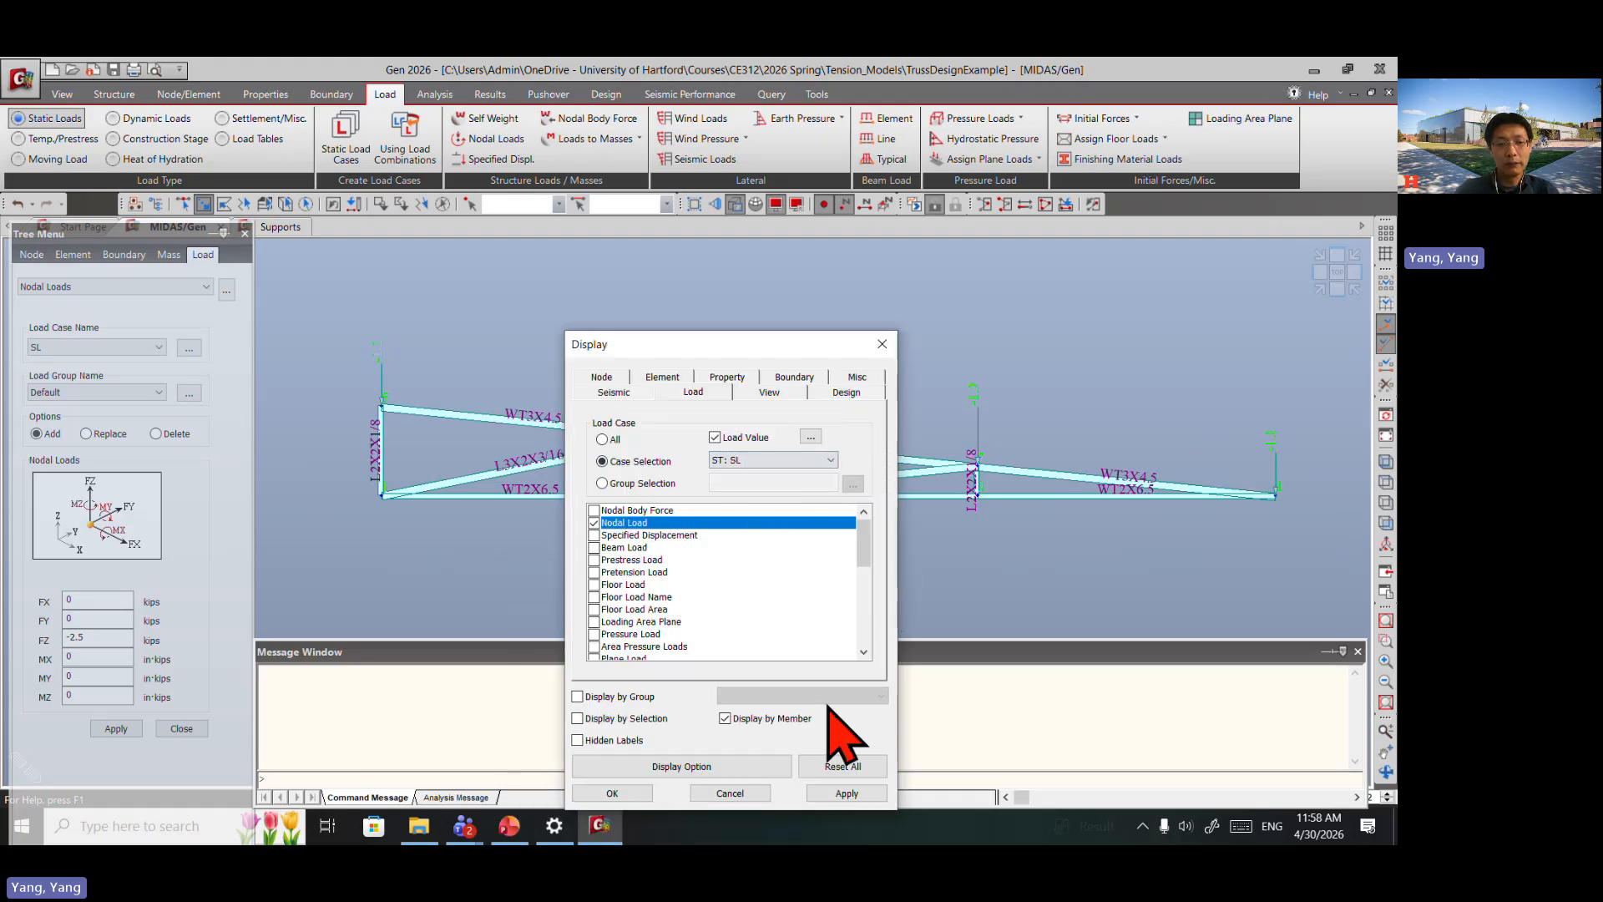
left_click(847, 794)
left_click_drag(773, 346, 767, 577)
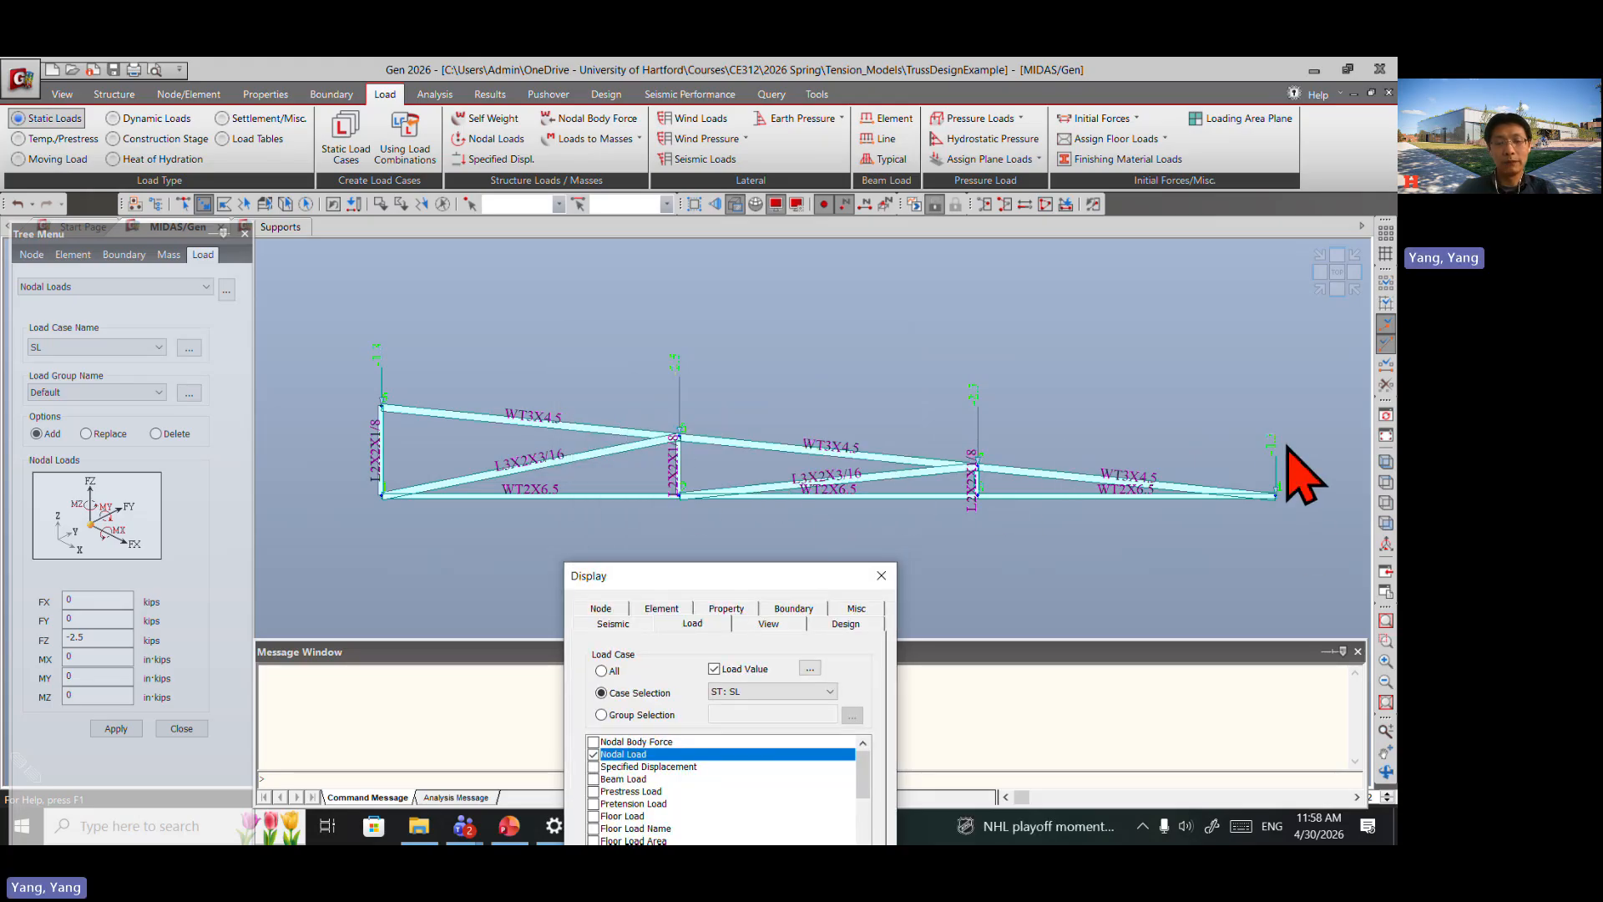
left_click_drag(757, 588, 616, 336)
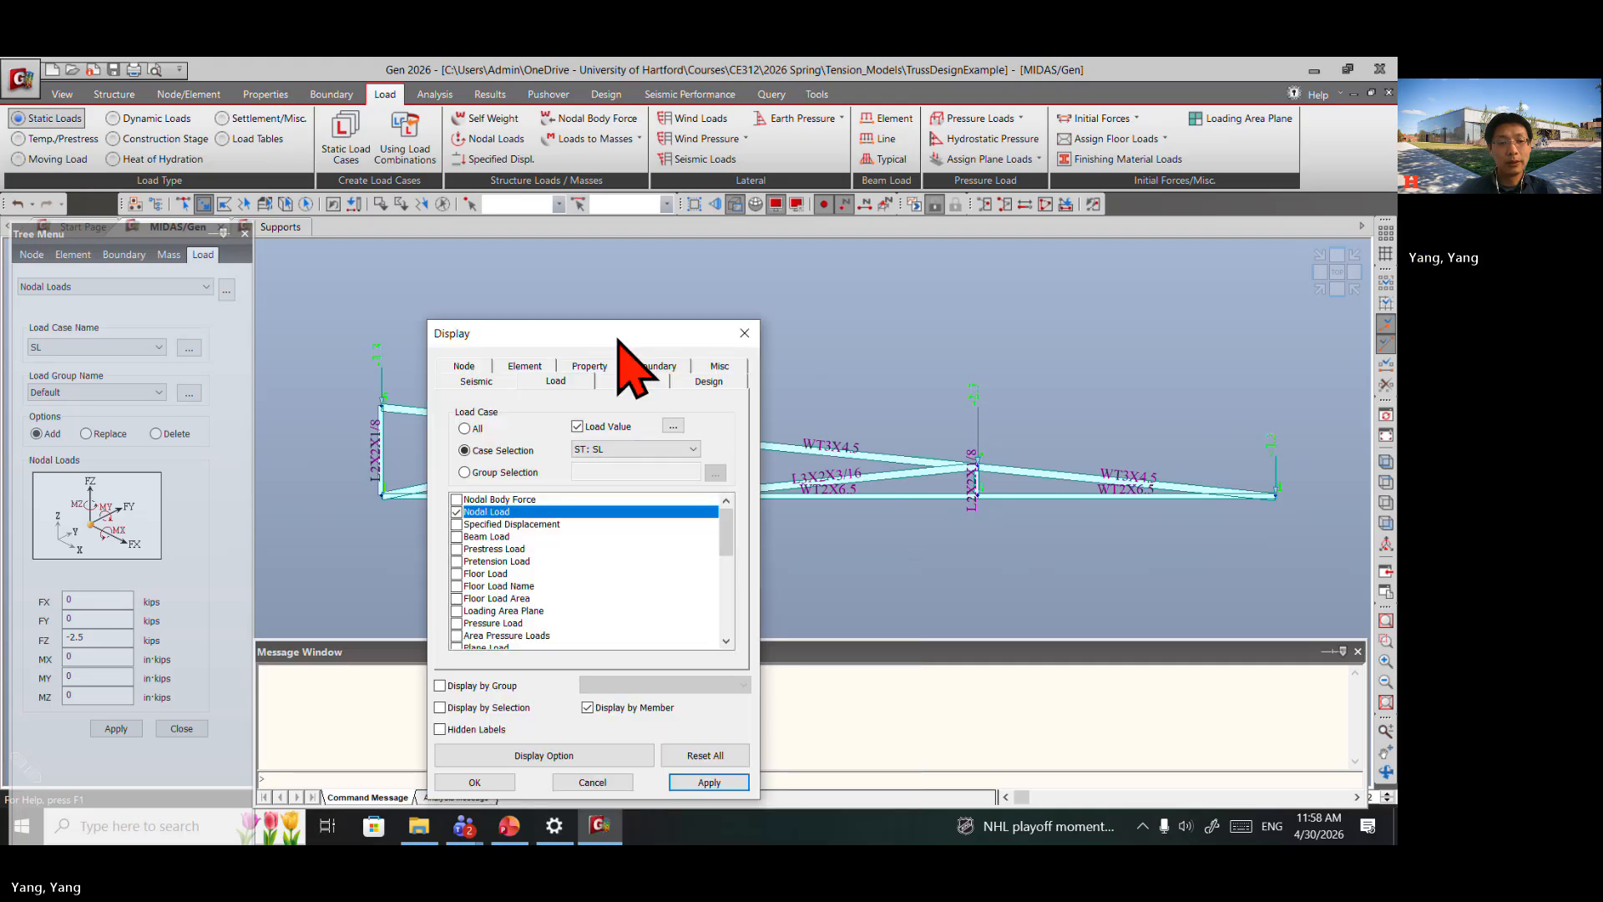
left_click(451, 762)
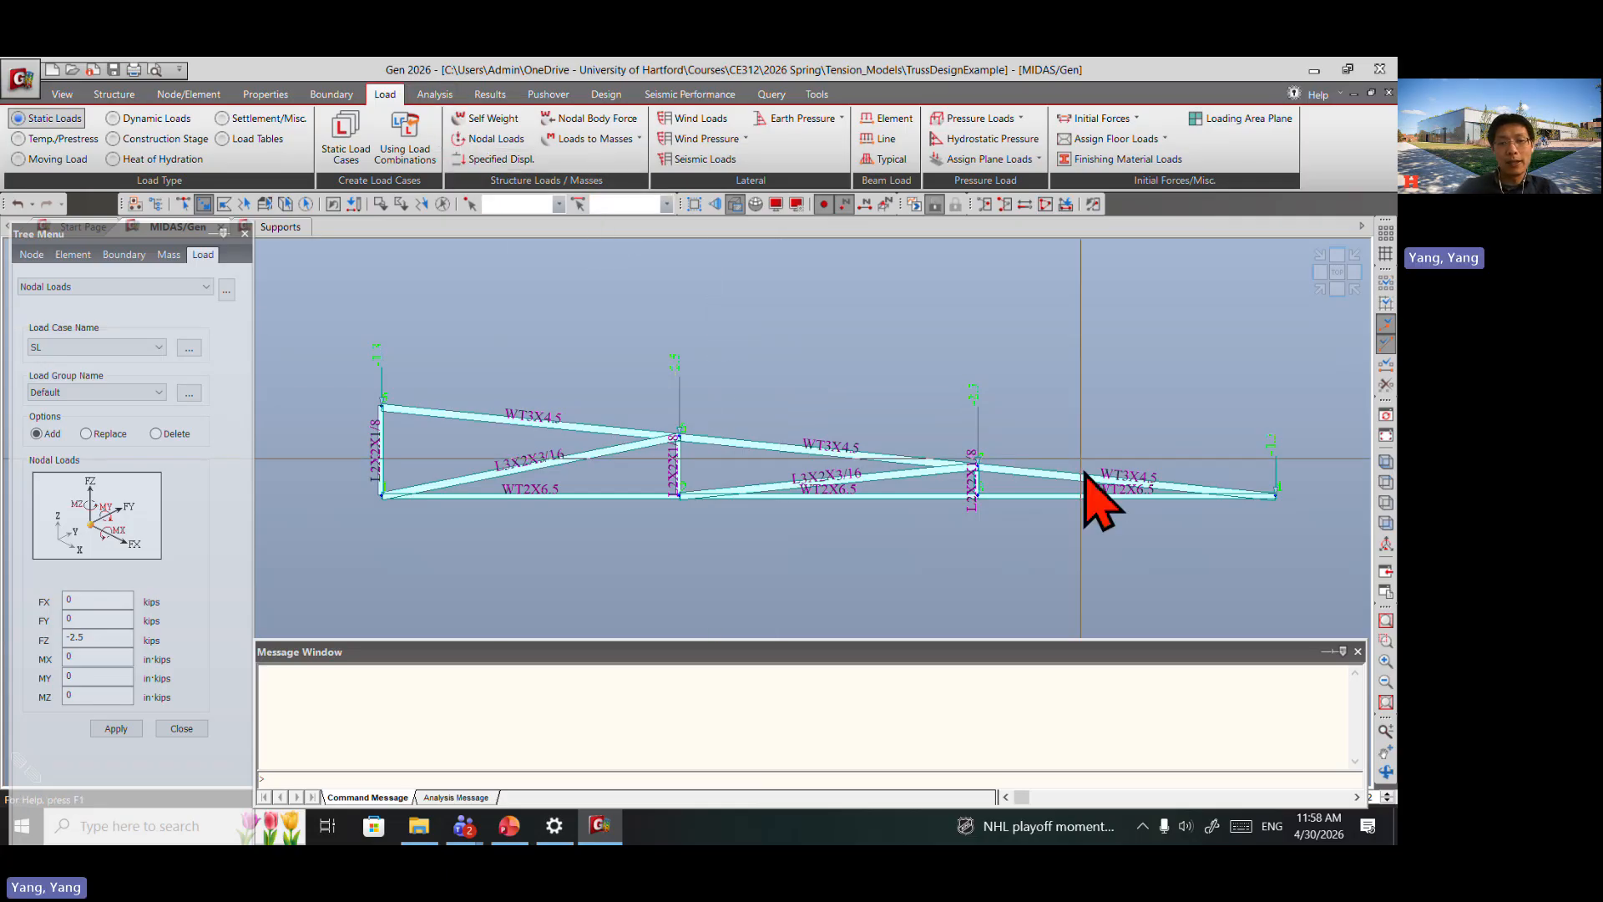
Step: Perform the structural analysis of the truss model
left_click(436, 95)
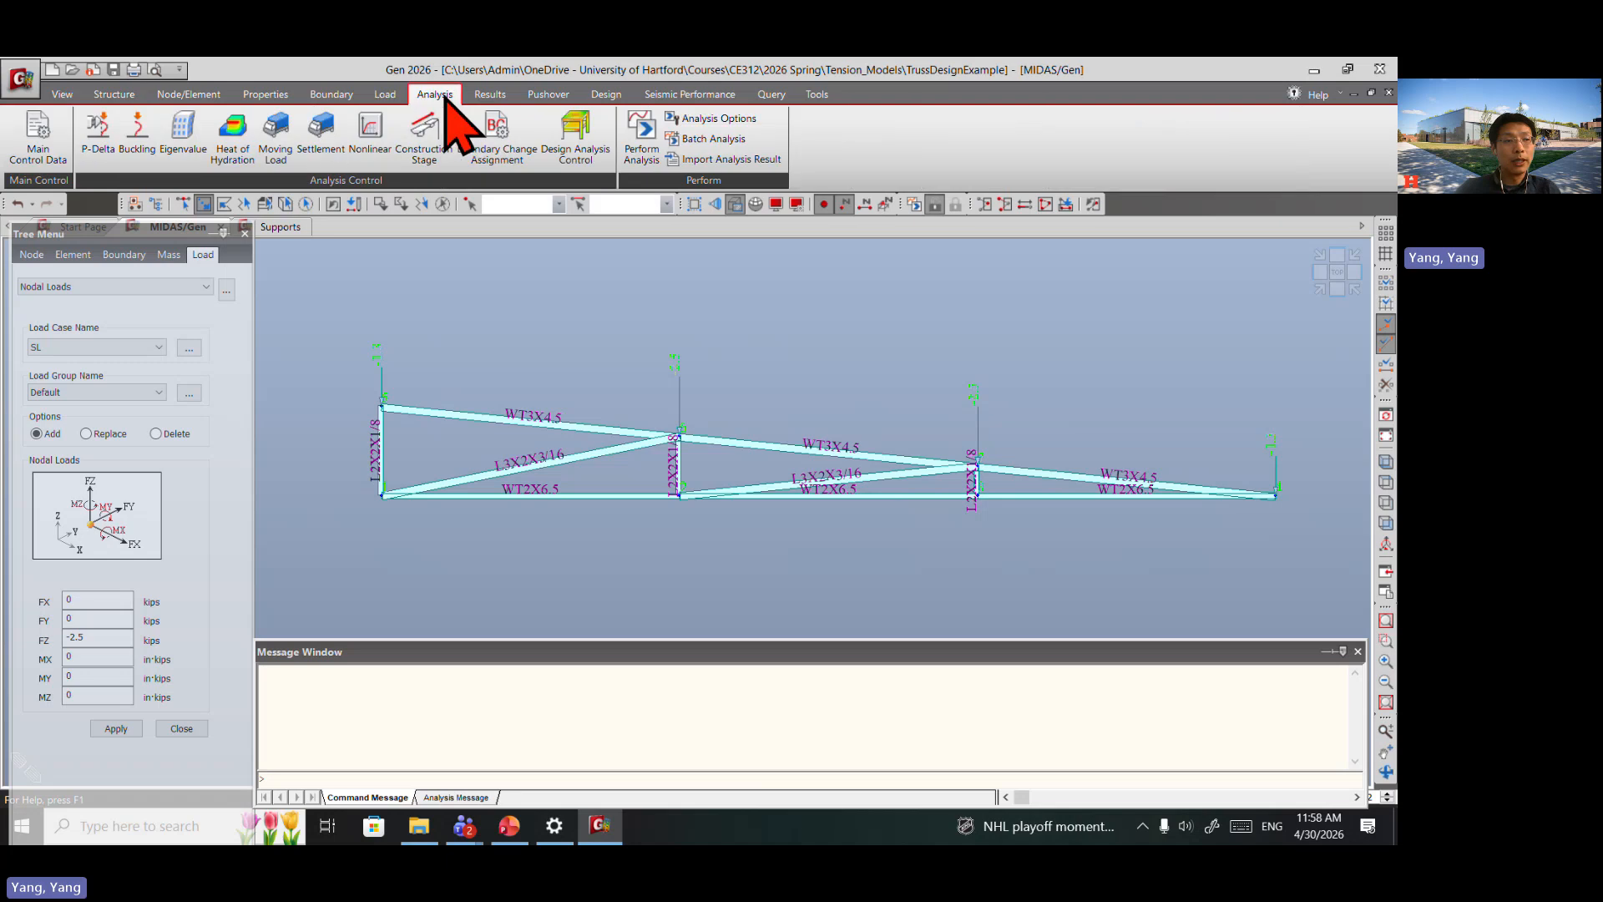
left_click(639, 142)
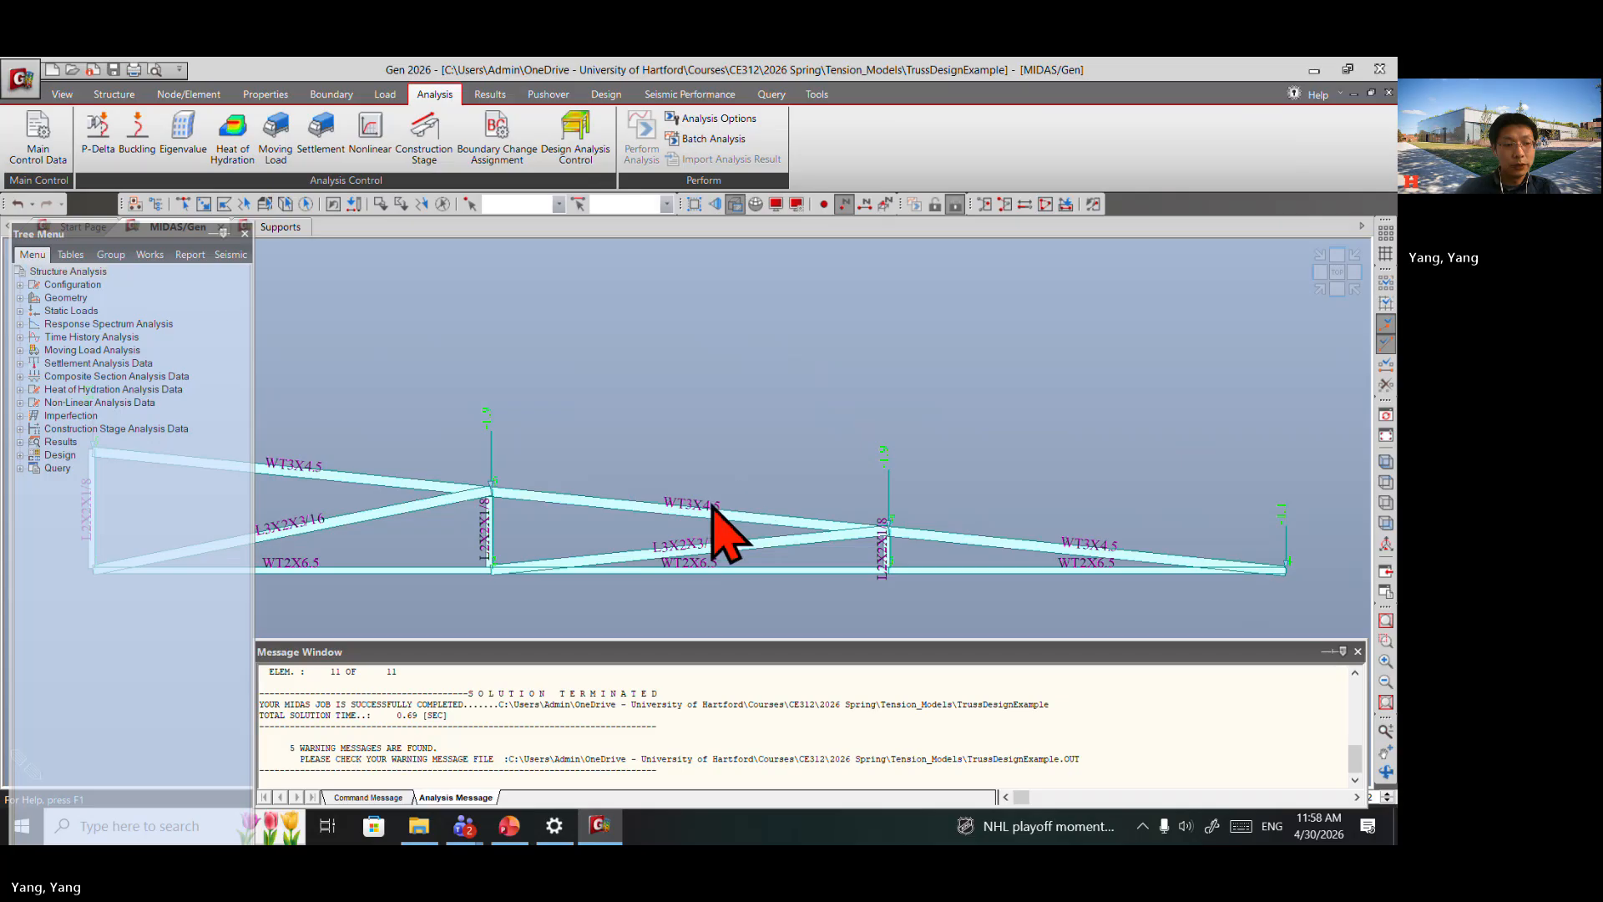
Step: Examine the analysis messages for node warnings and the solution's completion status, comparing them with the truss model
scroll(493, 743, "up", 3)
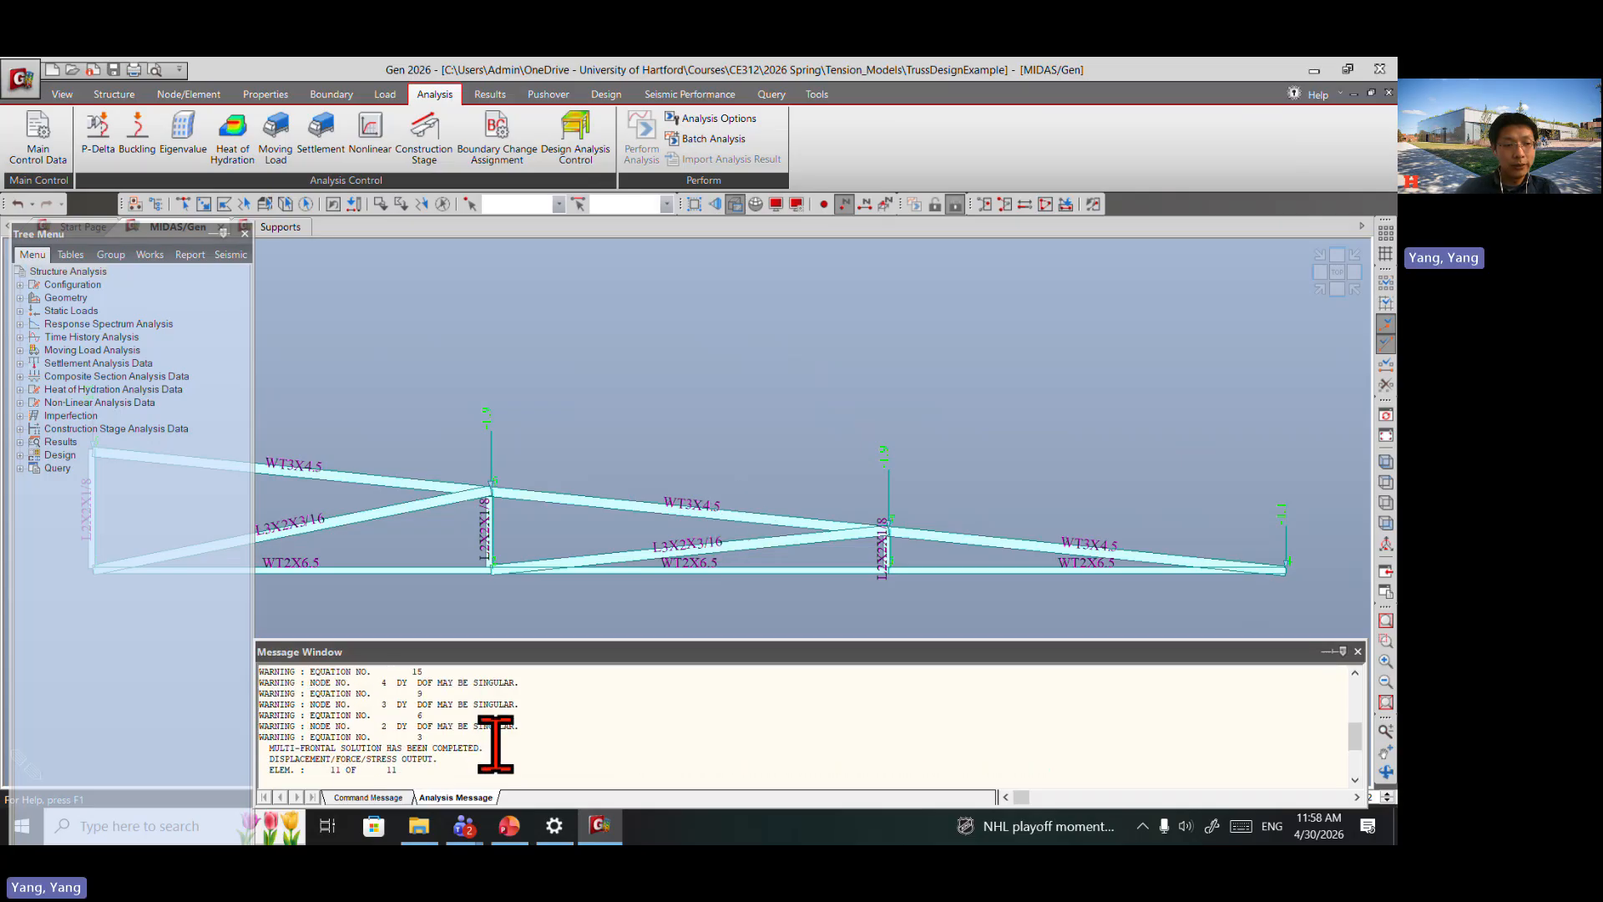
scroll(496, 744, "up", 3)
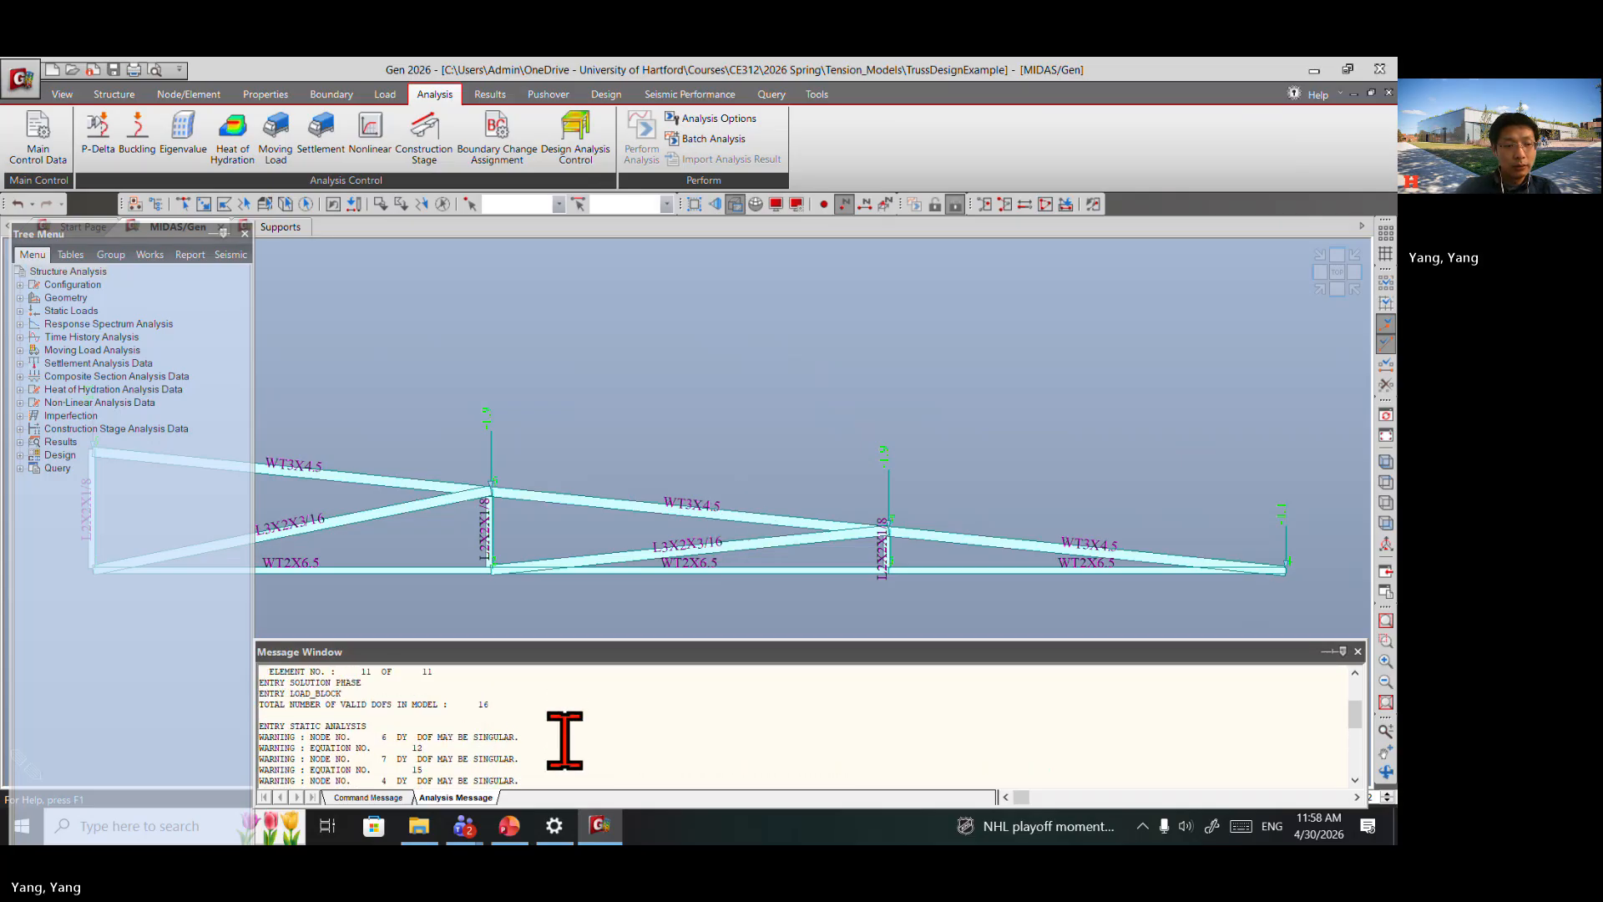
scroll(535, 755, "up", 3)
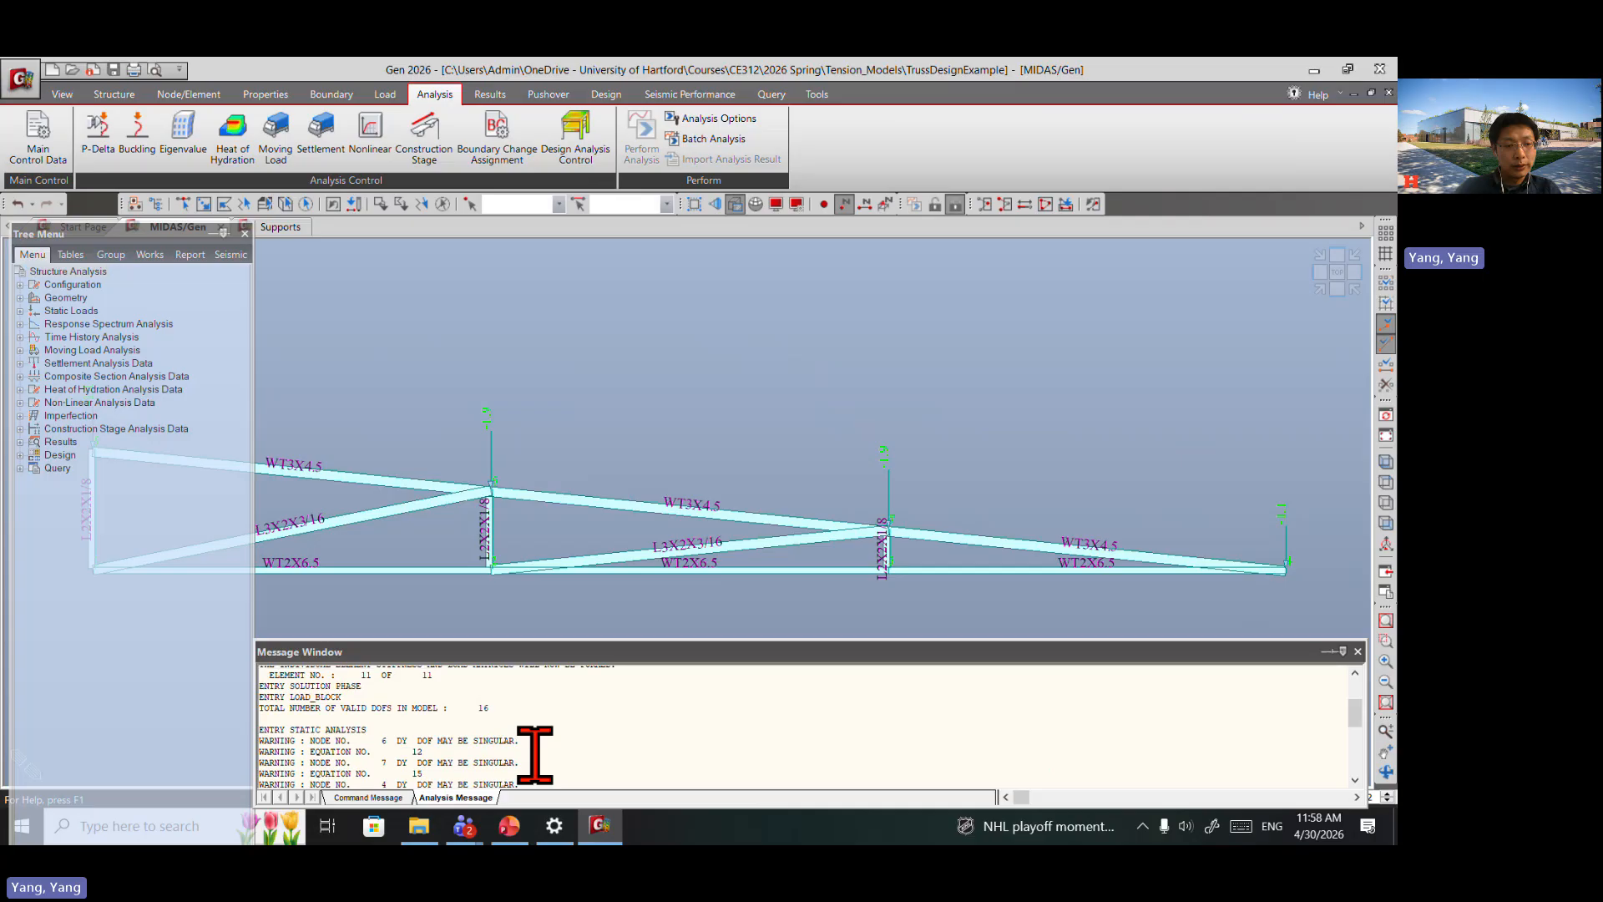
scroll(538, 751, "up", 2)
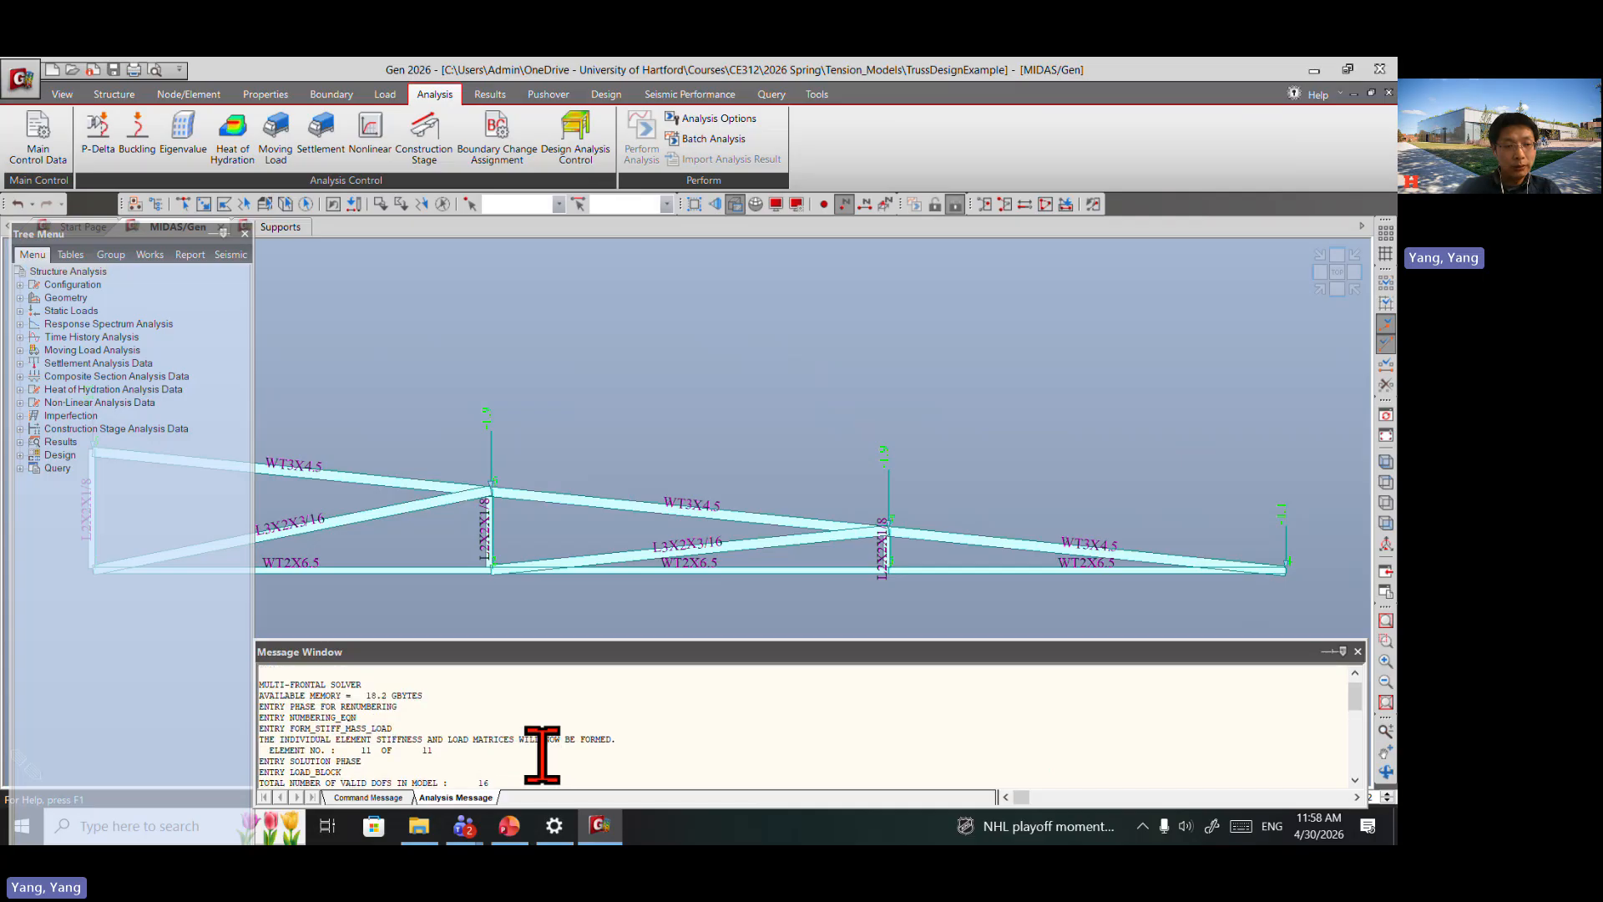
scroll(421, 745, "down", 3)
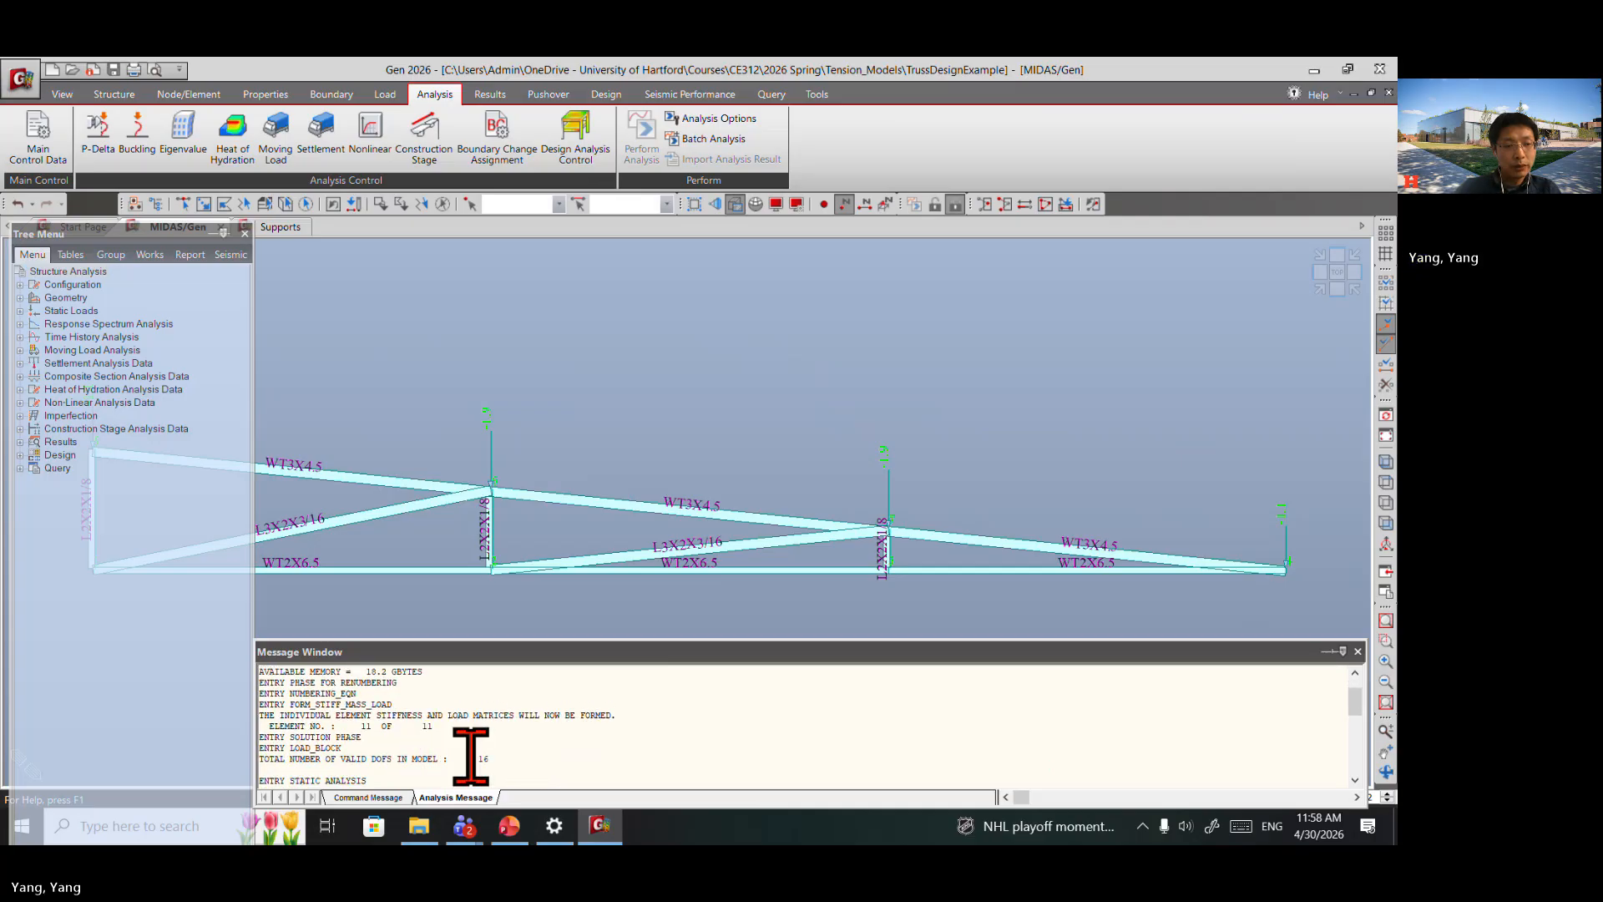
scroll(409, 764, "down", 1)
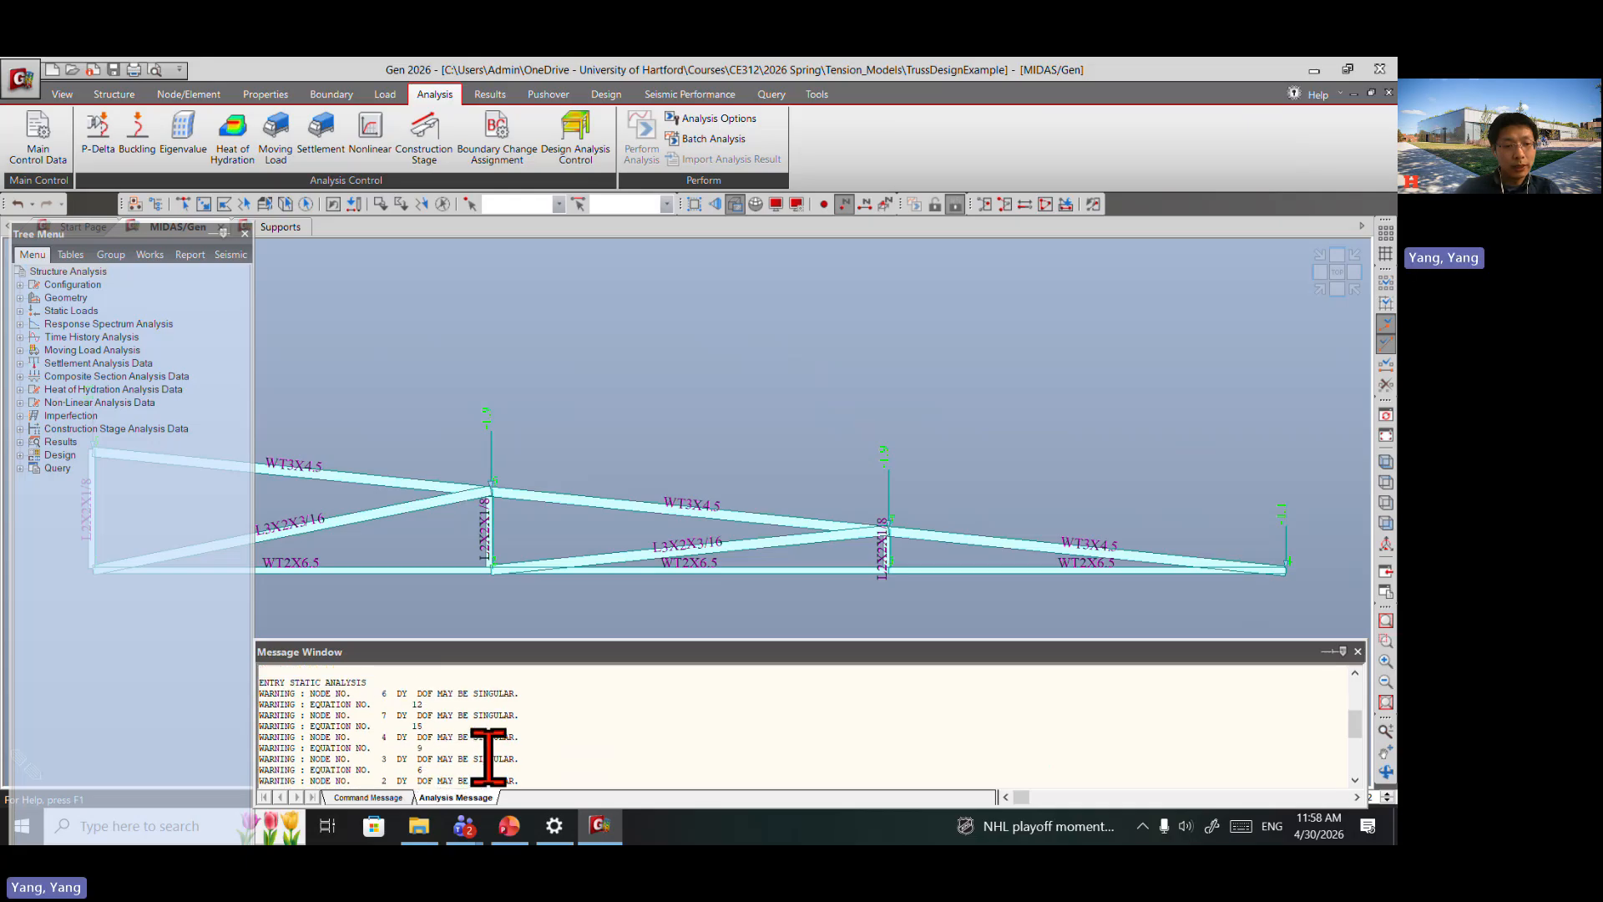
scroll(485, 762, "down", 1)
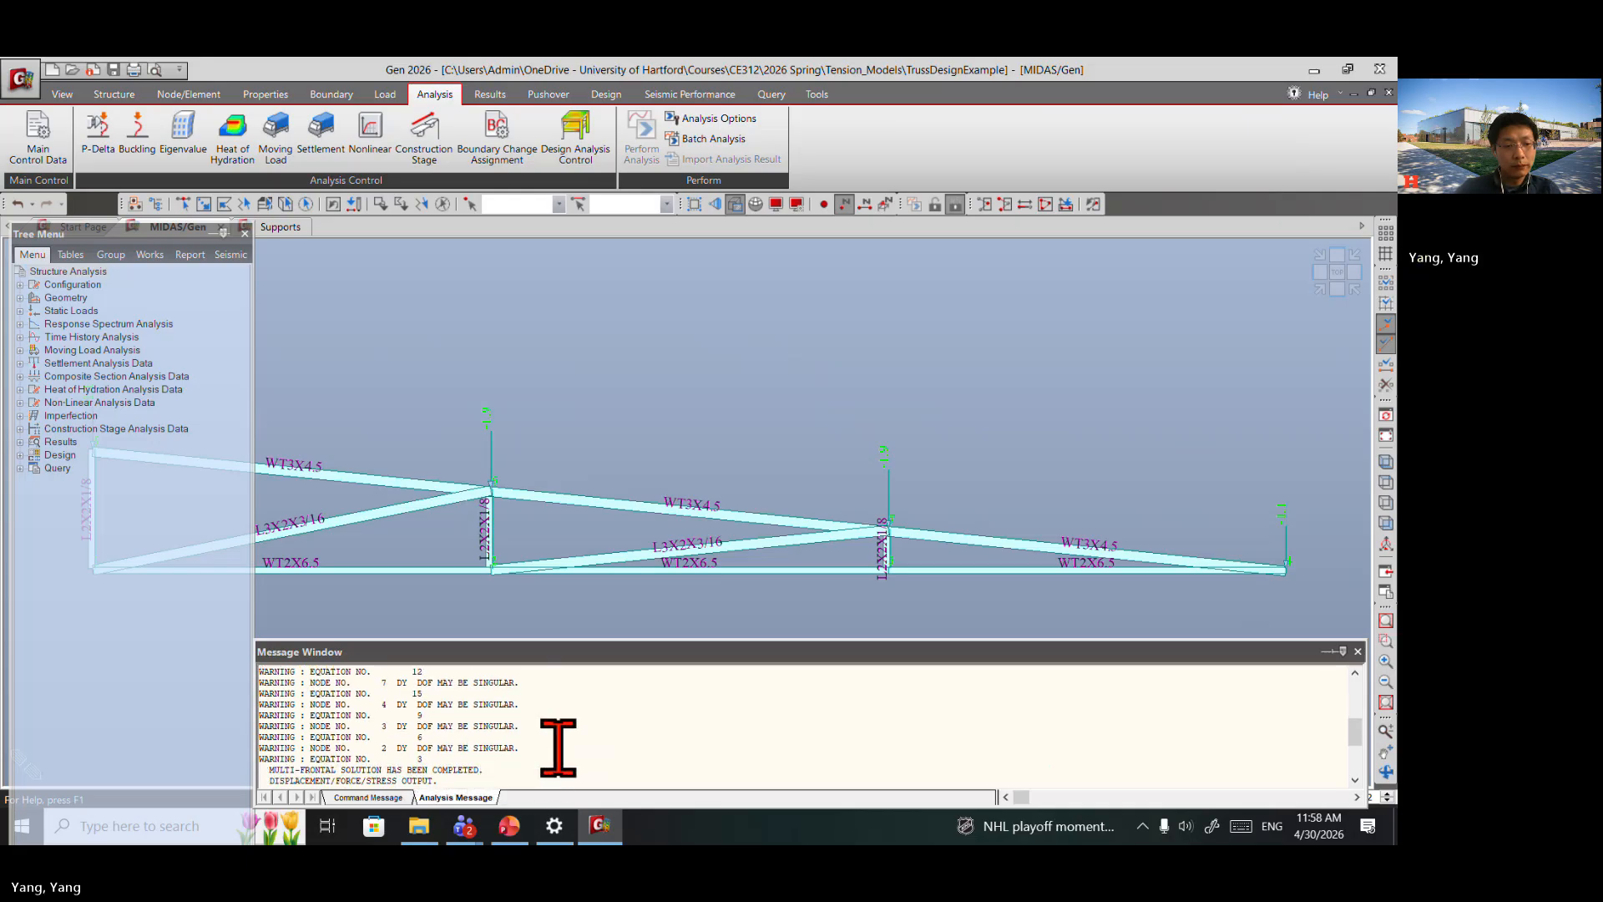
scroll(468, 762, "up", 1)
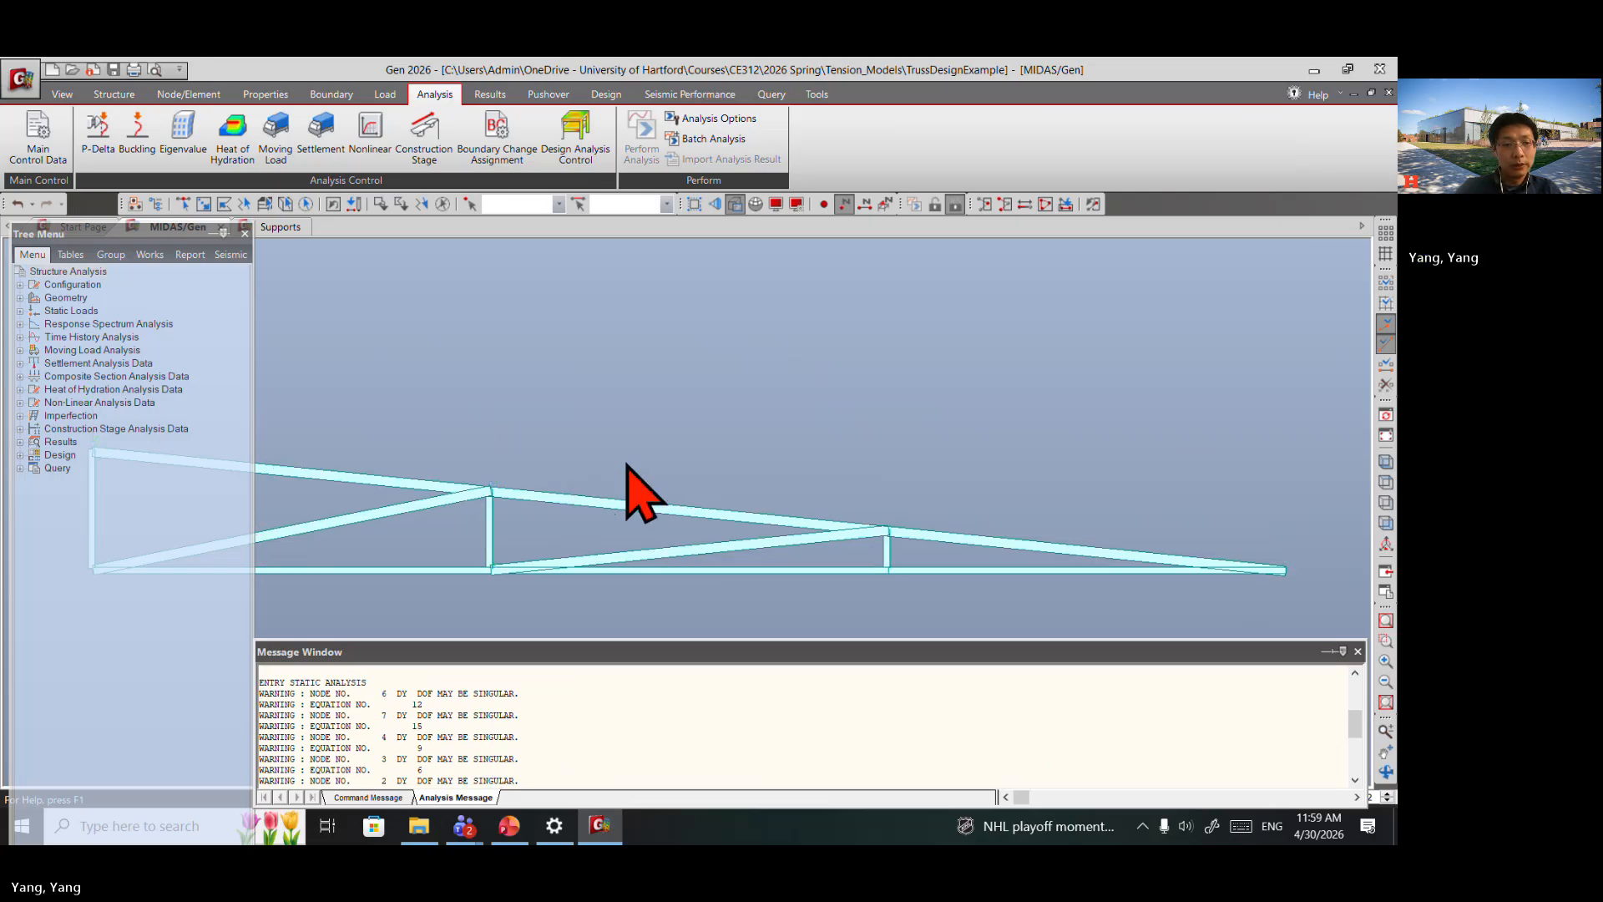
middle_click_drag(602, 473, 904, 403)
scroll(817, 380, "down", 1)
scroll(660, 522, "down", 2)
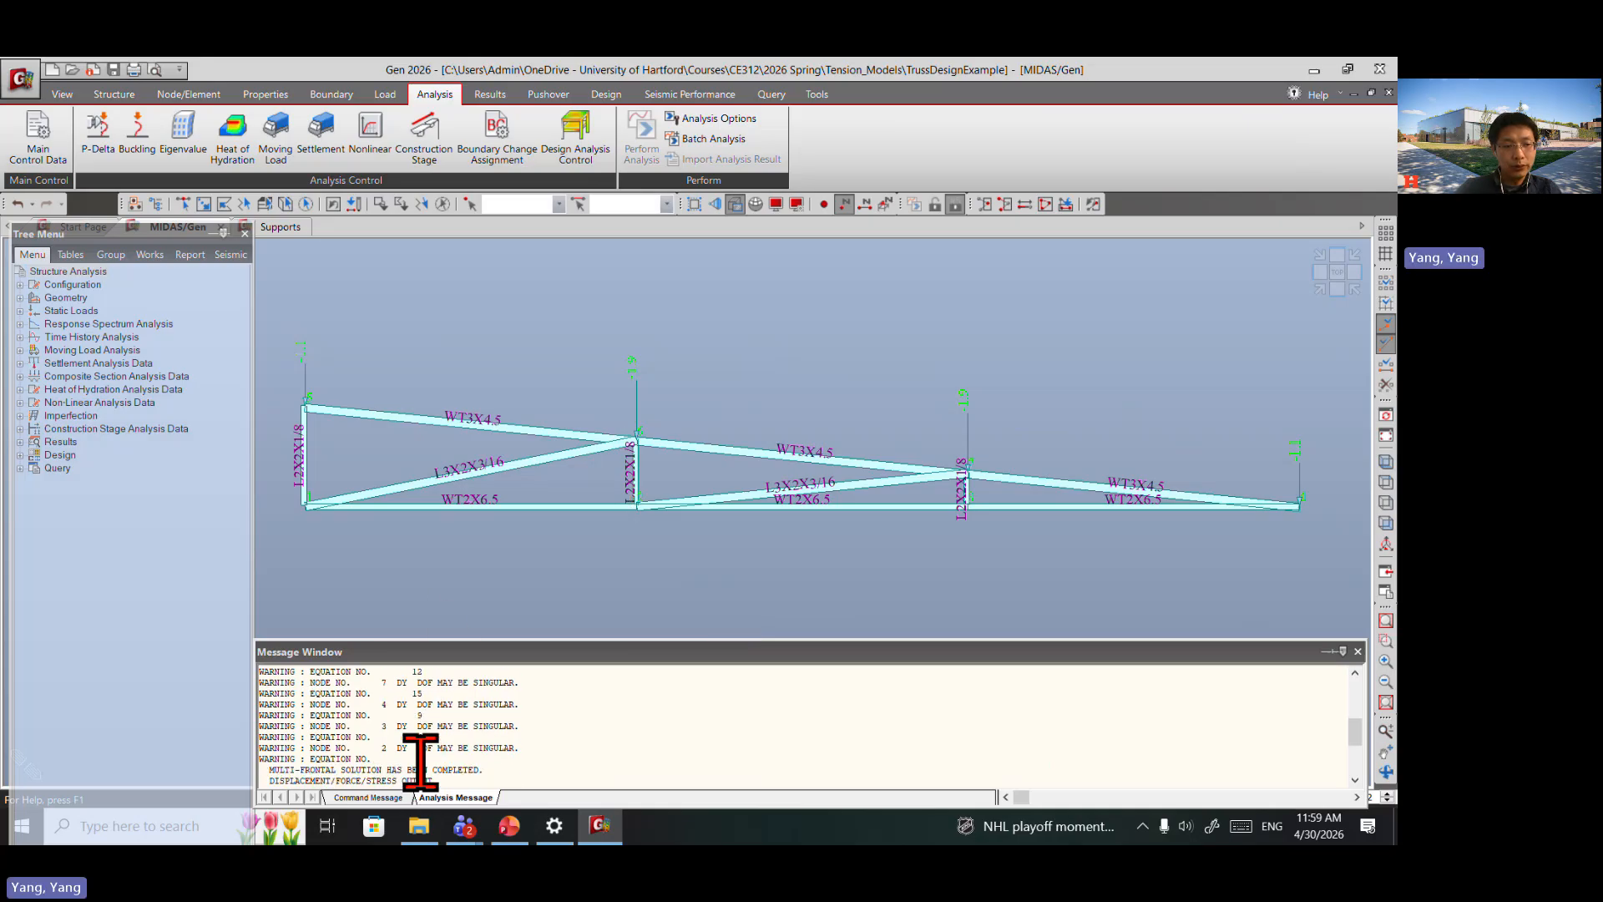
scroll(430, 741, "up", 1)
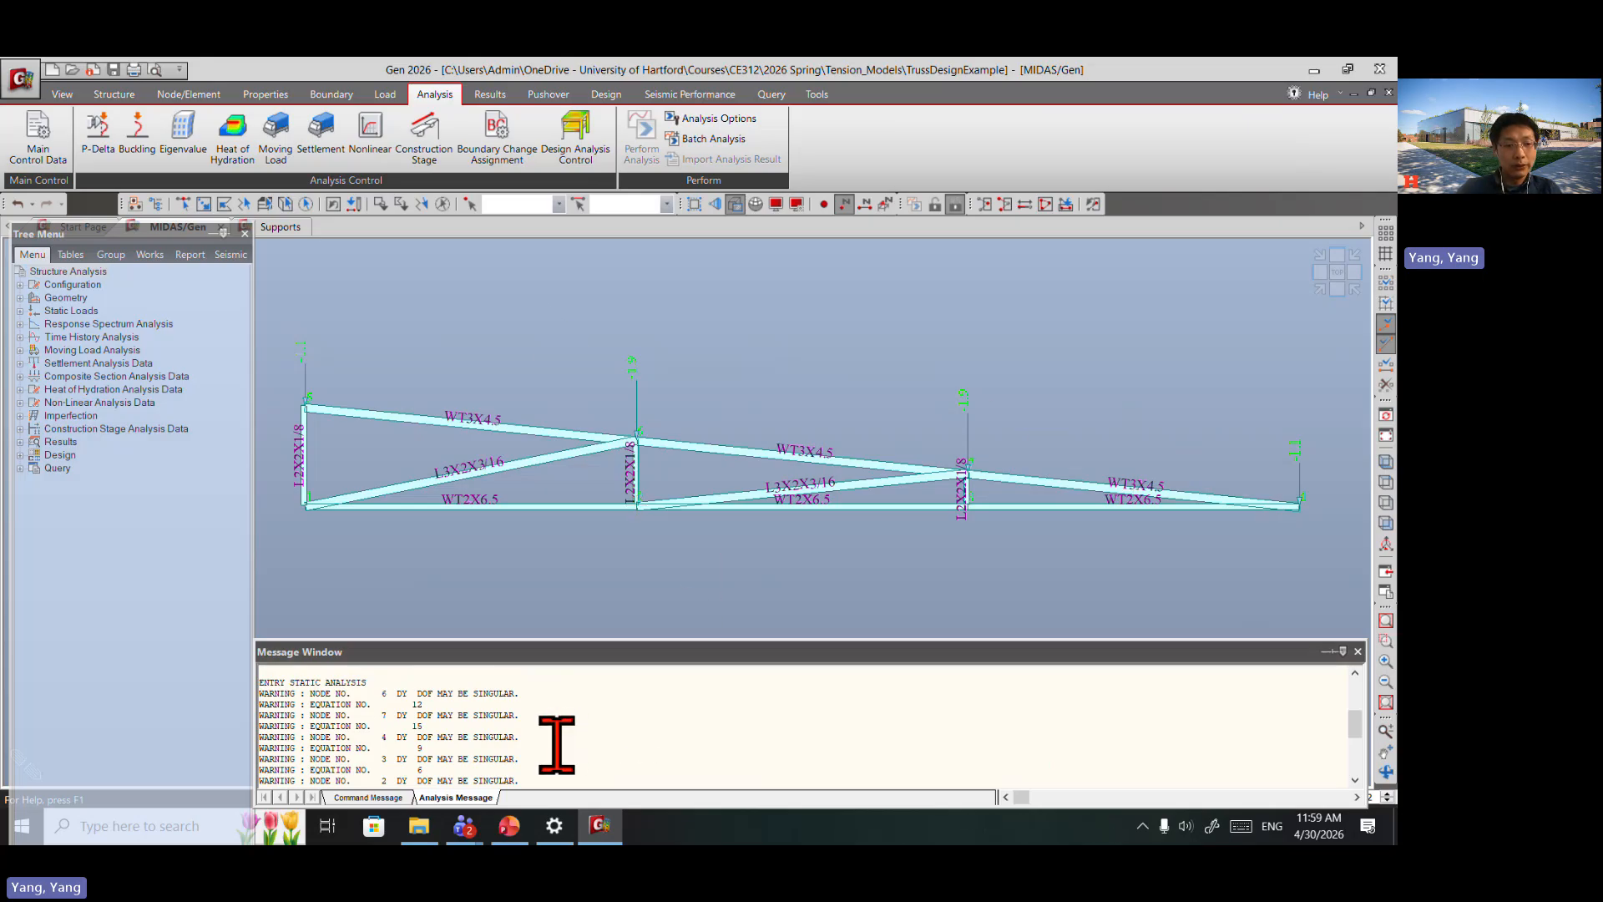
scroll(557, 743, "down", 3)
scroll(559, 759, "down", 2)
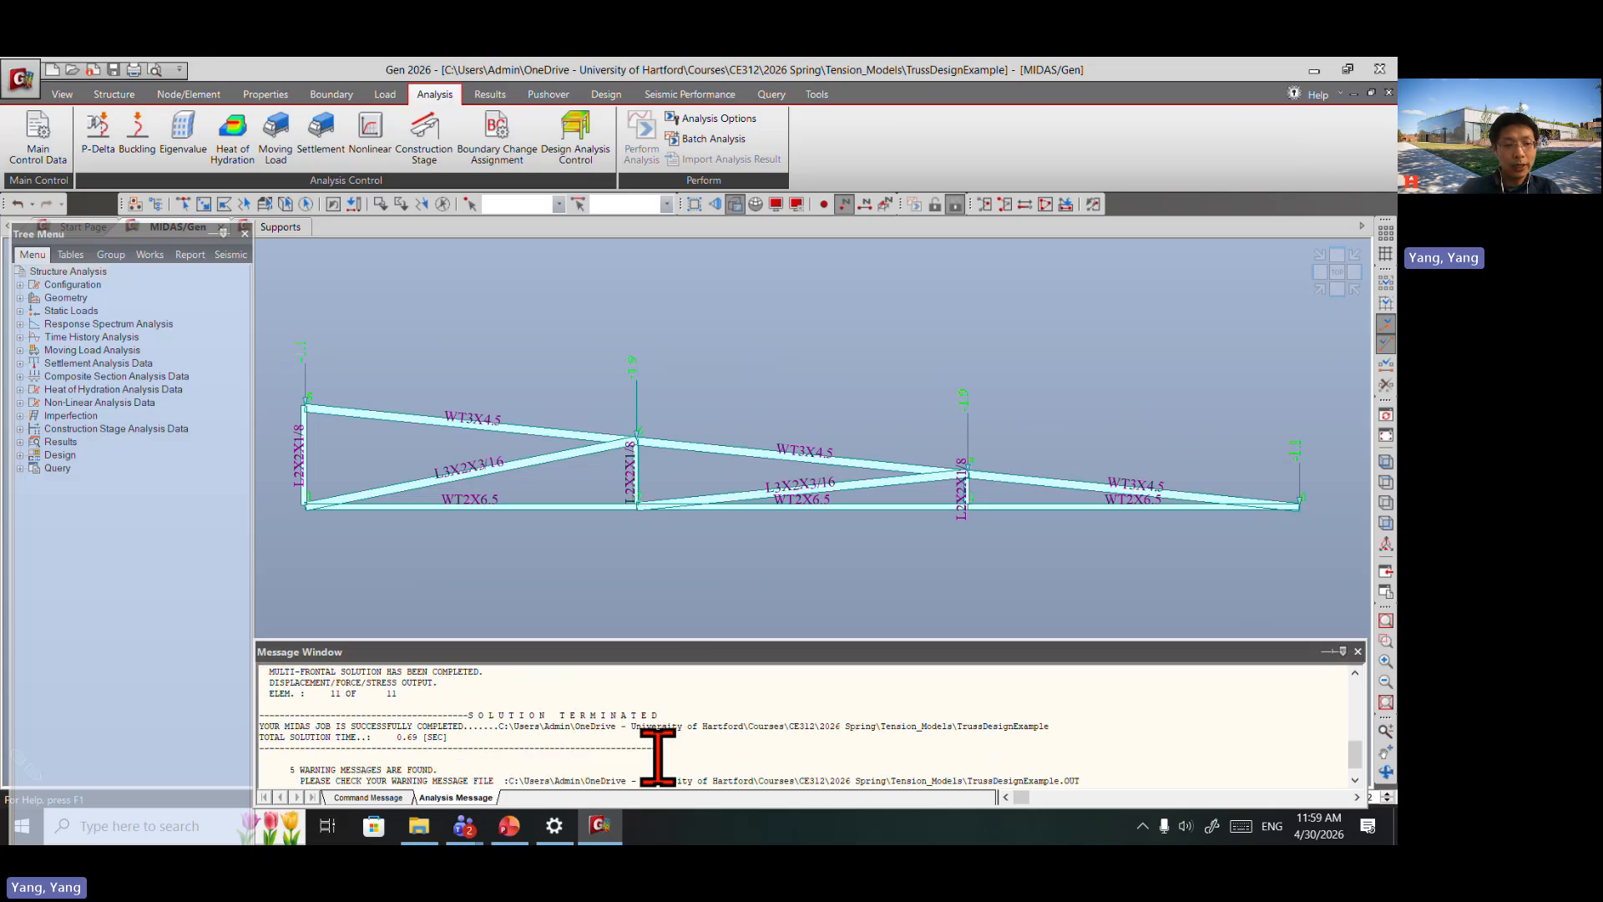
scroll(656, 760, "up", 1)
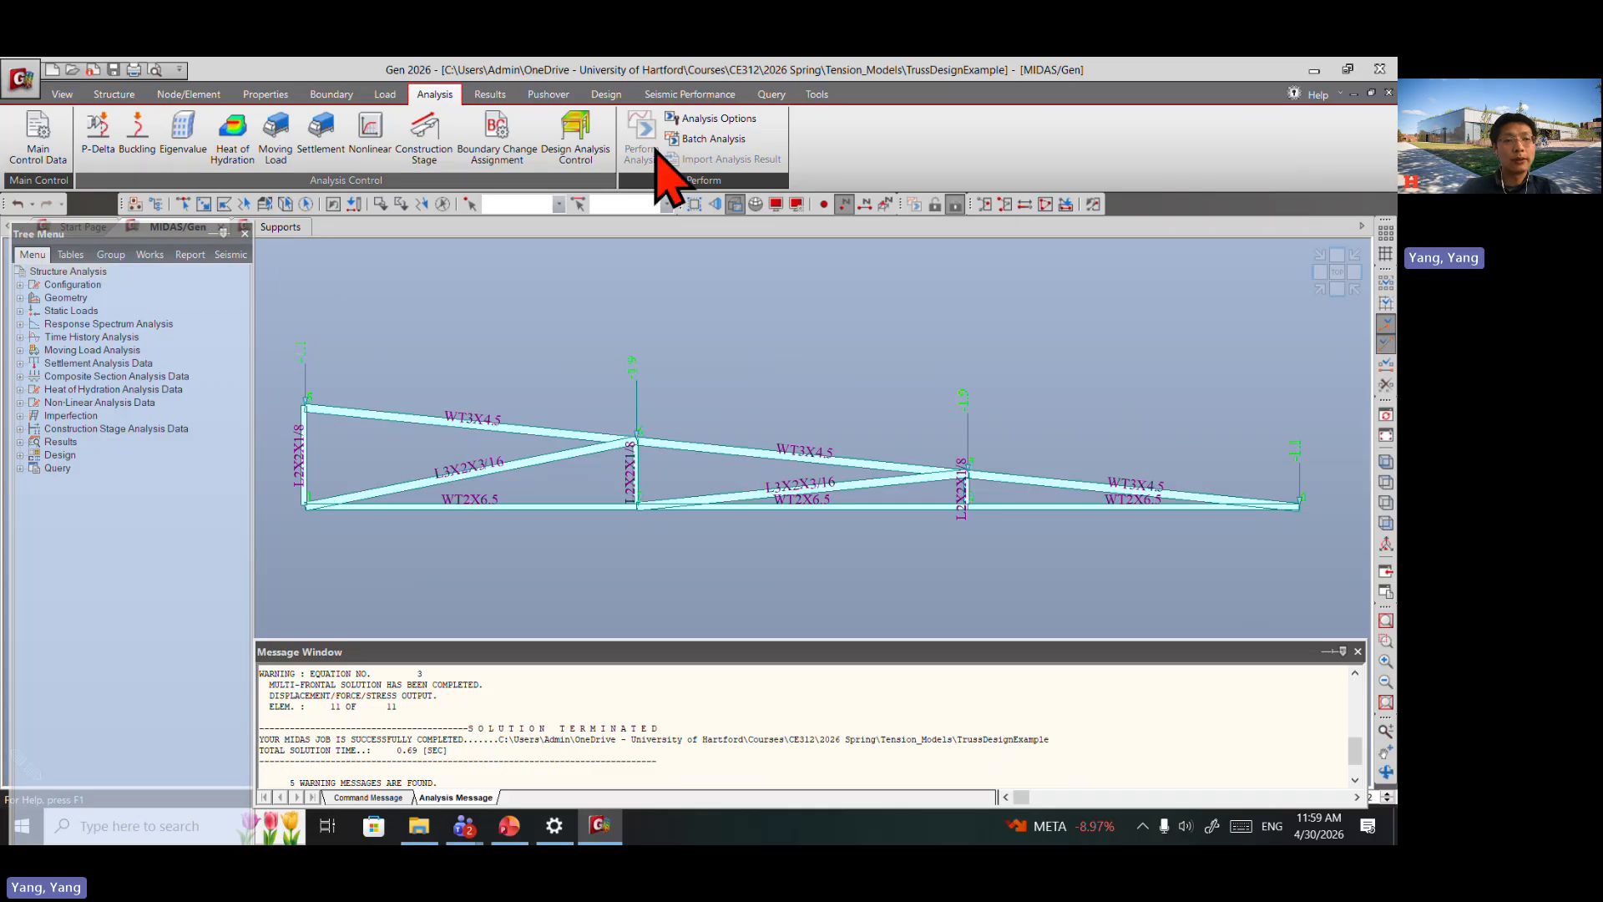
Step: Display the truss forces for load case DL as numeric values, with the contour turned off
left_click(493, 95)
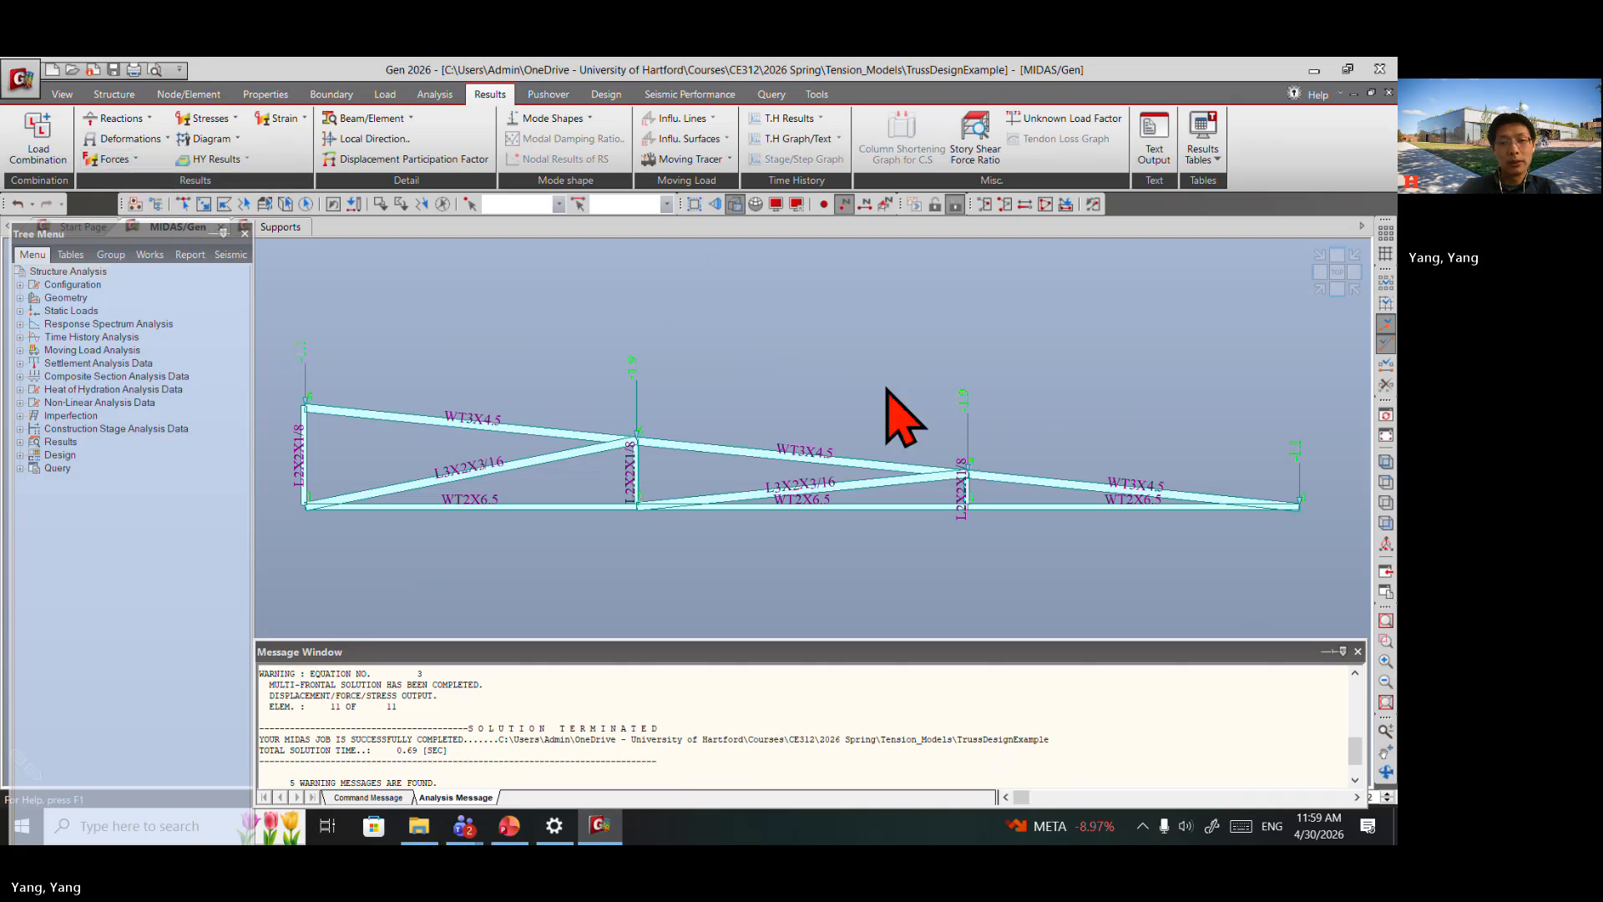
left_click(133, 157)
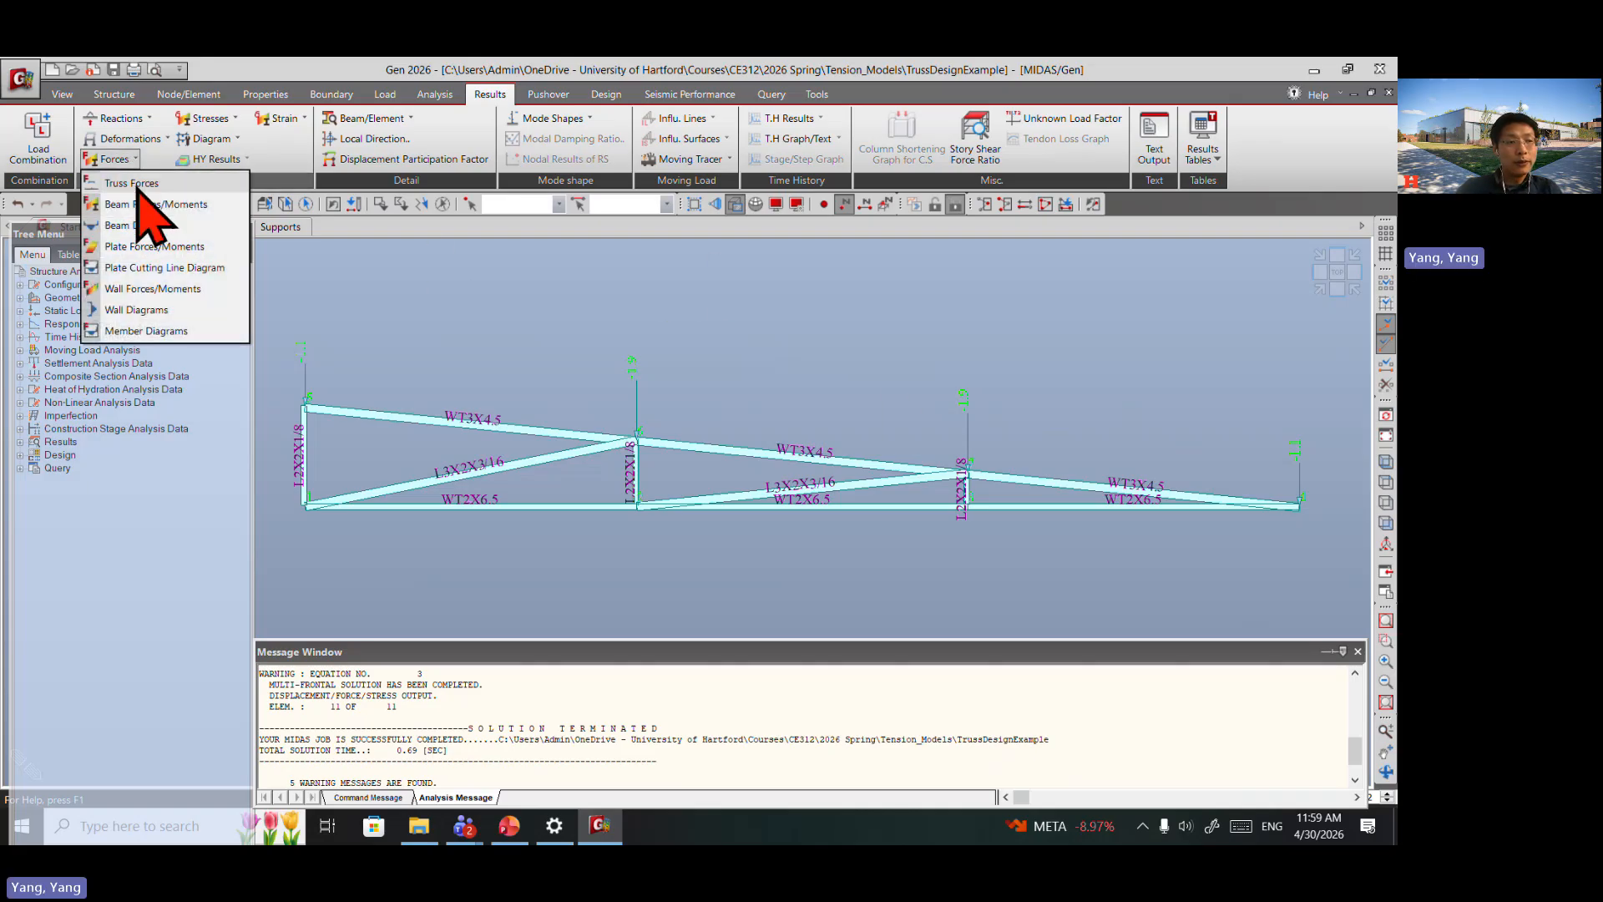
left_click(138, 185)
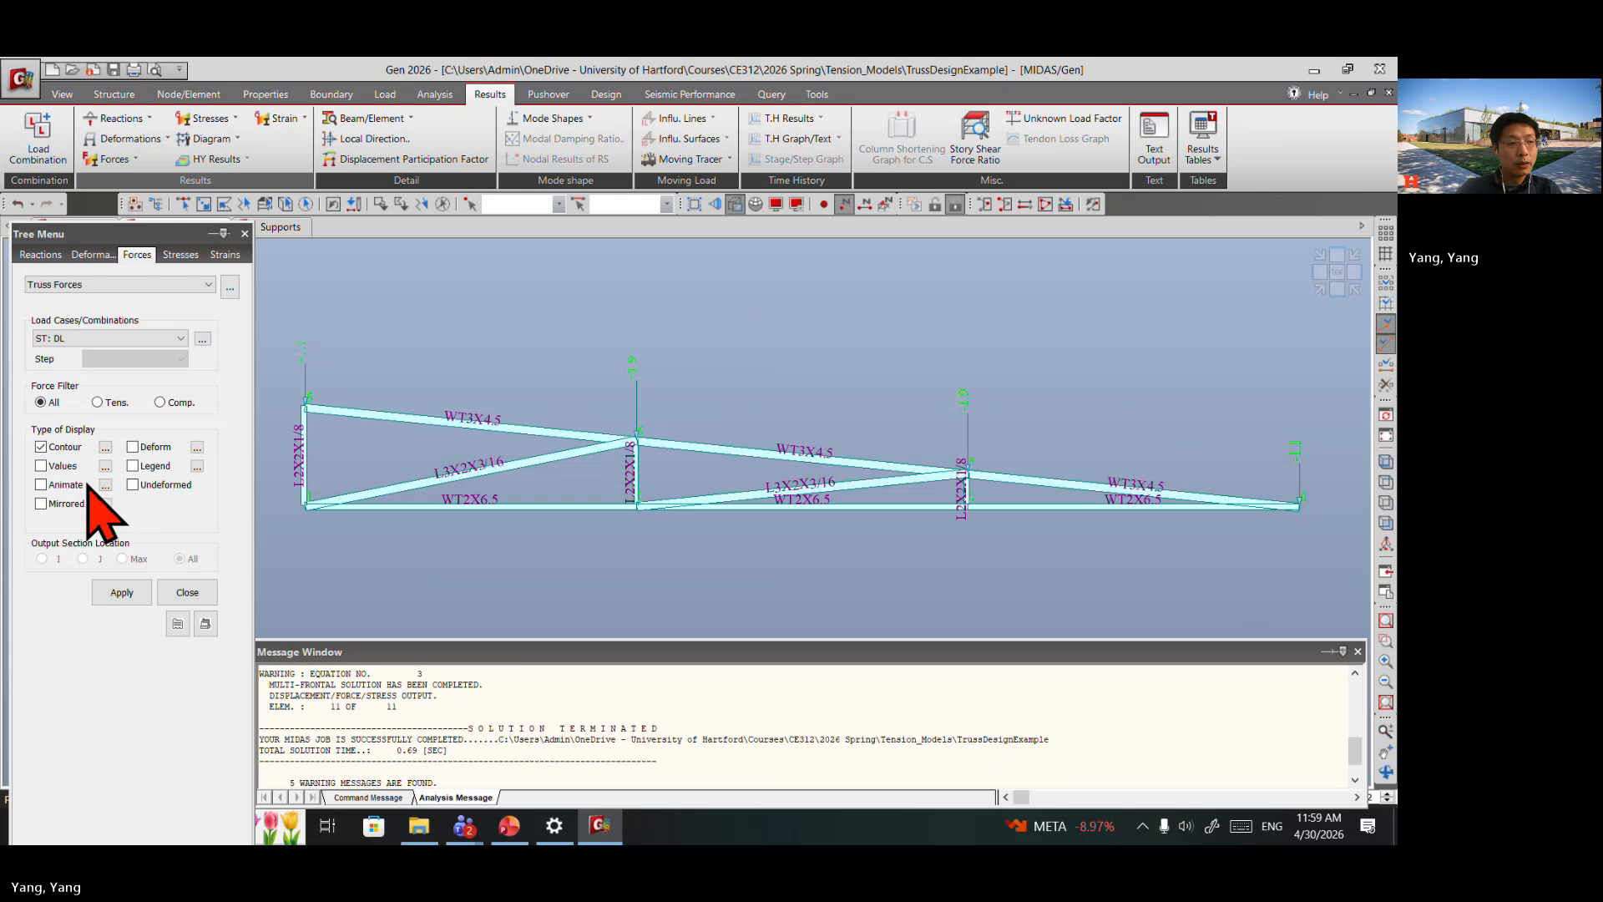
left_click(121, 592)
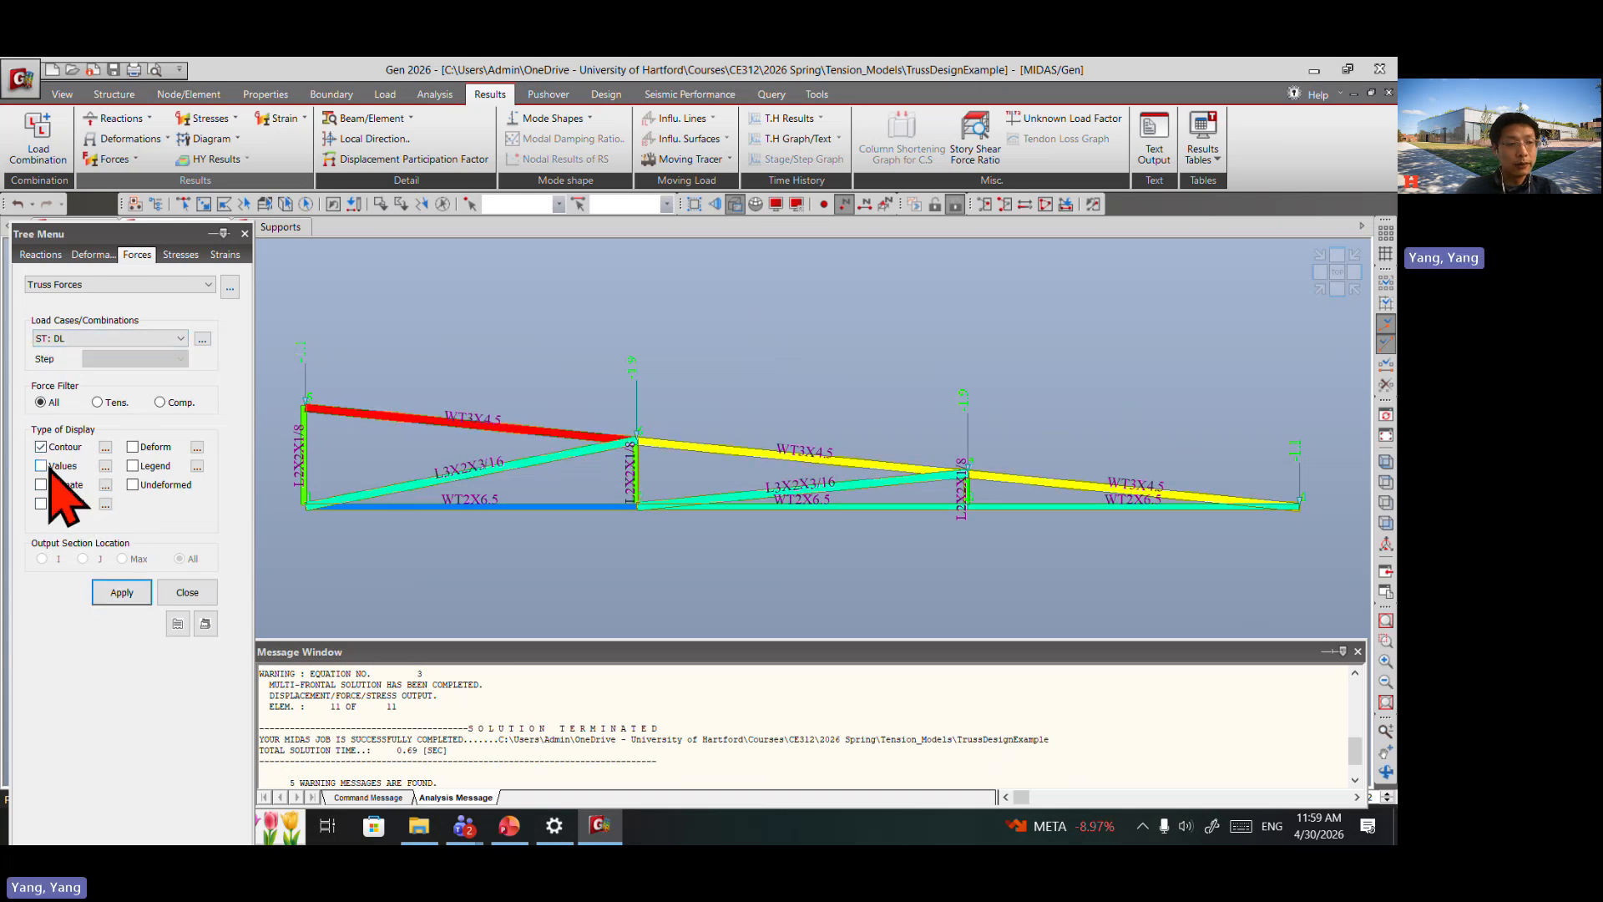
left_click(115, 590)
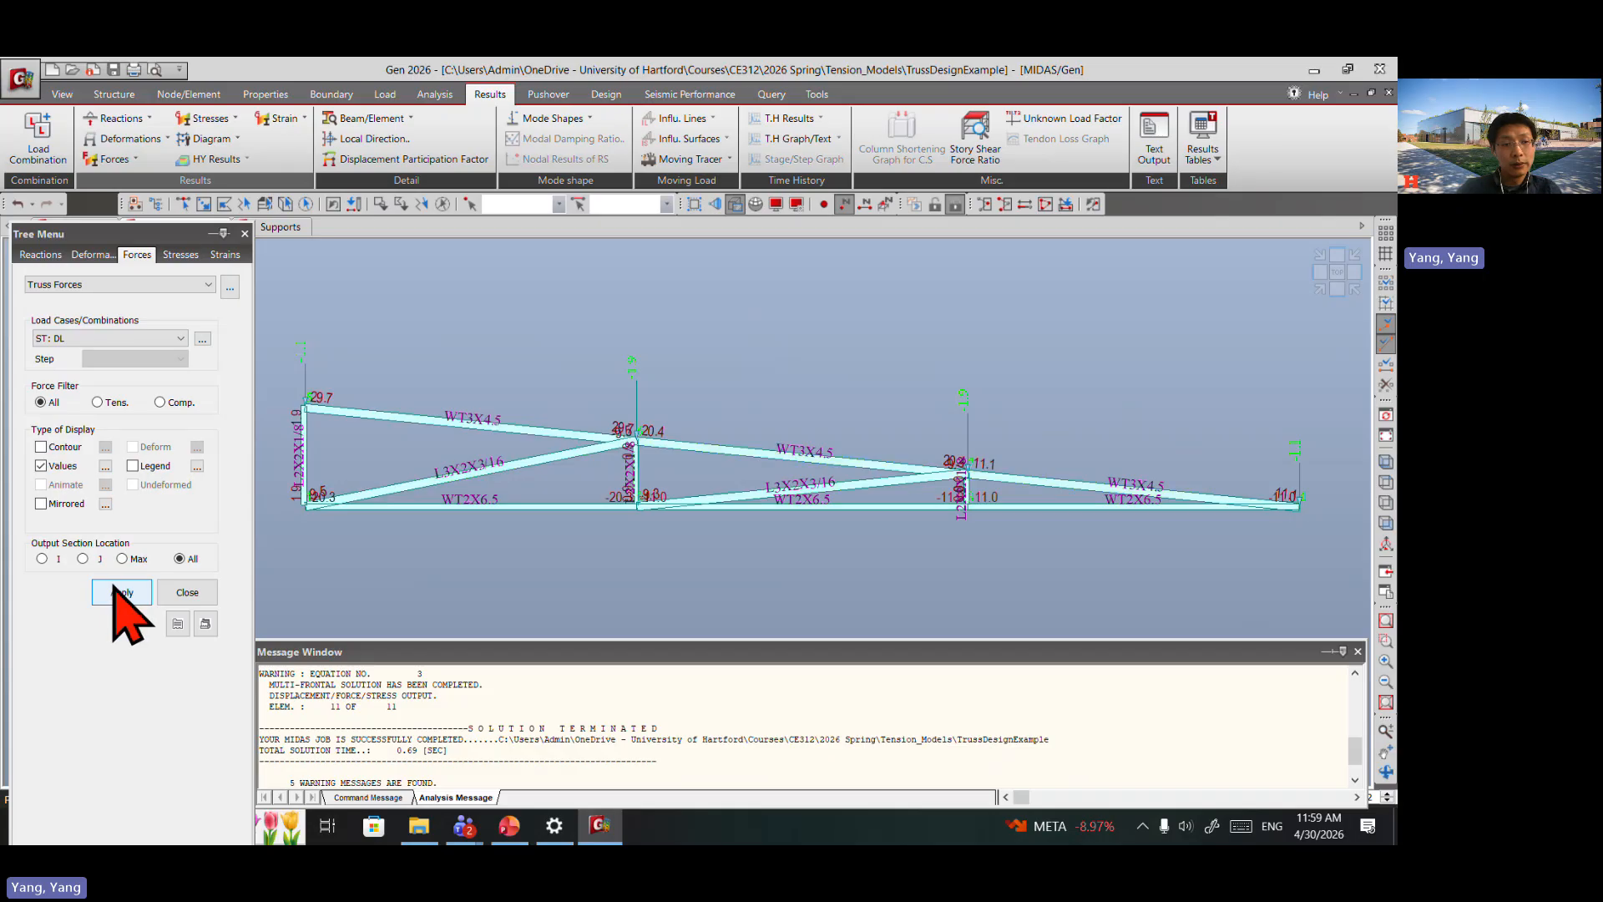
Step: Hide the nodal loads and the property name labels in the model display
left_click(777, 205)
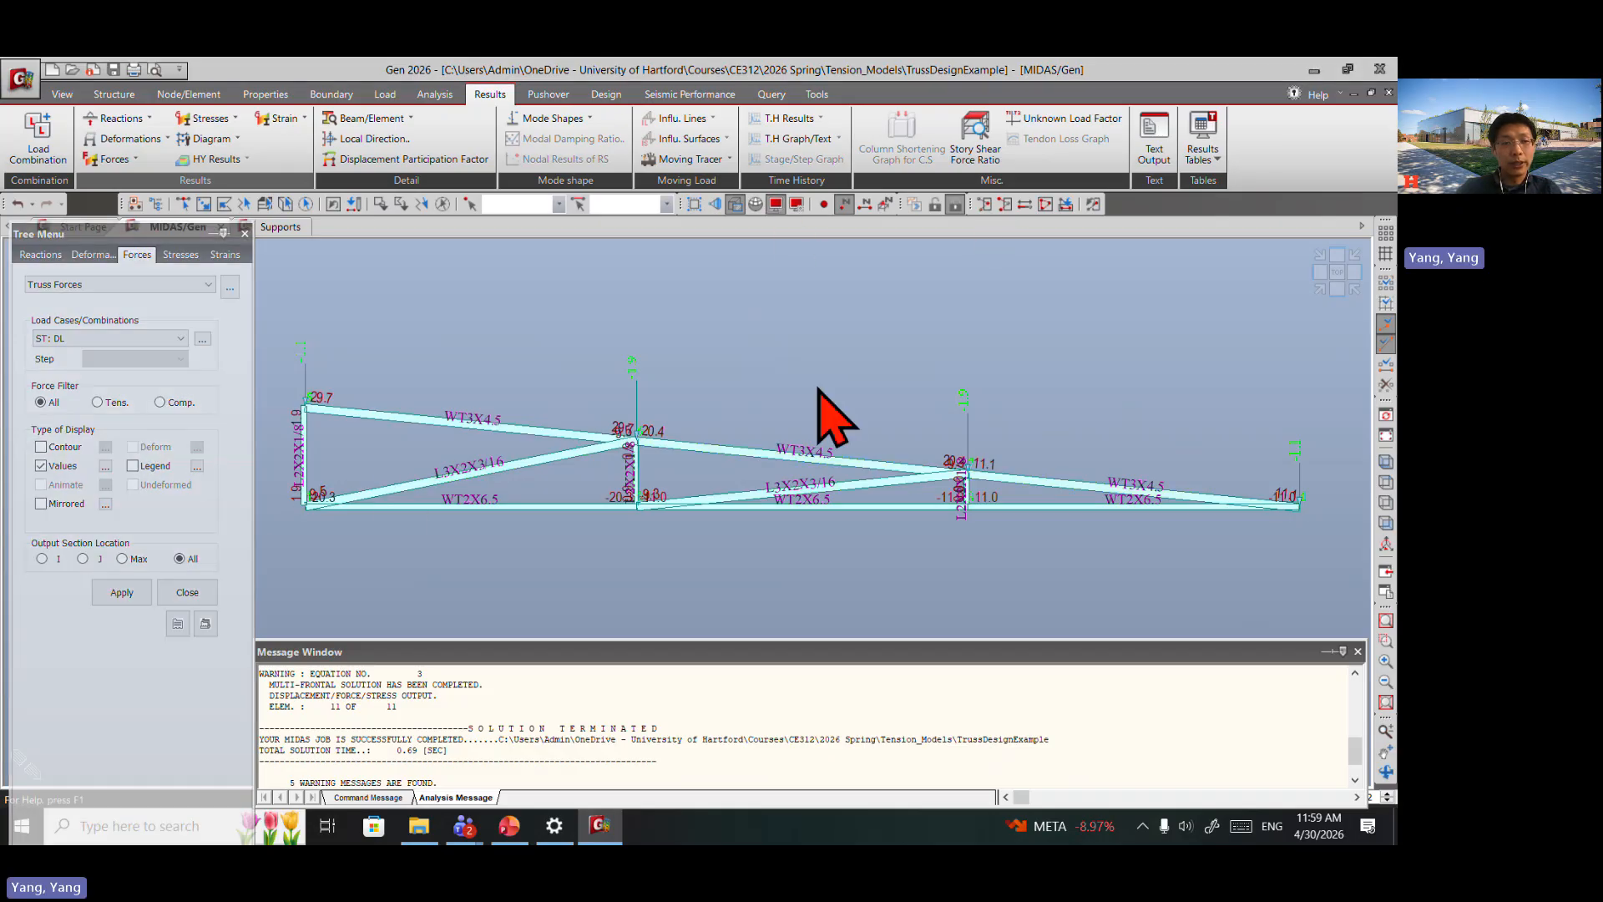
left_click(582, 384)
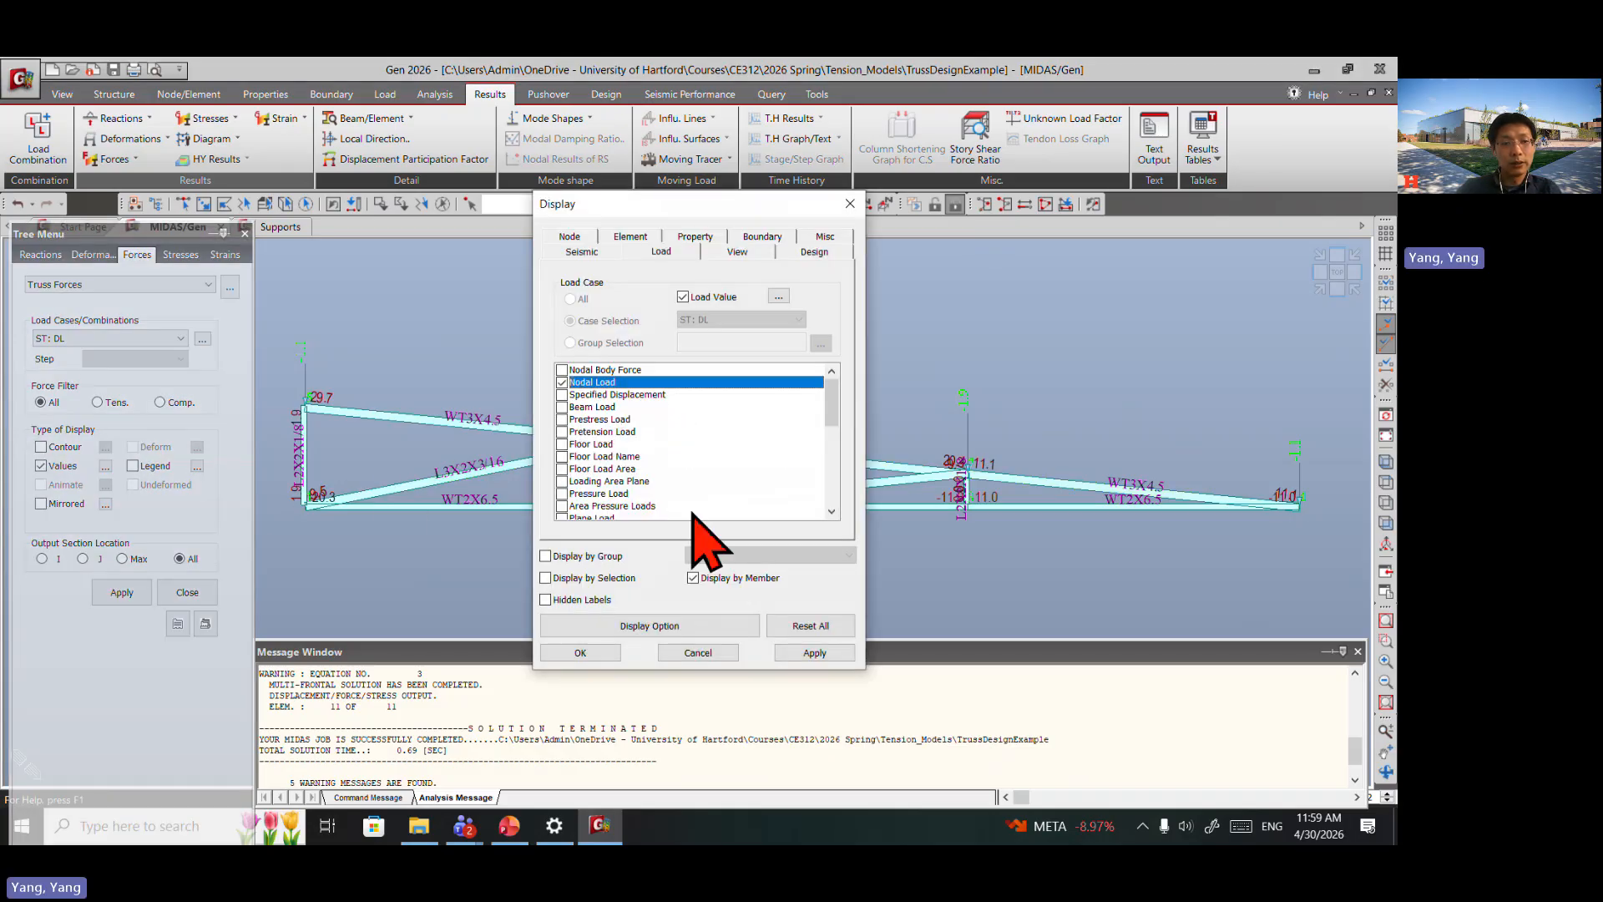
left_click(562, 382)
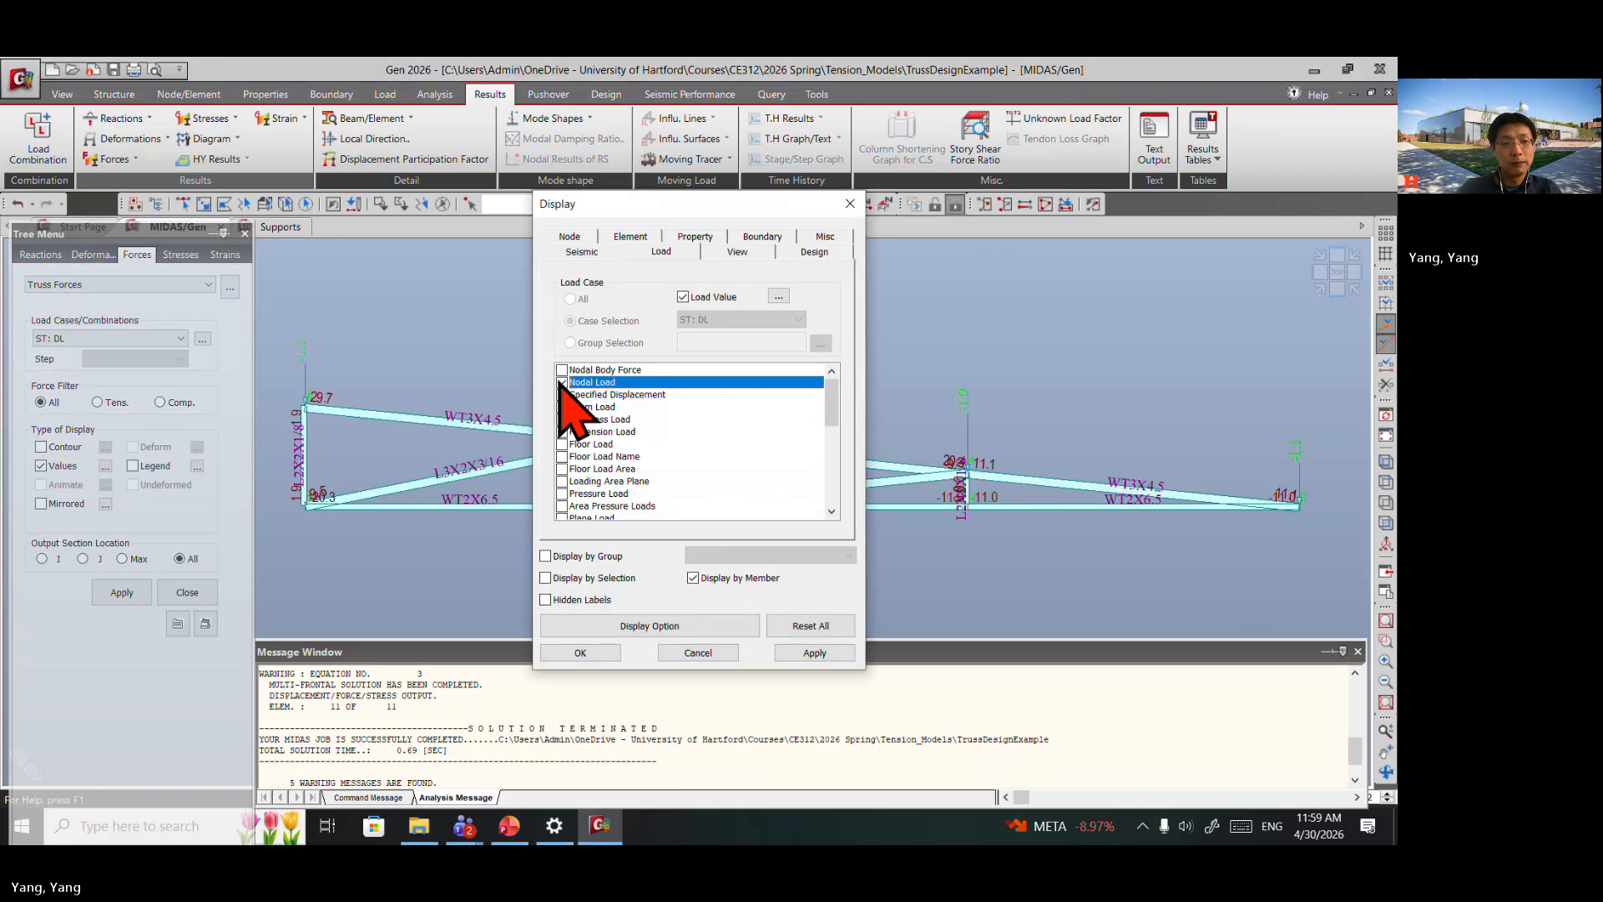
left_click(813, 652)
left_click(695, 237)
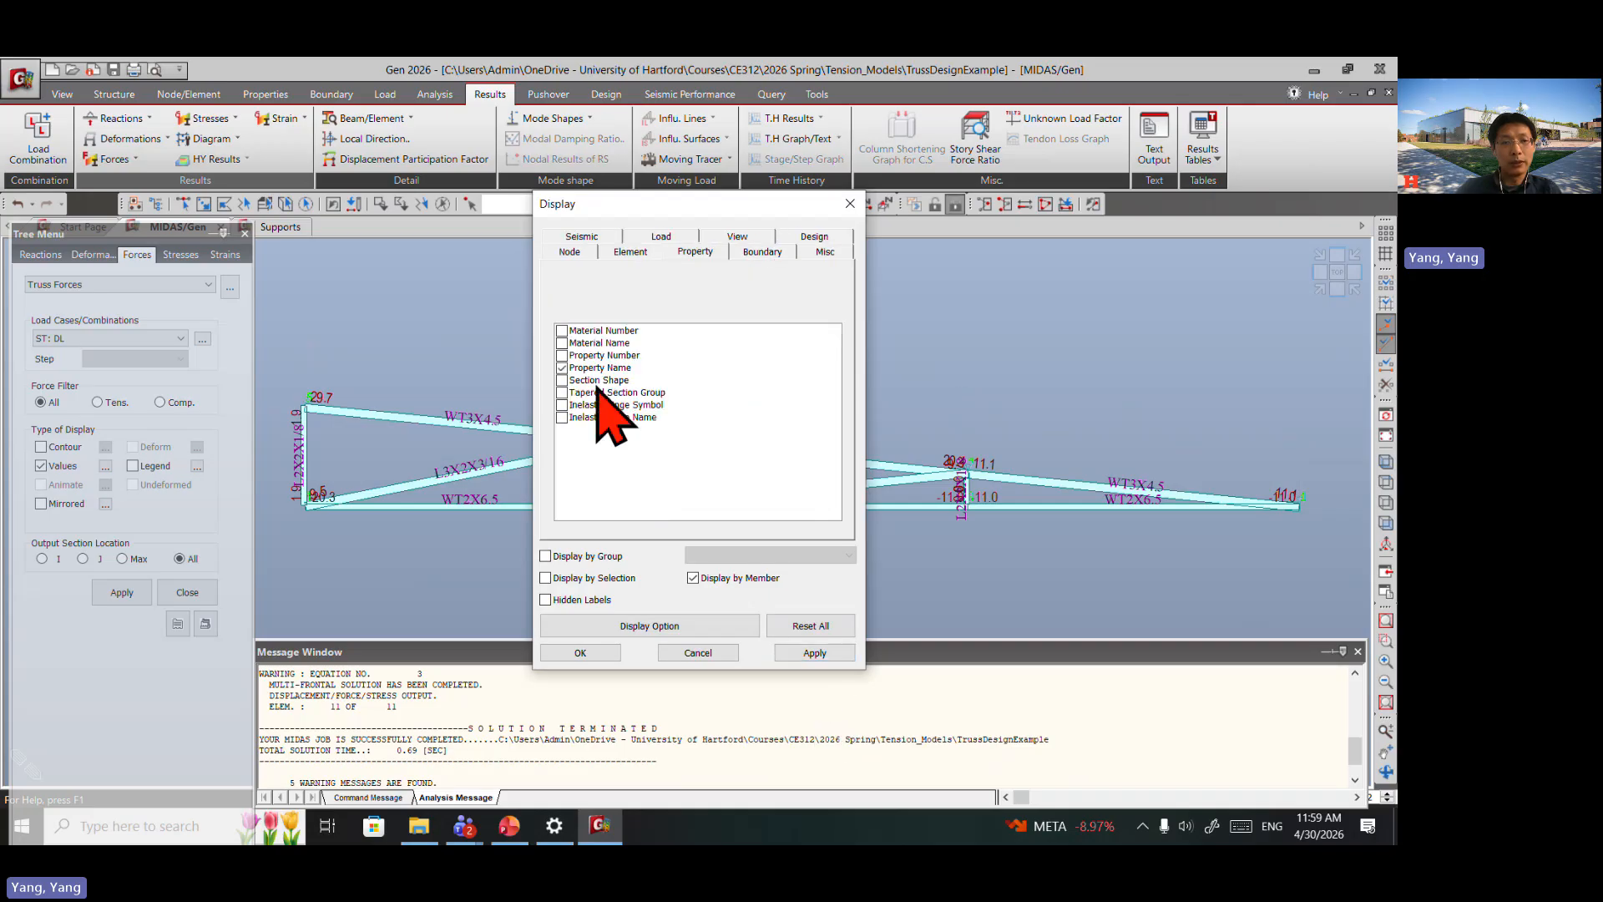
left_click(591, 369)
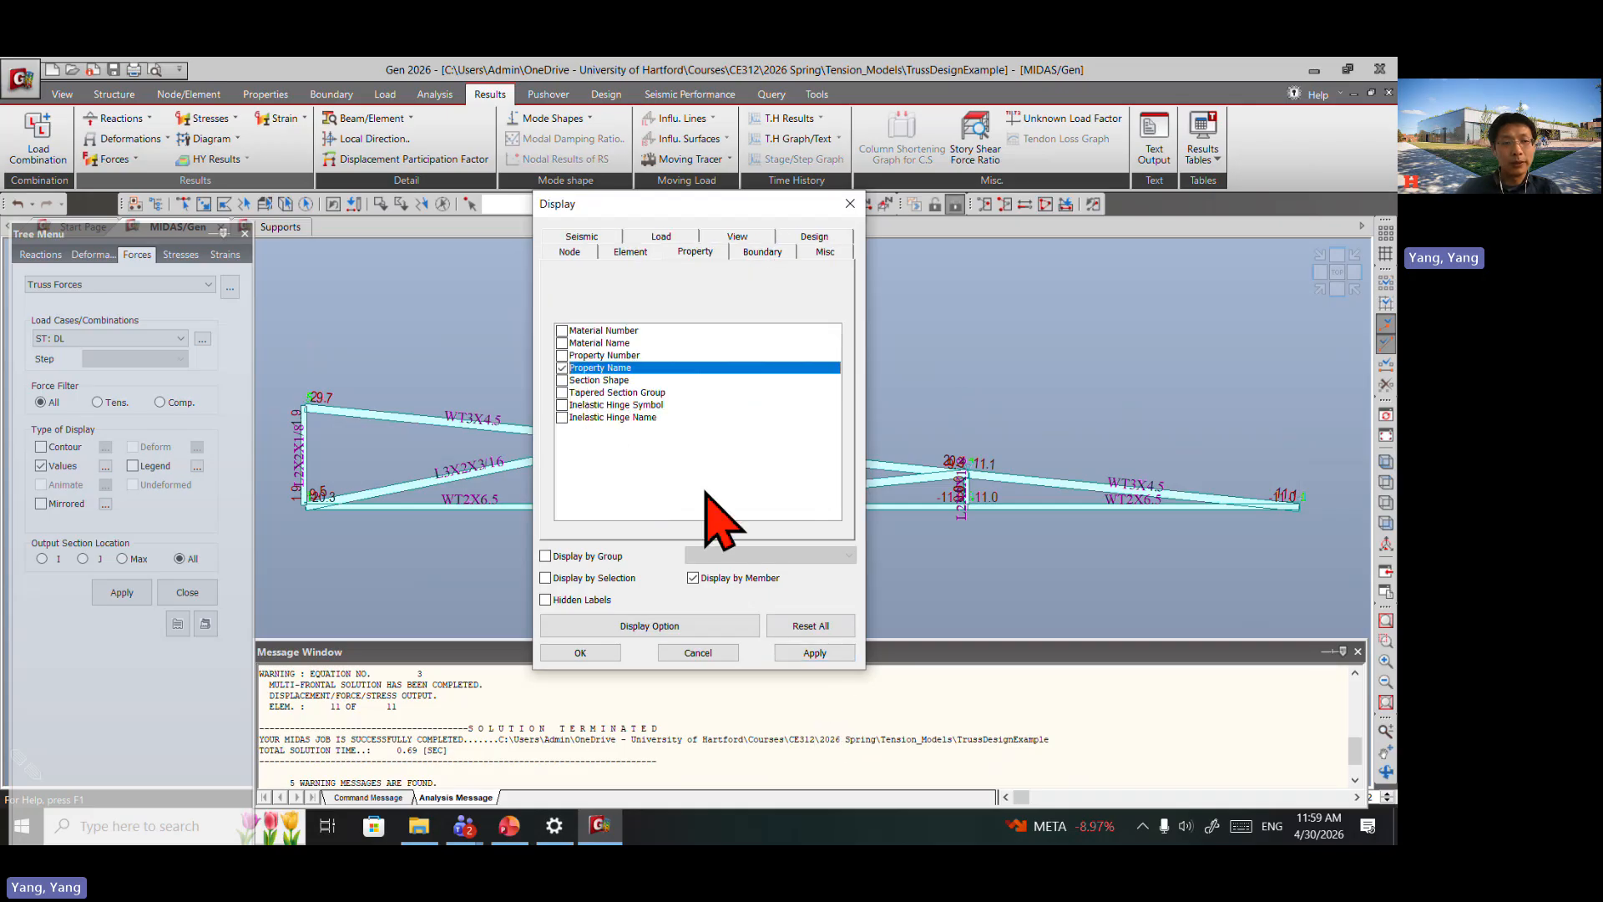
left_click(826, 652)
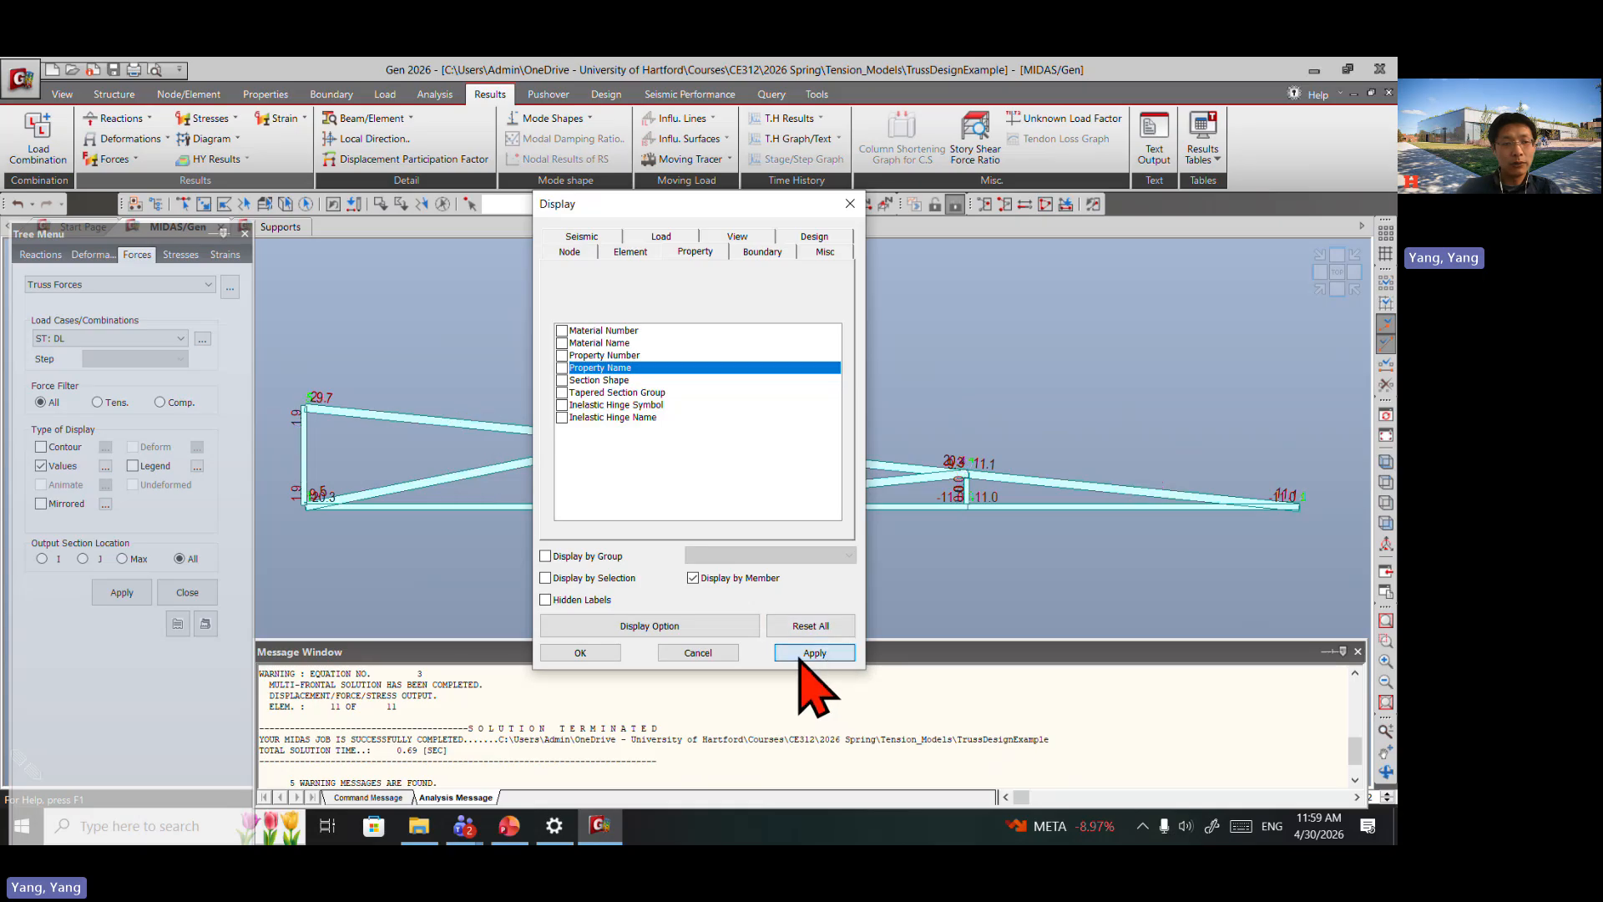
left_click(583, 653)
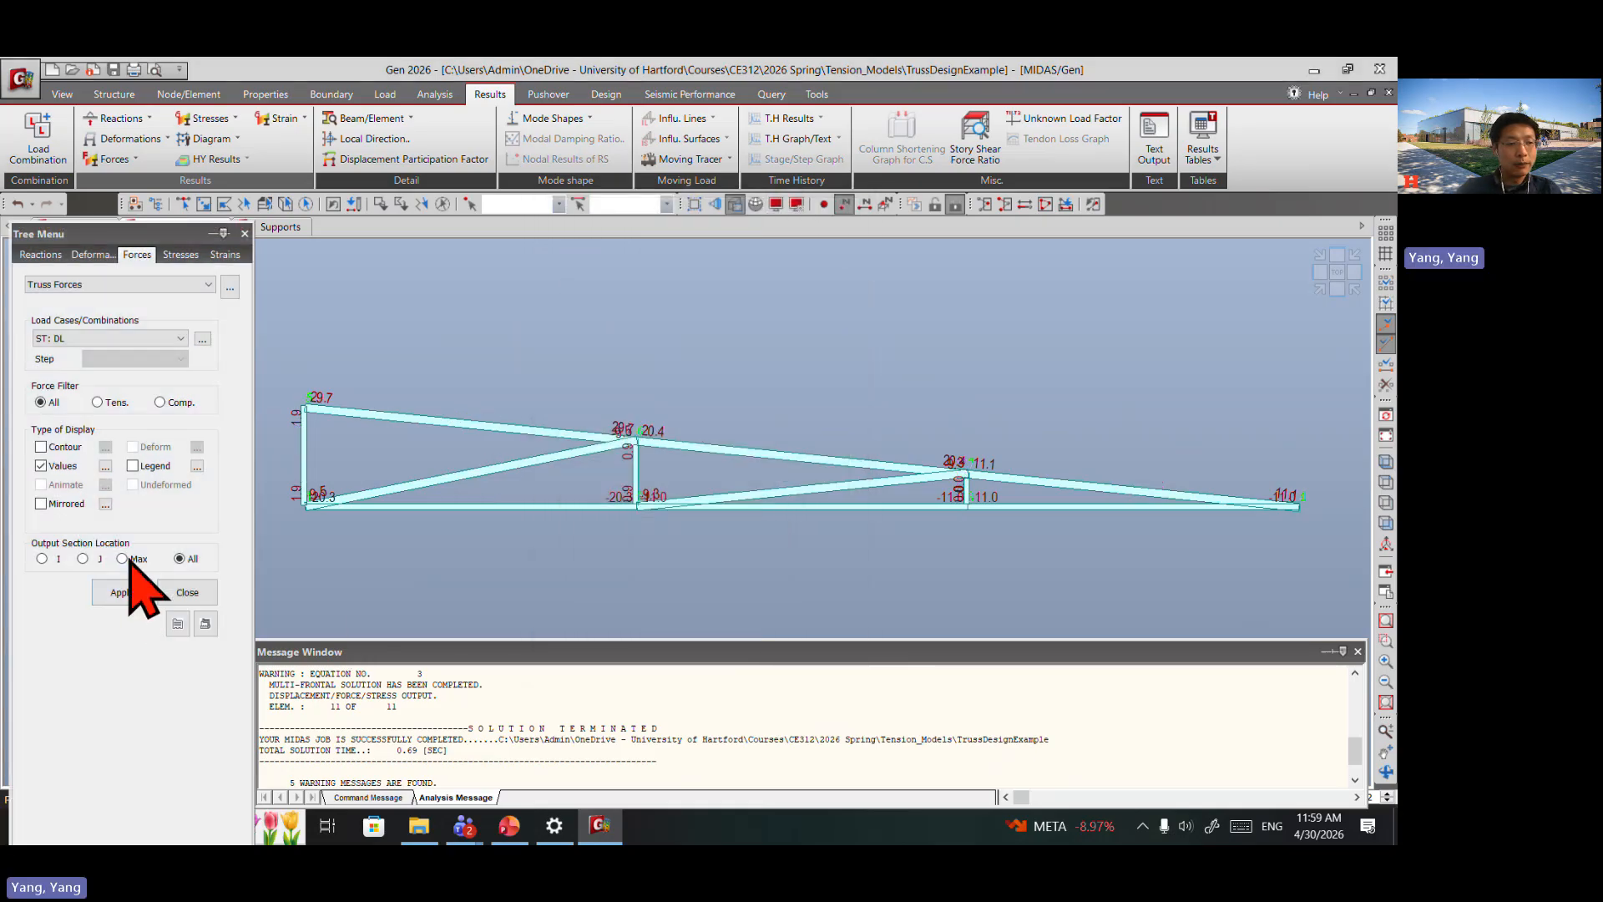
Step: Limit the DL truss force values to the Max output section location
left_click(122, 559)
left_click(124, 592)
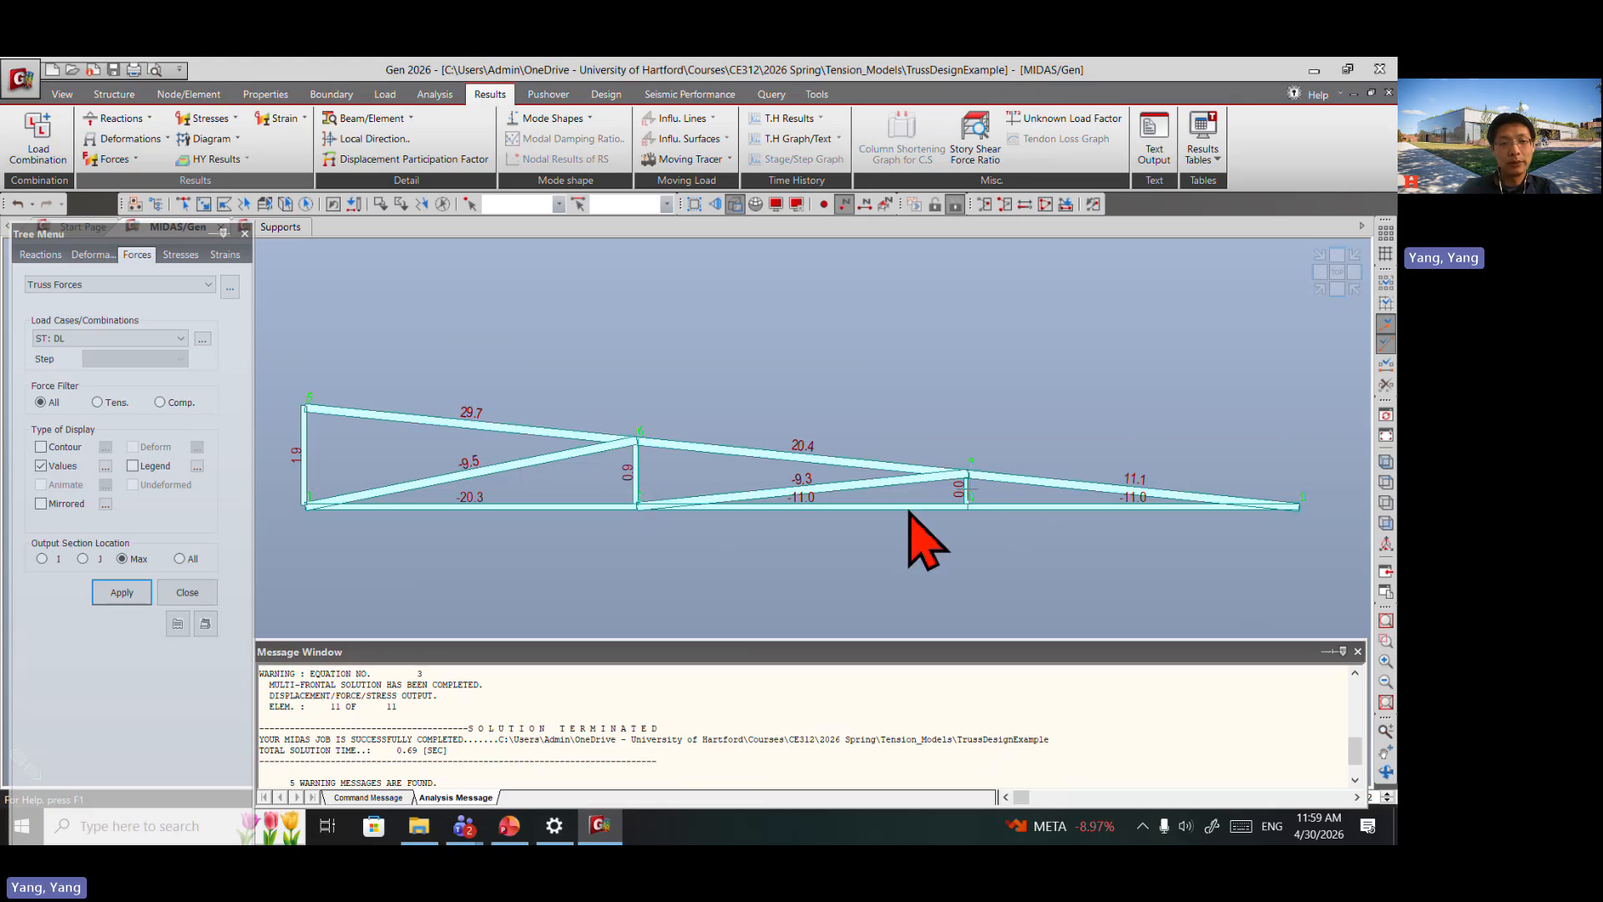
Step: Display the truss forces for load case SL and save the model, keeping the force values shown
left_click(136, 338)
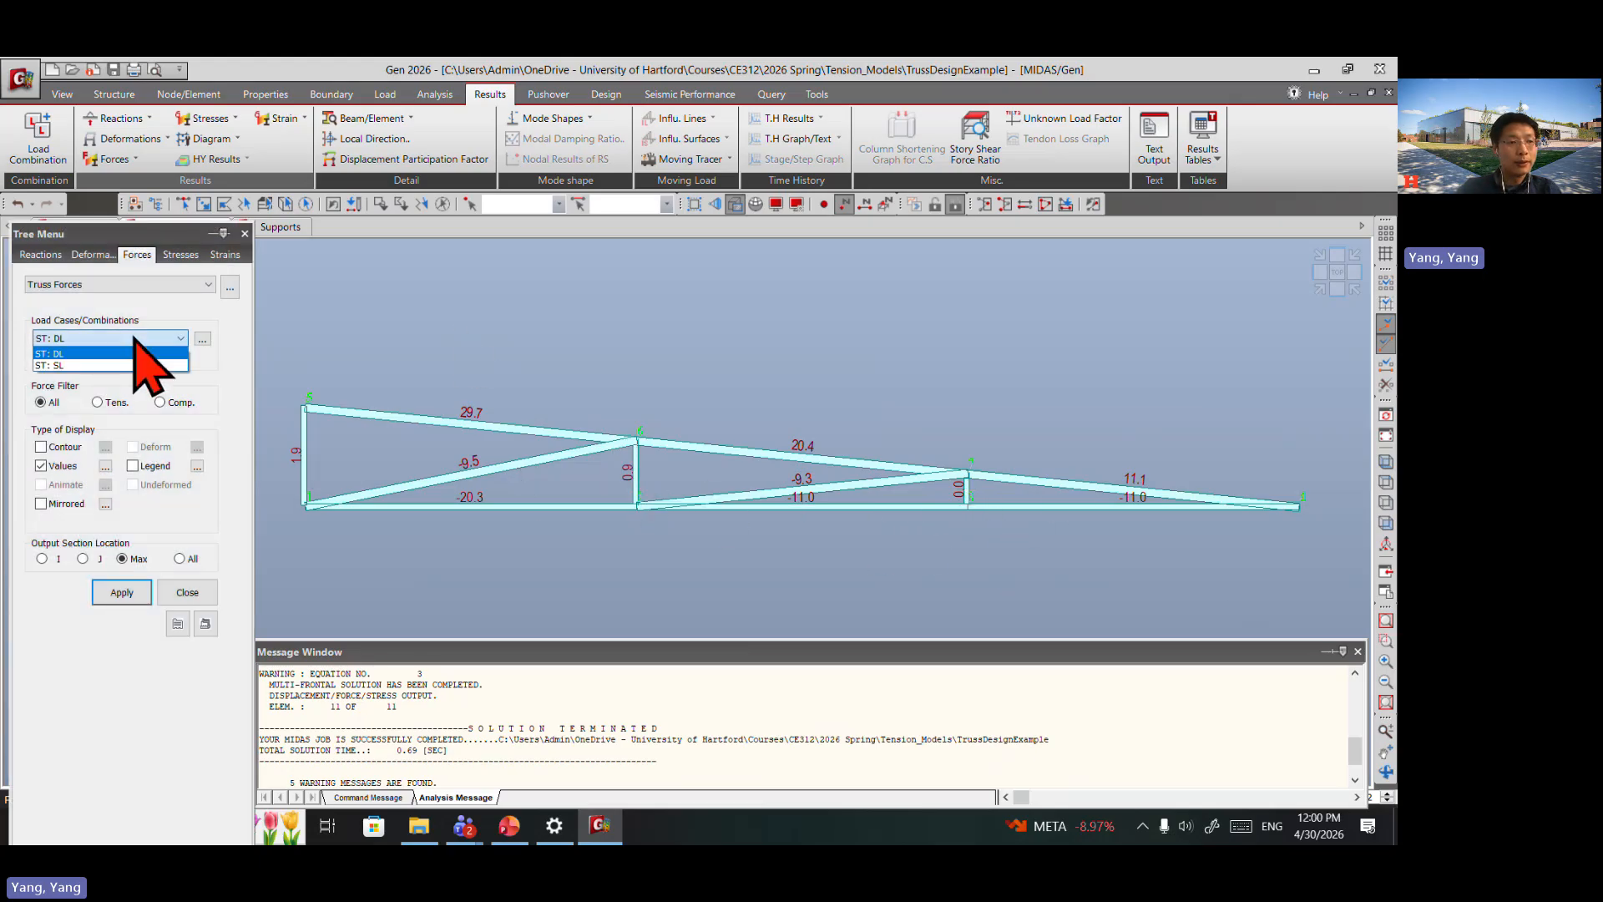
left_click(125, 365)
left_click(124, 593)
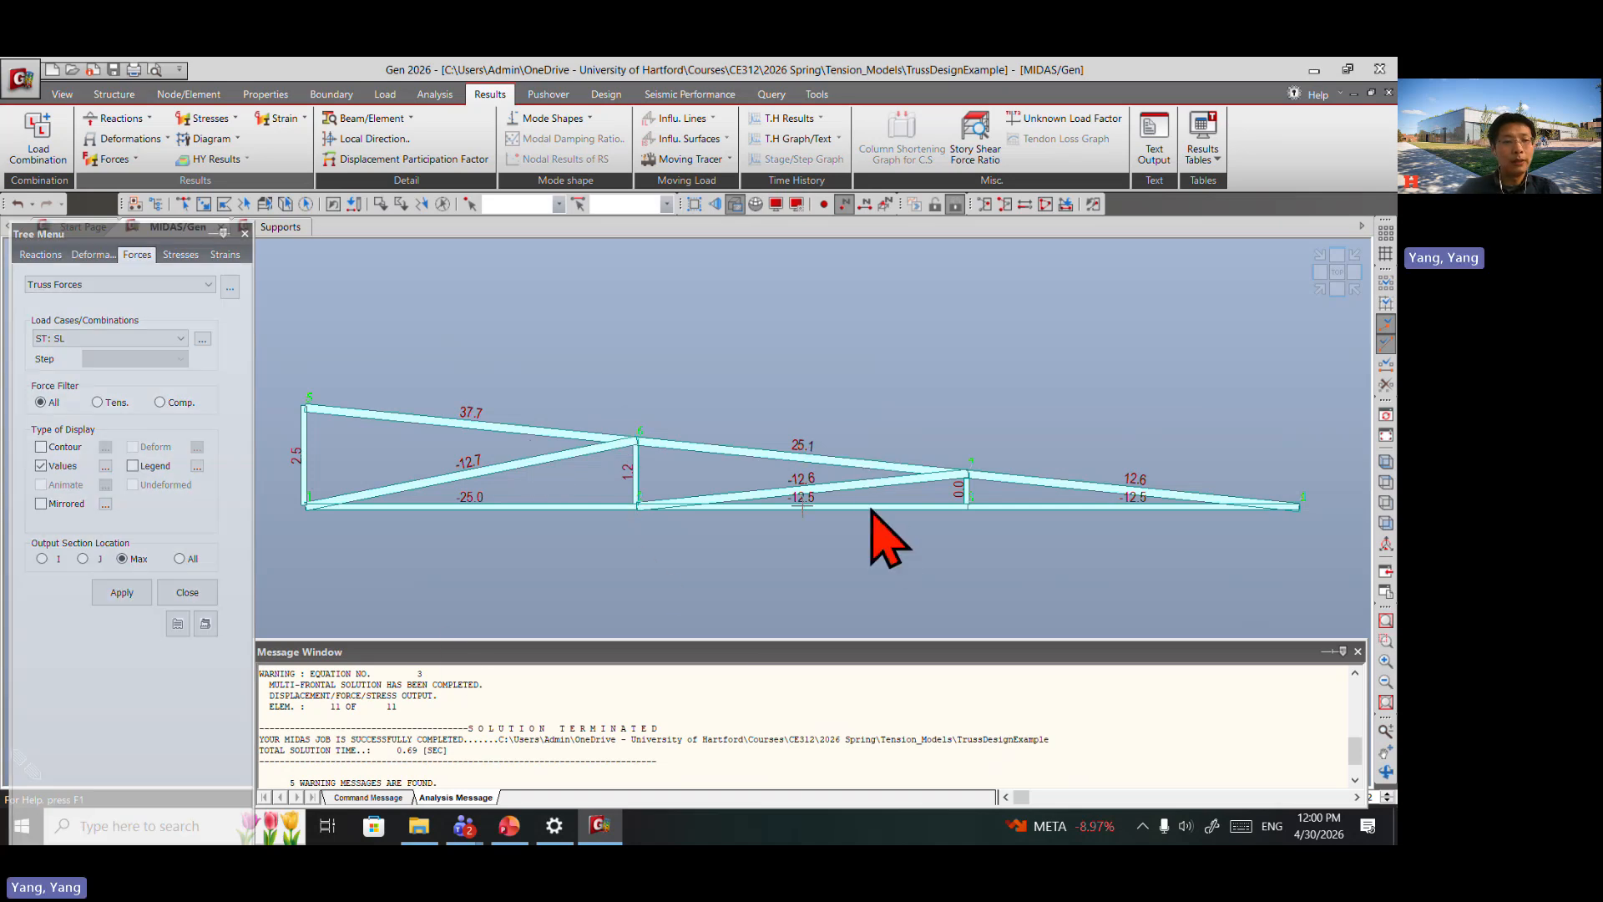
left_click(113, 72)
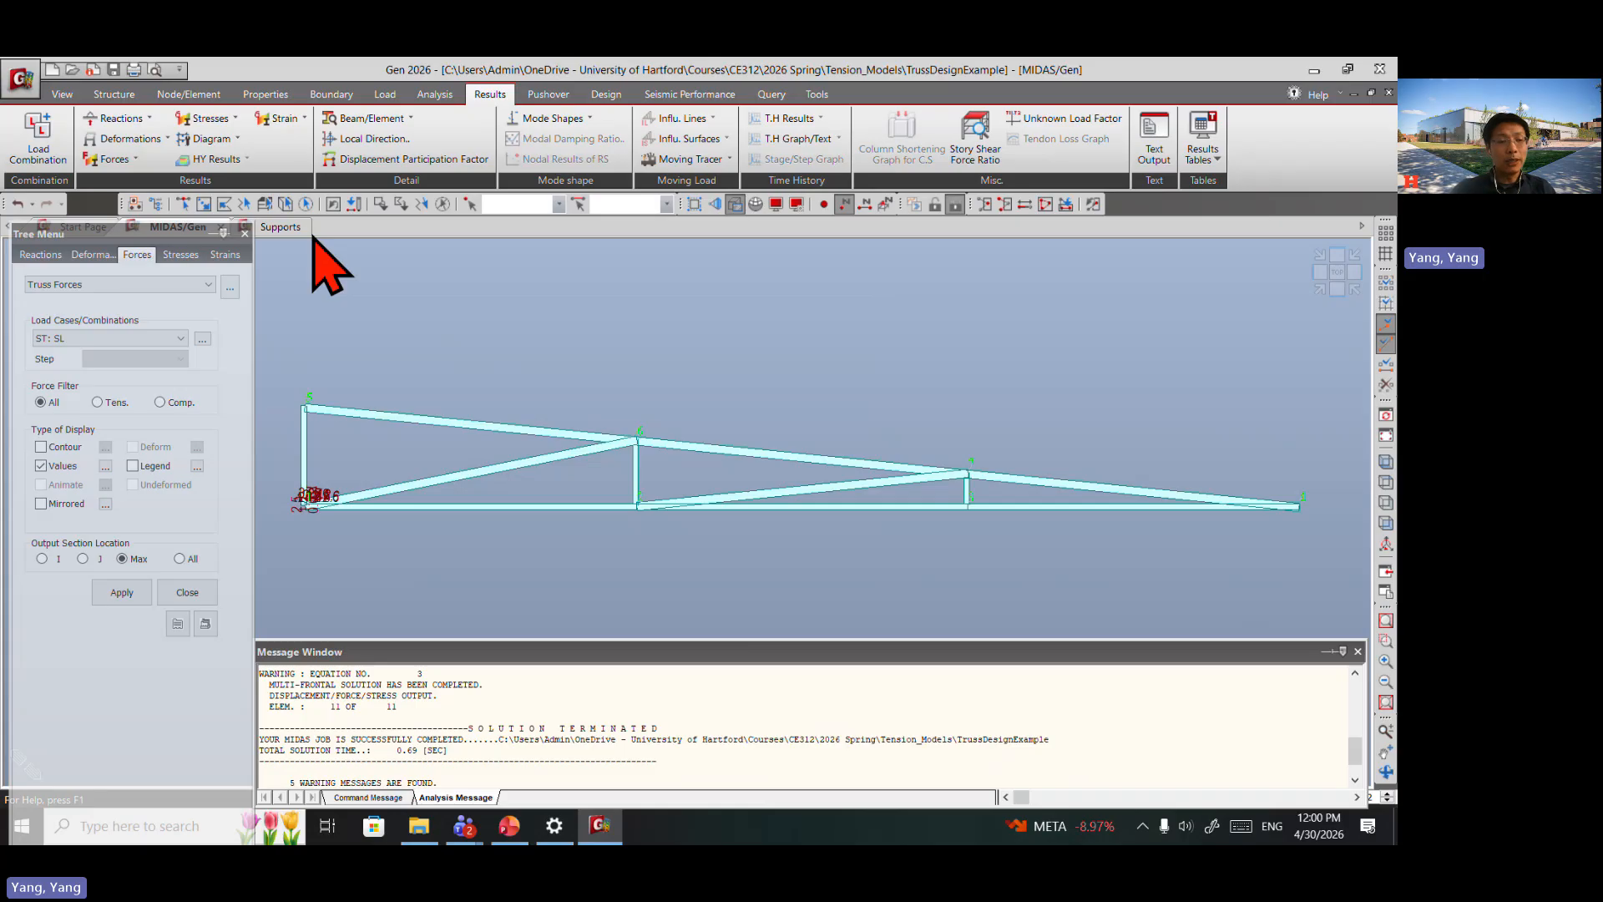
left_click(121, 592)
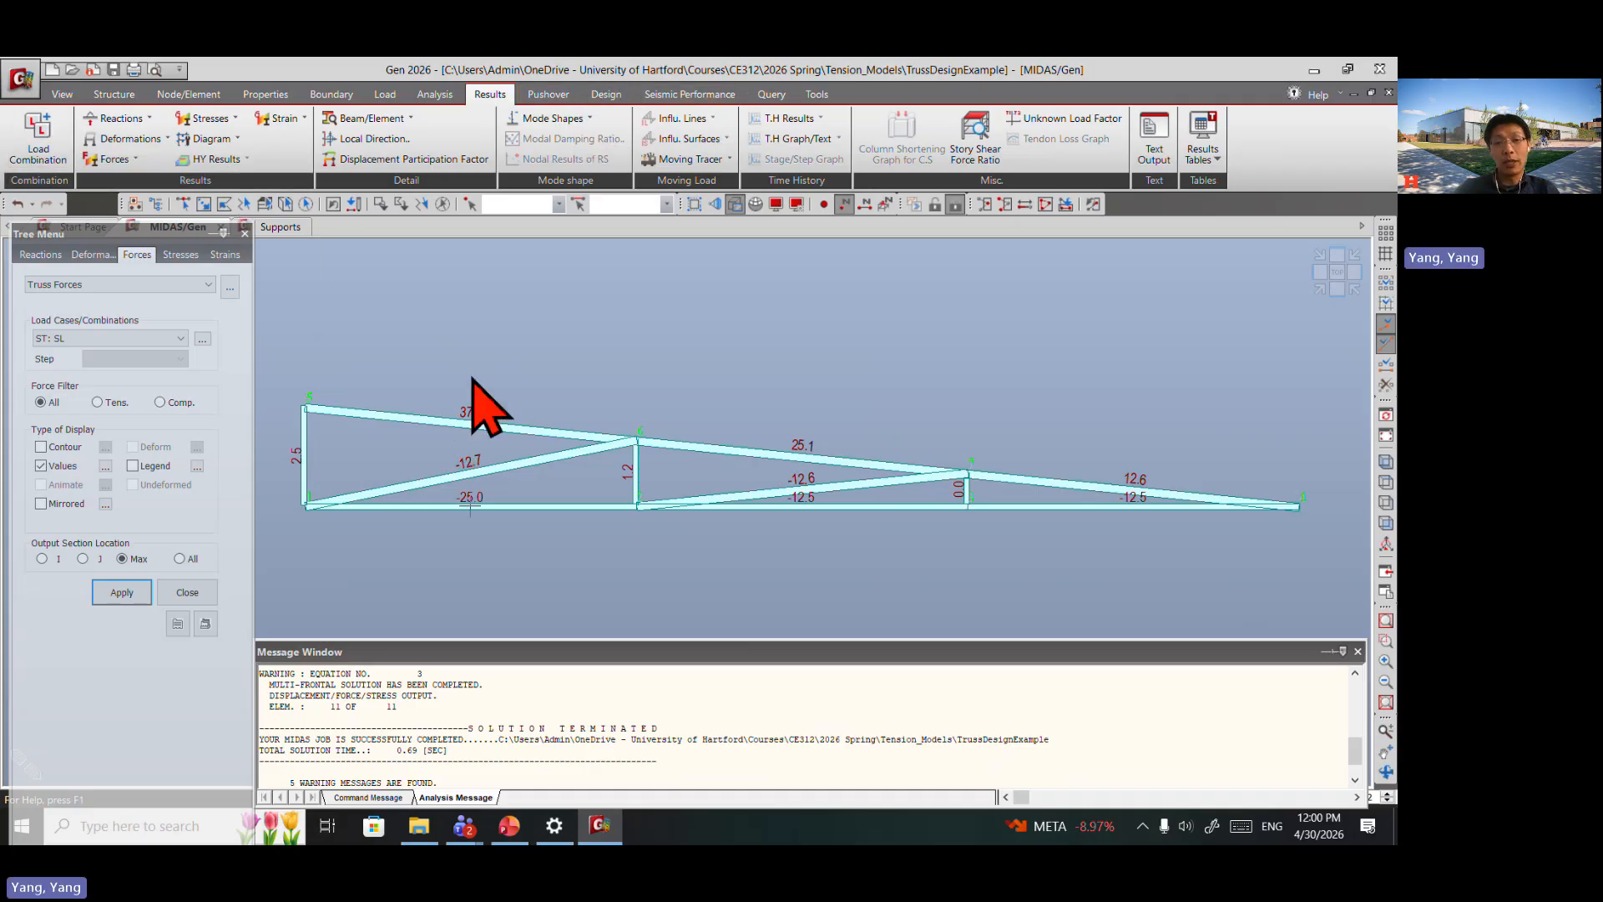
Step: Auto-generate the steel design load combinations using the AISC(16th)-LRFD22 design code
left_click(40, 132)
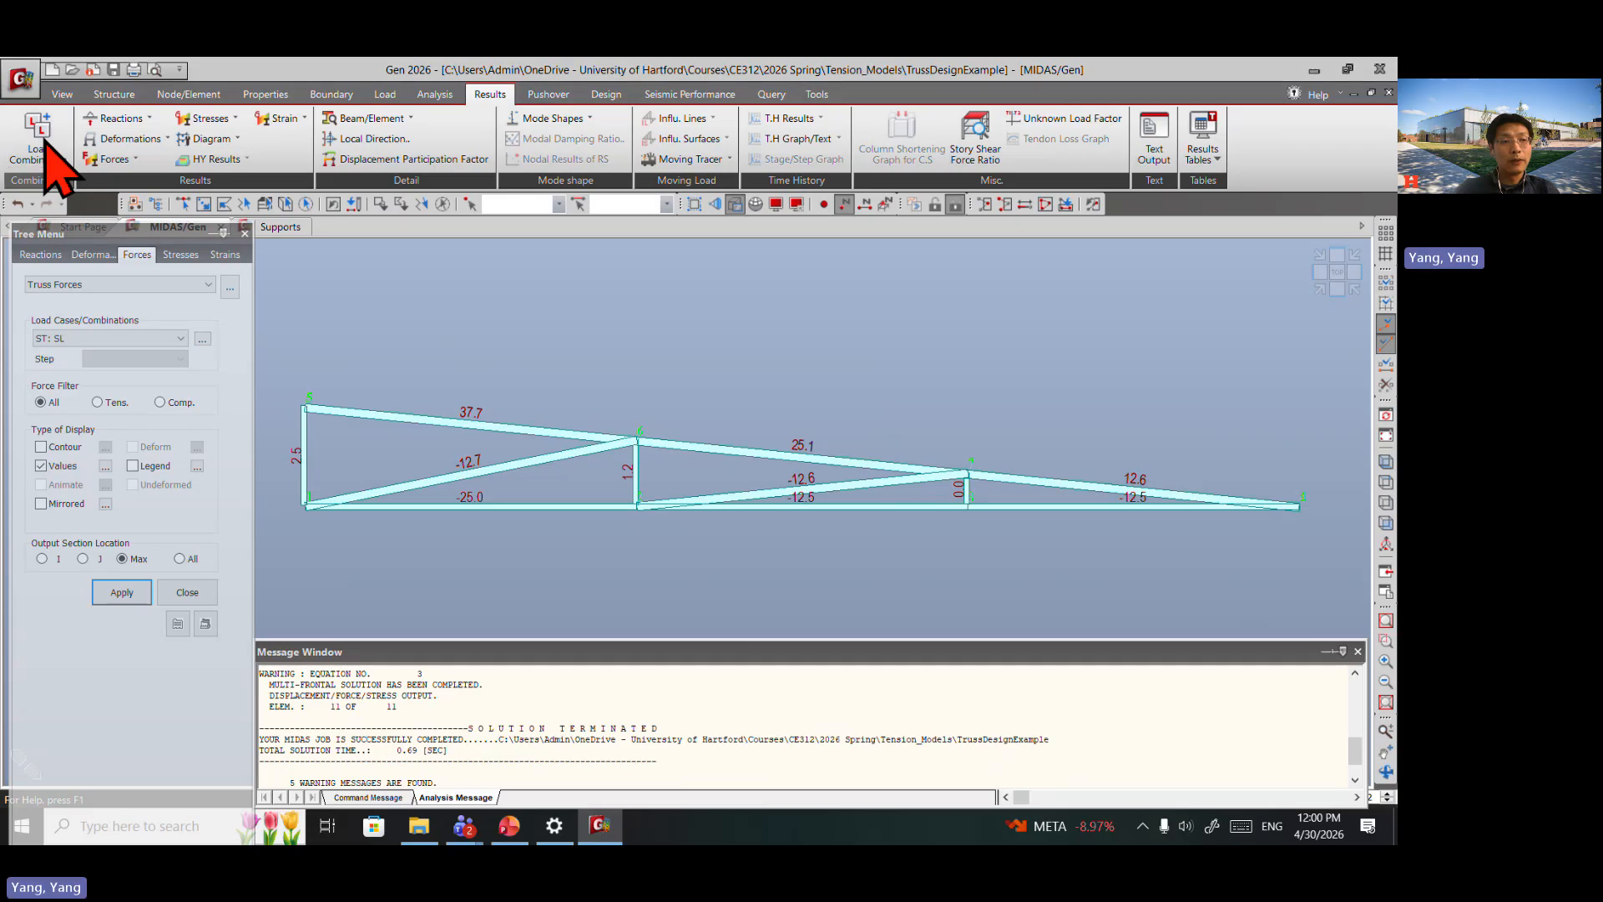
left_click_drag(279, 78, 216, 171)
left_click(214, 168)
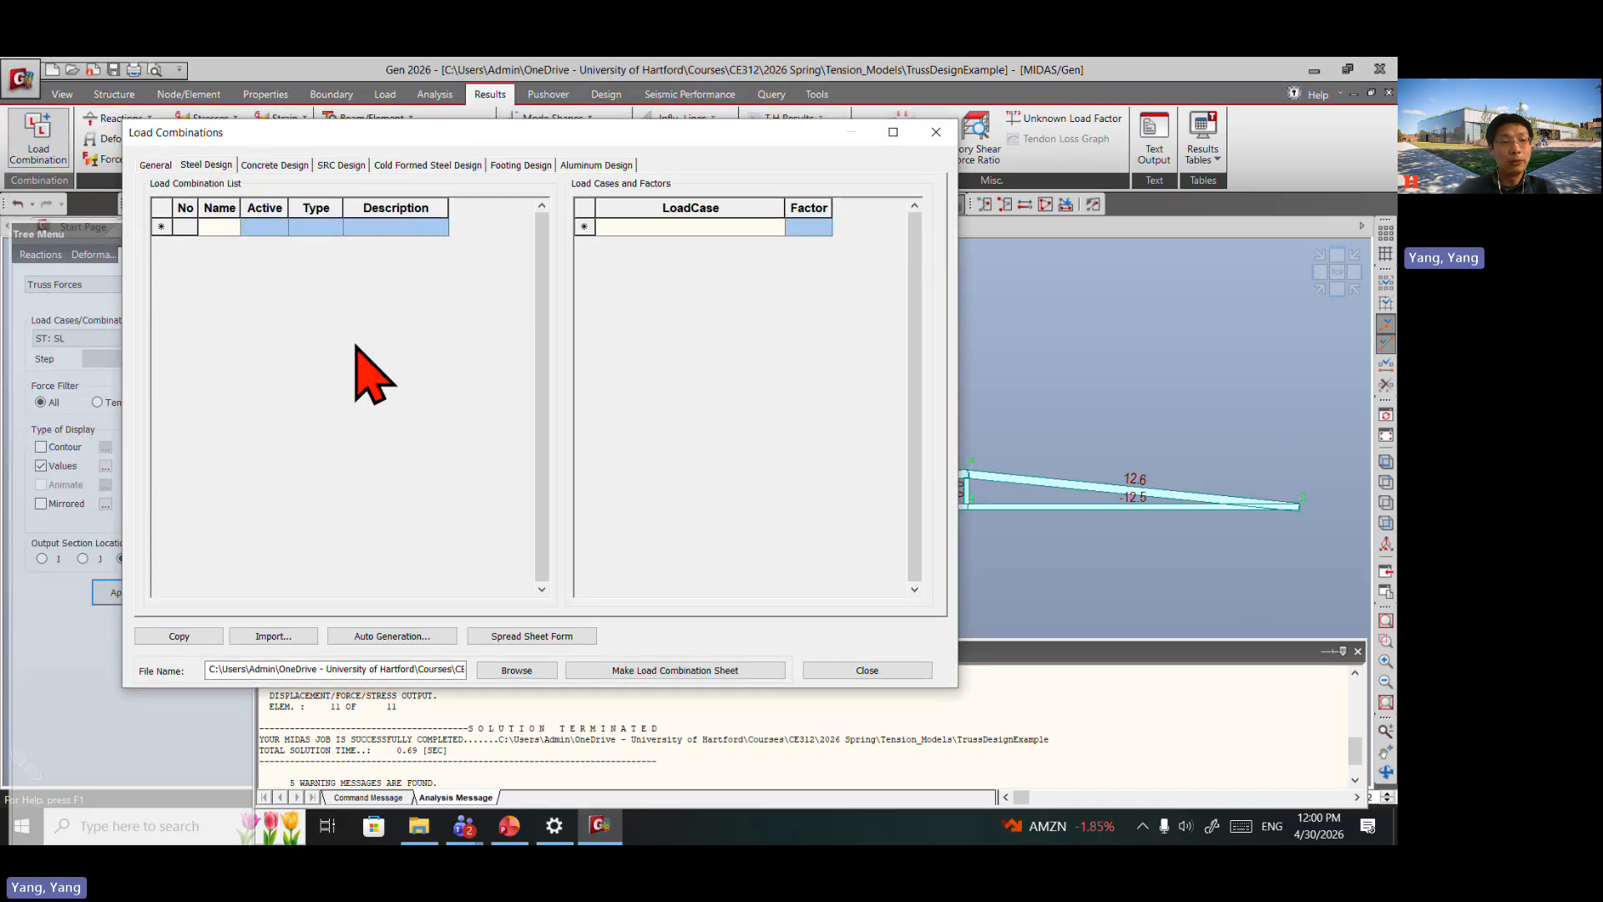
left_click(379, 642)
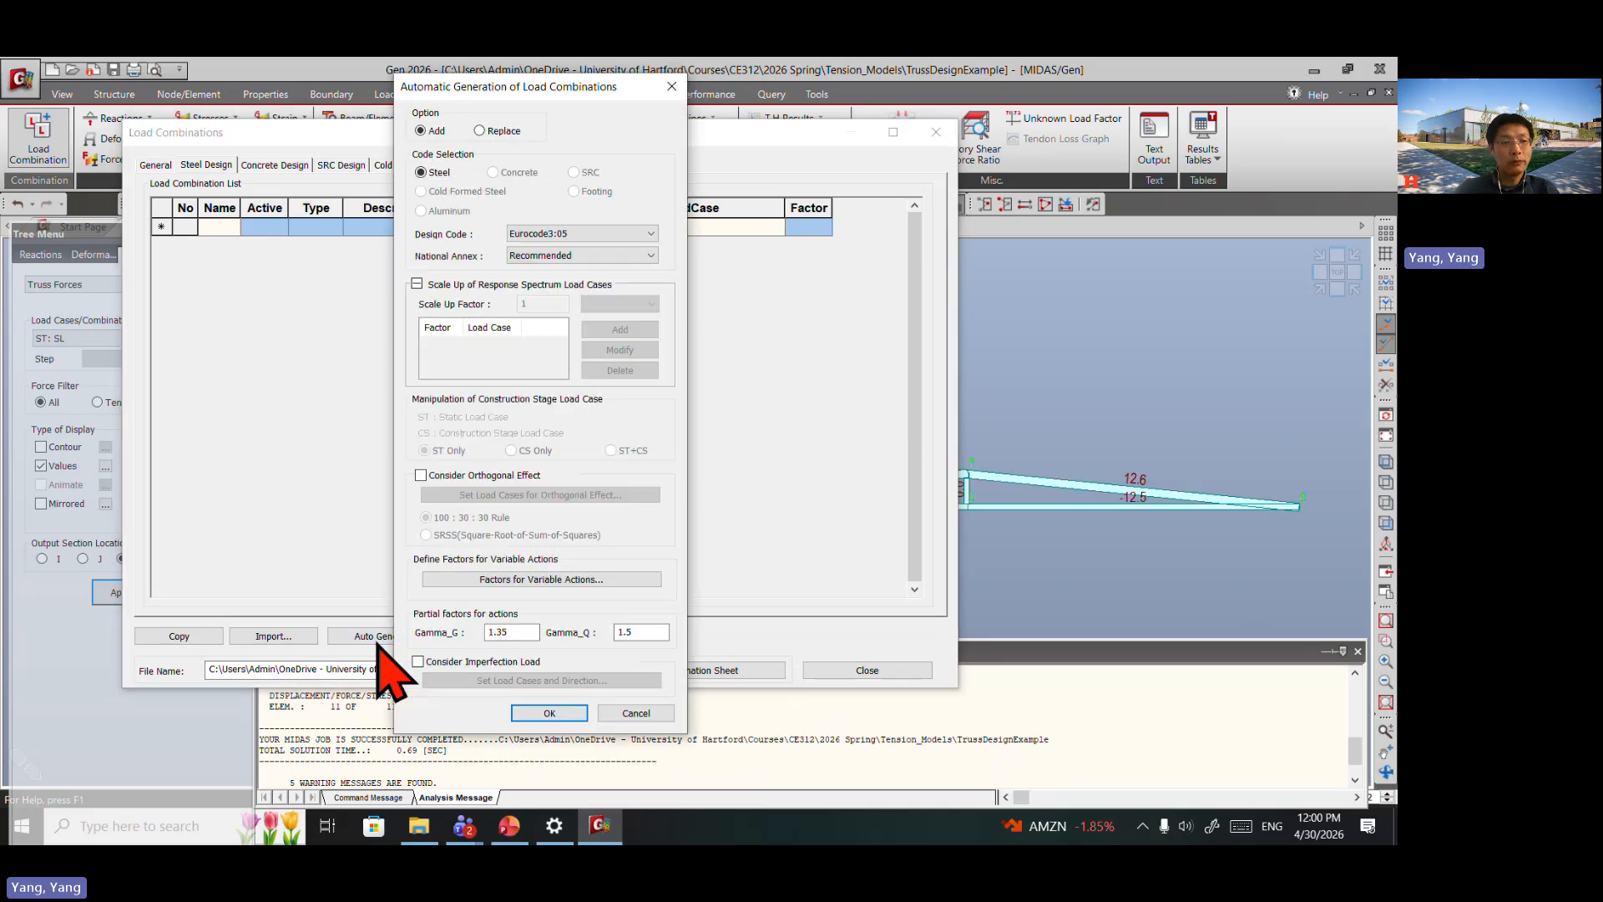
left_click(612, 236)
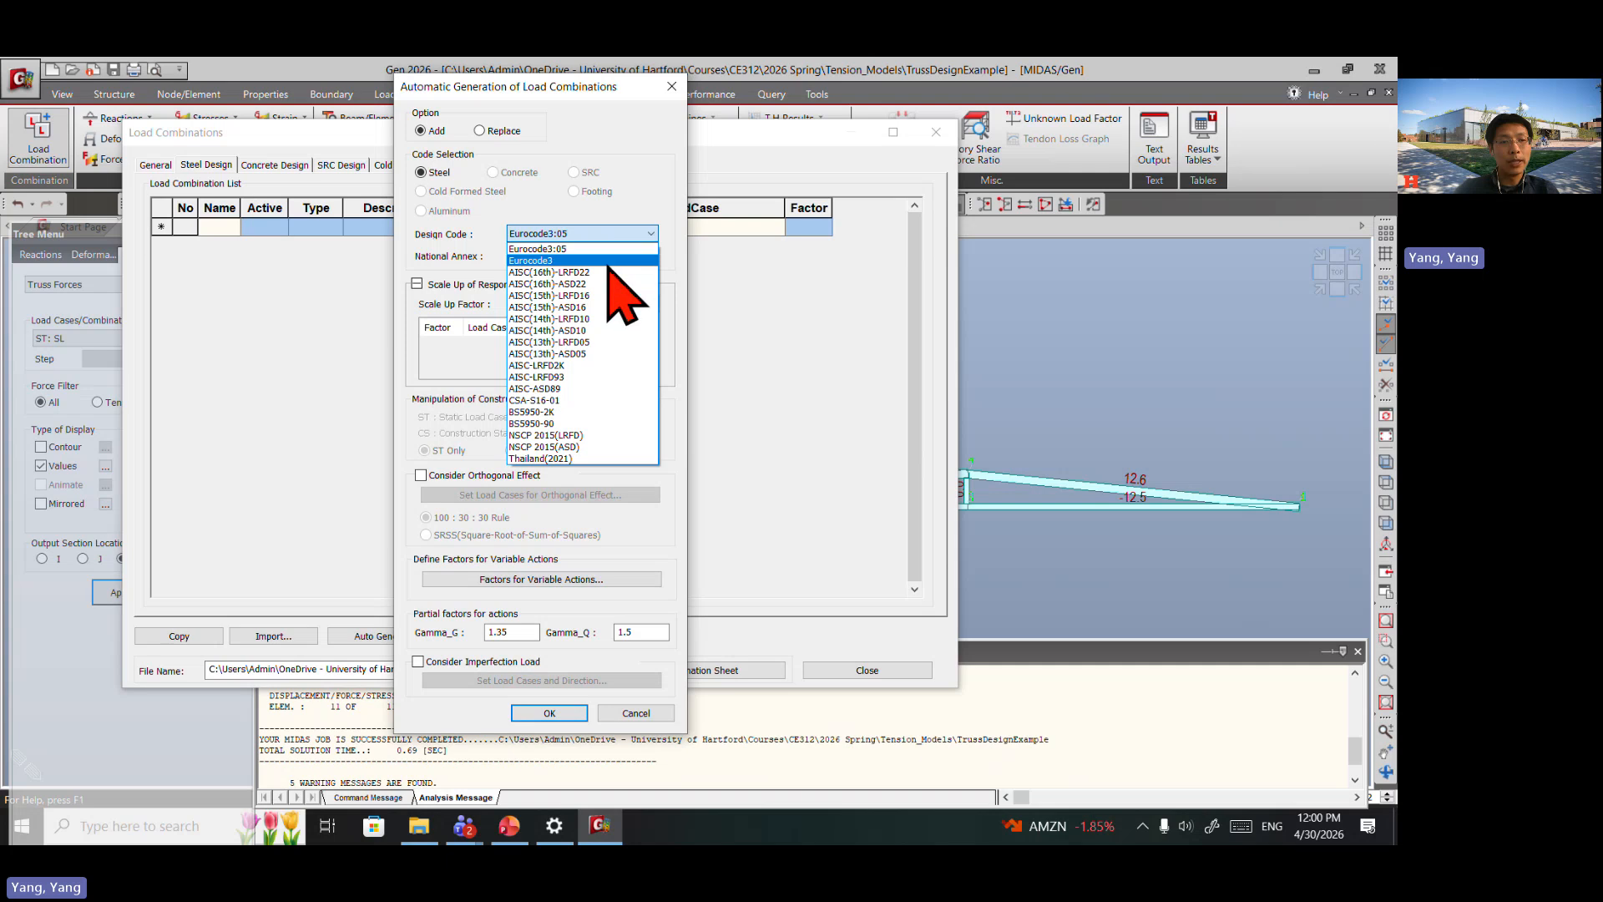
left_click(584, 272)
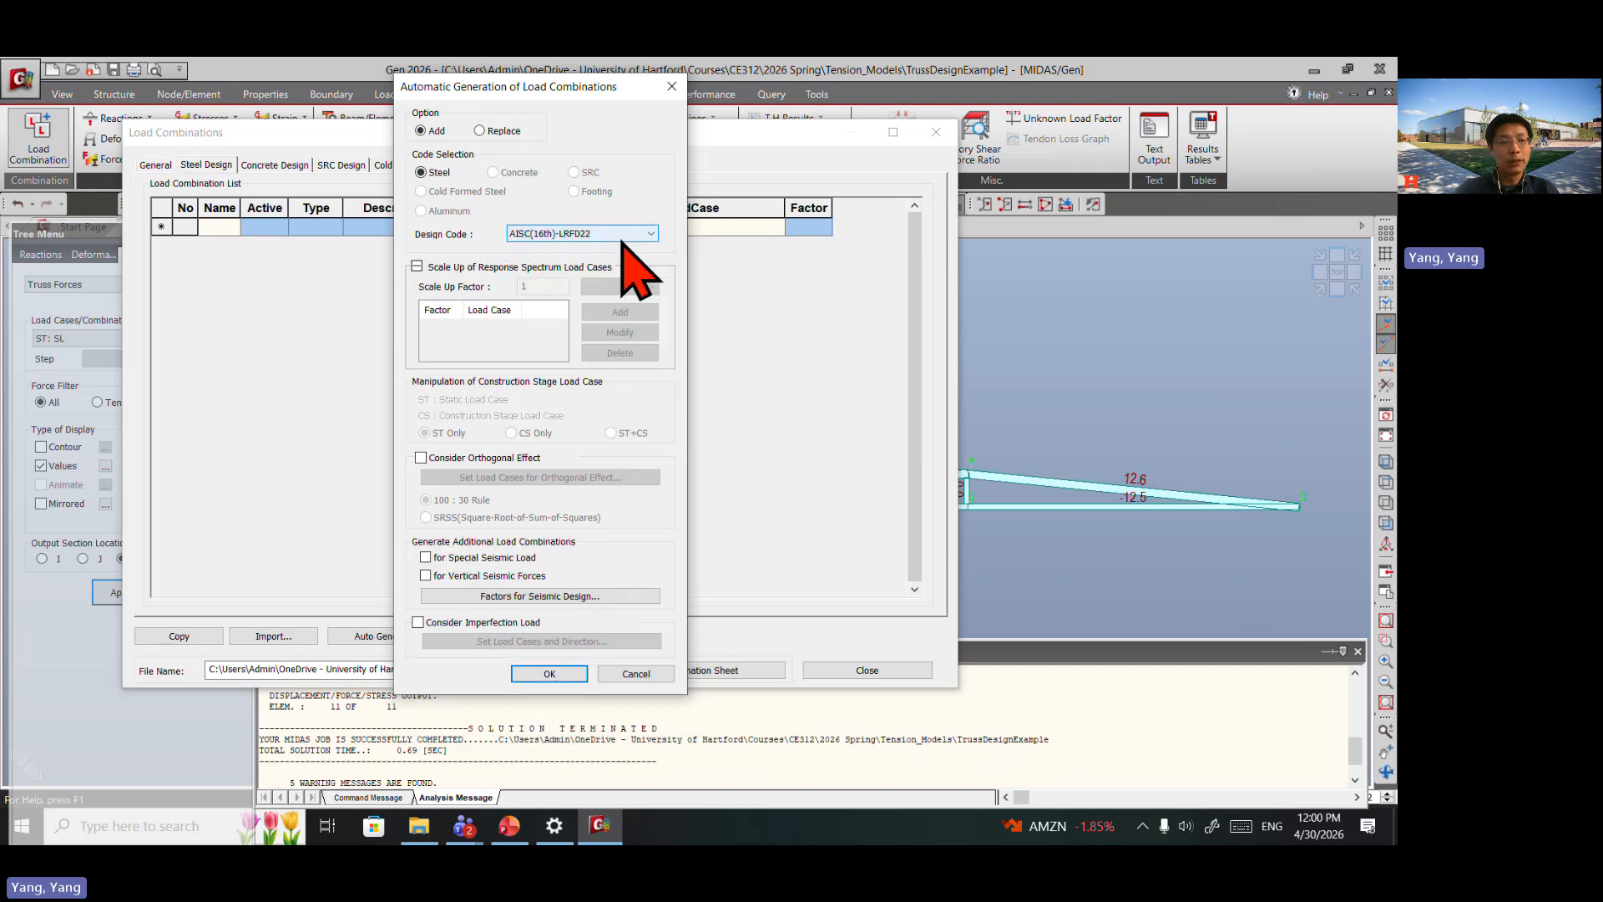
left_click(550, 674)
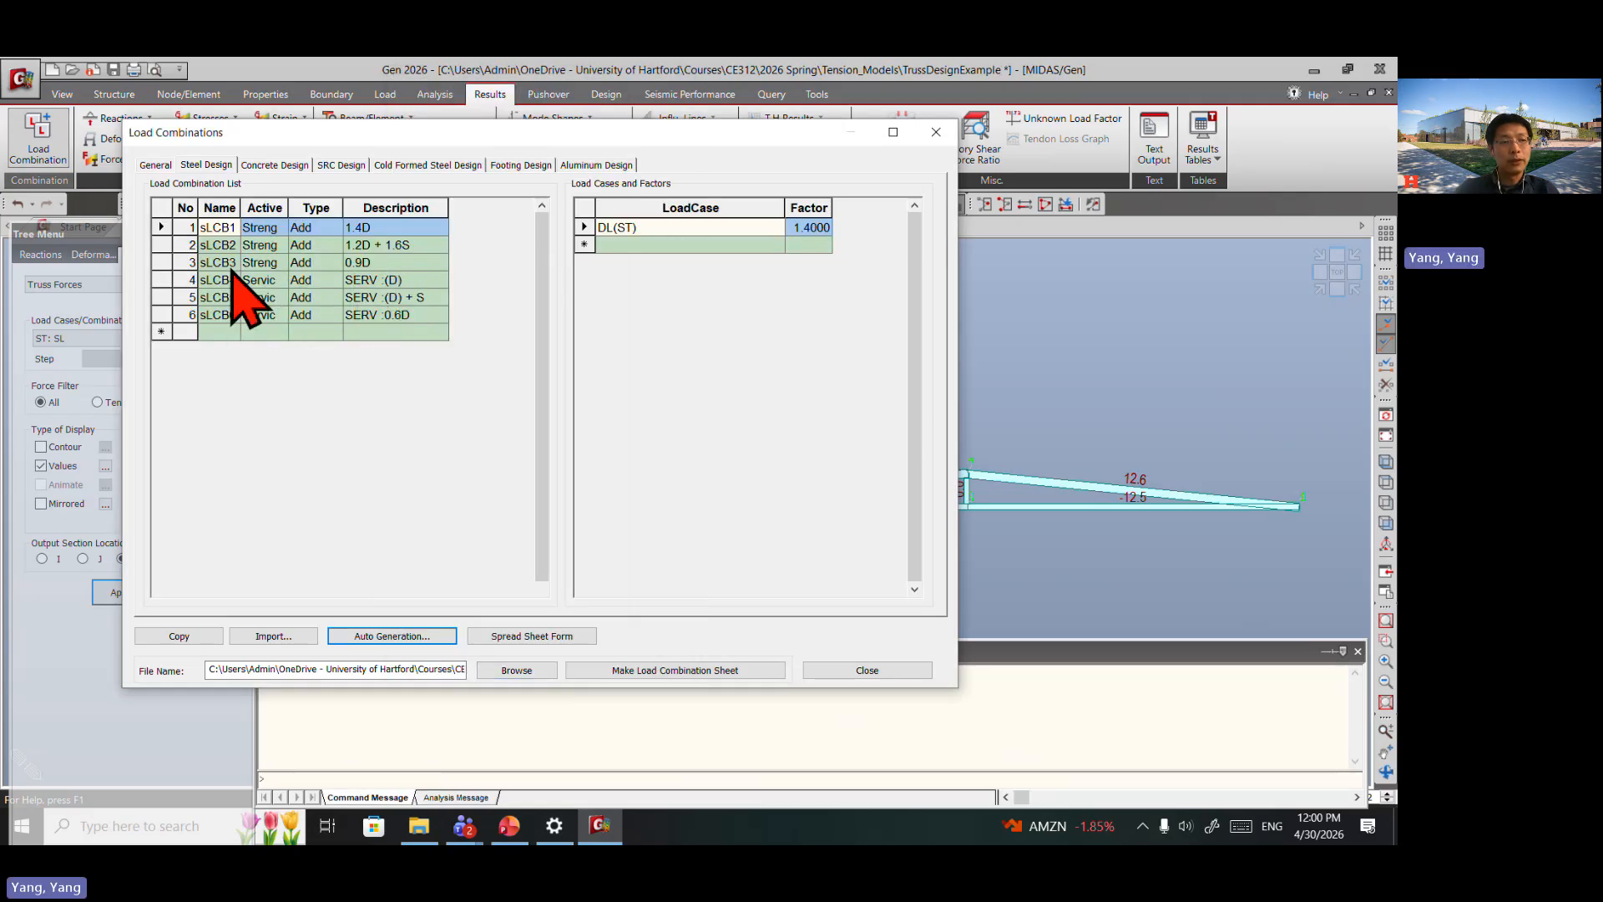
Step: Delete load combinations sLCB3 through sLCB6 from the steel design list
left_click(800, 414)
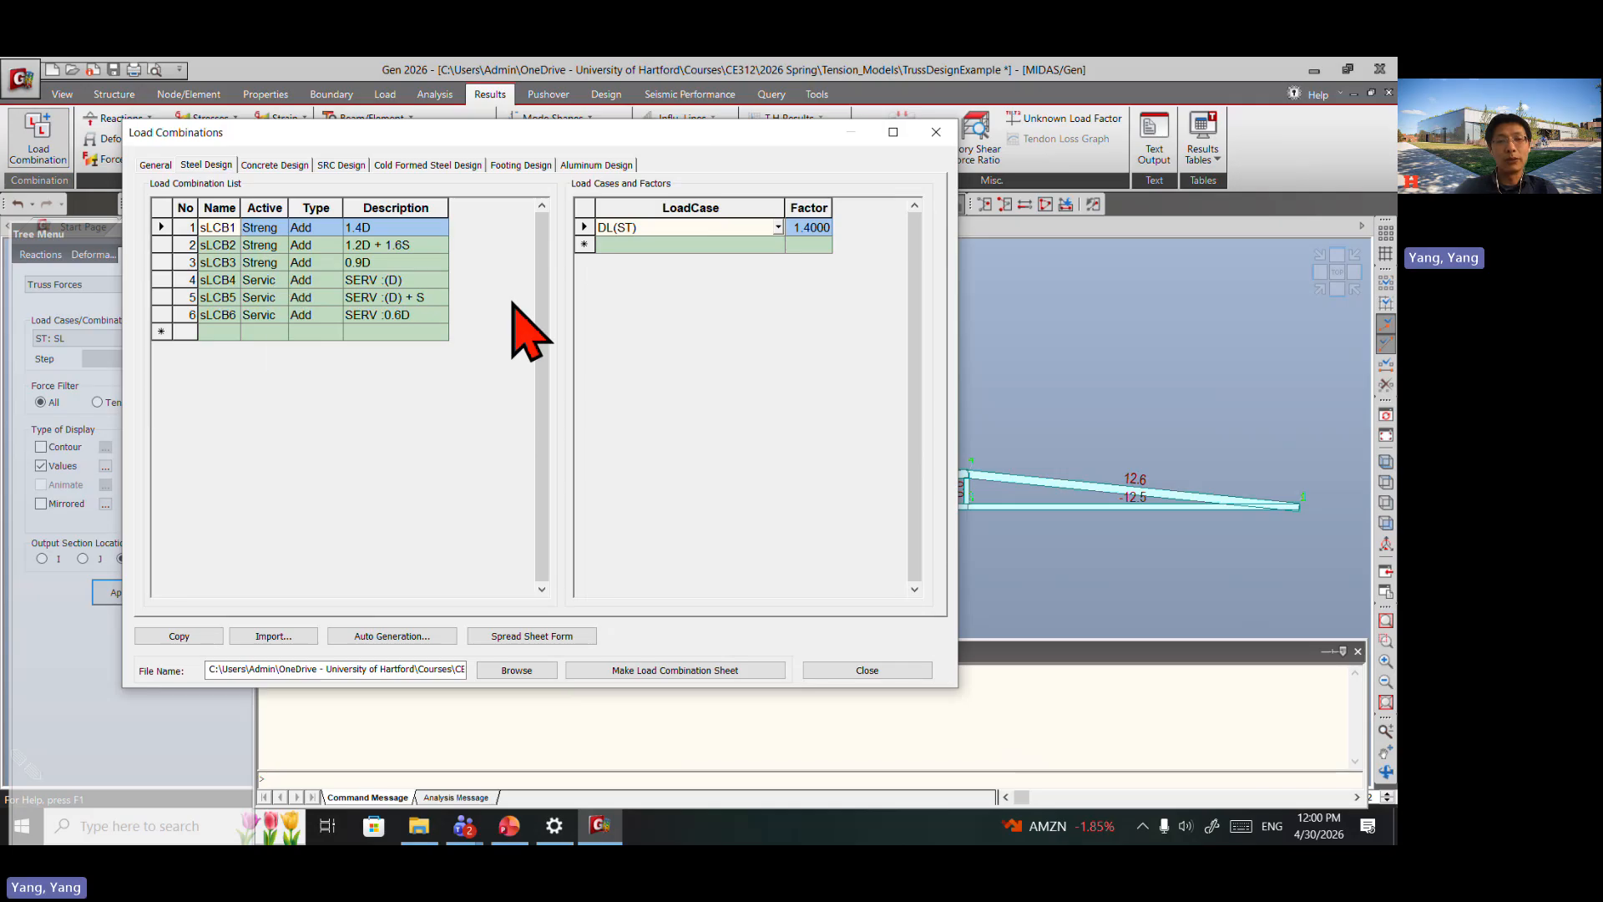
left_click(191, 263)
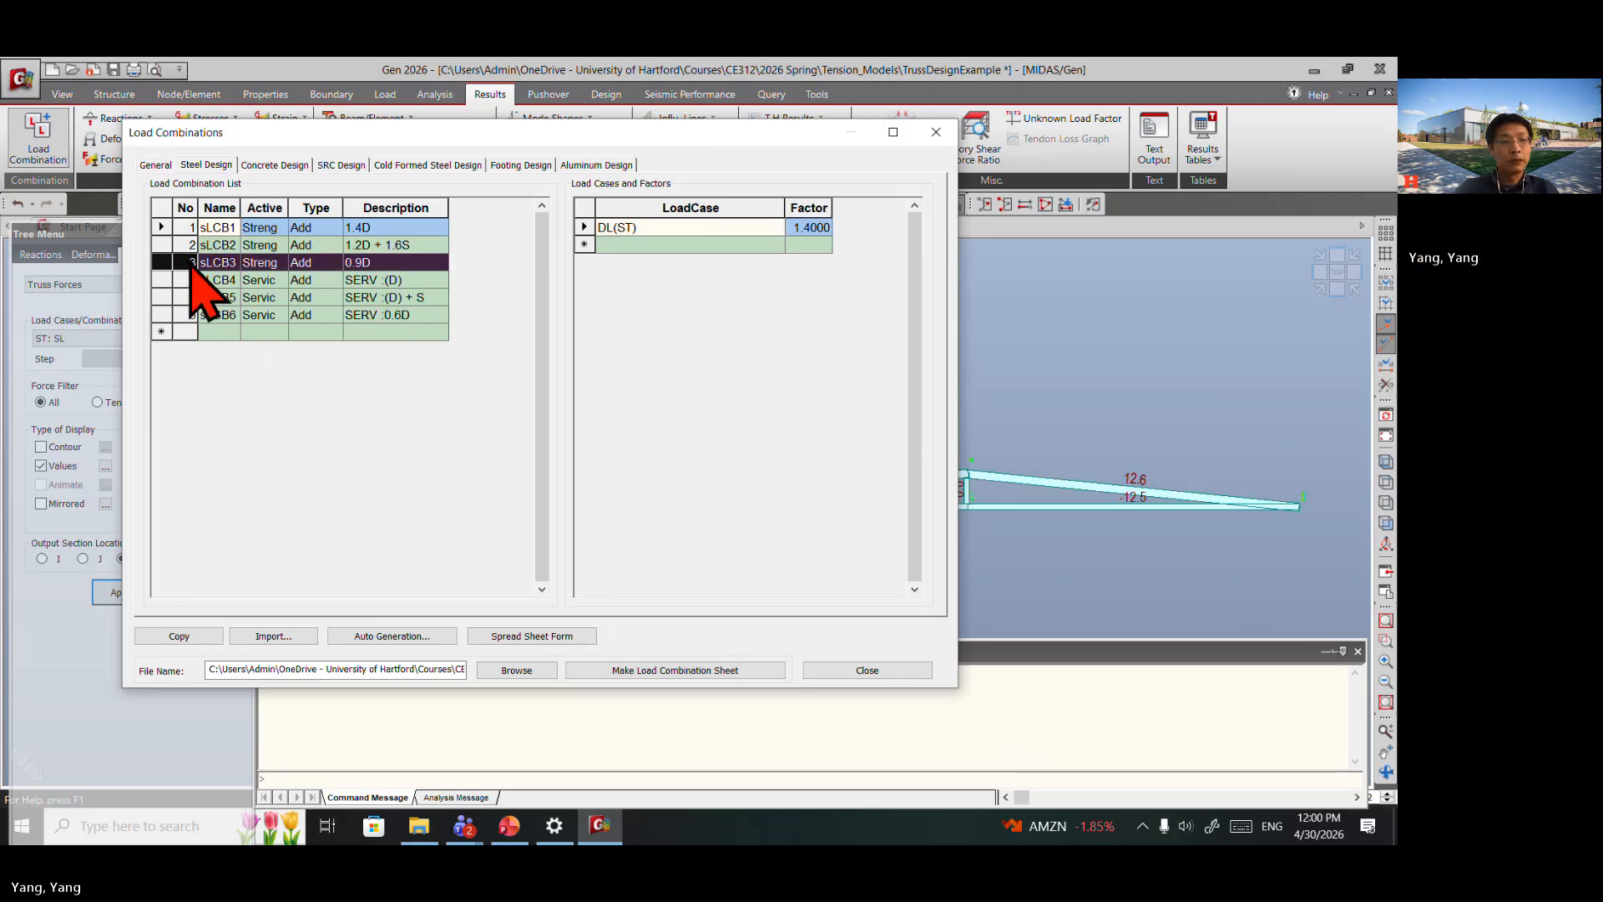
left_click_drag(192, 265, 197, 322)
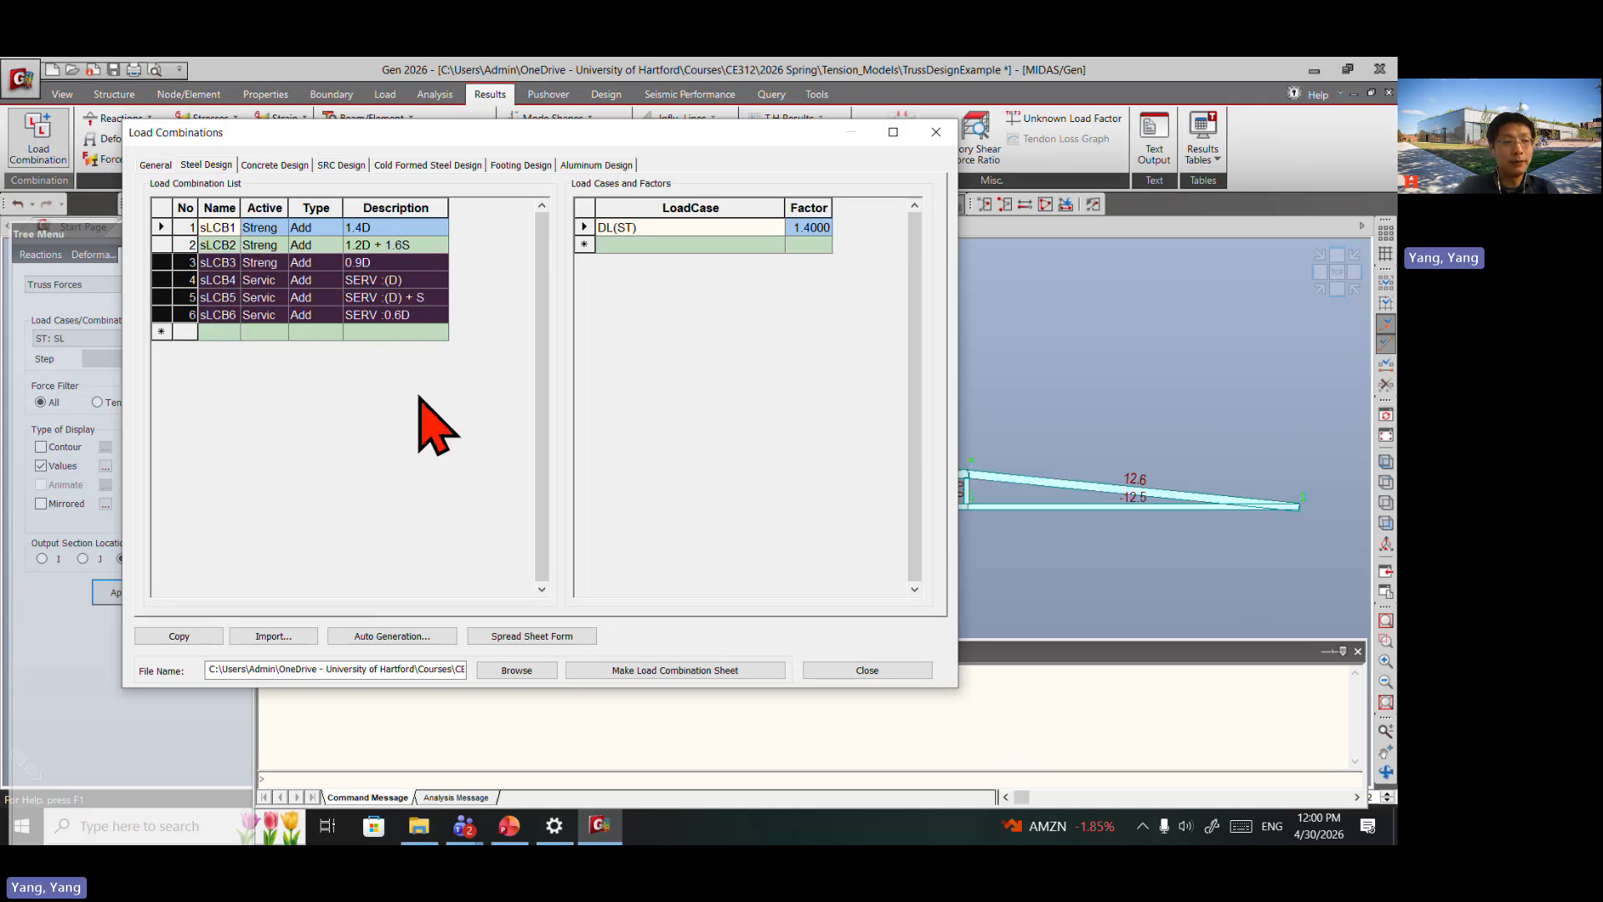
key("Delete")
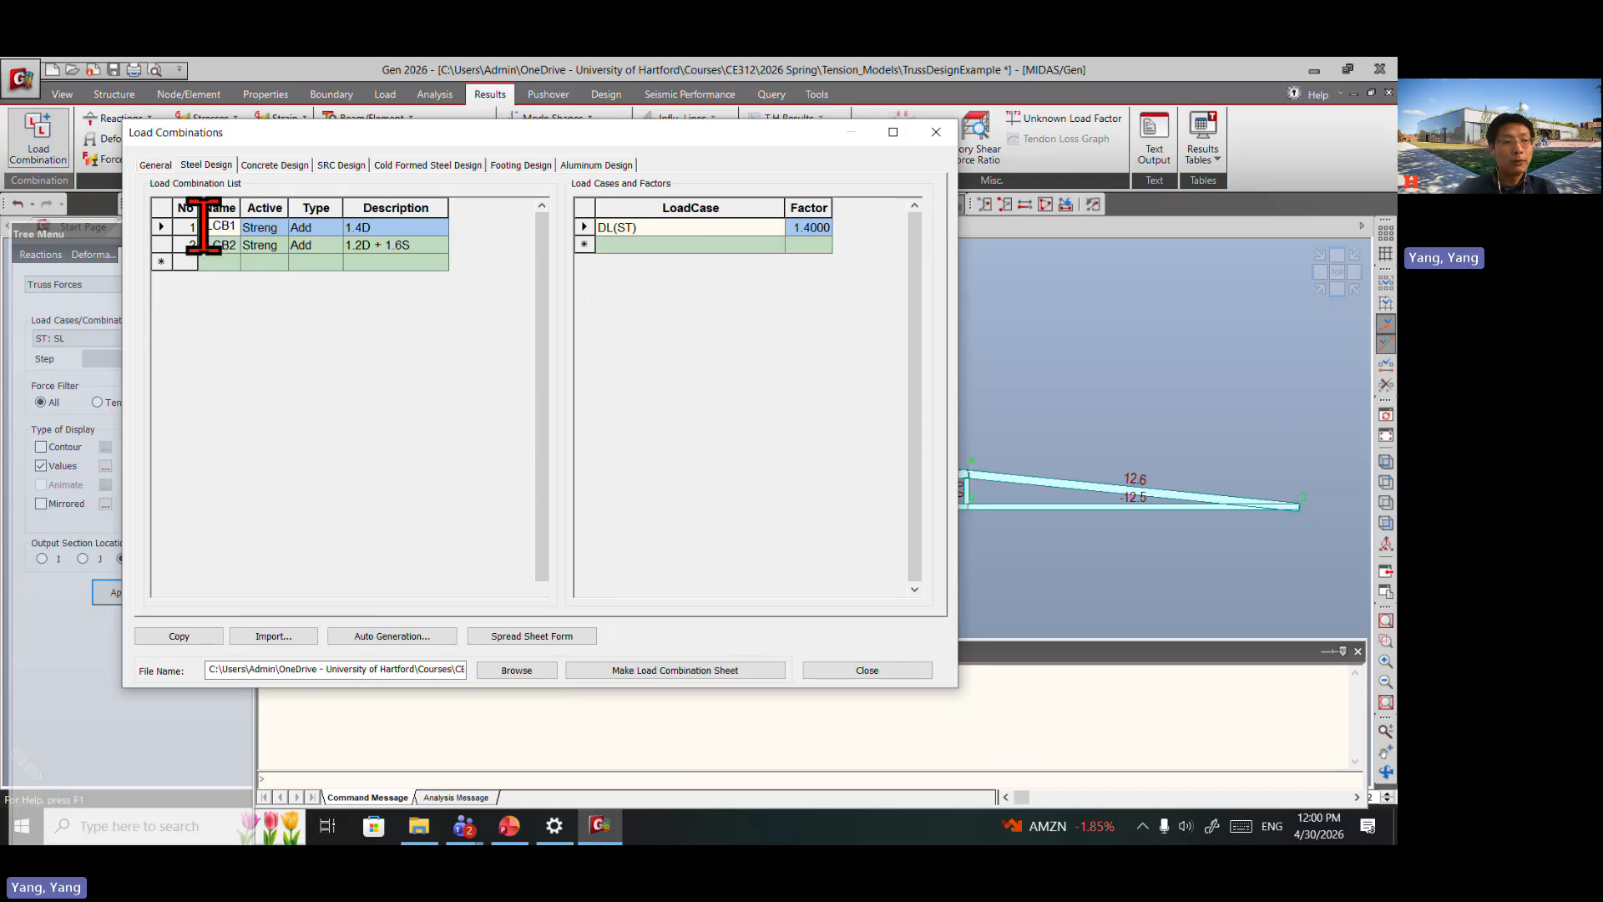
Step: Rename the two remaining steel load combinations as 1.4D and 1.2D+1.6S, and close the load combination settings
left_click_drag(204, 225, 243, 230)
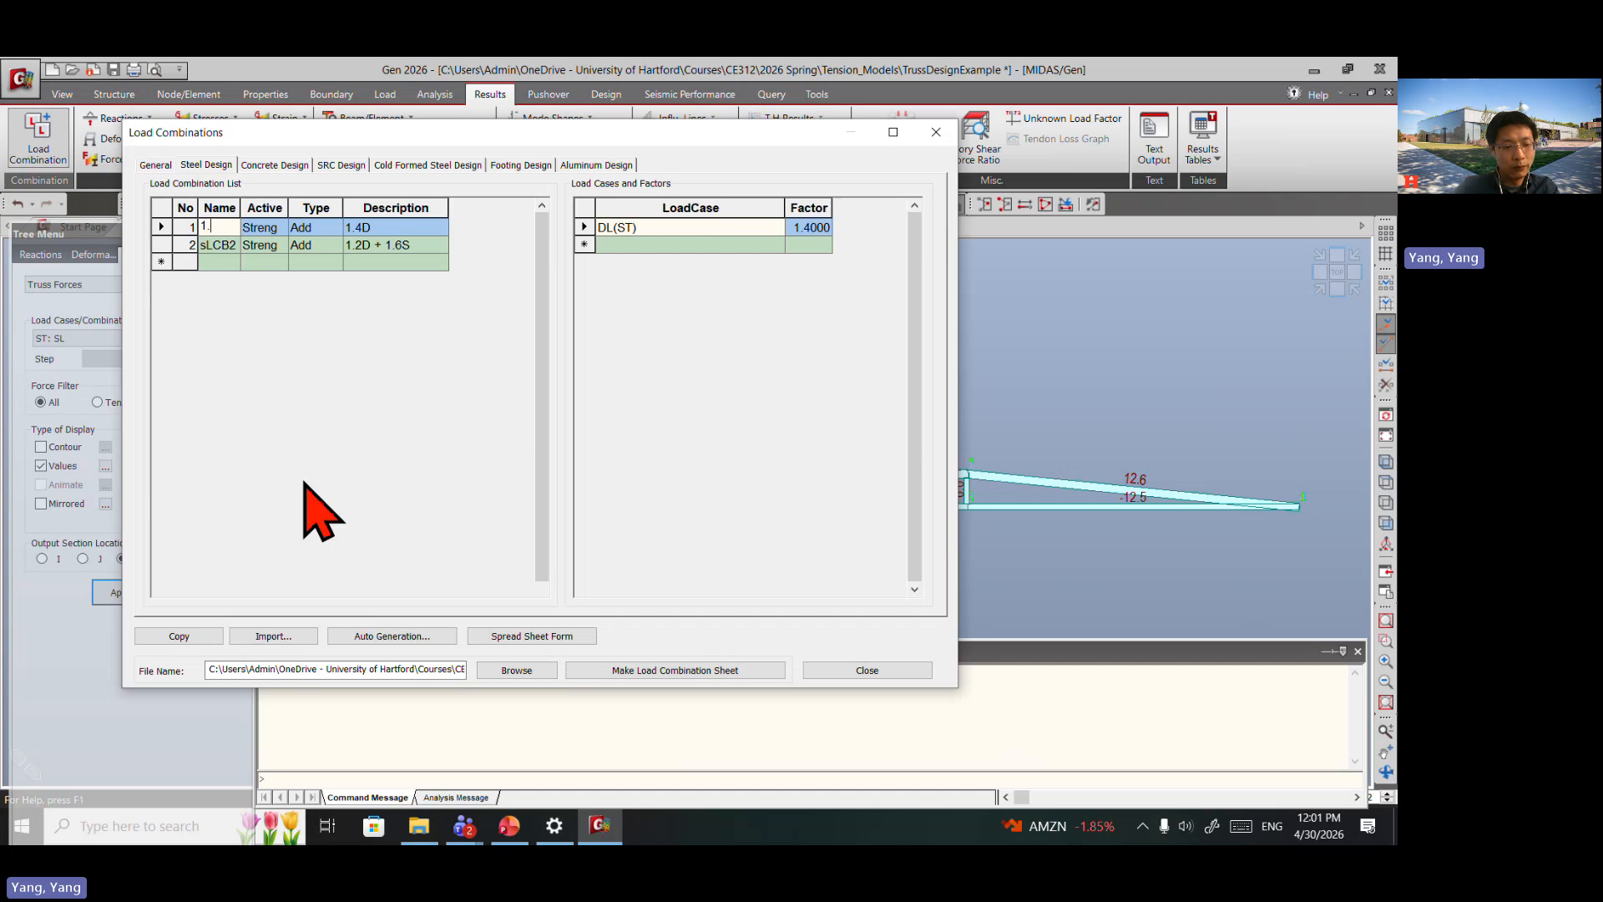
left_click(230, 246)
left_click_drag(231, 246, 208, 246)
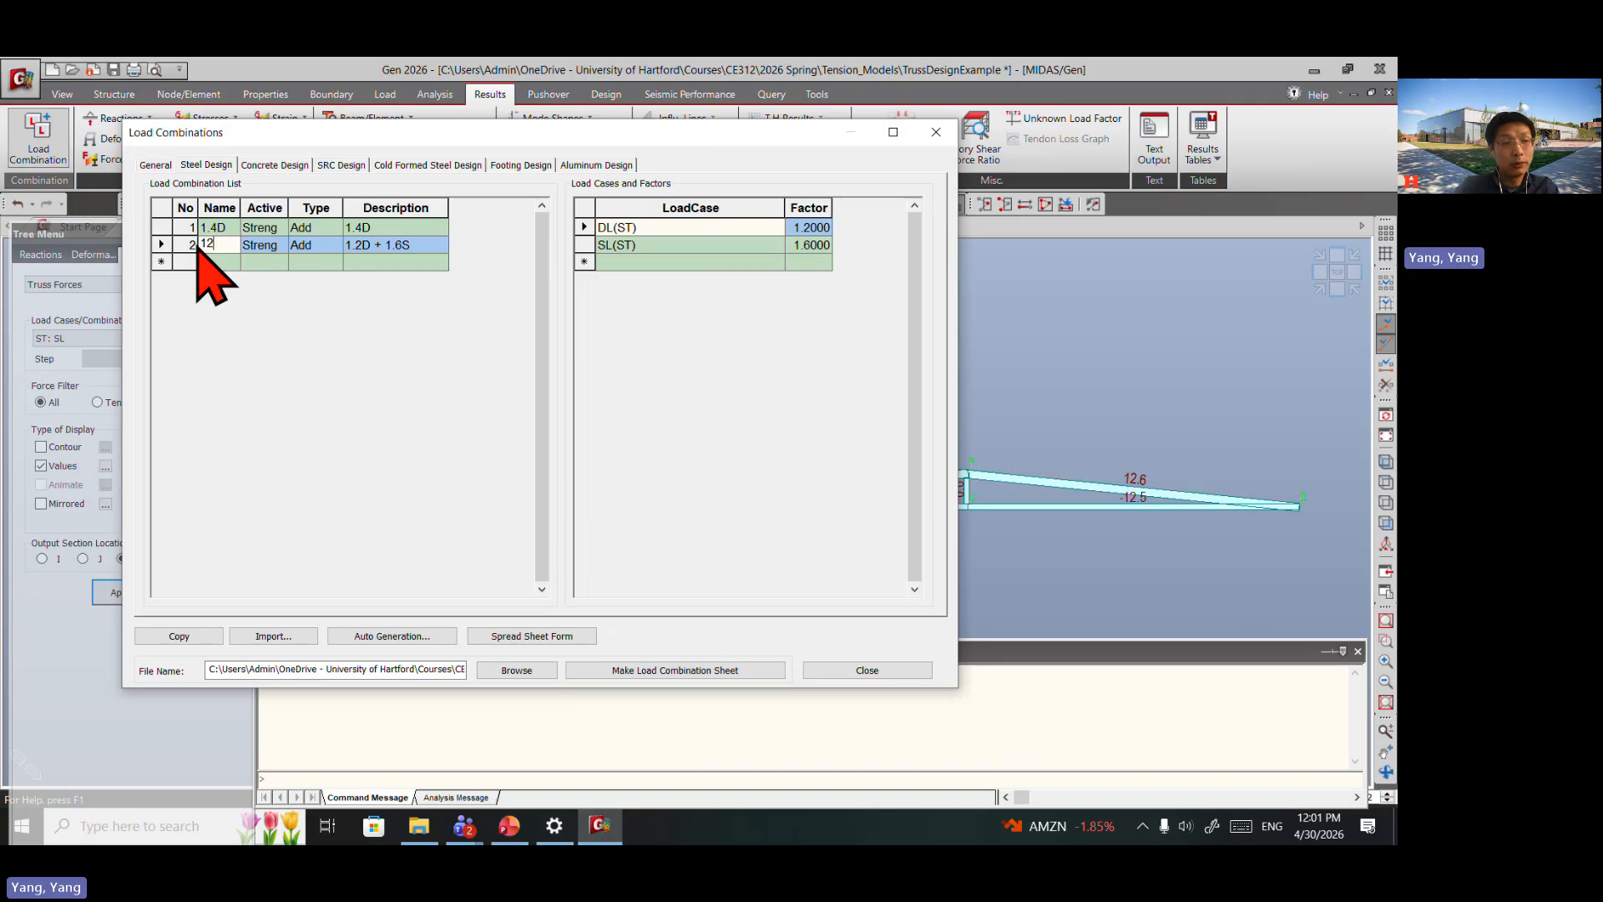
type("12")
key("BackSpace")
type(".")
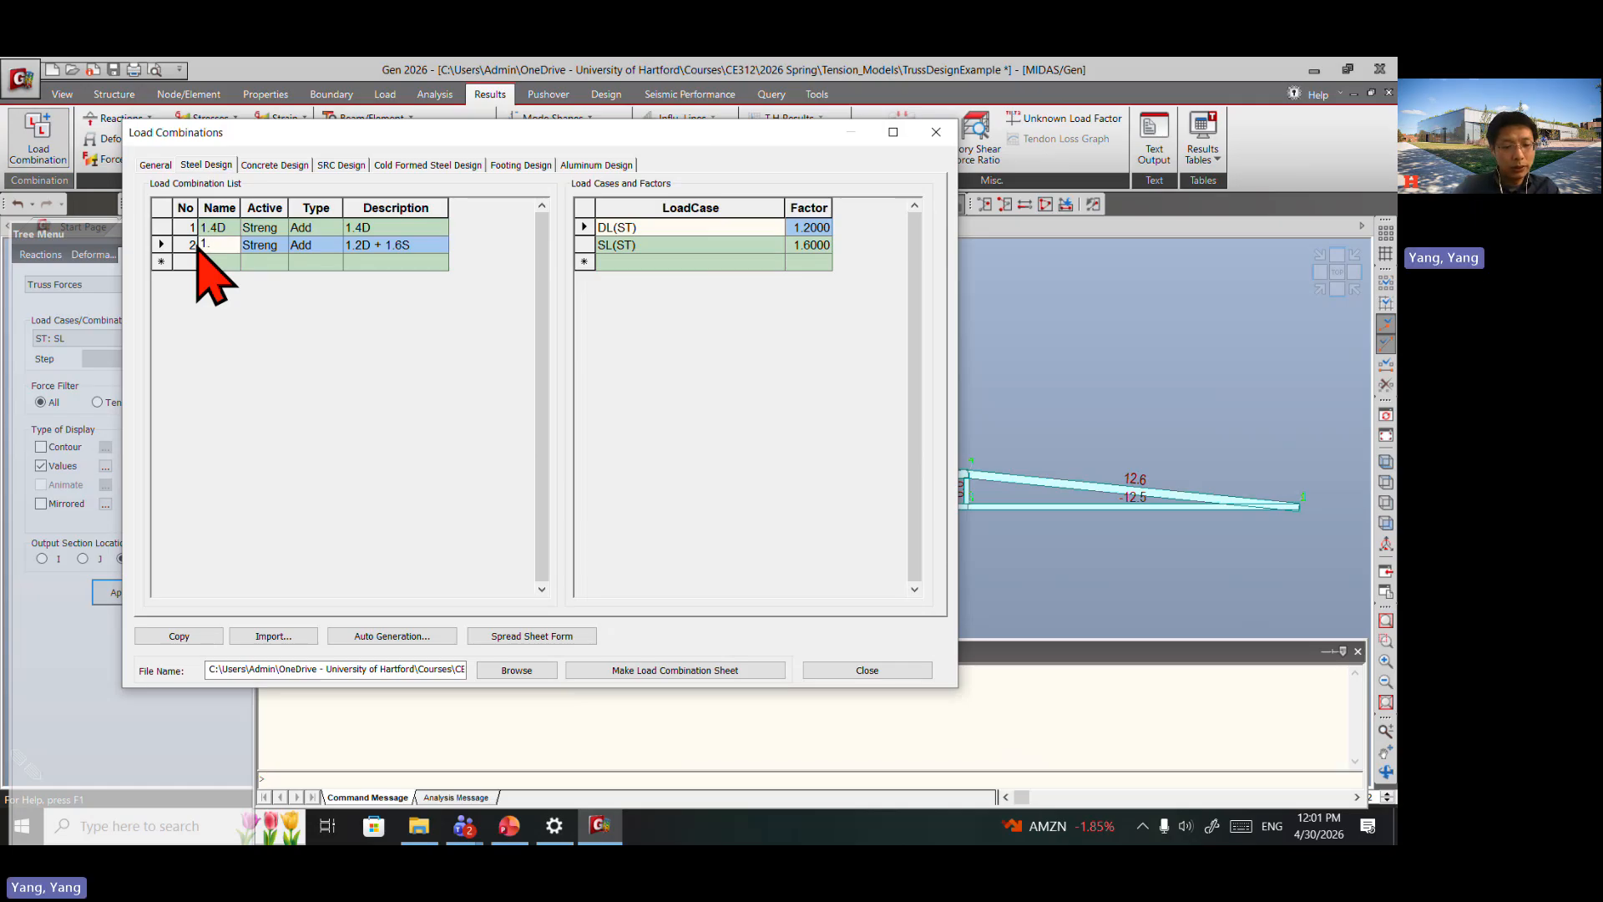
type("D+")
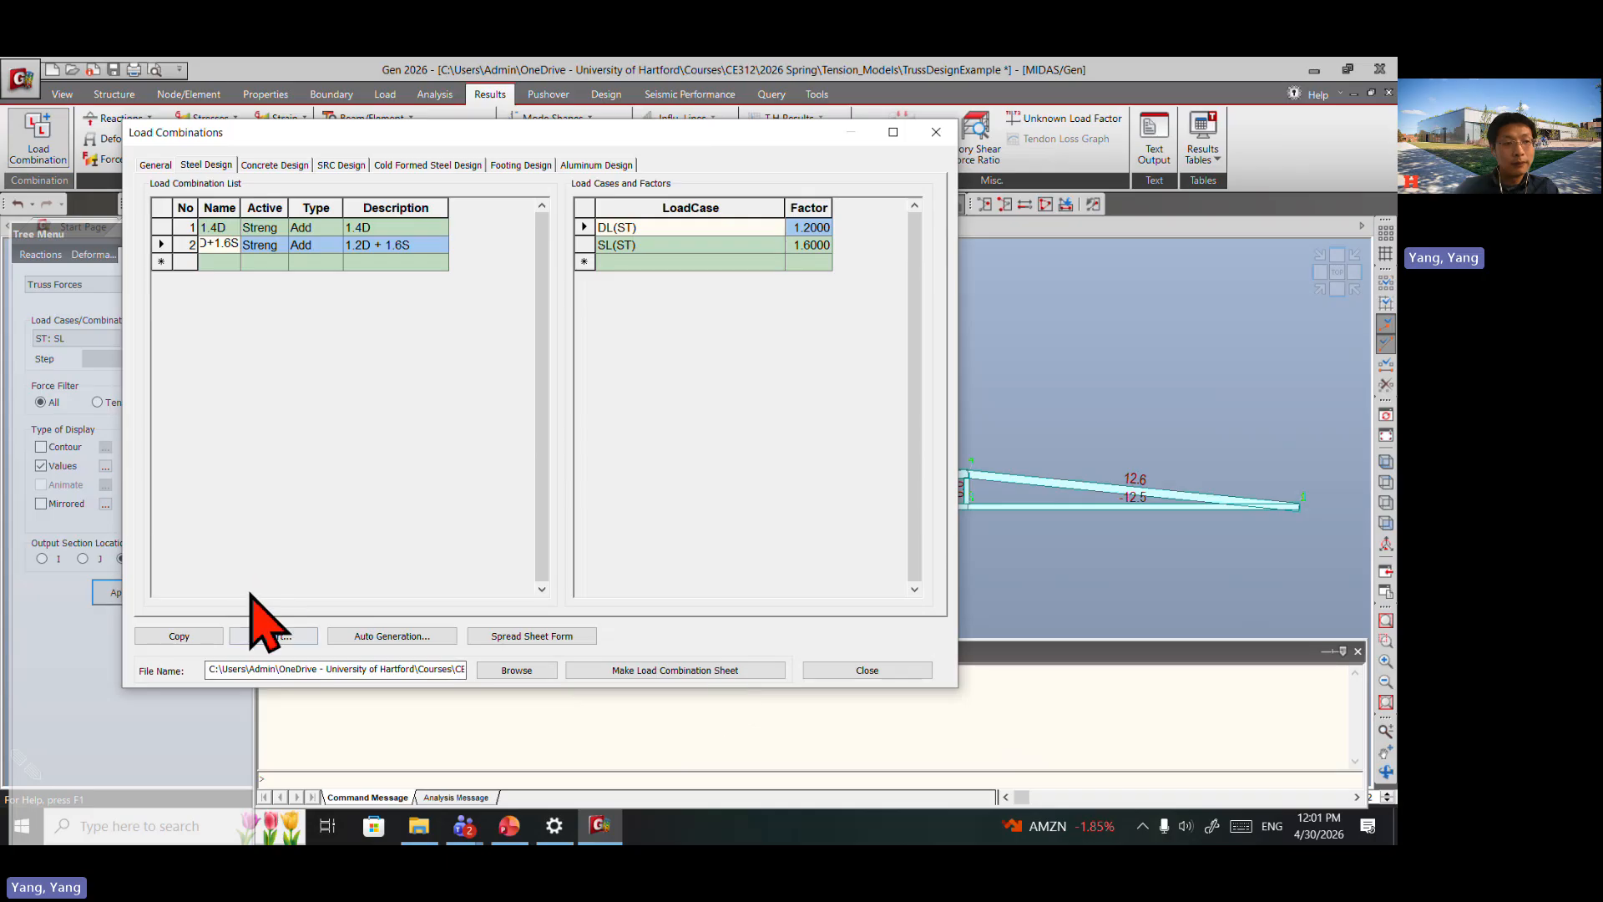
left_click(272, 245)
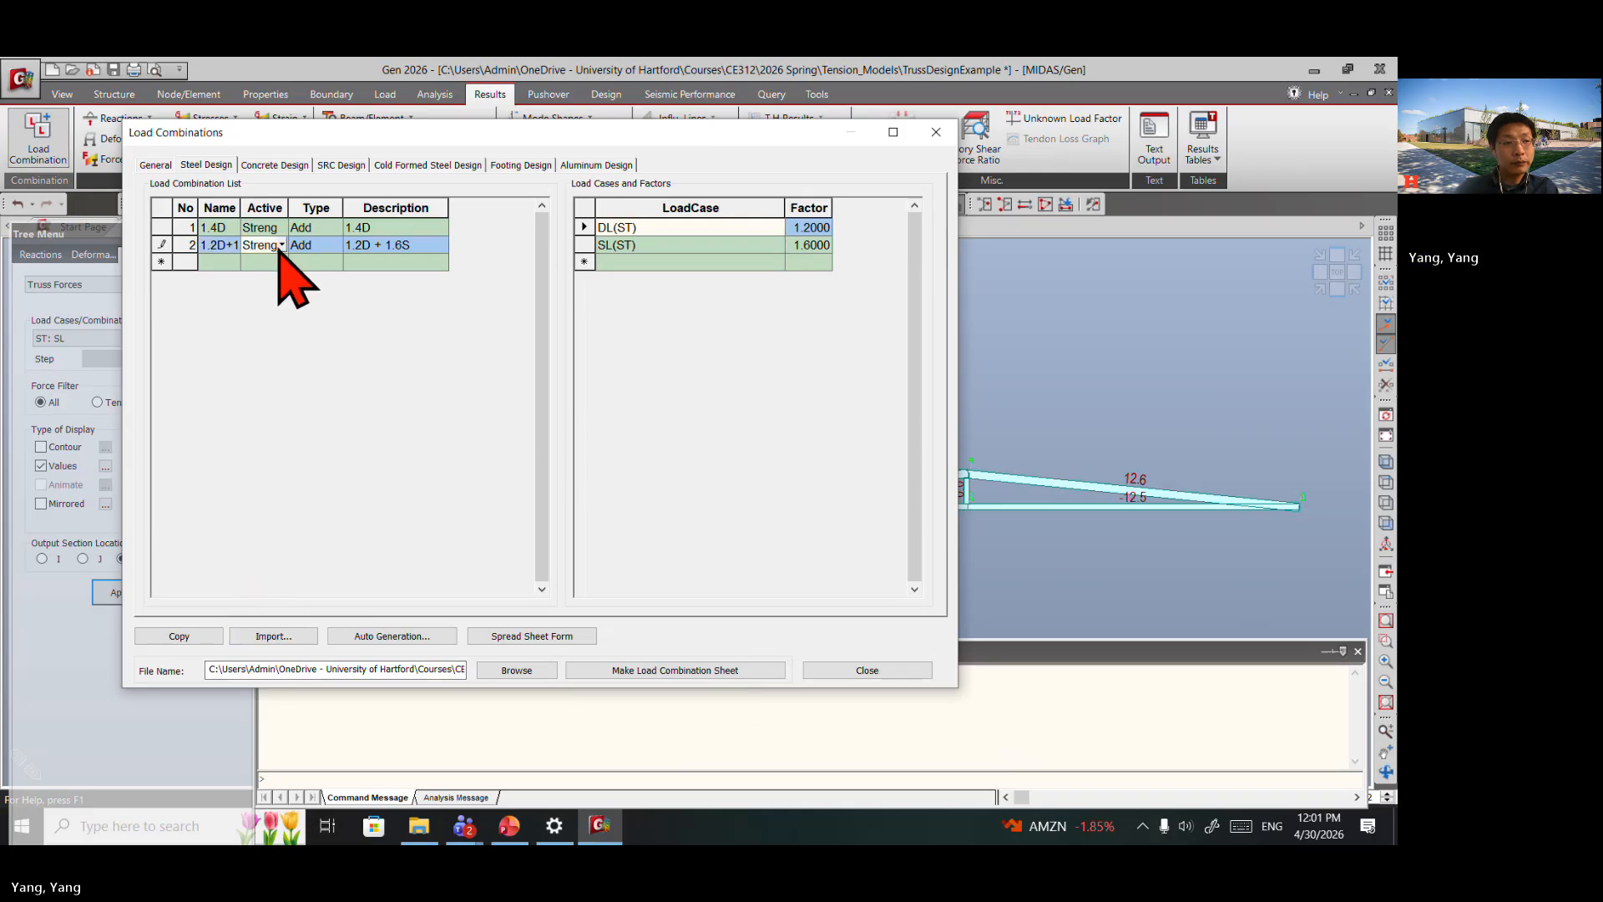
left_click(867, 670)
Step: Display the truss forces for the 1.2D+1.6S combination and save the model, refreshing the view so the values are redrawn
left_click(117, 339)
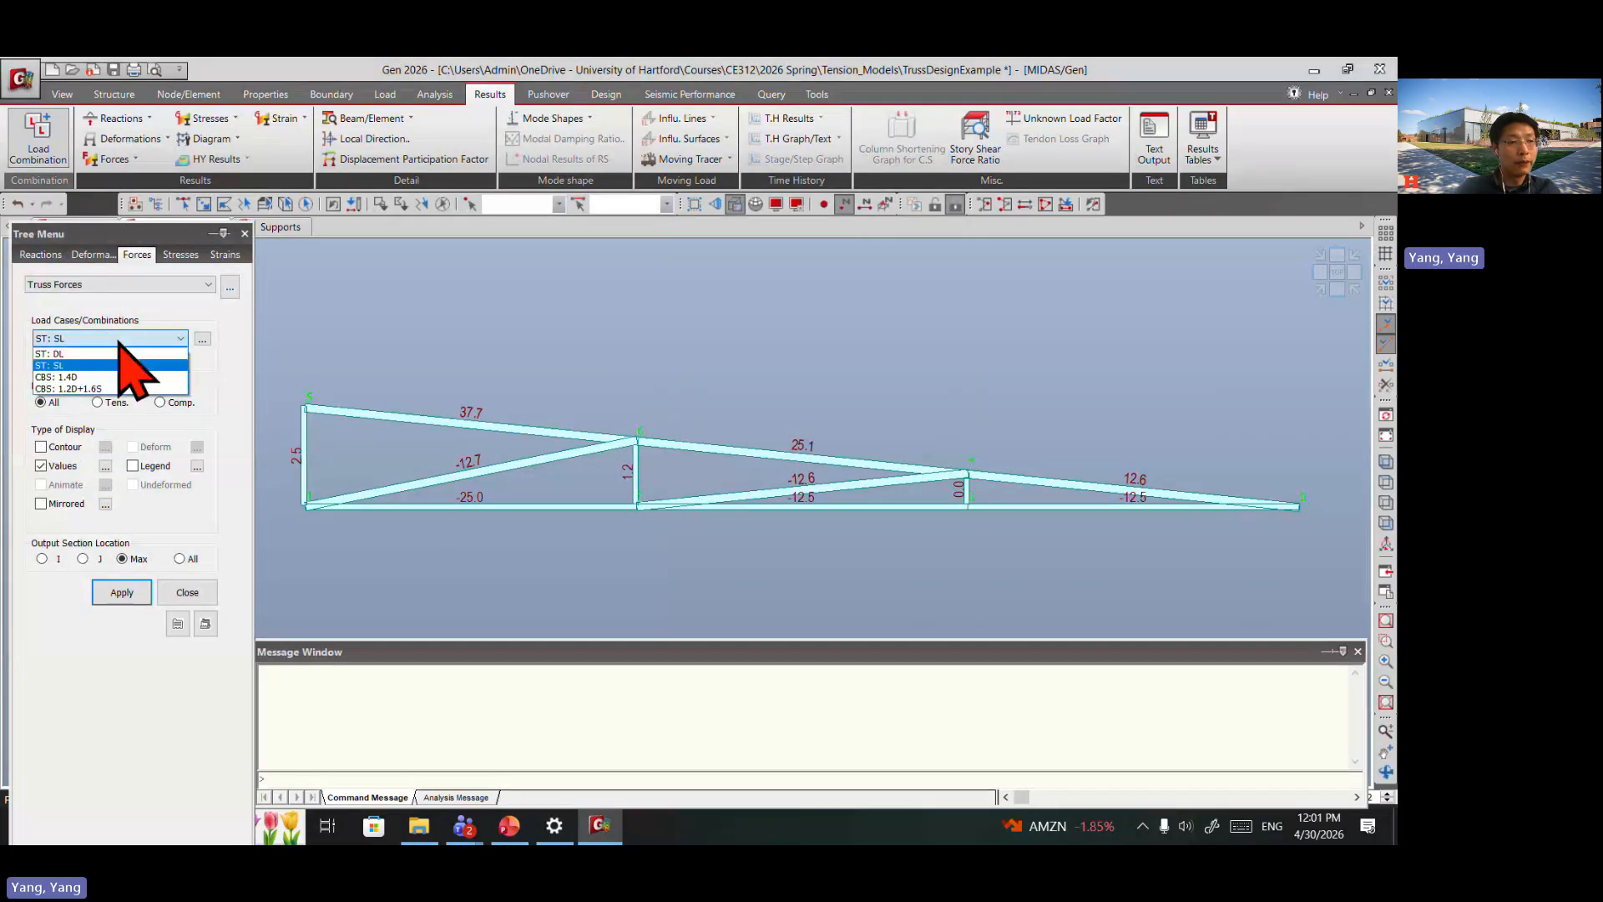
left_click(123, 388)
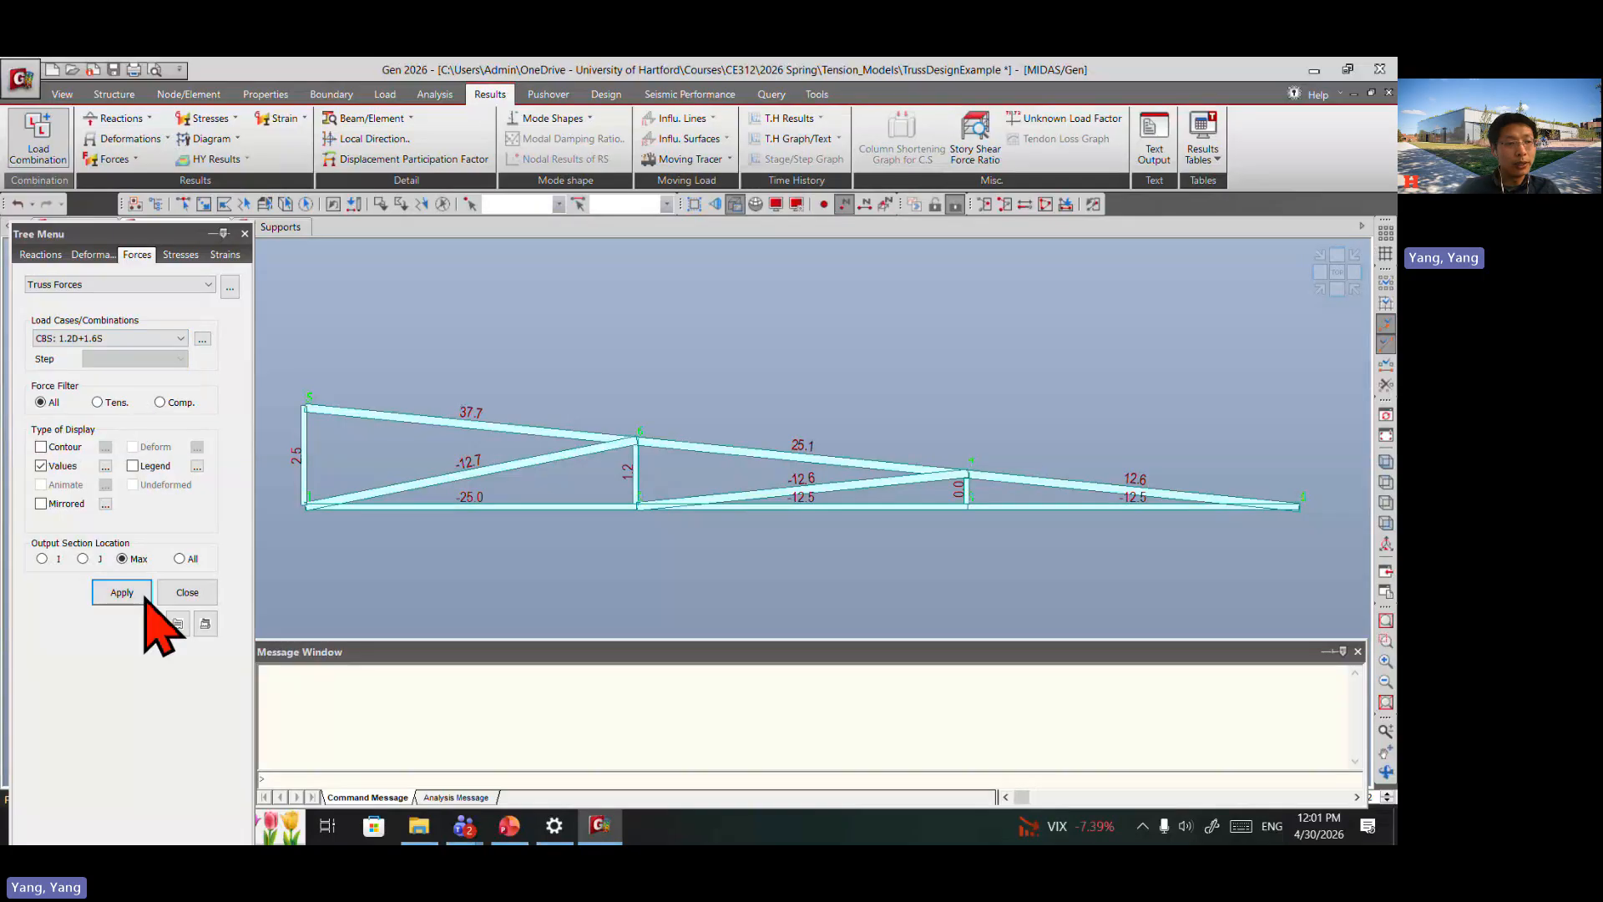
left_click(134, 594)
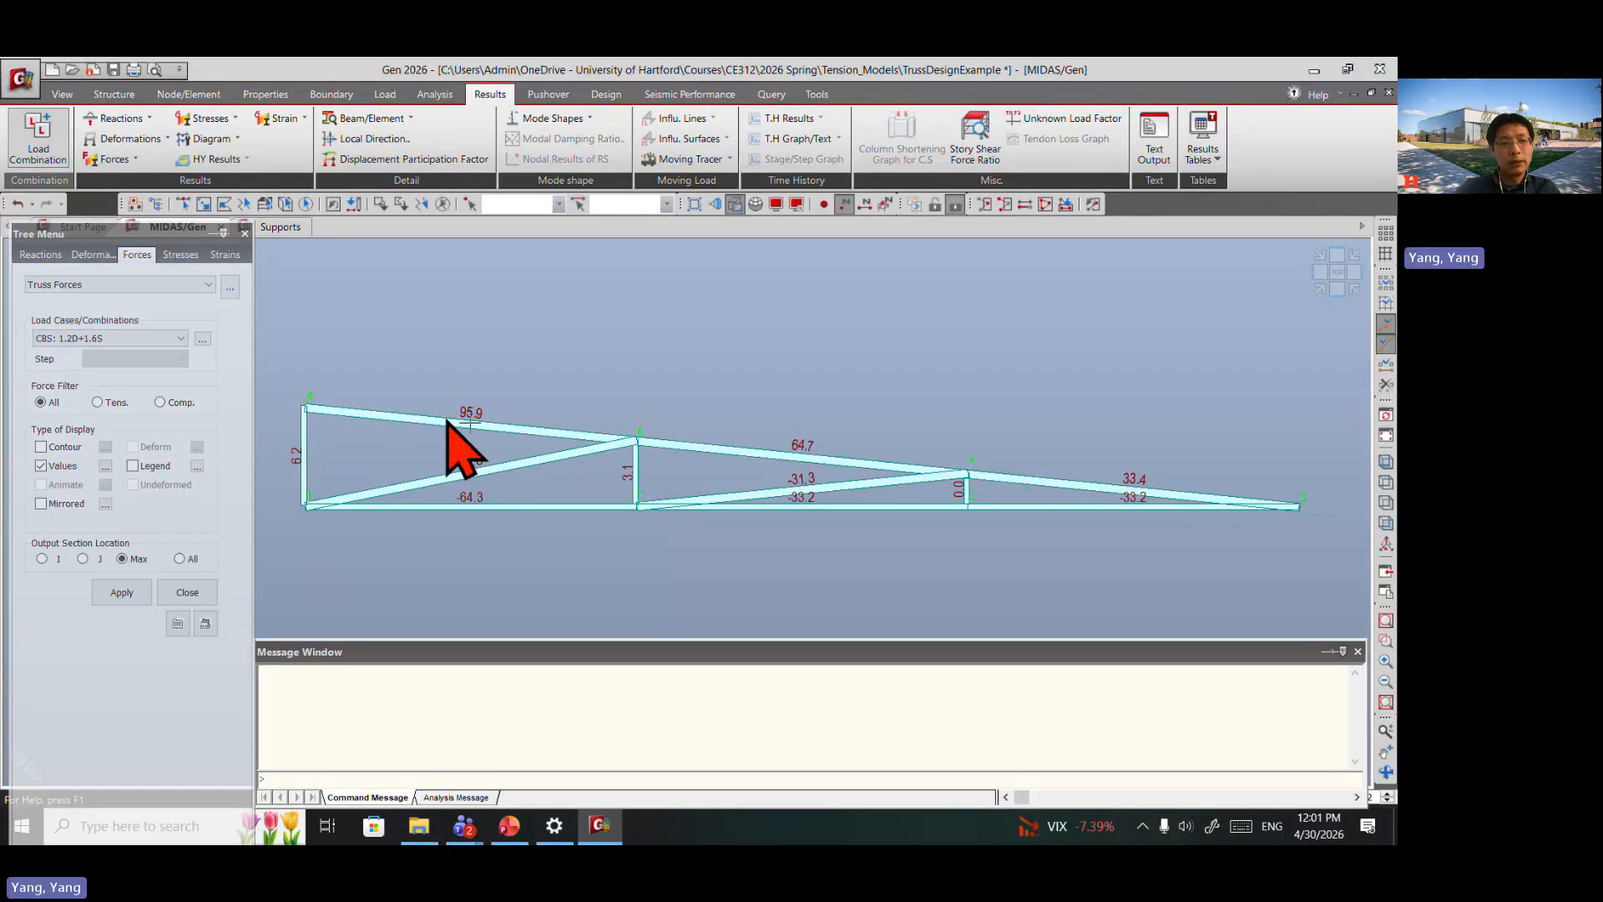
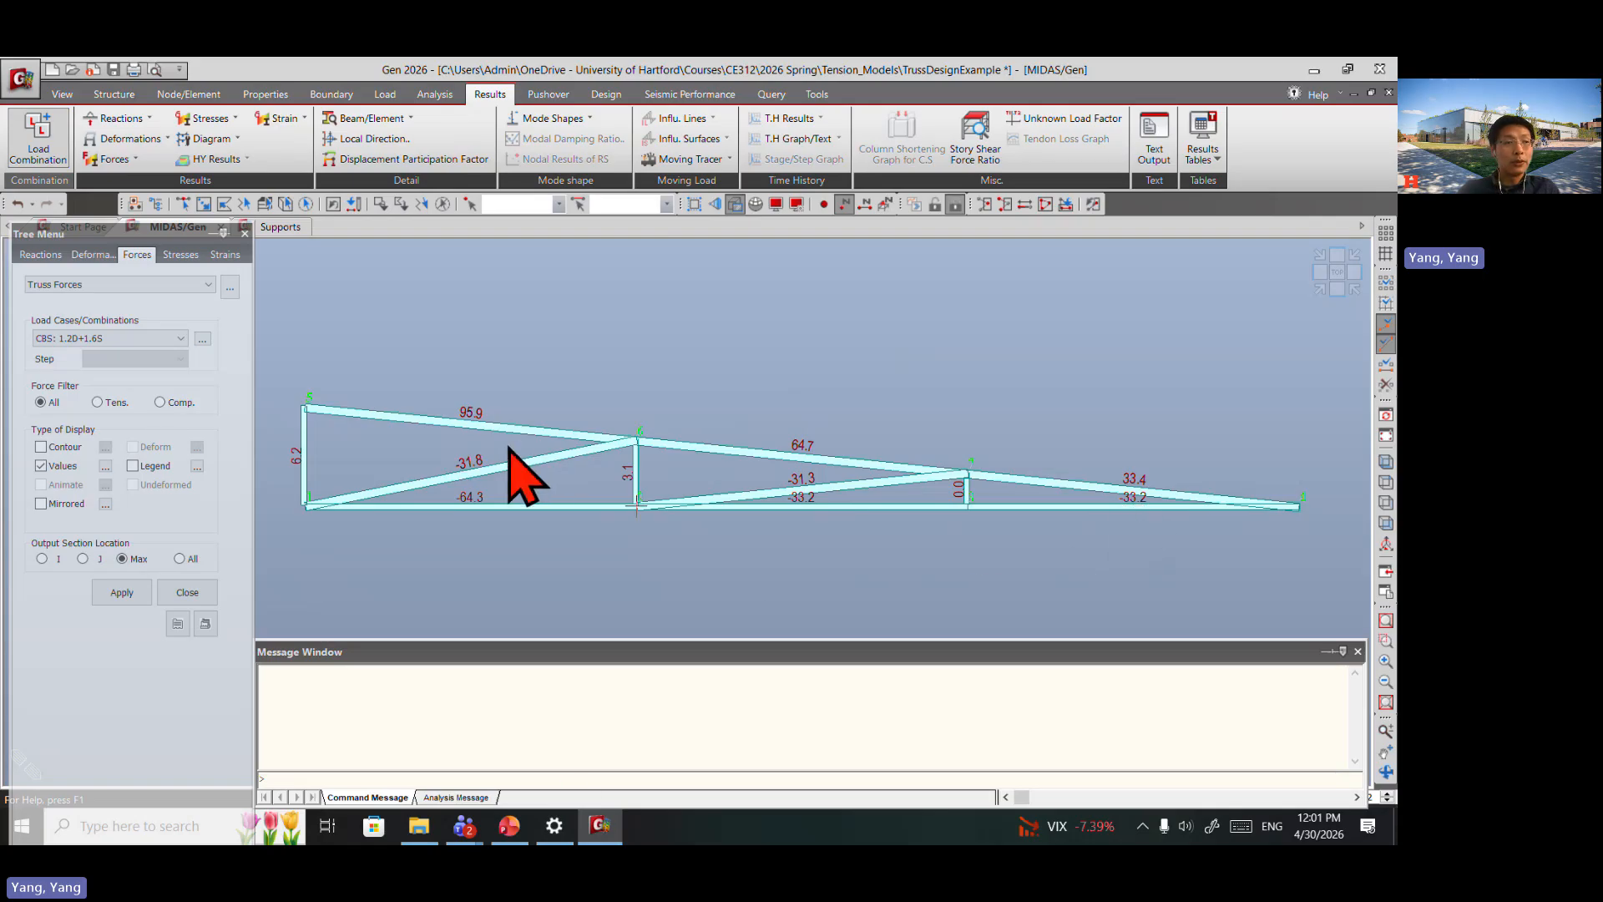
left_click(113, 70)
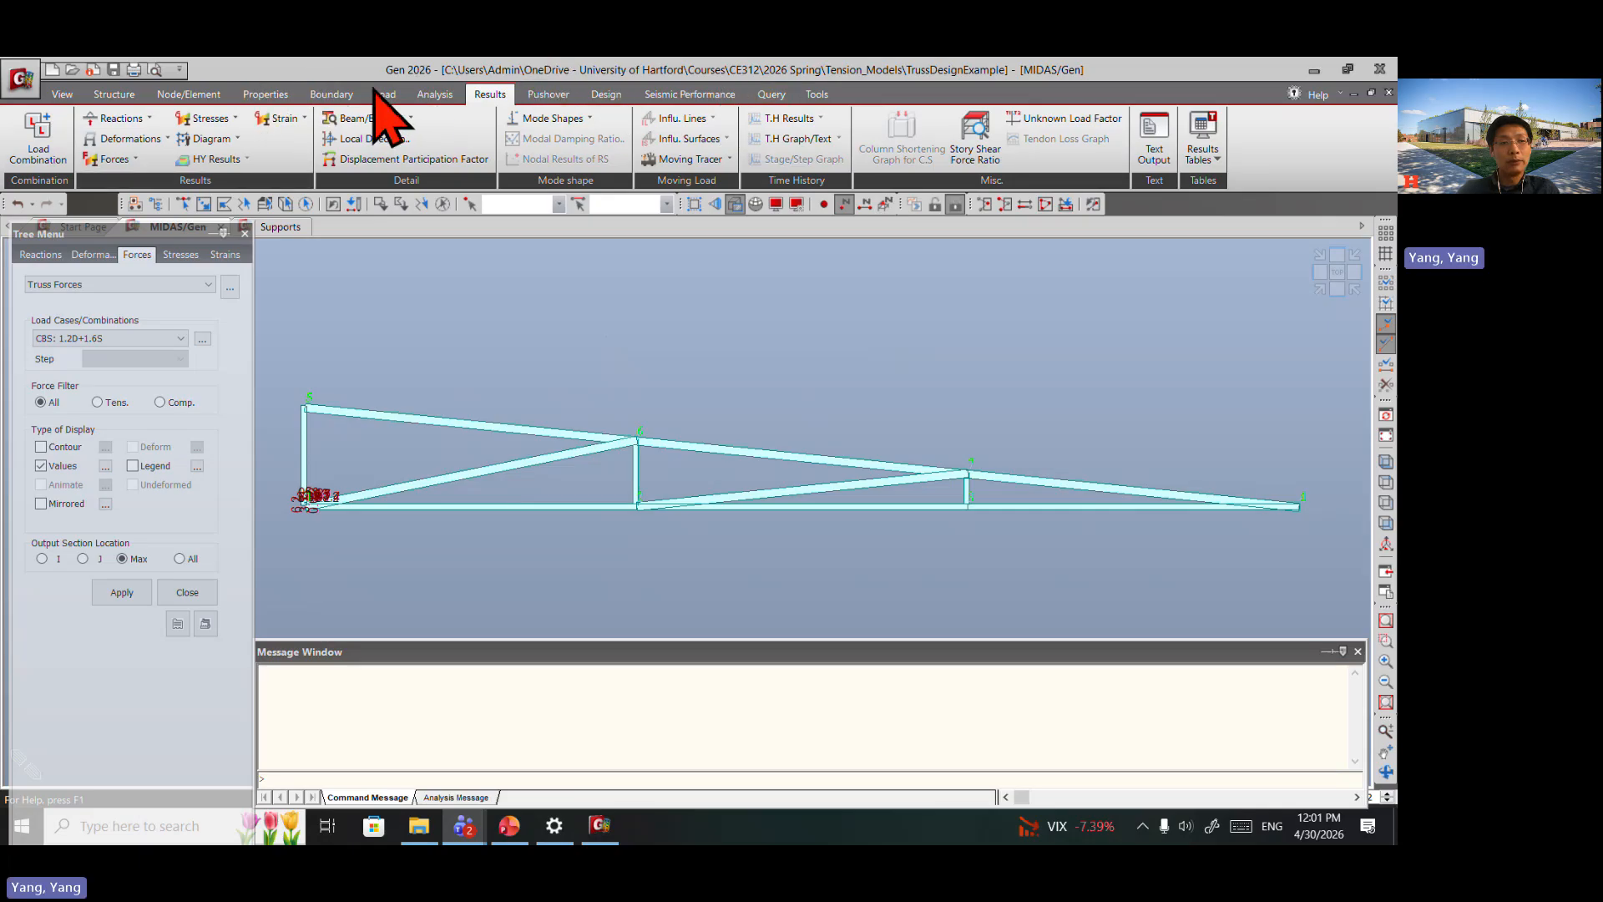
left_click_drag(259, 65, 304, 112)
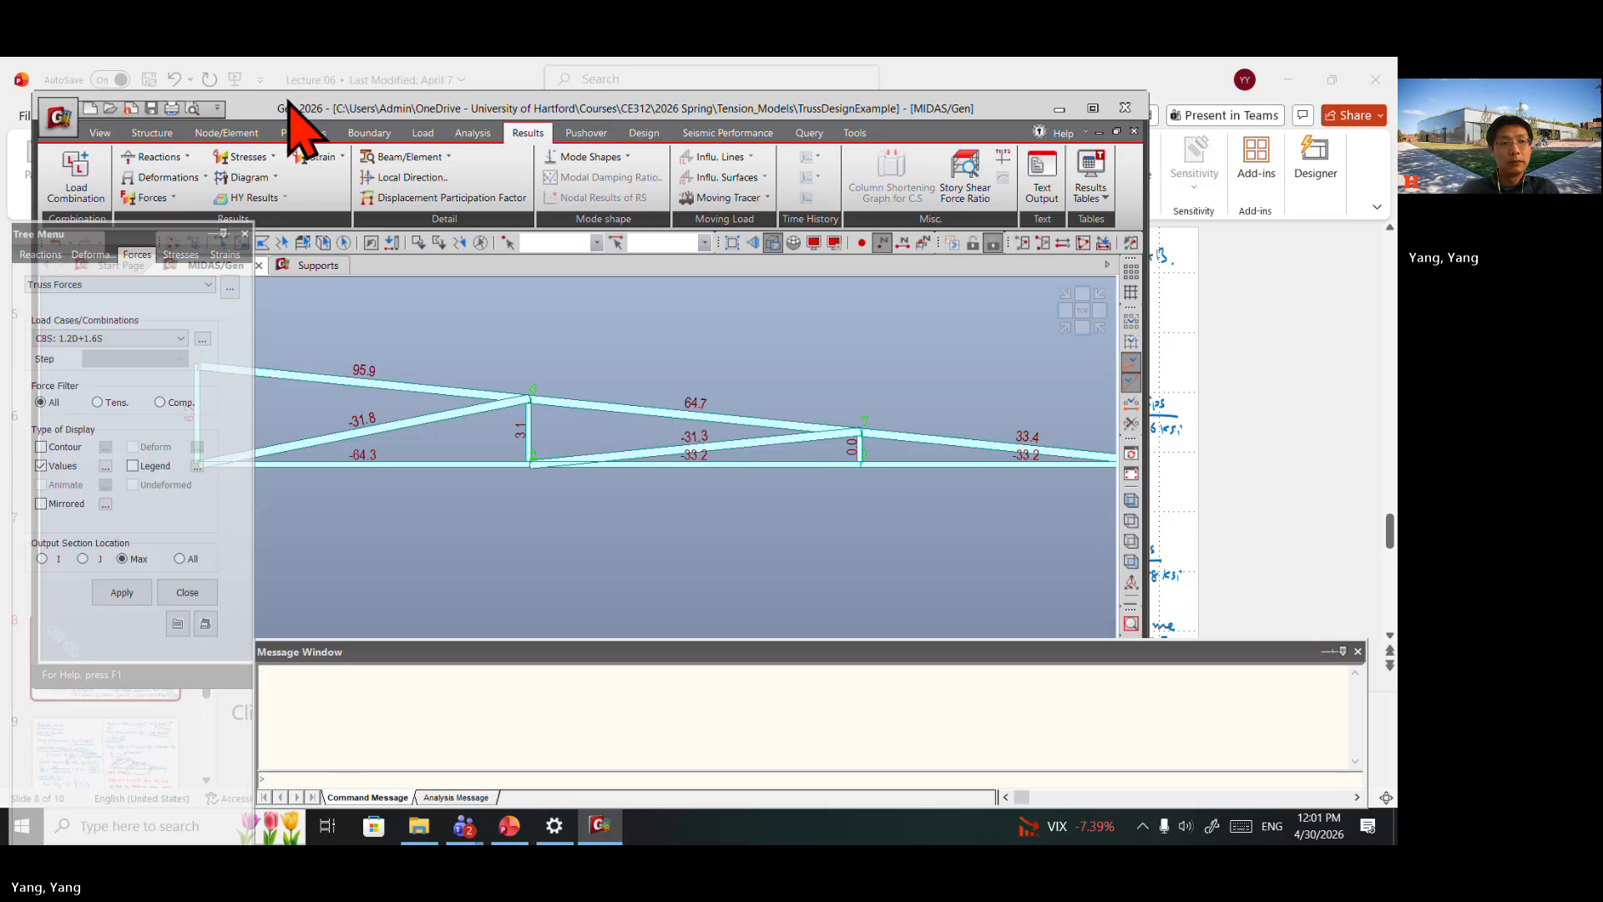
double_click(284, 104)
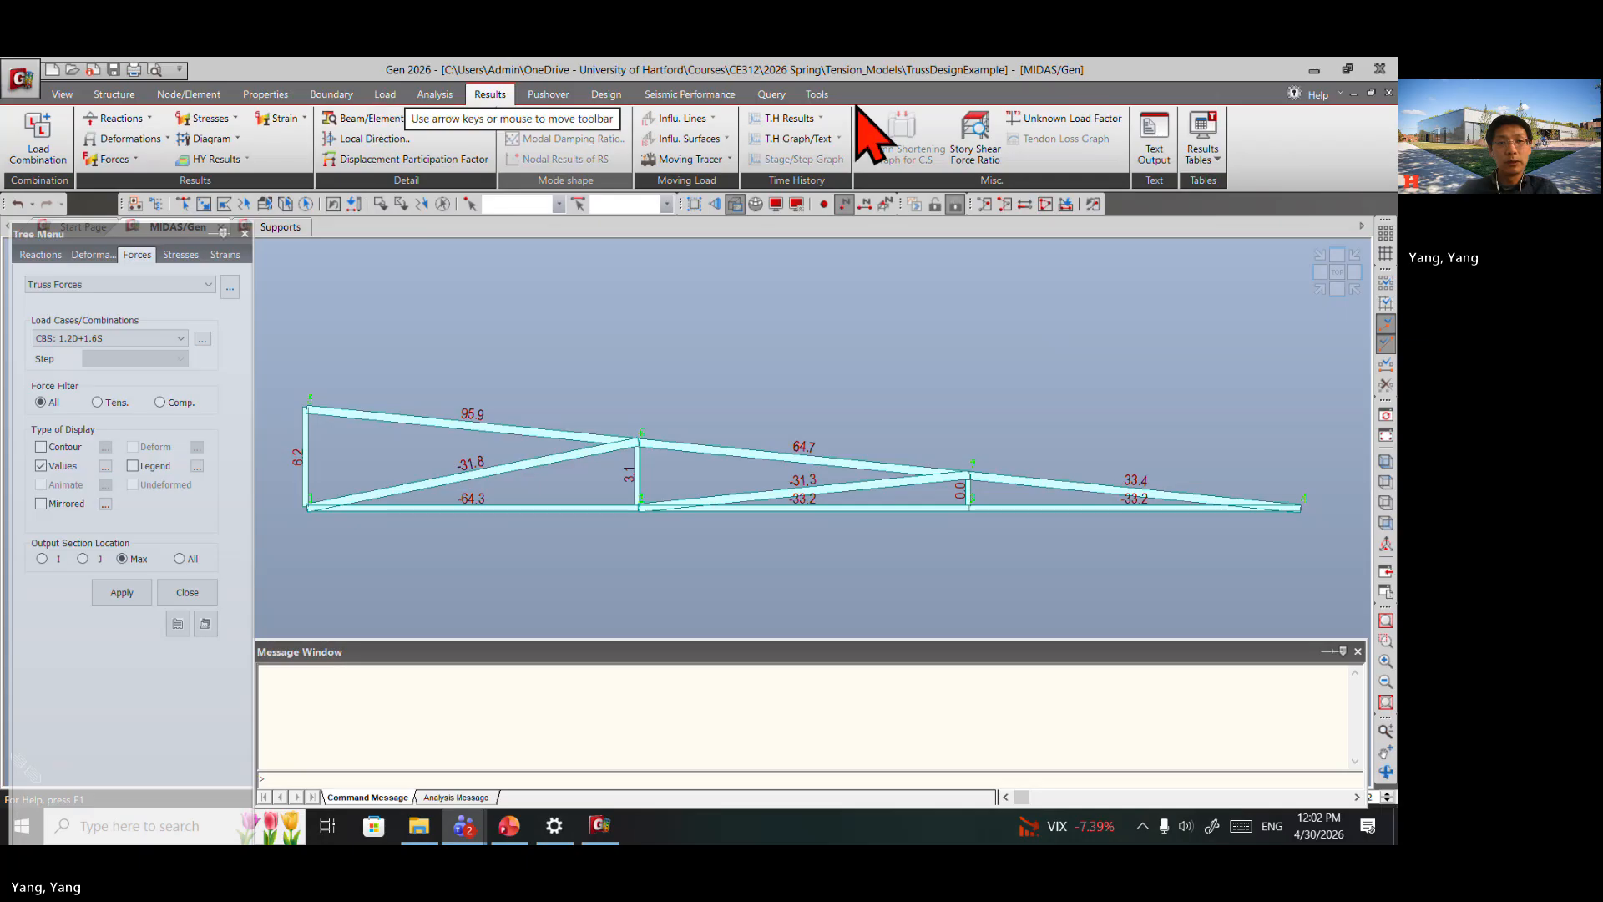
Step: Set the steel design code to AISC(16th)-LRFD22 and accept its design code options
left_click(606, 93)
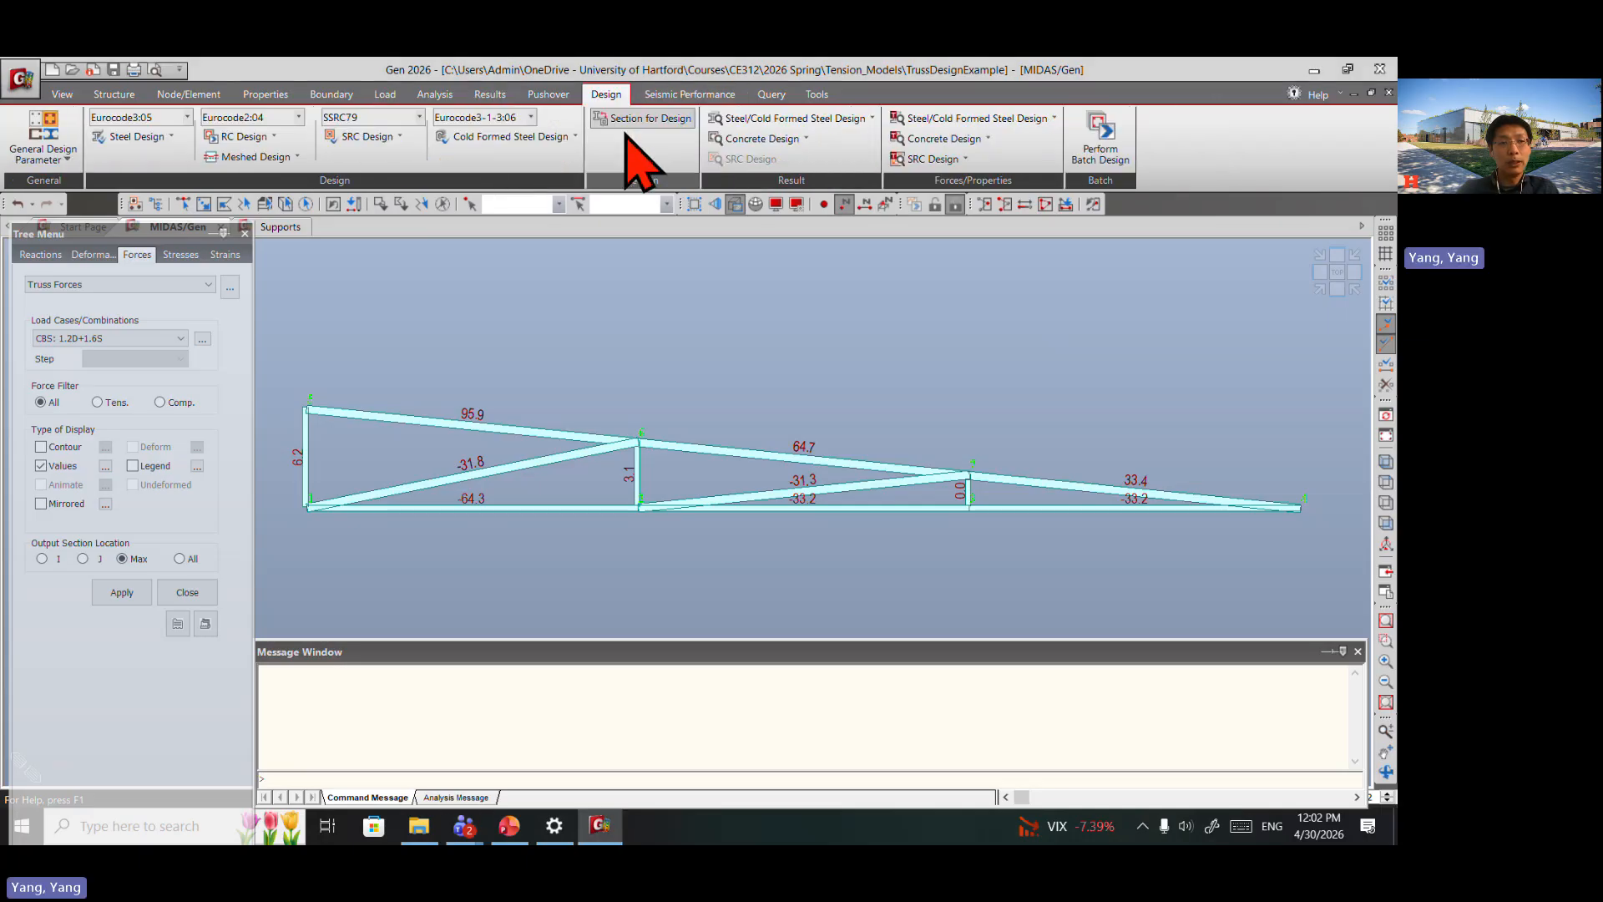
left_click(162, 117)
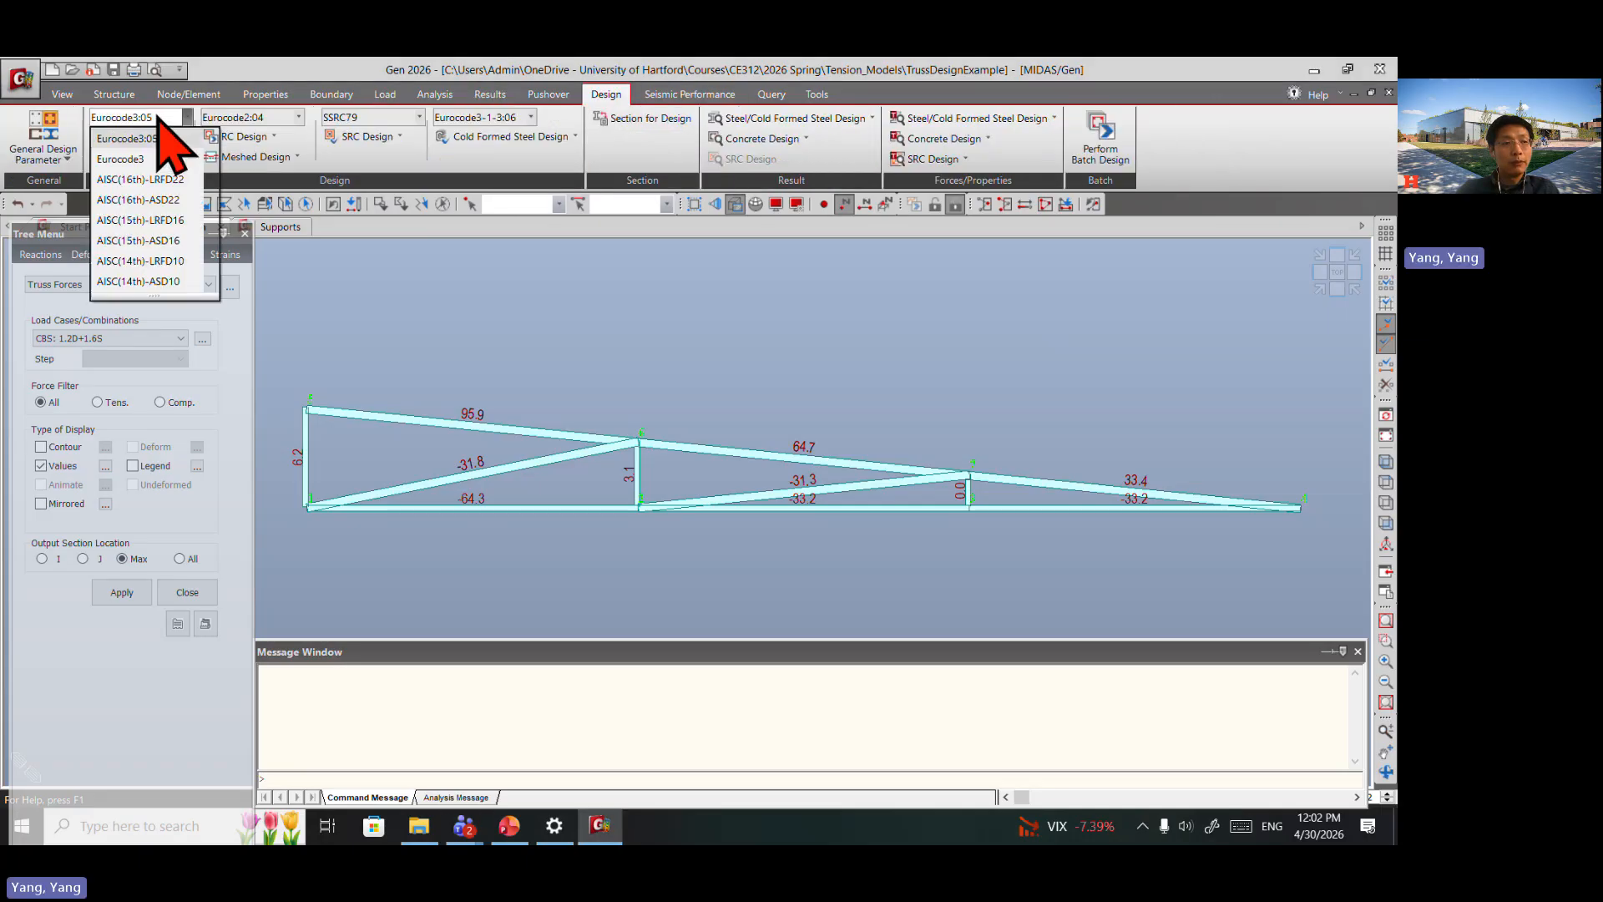
left_click(173, 179)
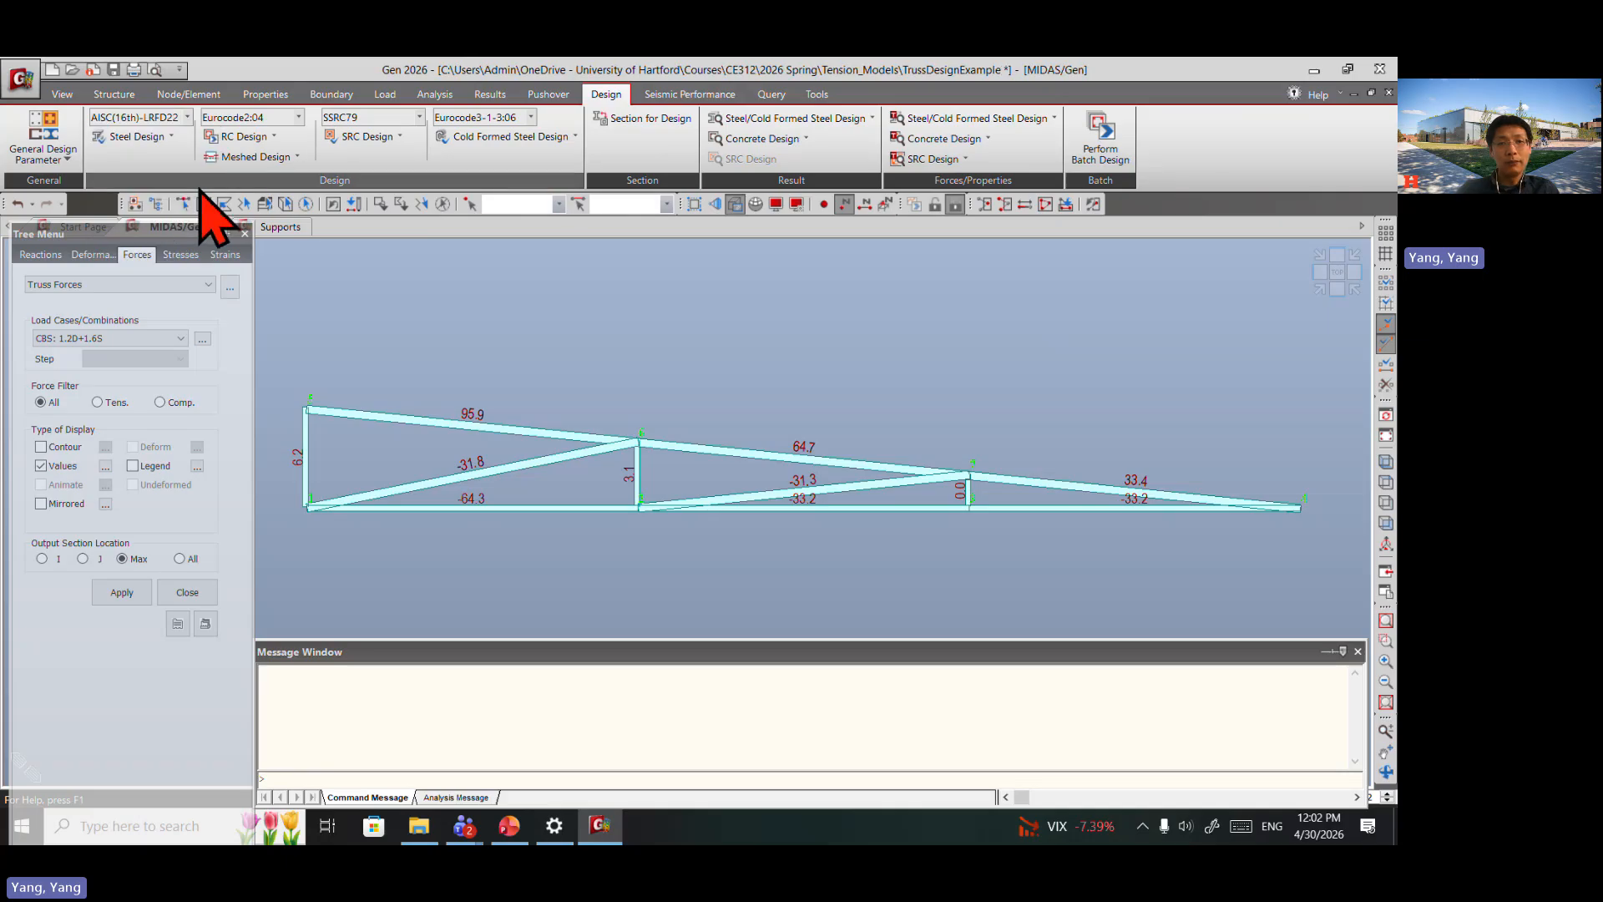
left_click(138, 136)
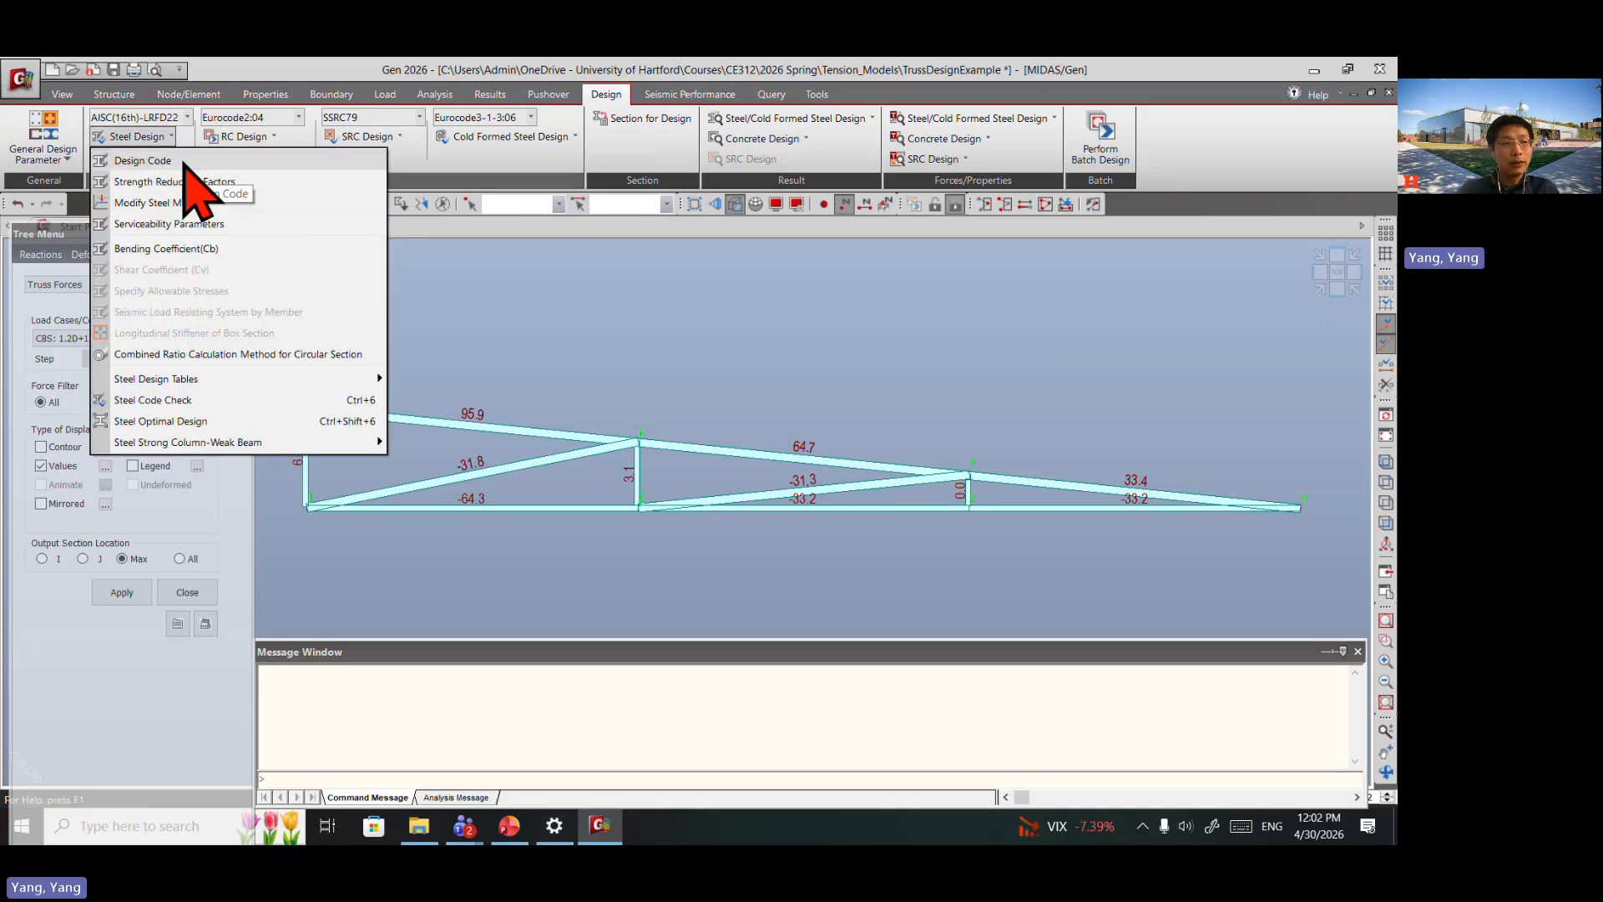
left_click(184, 162)
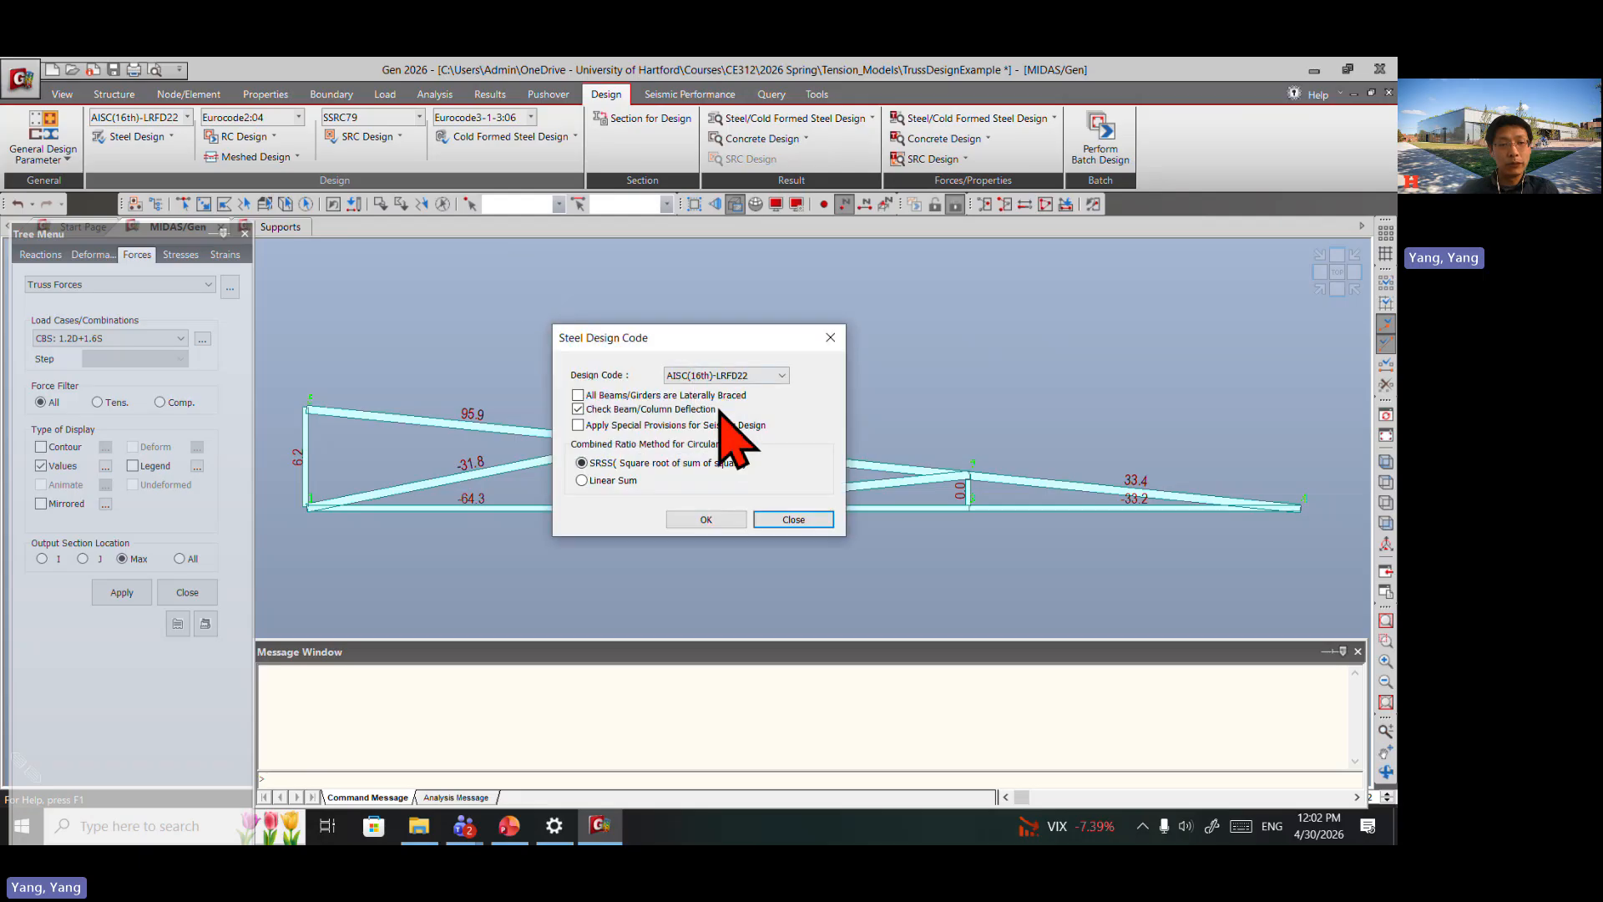
left_click(706, 520)
Step: Review and accept the steel strength reduction factors for AISC(16th)-LRFD22
left_click(146, 137)
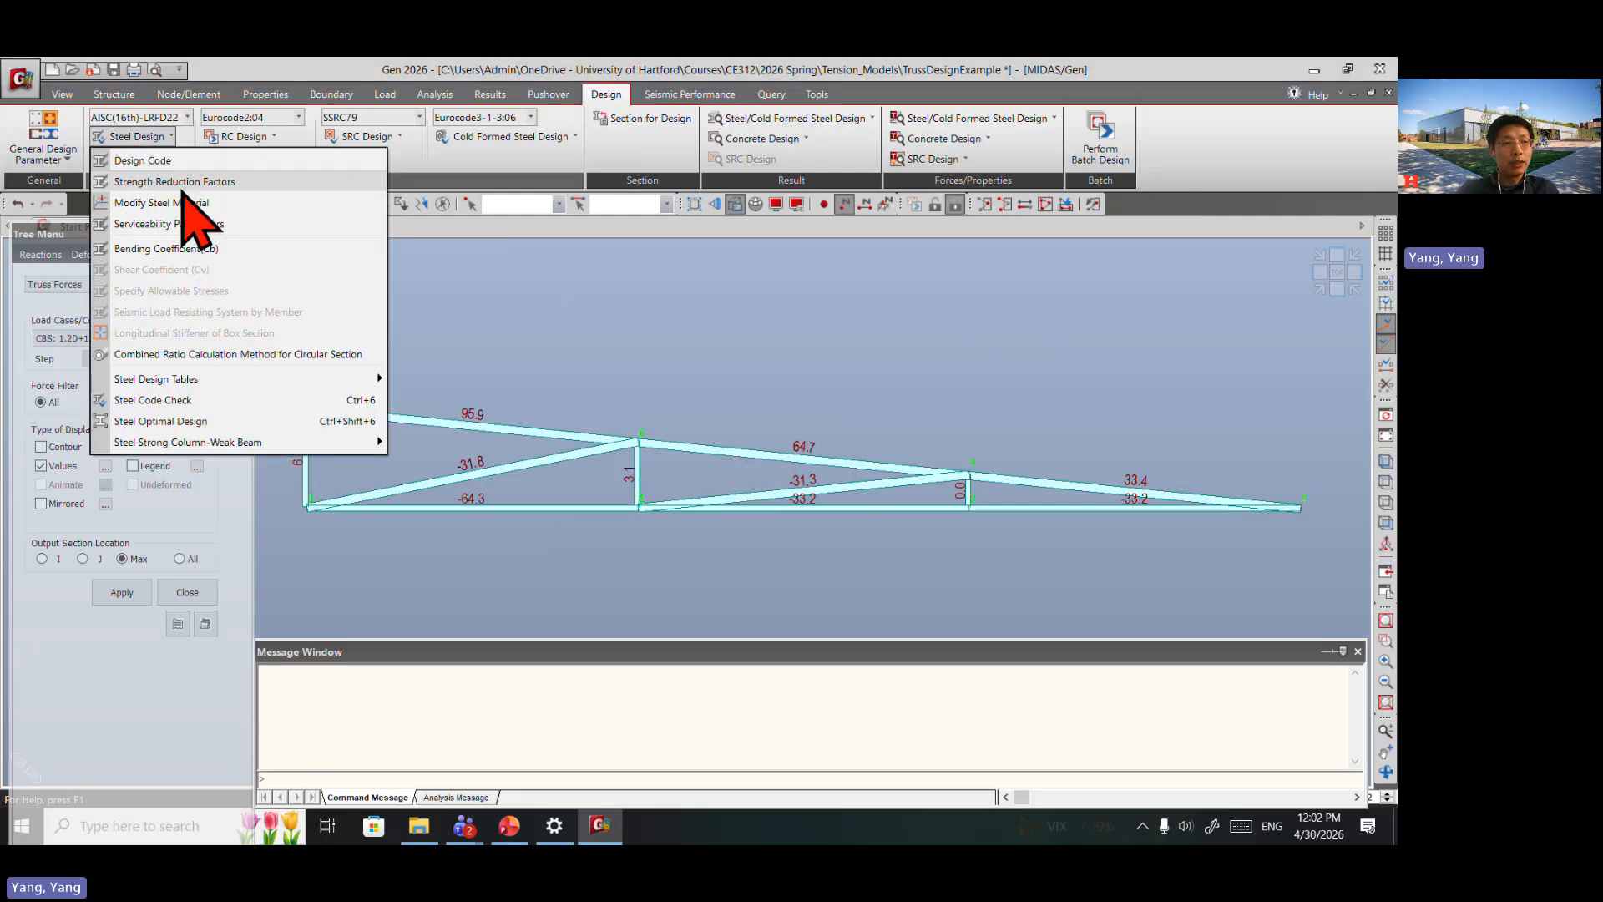
left_click(220, 182)
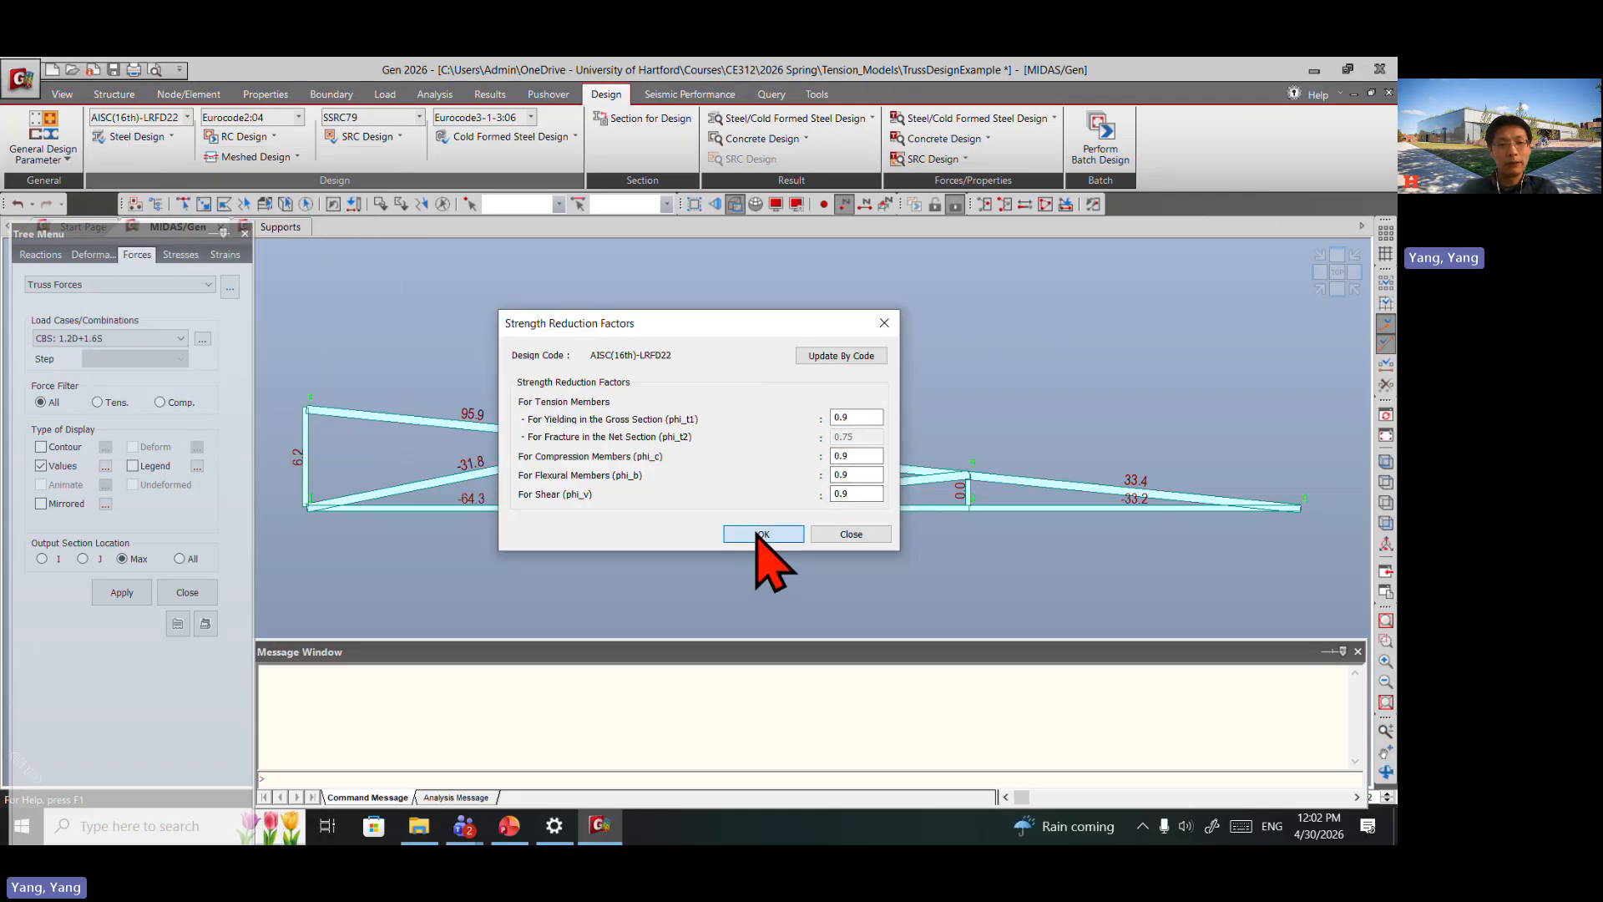
left_click(762, 534)
Step: Review the design properties of the A36 steel material and close its settings without changes
left_click(156, 140)
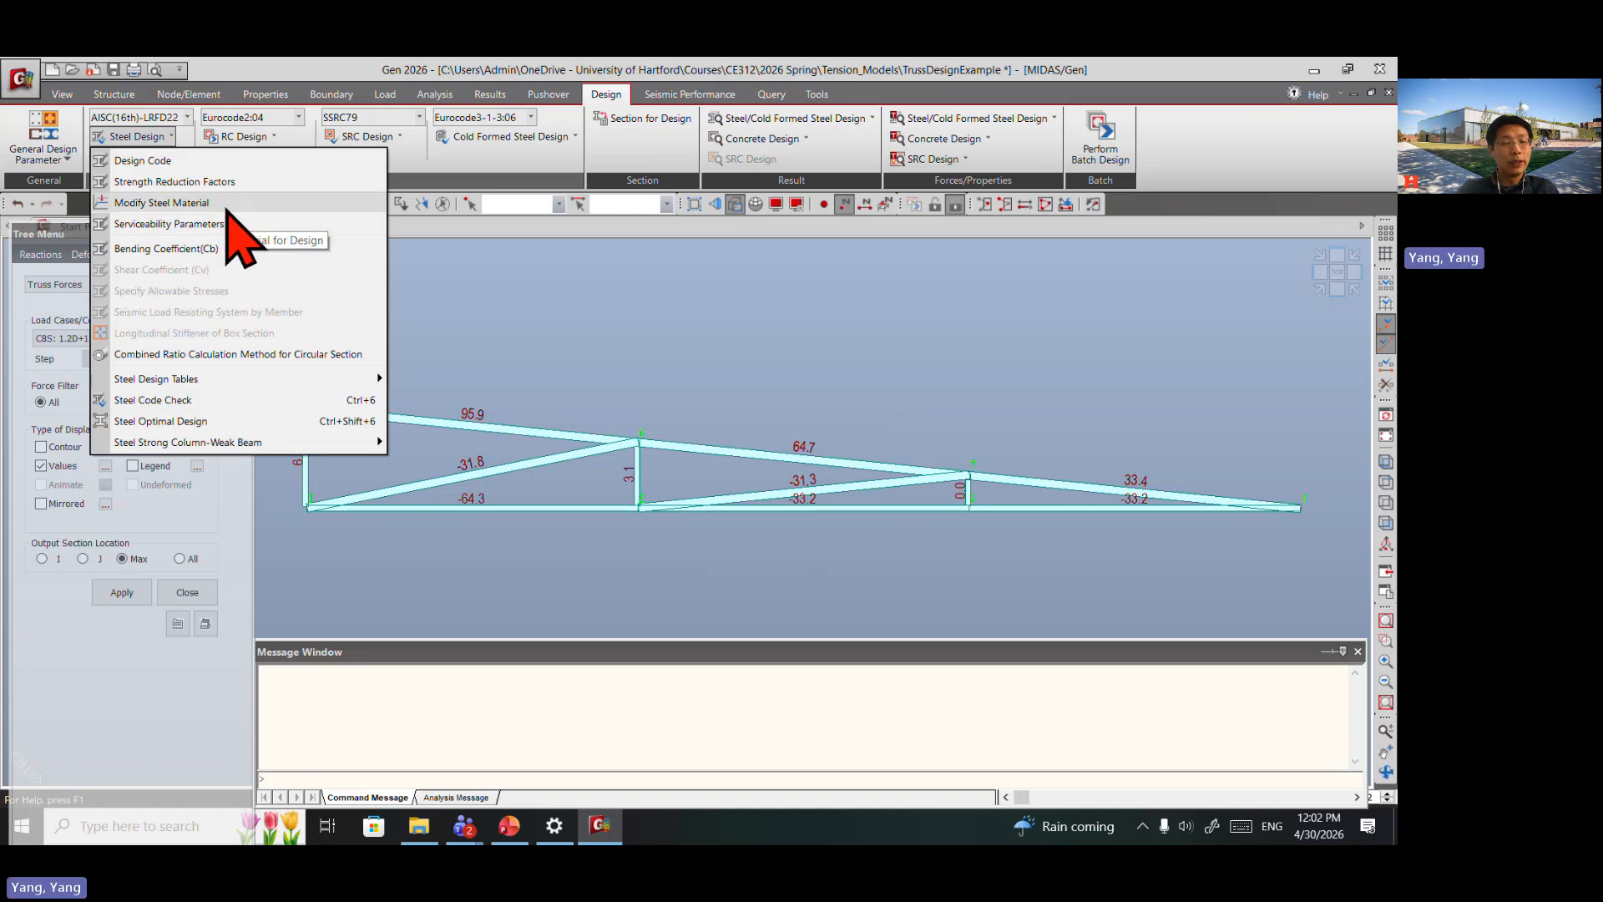
left_click(227, 209)
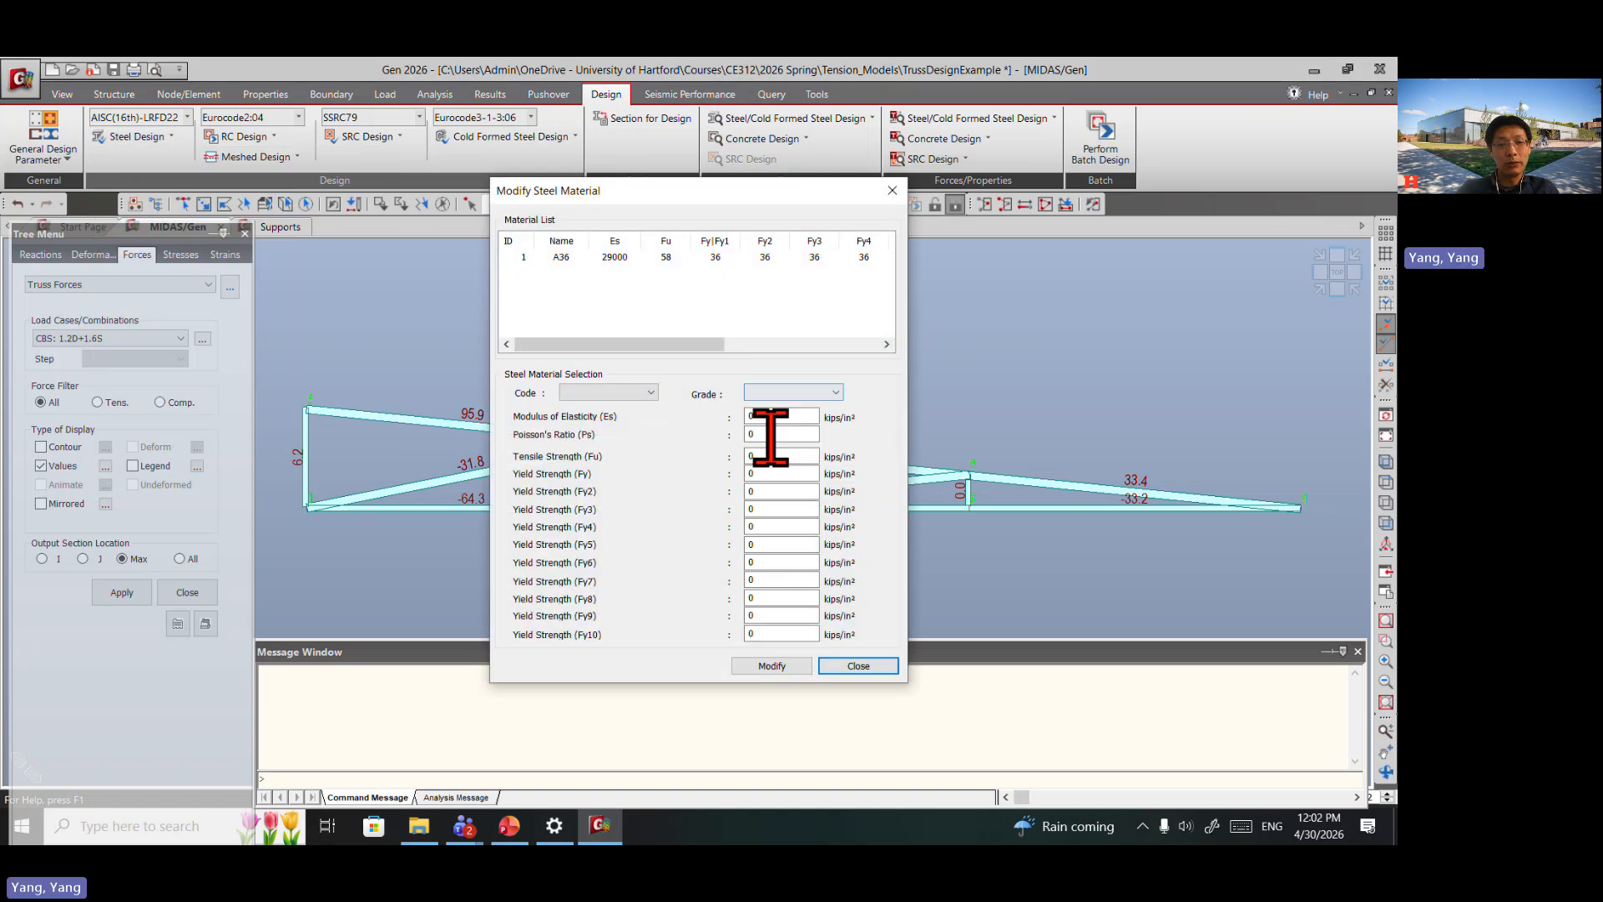
left_click(594, 256)
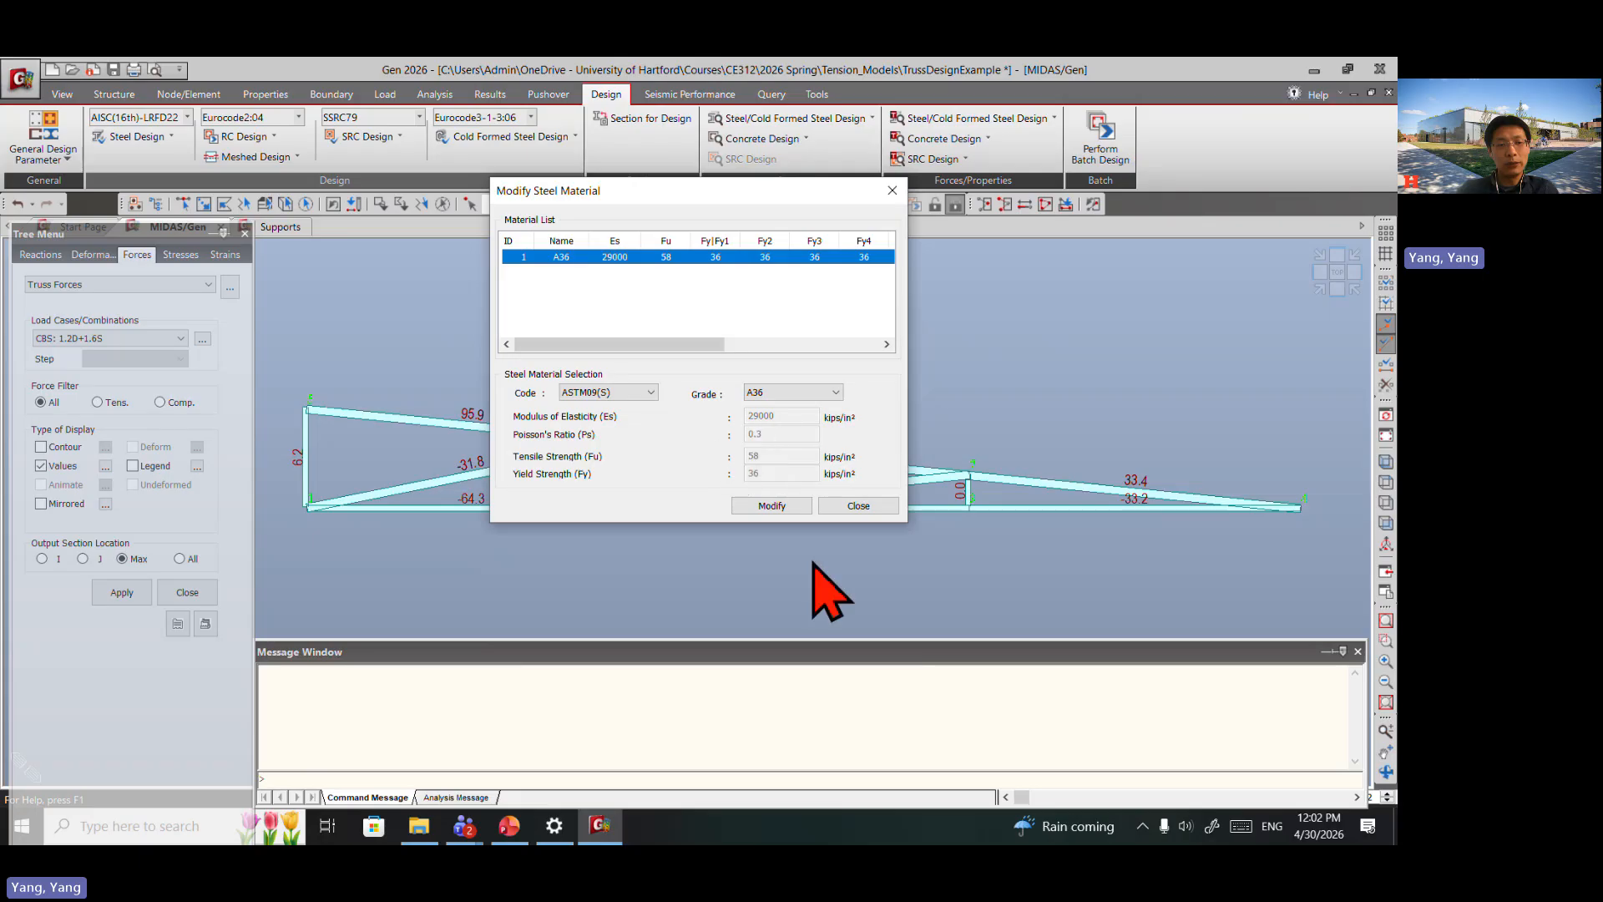
left_click(862, 506)
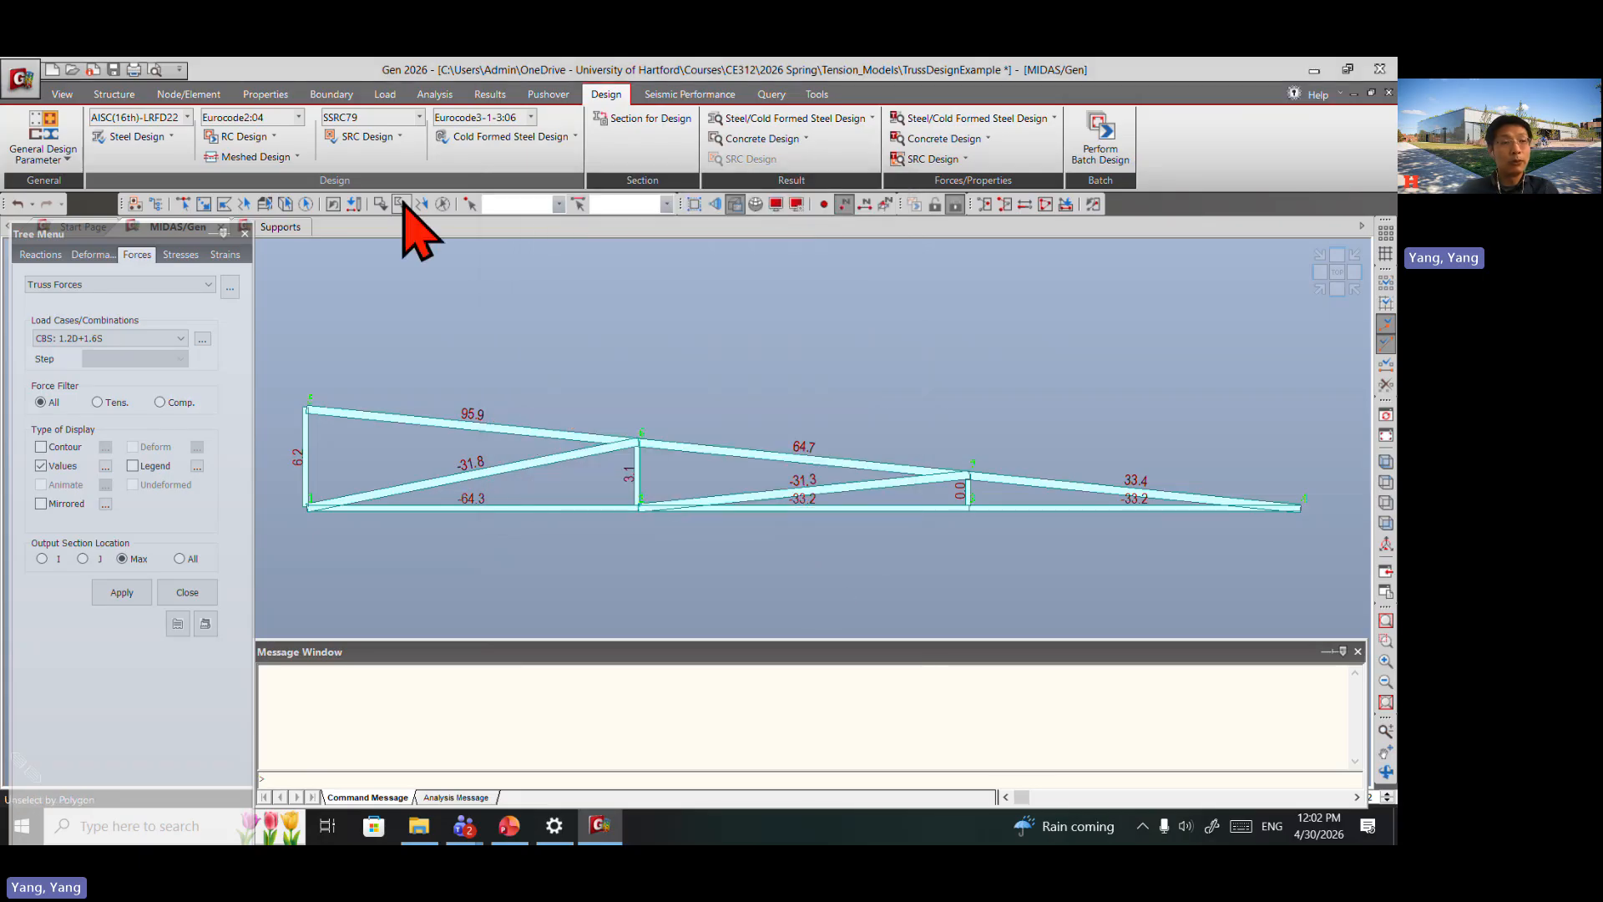
Step: Display the section property names on the truss members
left_click(167, 137)
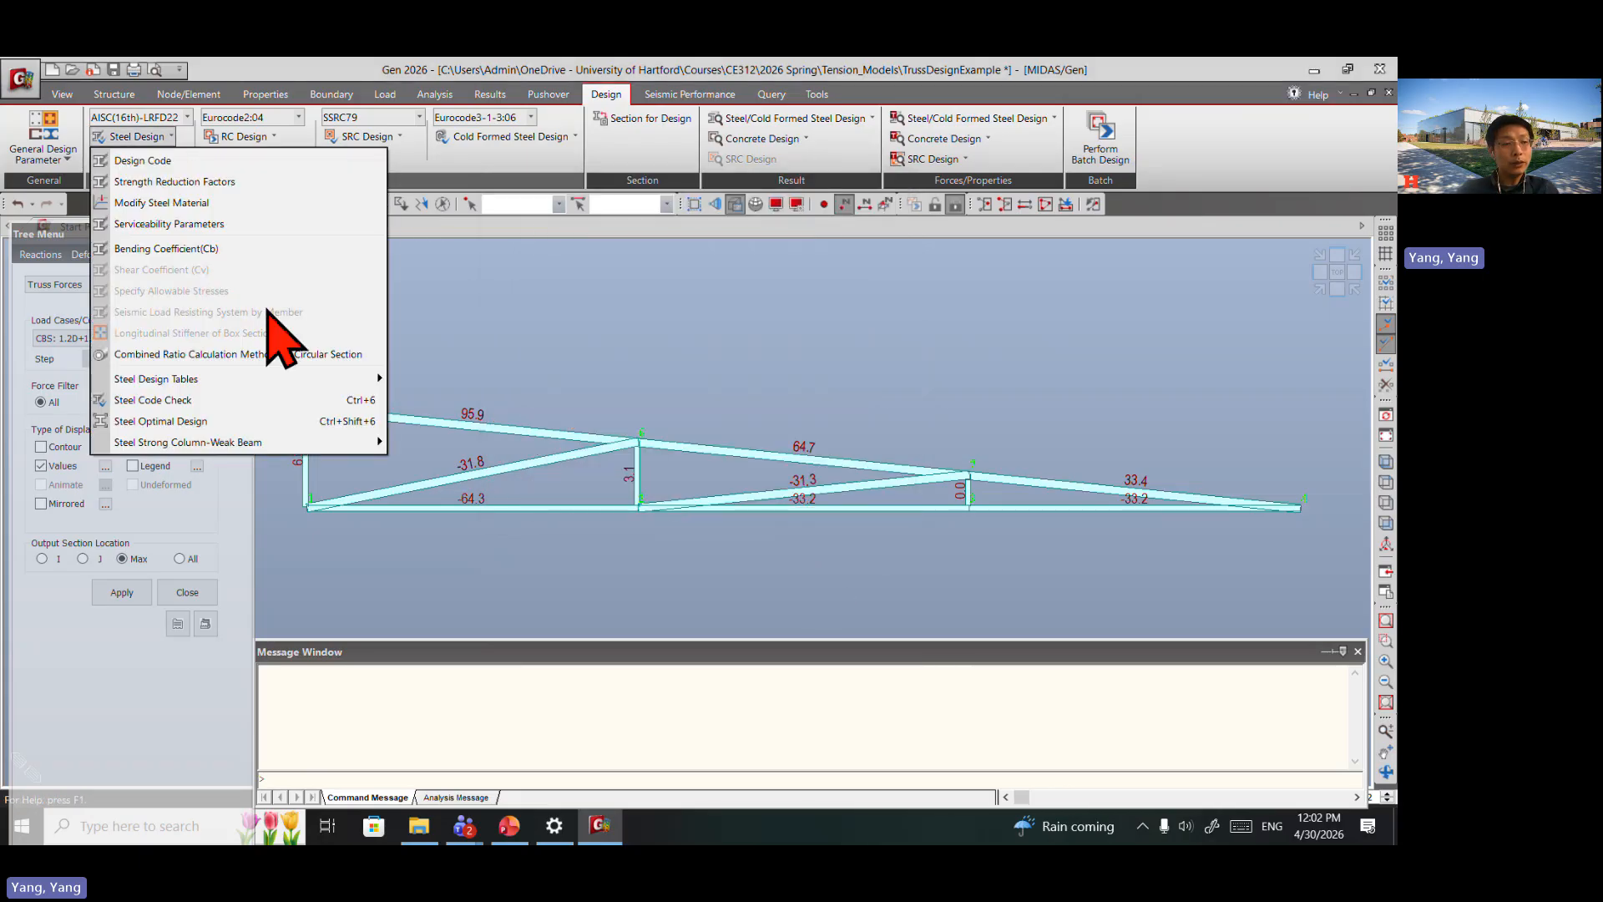
mouse_move(319, 377)
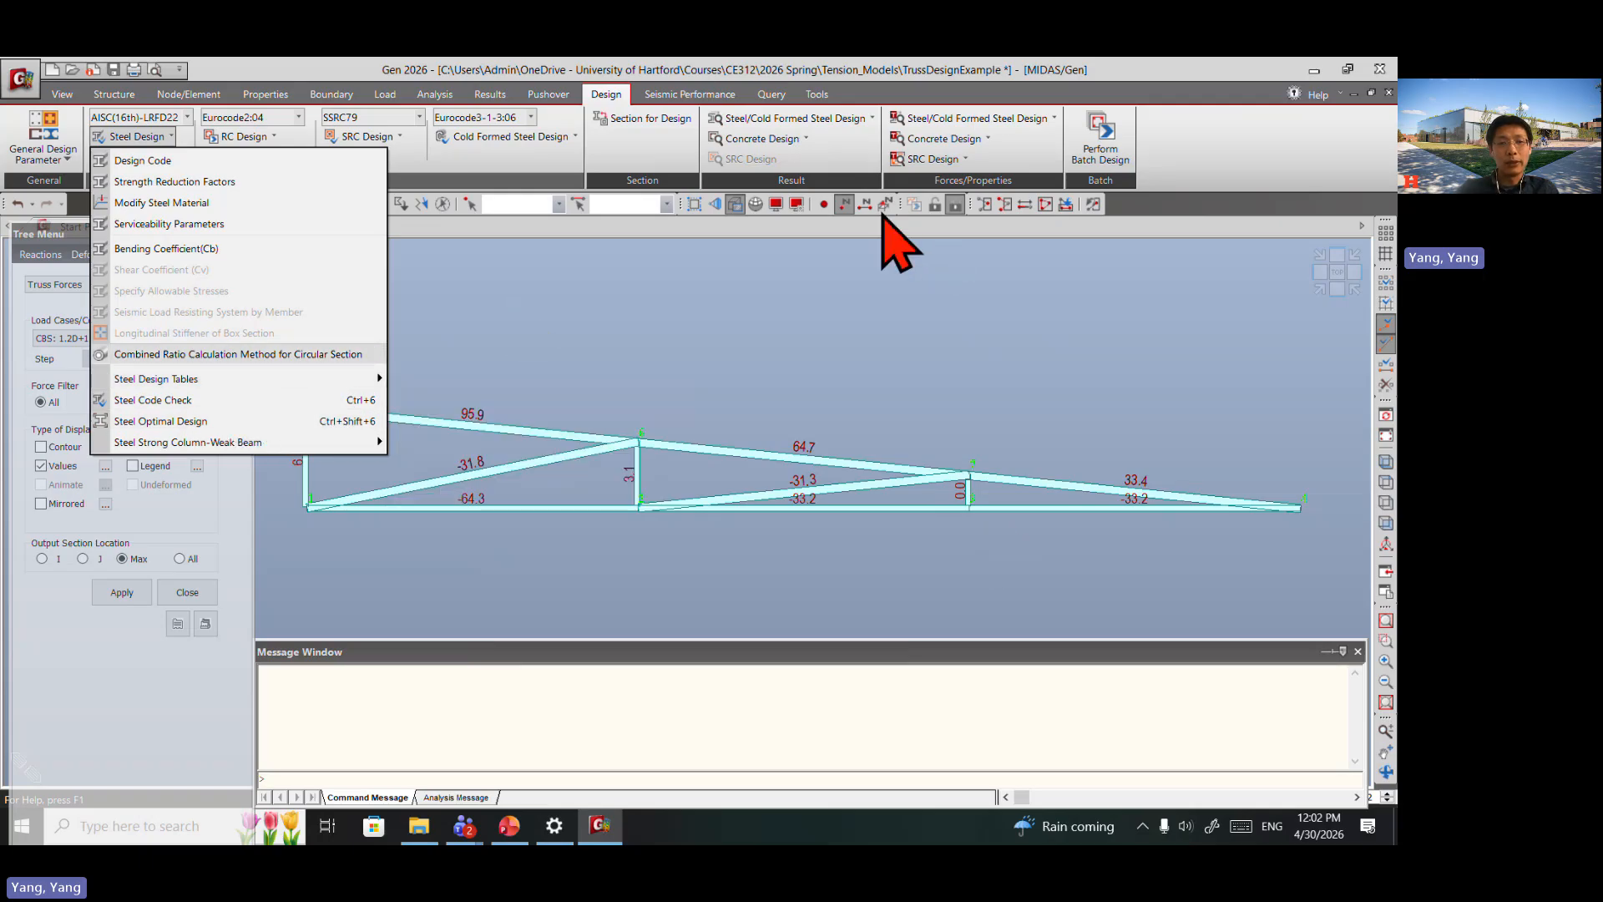
left_click(776, 204)
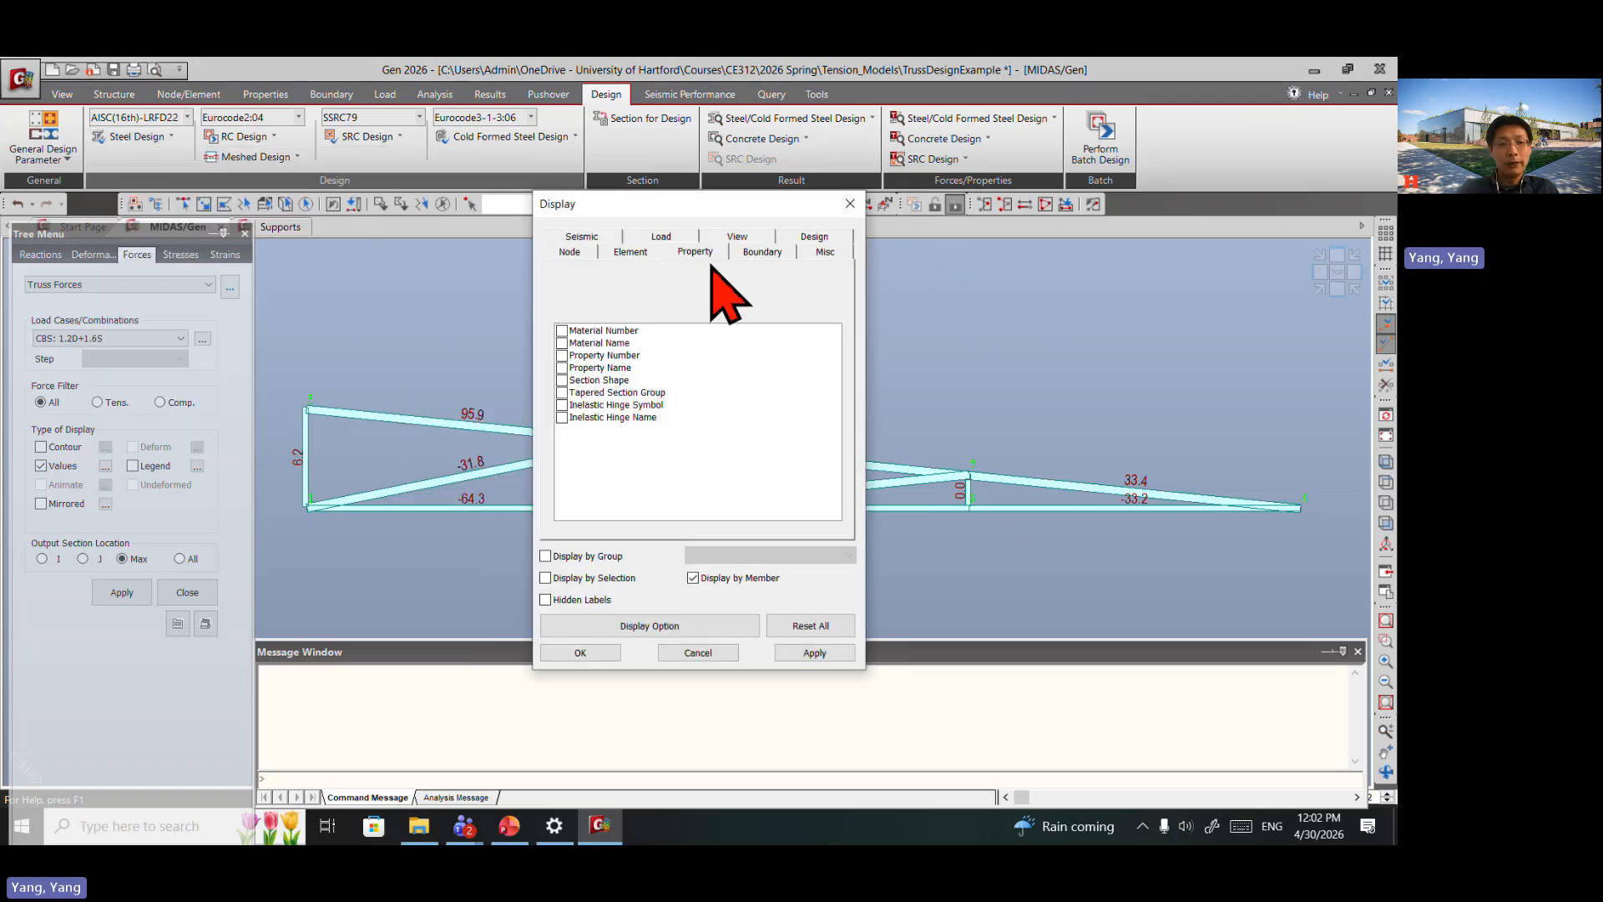
left_click(562, 355)
left_click(563, 368)
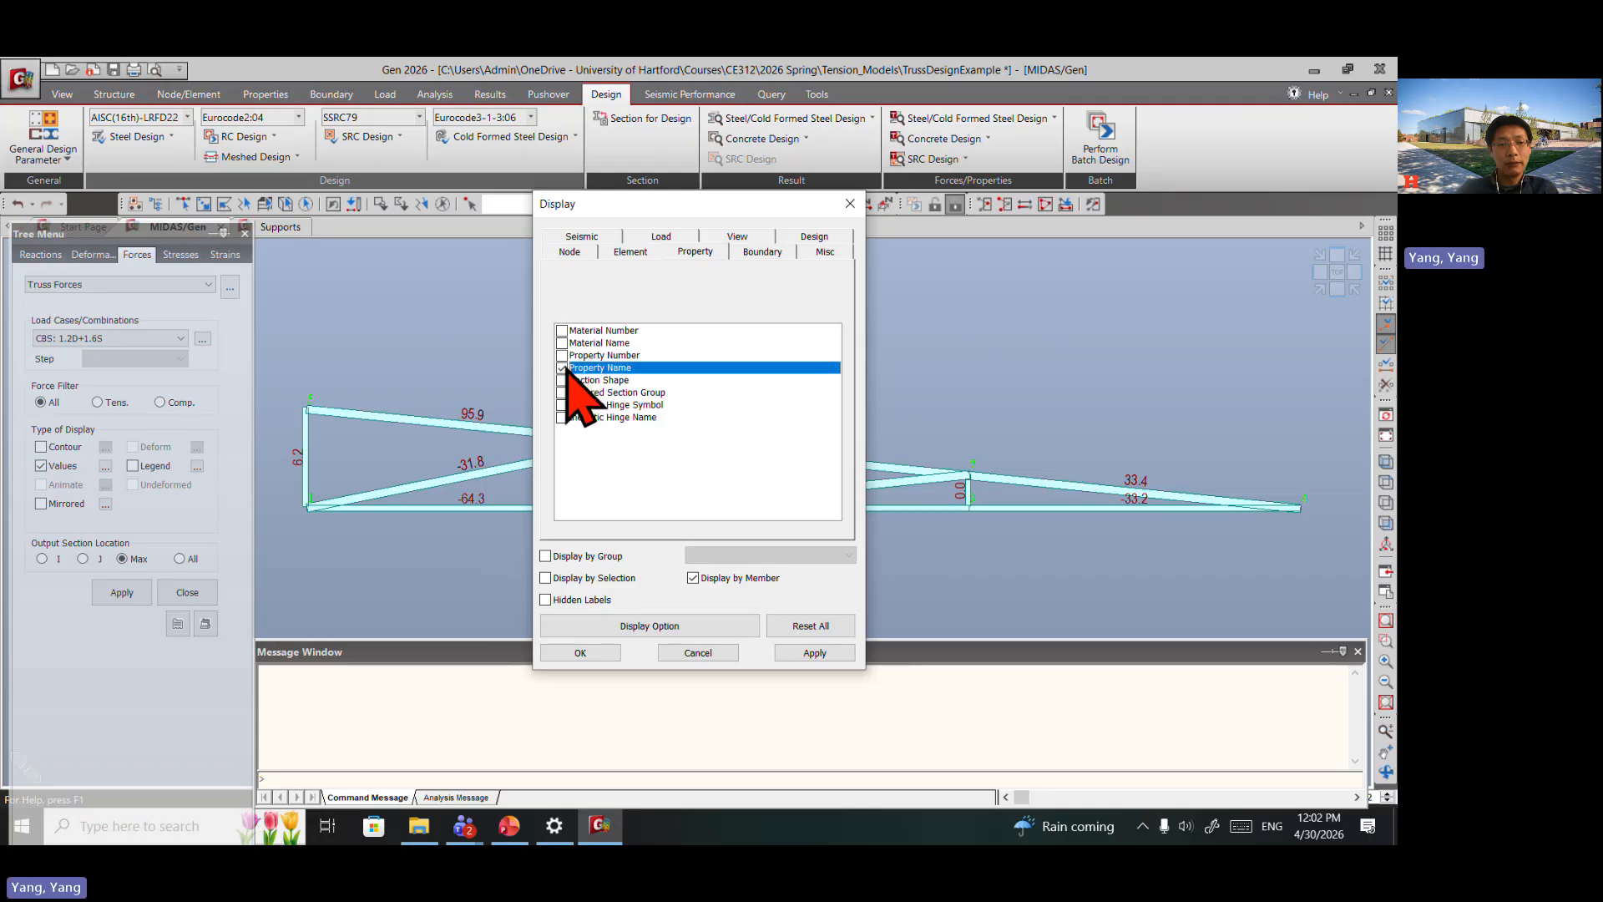
left_click(608, 654)
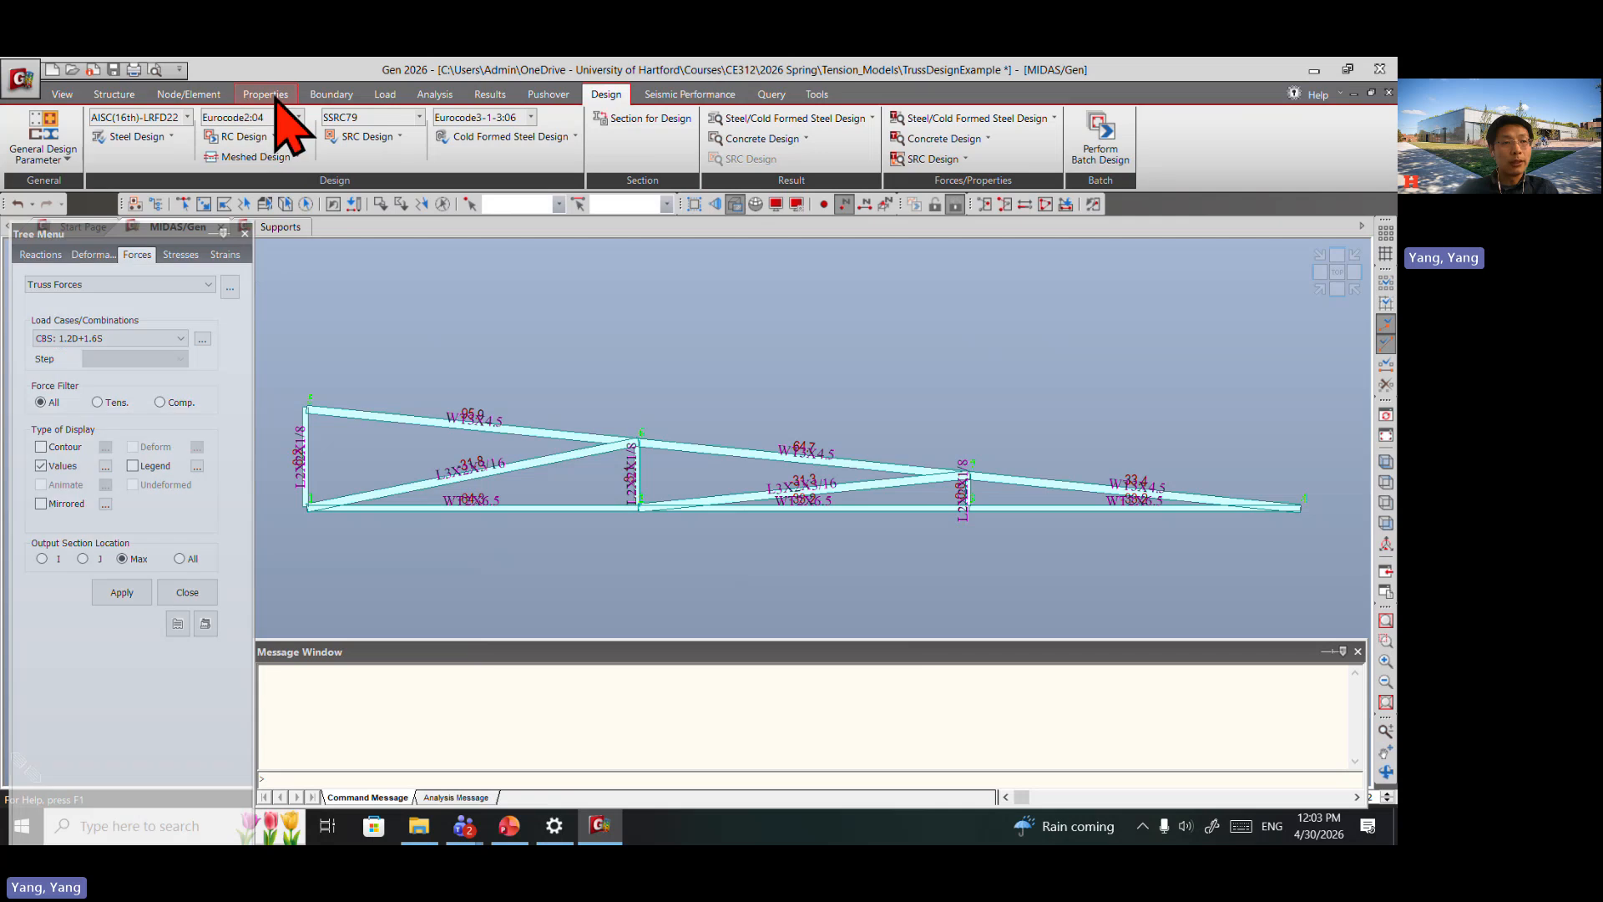
left_click(480, 96)
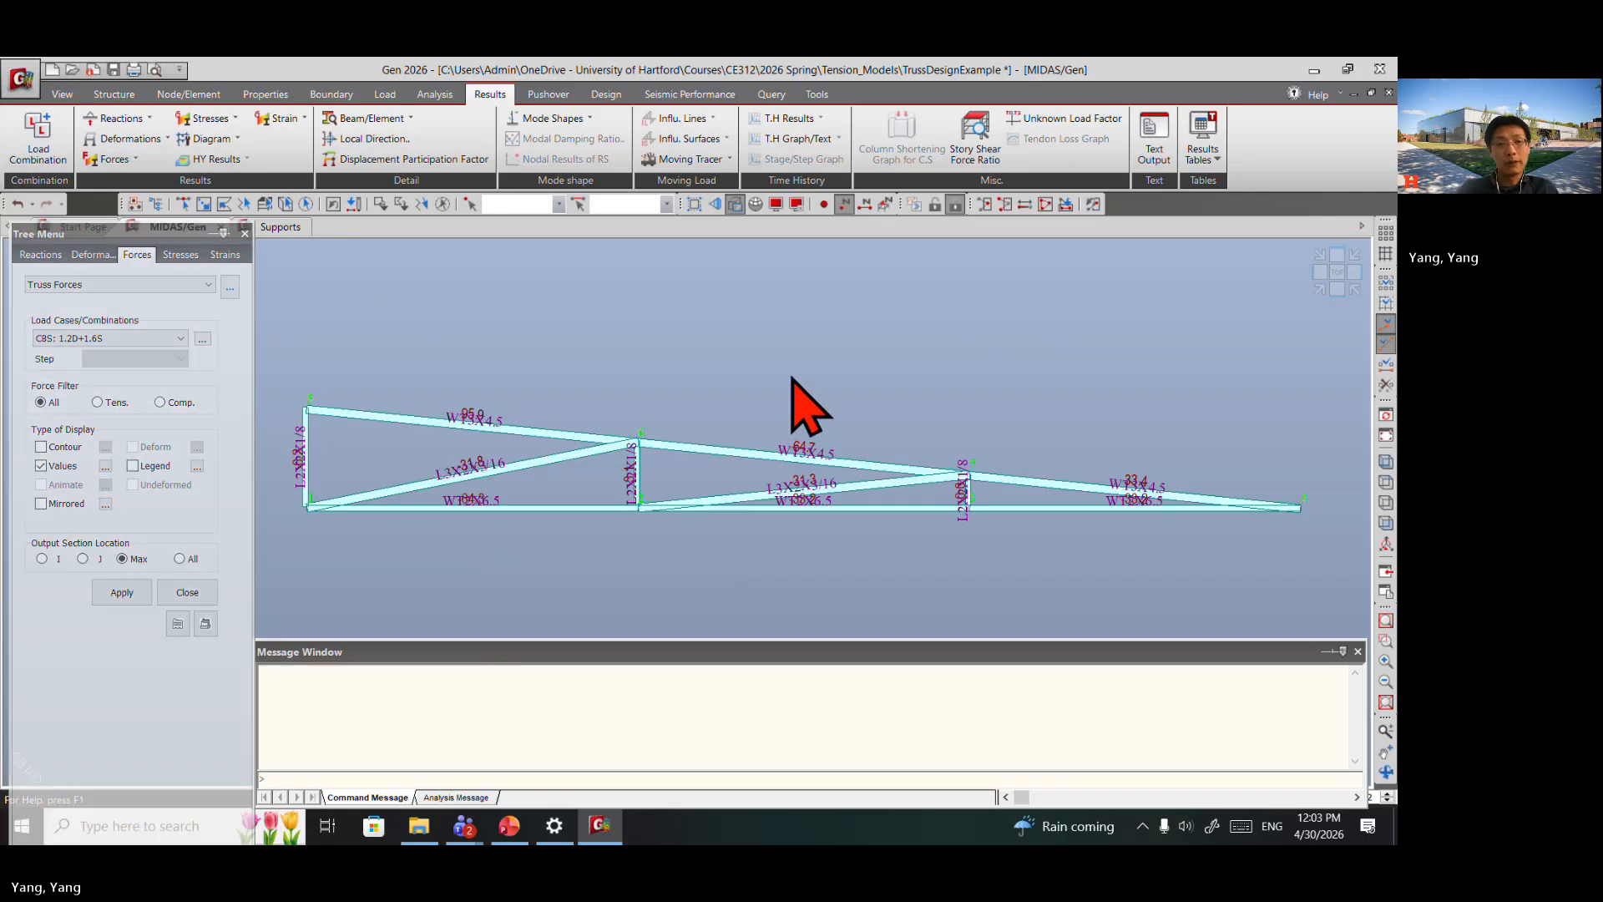
left_click(776, 205)
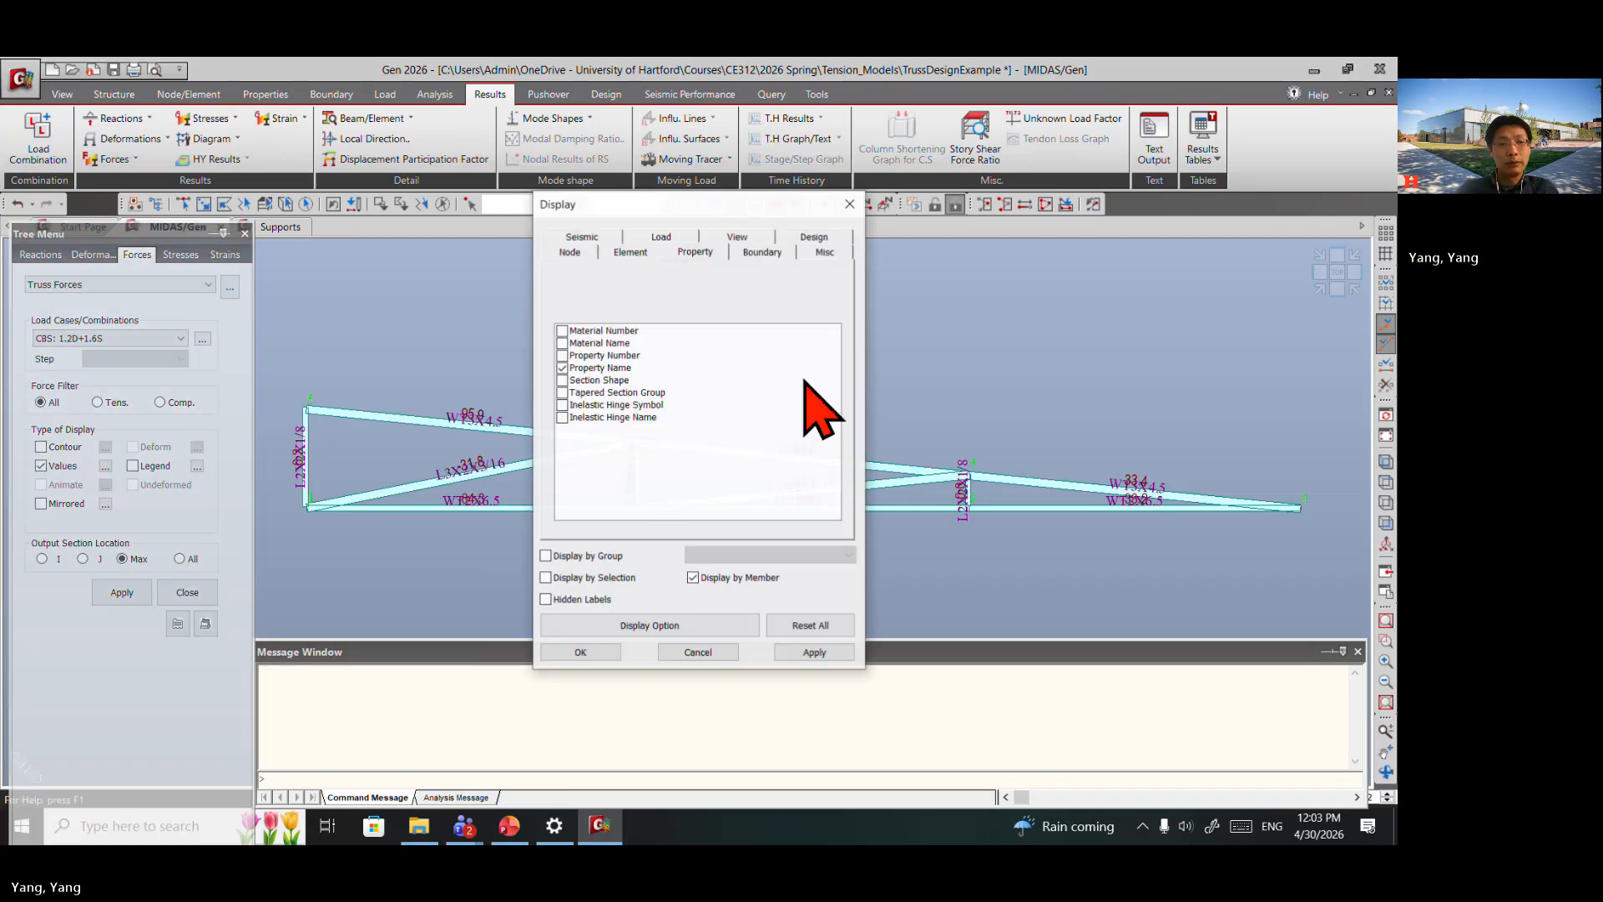
left_click(814, 253)
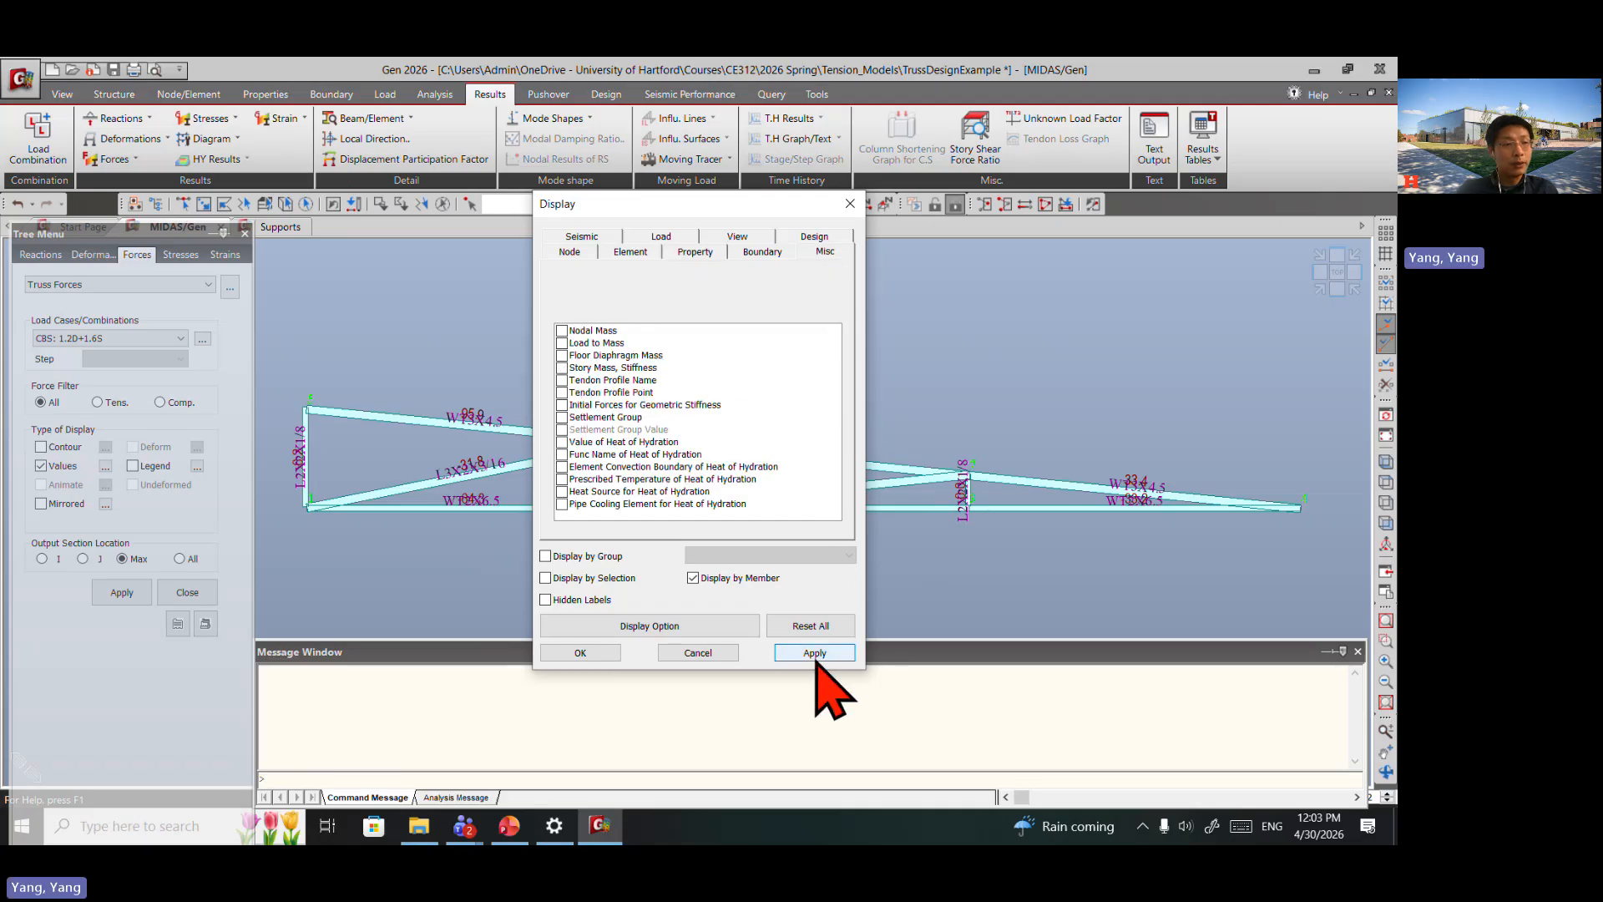
left_click(699, 654)
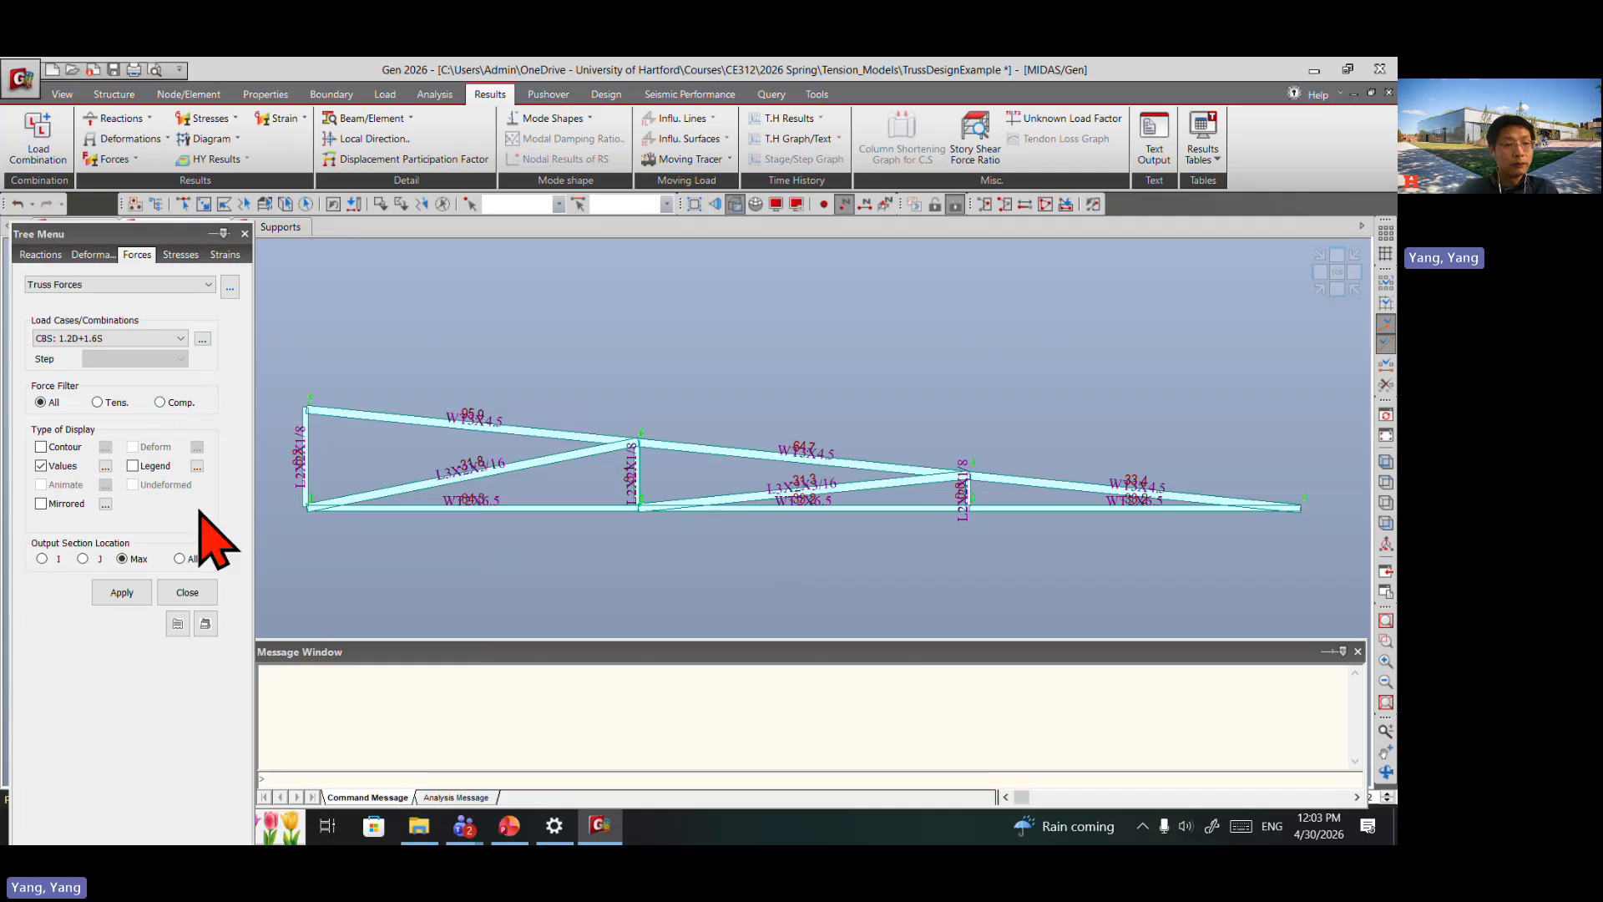
Step: Show the 1.2D+1.6S truss forces as a colour contour instead of numeric values, and close the force display settings
left_click(50, 466)
left_click(41, 447)
left_click(122, 592)
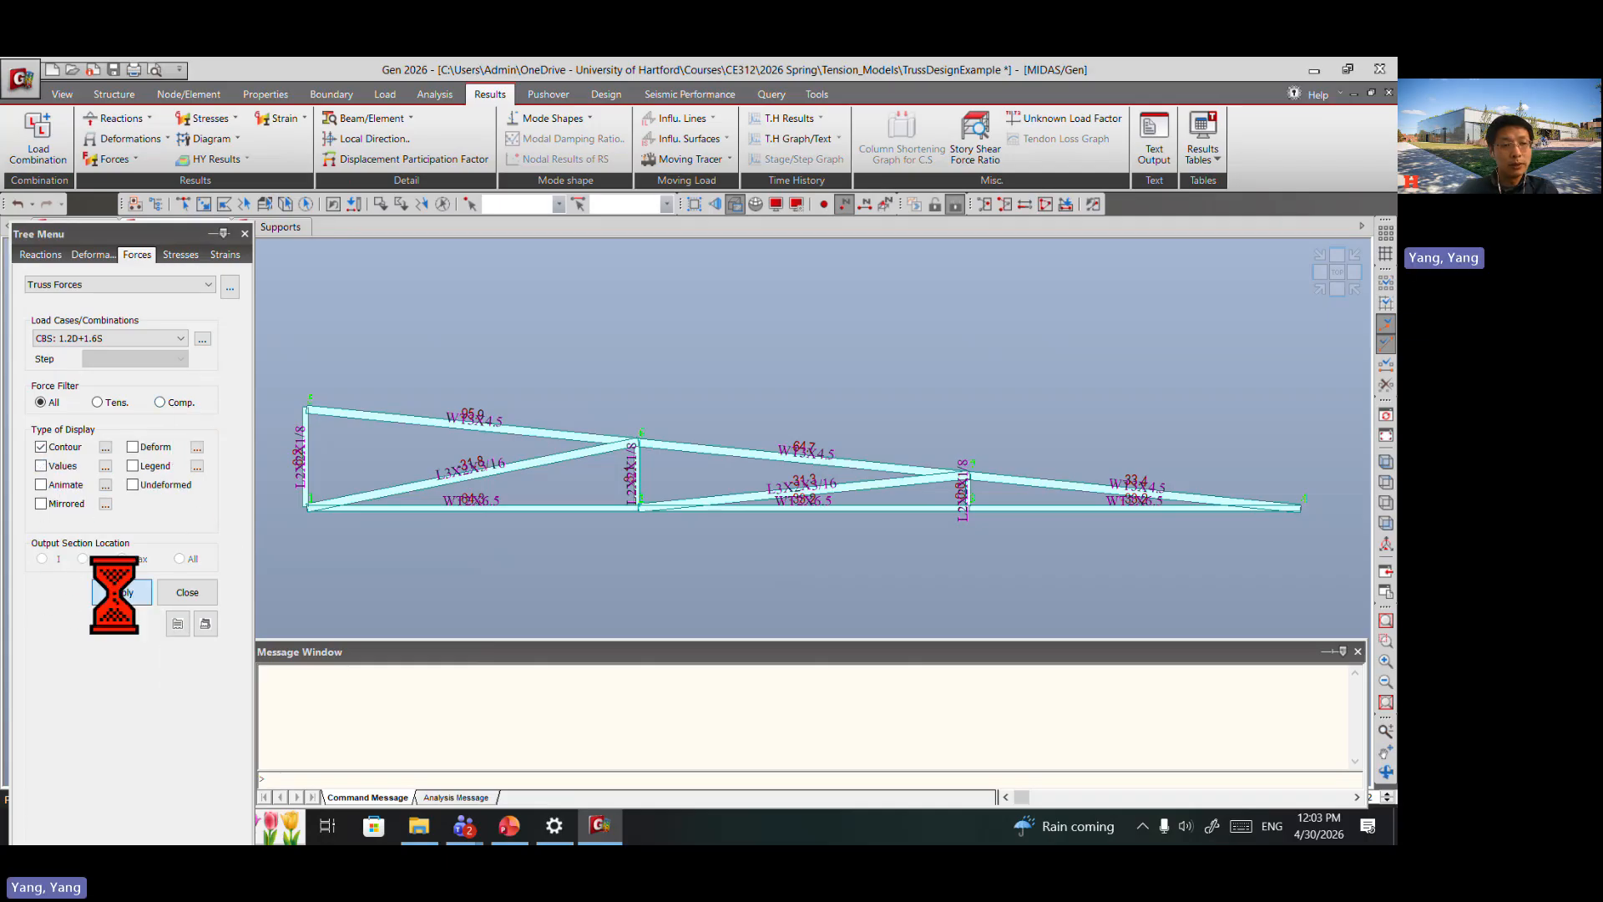
left_click(186, 593)
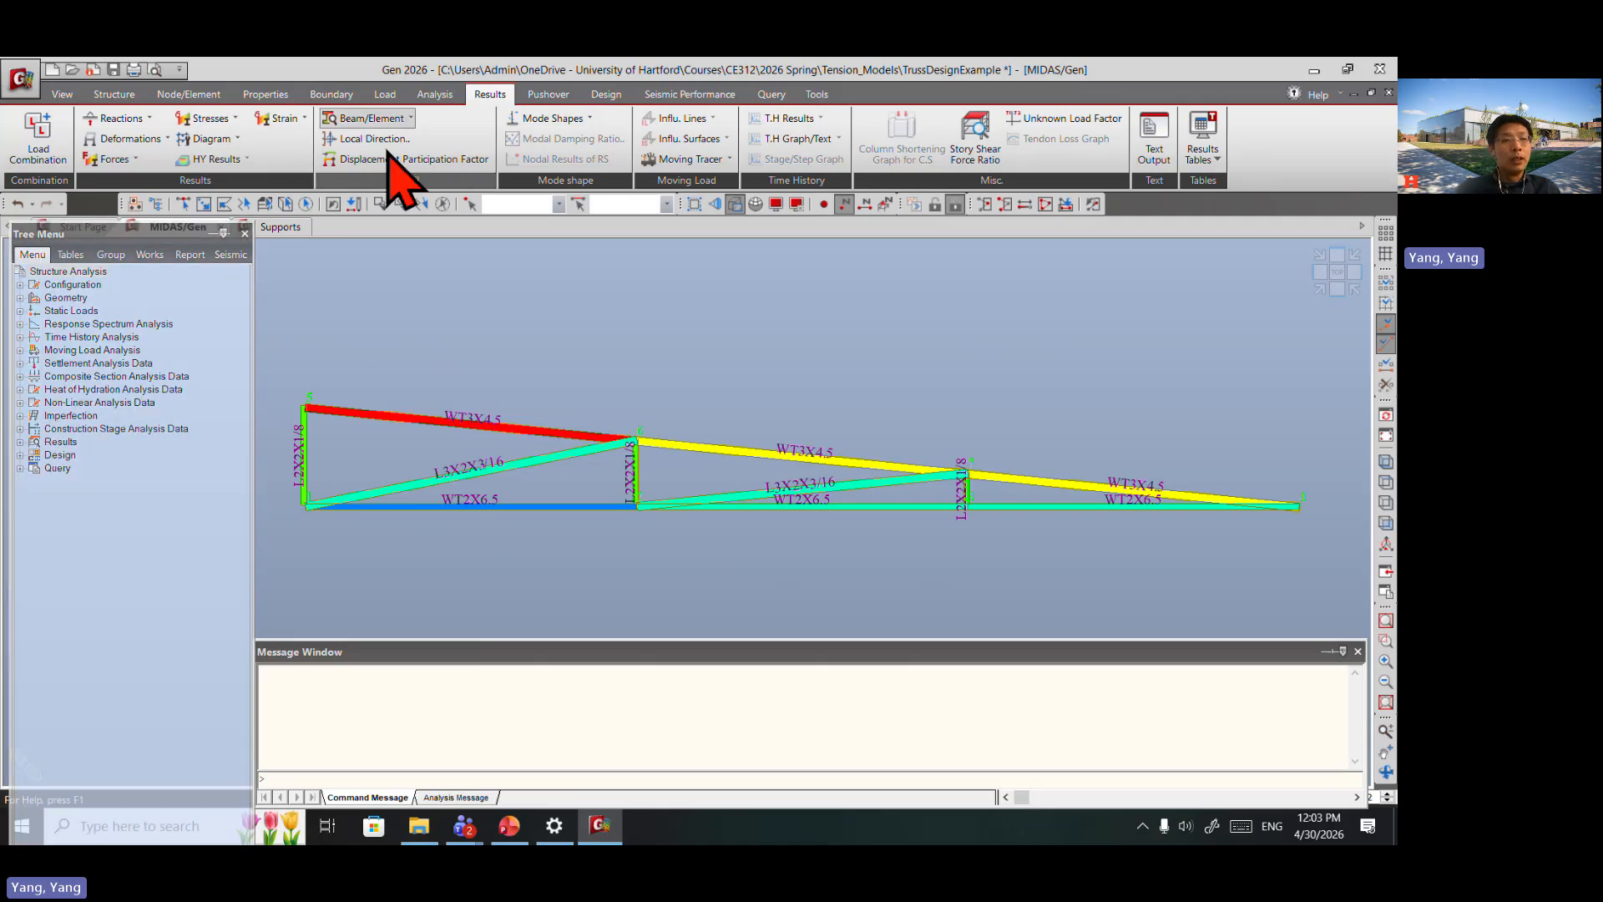
Step: Run the steel code check for the truss members and move the results aside
left_click(607, 95)
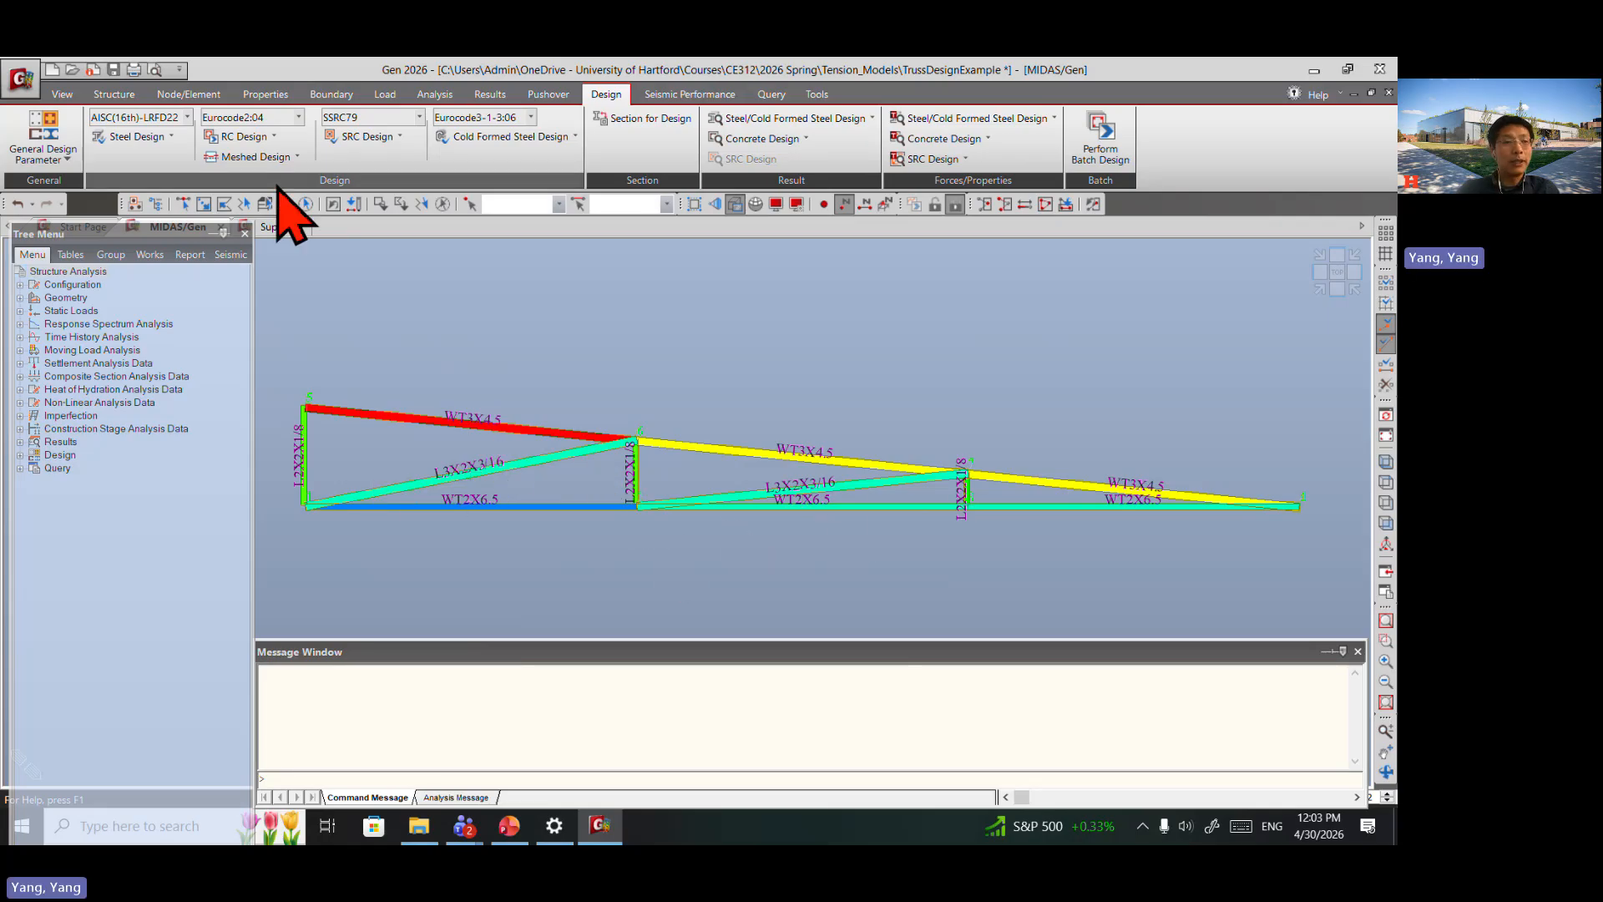
left_click(134, 140)
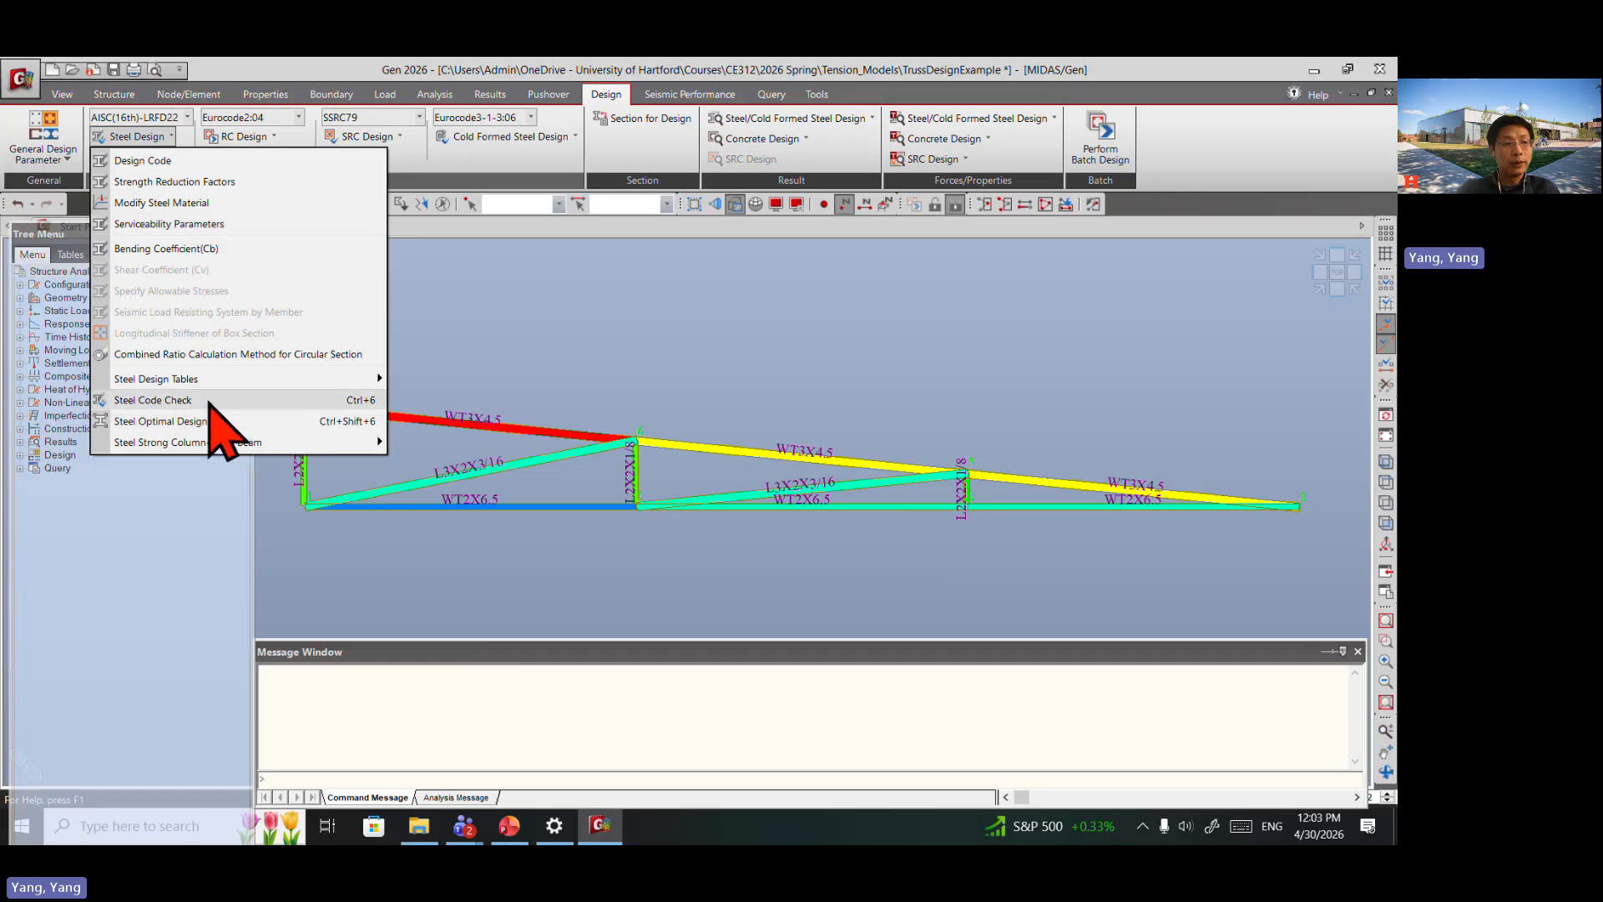
left_click(219, 405)
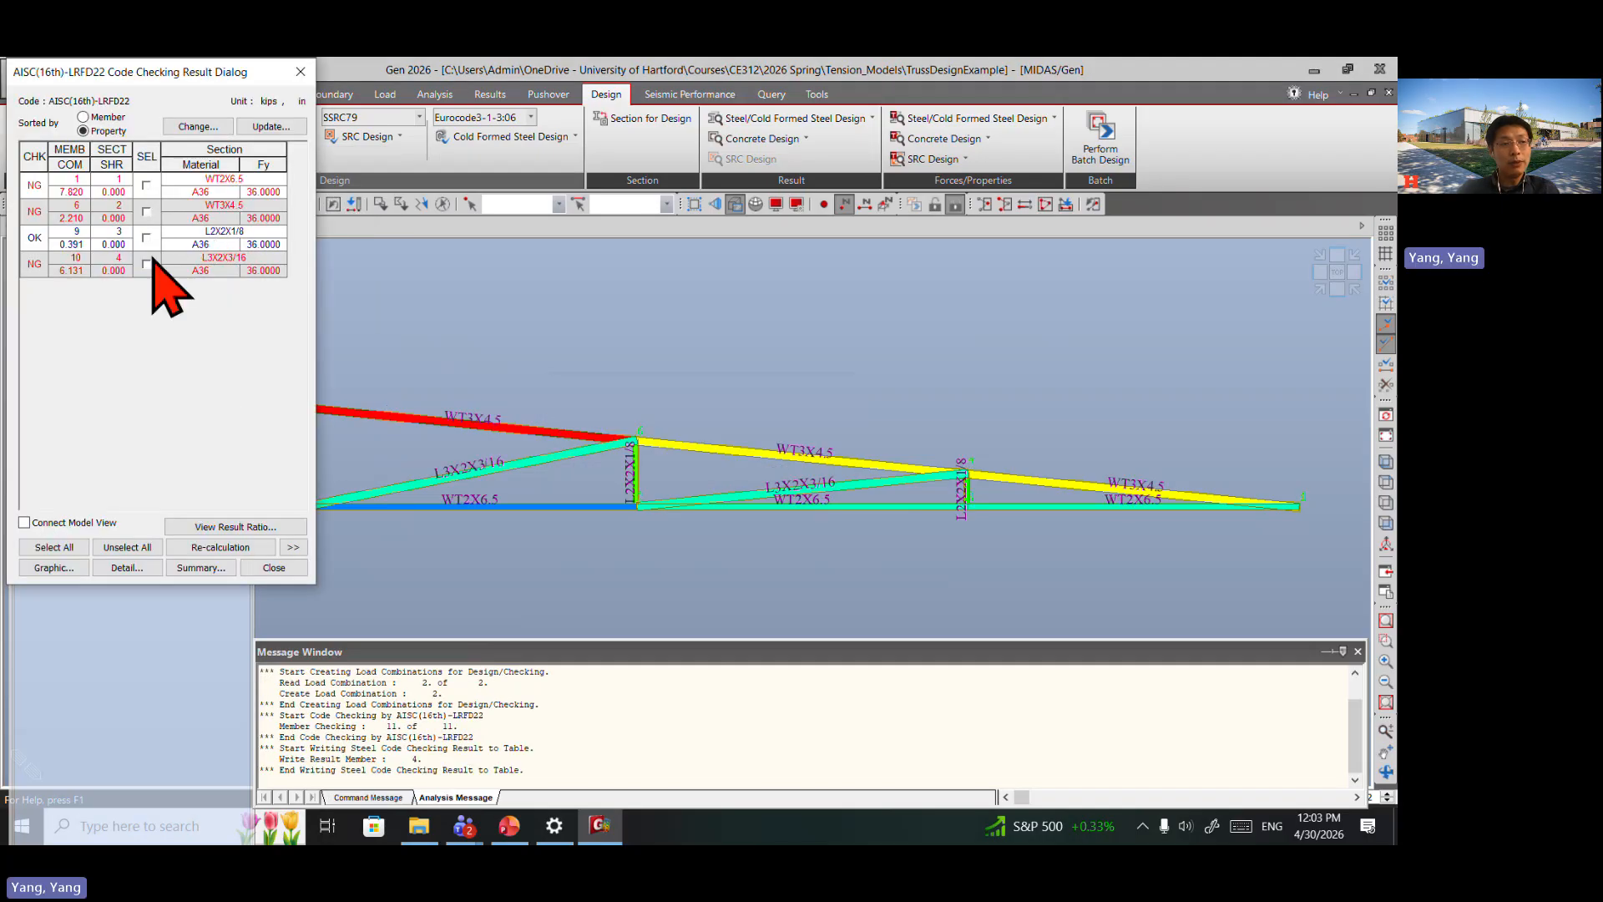
left_click_drag(136, 72, 181, 116)
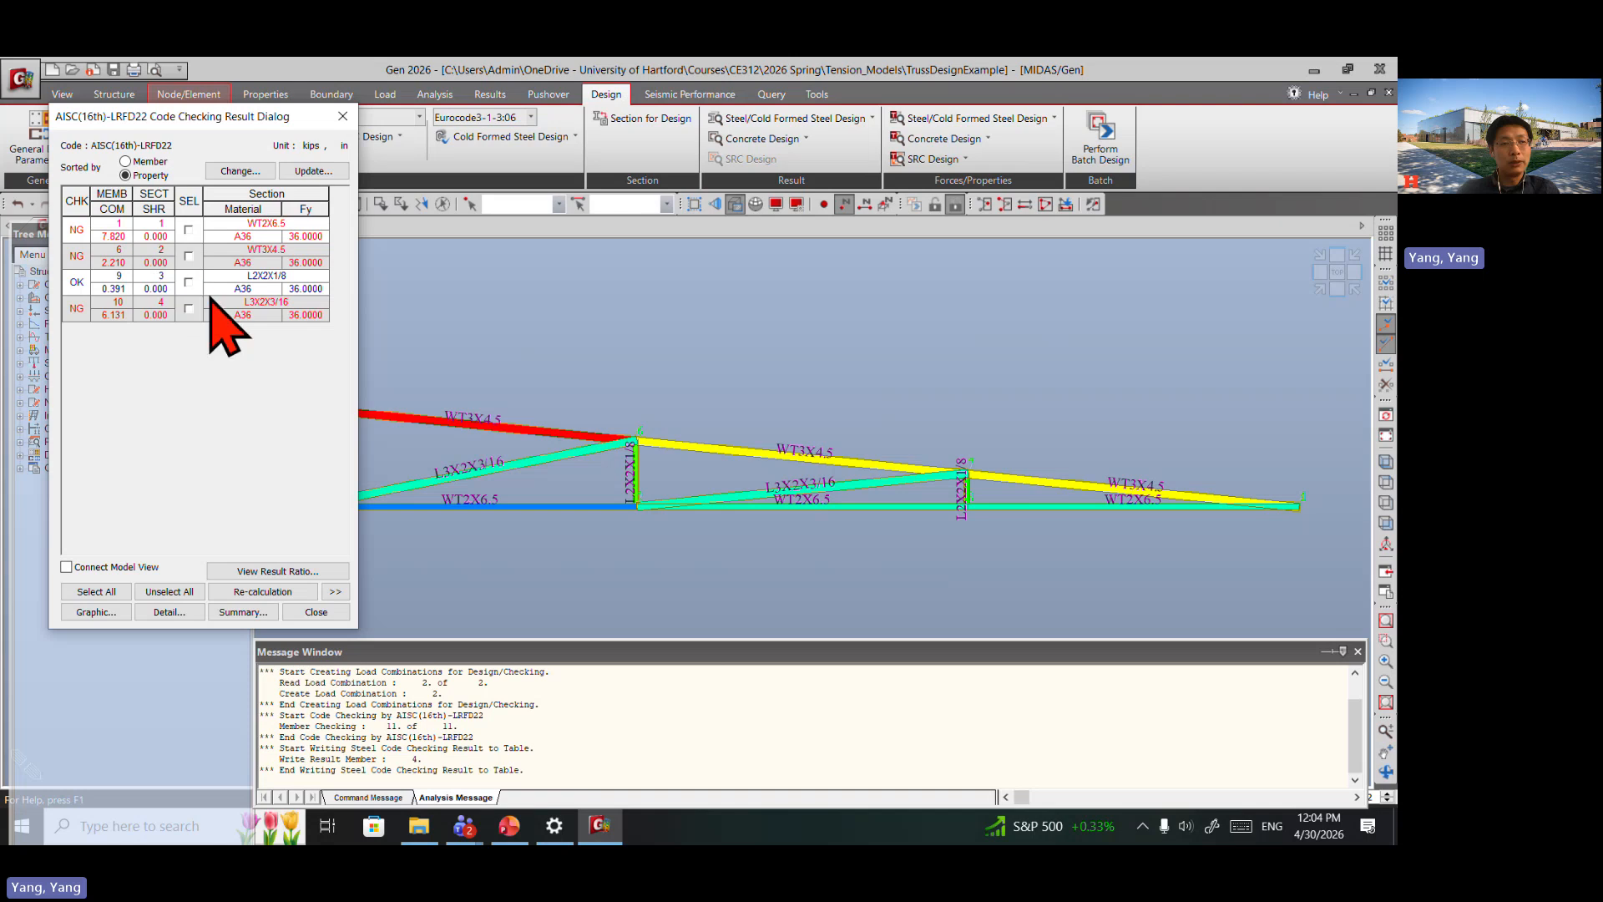
Step: Search for satisfactory T-sections for the WT2X6.5 property and change it to WT5X11 in the code check
left_click(189, 229)
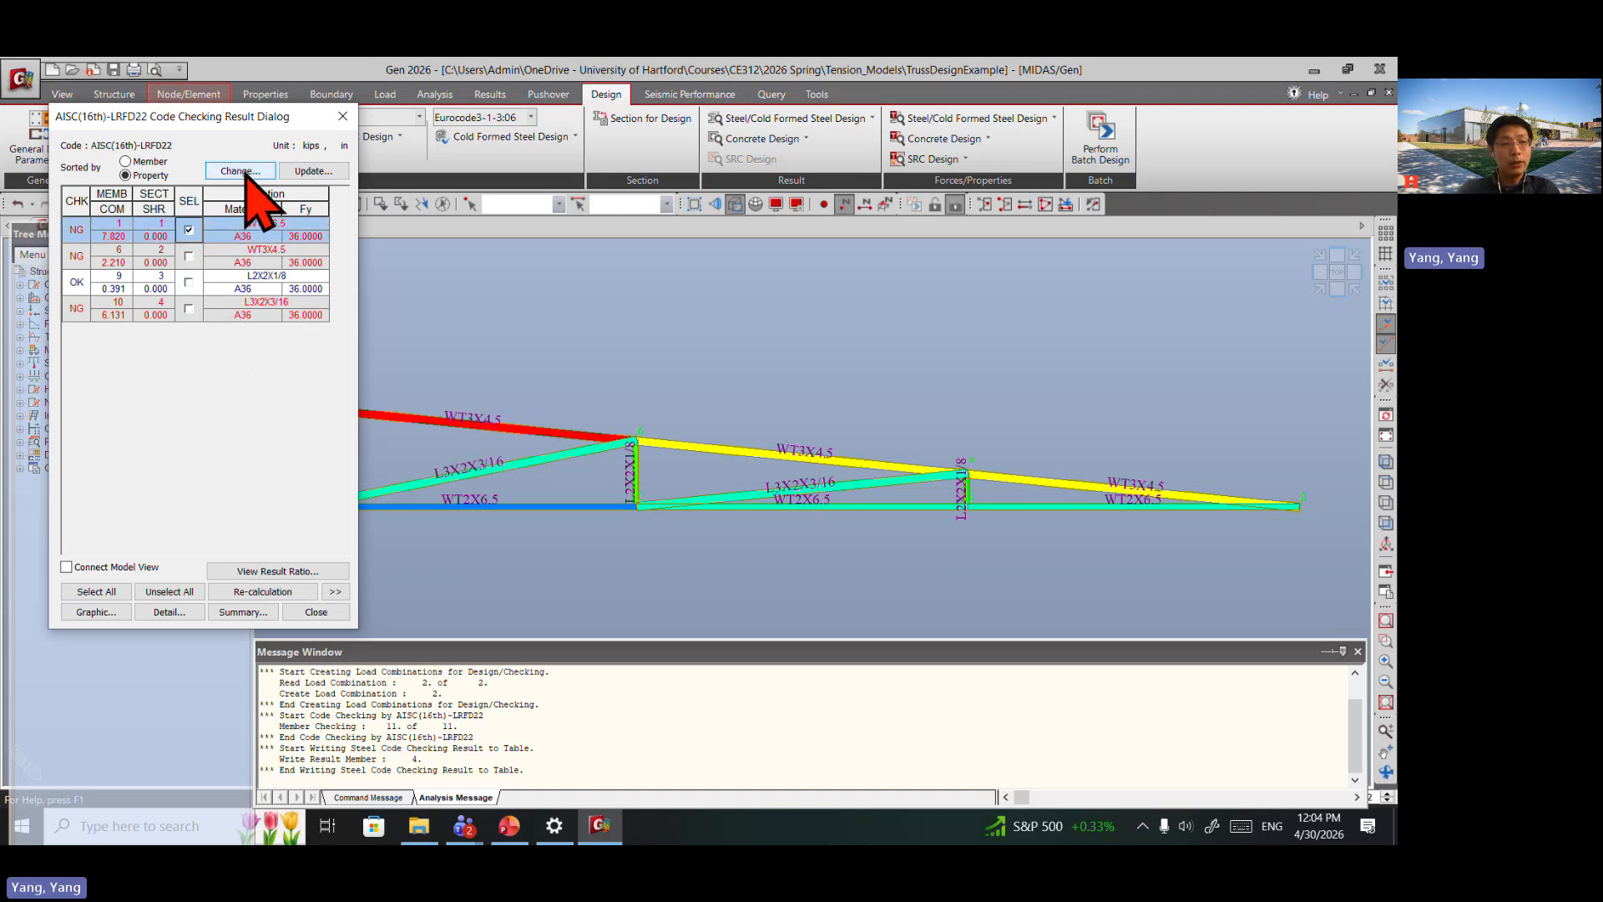
double_click(305, 236)
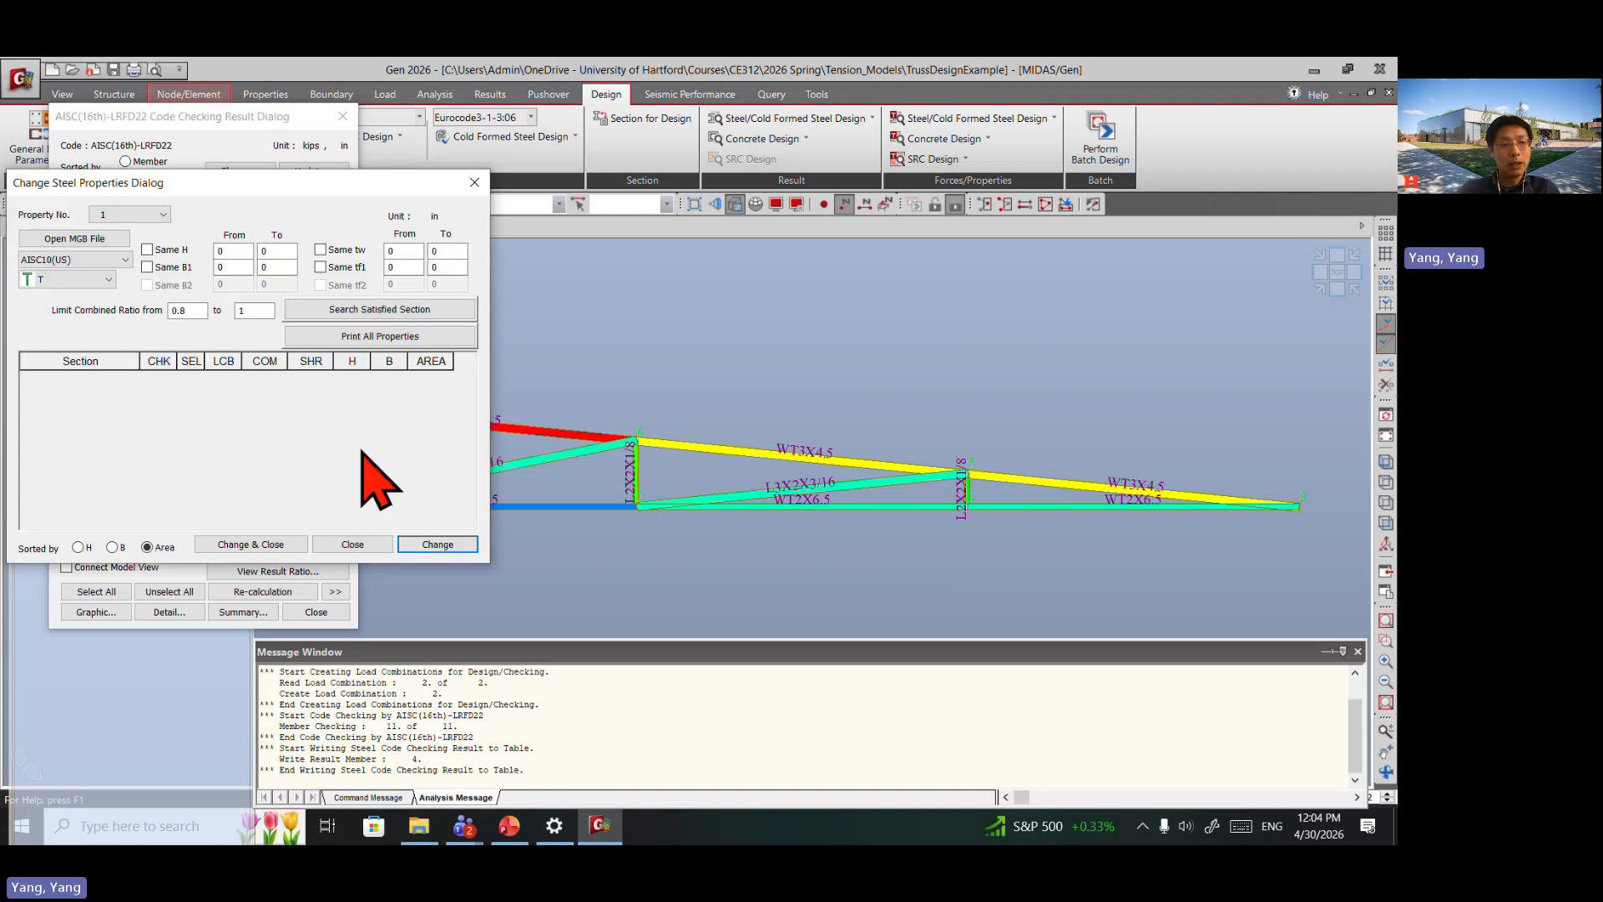
left_click(367, 310)
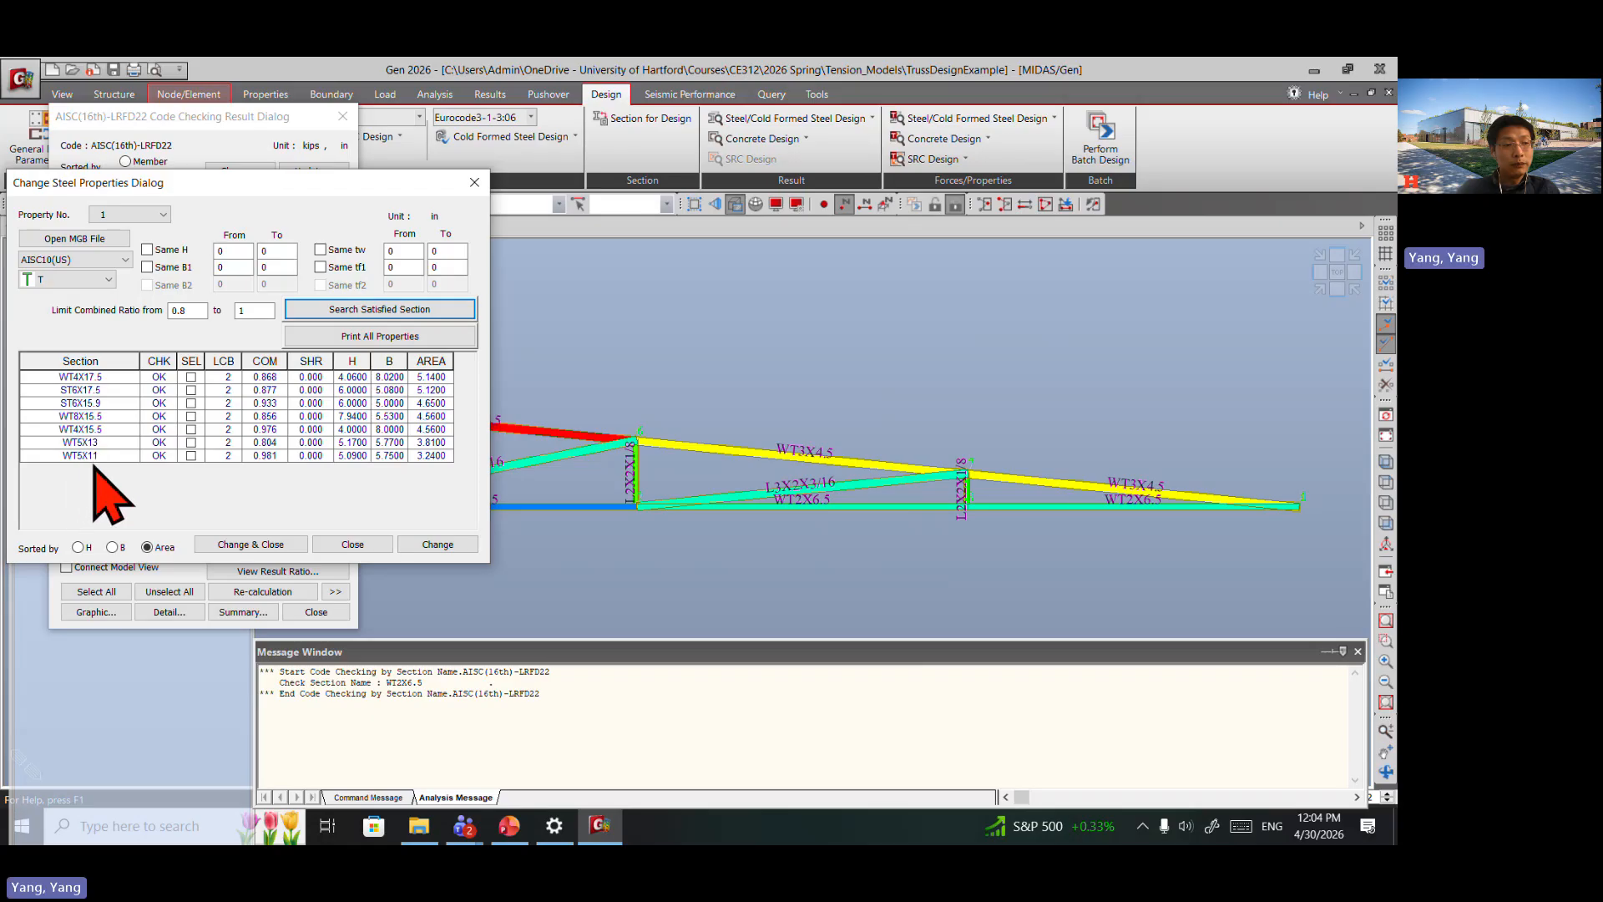
left_click(190, 456)
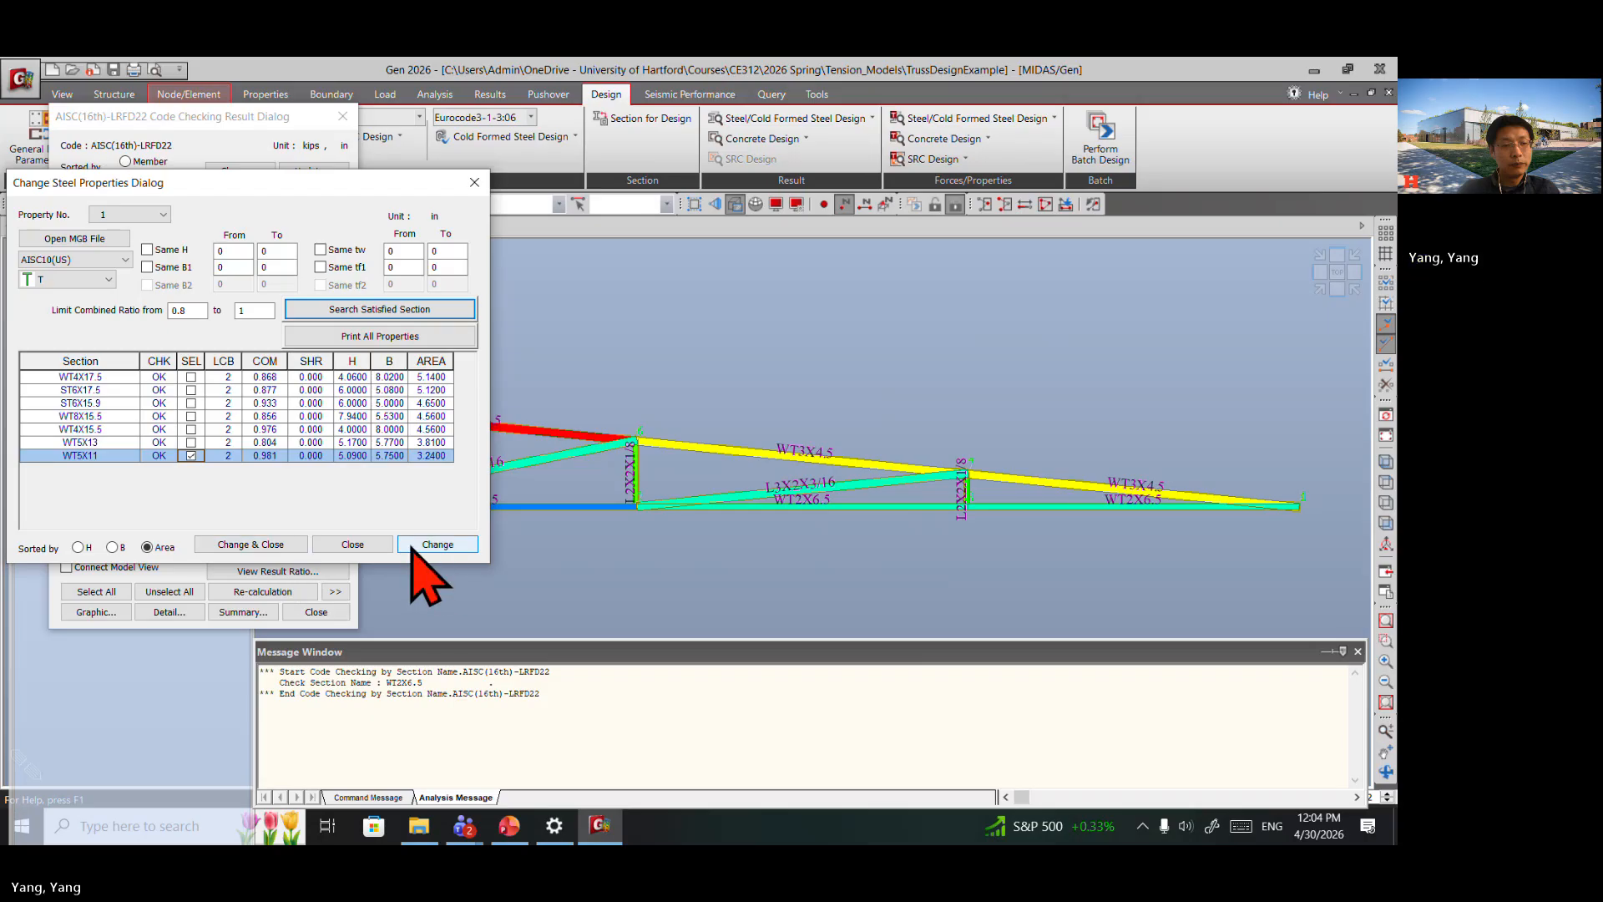
left_click(437, 544)
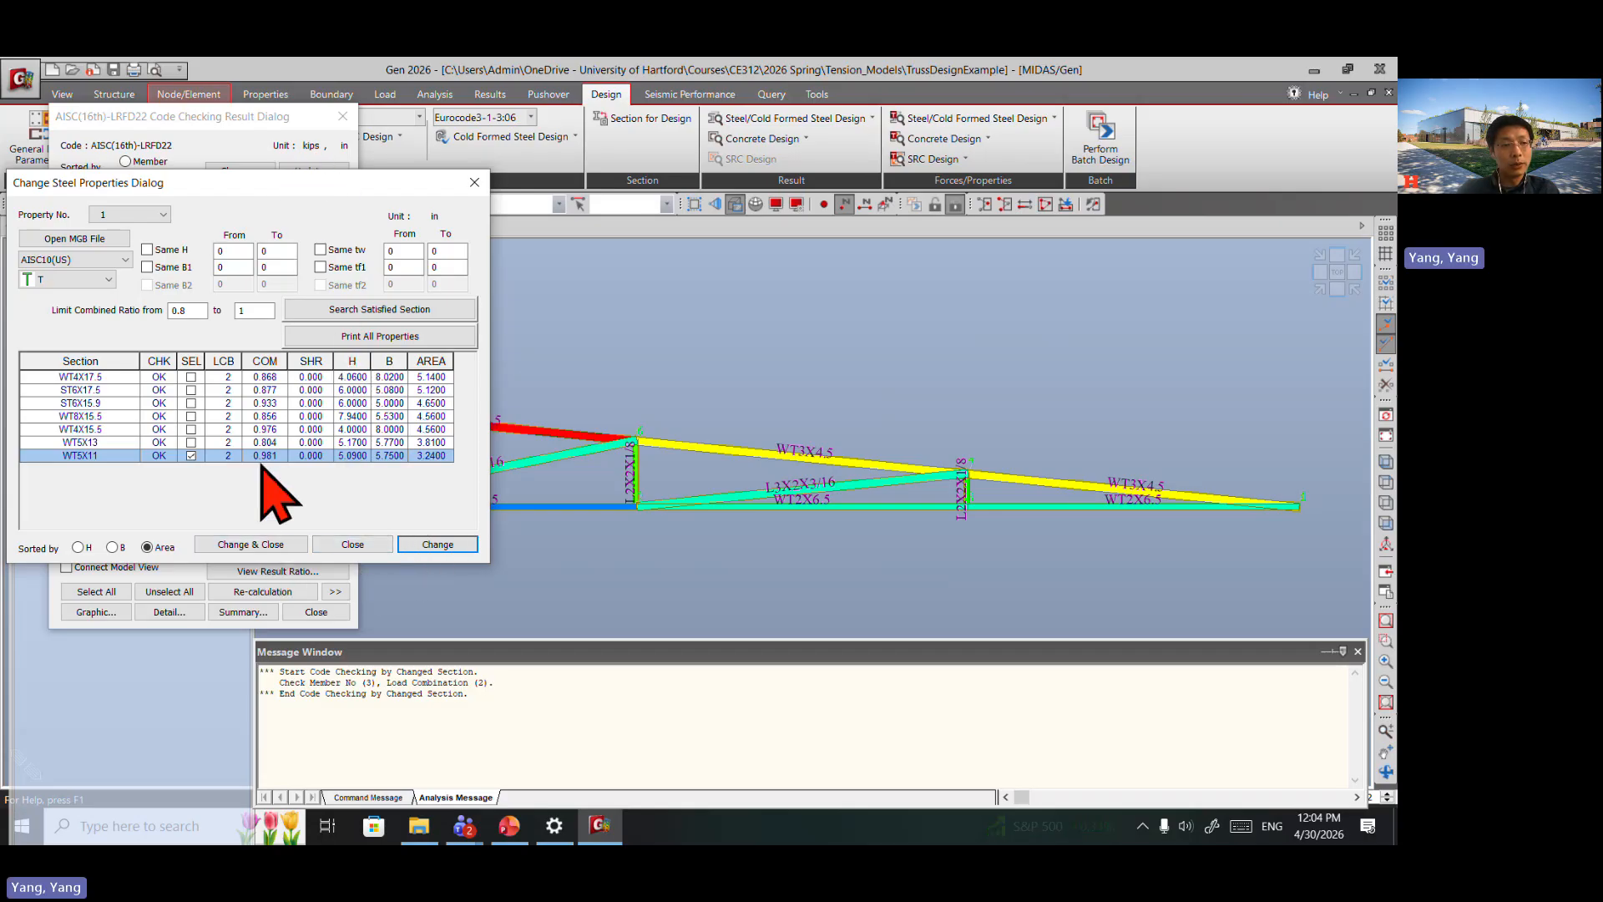
left_click(334, 543)
Step: Compare the section properties before and after the change, and close the comparison without updating the model
left_click(320, 172)
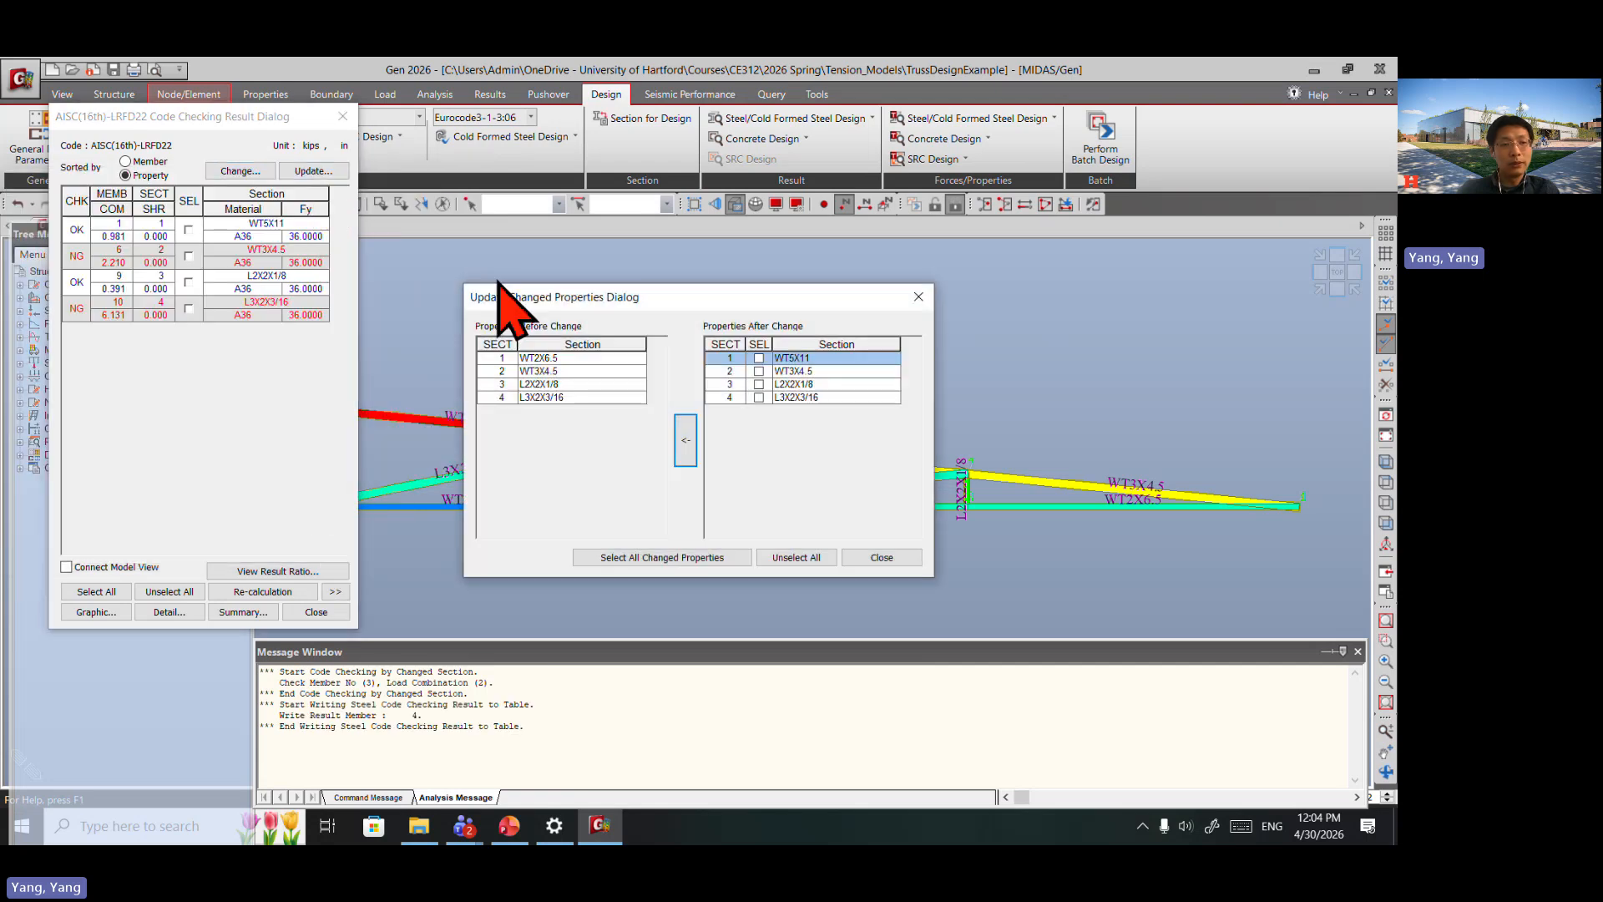
left_click(759, 359)
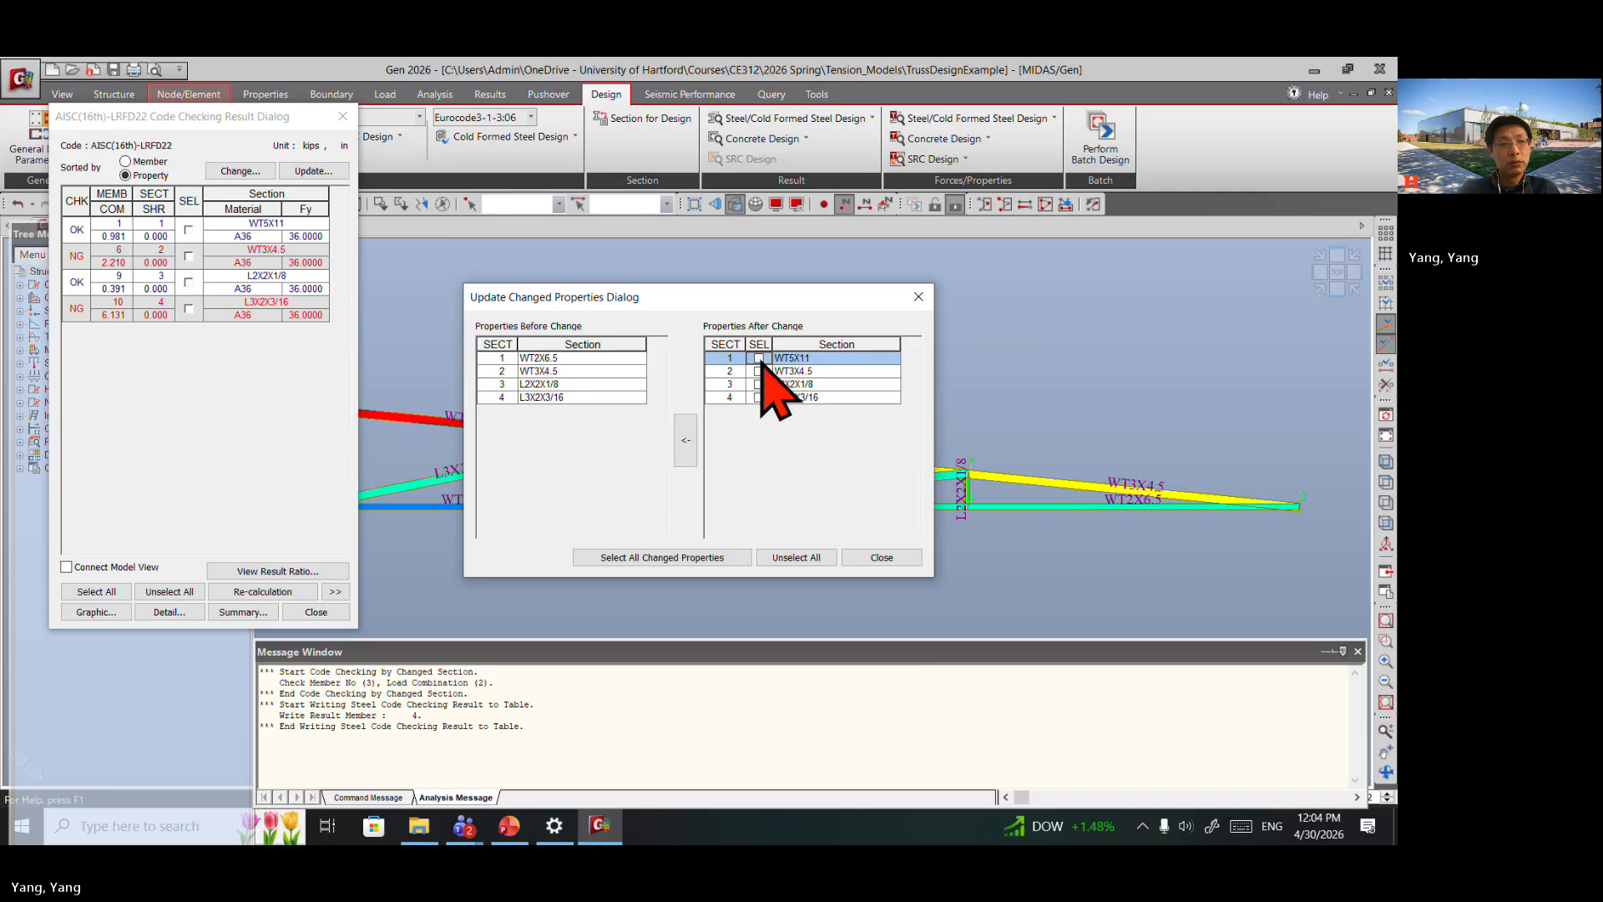
left_click(883, 559)
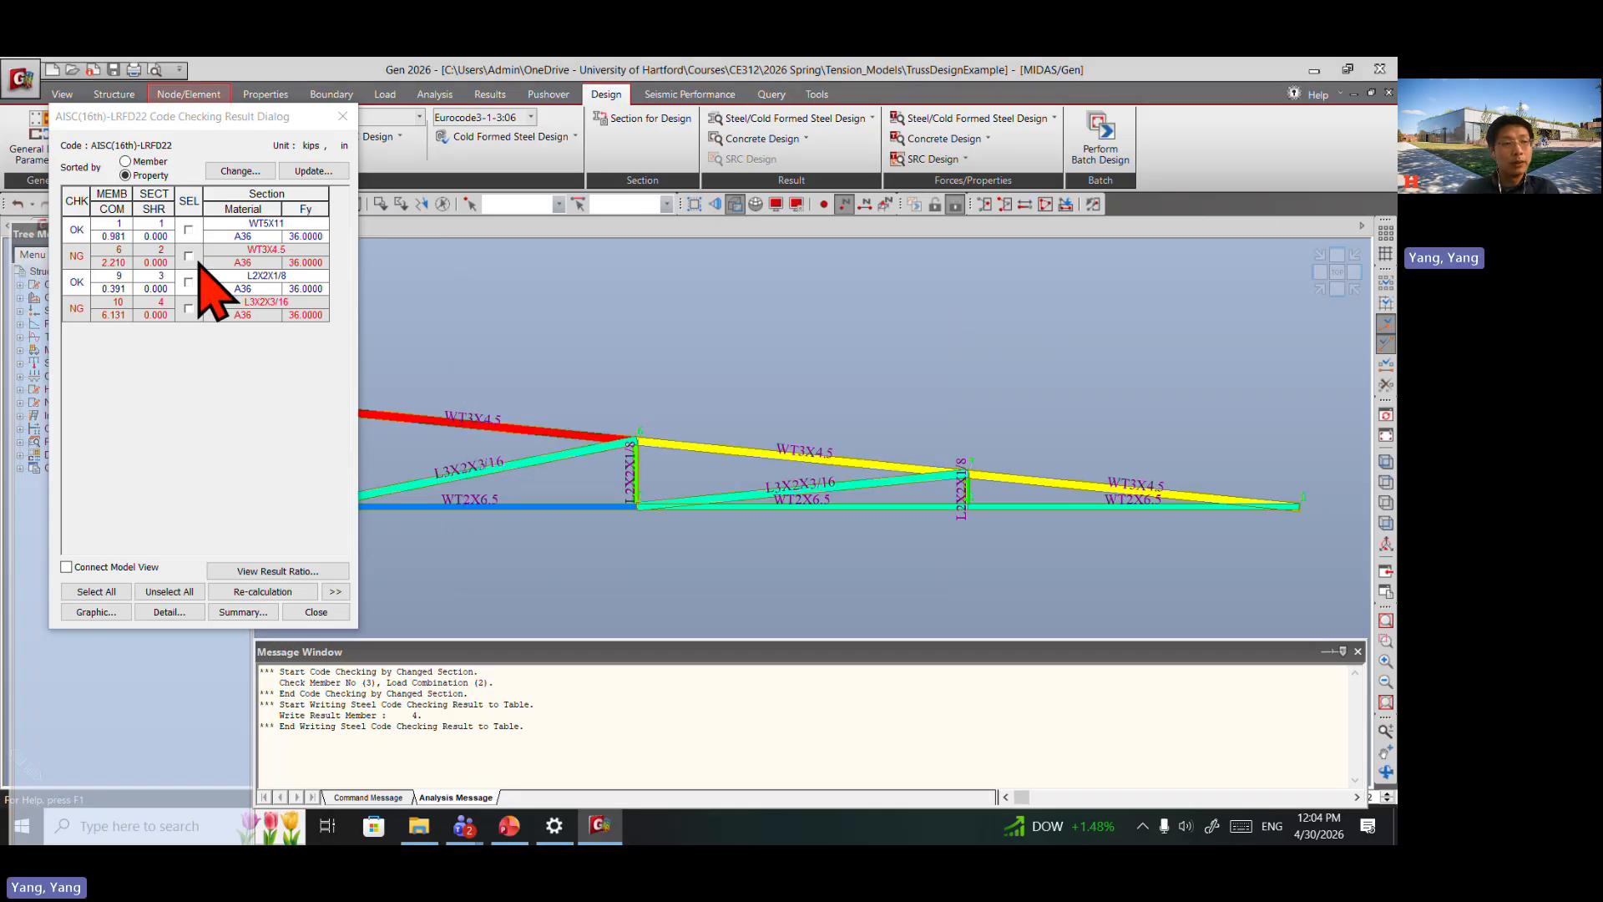
Step: Search for satisfactory T-sections for the WT3X4.5 property and change it to WT4X10.5 in the code check
left_click(194, 258)
left_click(239, 171)
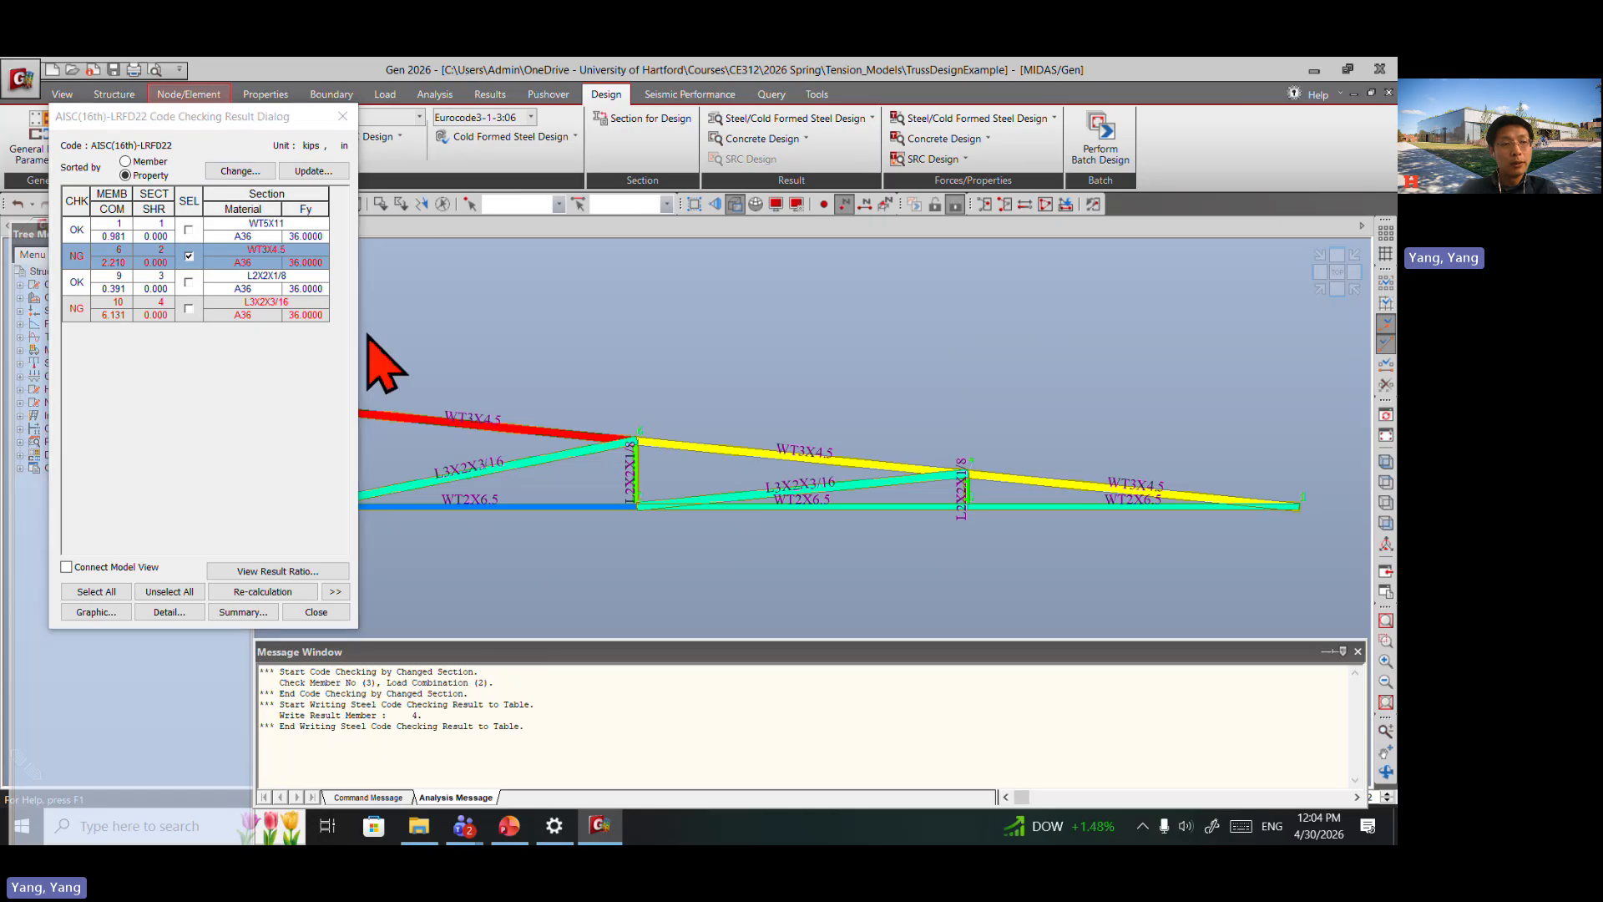
left_click(343, 314)
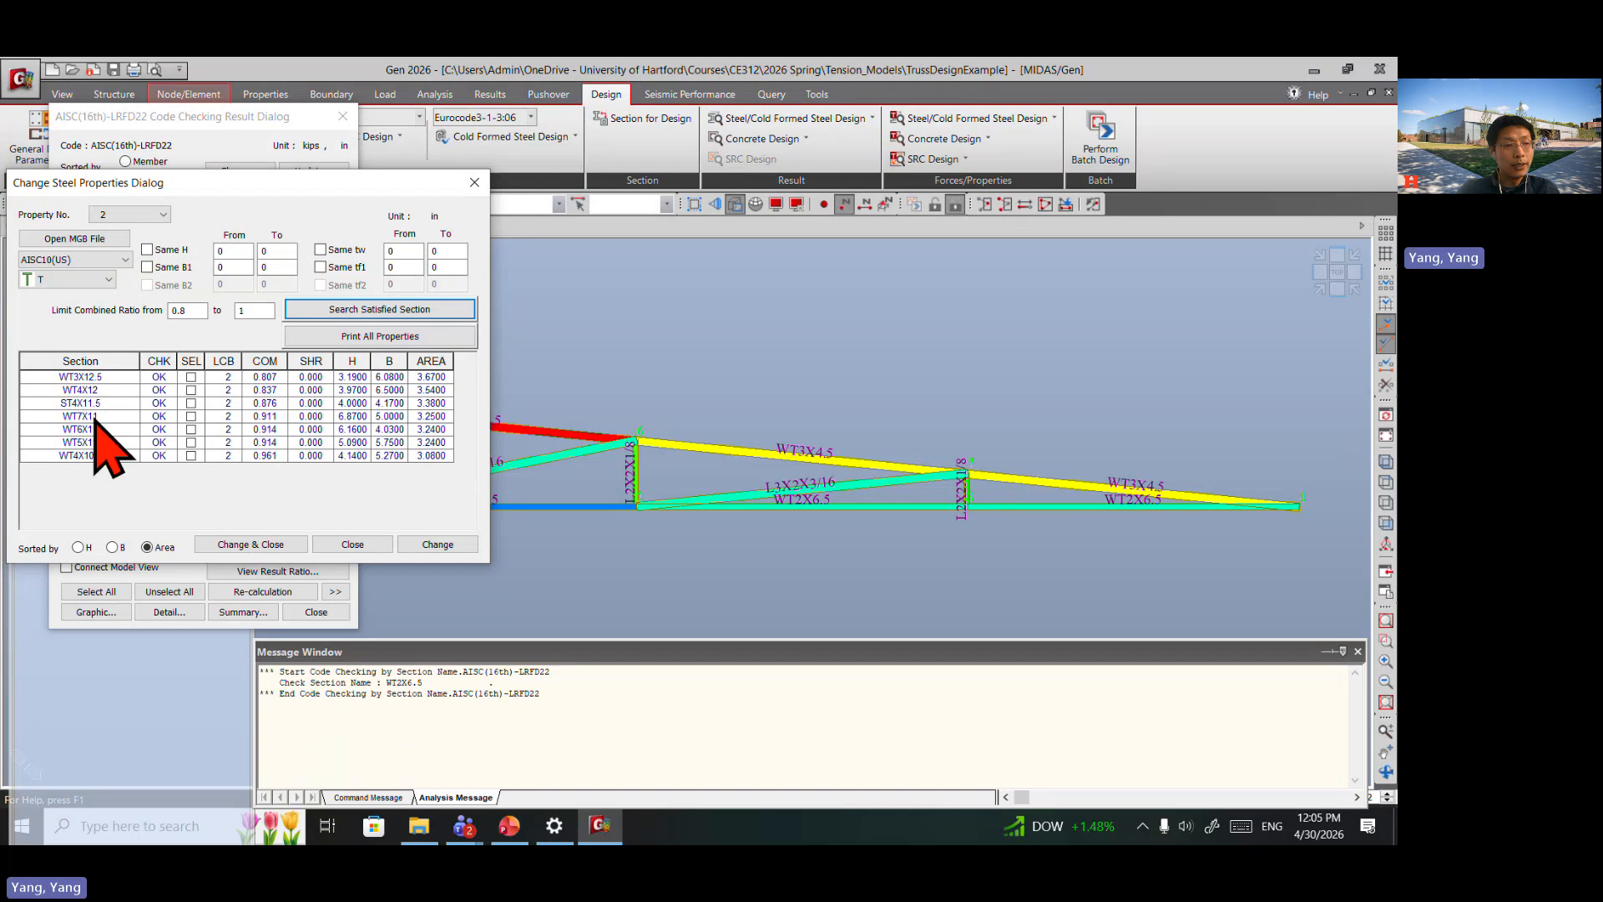
left_click(192, 456)
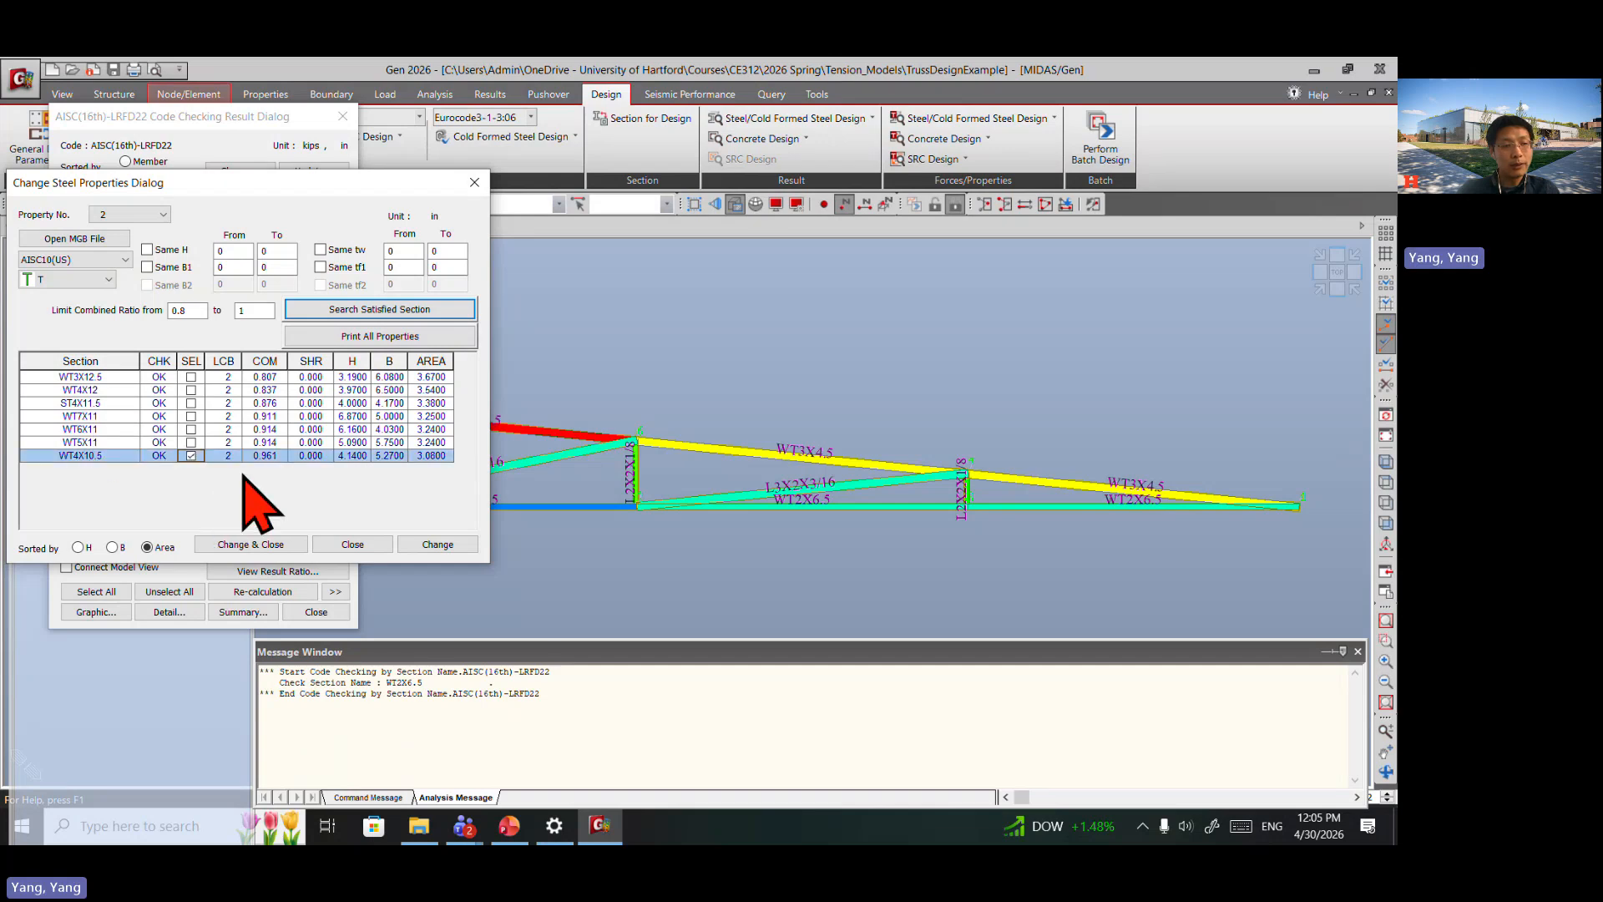
left_click(428, 544)
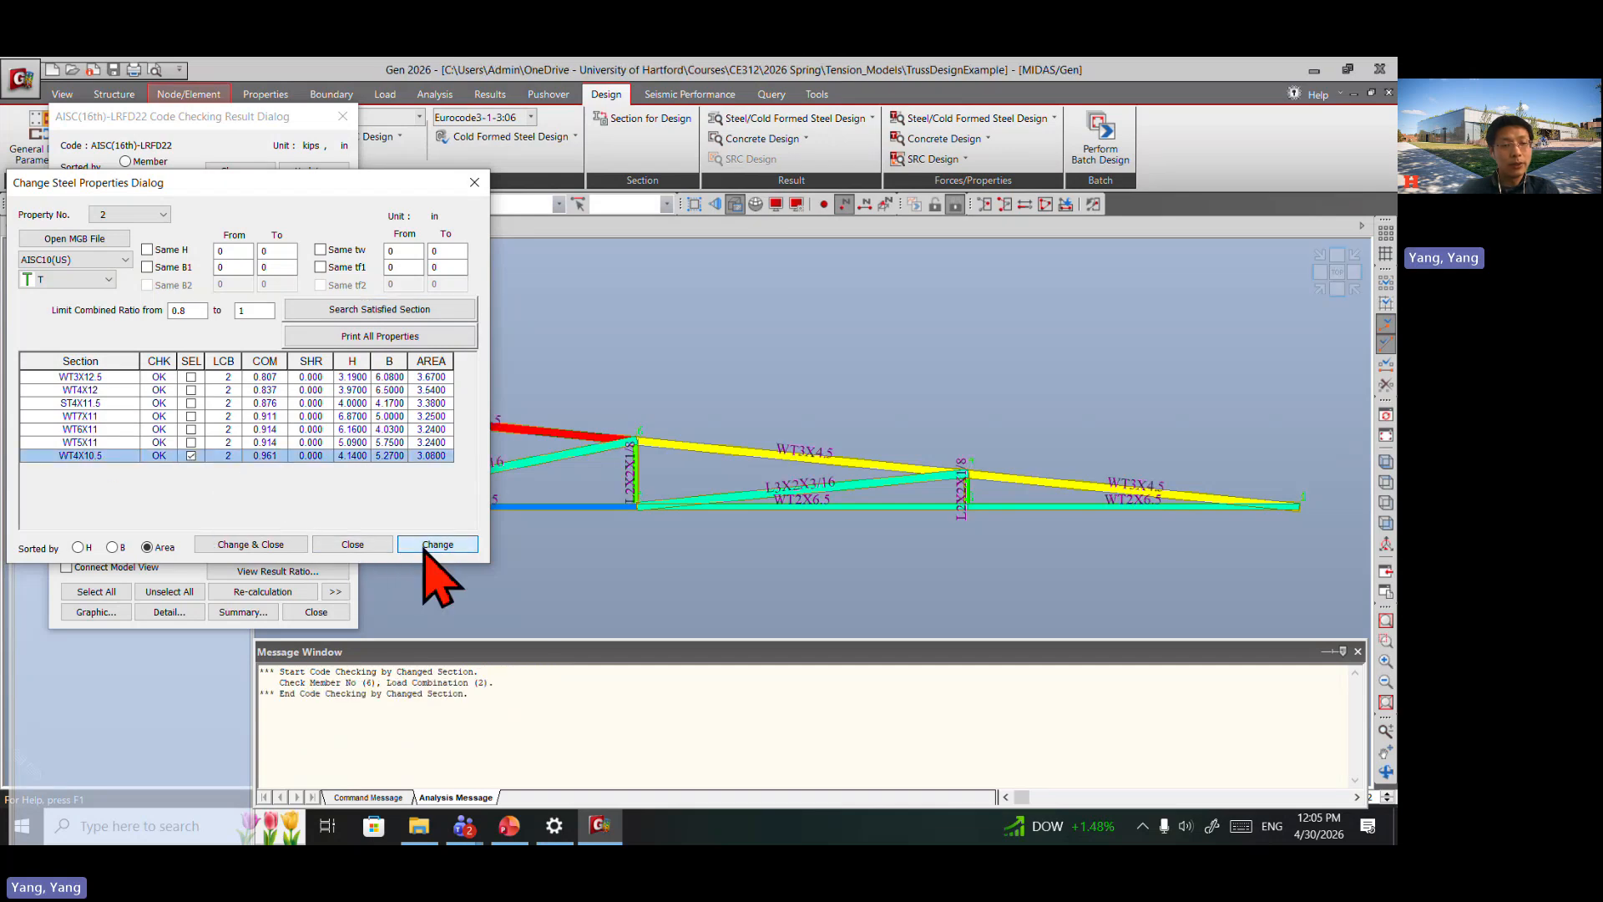
left_click(347, 544)
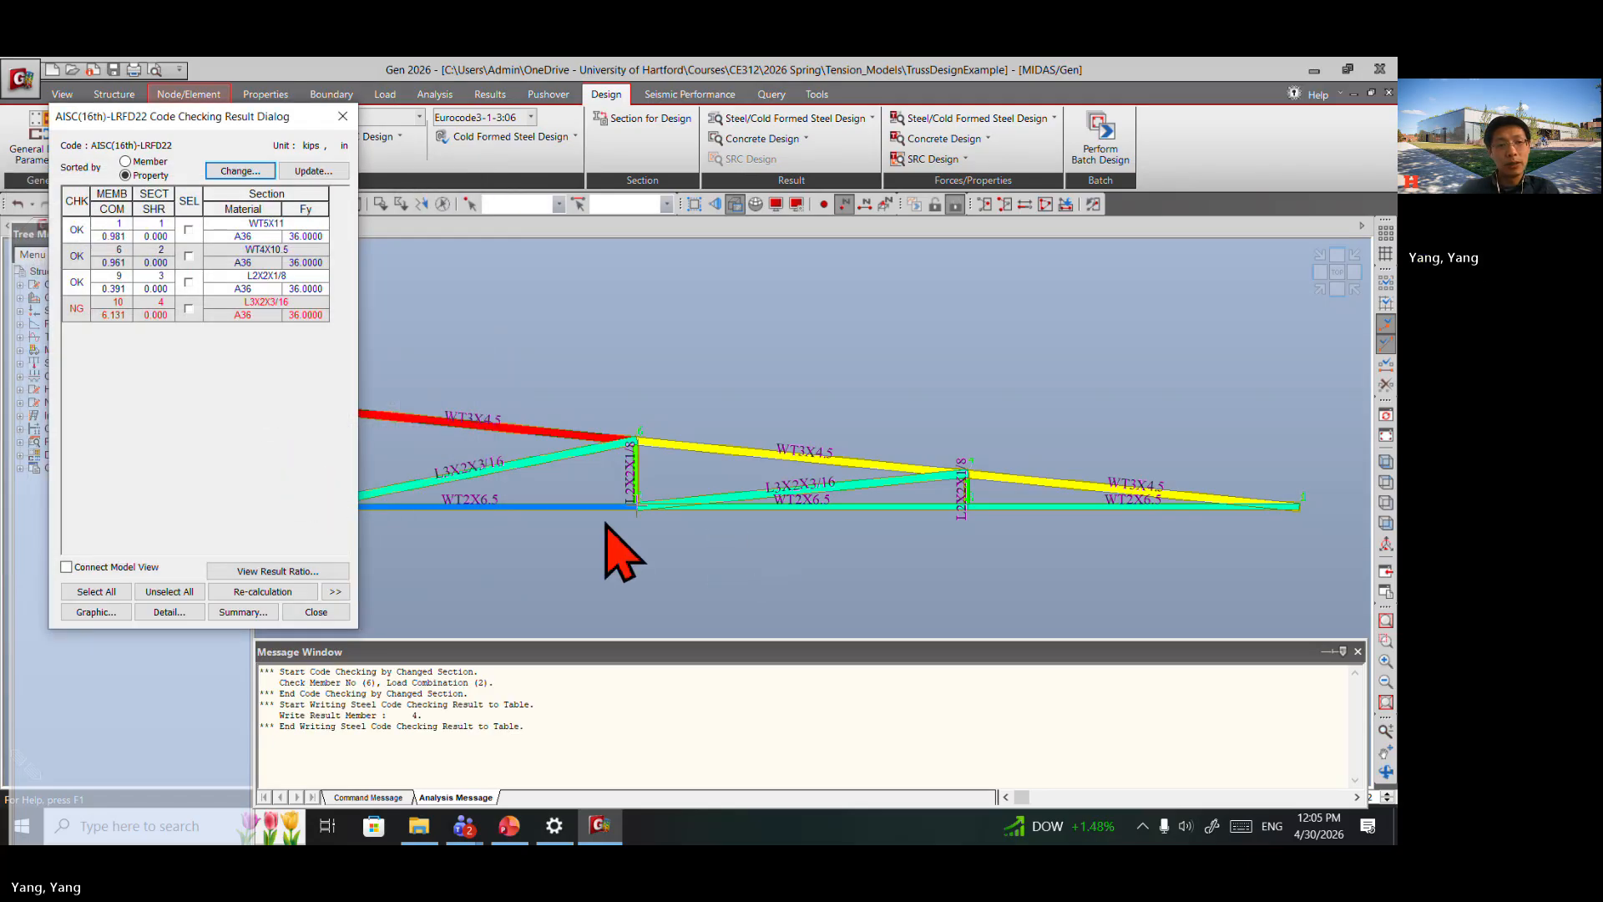
Step: Search for satisfactory L-sections for the L3X2X3/16 property and change it to L4X4X1/2 in the code check
left_click(189, 308)
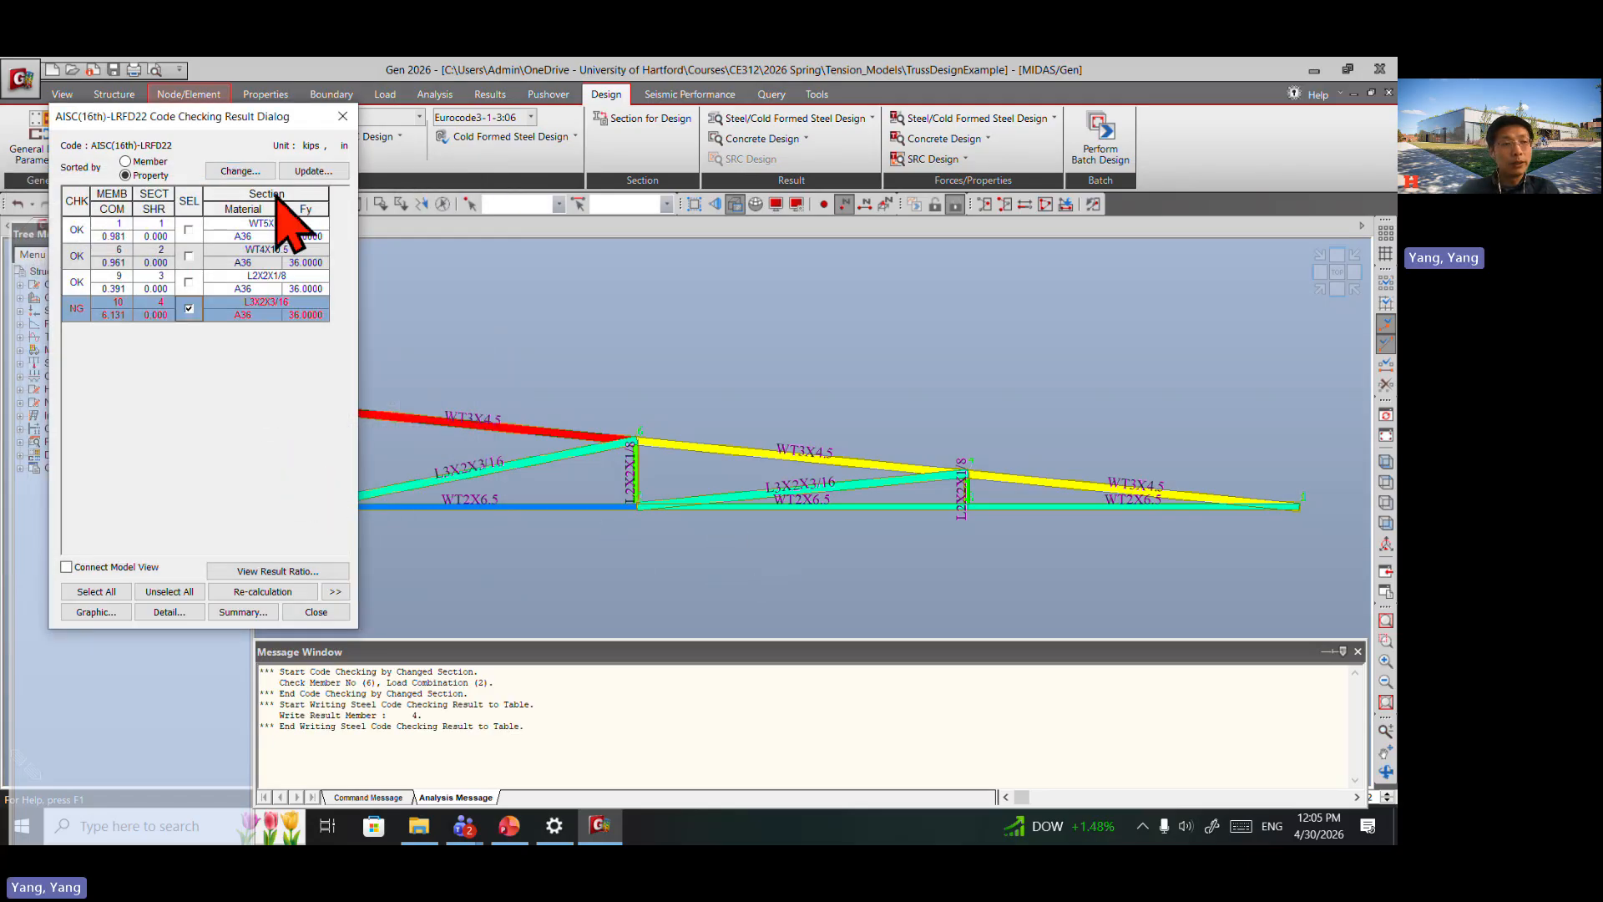
left_click(276, 172)
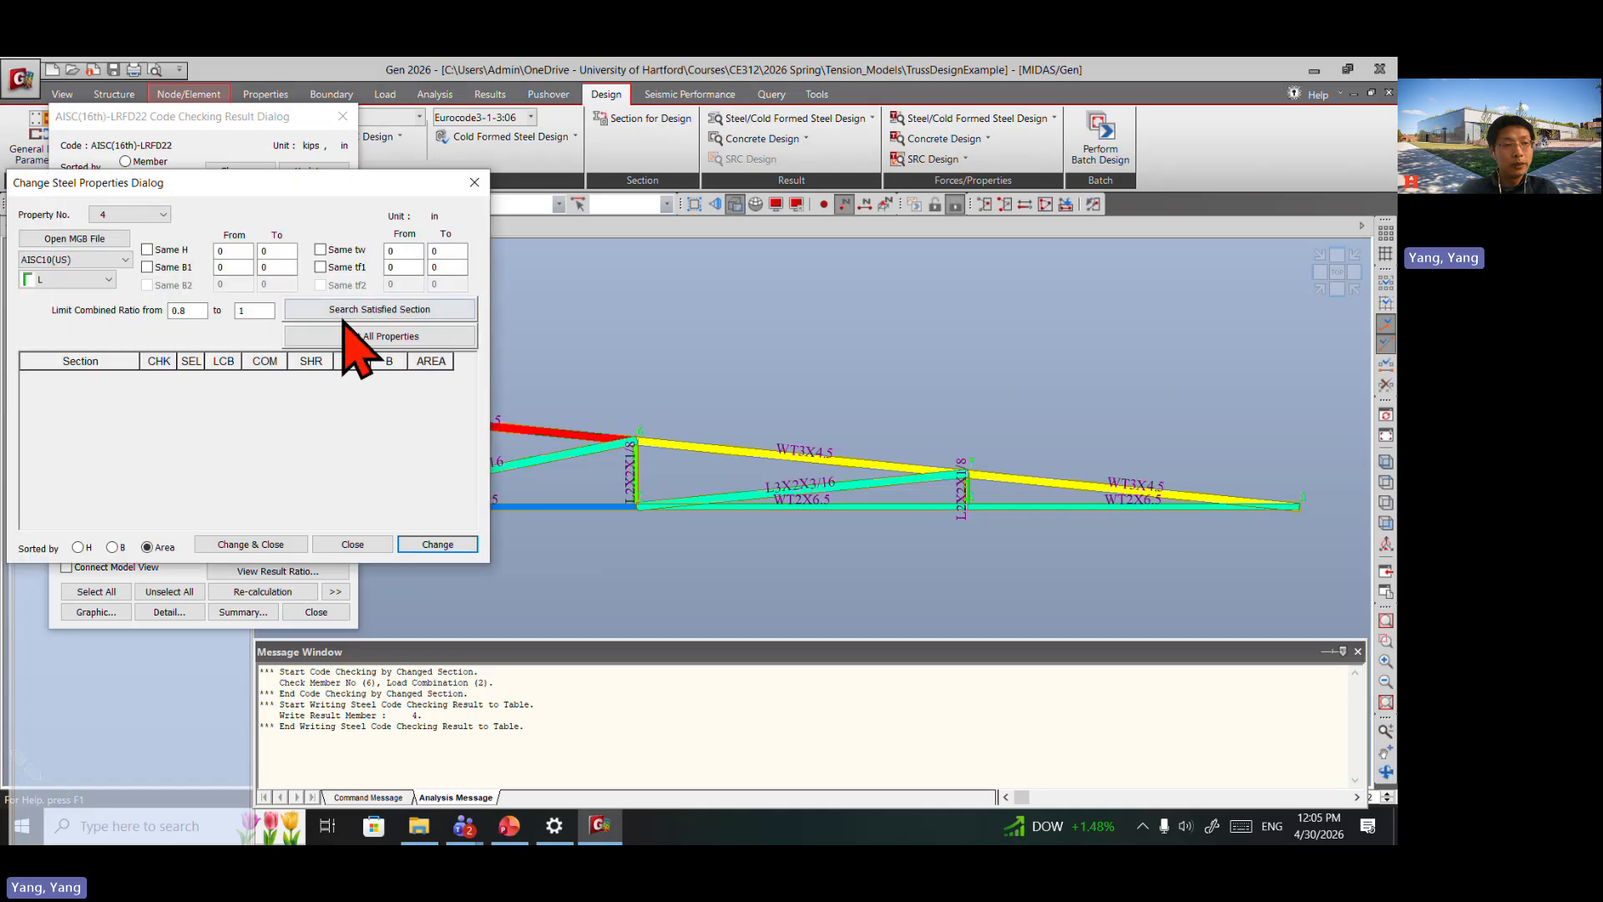
left_click(345, 314)
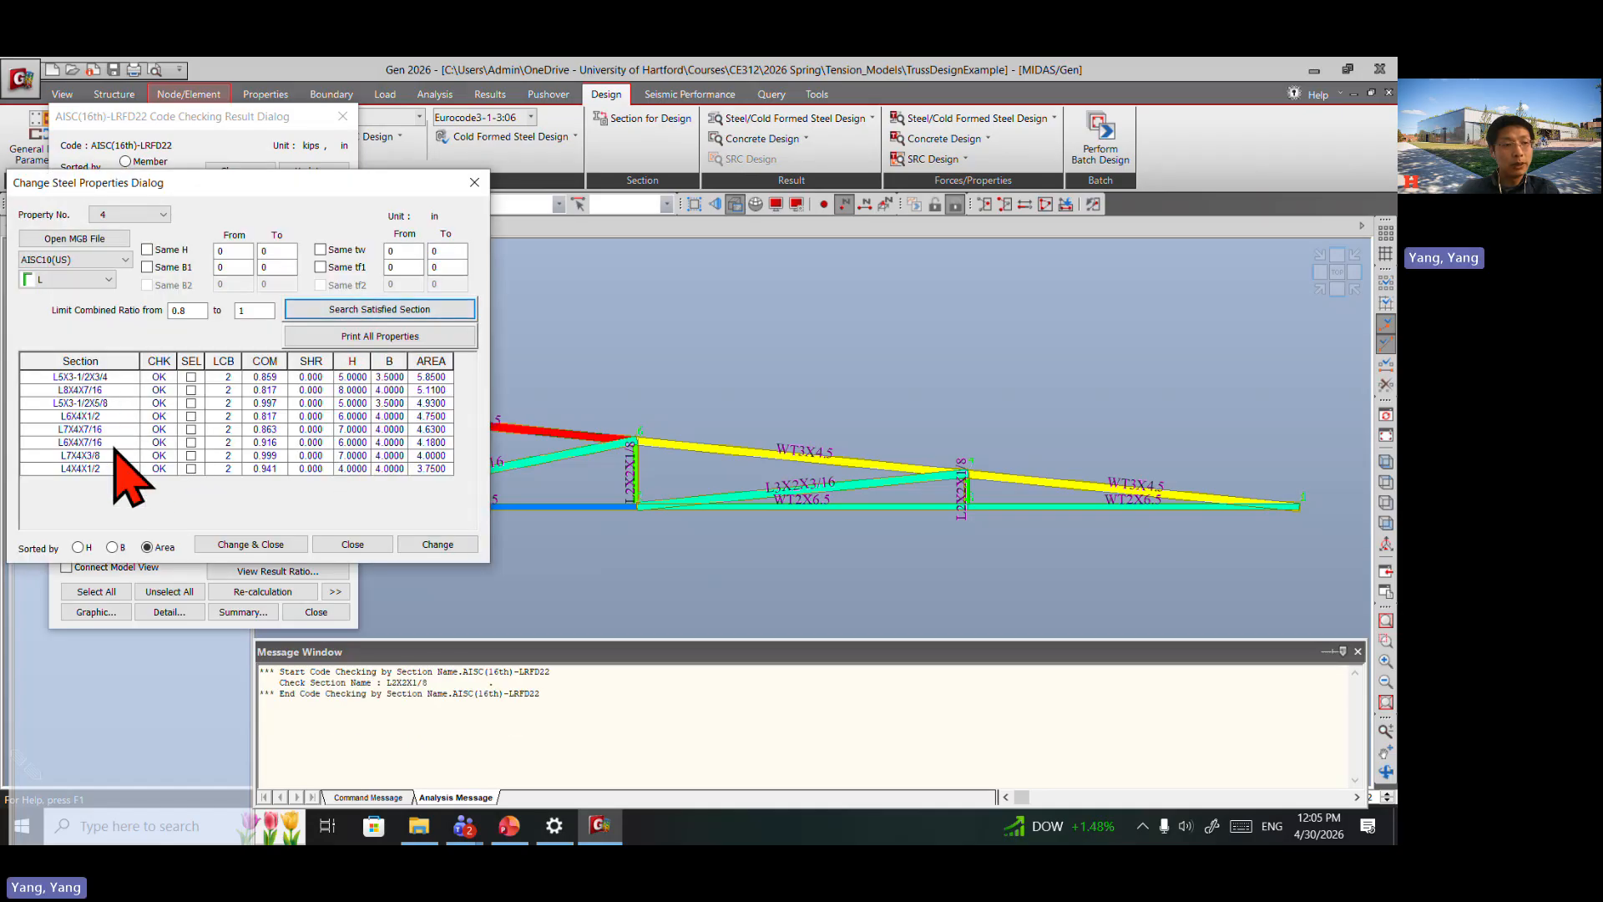
left_click(191, 469)
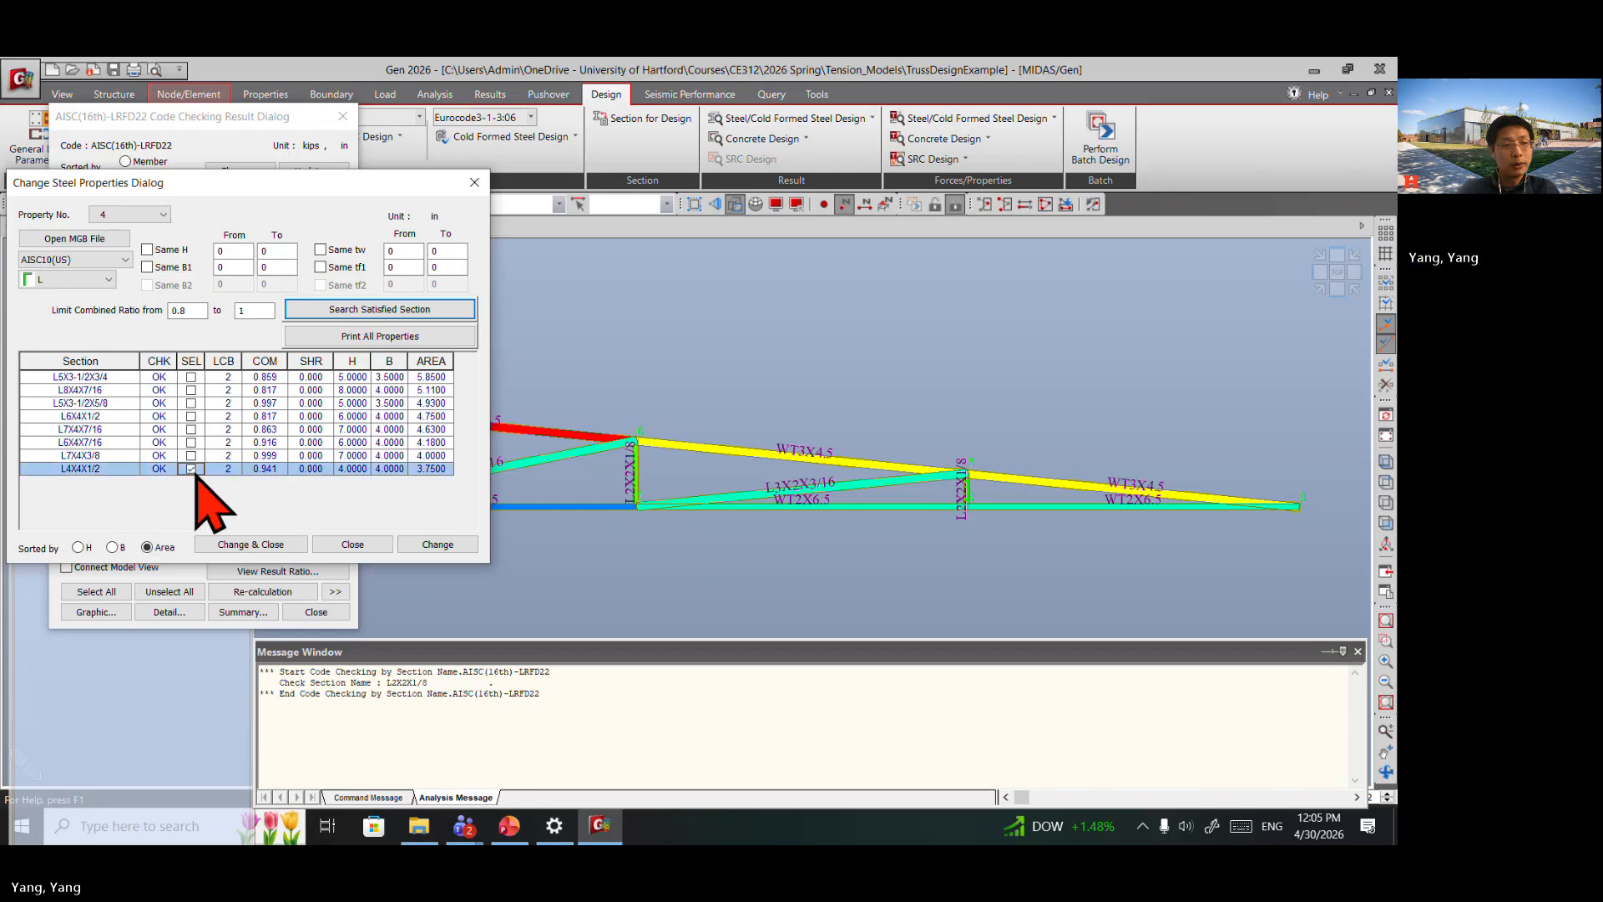
left_click(238, 545)
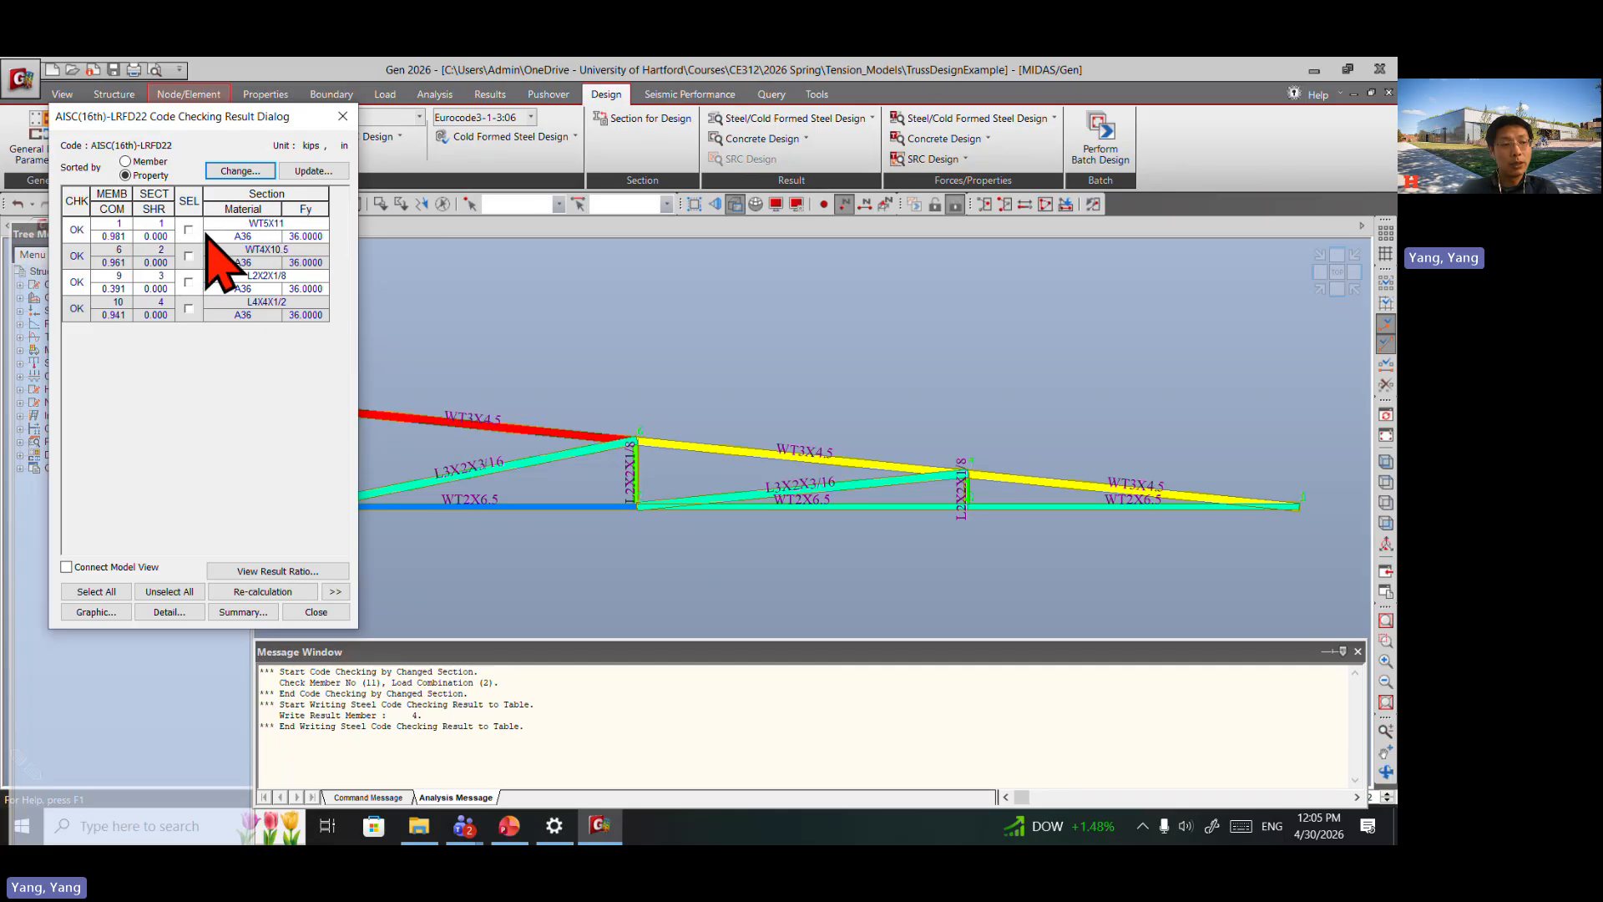
Step: Update the model's four section properties to WT5X11, WT4X10.5, L2X2X1/8 and L4X4X1/2, accepting deletion of the analysis and design results
left_click(306, 171)
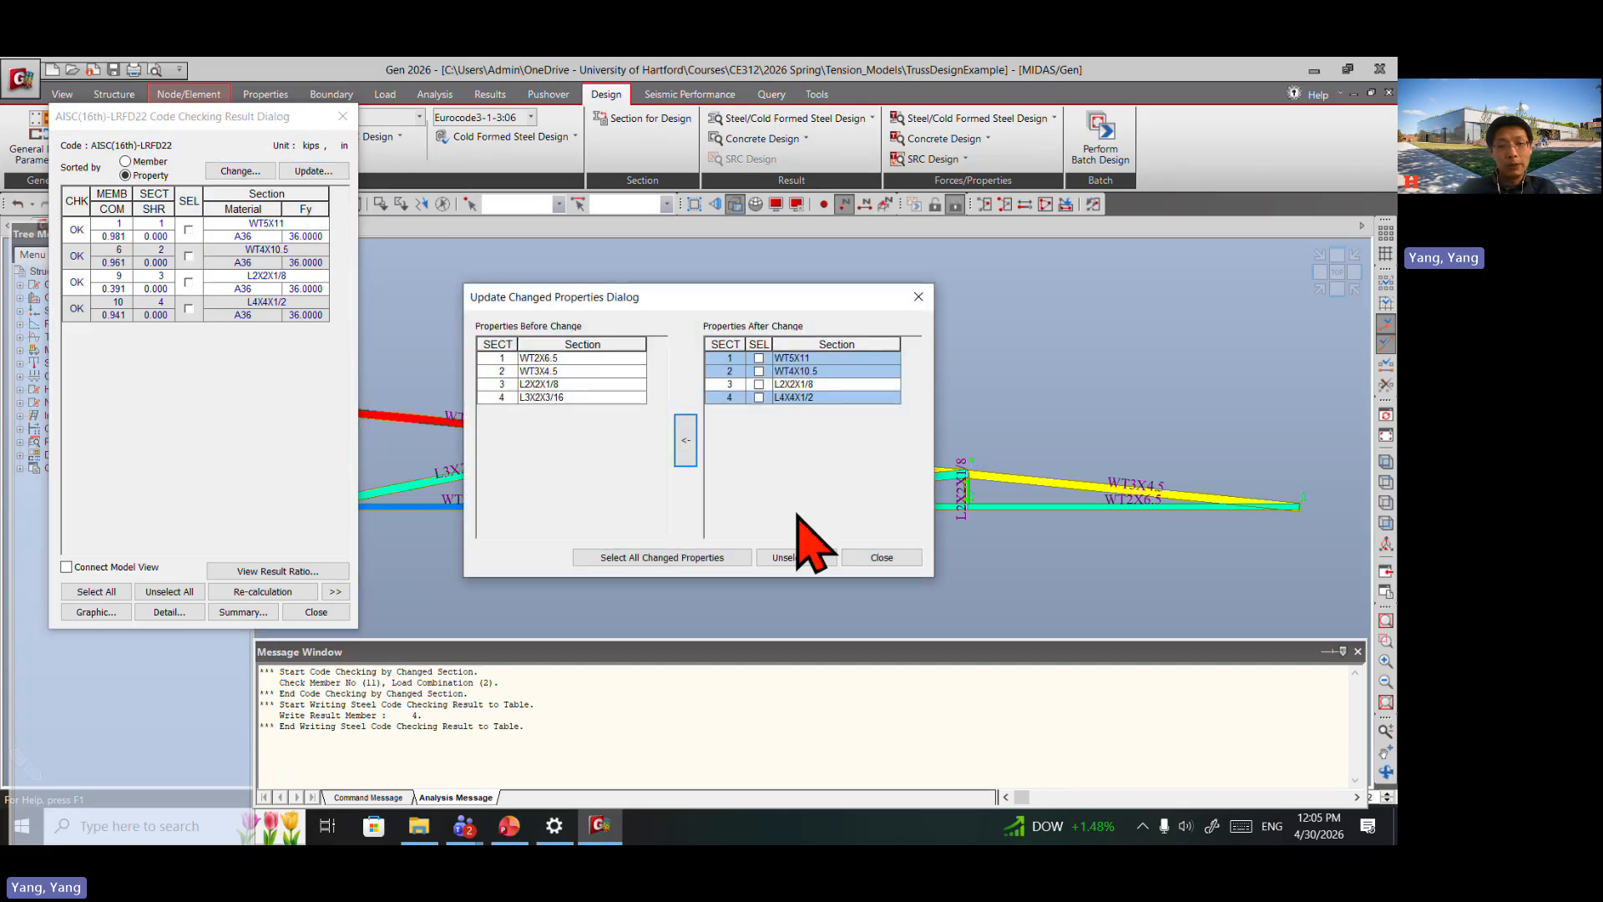
left_click(881, 557)
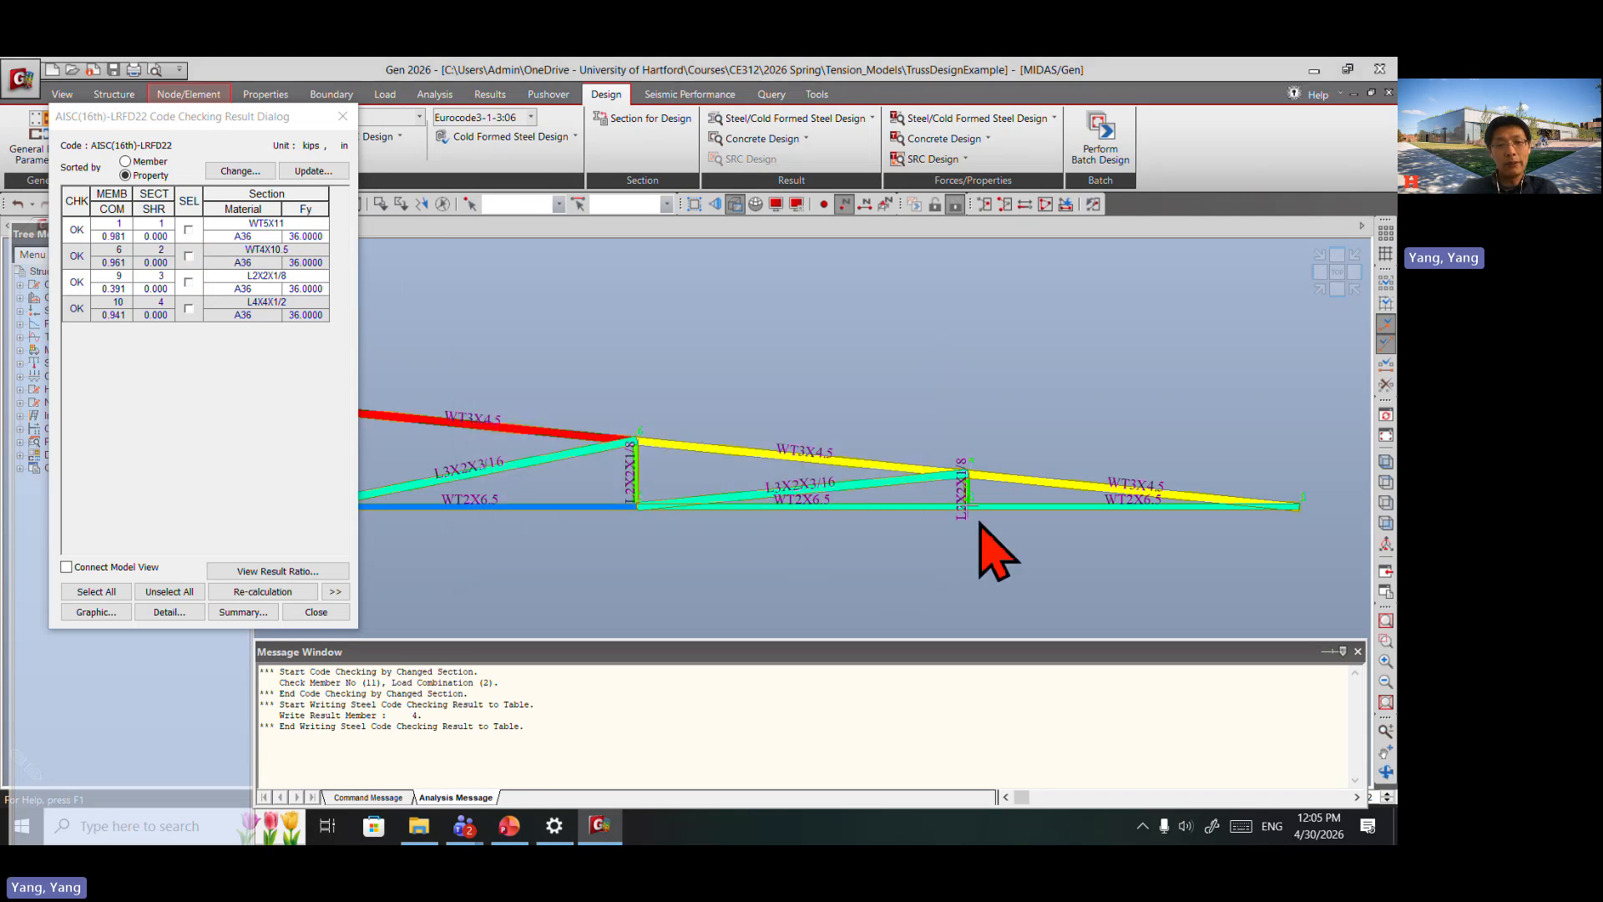
left_click(313, 171)
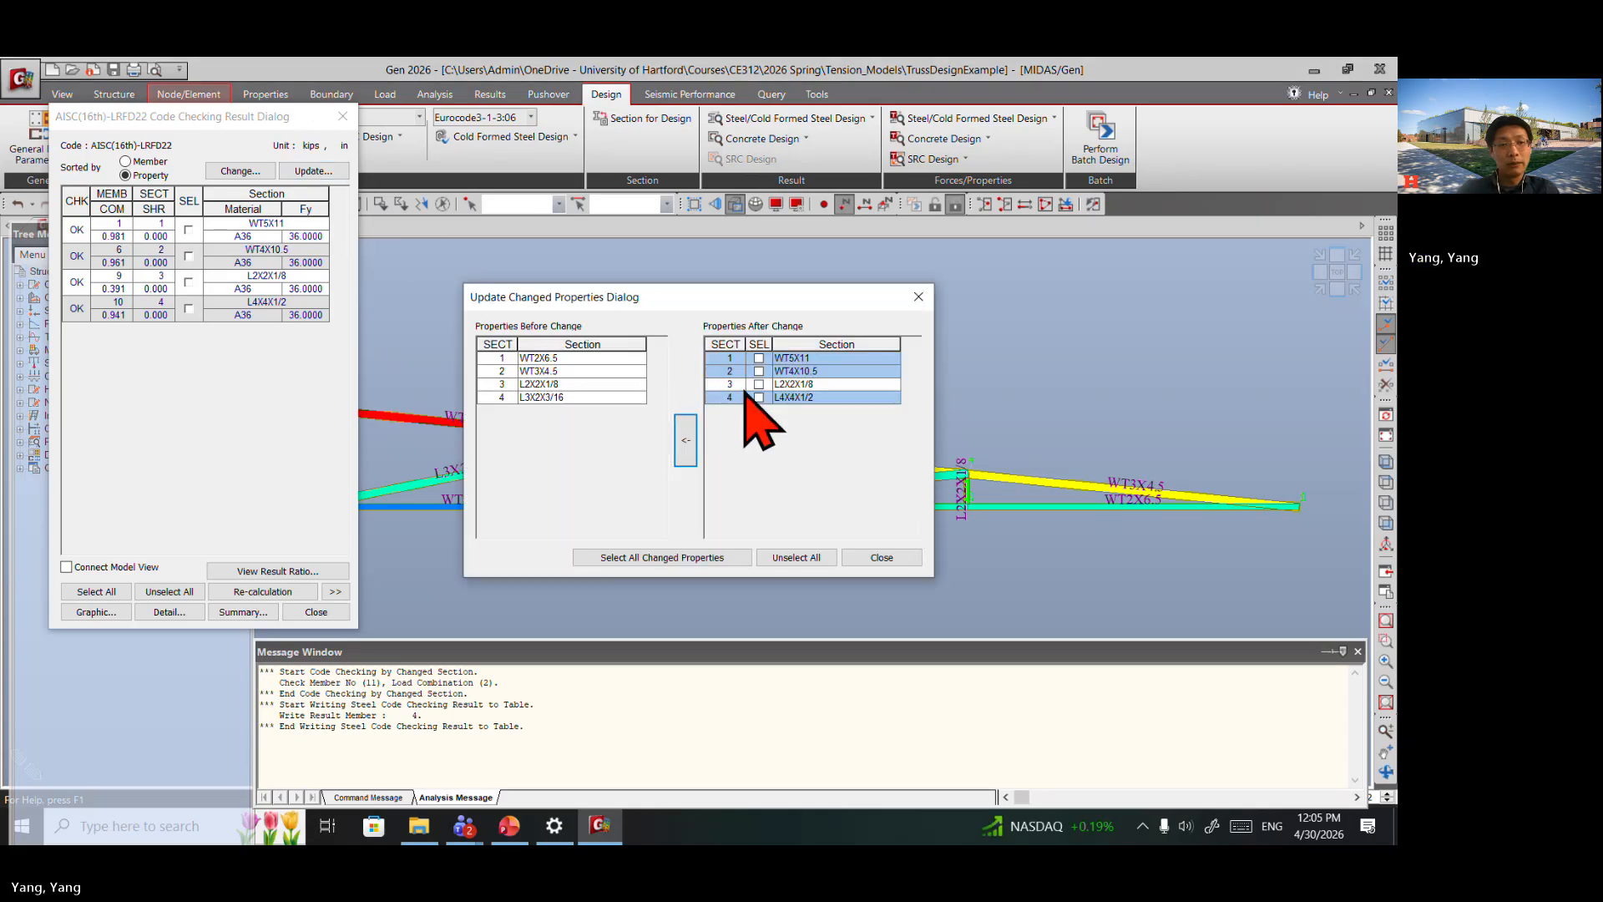
left_click(758, 359)
left_click(758, 385)
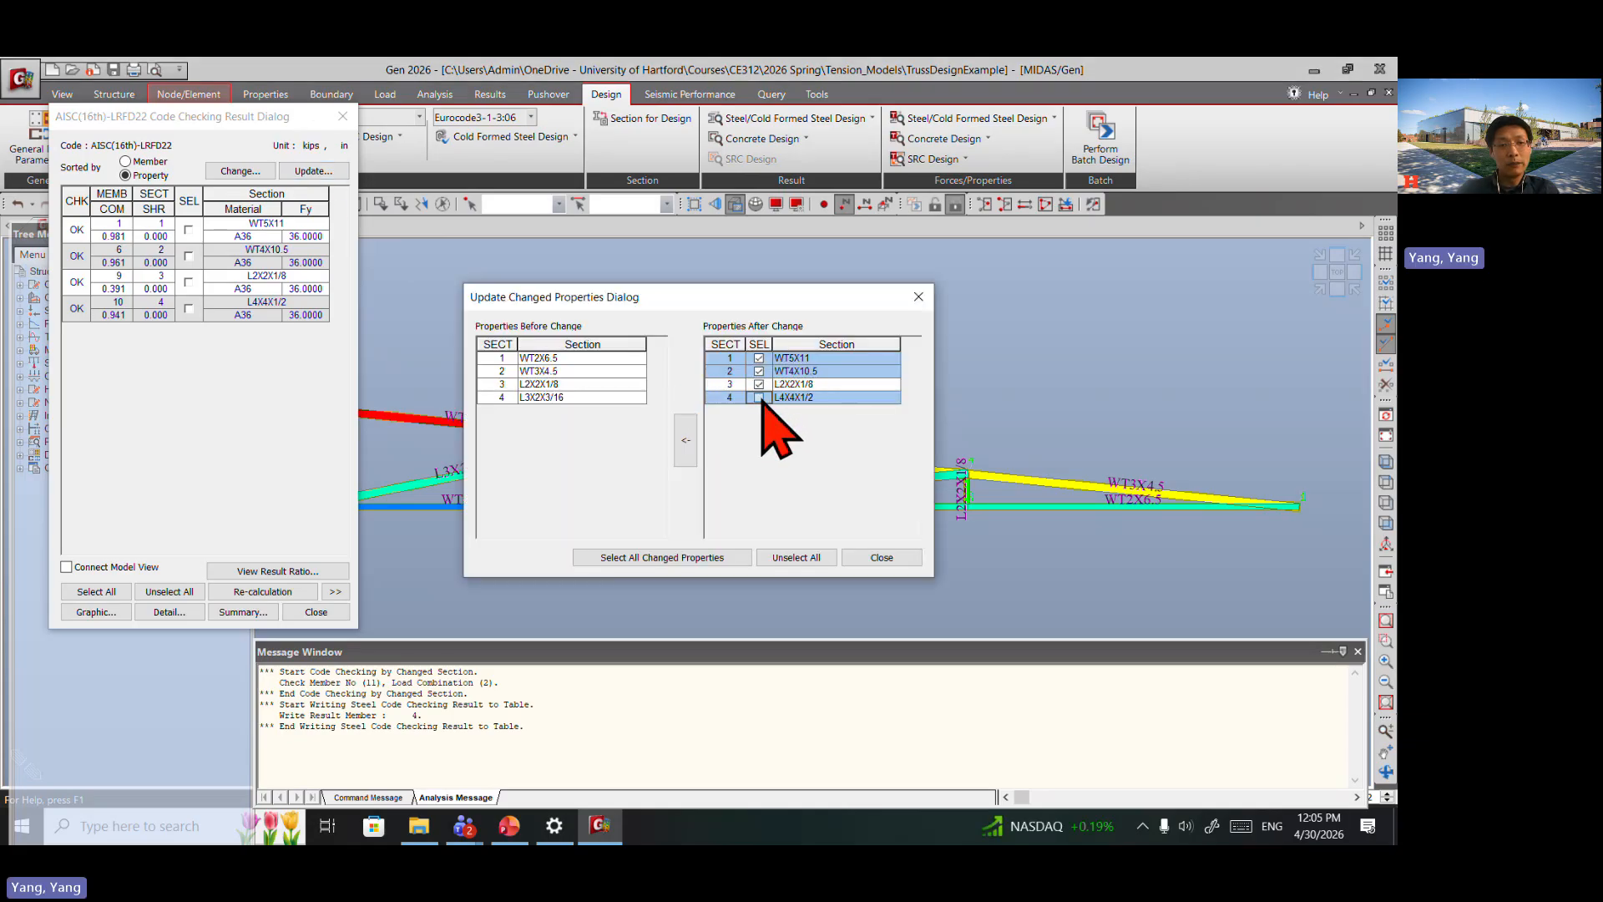
left_click(685, 442)
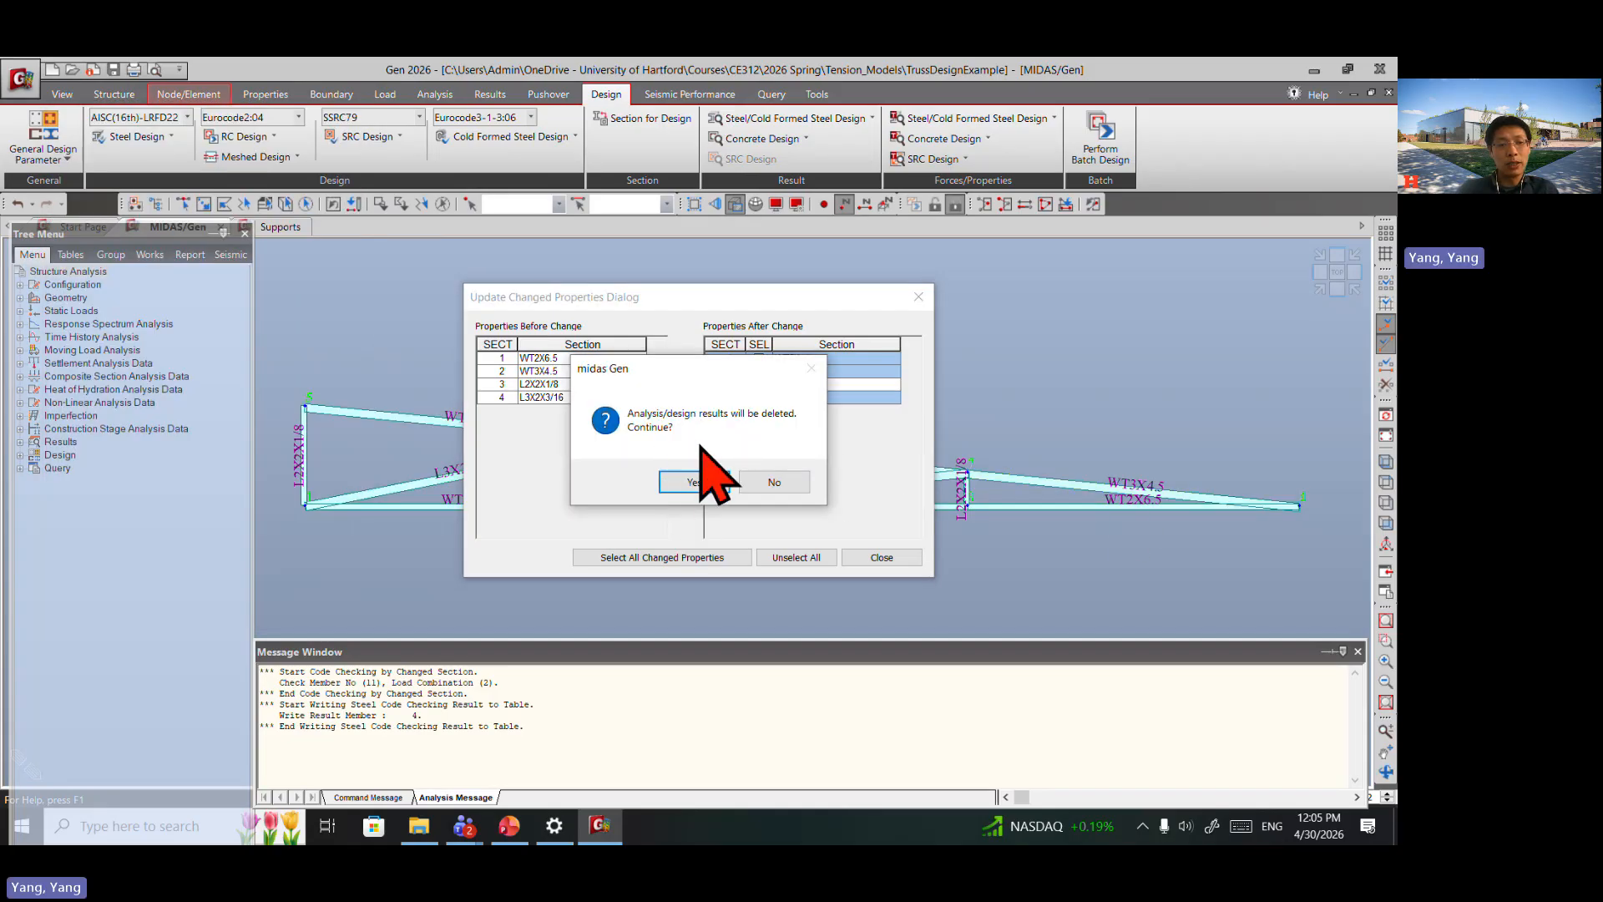
left_click(693, 482)
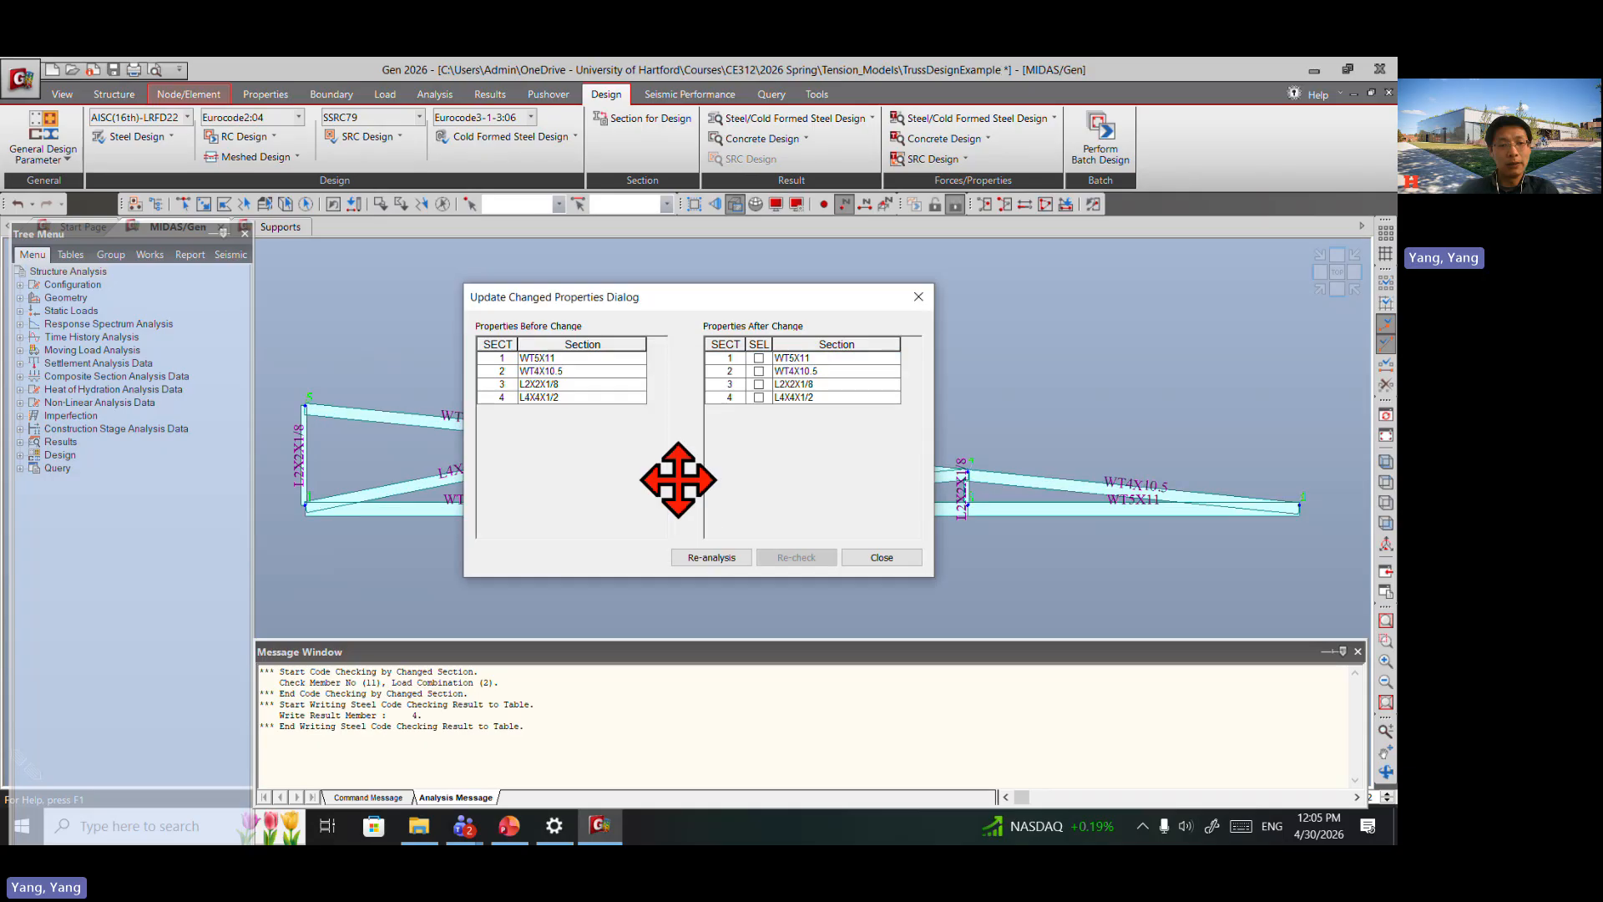
Step: Re-run the analysis with the updated sections and repeat the steel code check
left_click(720, 556)
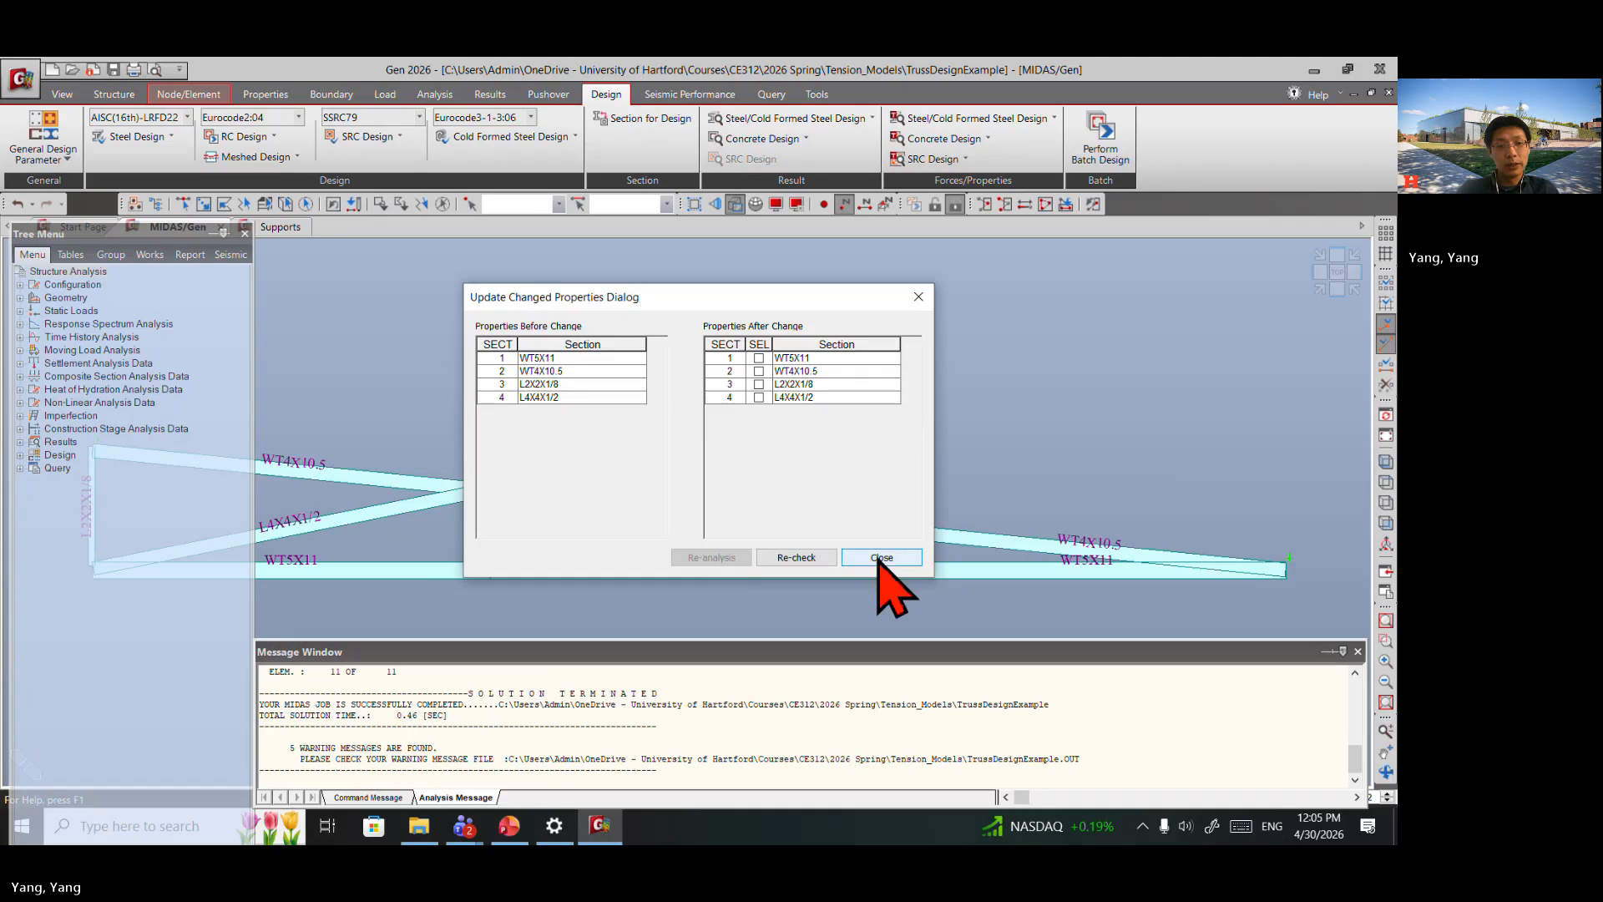
left_click(800, 558)
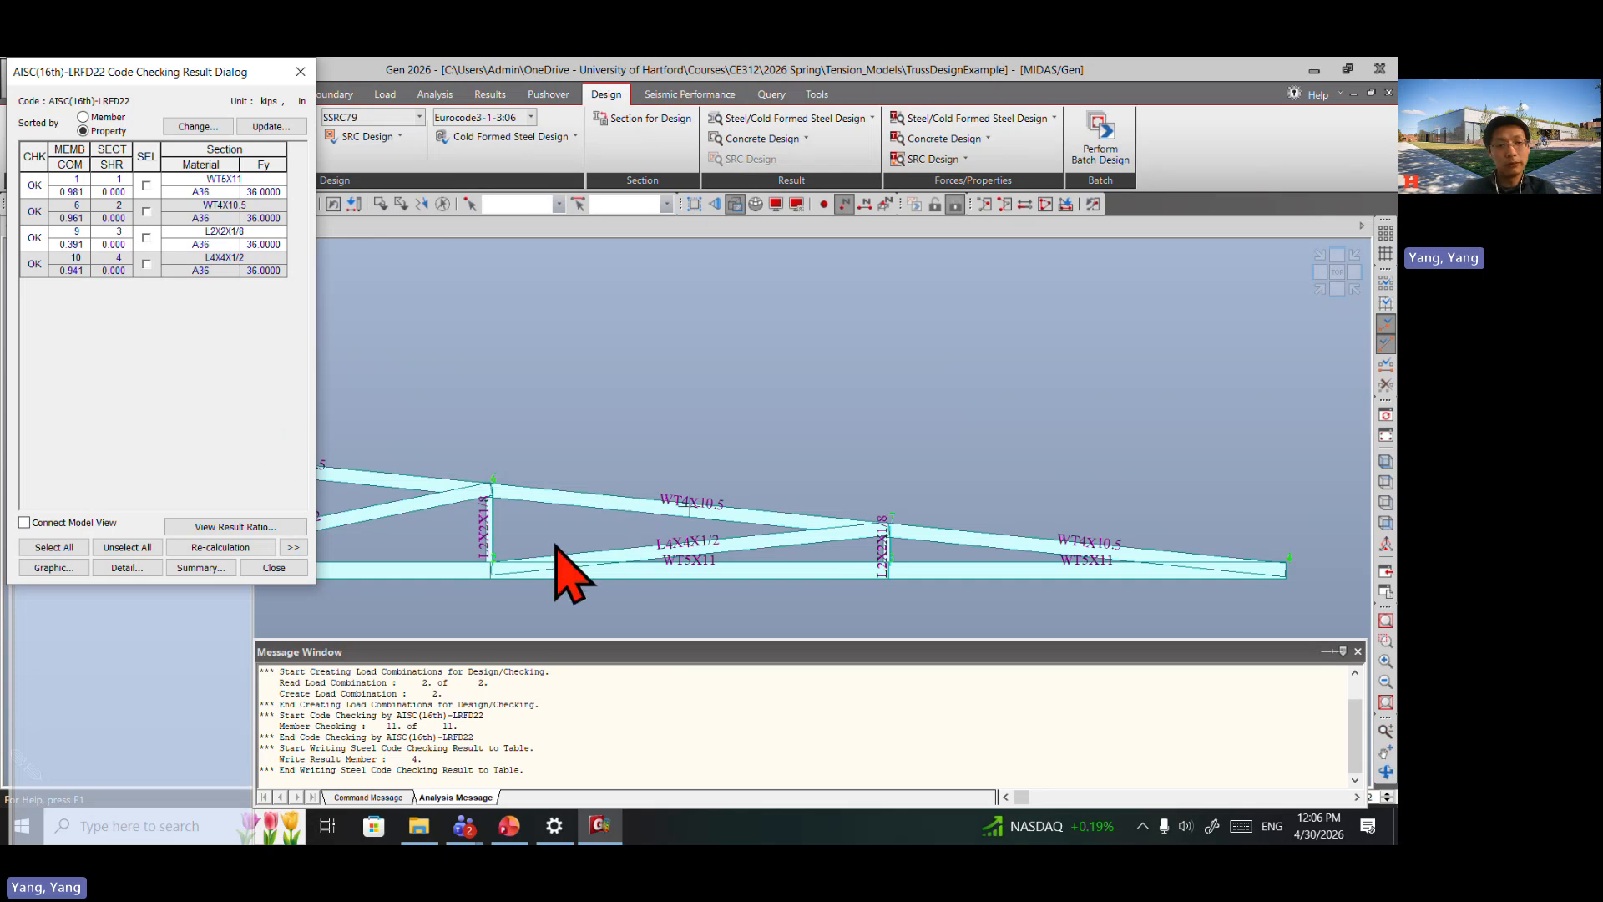
mouse_move(609, 528)
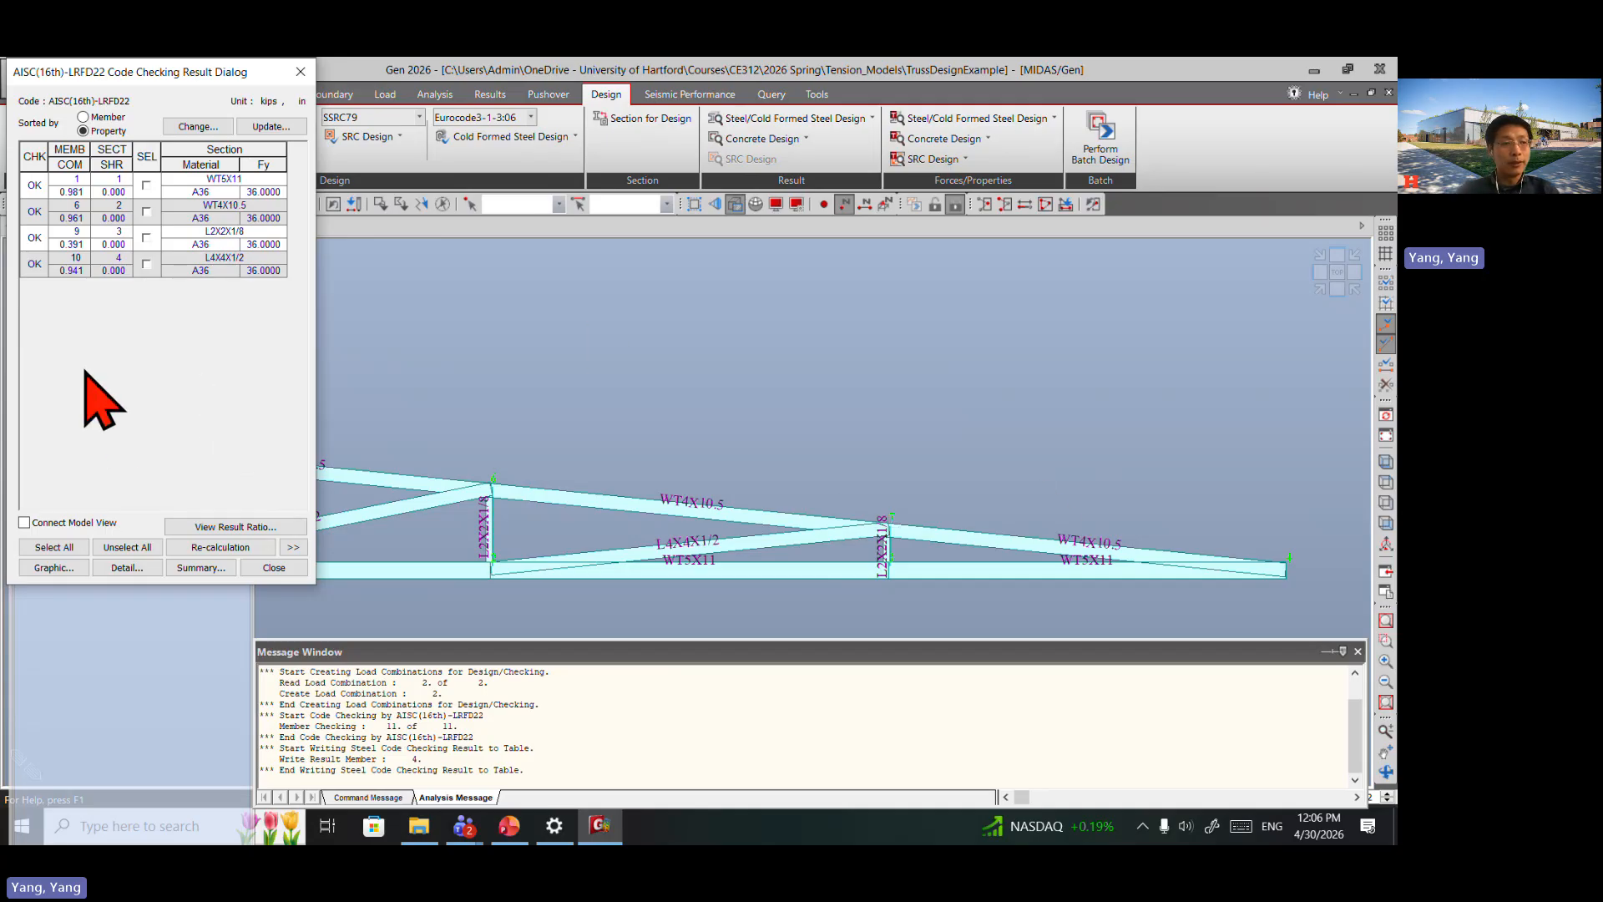
Step: Select all four properties in the code check results, review the graphic report for the WT5X11 member, and close it
left_click(147, 185)
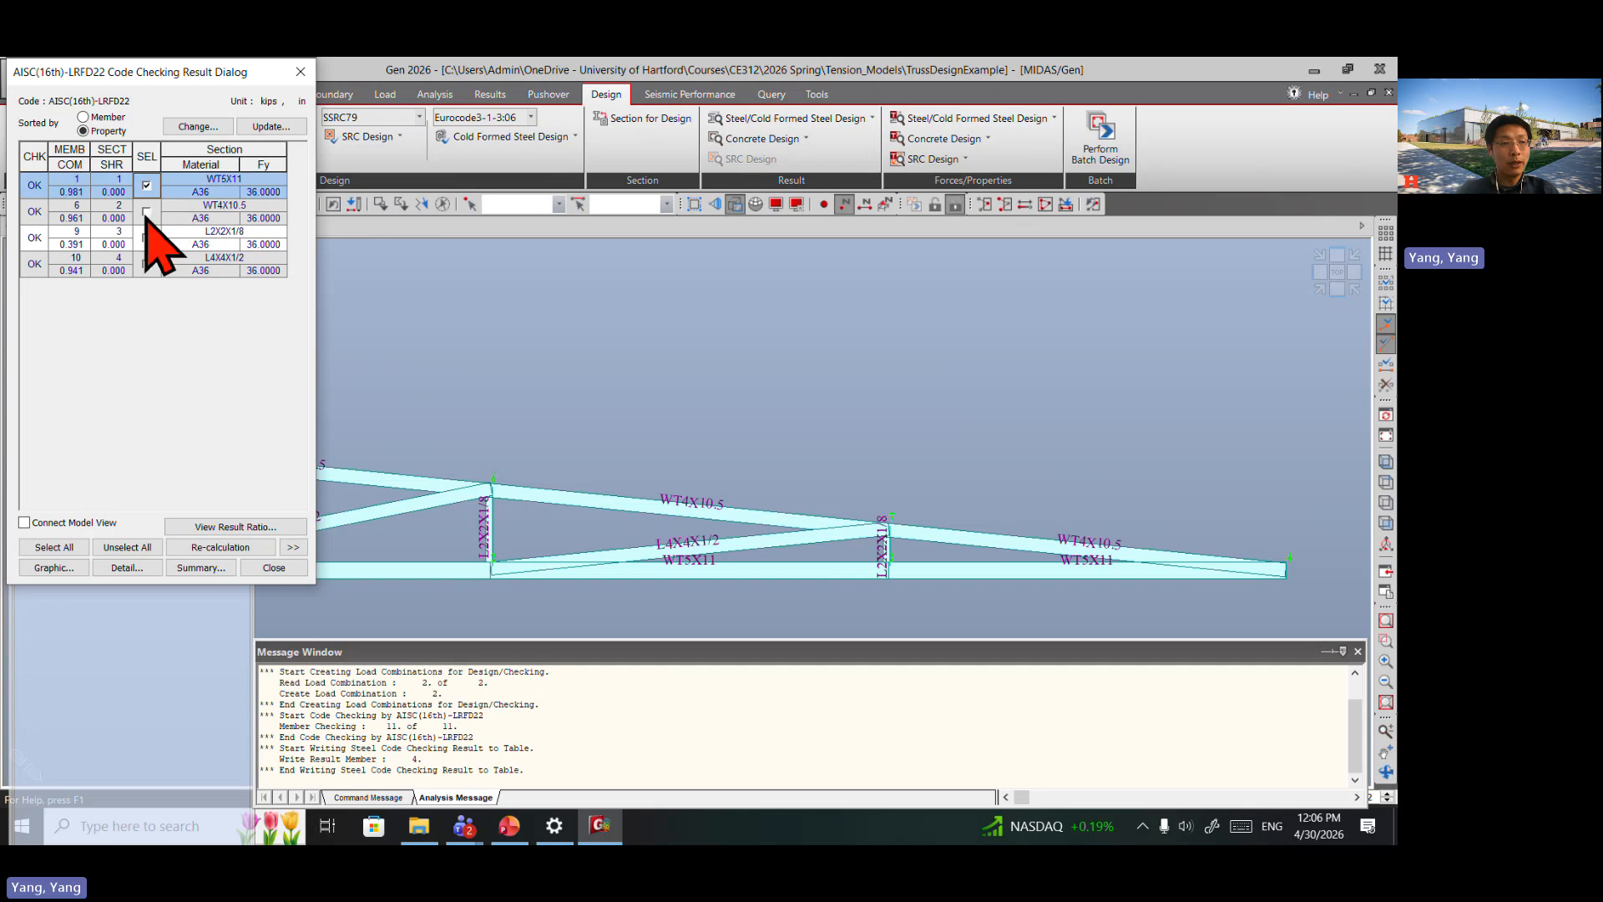
left_click(146, 213)
left_click(145, 238)
left_click(146, 263)
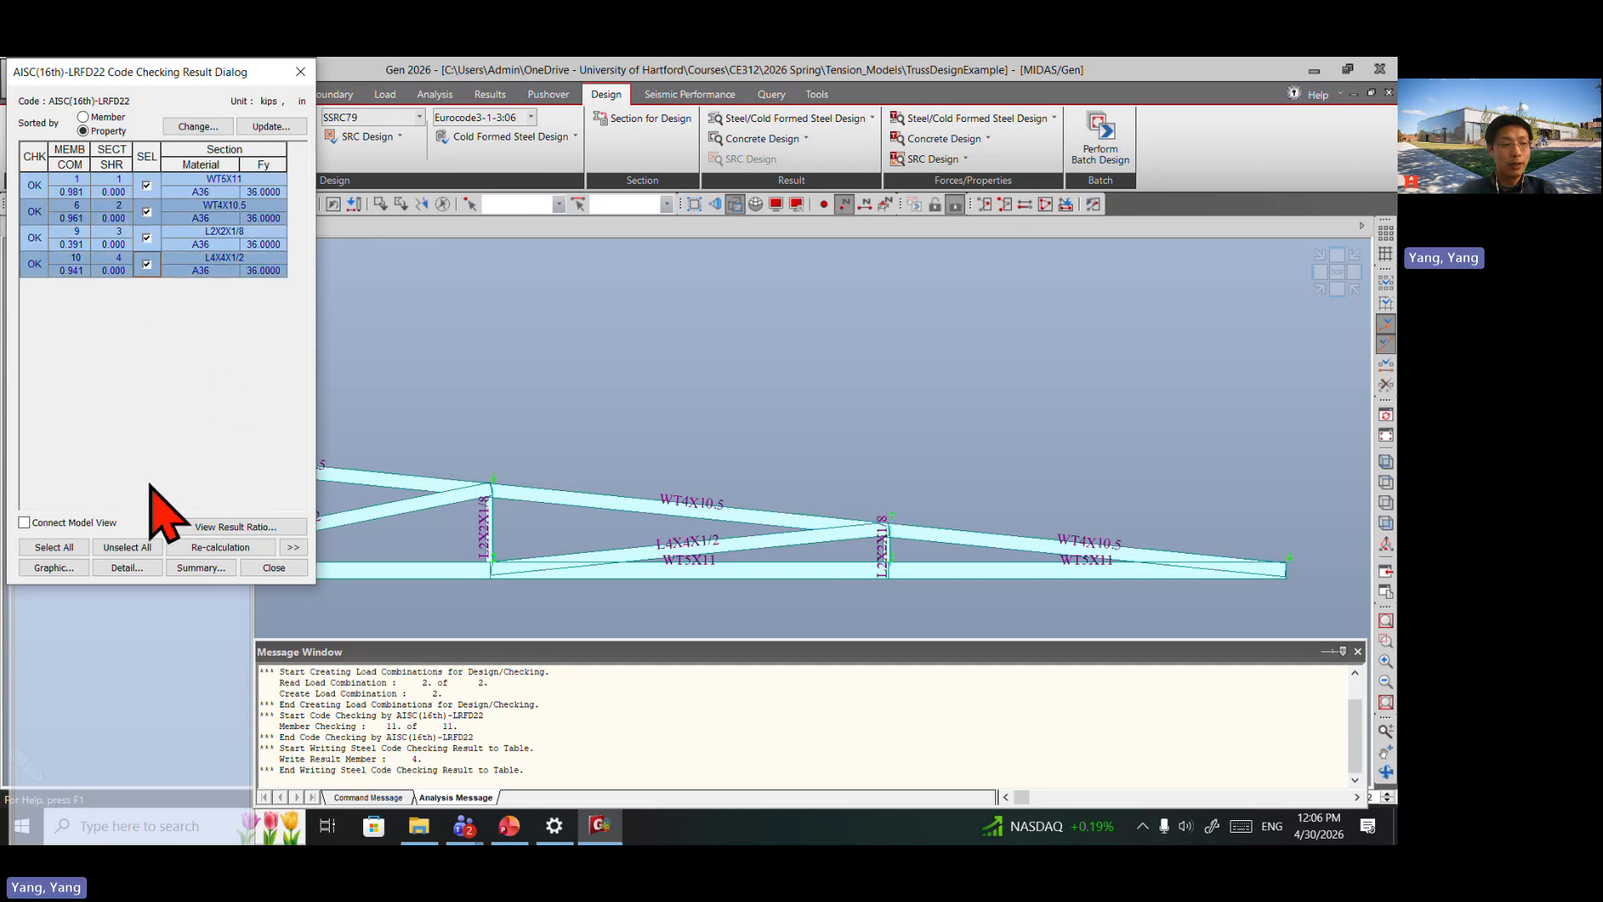
left_click(58, 567)
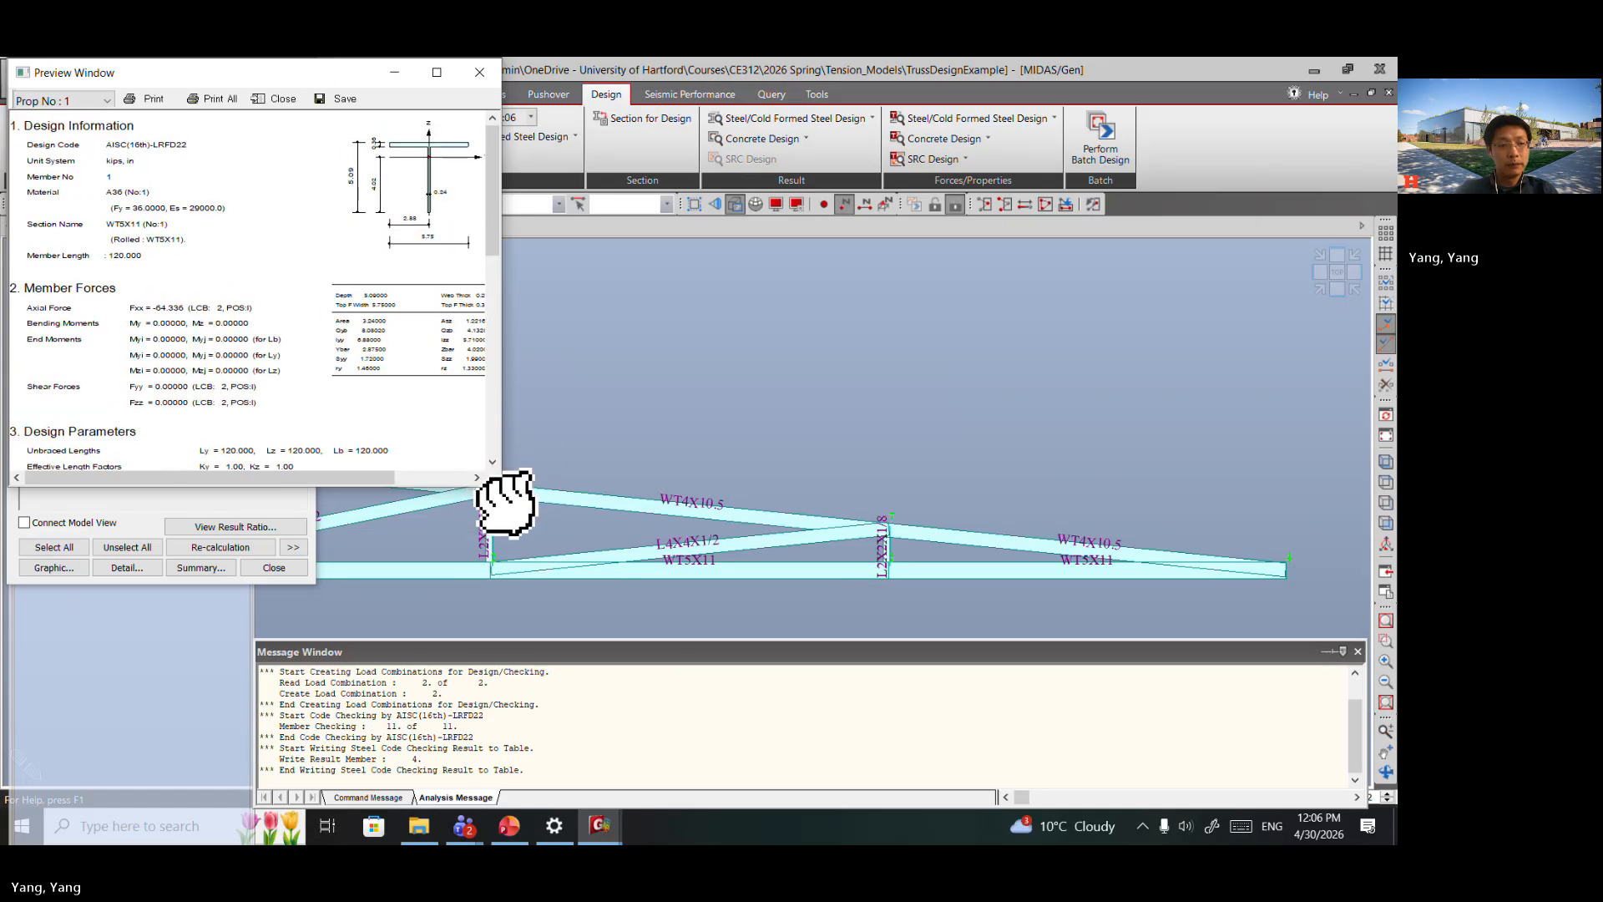
left_click(436, 72)
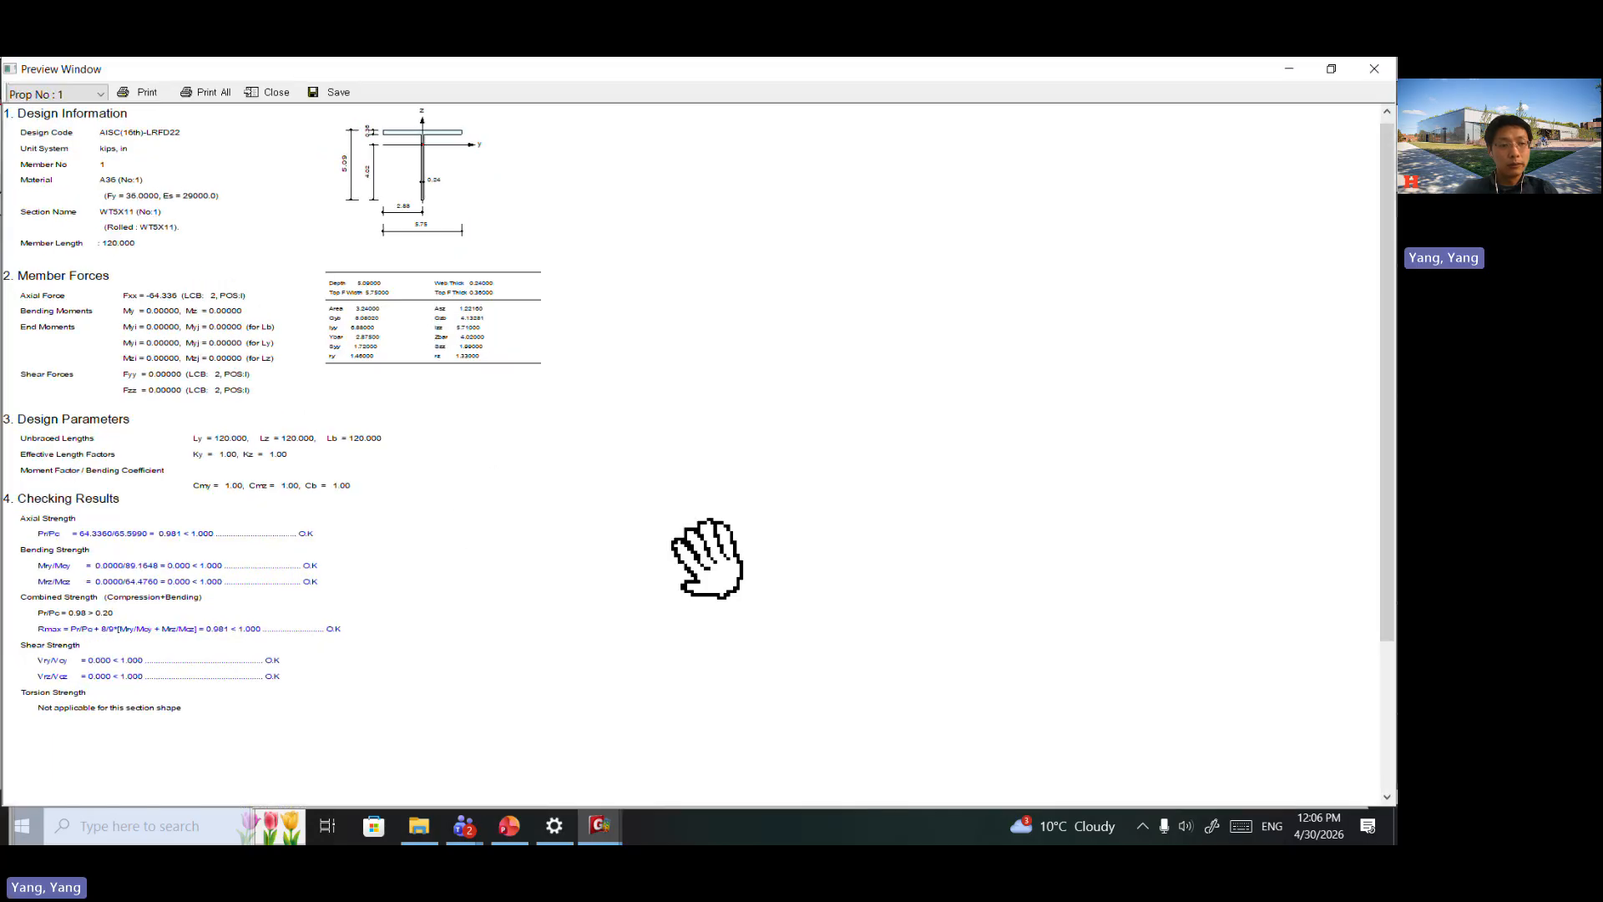
scroll(457, 539, "down", 3)
scroll(457, 539, "up", 3)
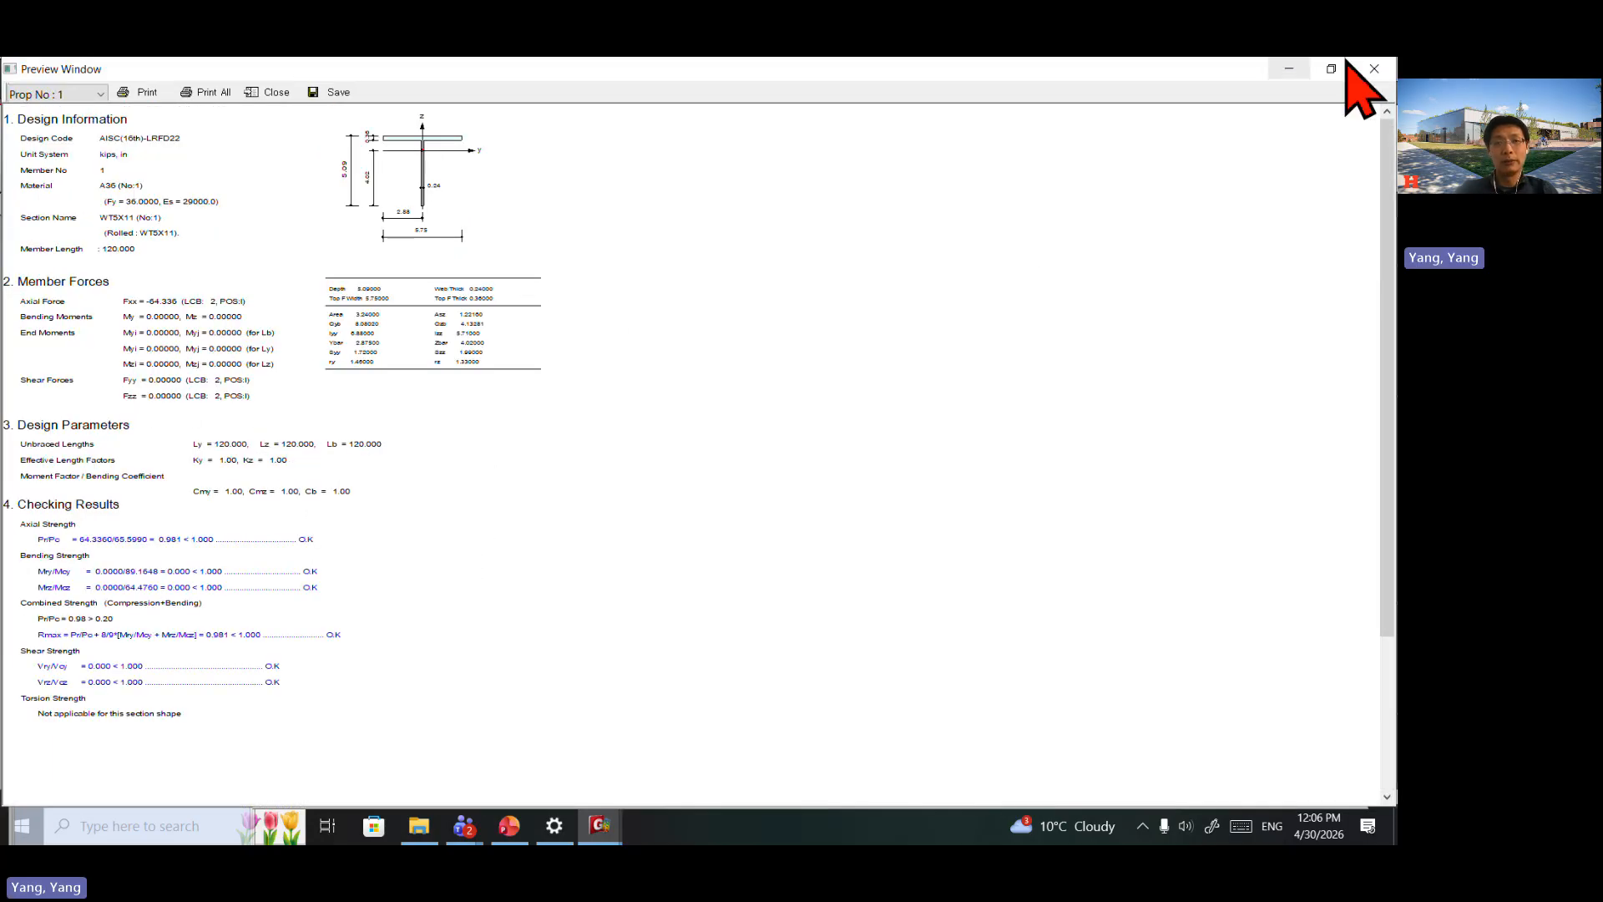
left_click(1372, 70)
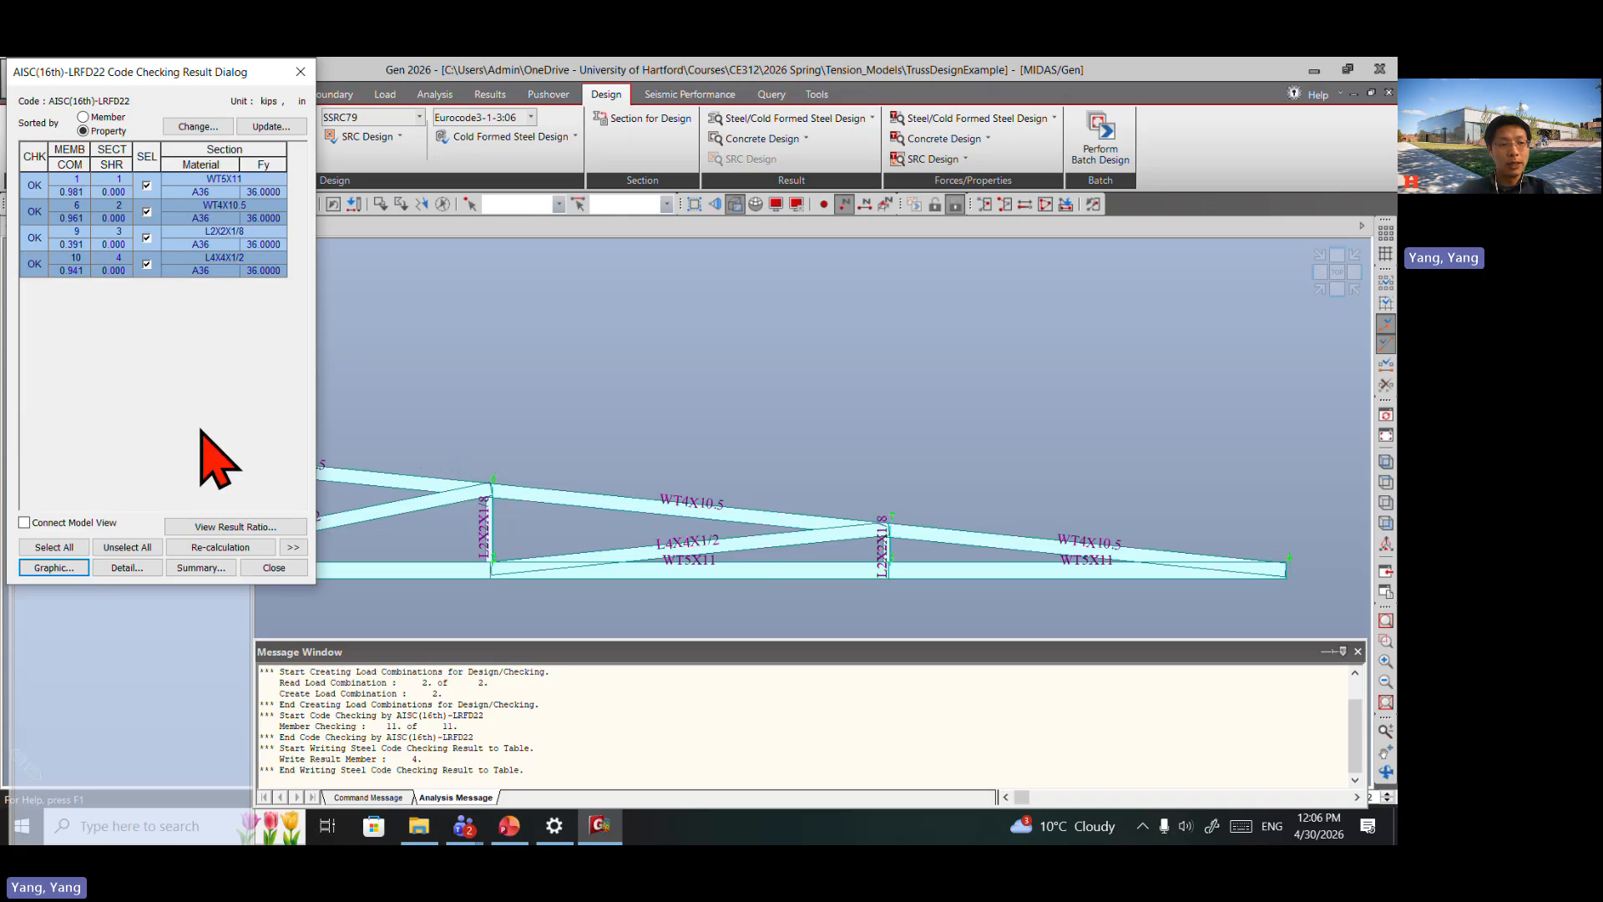
Step: Generate the detailed code check report for the selected properties and examine member 1's load combinations and factored forces per load case
left_click(127, 568)
left_click(124, 568)
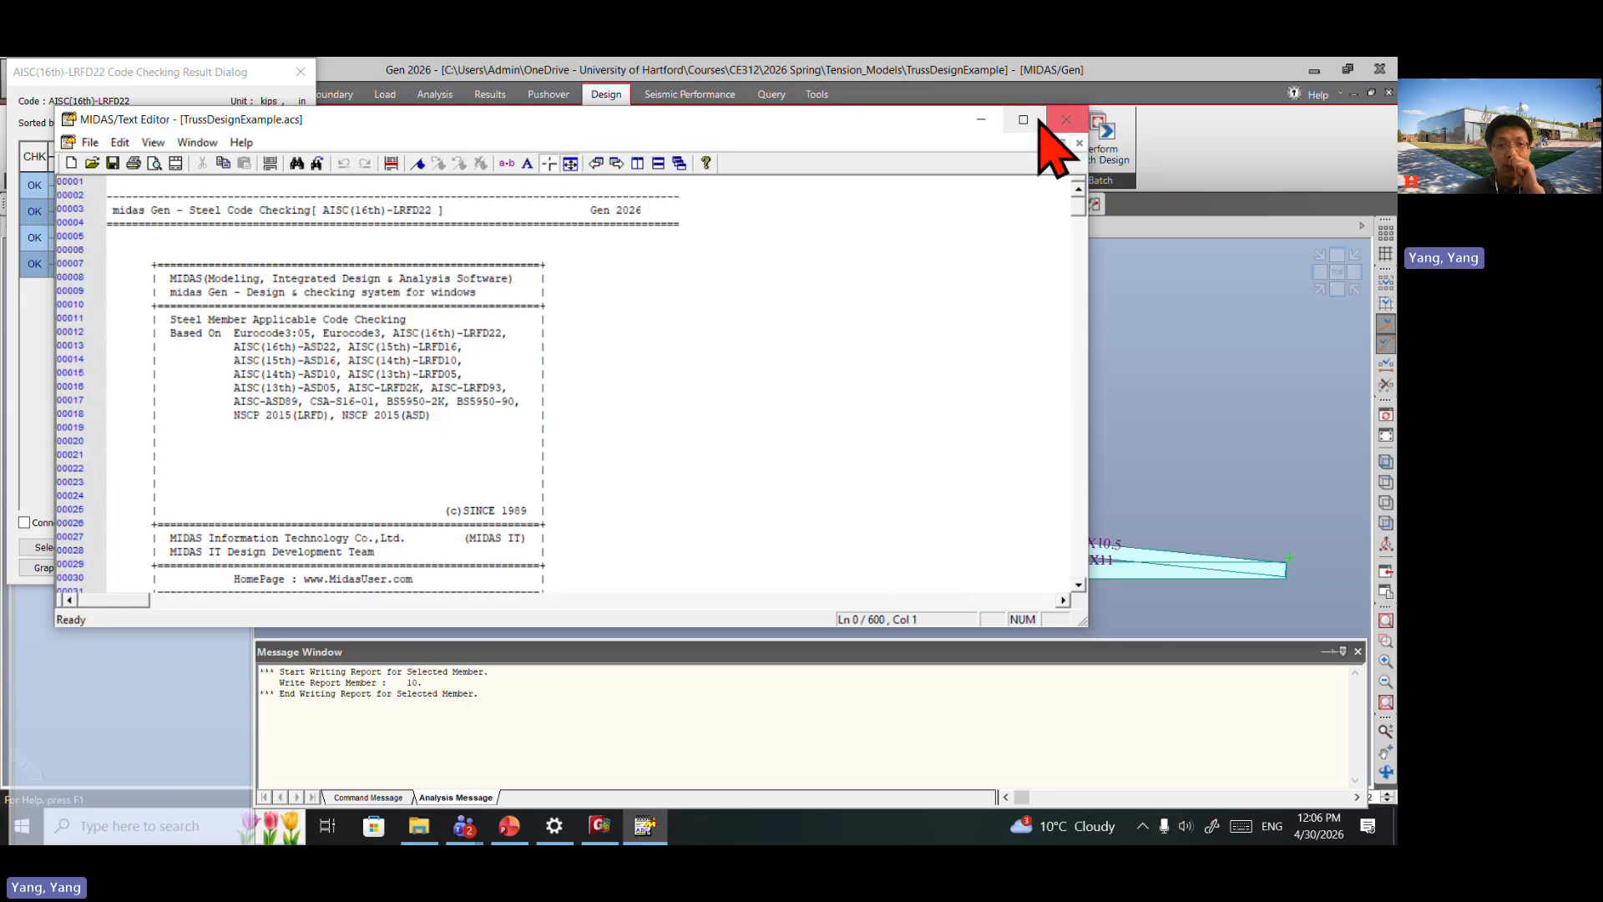
left_click(1025, 119)
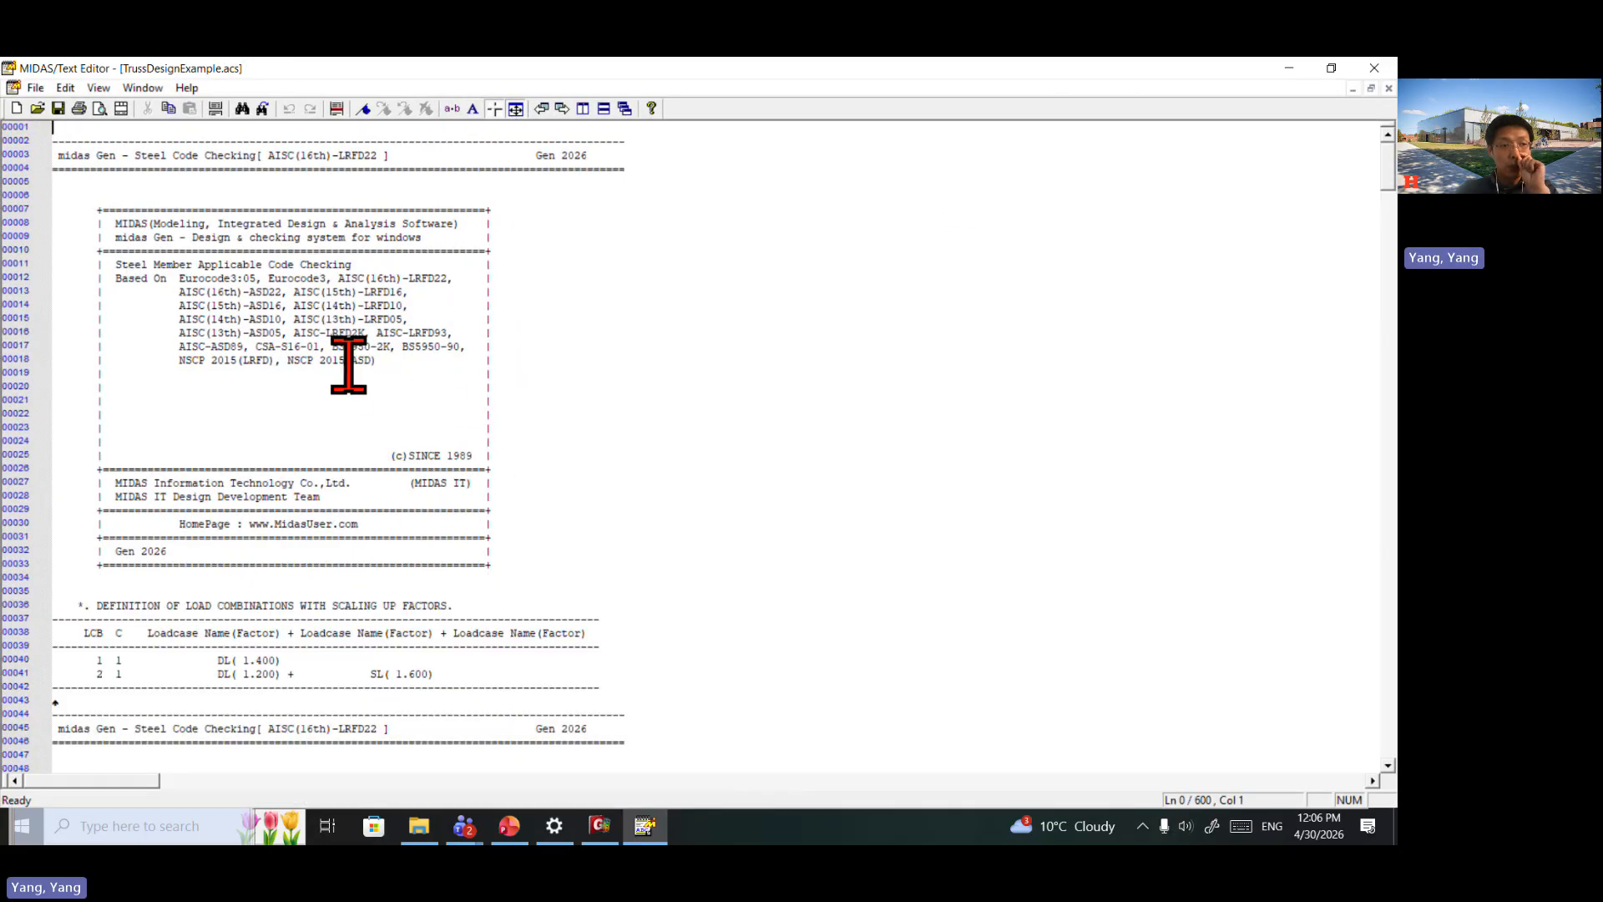
scroll(334, 354, "down", 12)
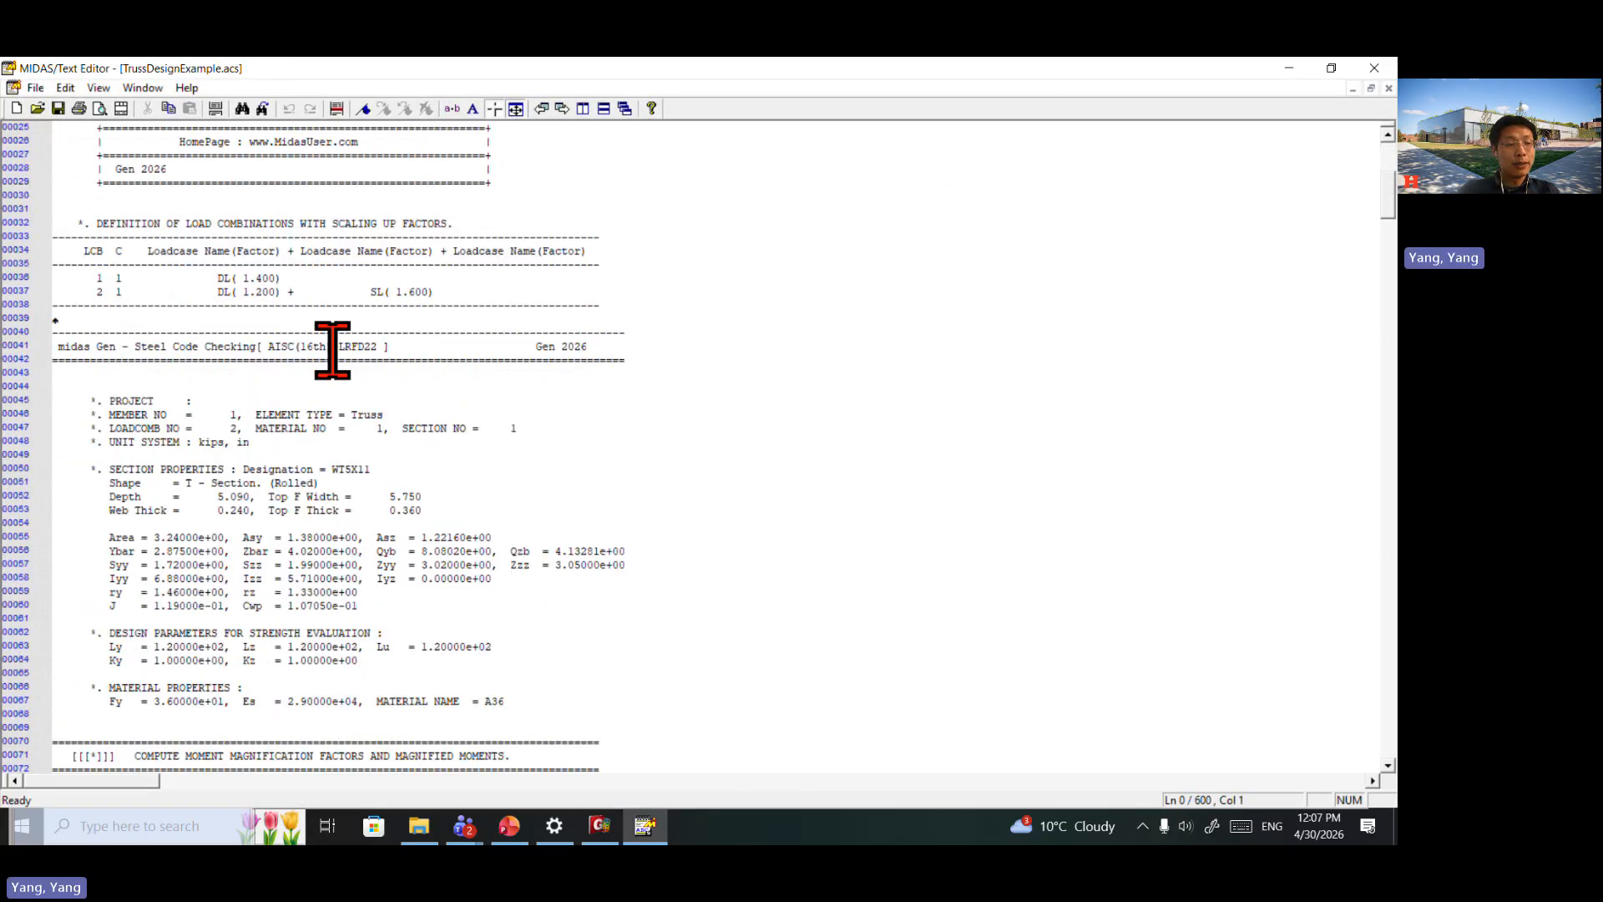
scroll(215, 338, "down", 5)
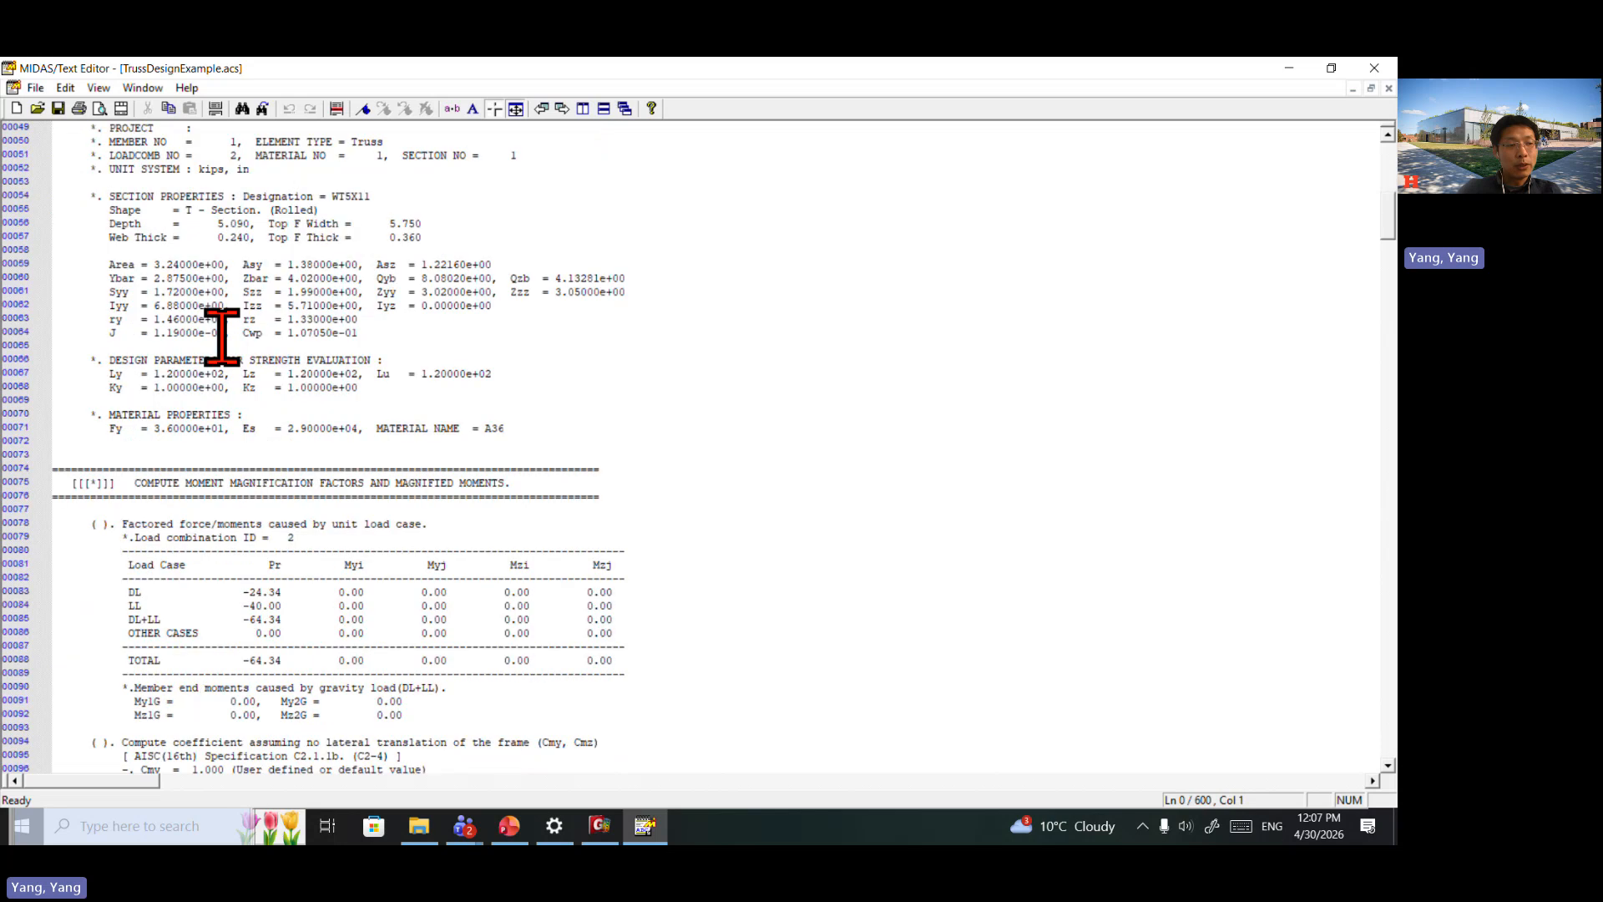
scroll(201, 334, "down", 4)
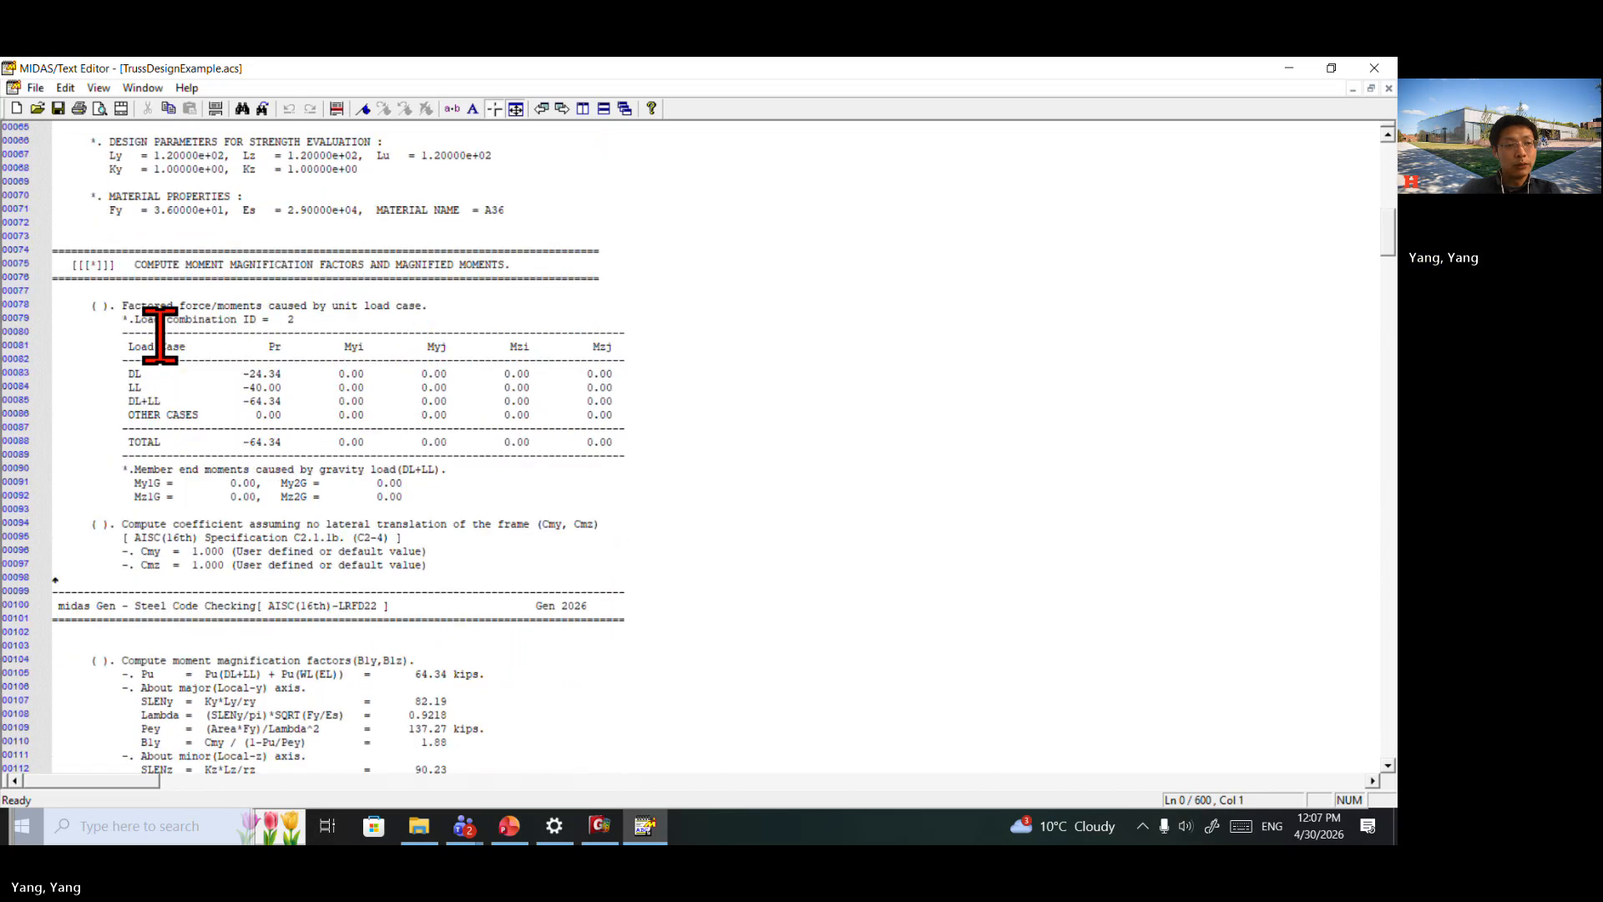
scroll(309, 365, "up", 5)
scroll(130, 395, "down", 5)
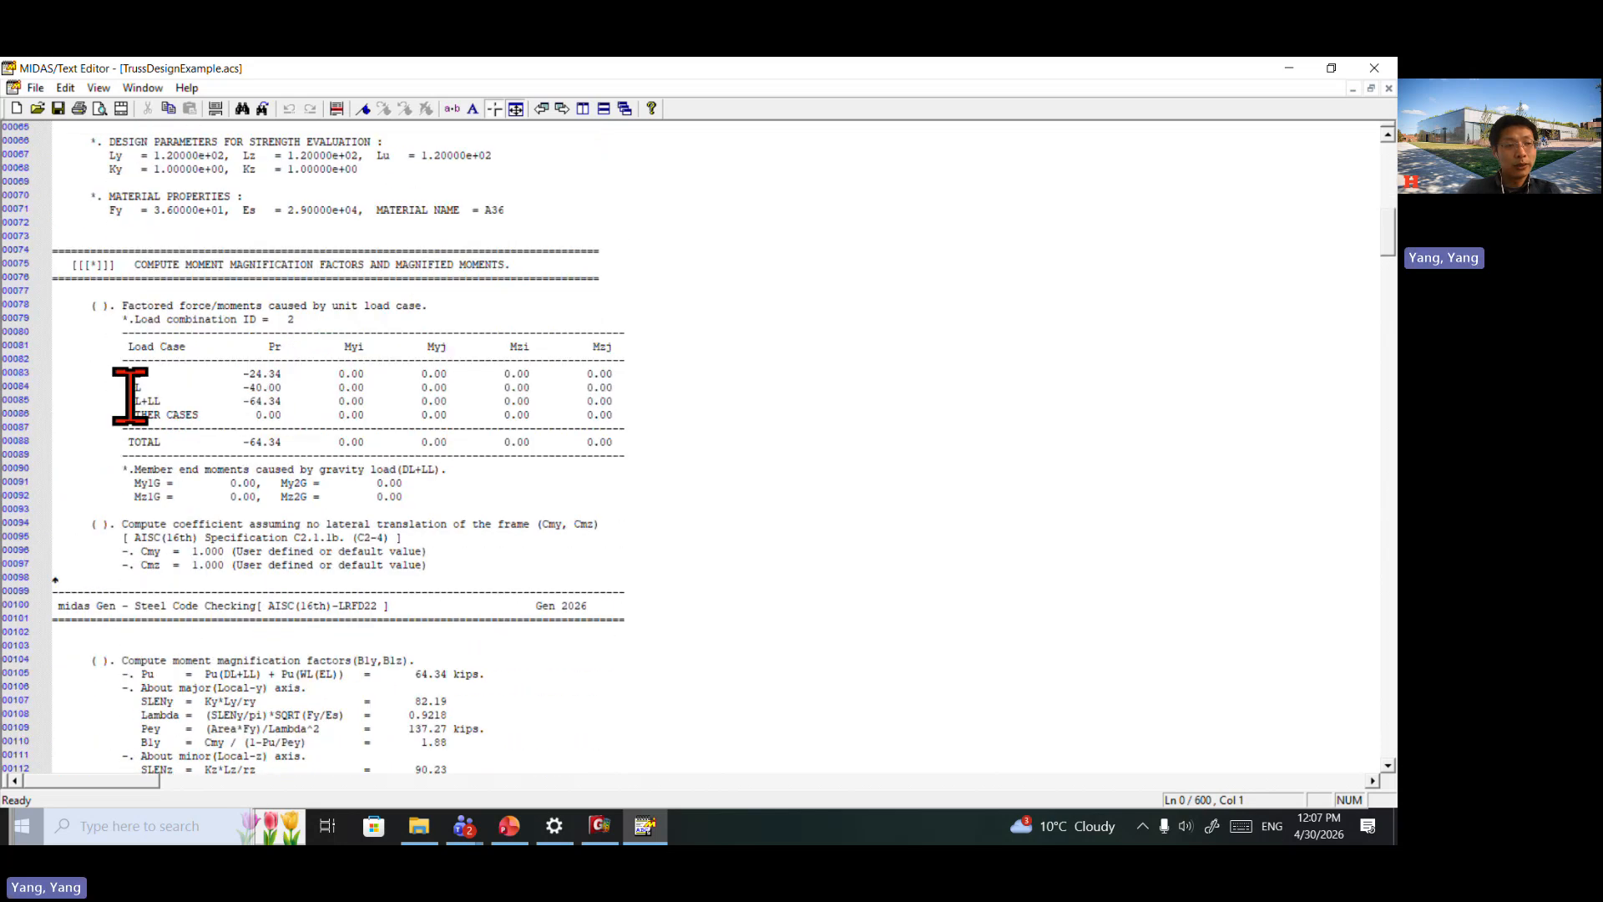
left_click_drag(121, 387, 282, 386)
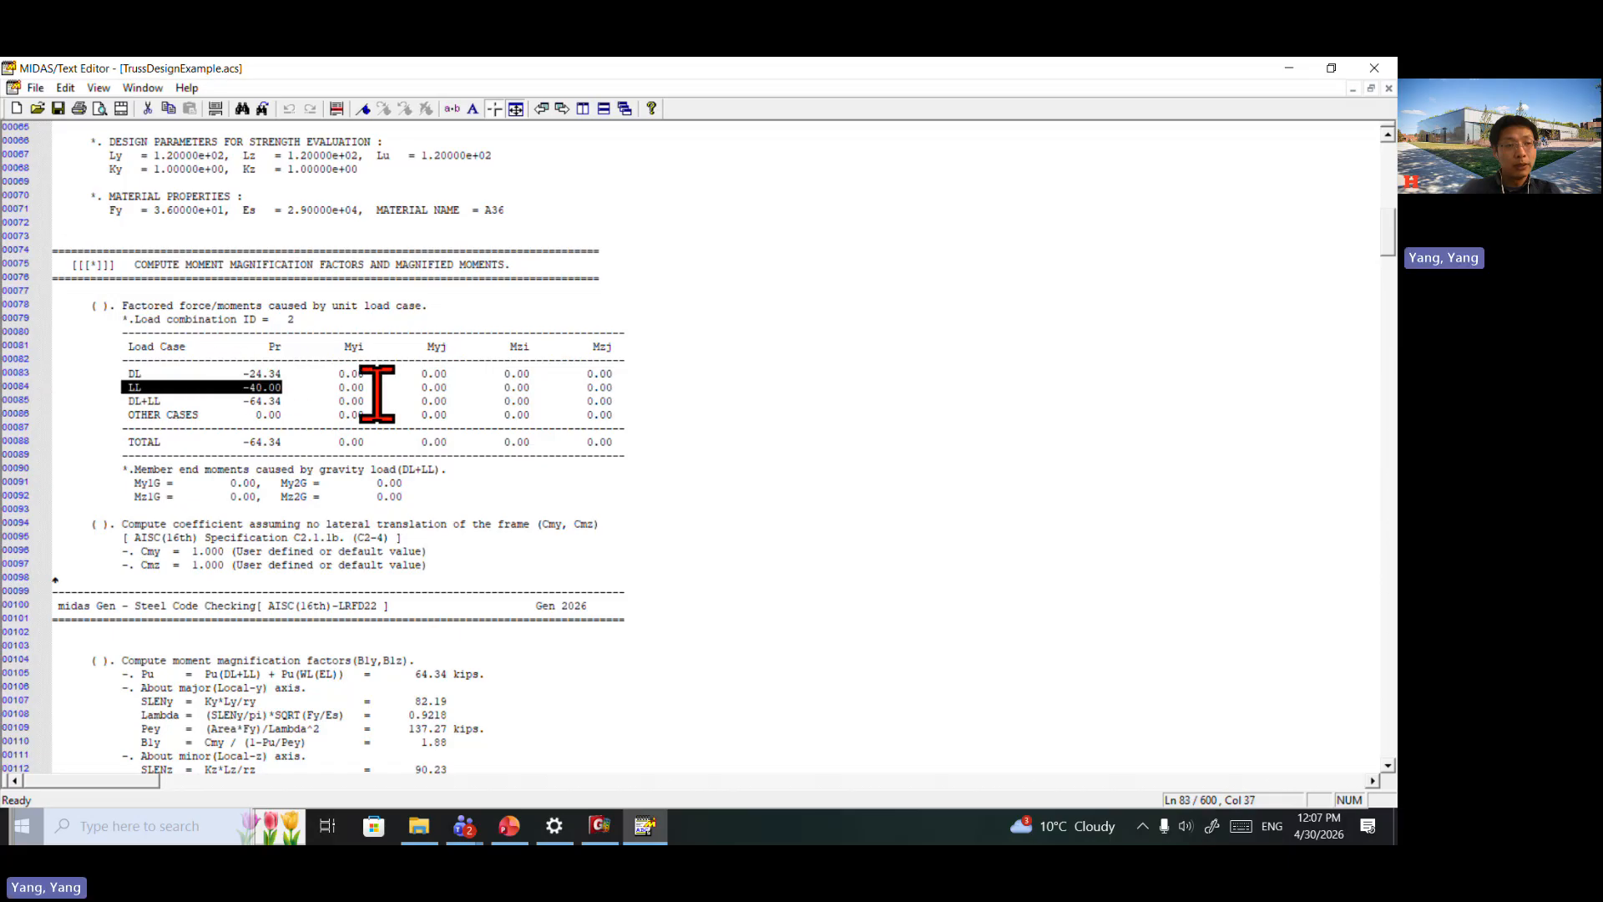
left_click(376, 388)
scroll(333, 369, "up", 12)
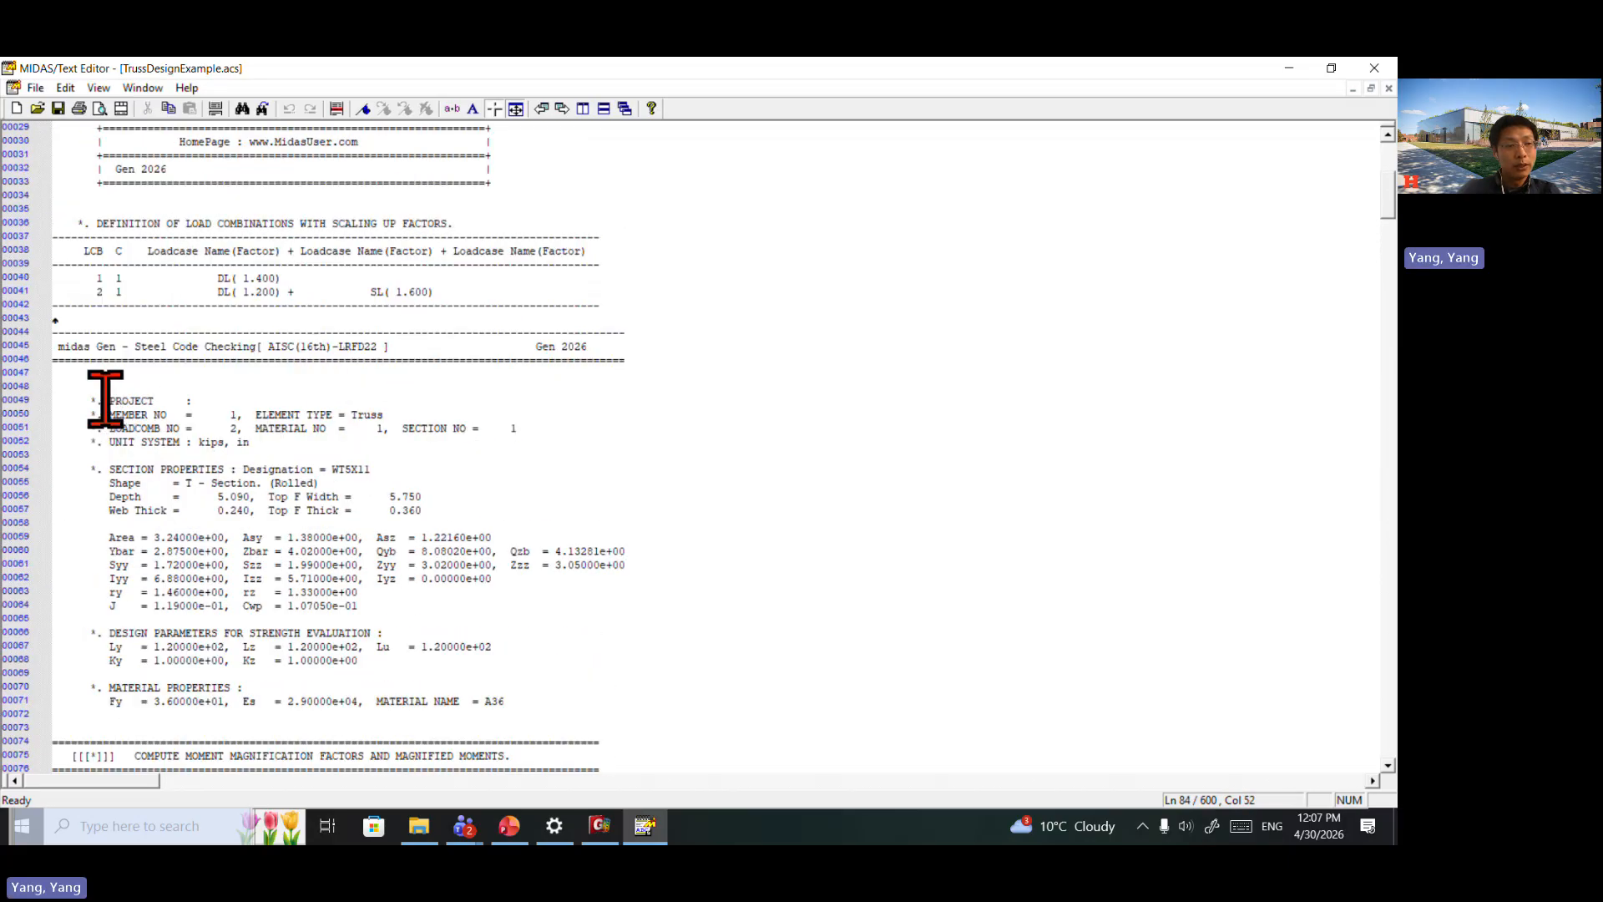
Step: Examine member 1's header data in the code check report, including the design code, element type and WT5X11 section designation
left_click_drag(397, 360, 241, 344)
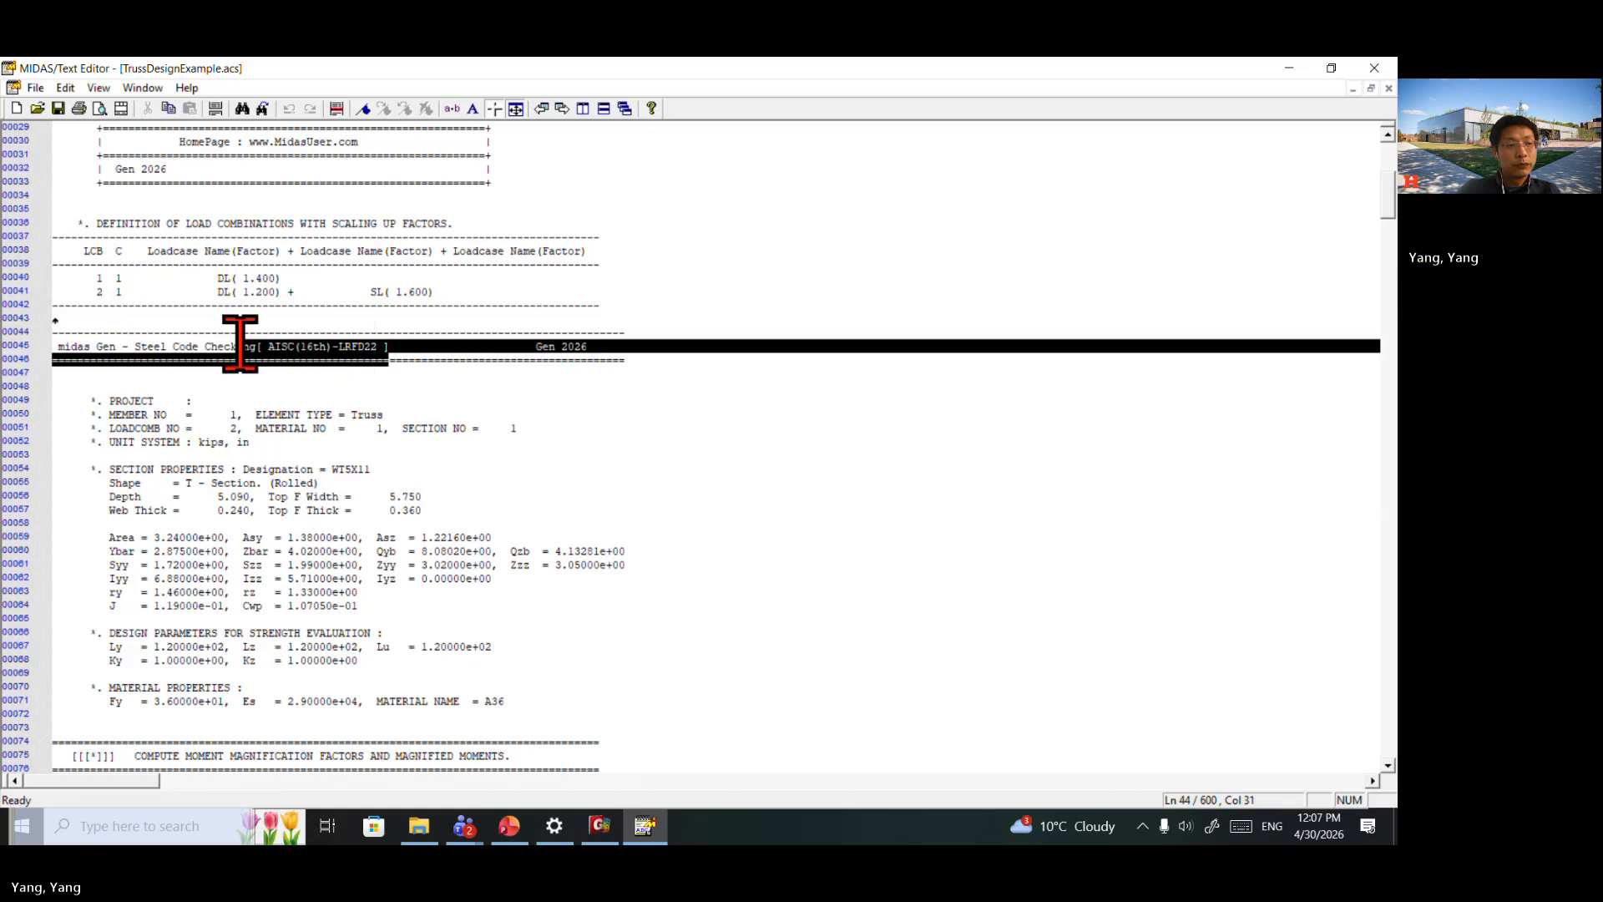
left_click(338, 386)
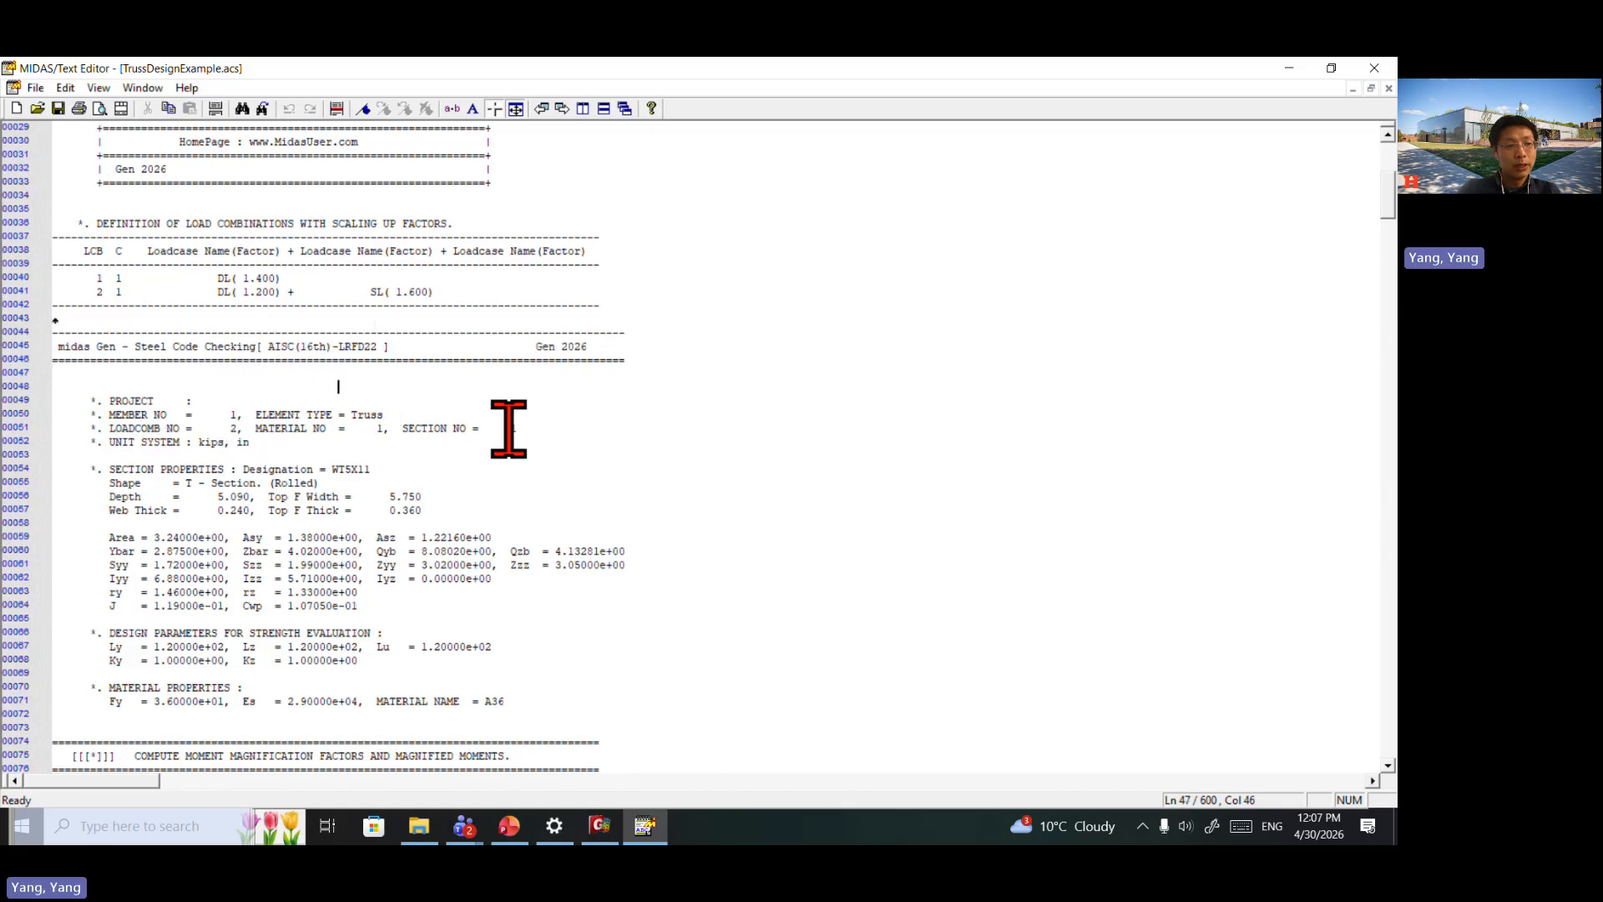
left_click_drag(534, 427, 355, 417)
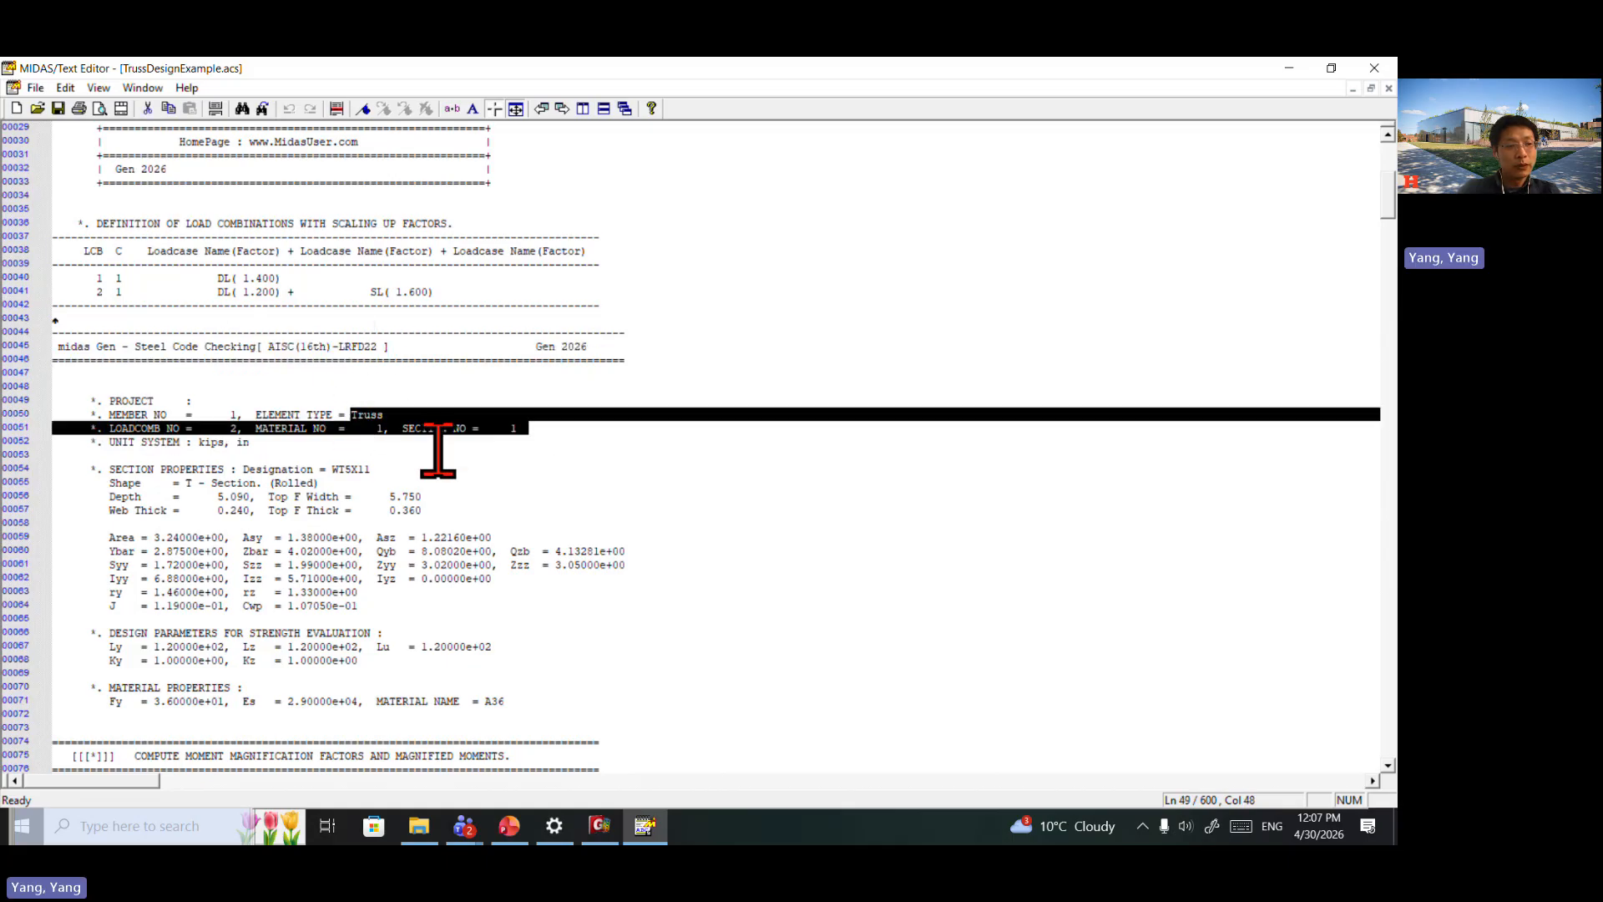
scroll(435, 447, "down", 2)
left_click(393, 428)
left_click_drag(389, 420, 337, 415)
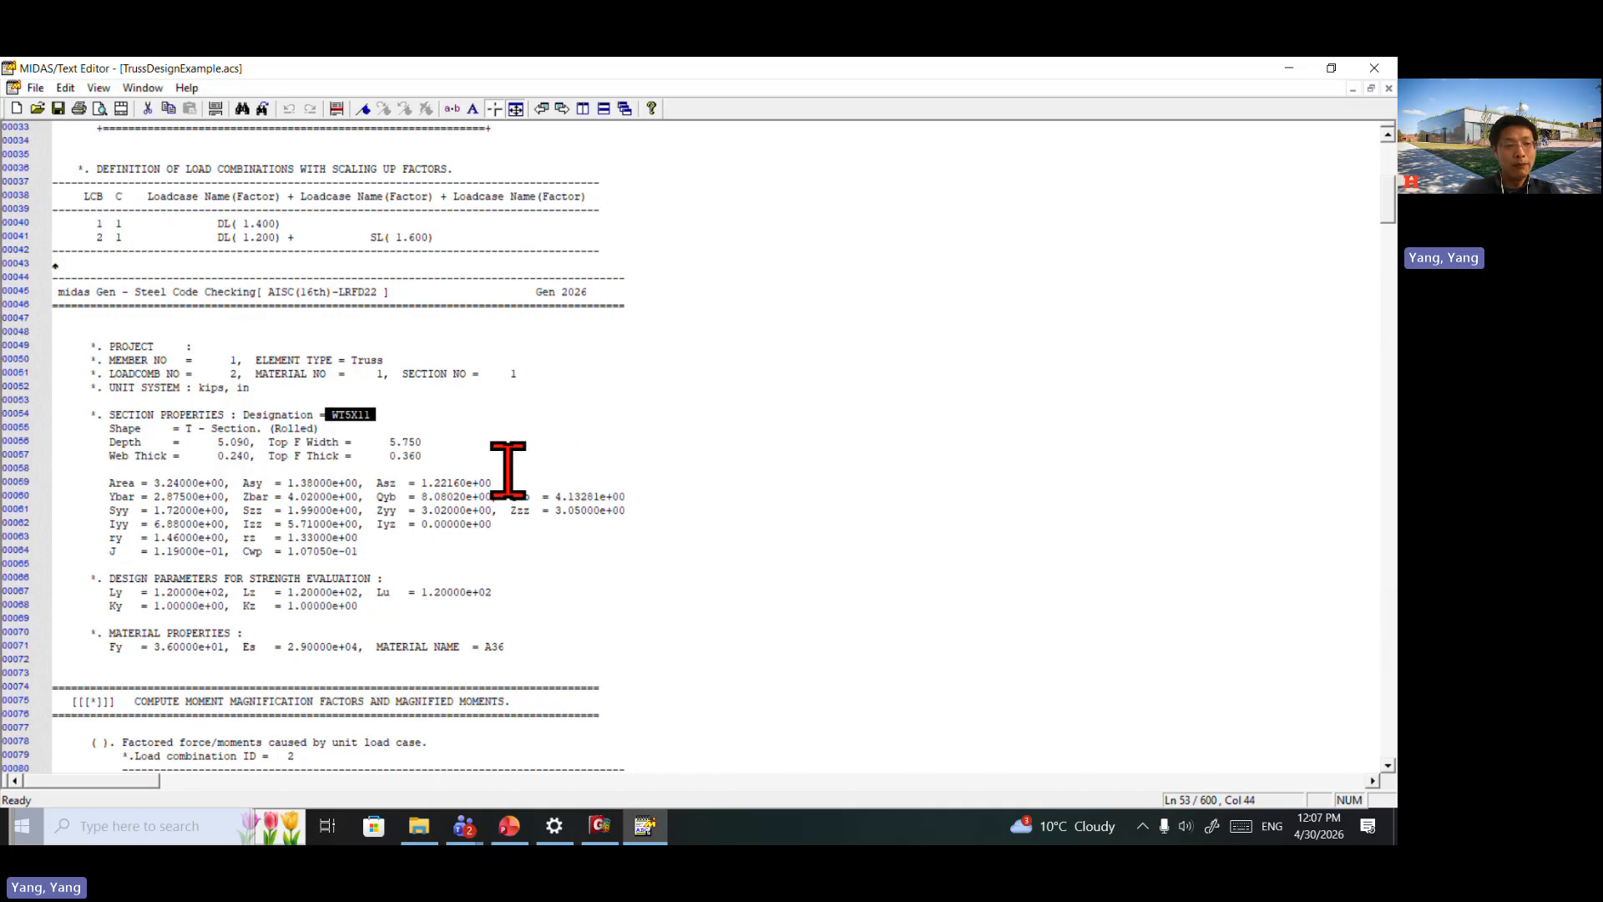
Step: Examine the axial force Pu and the minor-axis slenderness SLENz in the moment magnification factor calculation for member 1
scroll(508, 470, "down", 4)
scroll(382, 483, "down", 5)
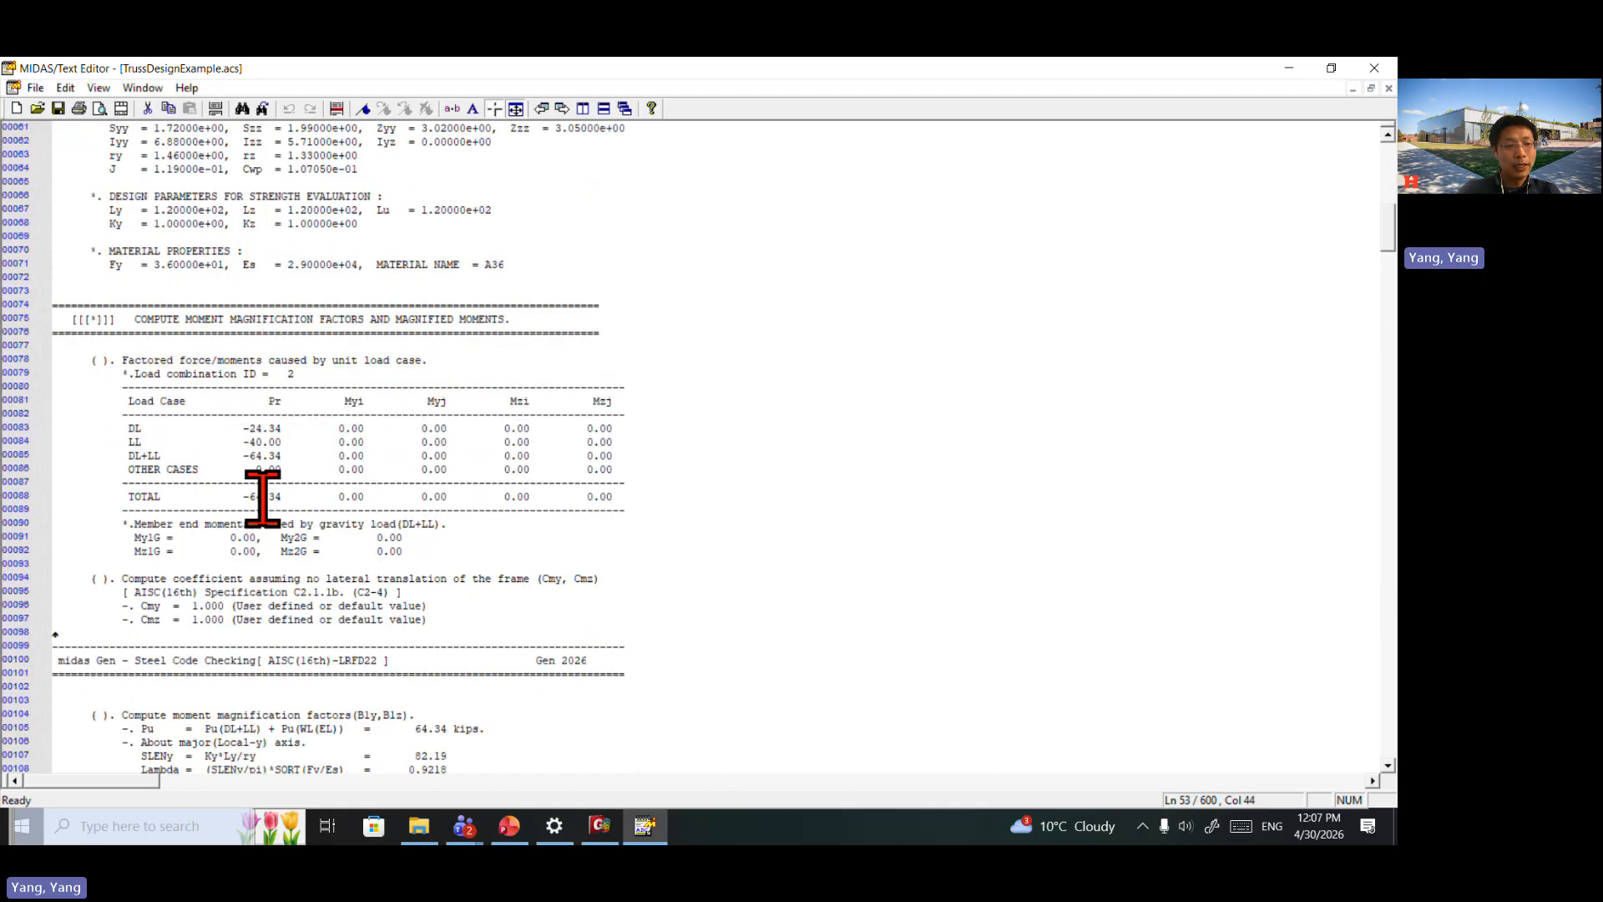
scroll(262, 499, "down", 3)
scroll(217, 484, "down", 4)
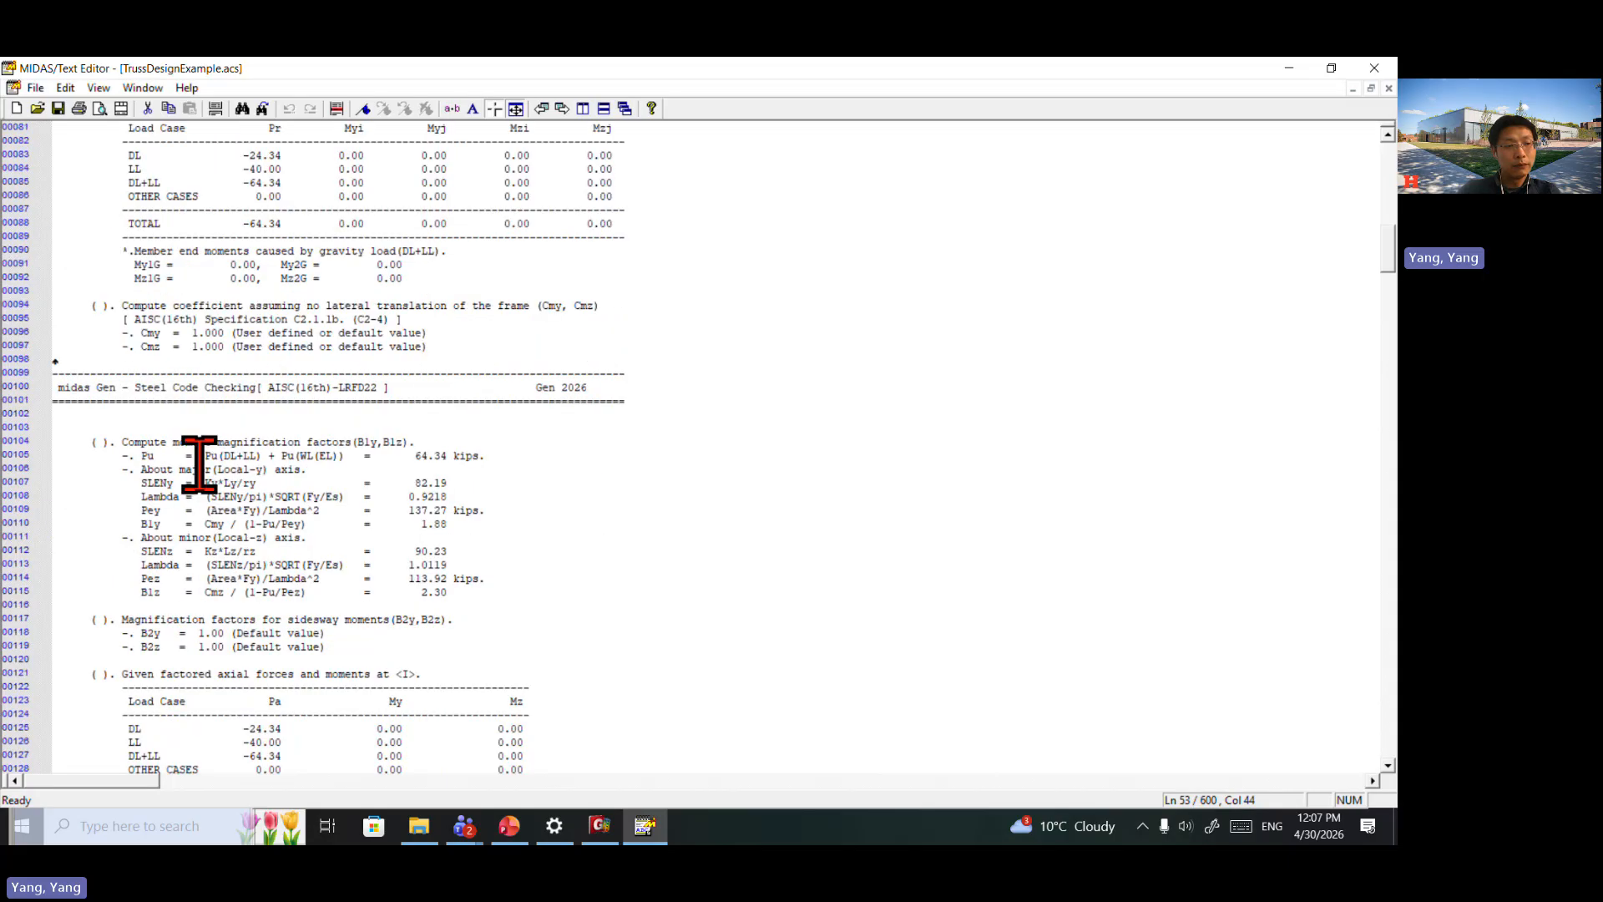
left_click_drag(477, 455, 414, 455)
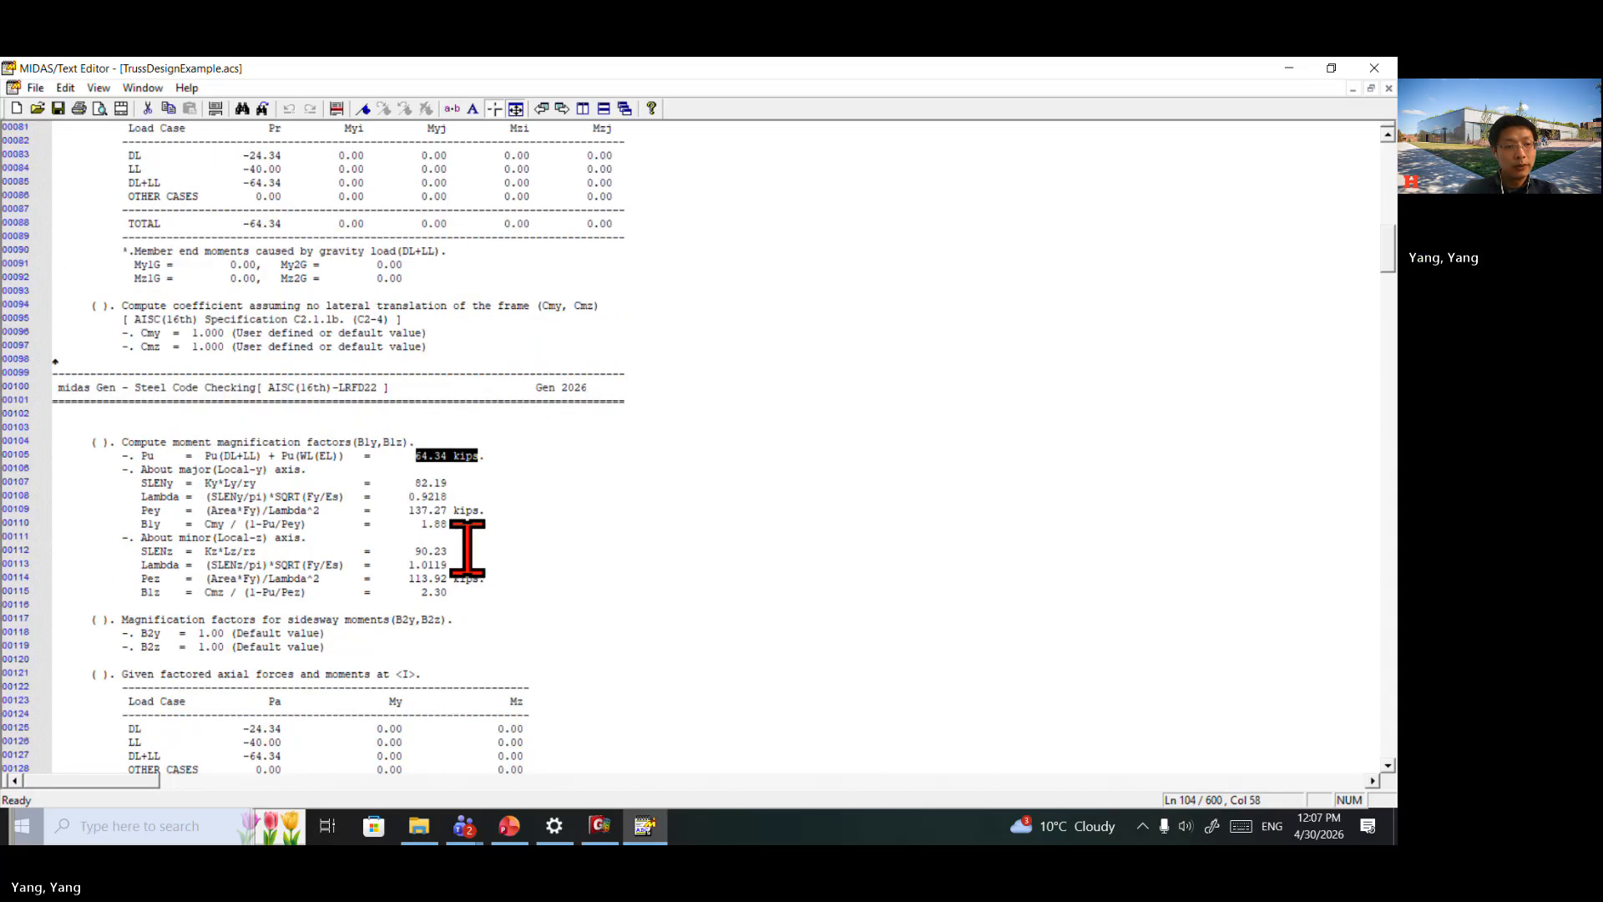
left_click_drag(453, 551, 402, 551)
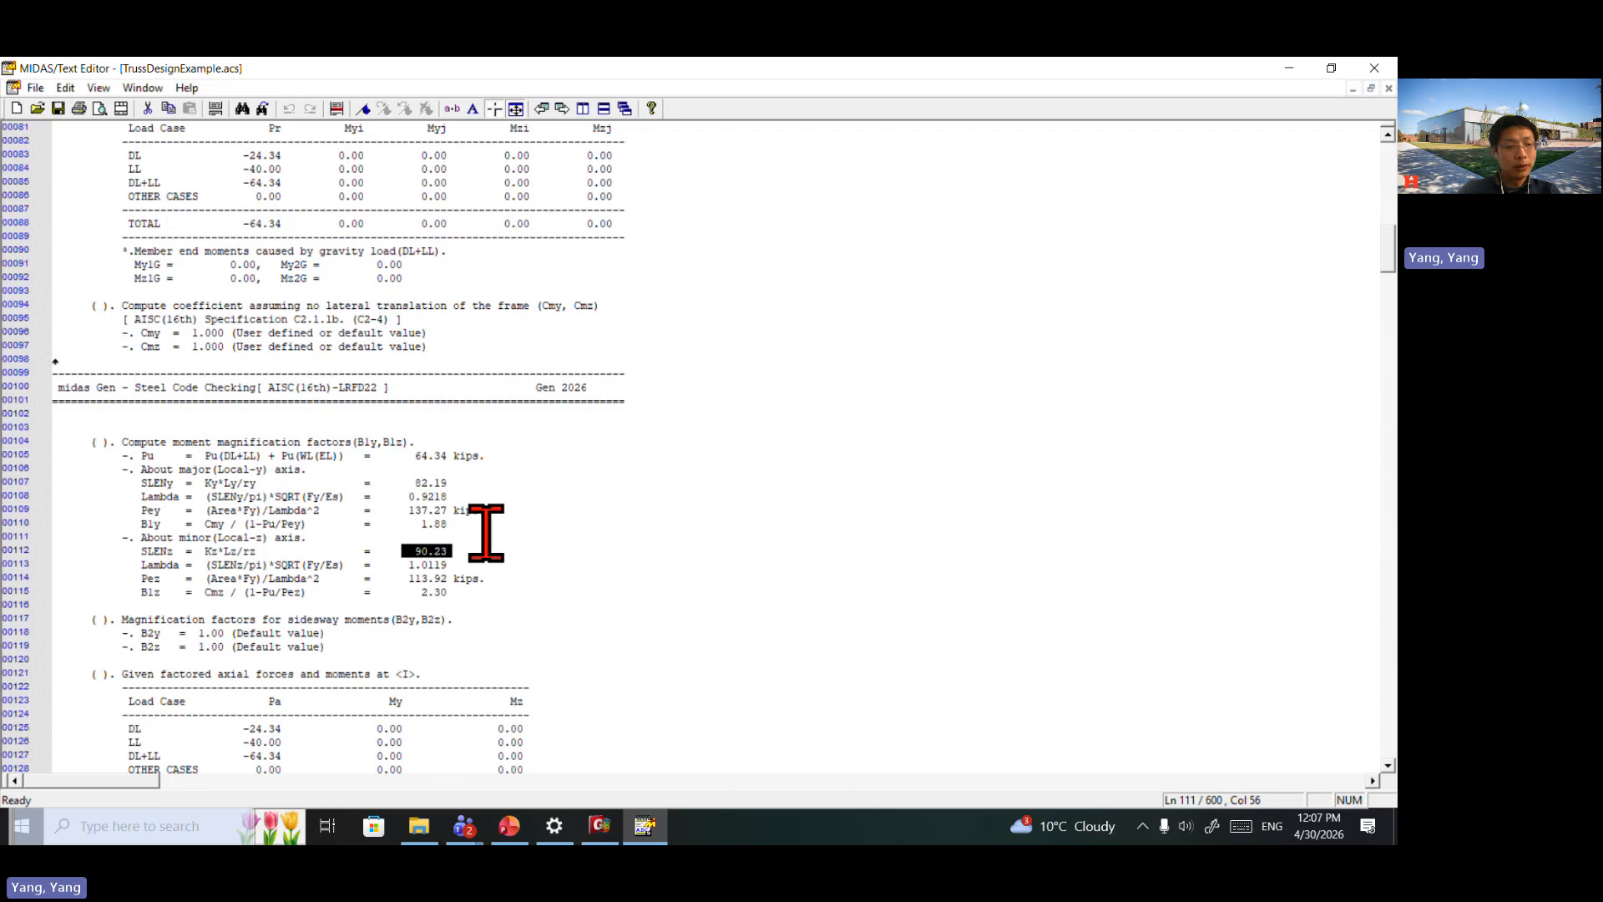
left_click(518, 536)
Step: Recheck member 1's section data, then examine its factored axial forces Pr for DL, LL, DL+LL and the total
scroll(374, 490, "up", 2)
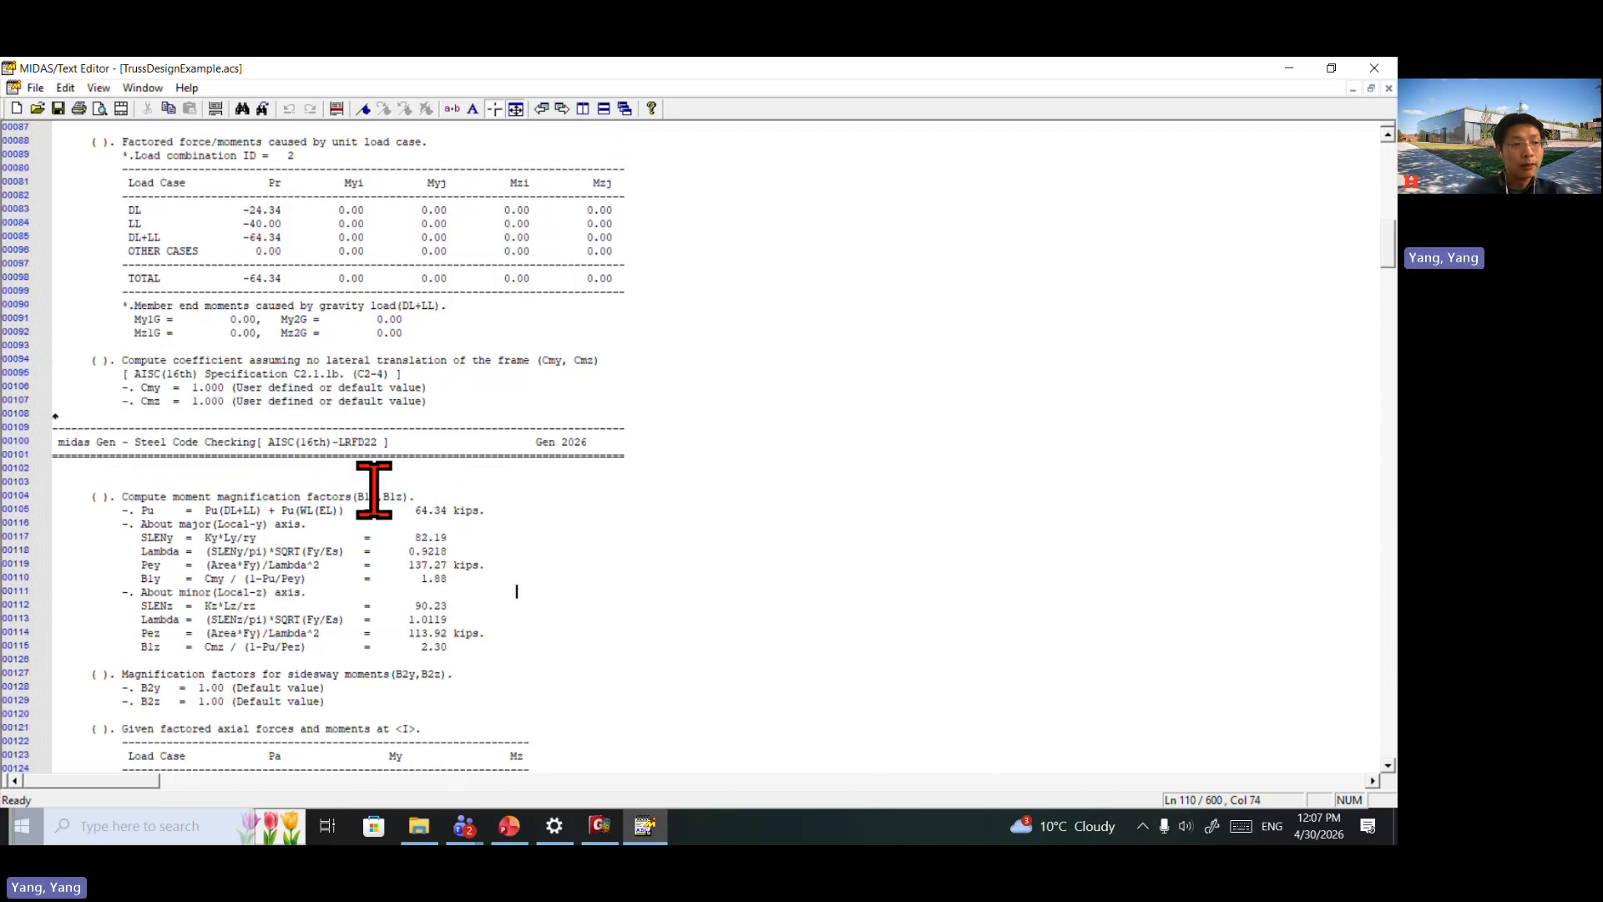
scroll(374, 490, "up", 3)
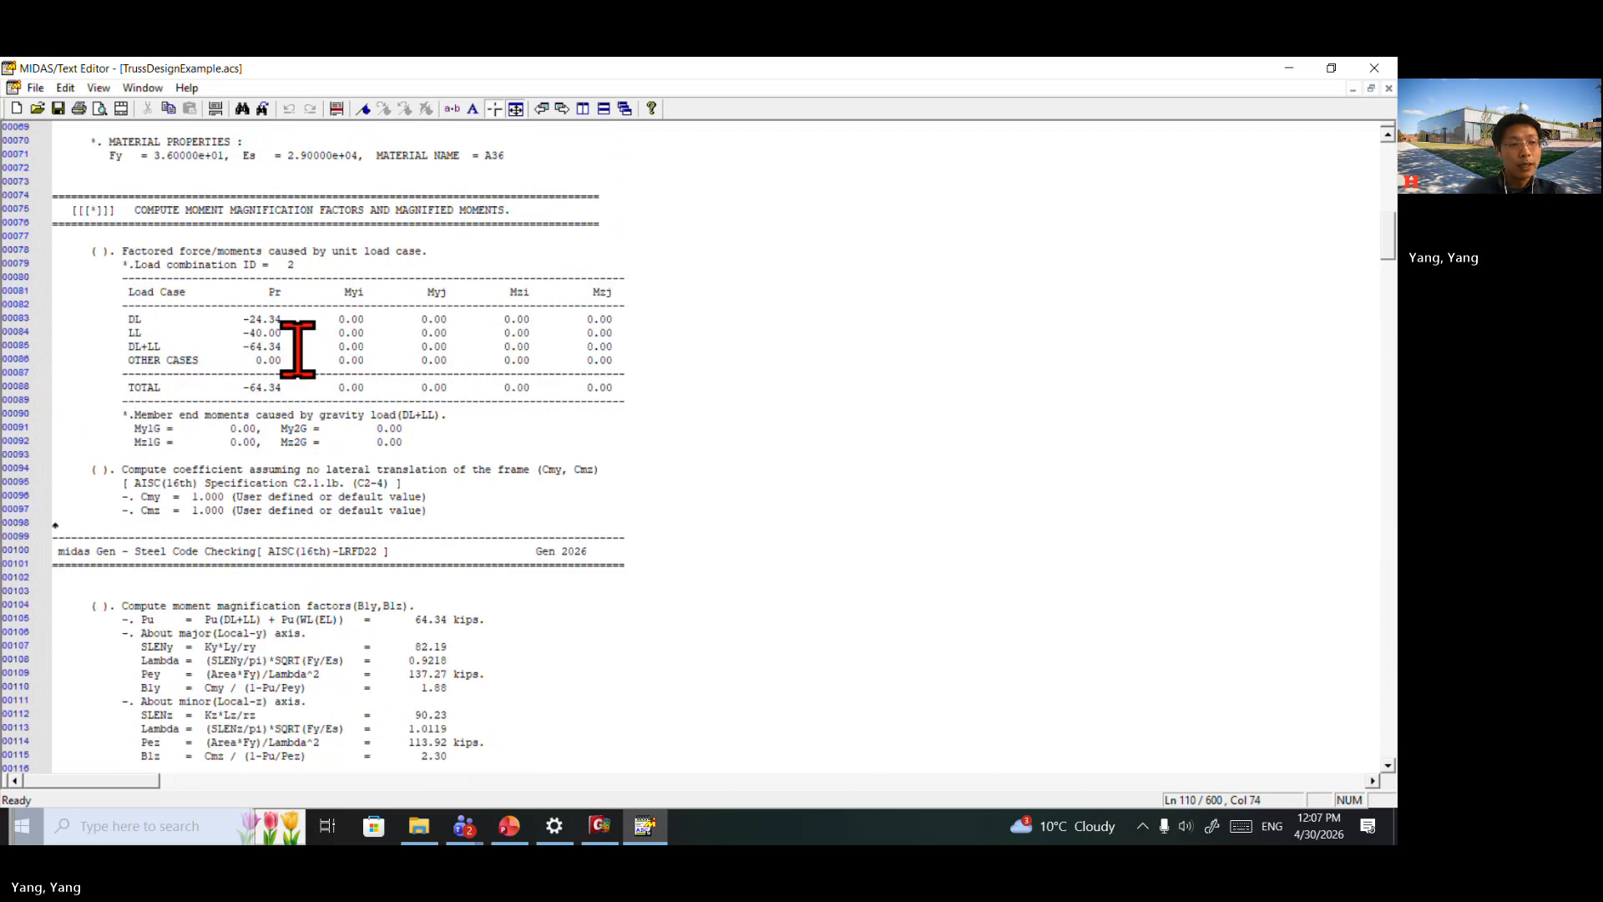
scroll(296, 340, "up", 3)
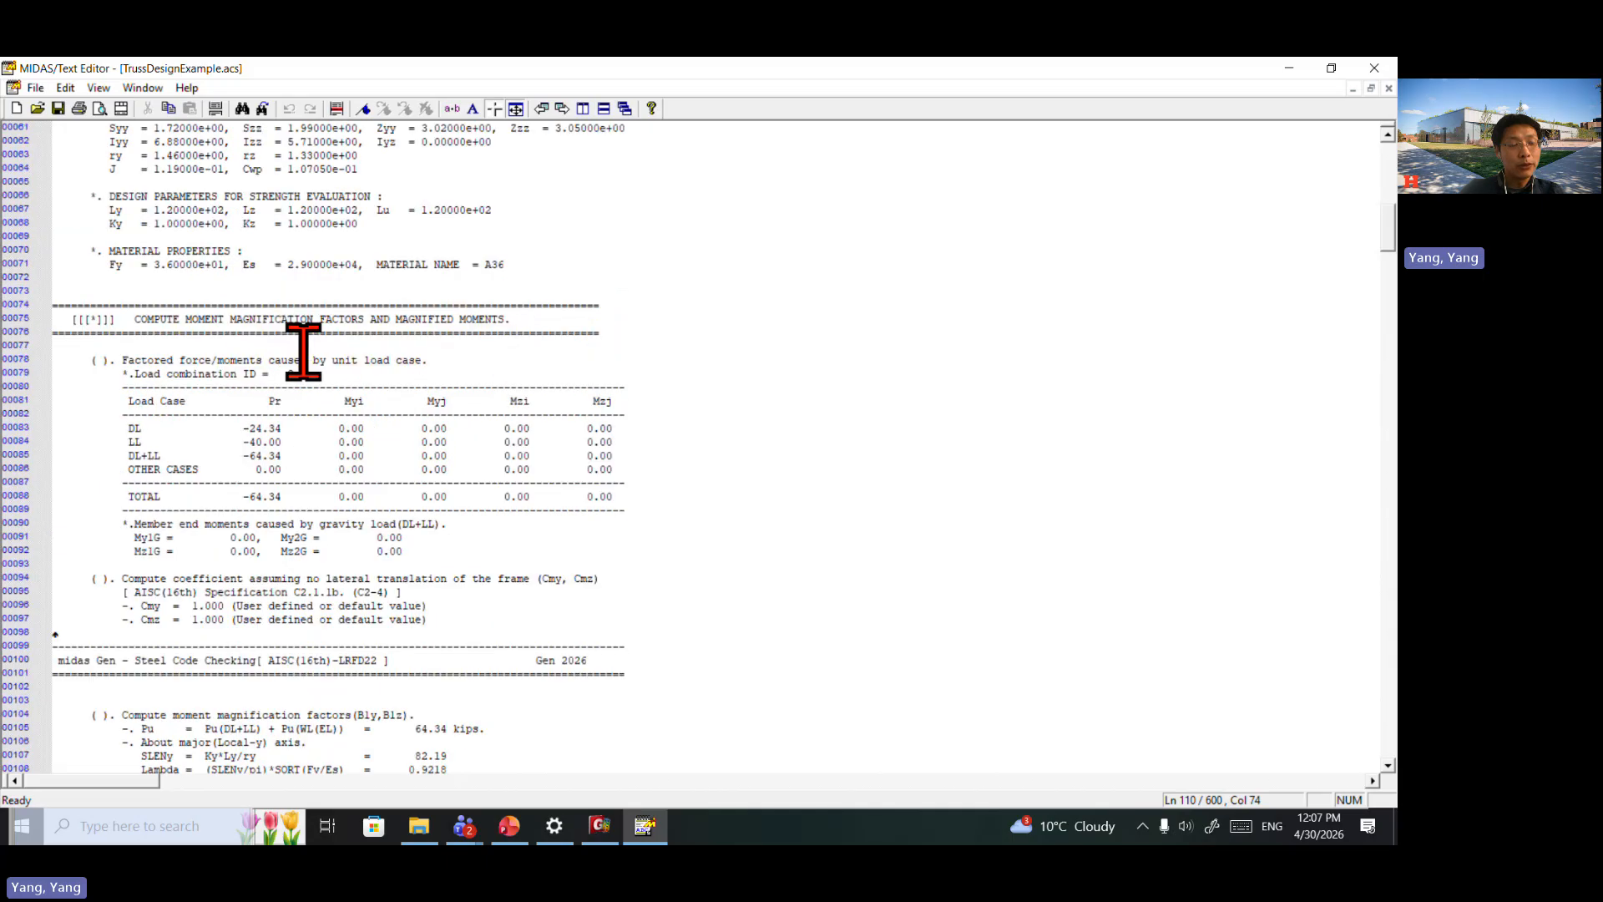
scroll(303, 349, "up", 3)
scroll(321, 351, "up", 3)
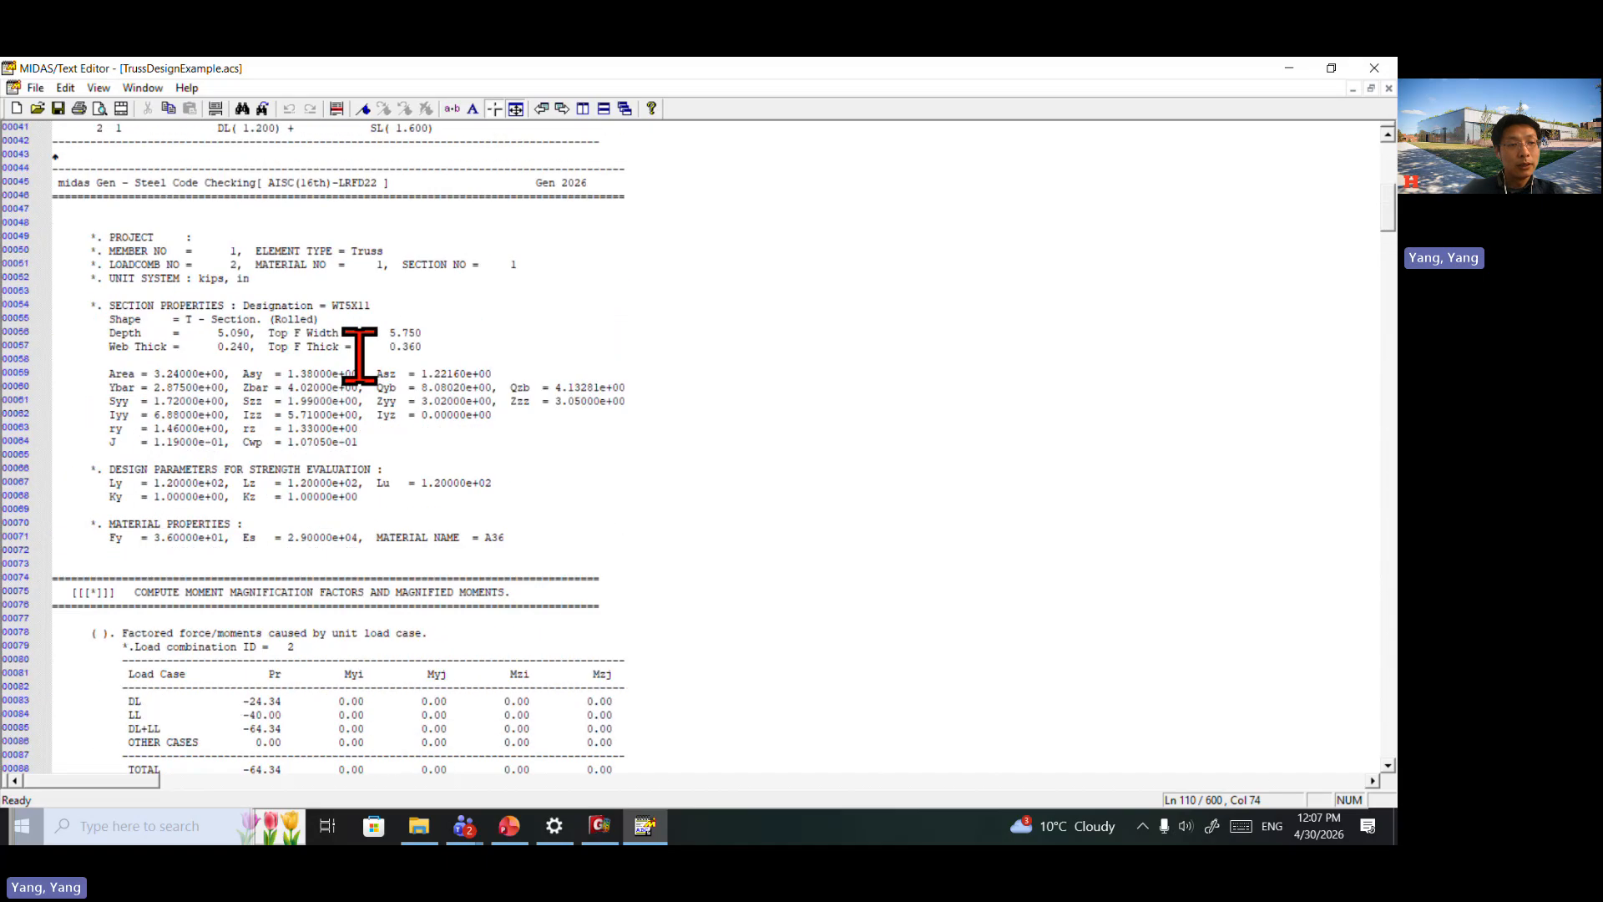
scroll(352, 332, "down", 6)
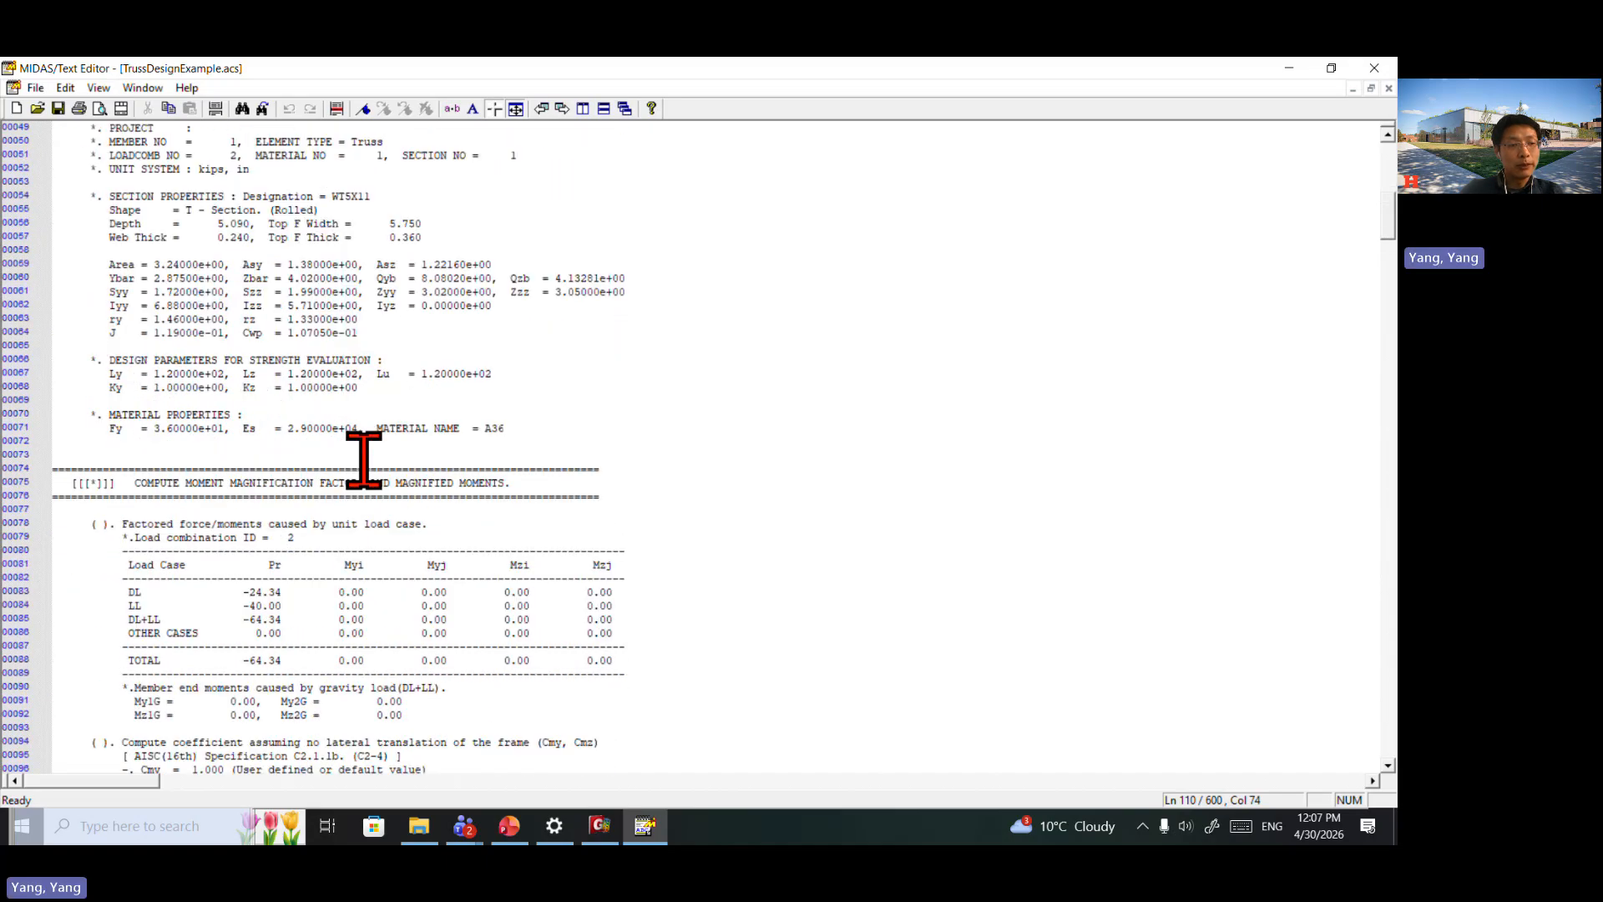
left_click_drag(237, 429, 288, 451)
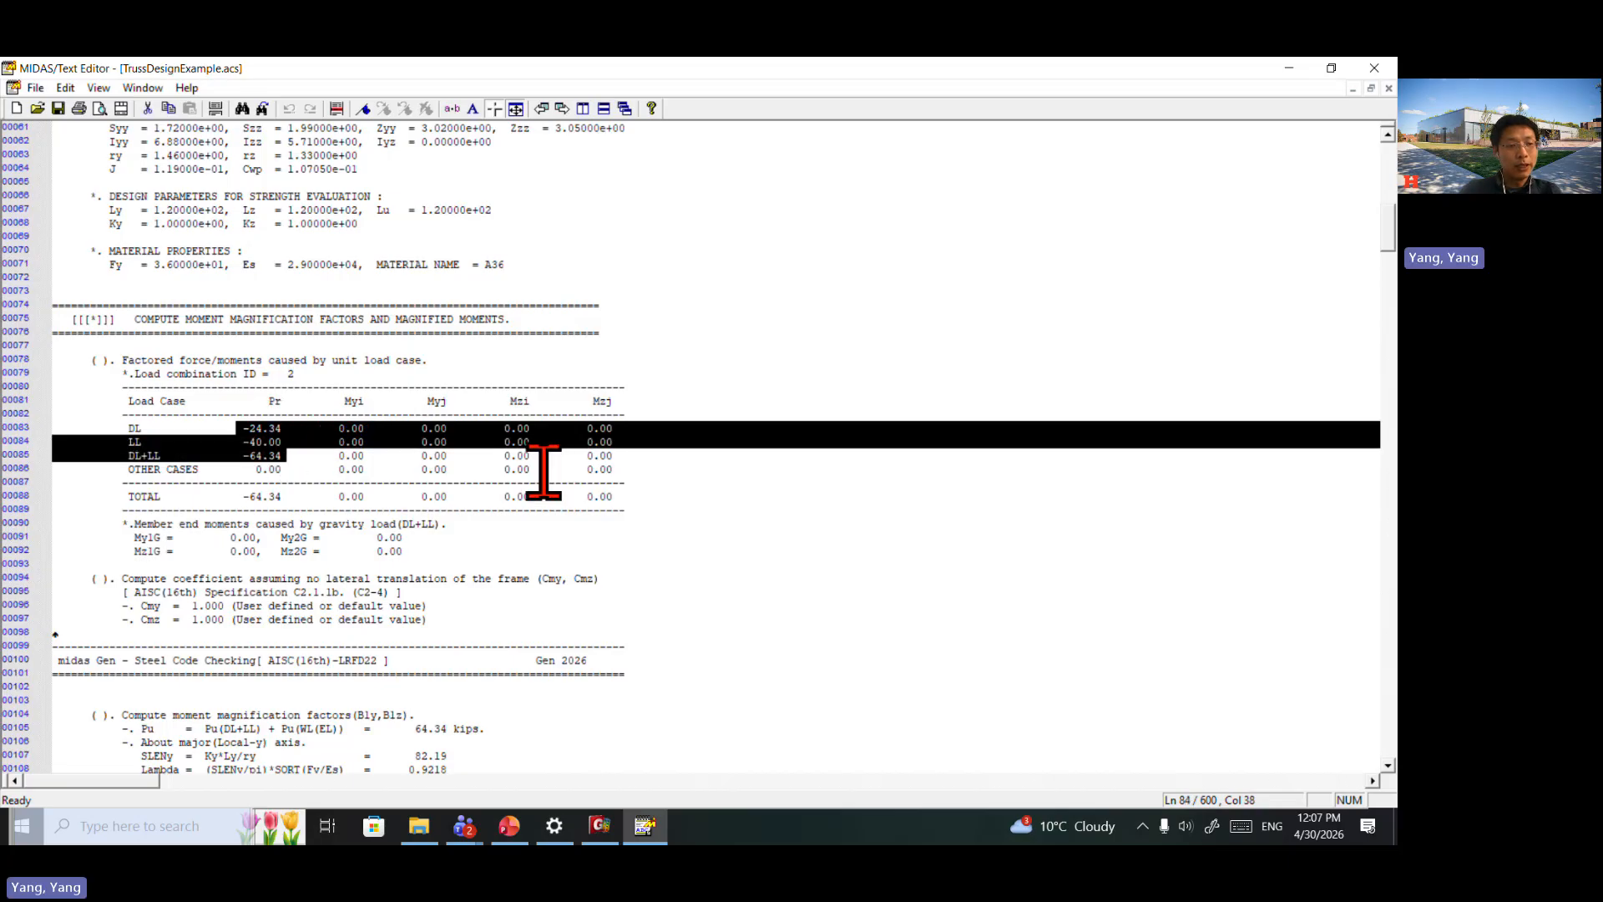
scroll(543, 472, "down", 1)
left_click(294, 405)
scroll(303, 429, "down", 2)
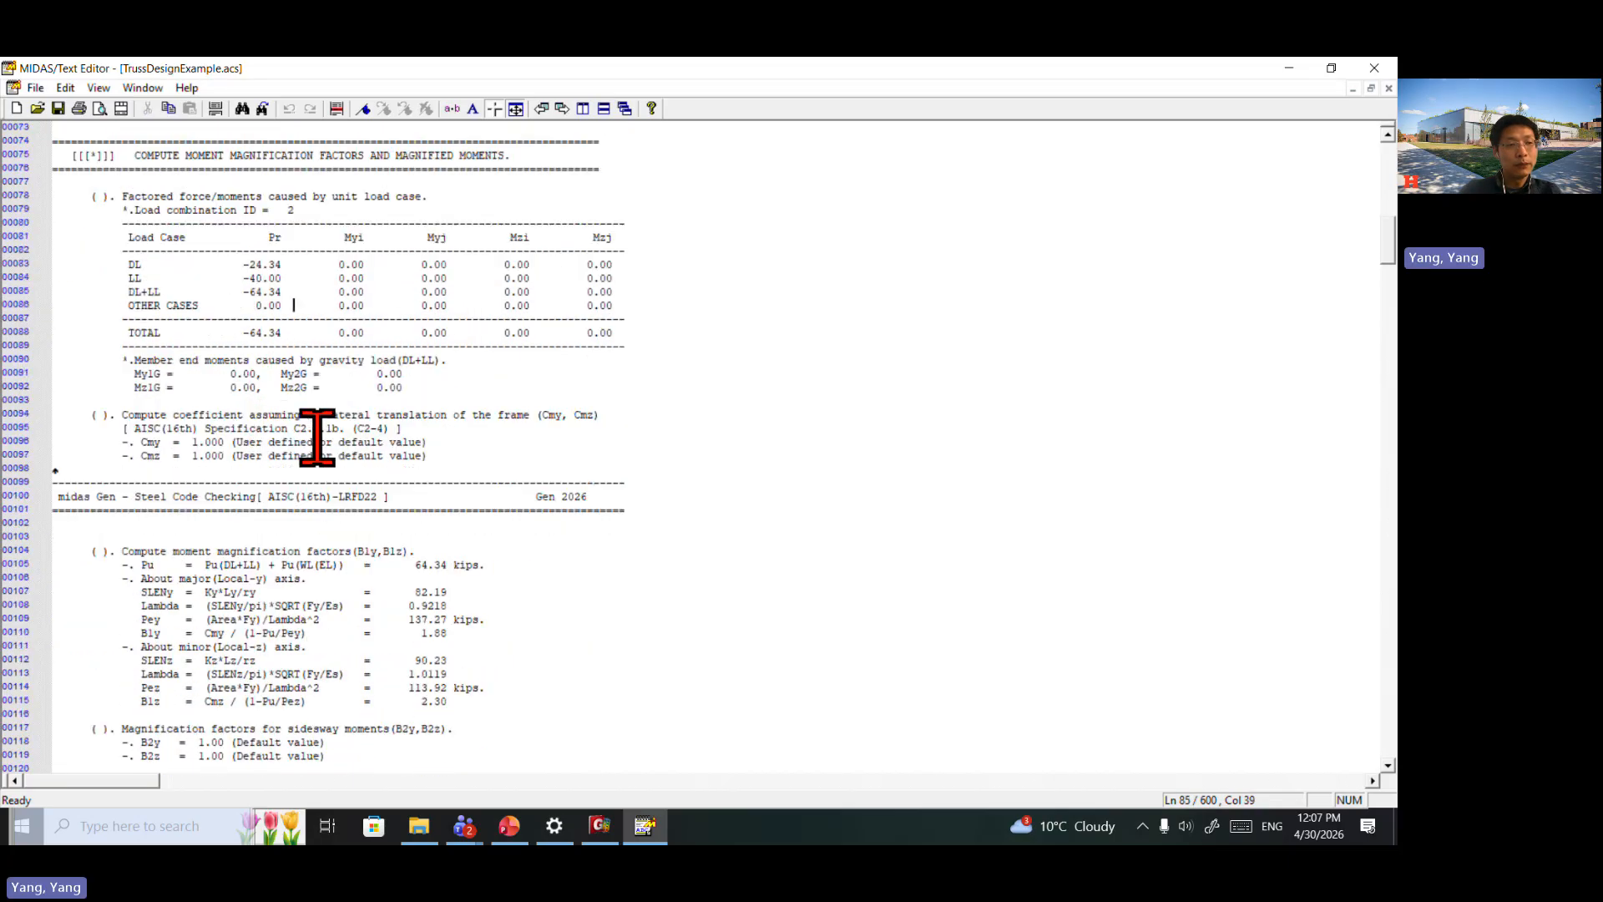
left_click_drag(286, 334, 243, 335)
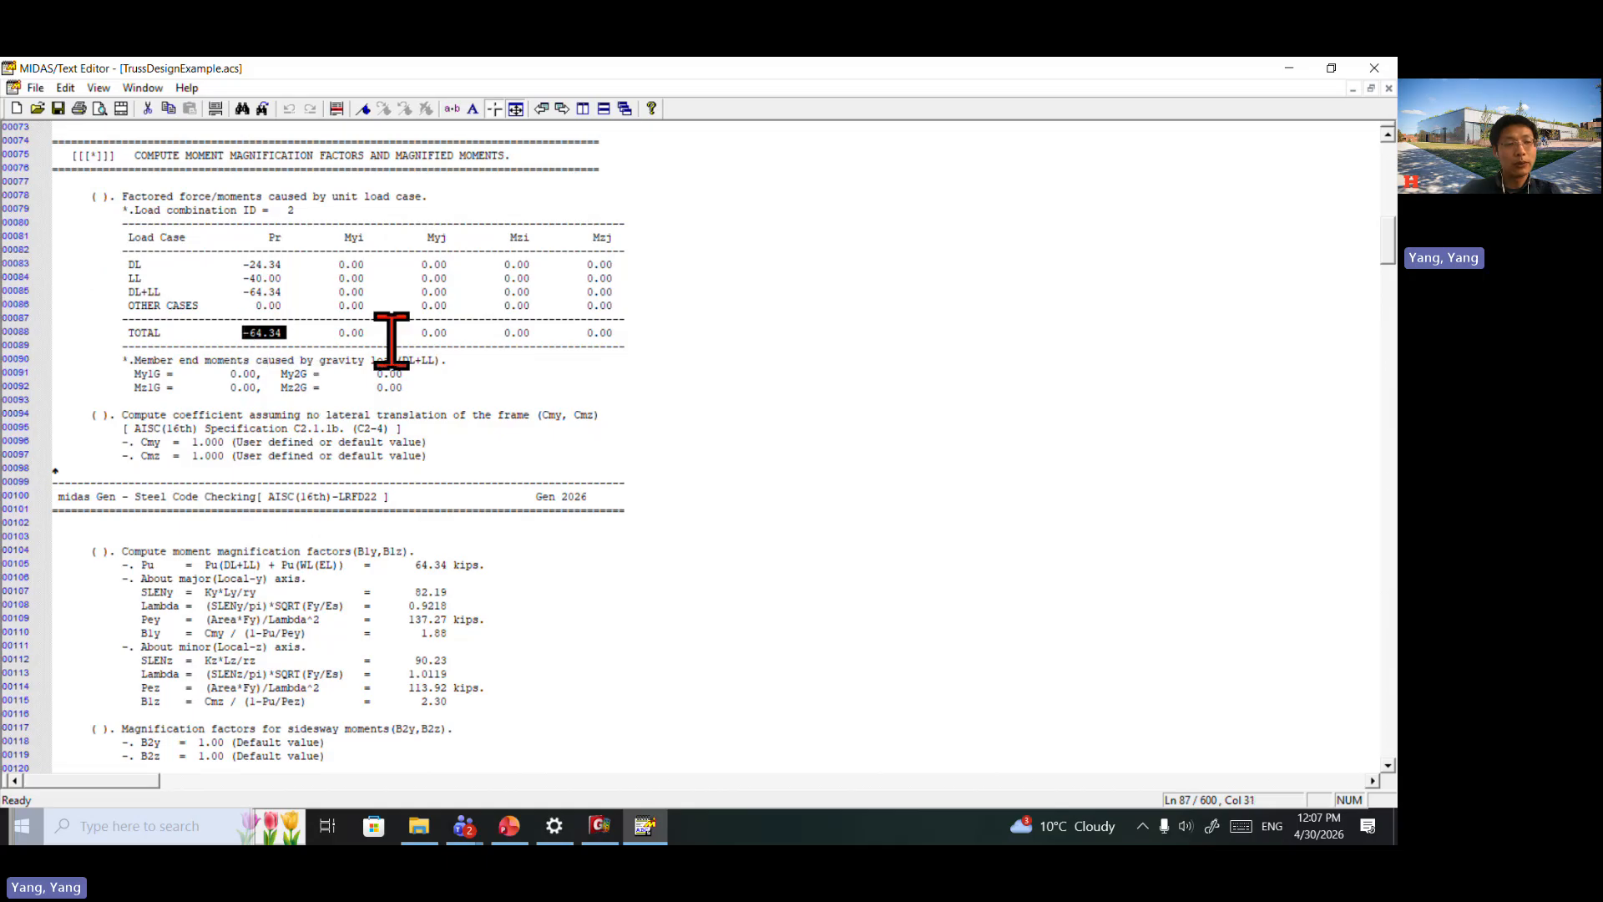
Step: Read on through the magnified moments to the axial strength check and examine the slenderness and width-thickness ratio checks
scroll(387, 361, "down", 1)
scroll(387, 360, "down", 3)
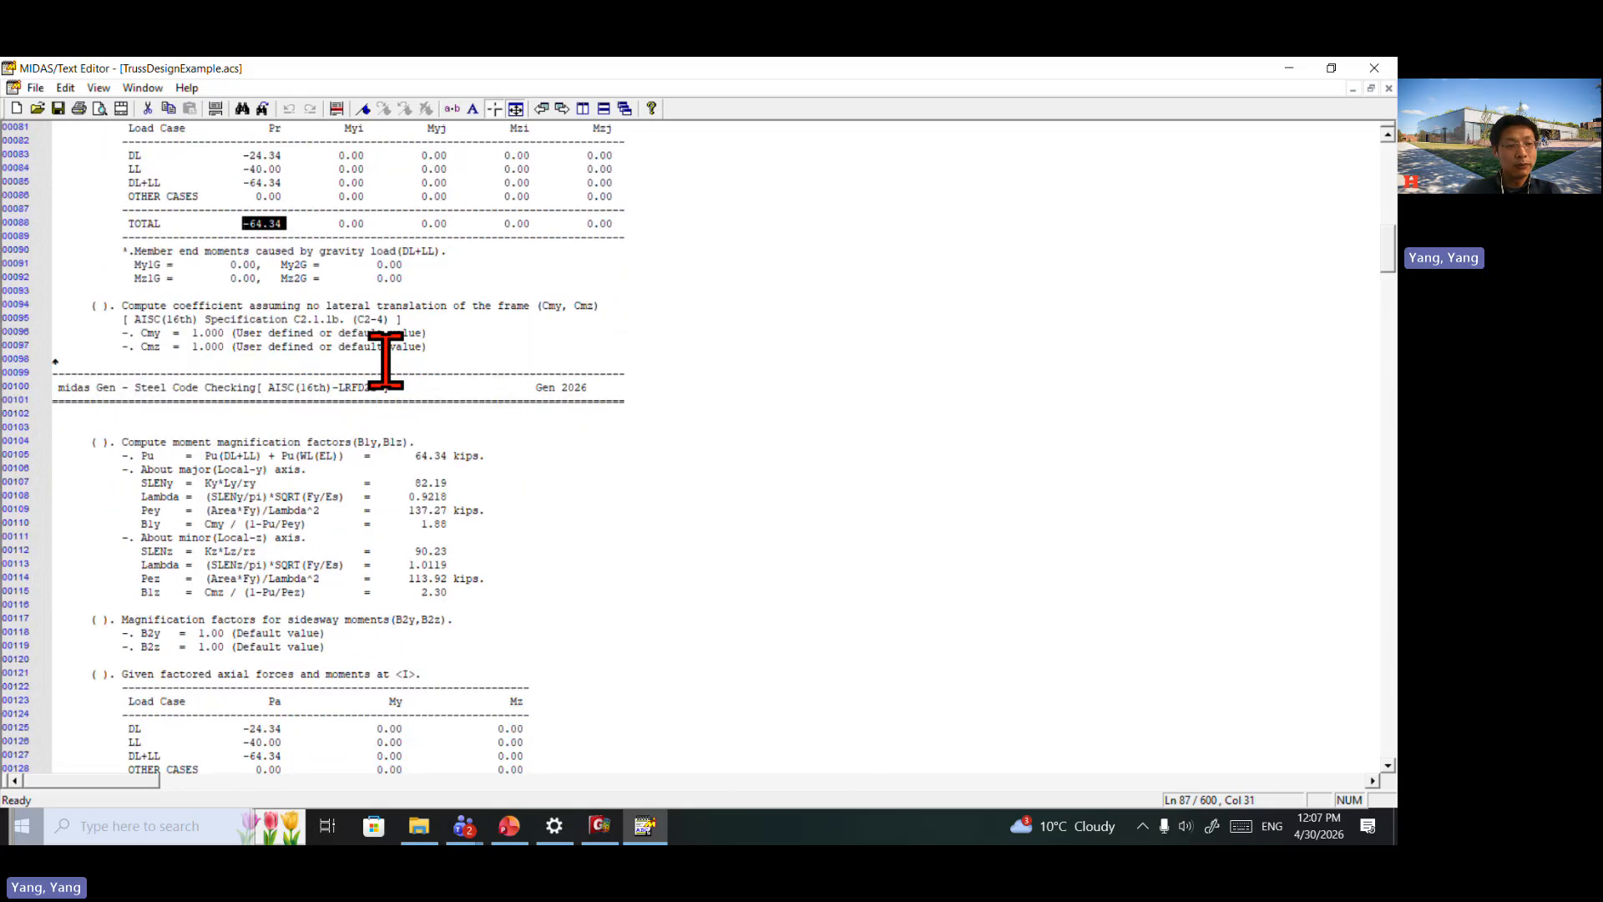
scroll(359, 334, "down", 4)
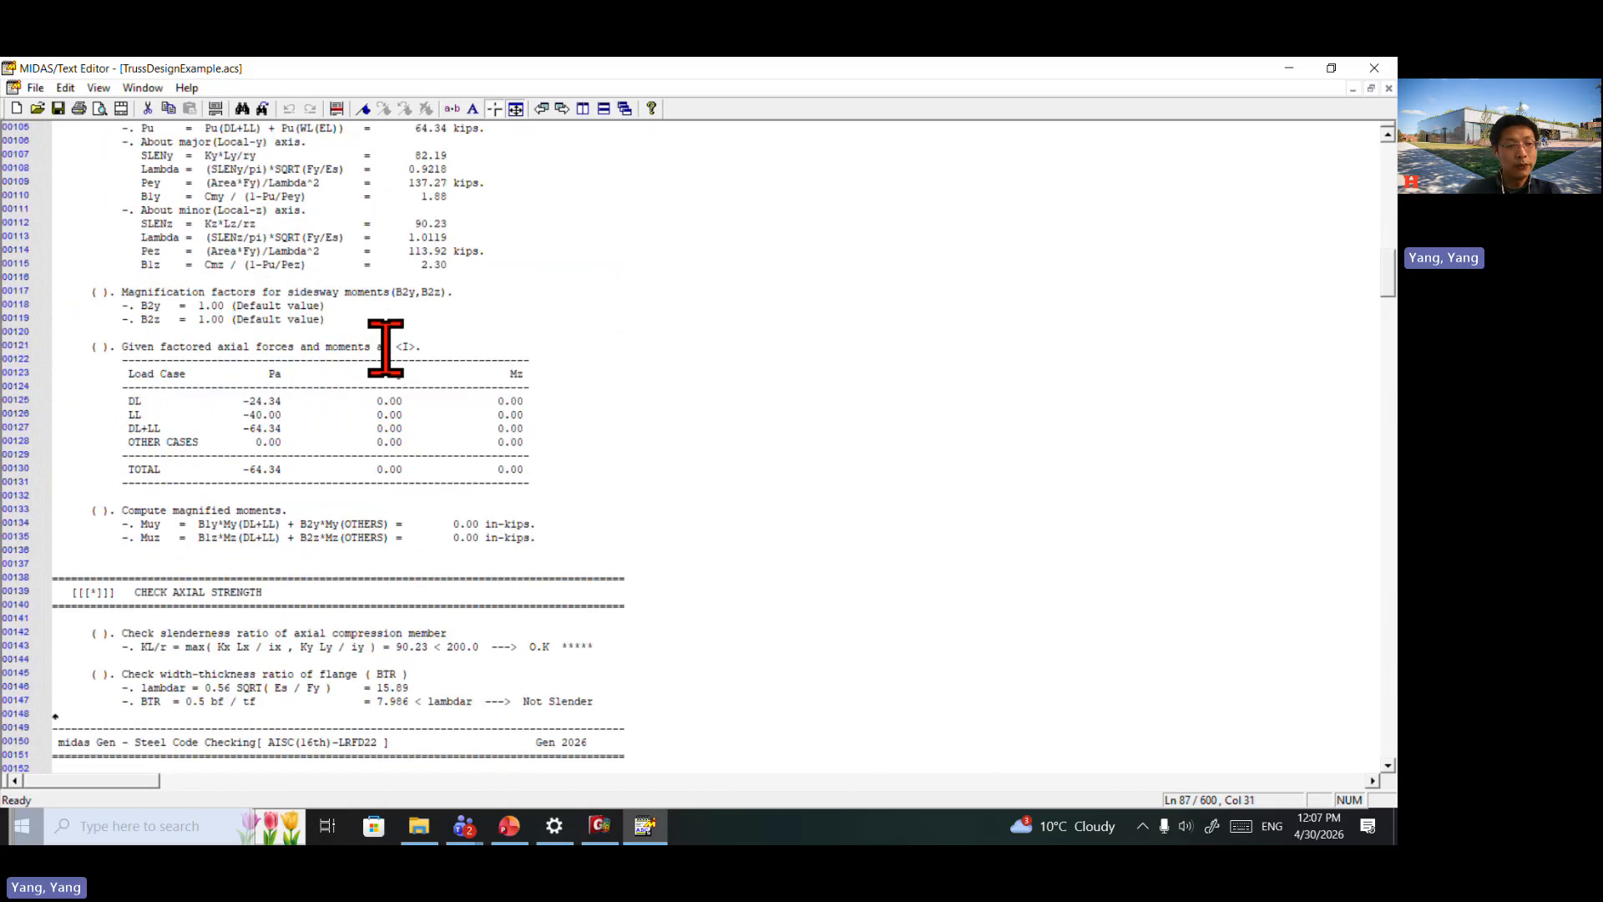
scroll(369, 408, "down", 3)
scroll(363, 401, "down", 2)
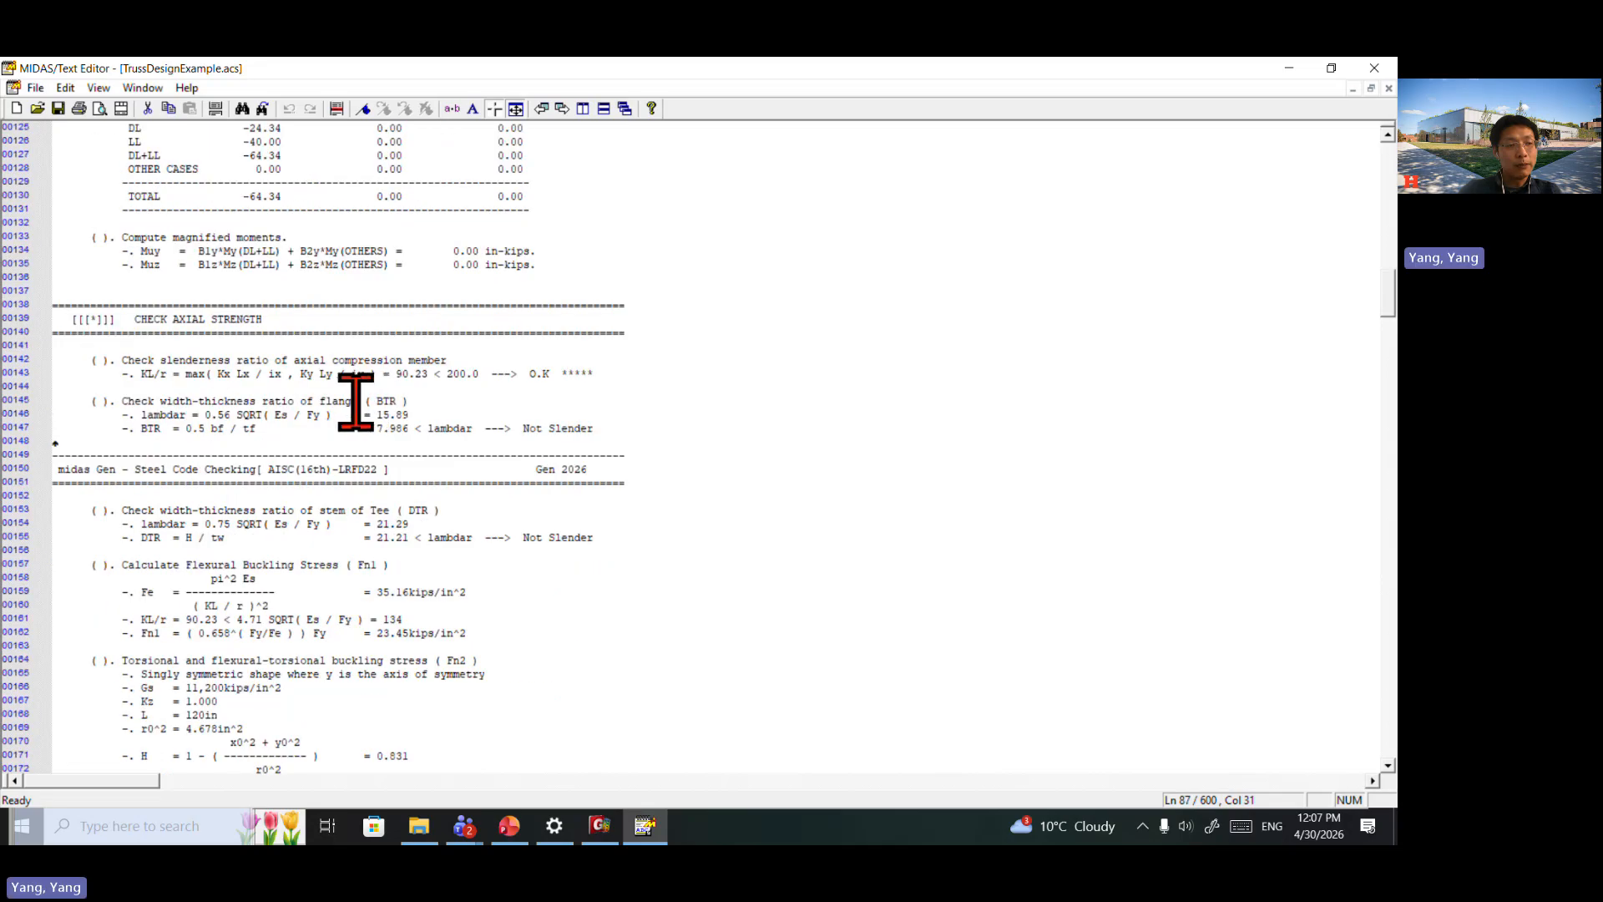
scroll(251, 375, "down", 1)
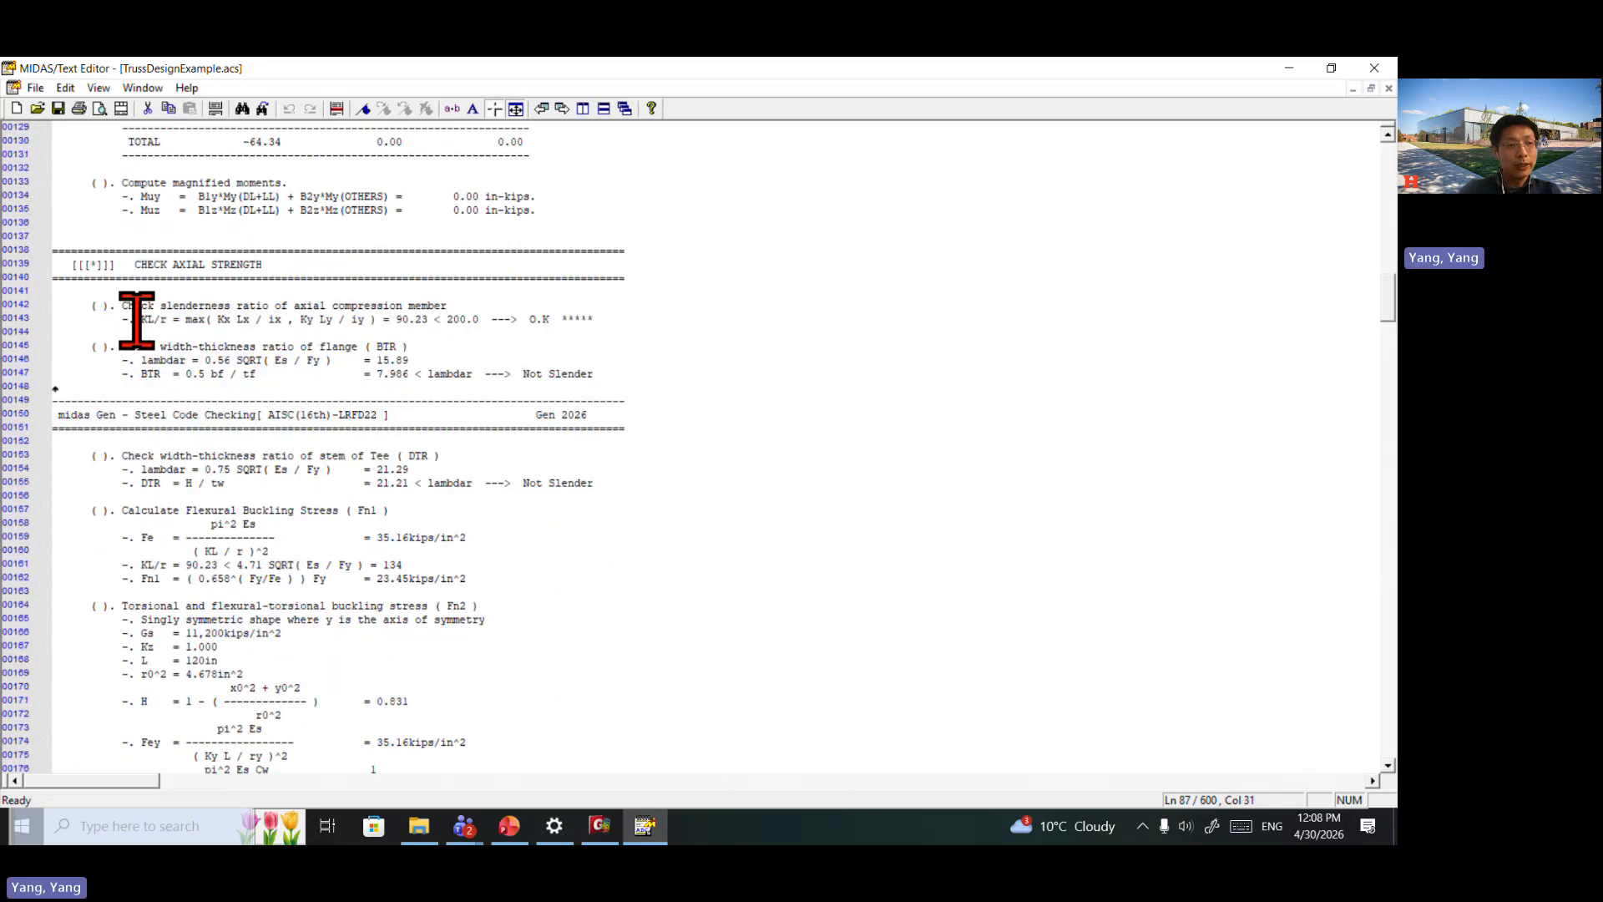
Step: Return to member 1's design parameters for strength evaluation and highlight the unbraced lengths Ly and Lz
scroll(136, 322, "up", 3)
scroll(249, 361, "up", 4)
scroll(249, 361, "up", 12)
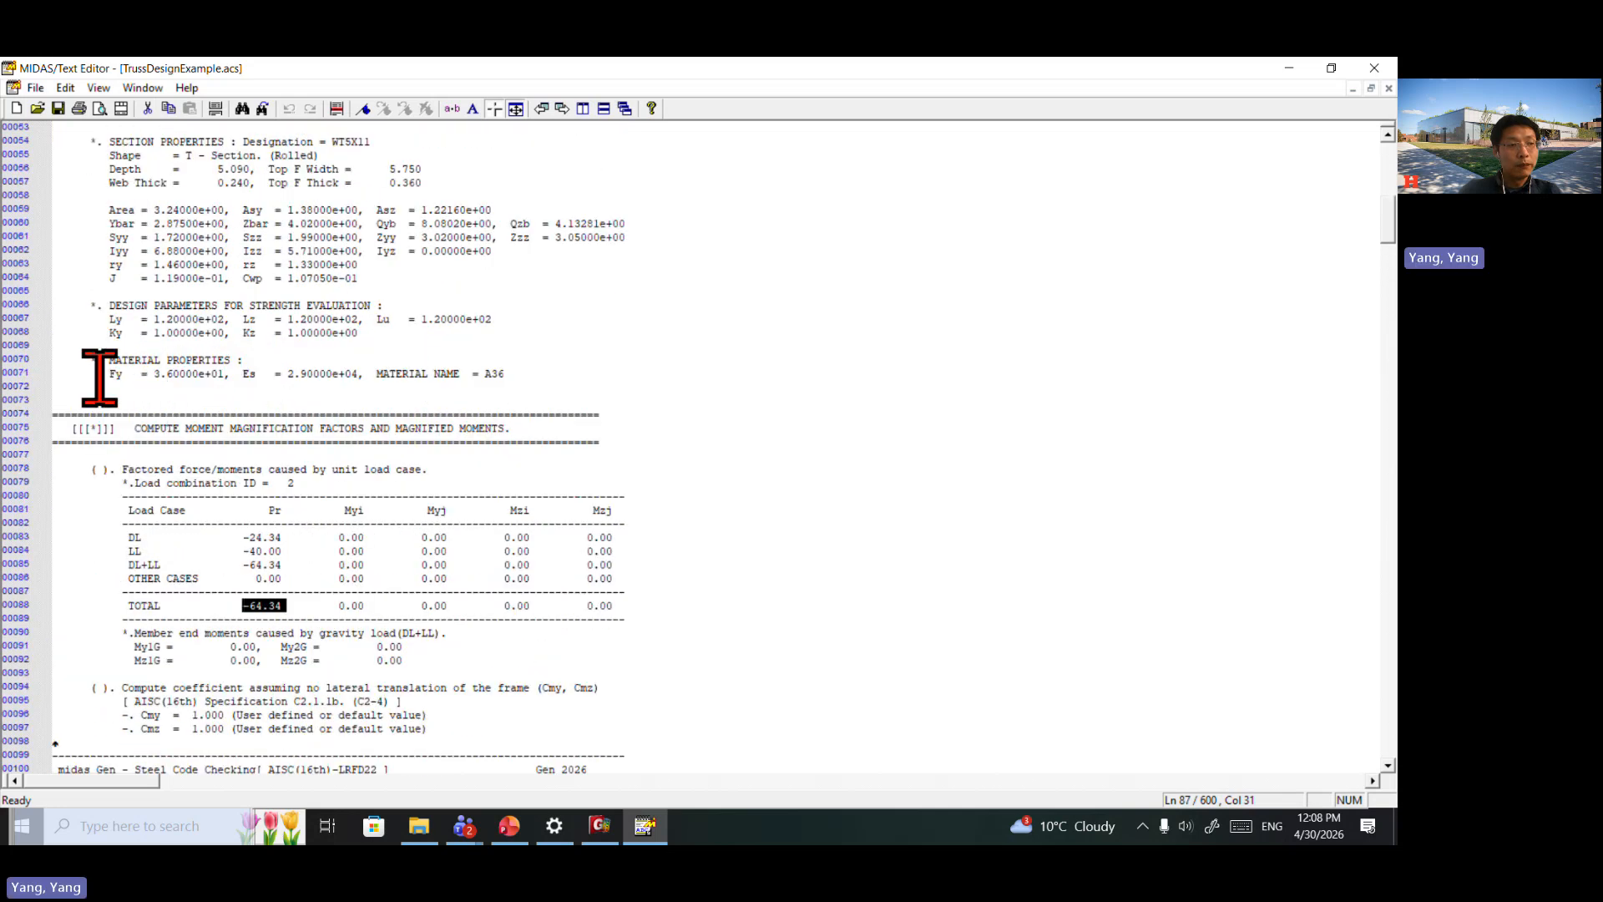
left_click_drag(96, 320, 362, 319)
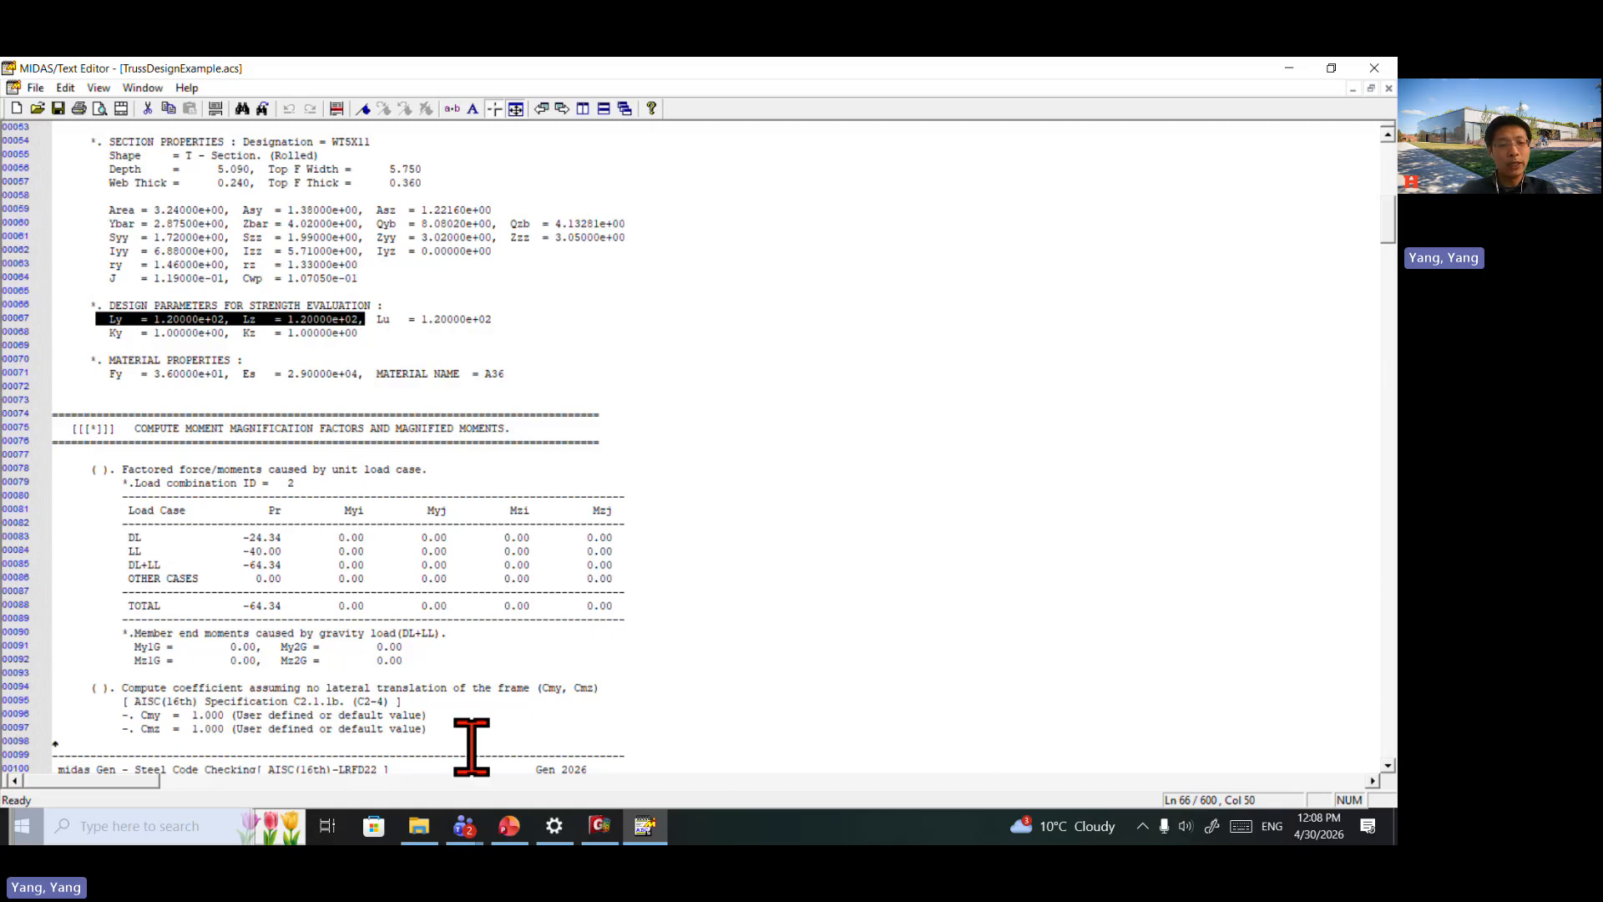
left_click(597, 825)
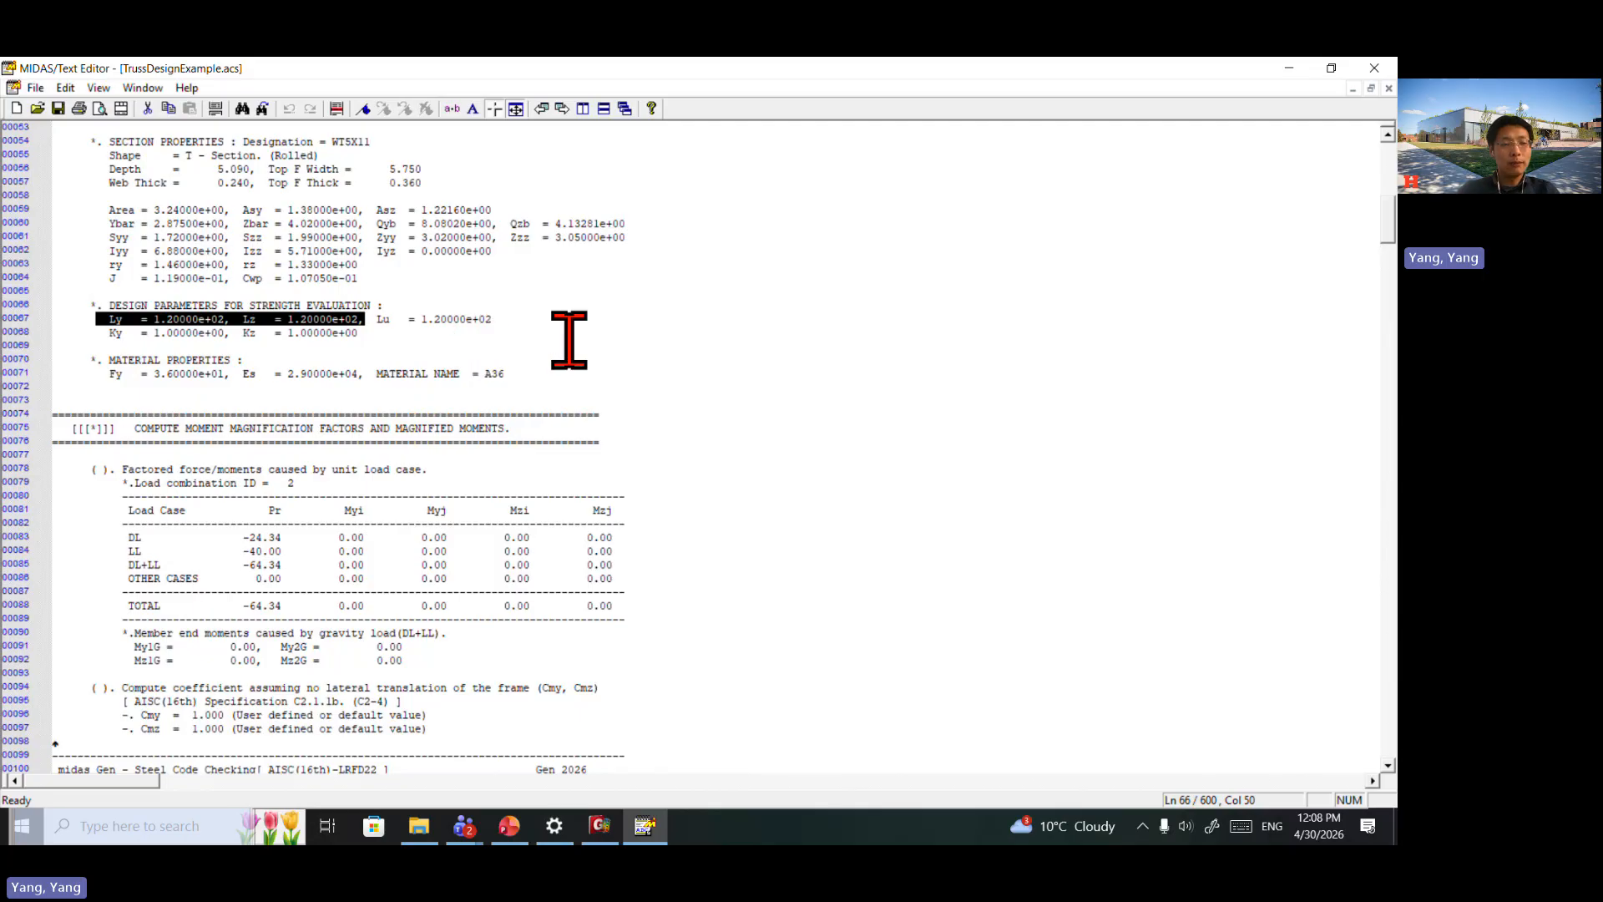
Step: Compare the unbraced length Lz about the minor axis with Ly in member 1's design parameters
left_click(380, 327)
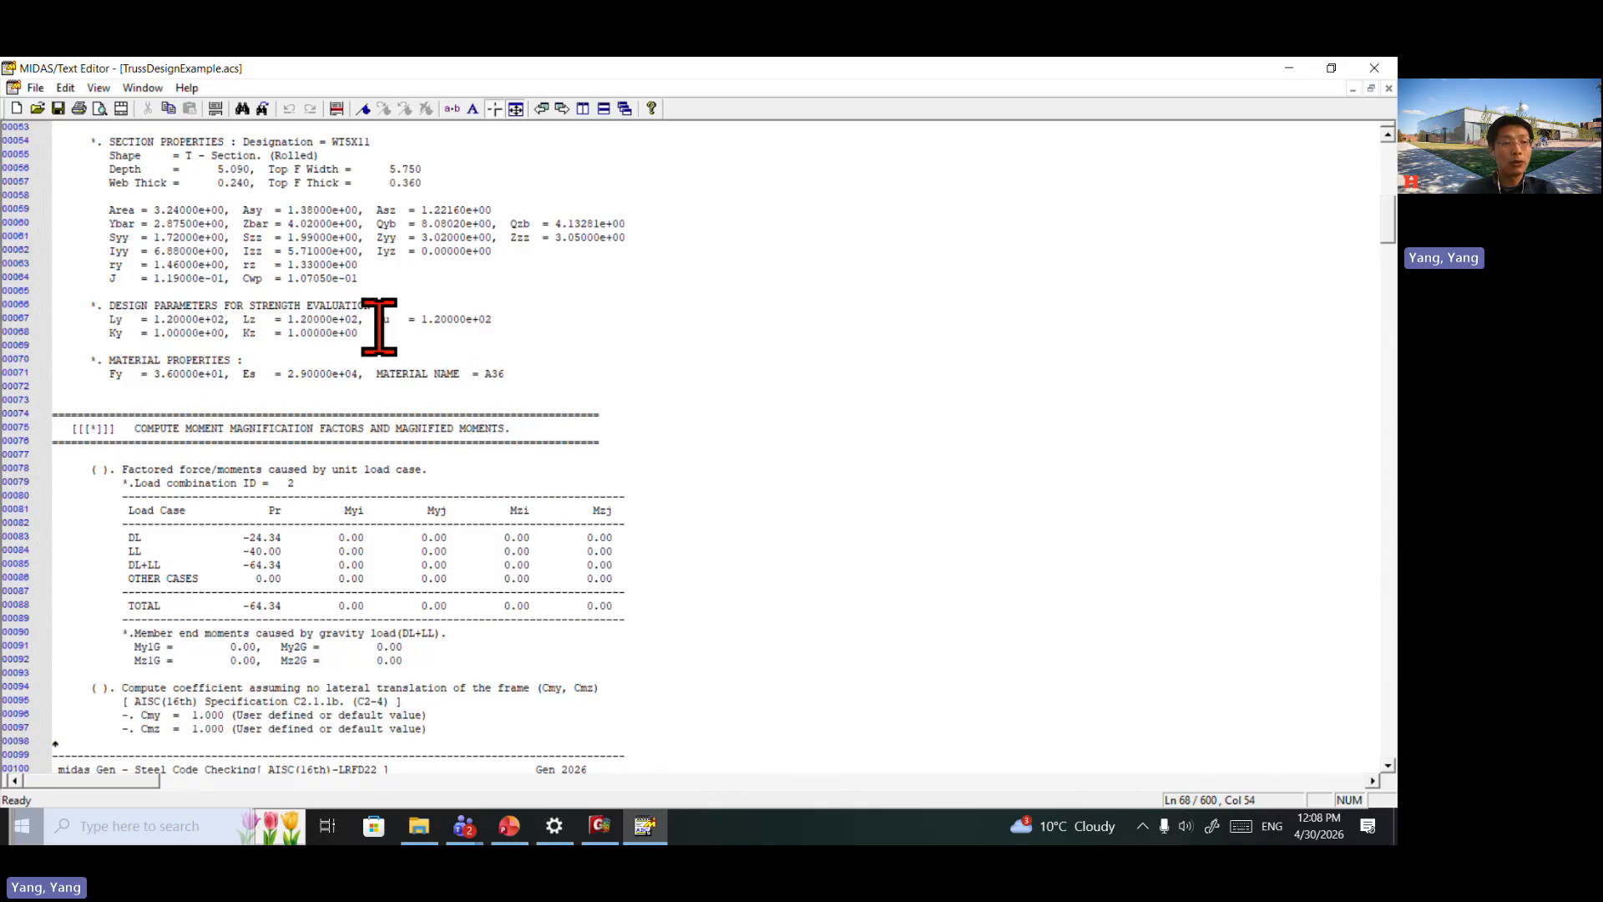
mouse_move(363, 320)
left_mouse_down()
mouse_move(244, 315)
mouse_move(372, 319)
left_mouse_up()
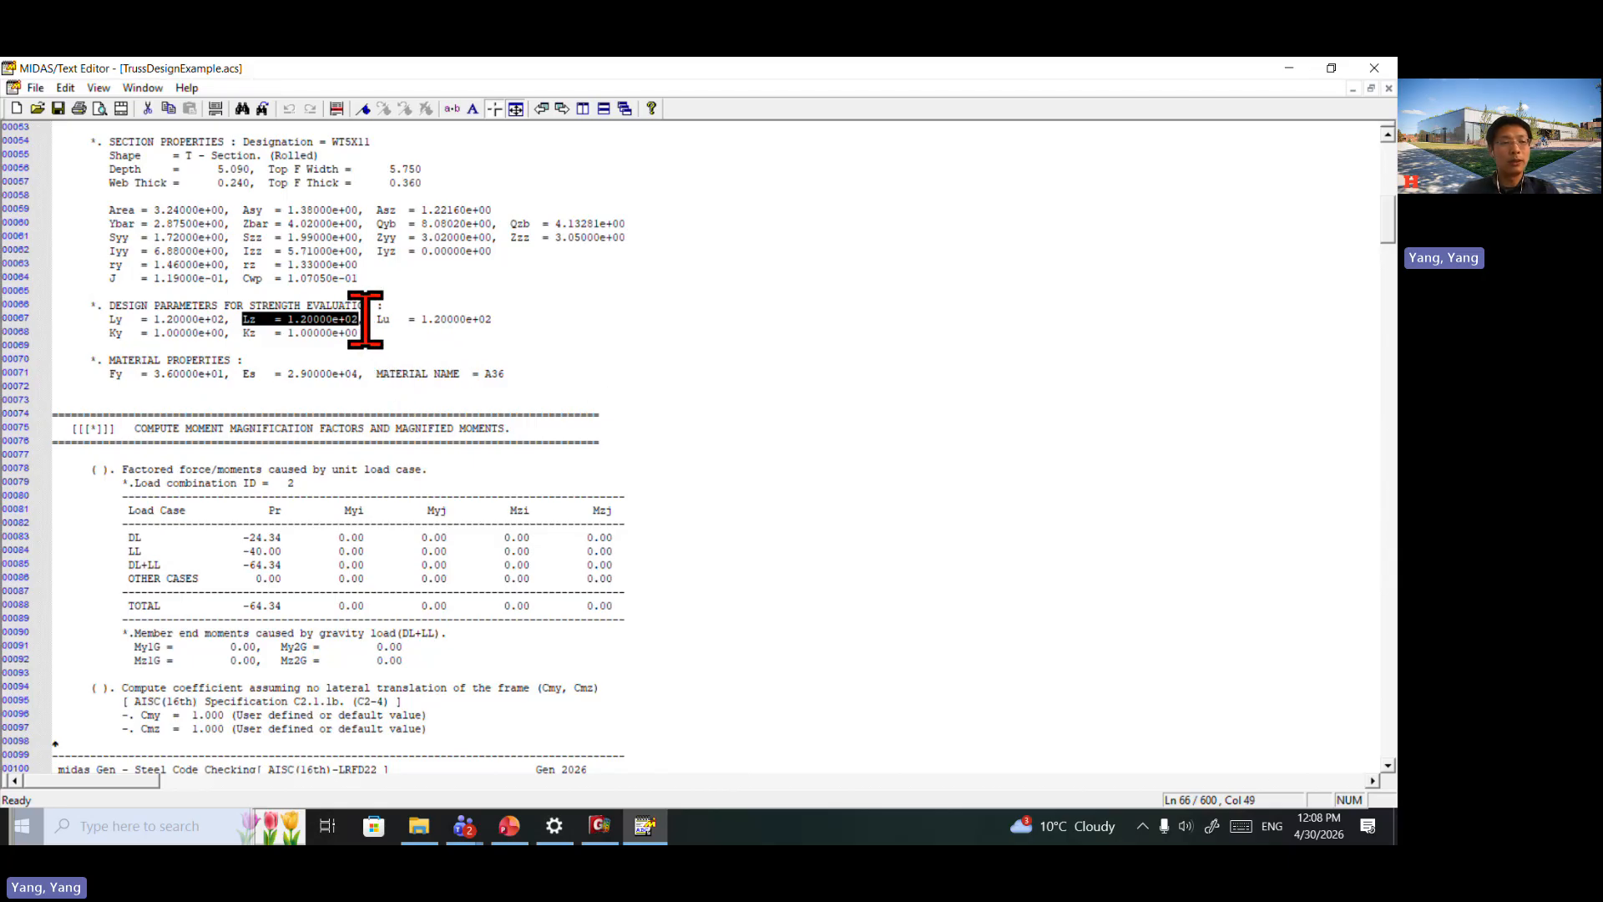
left_click_drag(367, 319, 244, 319)
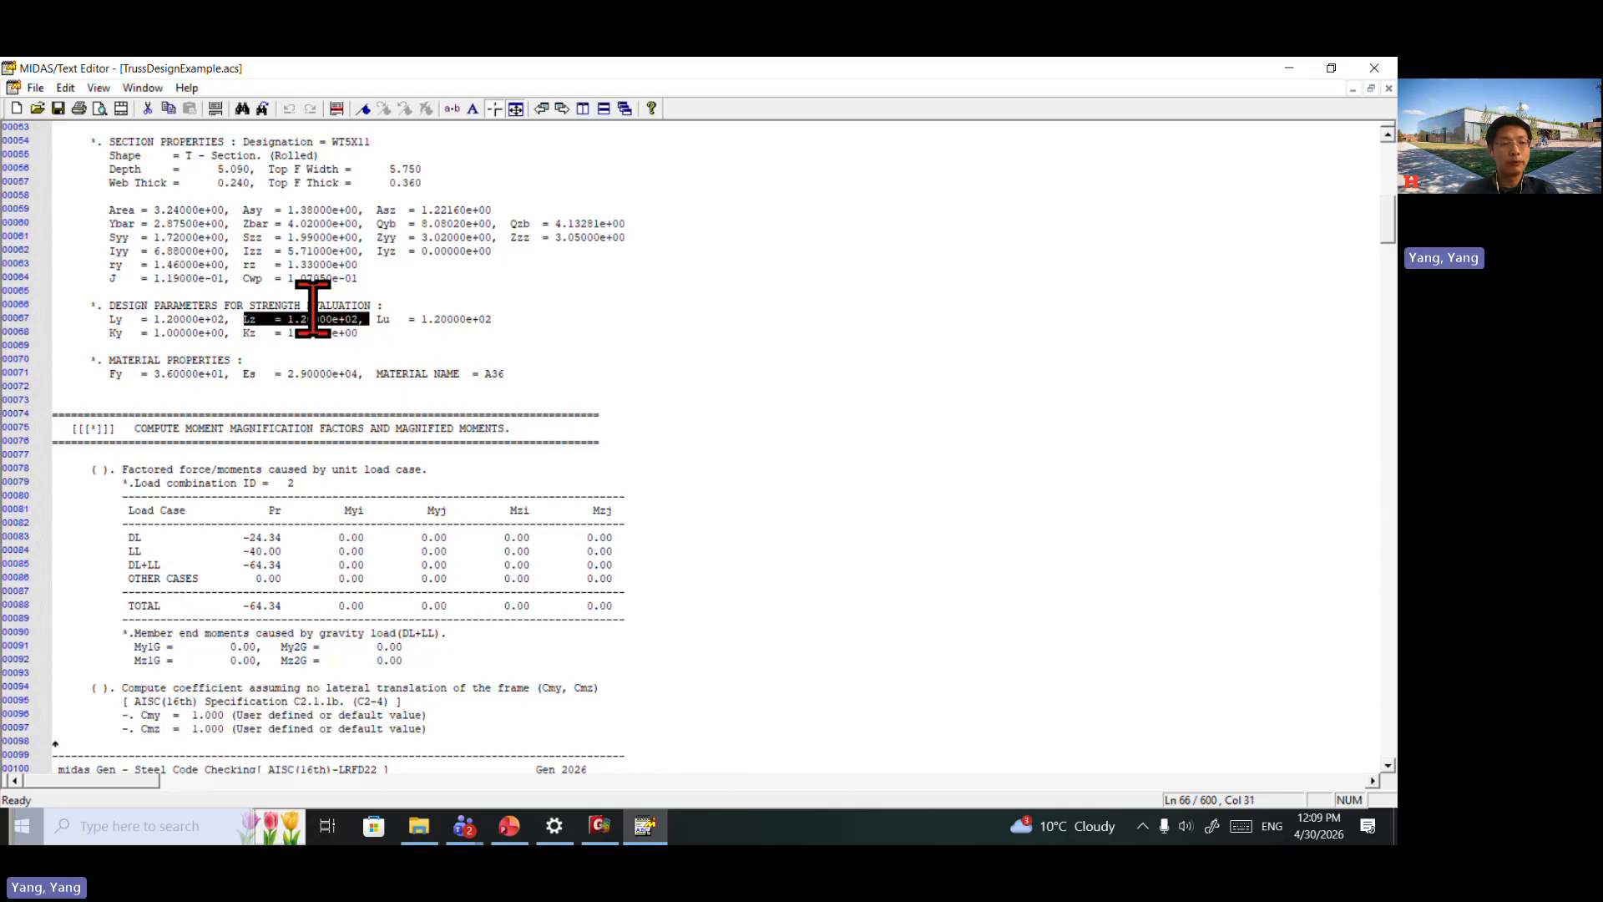
left_click(377, 346)
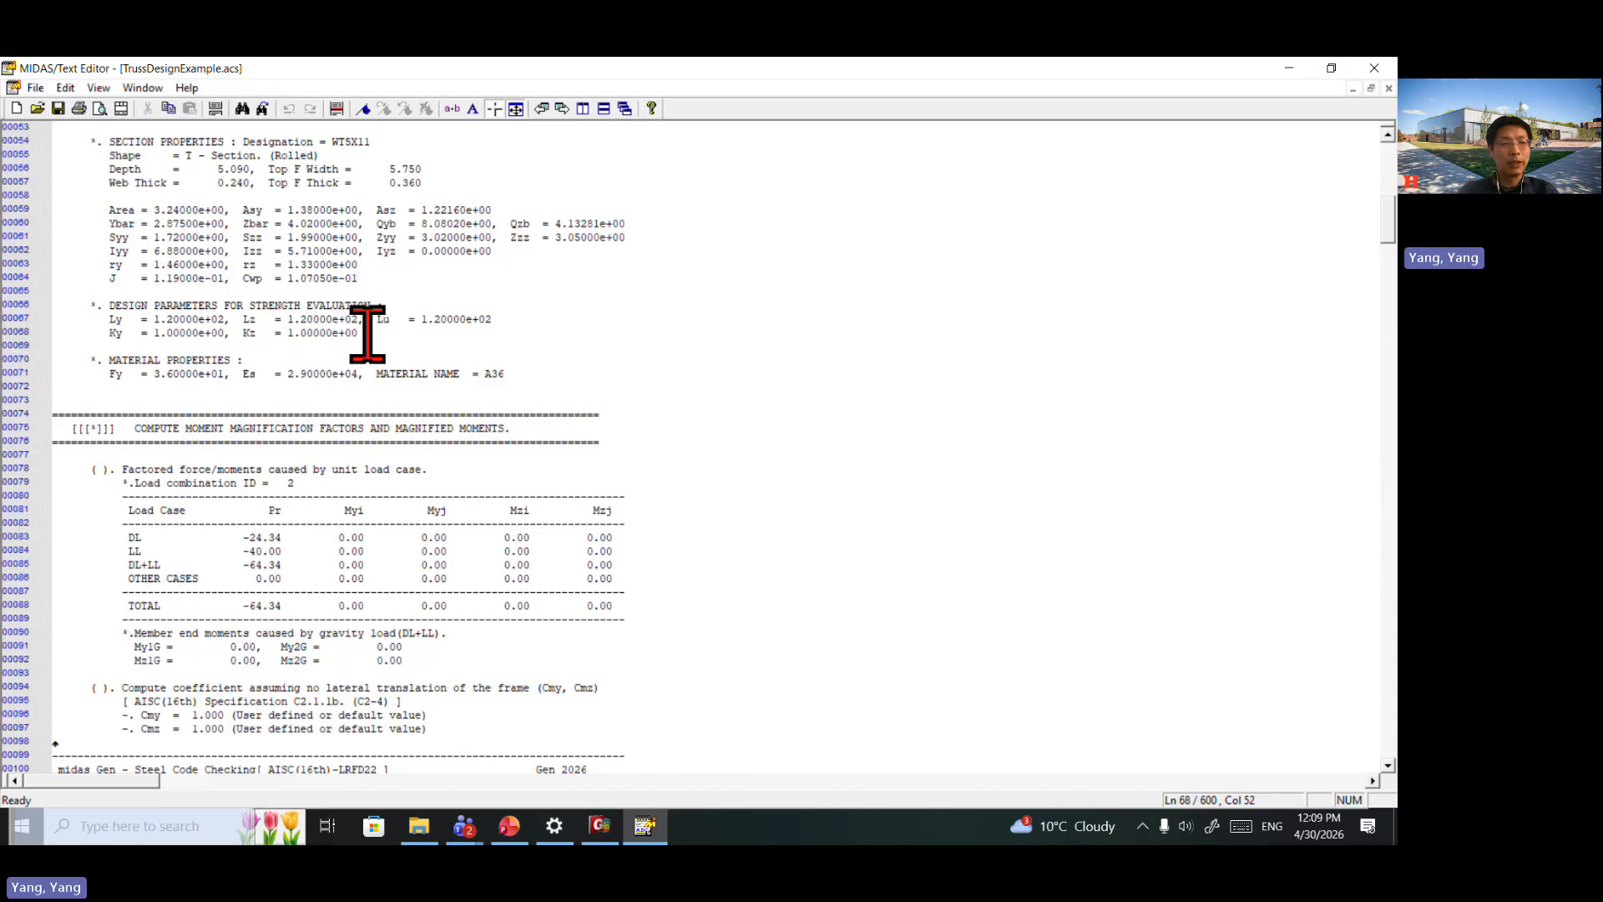
left_click_drag(365, 316, 244, 321)
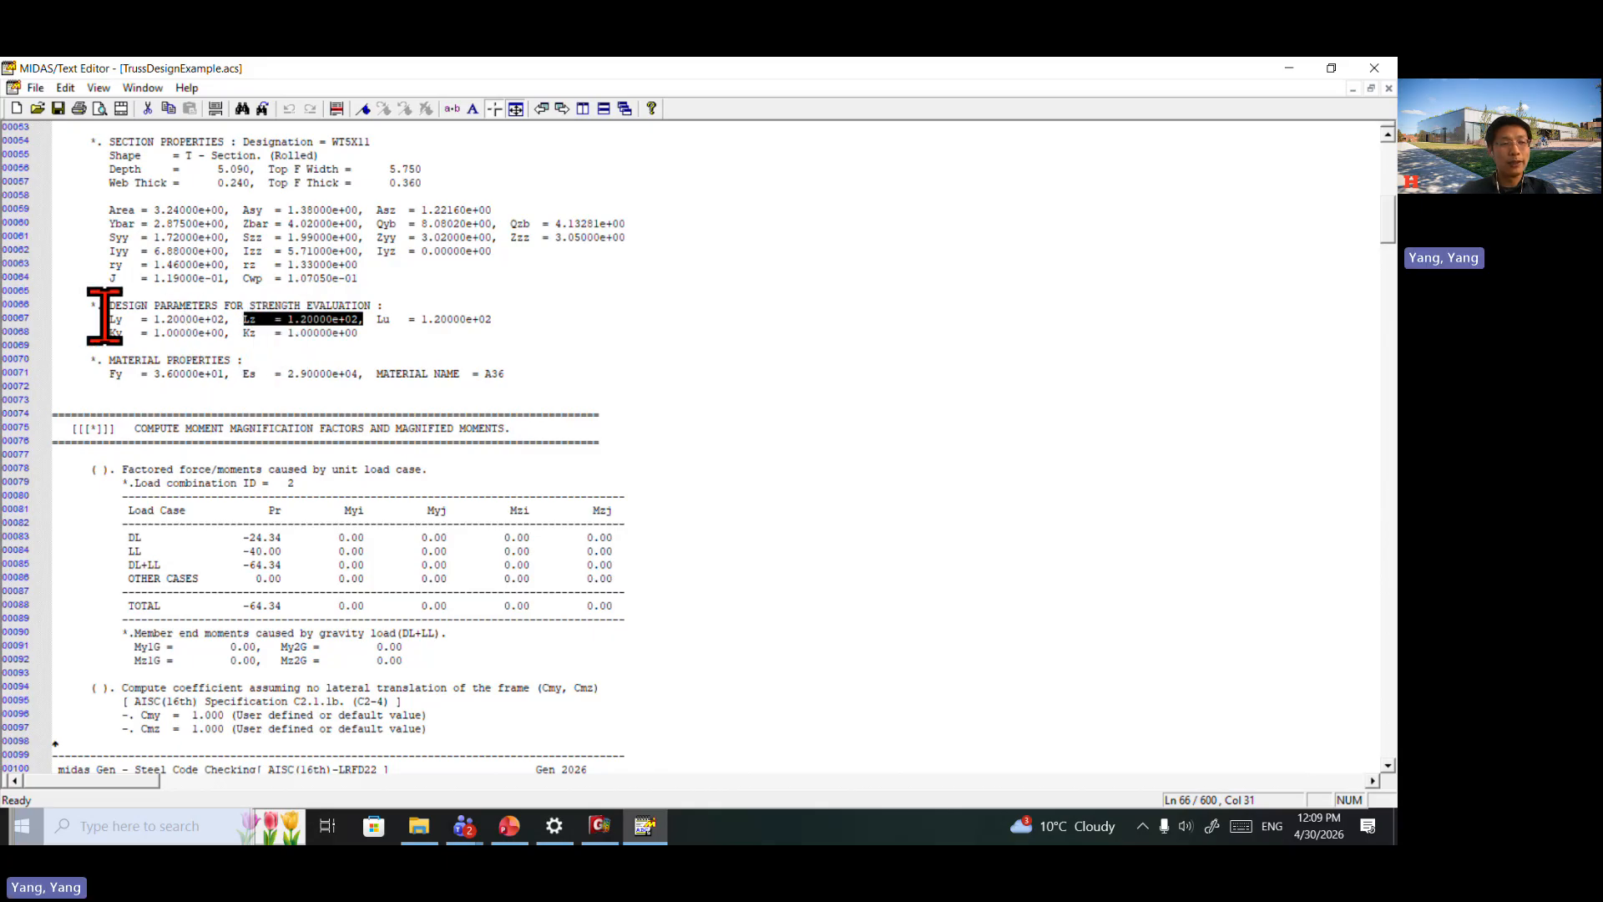
left_click_drag(104, 319, 362, 319)
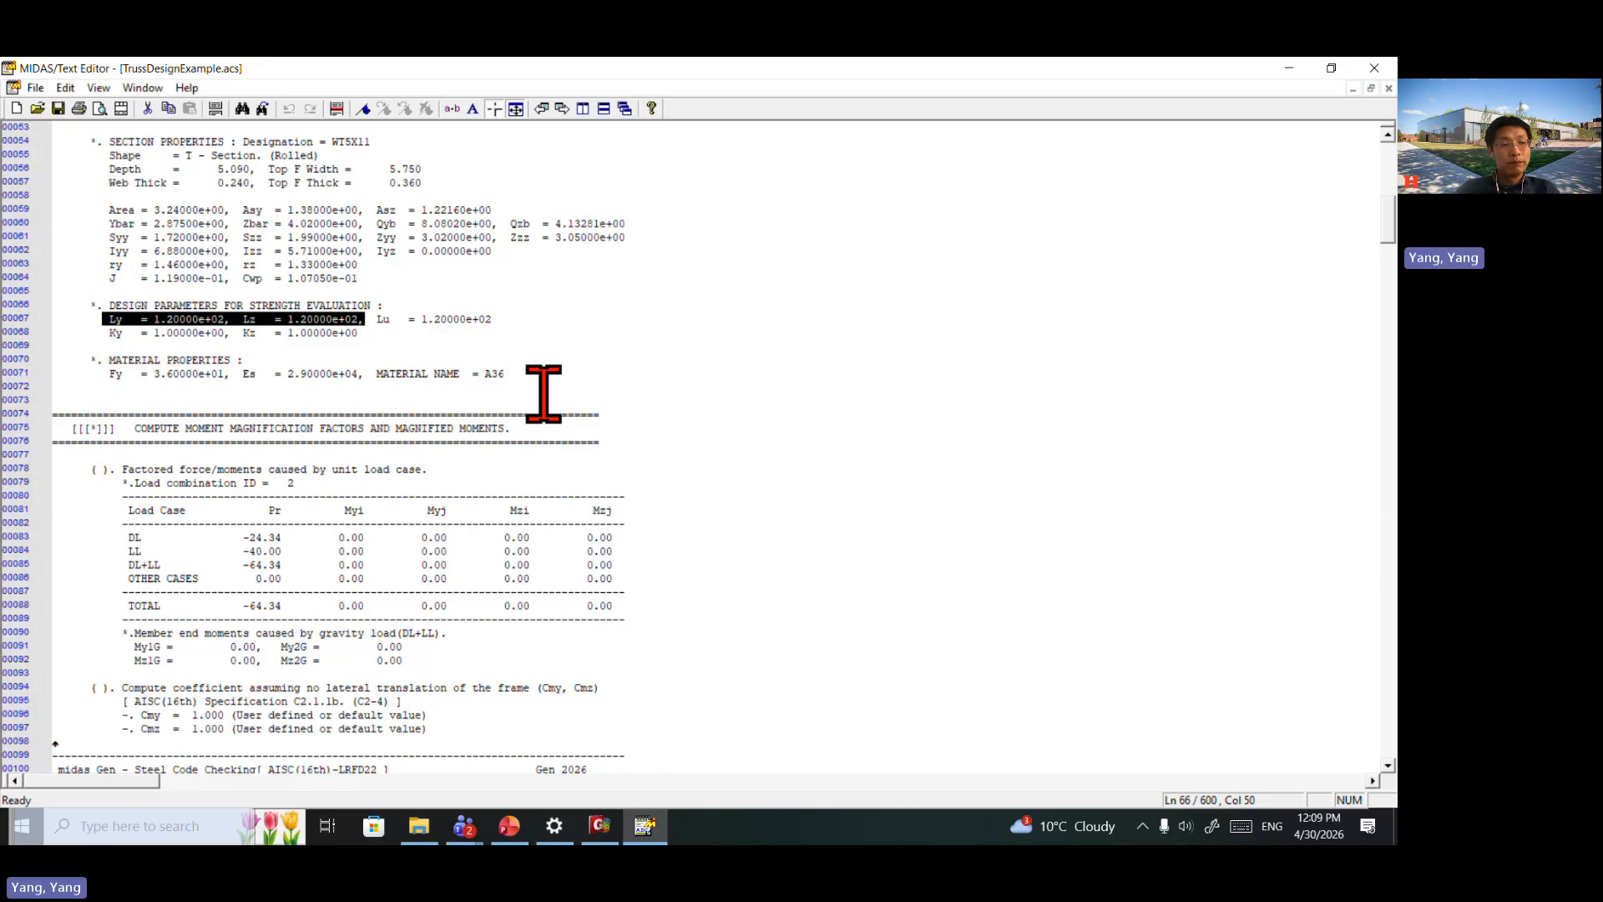
left_click(246, 332)
left_click_drag(233, 319, 111, 327)
double_click(249, 320)
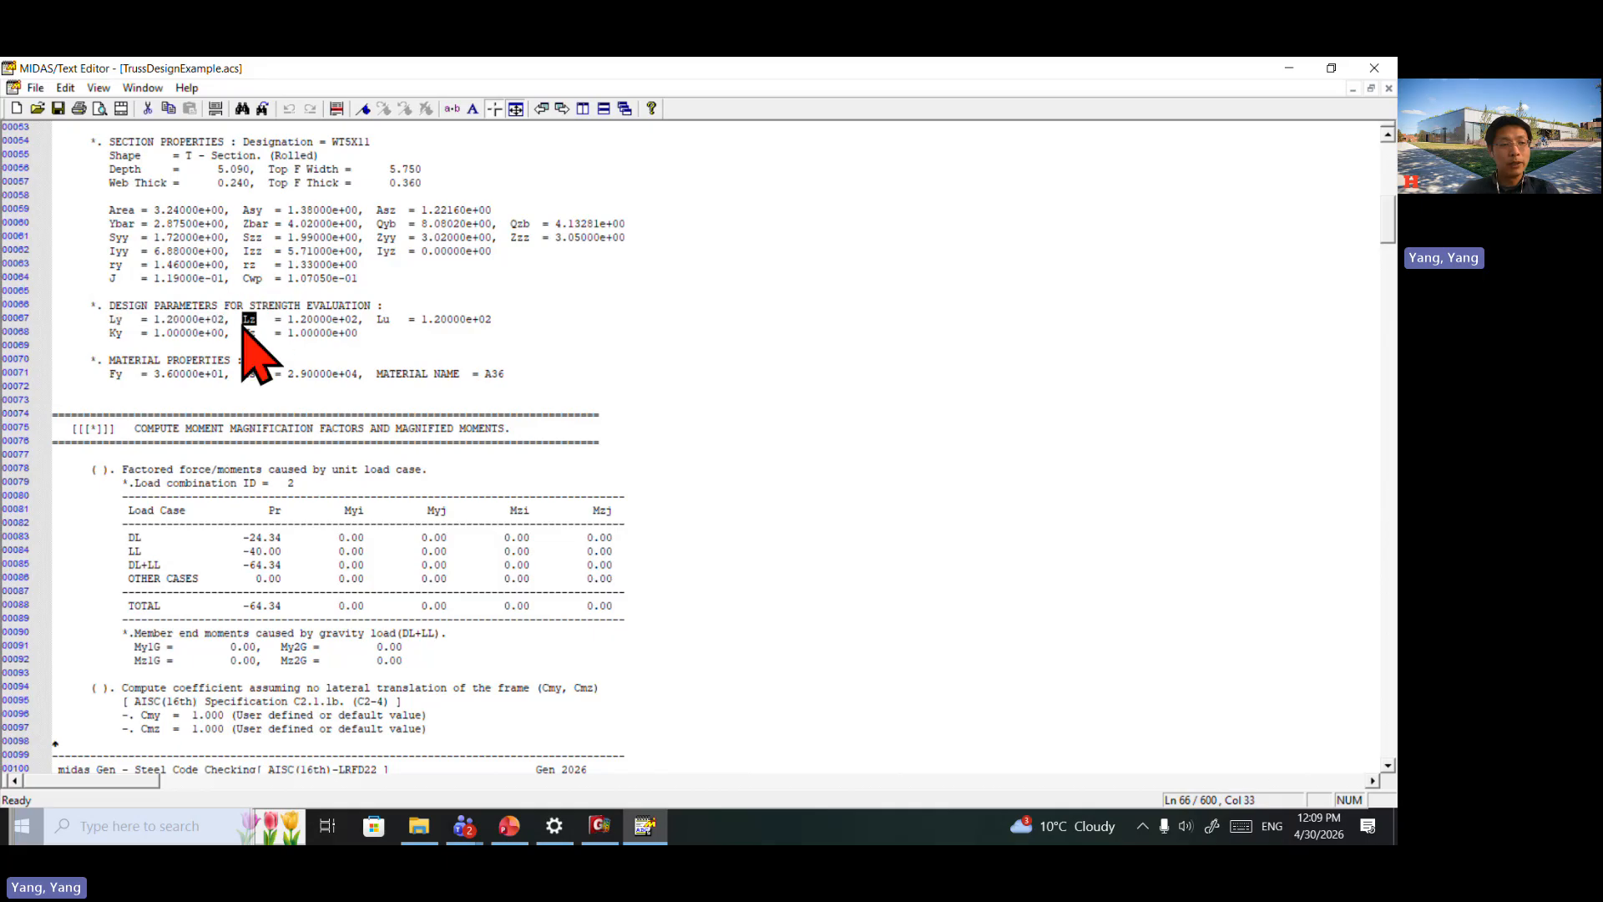
left_click(306, 319)
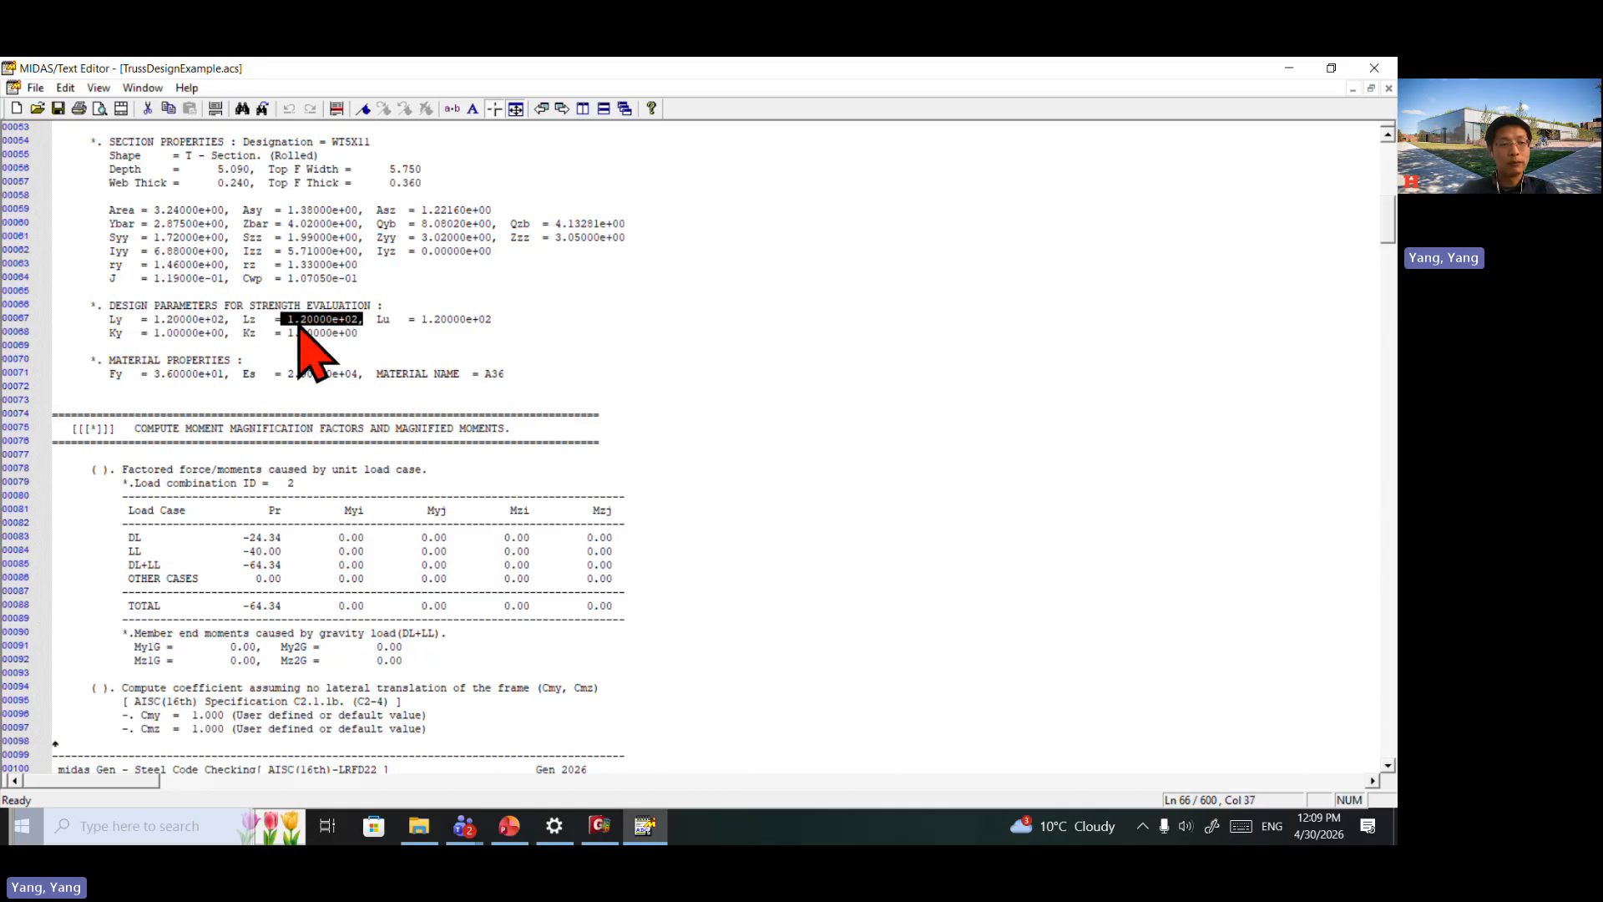
left_click_drag(243, 320, 324, 320)
left_click(393, 360)
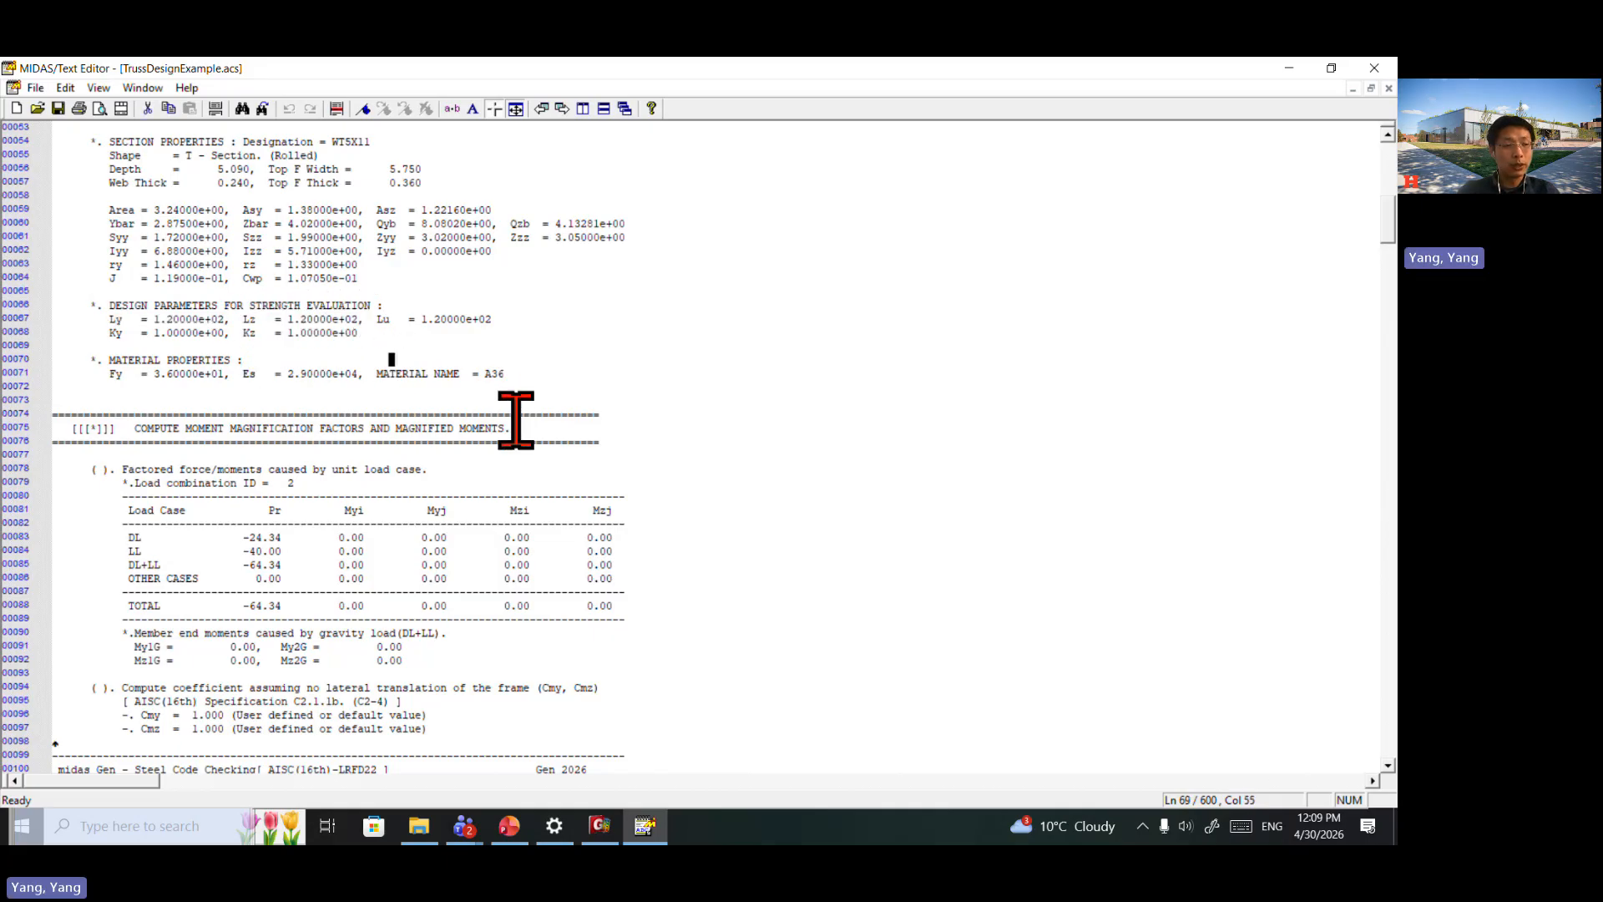
Step: Read on past member 1's moment magnification factors and examine the slenderness, flange and stem width-thickness ratios in the axial strength check
left_click(634, 437)
scroll(580, 447, "down", 8)
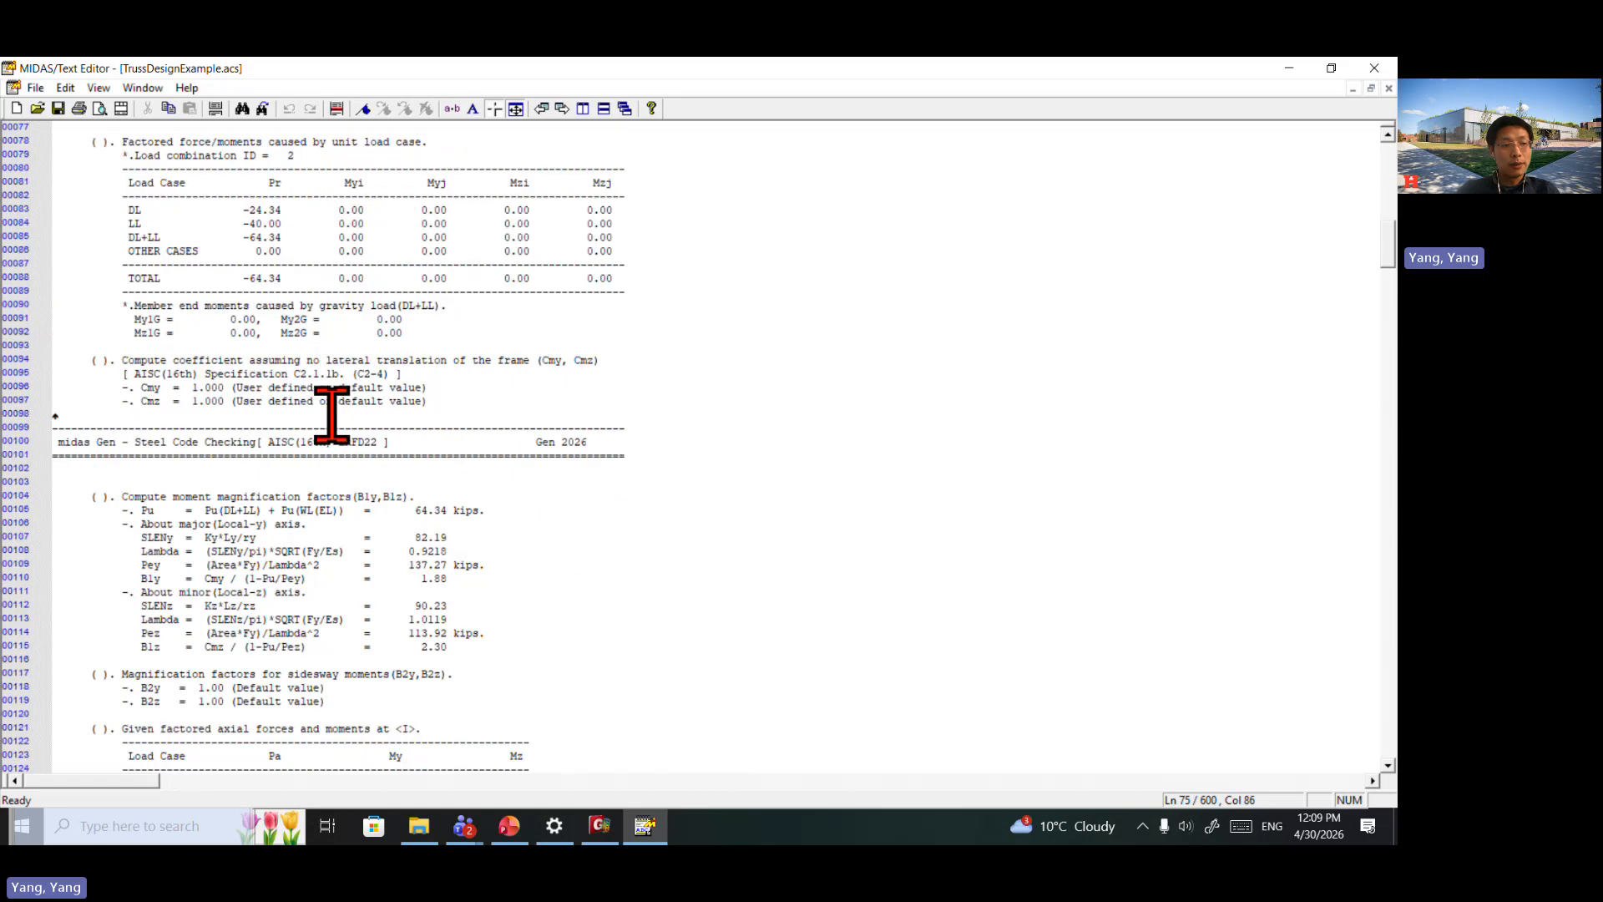
scroll(372, 478, "down", 3)
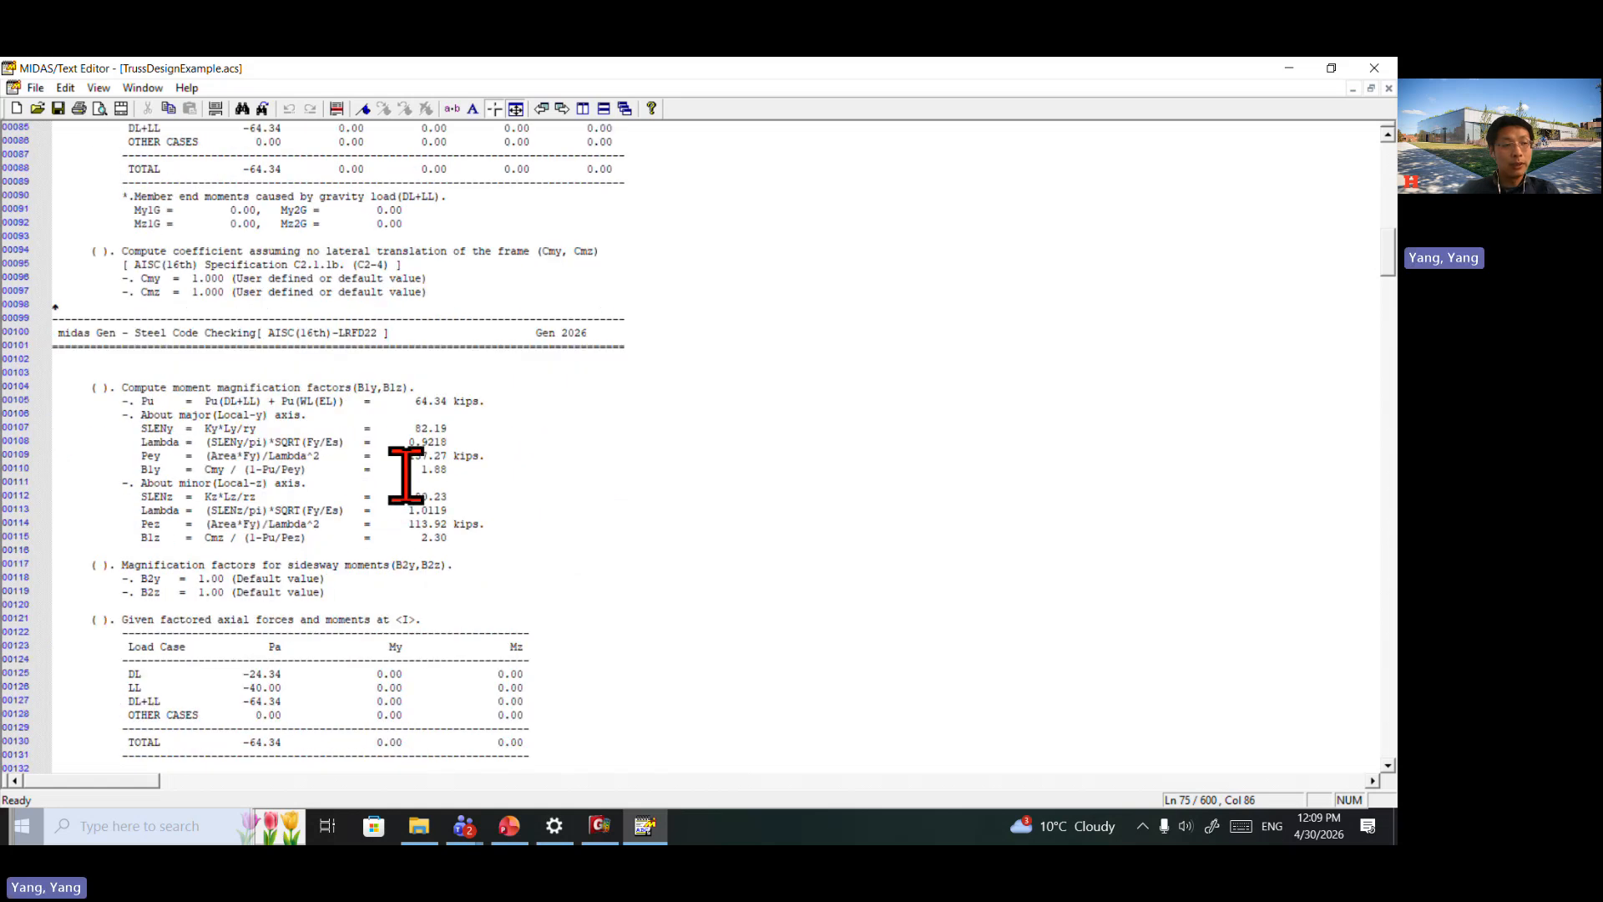
scroll(407, 468, "down", 12)
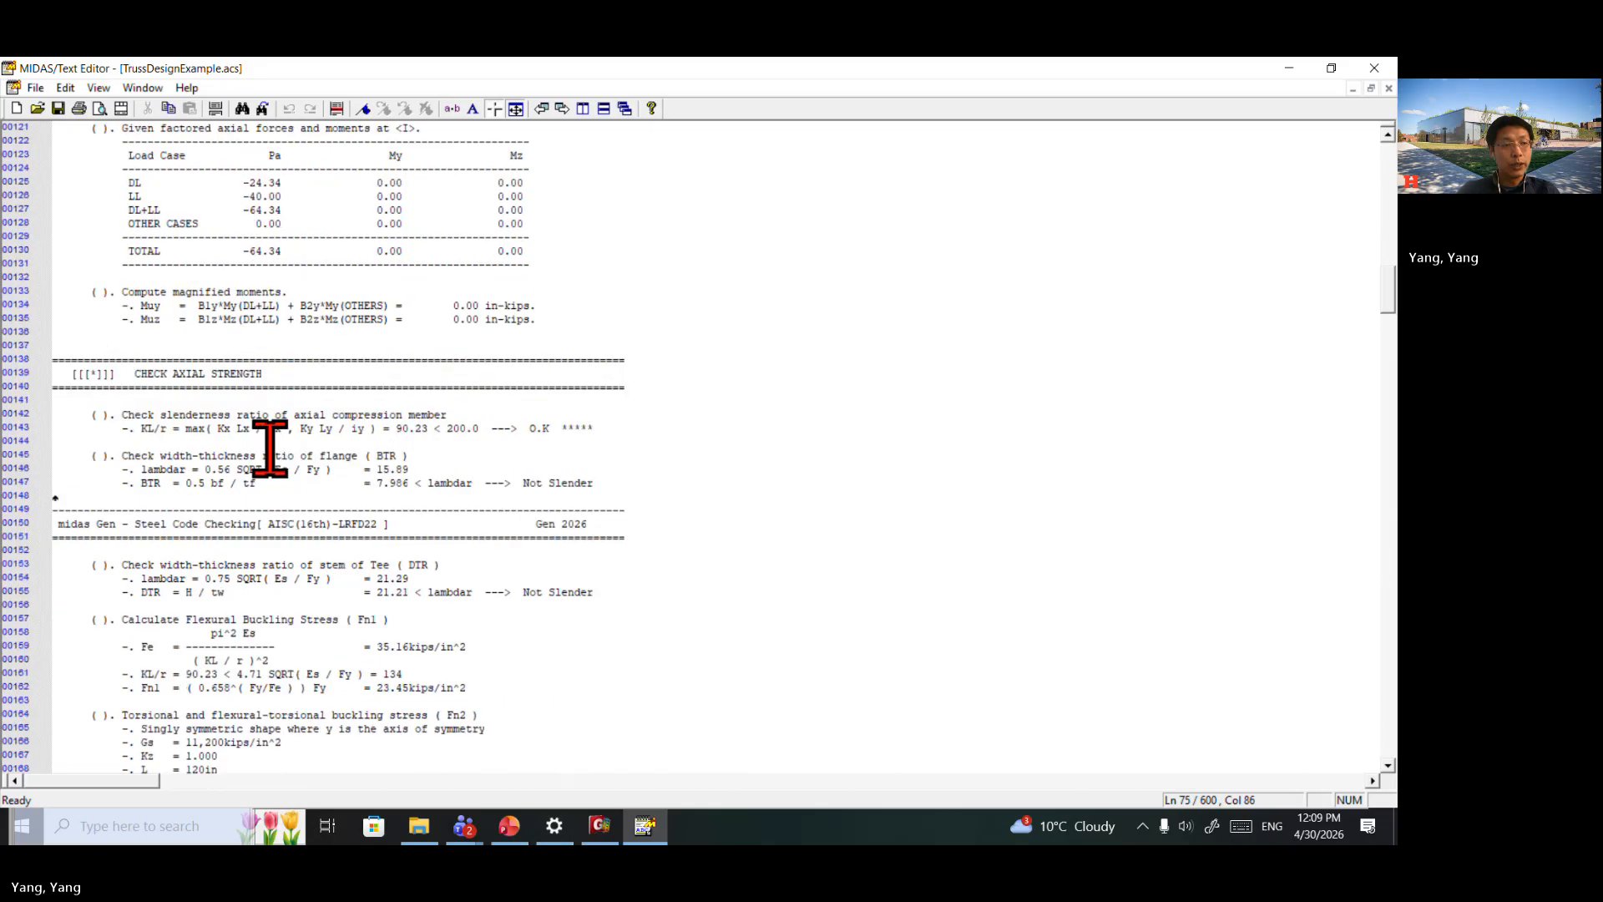
scroll(269, 451, "down", 2)
left_click_drag(133, 373, 487, 377)
left_click(362, 429)
scroll(375, 436, "down", 4)
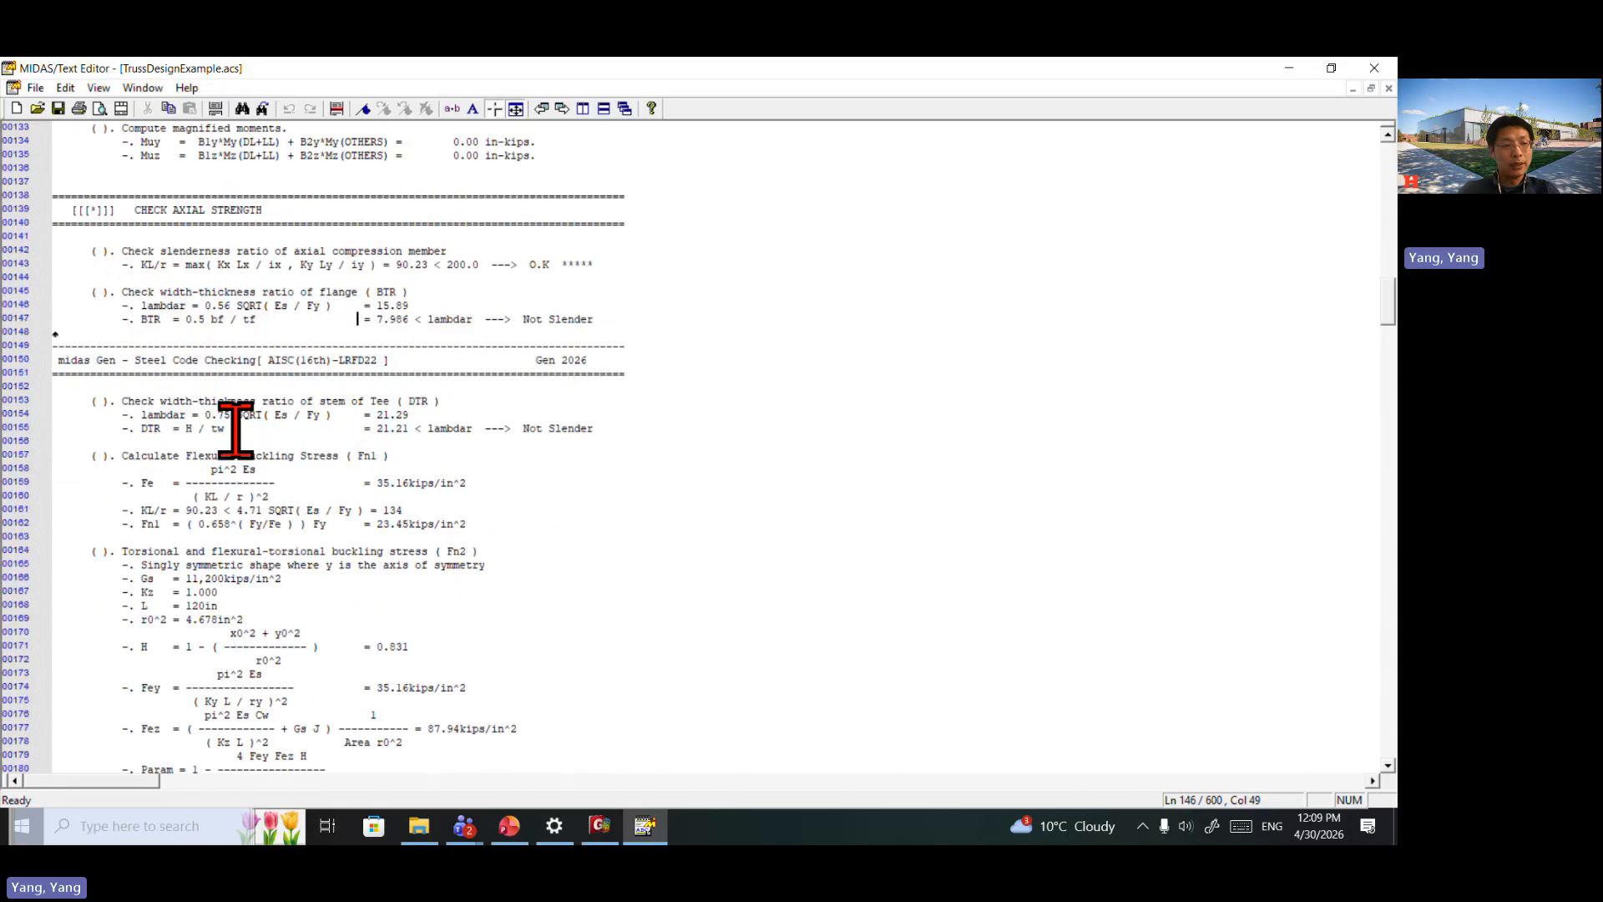
scroll(117, 433, "down", 3)
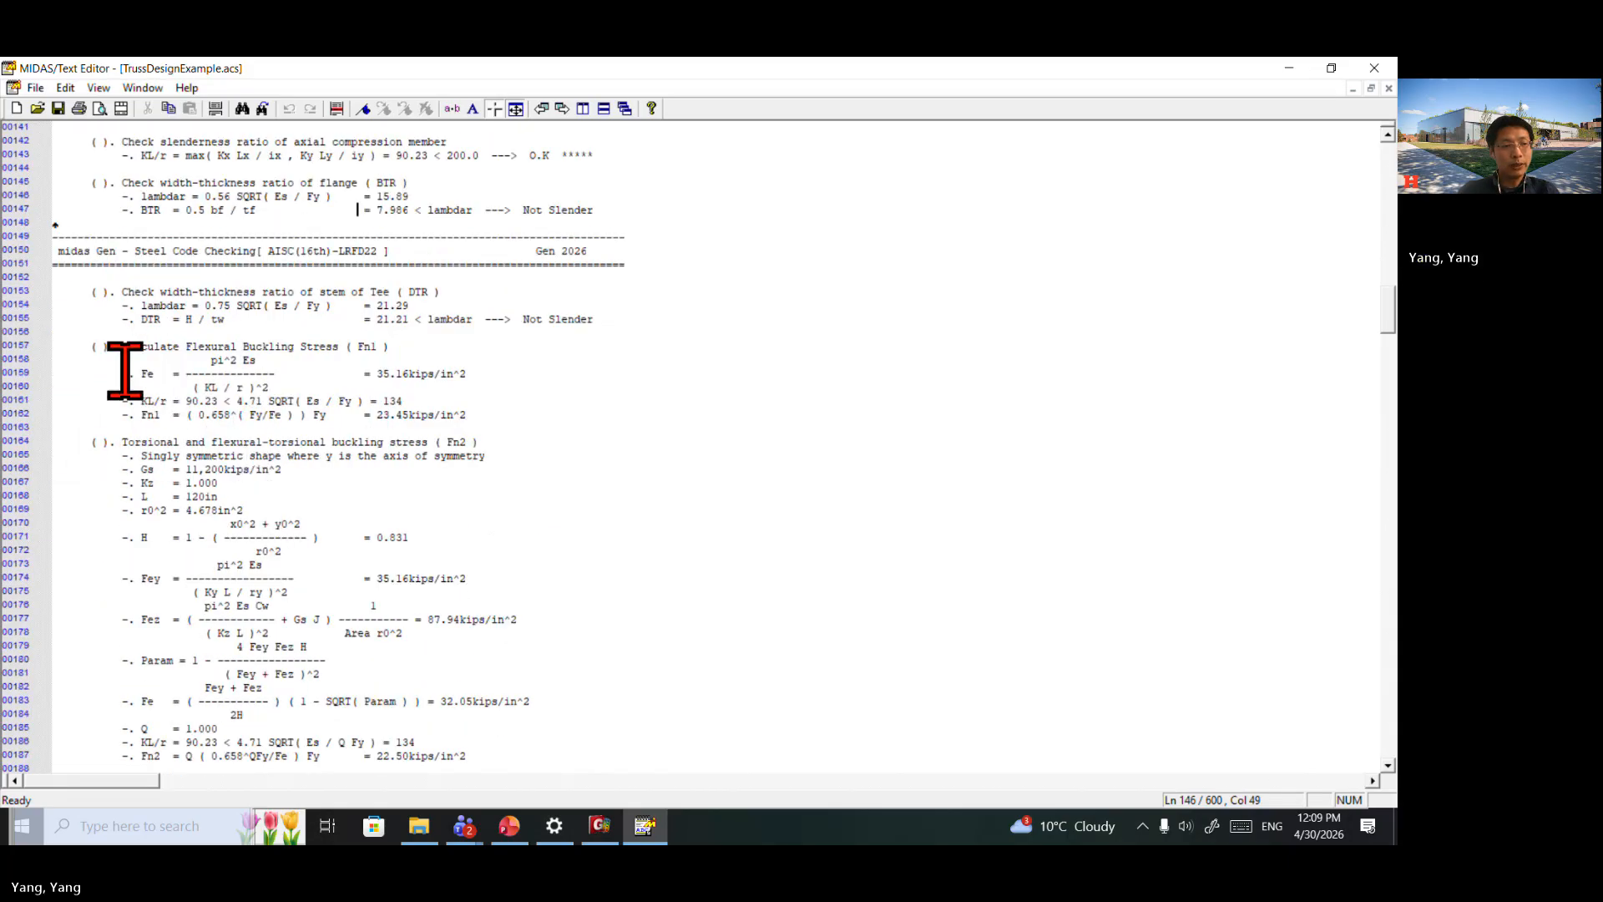
Step: Examine member 1's flexural buckling stress calculation, highlighting Fe, KL/r, the Fn1 formula and its value
left_click_drag(134, 373, 237, 373)
left_click_drag(136, 401, 170, 401)
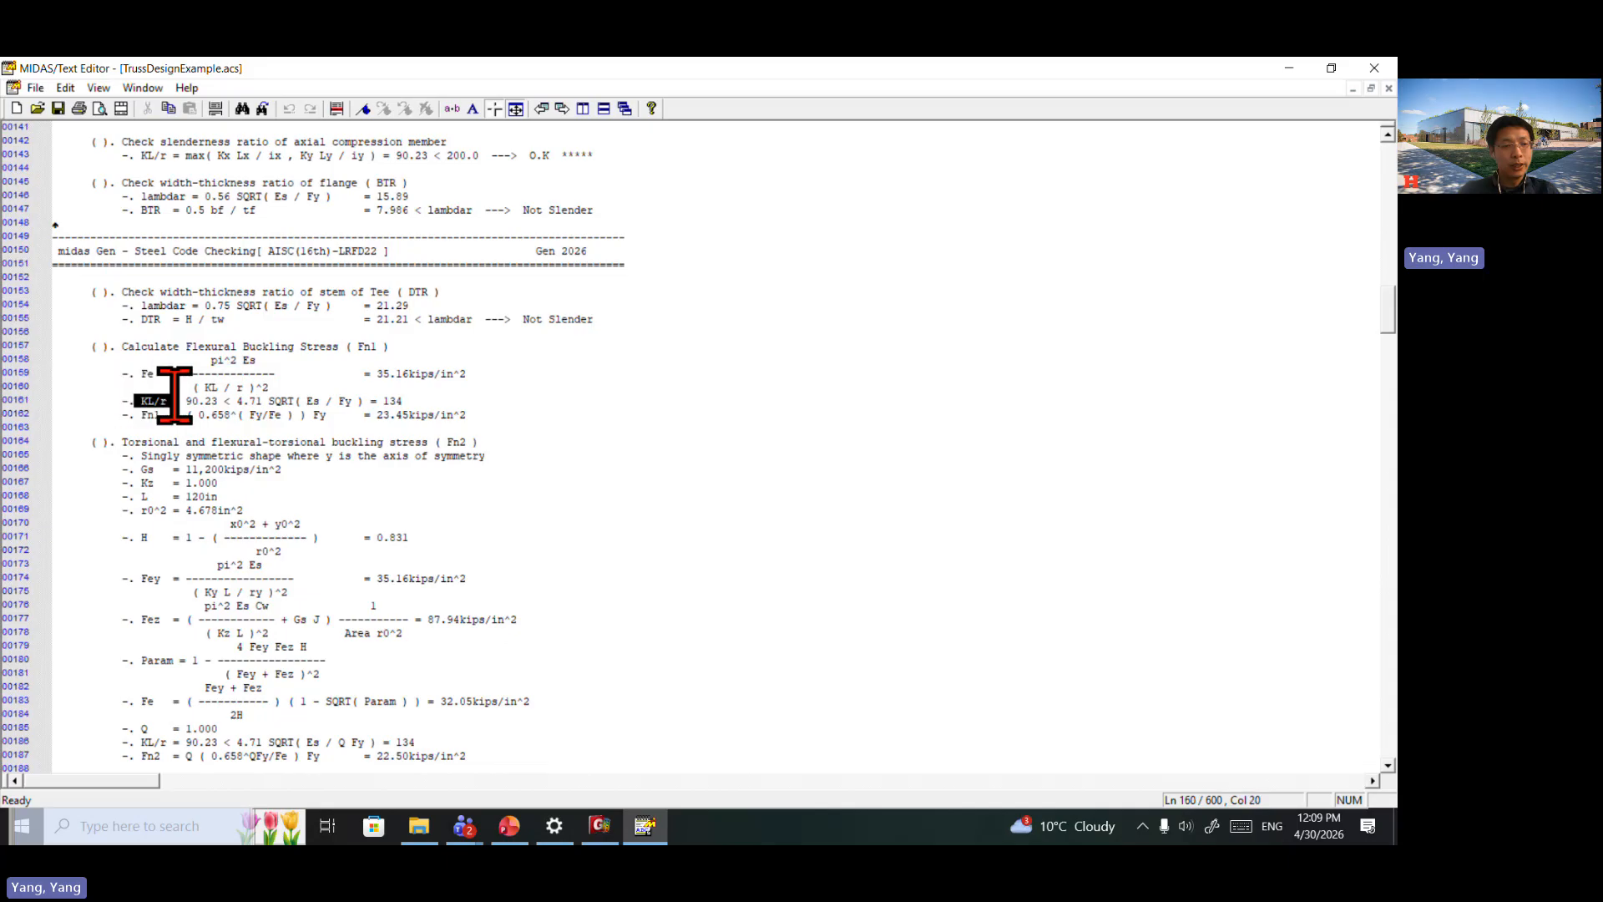
left_click_drag(333, 415, 141, 415)
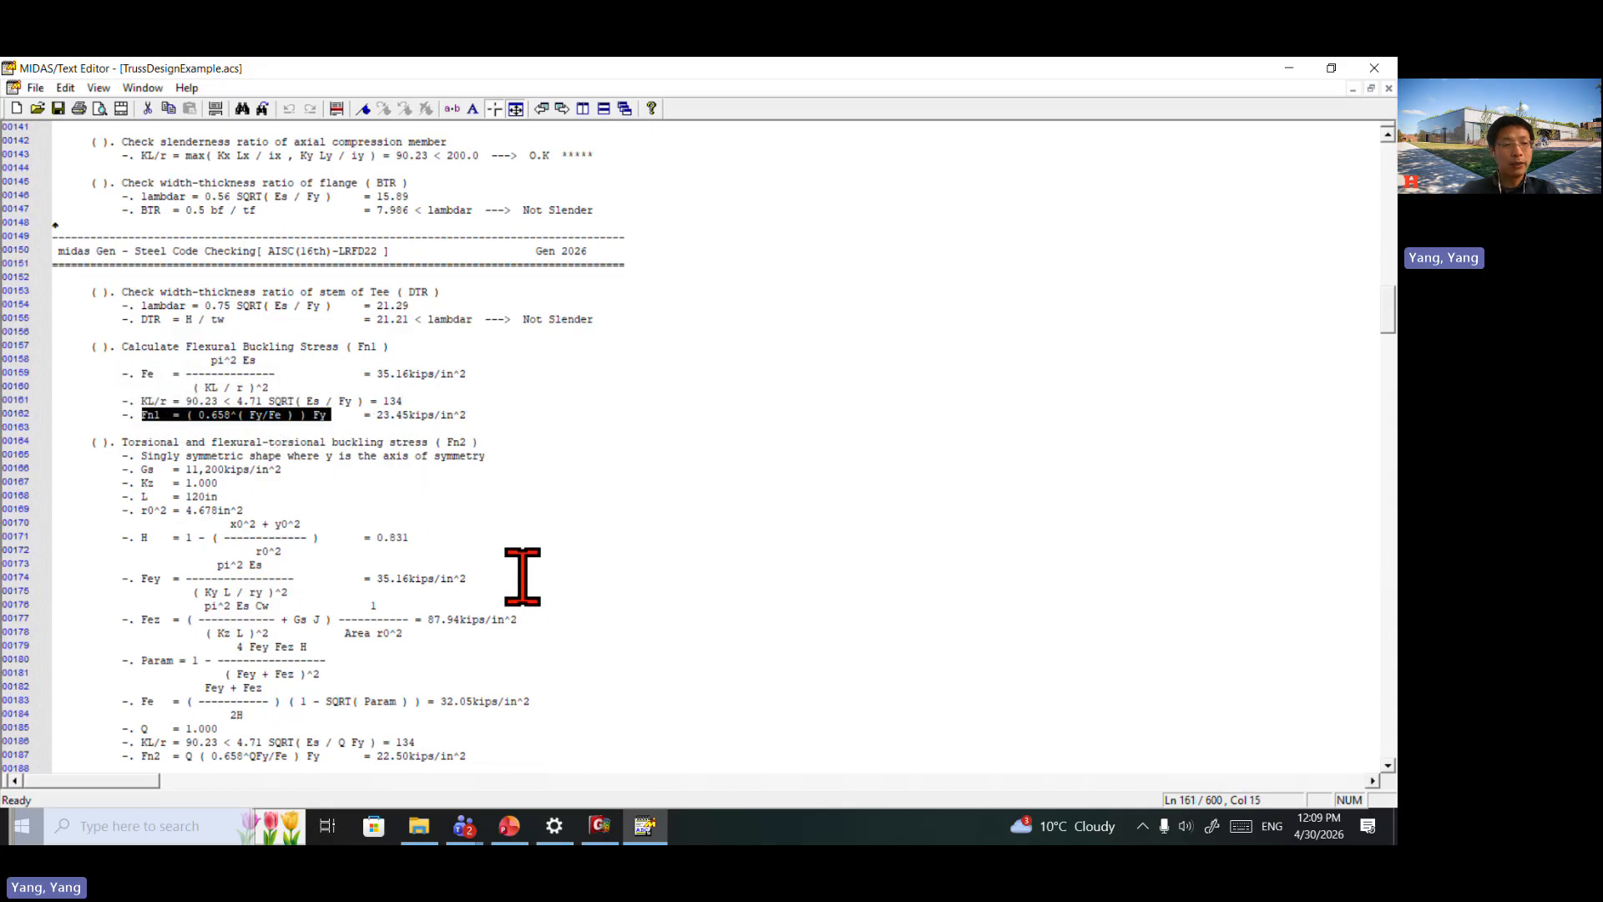
left_click(489, 428)
left_click_drag(489, 428, 397, 410)
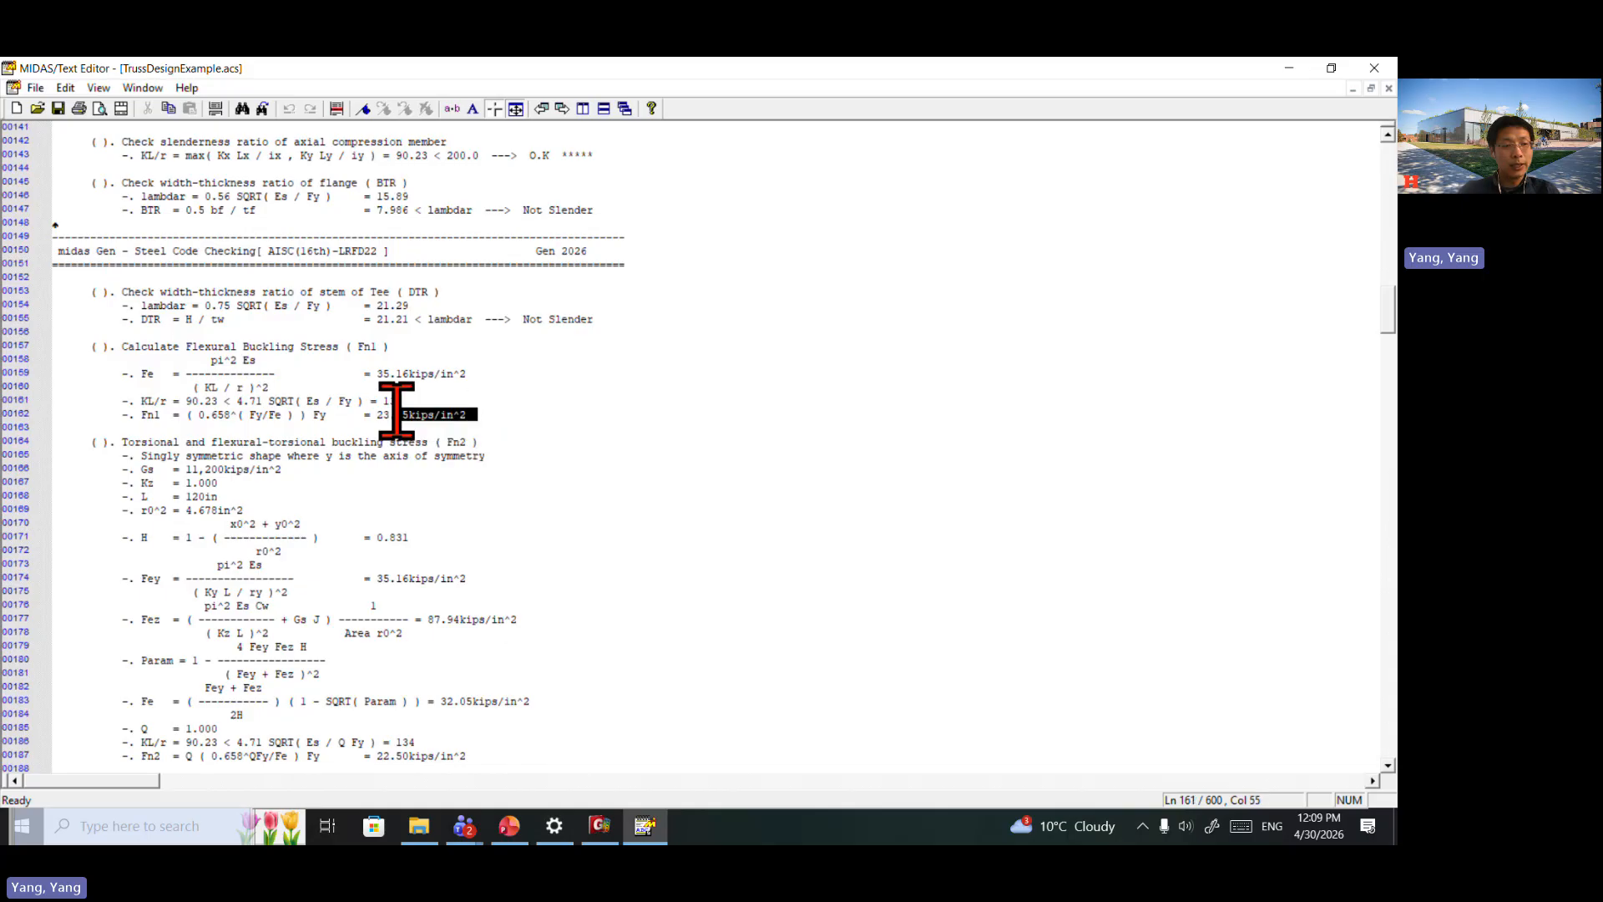
Step: Review the torsional and flexural-torsional buckling stress Fn2, and highlight the Pu/phiPn ratio under member 1's axial compressive strength
left_click(524, 523)
scroll(476, 543, "down", 3)
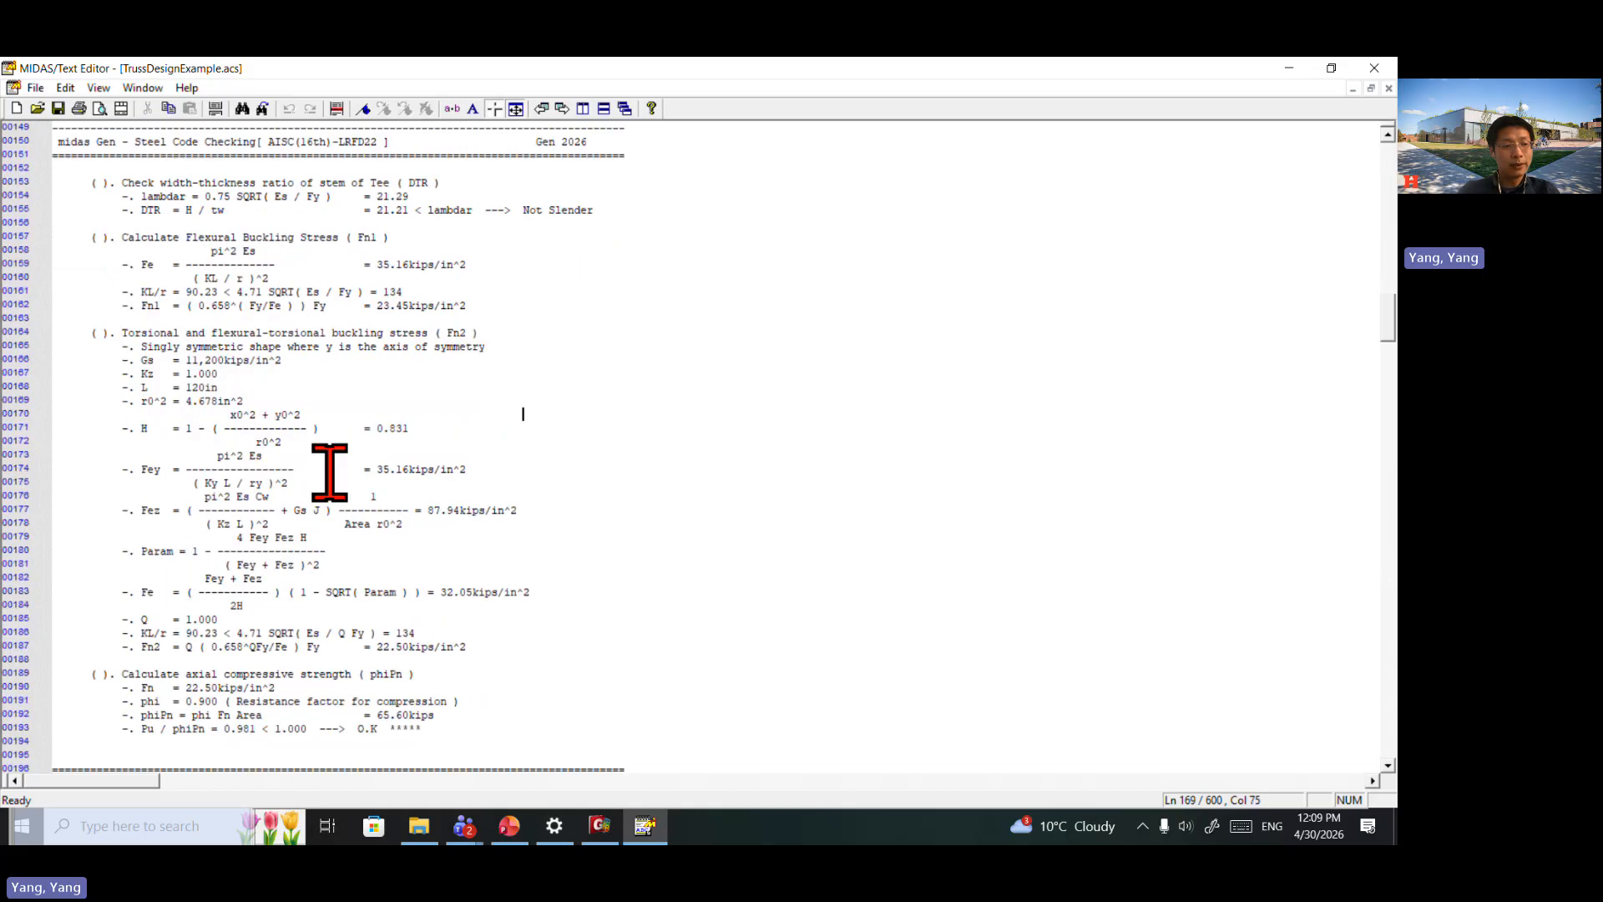
scroll(330, 473, "down", 3)
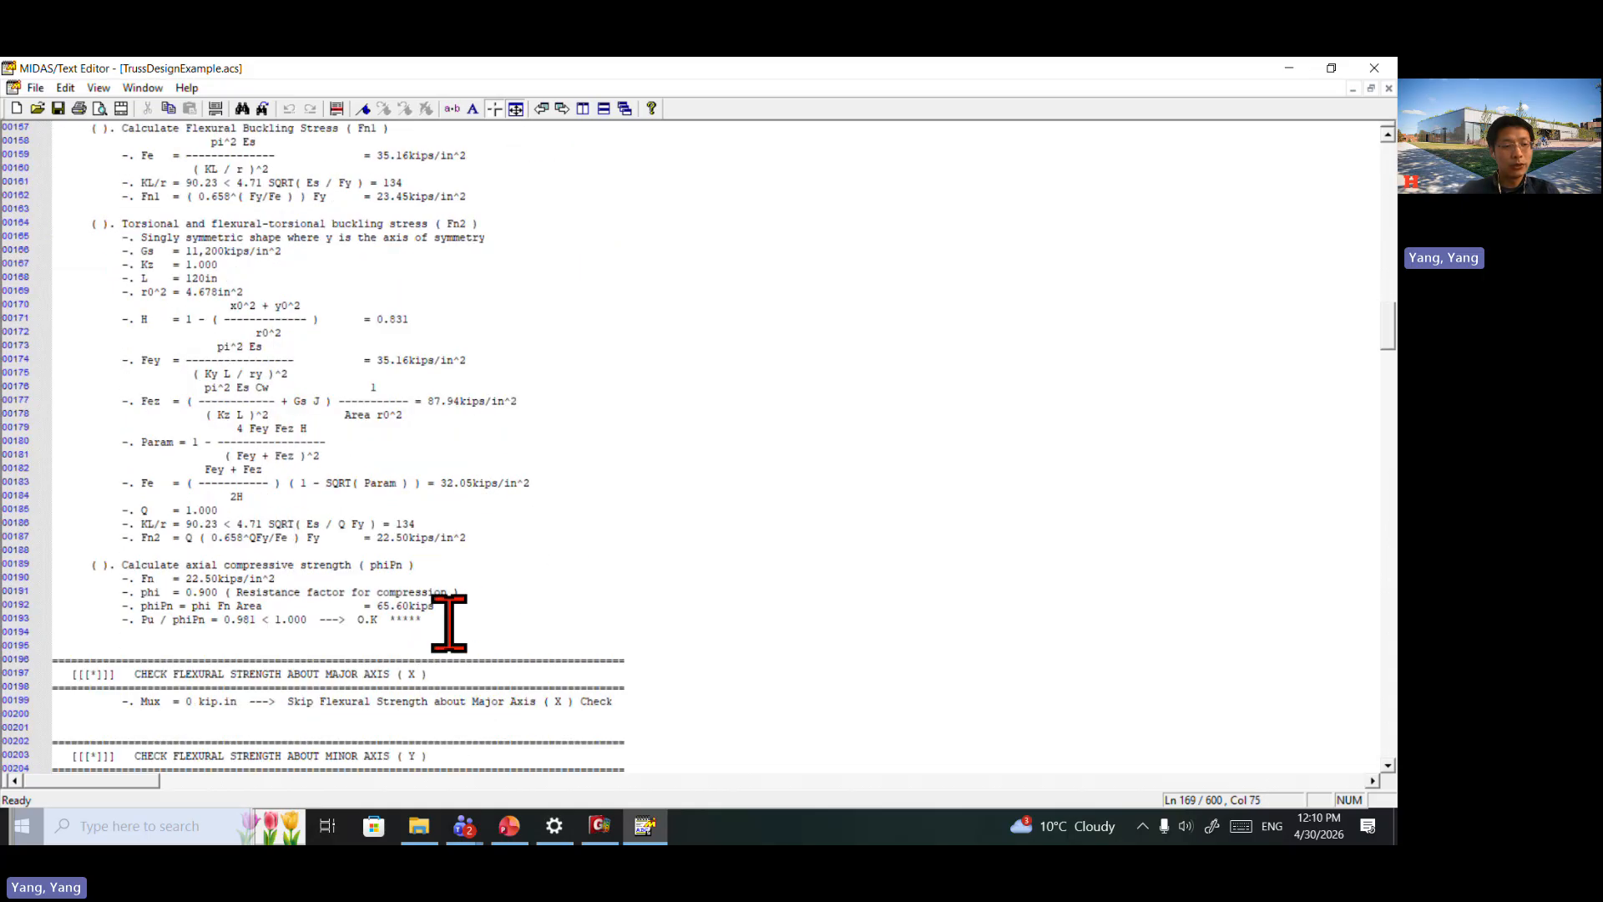
left_click_drag(448, 619, 148, 615)
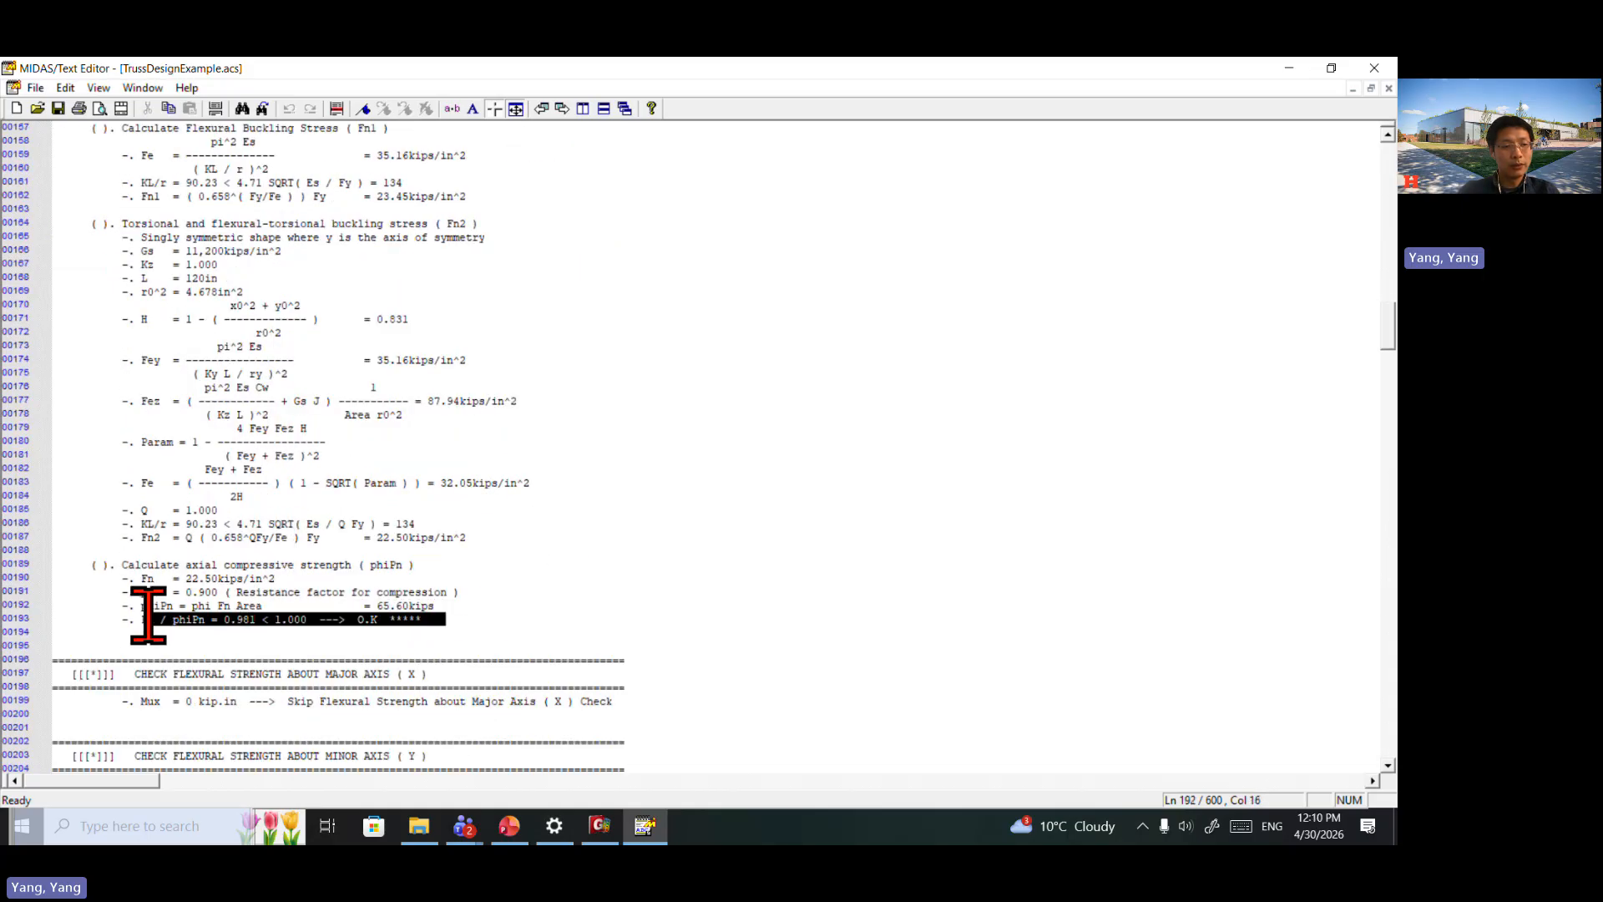
Step: Skim member 1's flexural, combined and shear strength checks, and return to the load combination definitions near the report's start
left_click(680, 565)
scroll(519, 443, "down", 6)
scroll(520, 522, "down", 20)
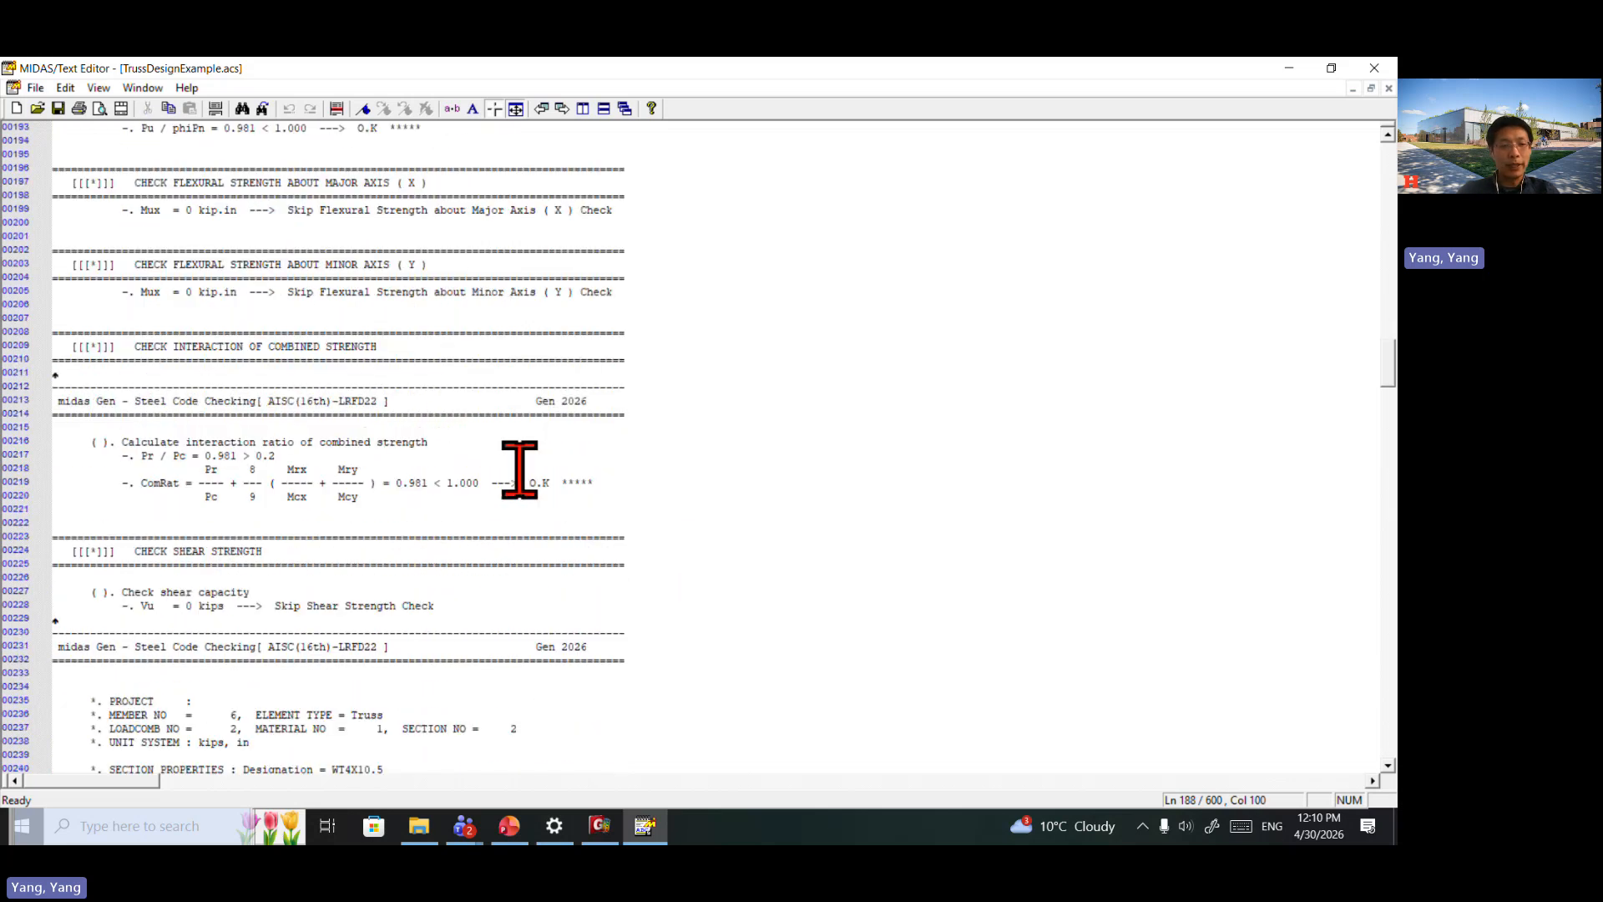
scroll(532, 475, "up", 20)
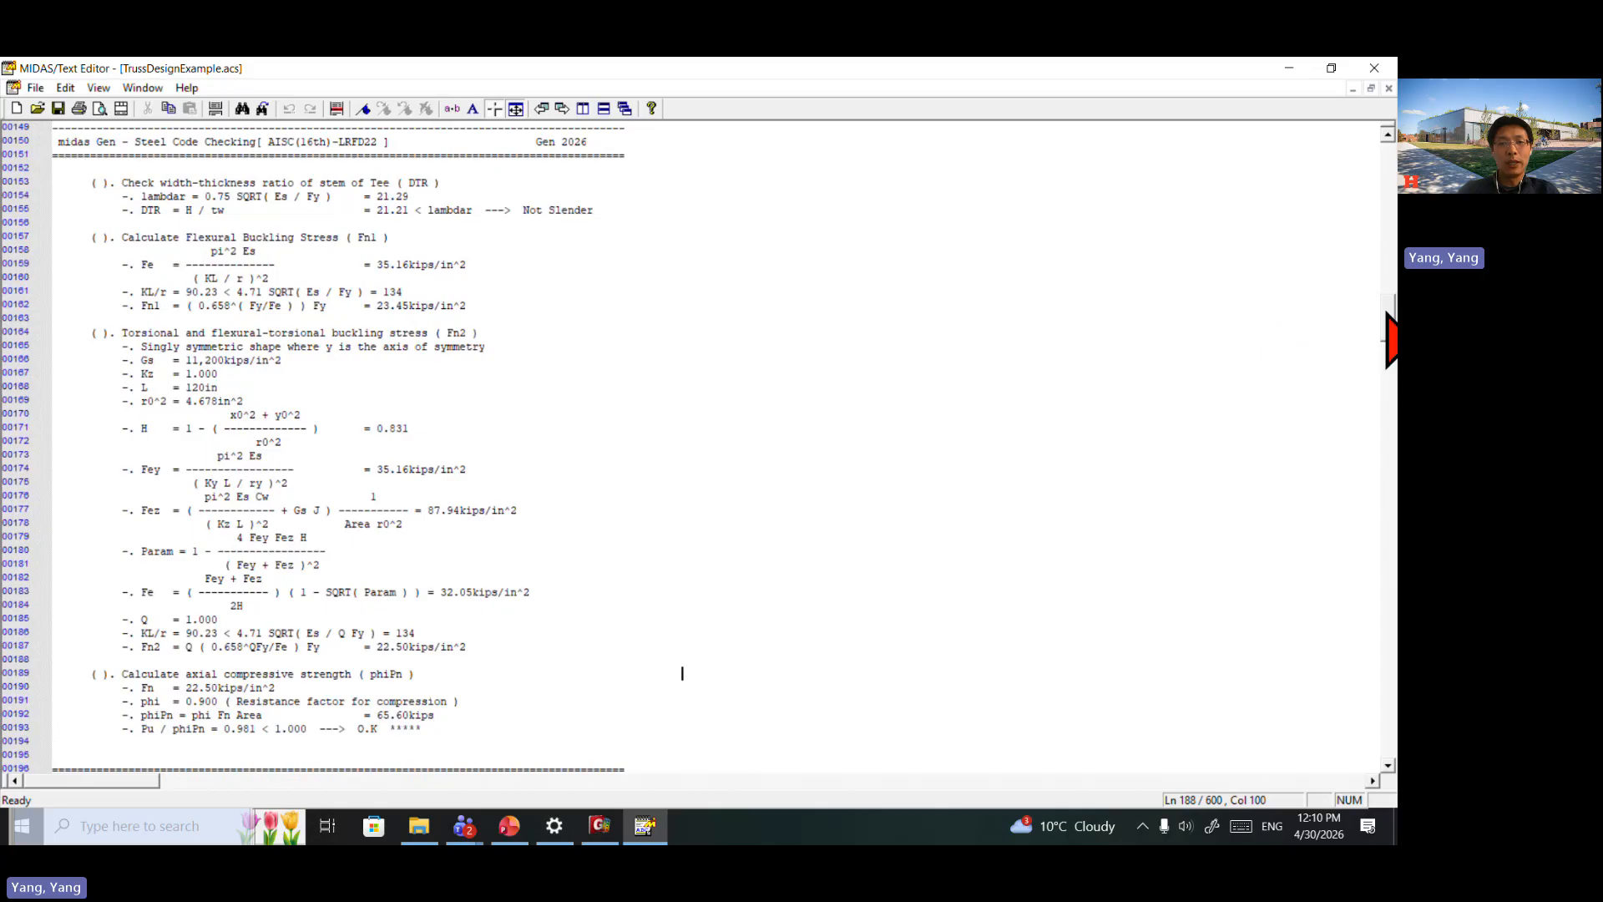
left_click_drag(1391, 339, 1378, 159)
scroll(492, 287, "down", 7)
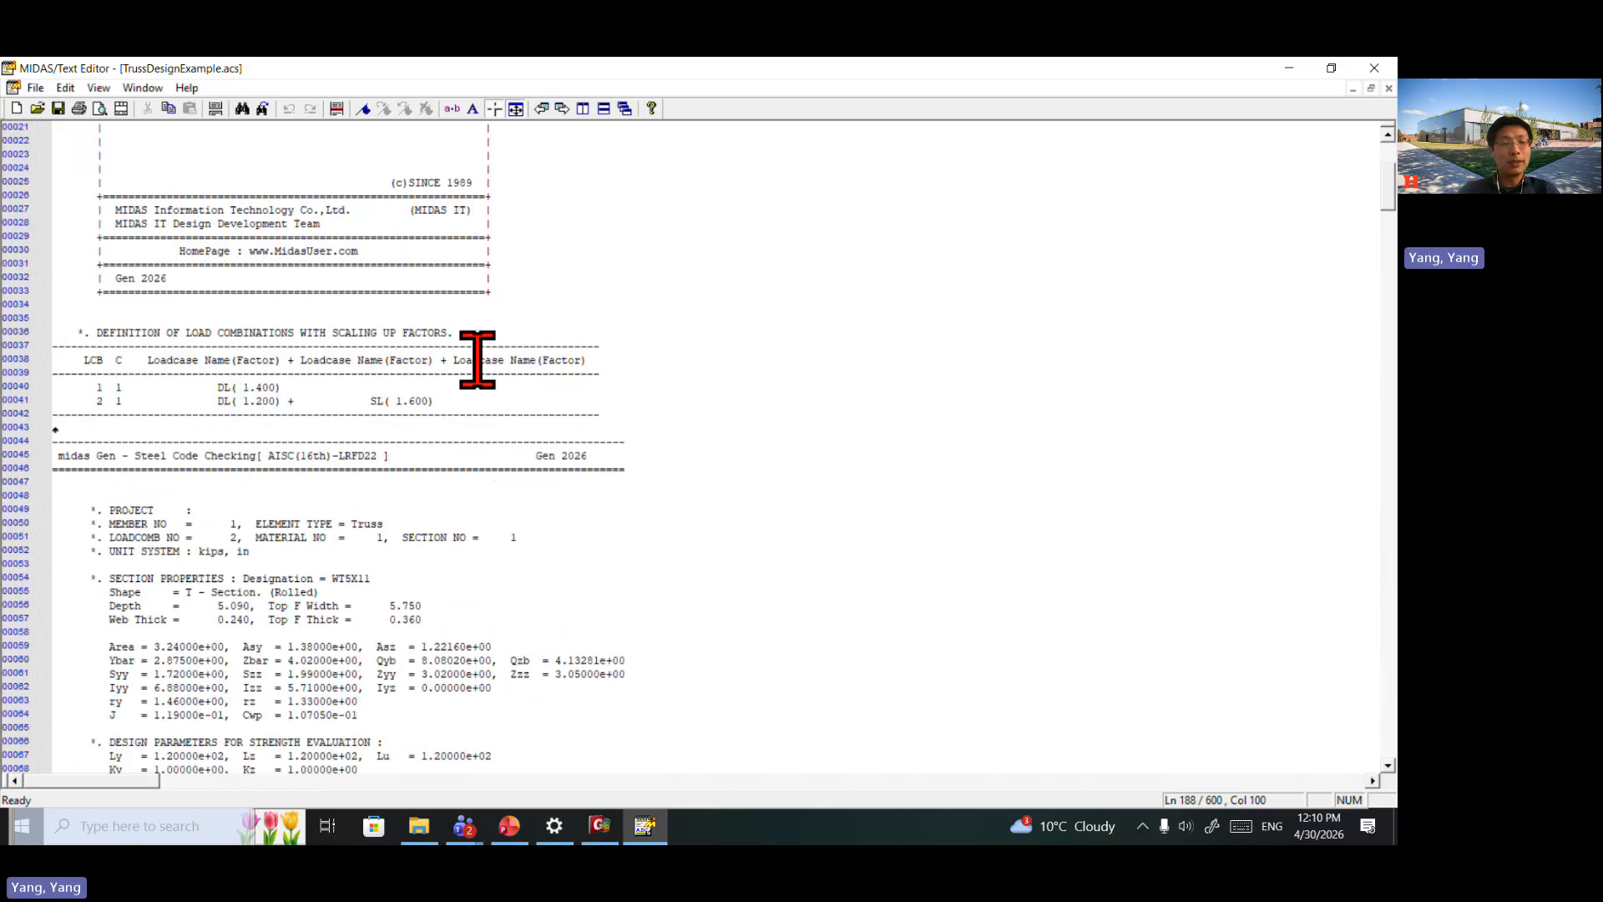
scroll(529, 286, "down", 4)
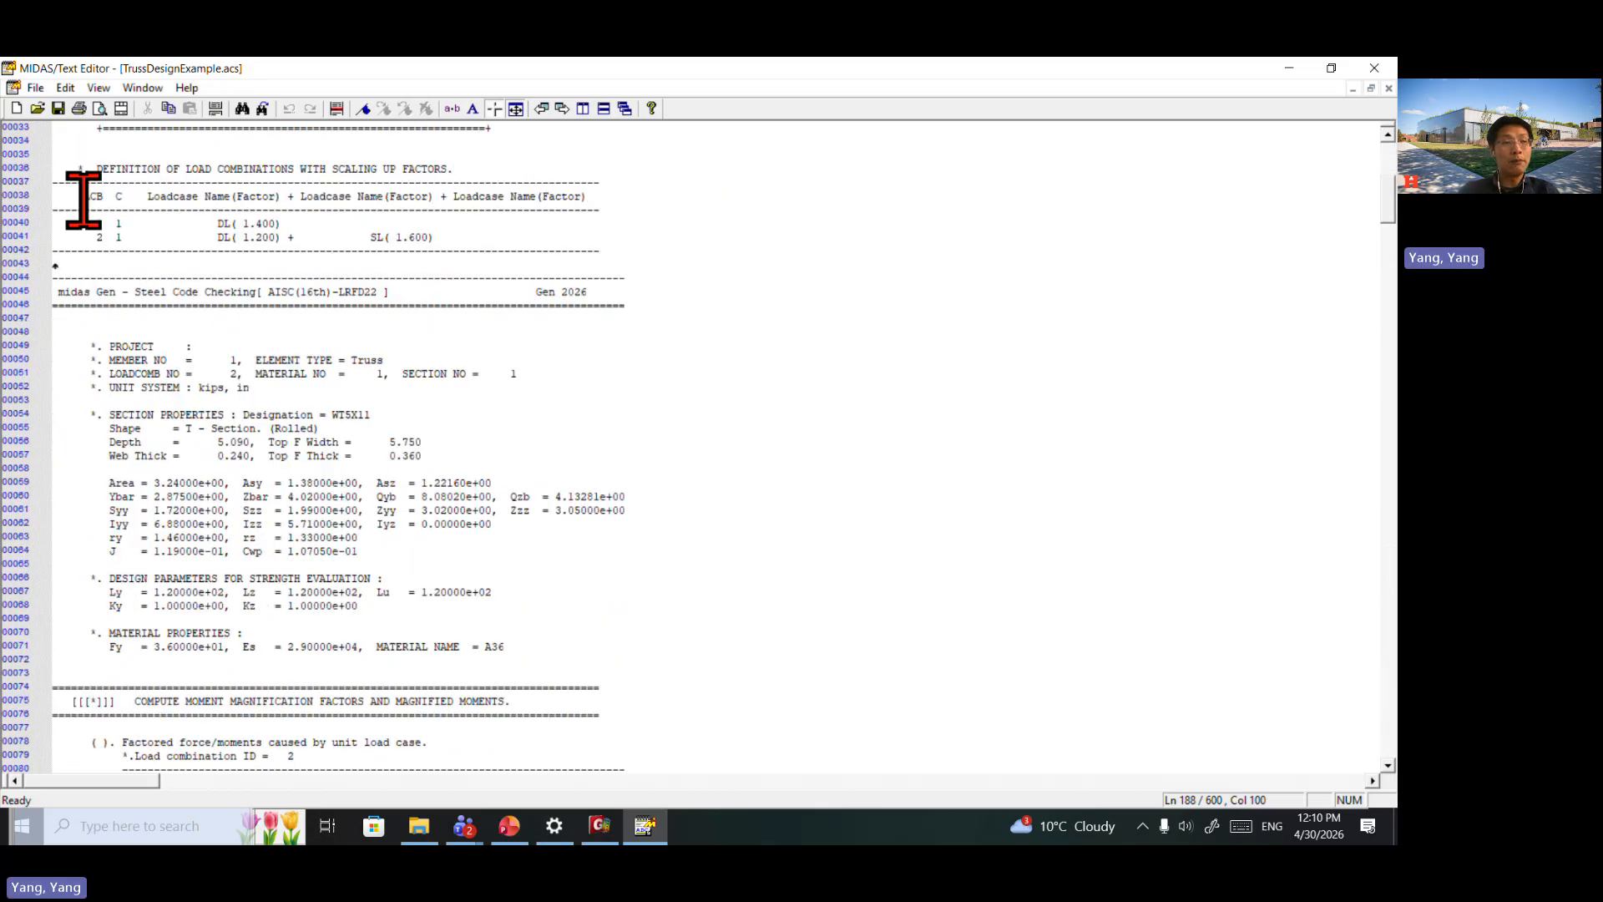
Step: Save the report as TrussDesignExample and print all pages with Microsoft Print to PDF, overwriting All member design in the Tension_Models folder
left_click(58, 108)
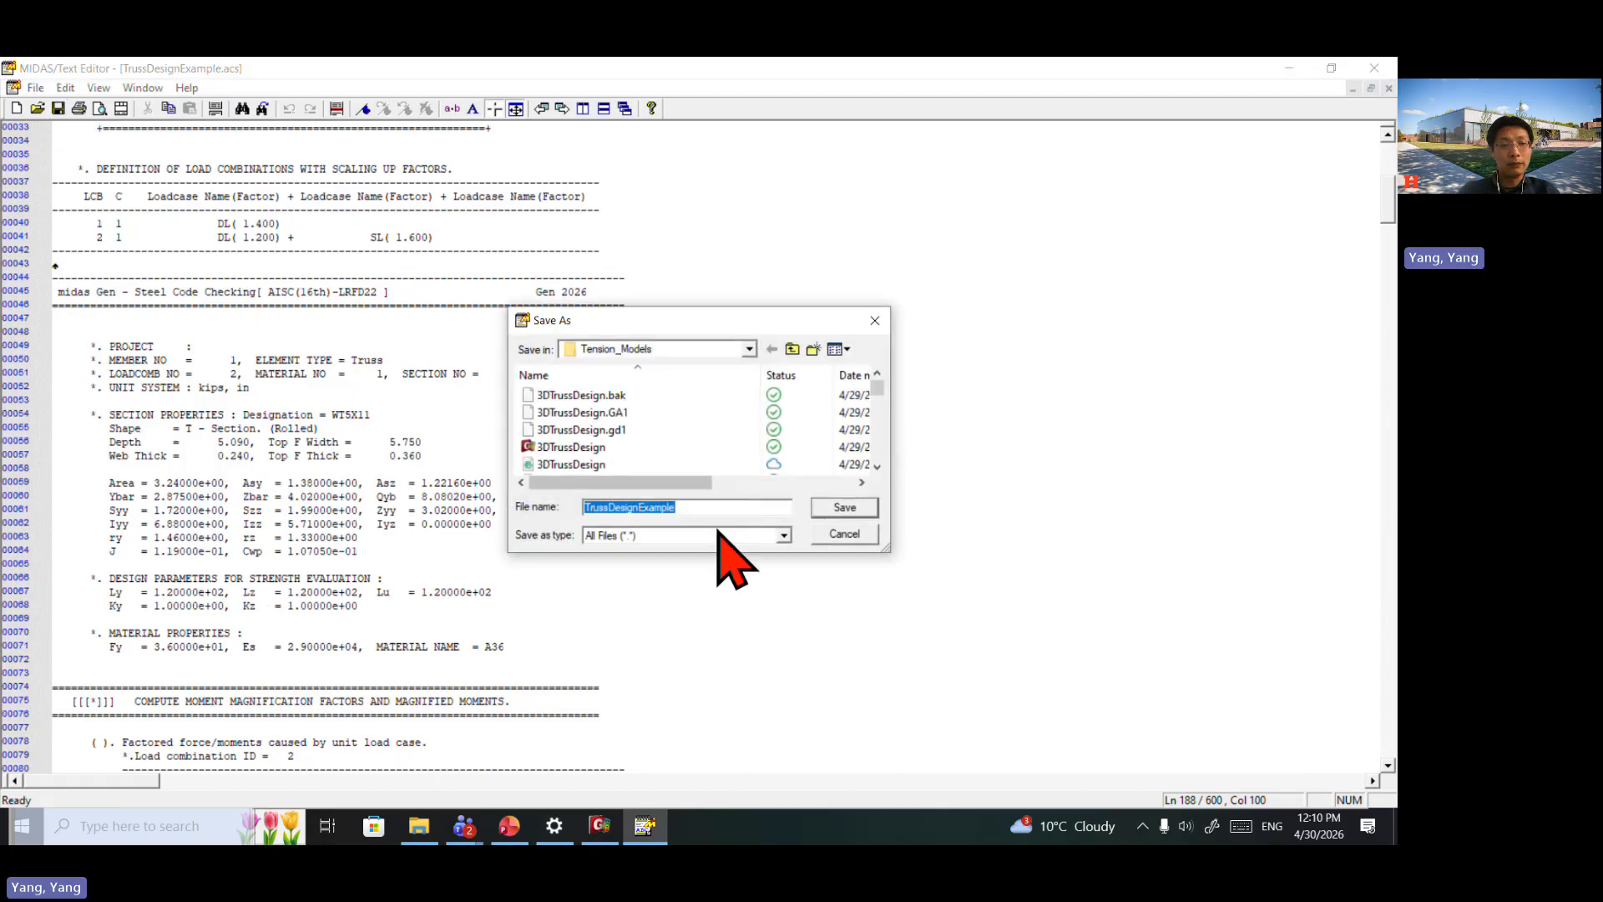
left_click(845, 507)
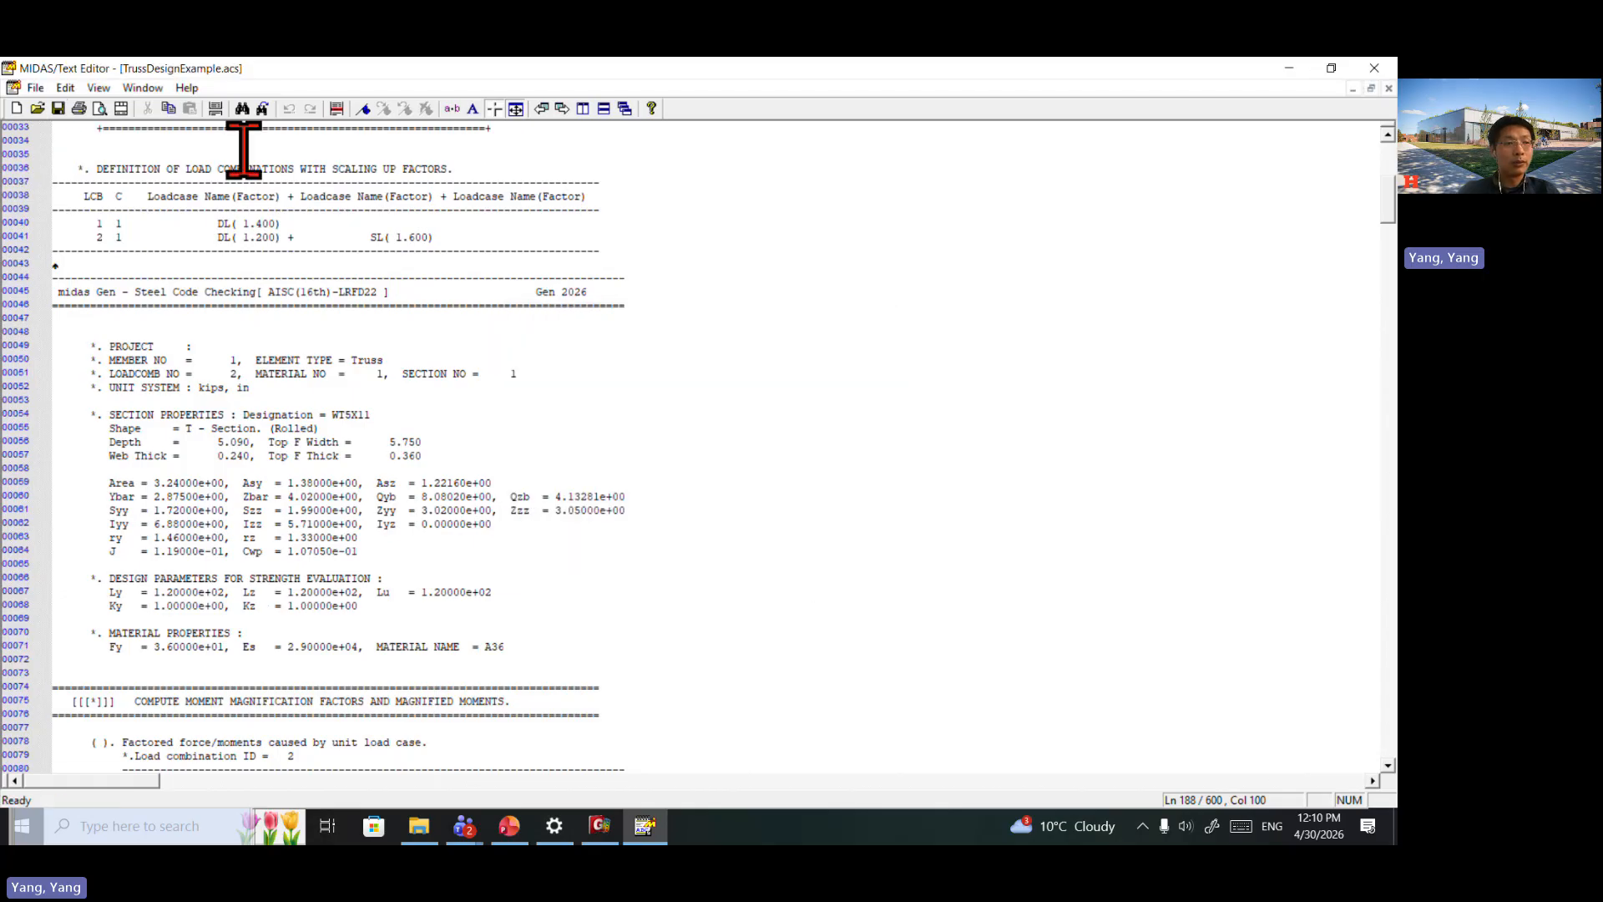
left_click(79, 109)
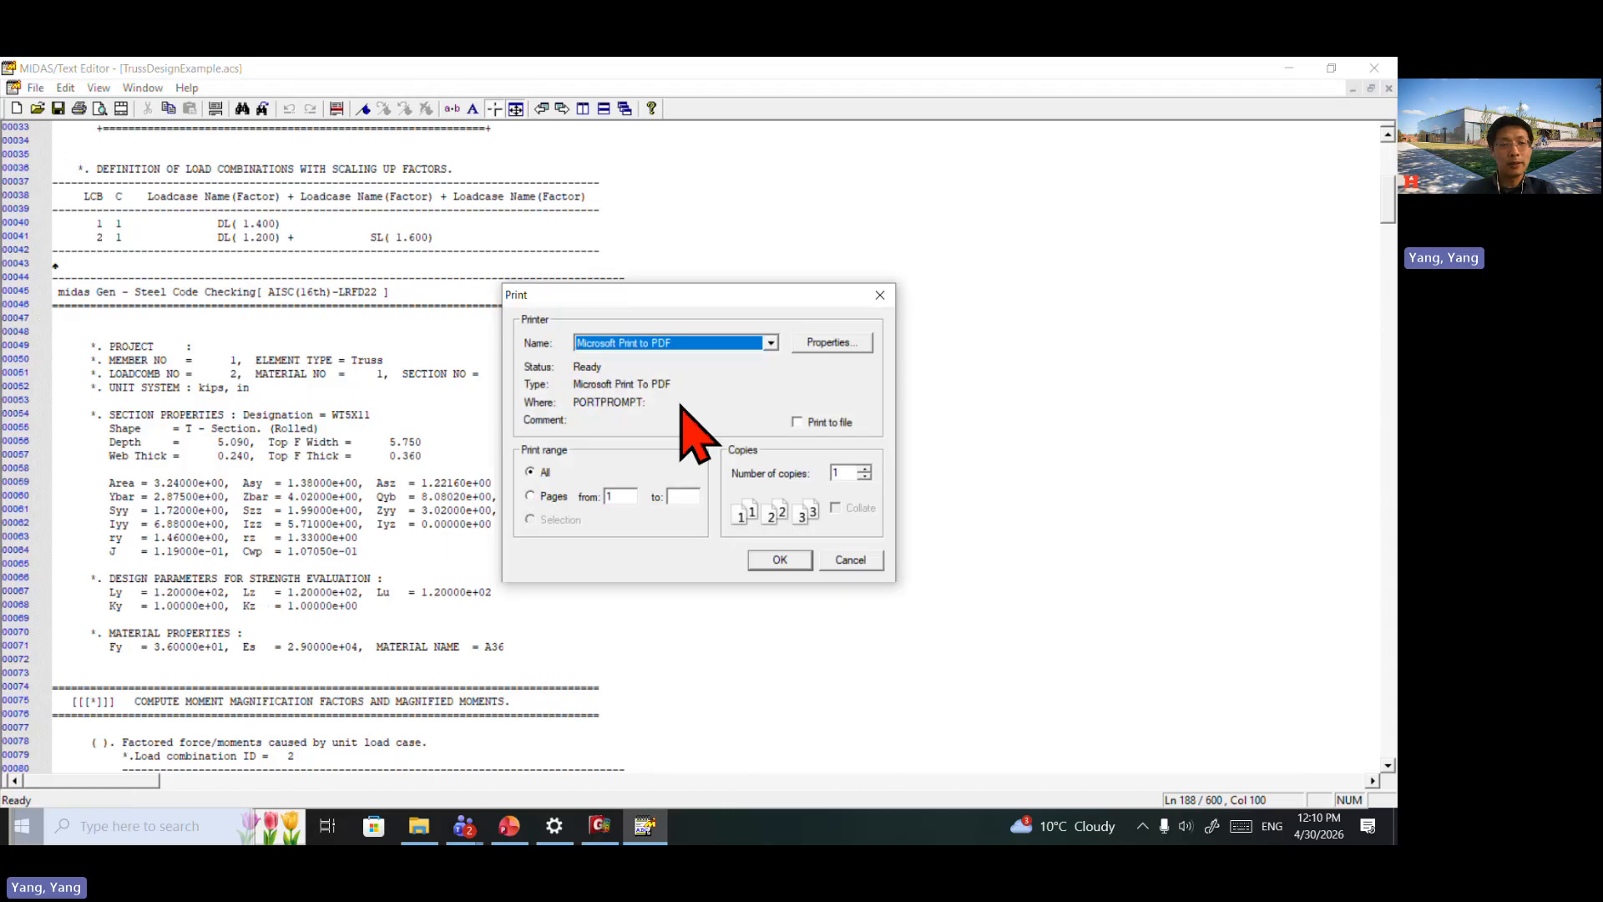
left_click(779, 559)
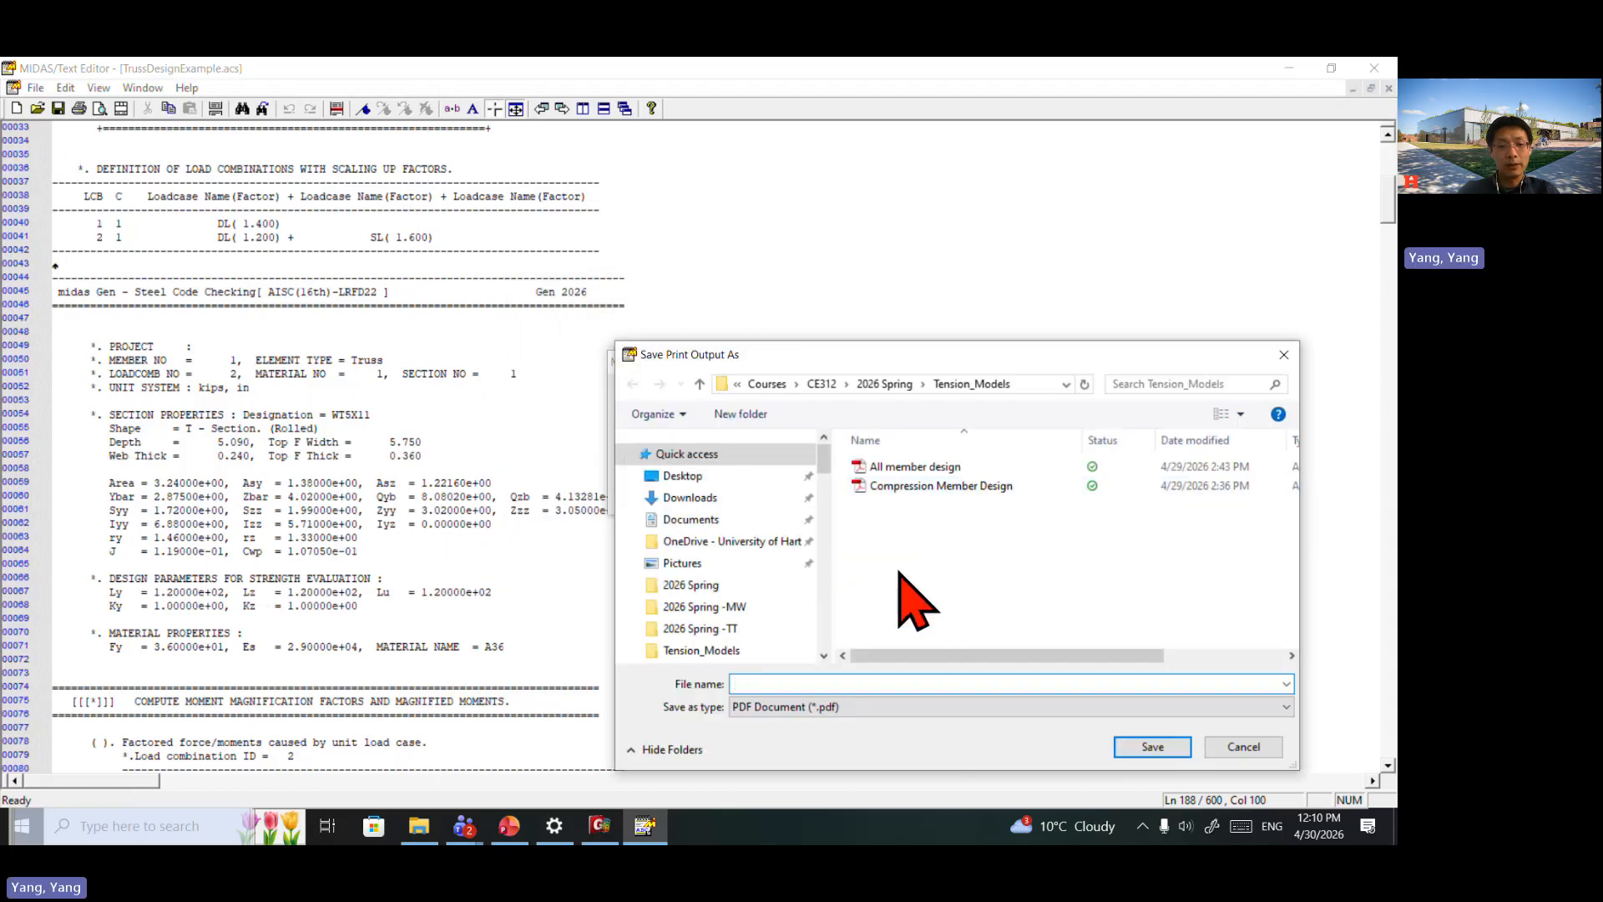
left_click(915, 467)
left_click(1152, 746)
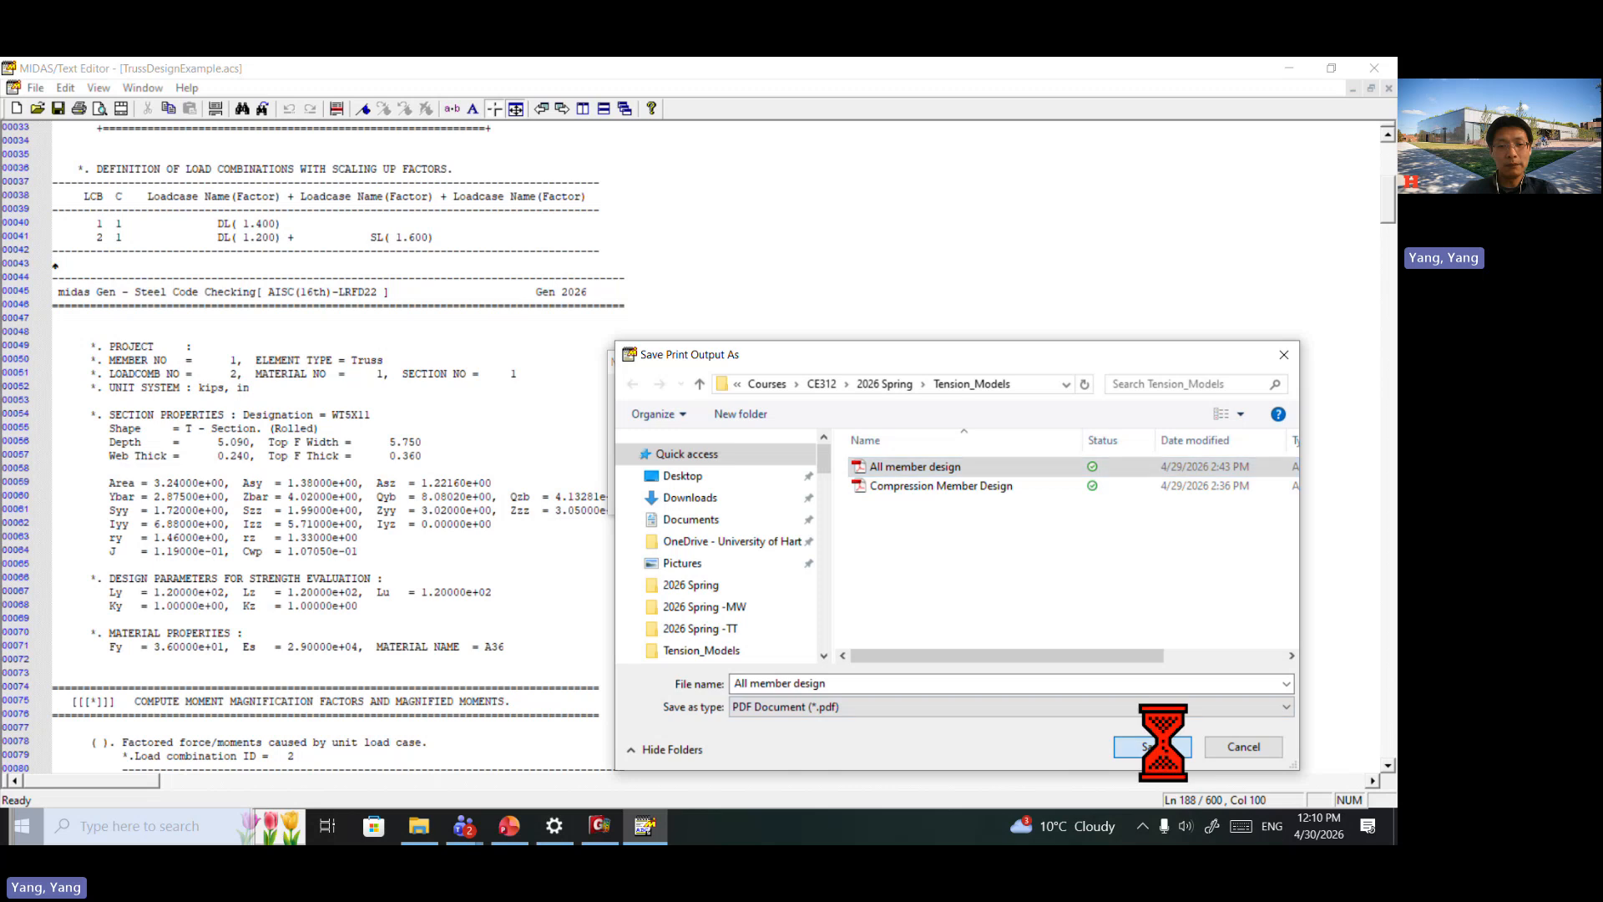
left_click(740, 456)
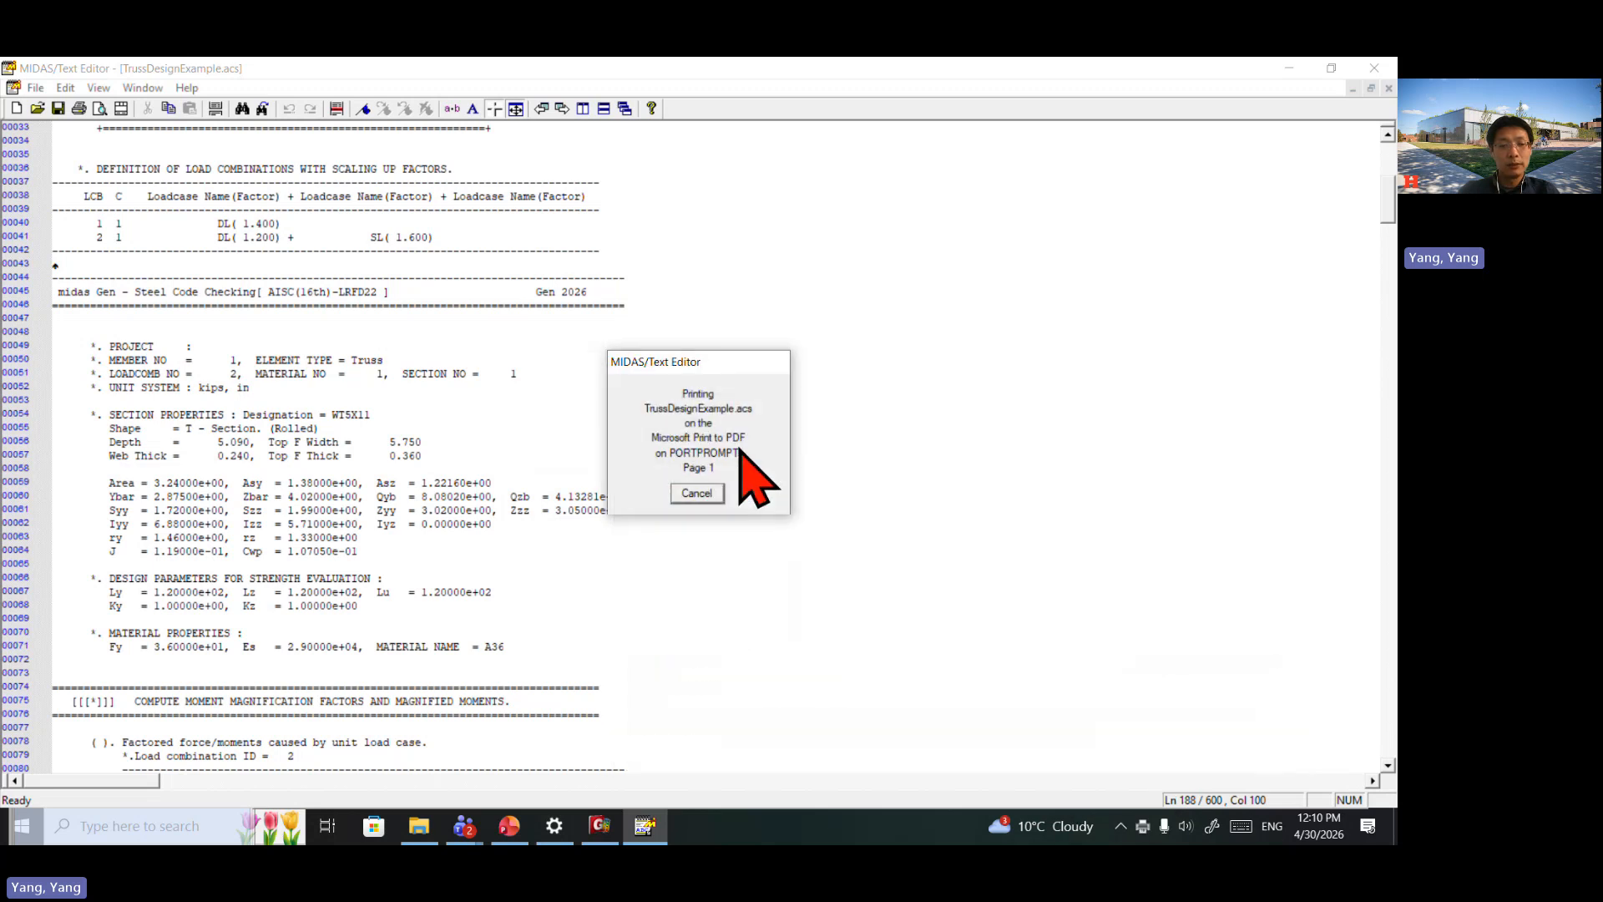
Step: Switch to File Explorer, sort the Tension_Models folder by date modified and open the All member design PDF
left_click(412, 825)
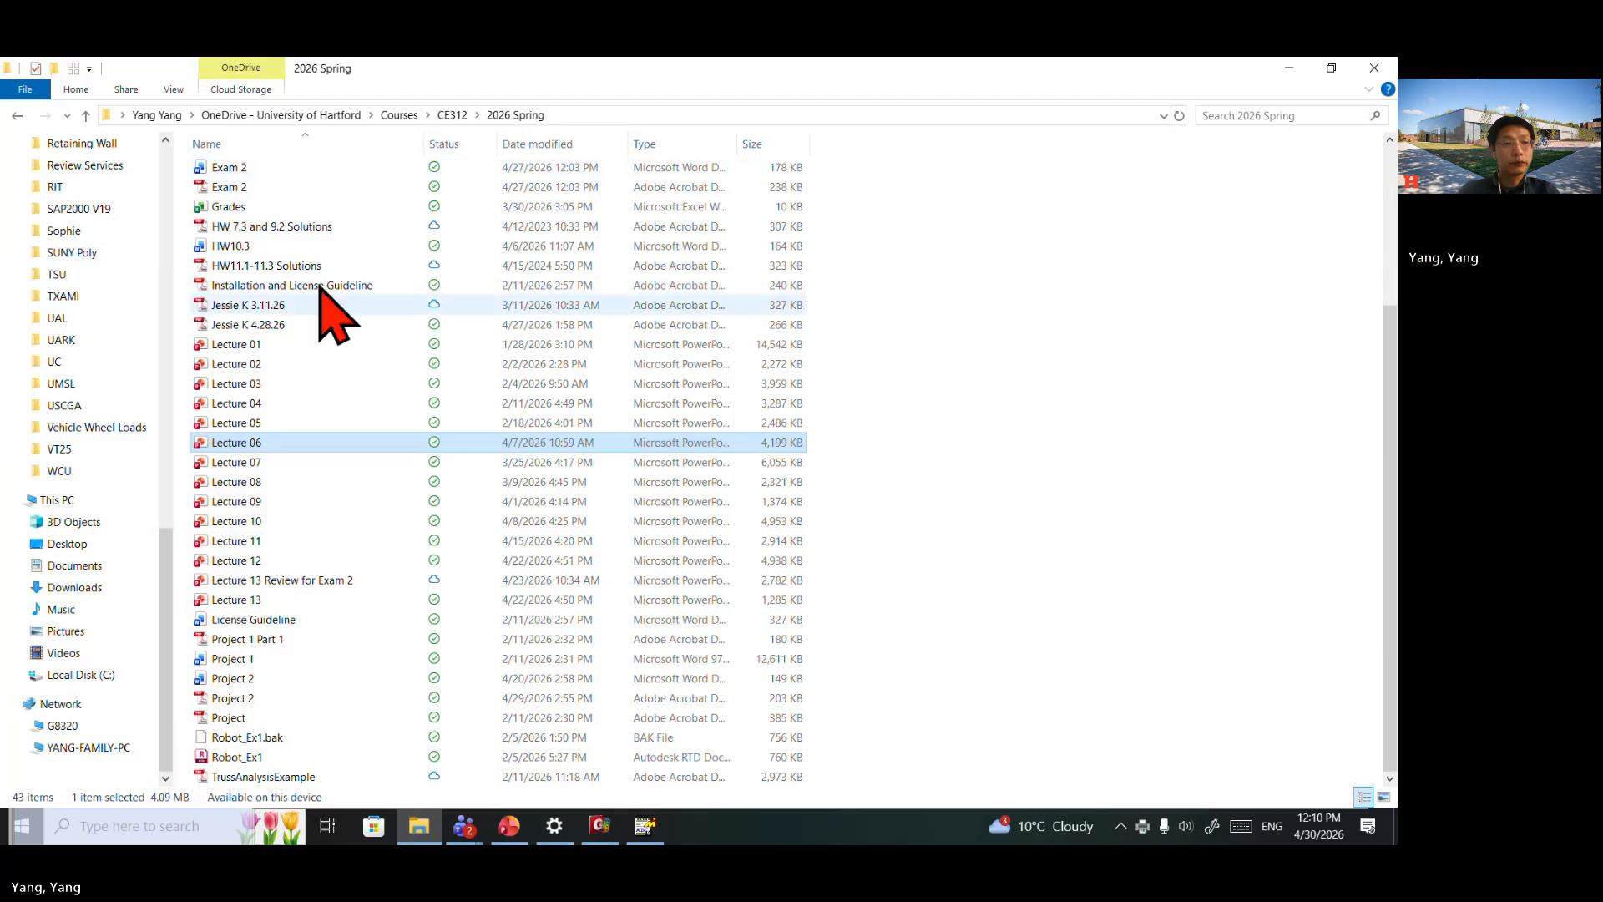
scroll(300, 267, "up", 4)
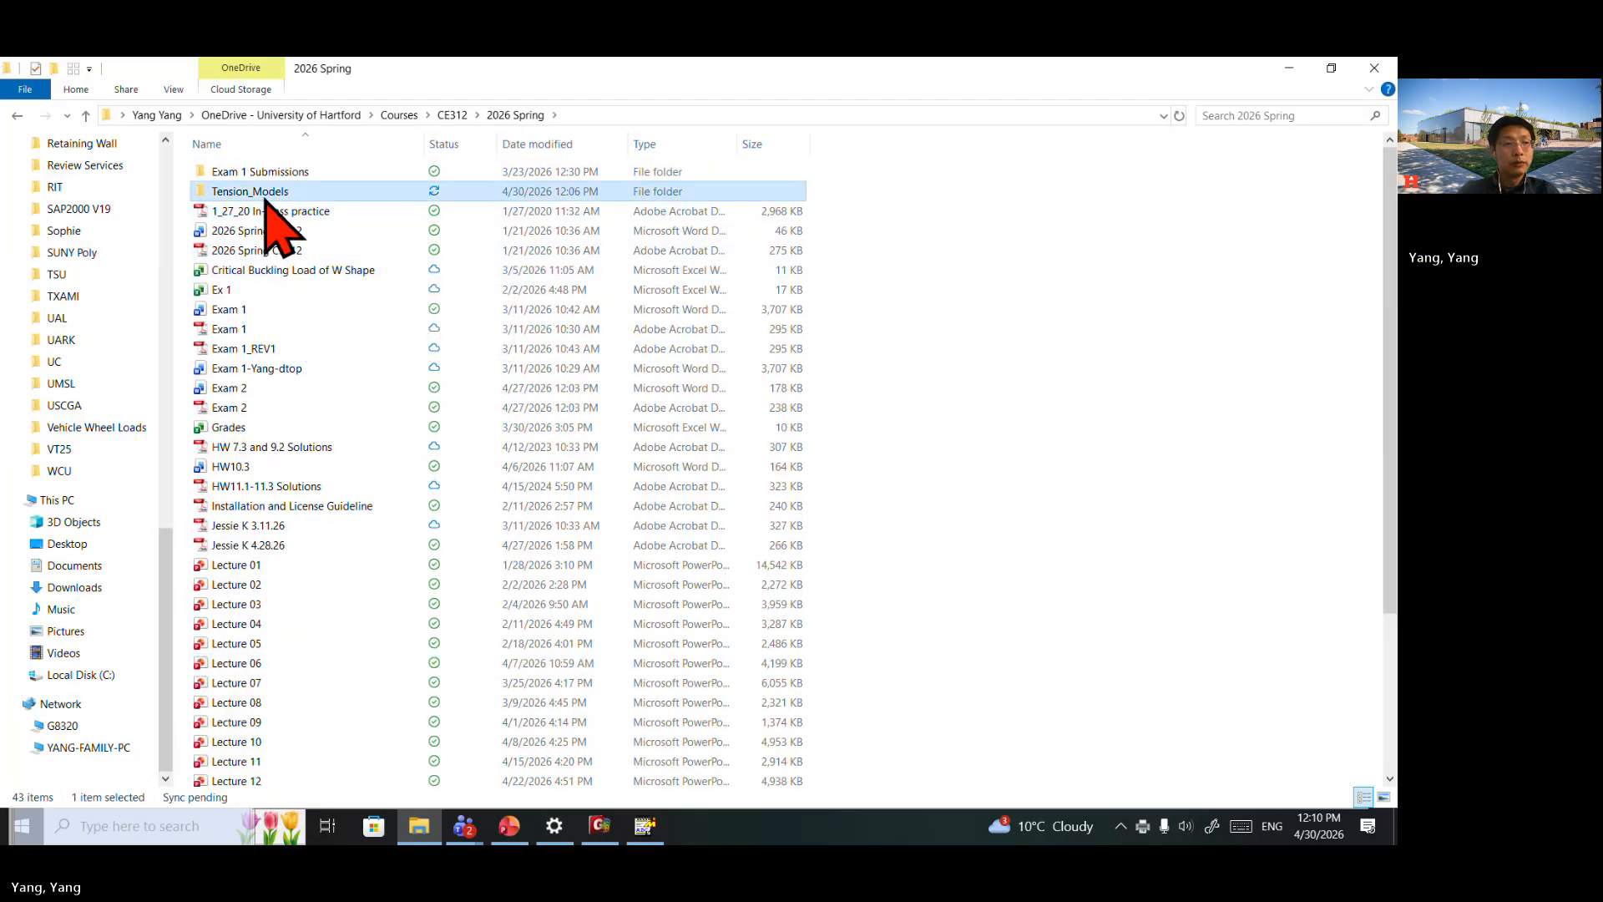
double_click(266, 195)
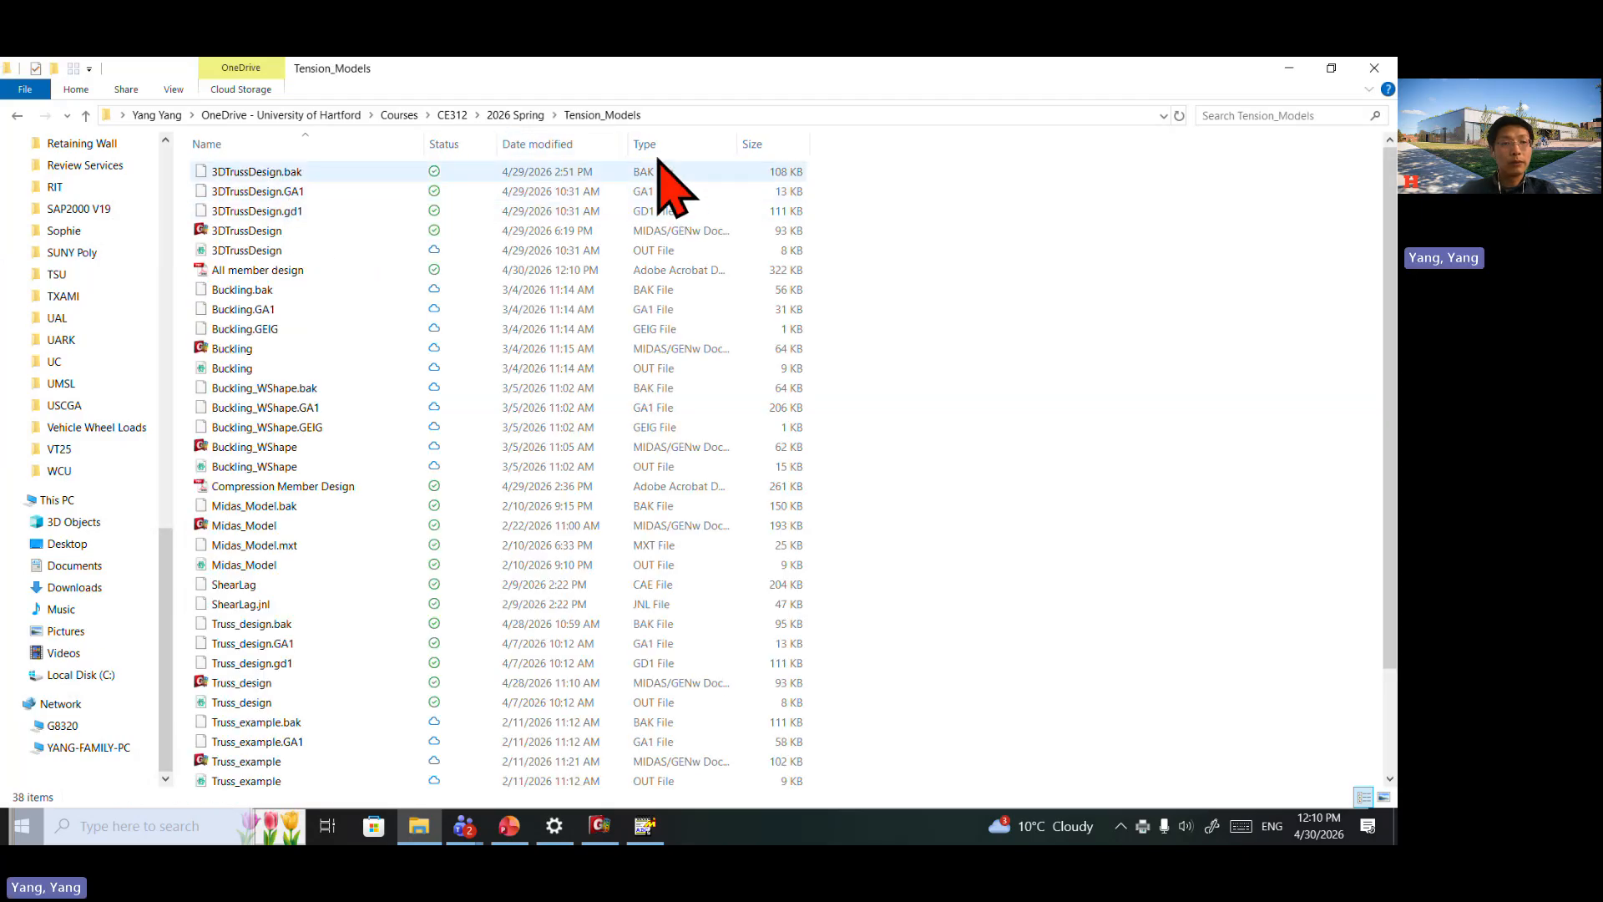
left_click(547, 145)
left_click(278, 173)
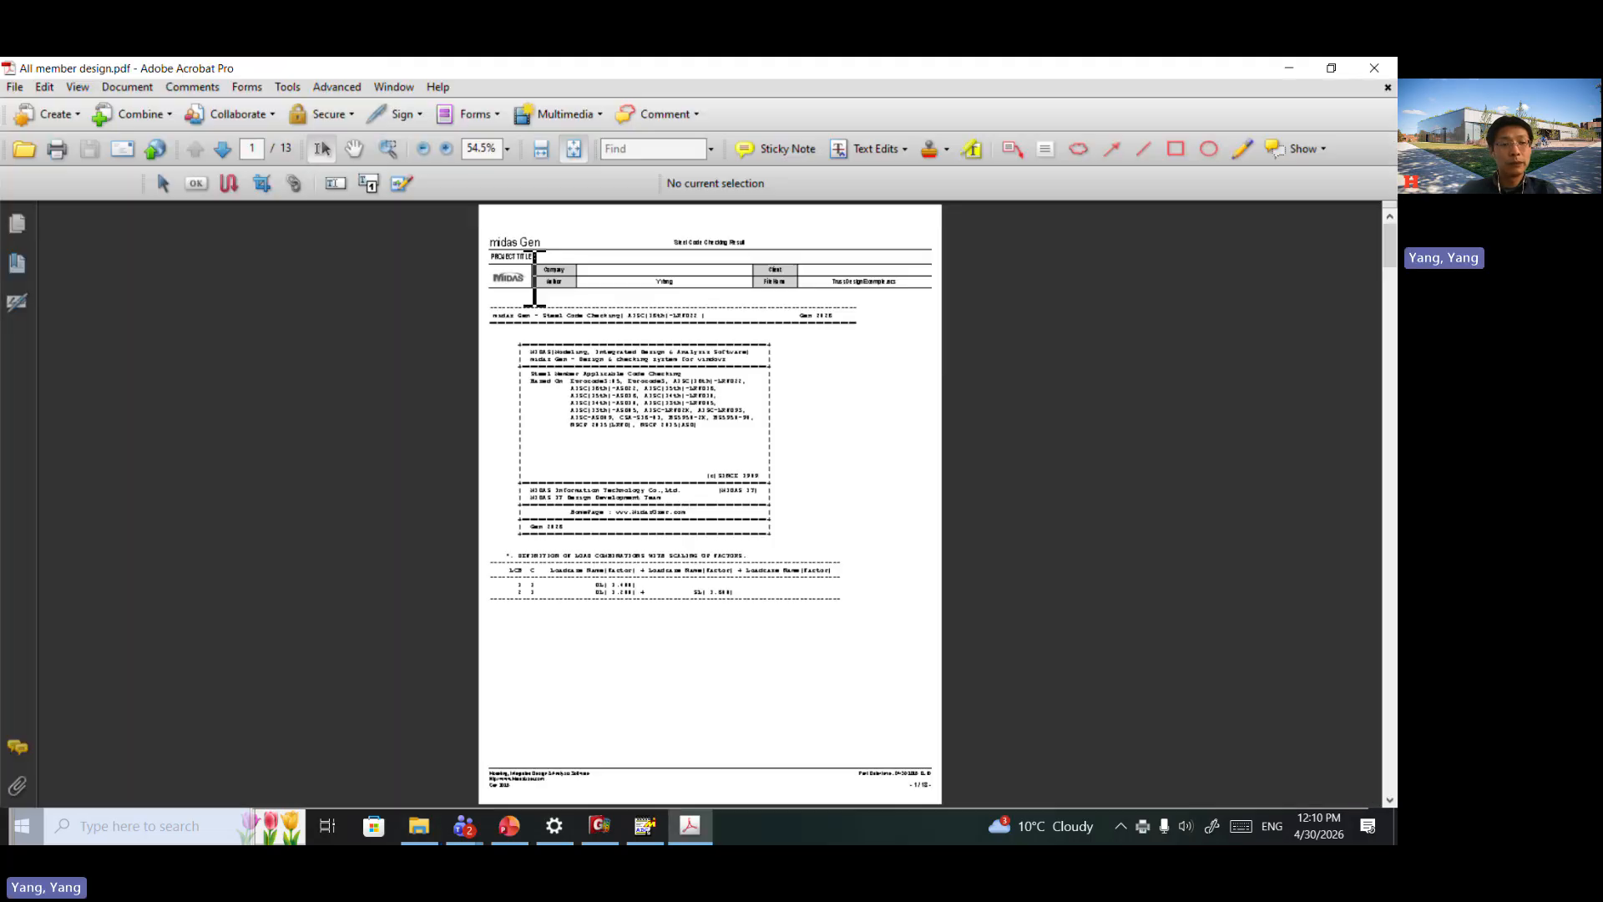
Step: Fit the PDF to the window width and use the Hand tool to view the header of the first page
scroll(573, 317, "up", 1, "ctrl")
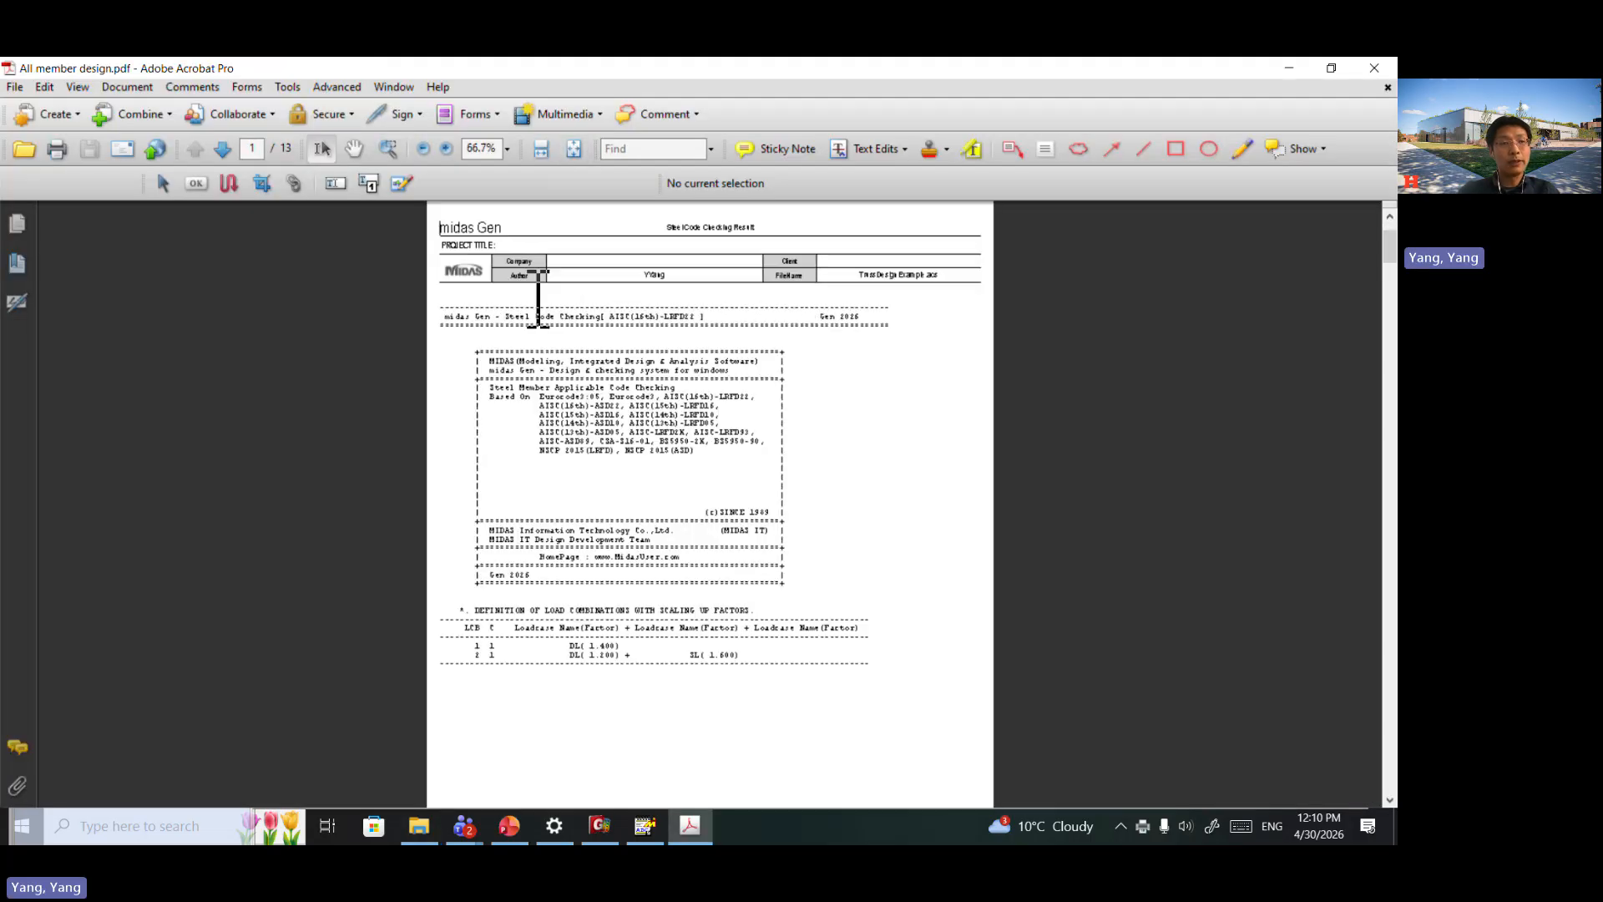
left_click(541, 149)
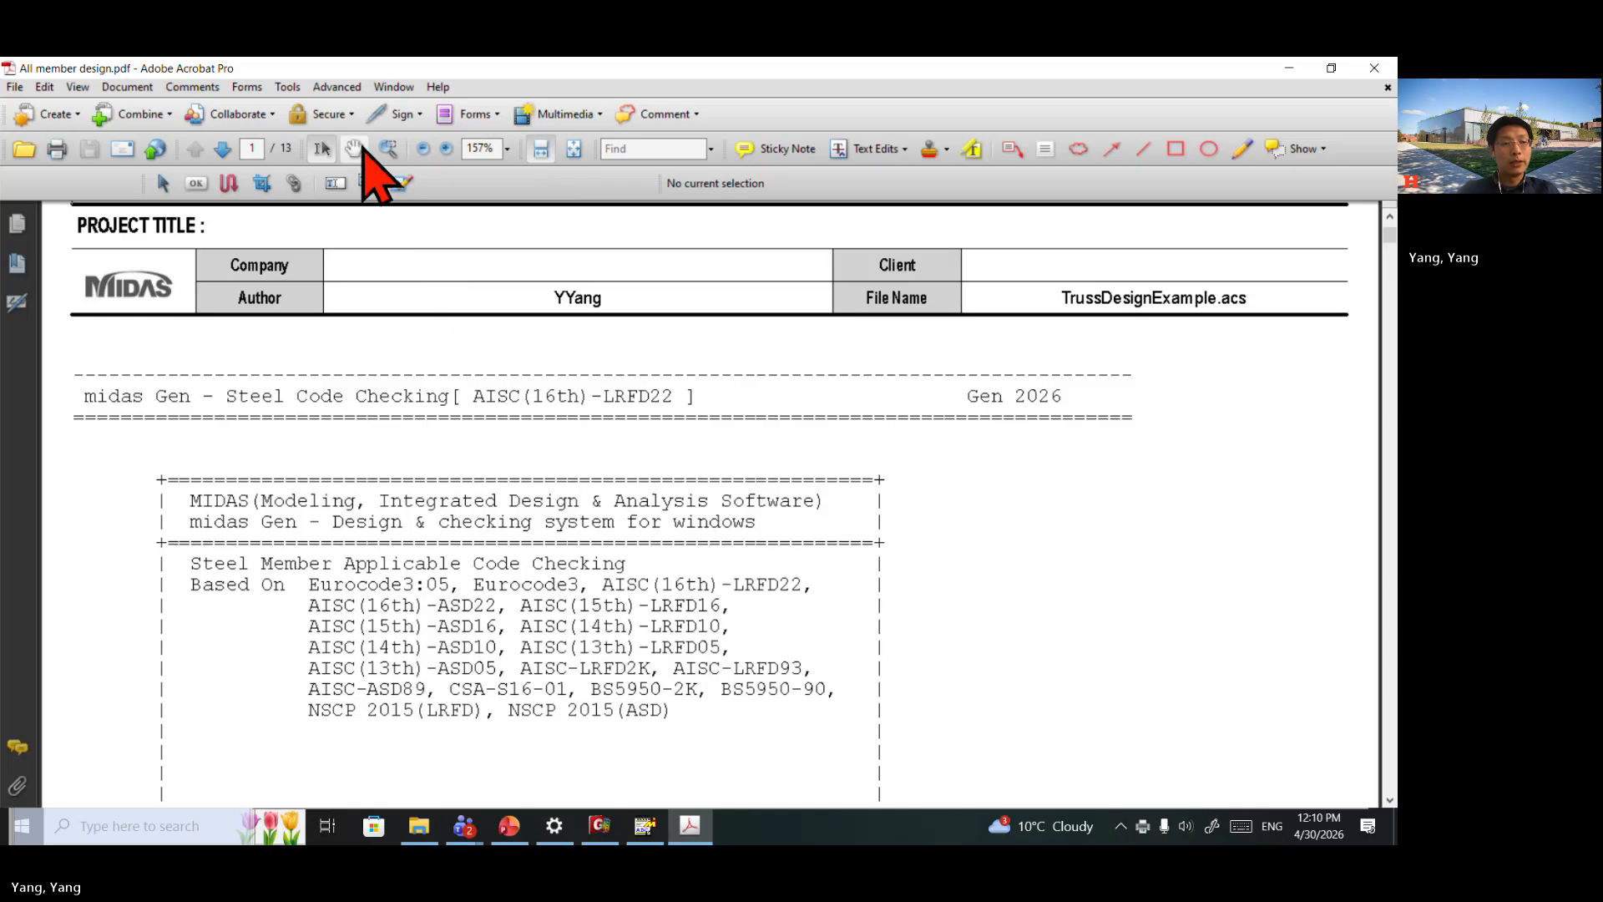
left_click(354, 148)
scroll(506, 455, "down", 1)
scroll(520, 467, "up", 2)
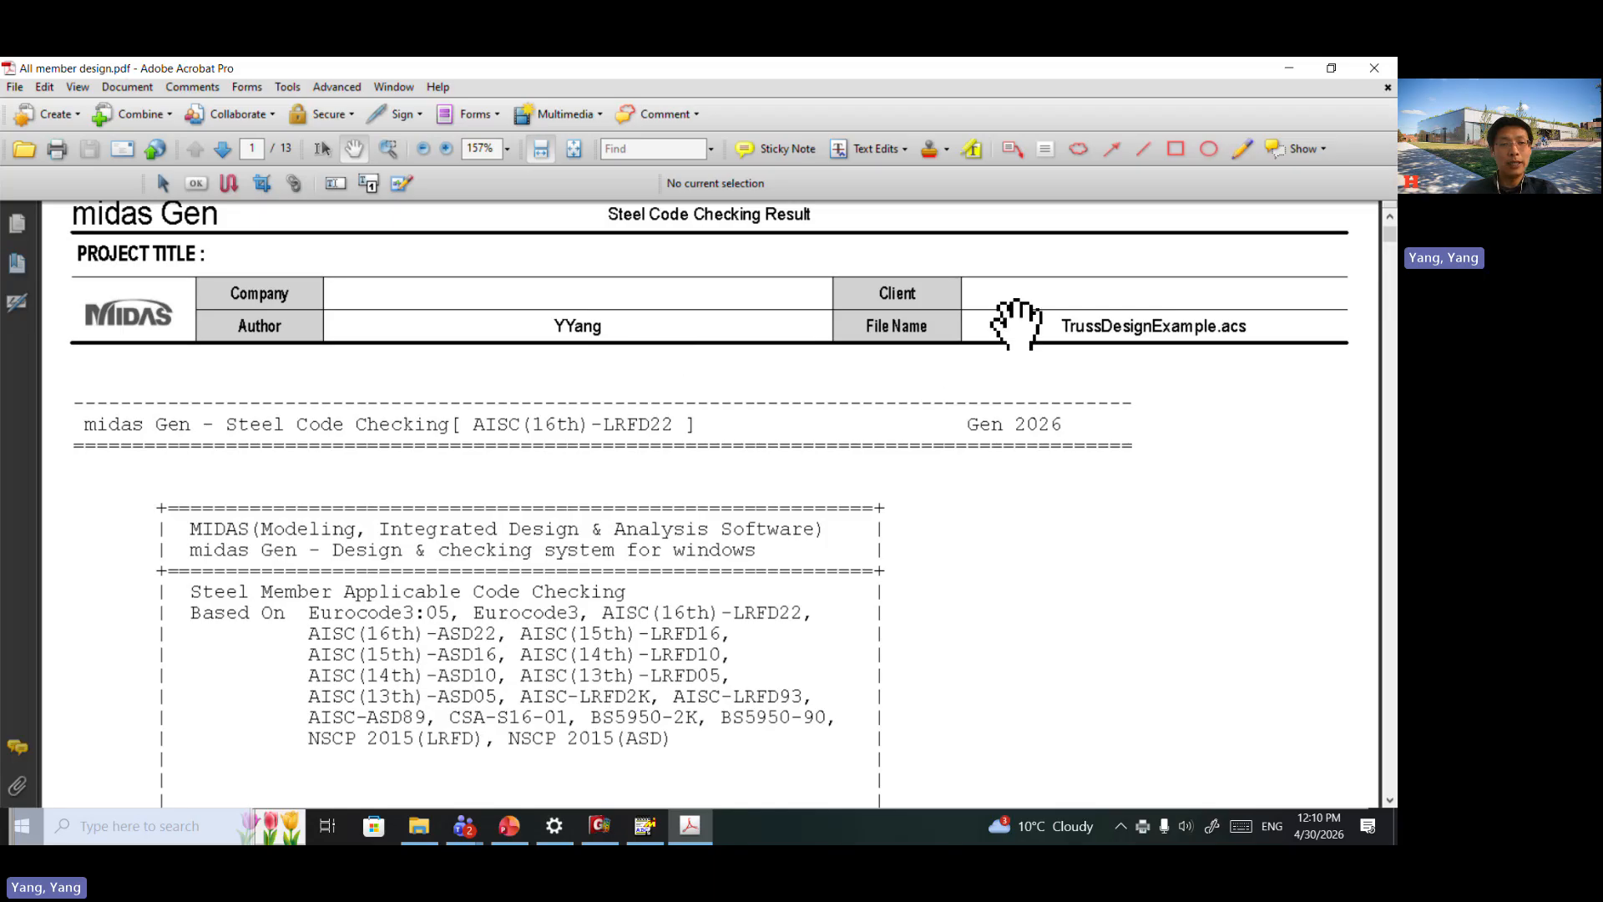
left_click_drag(1157, 371, 583, 437)
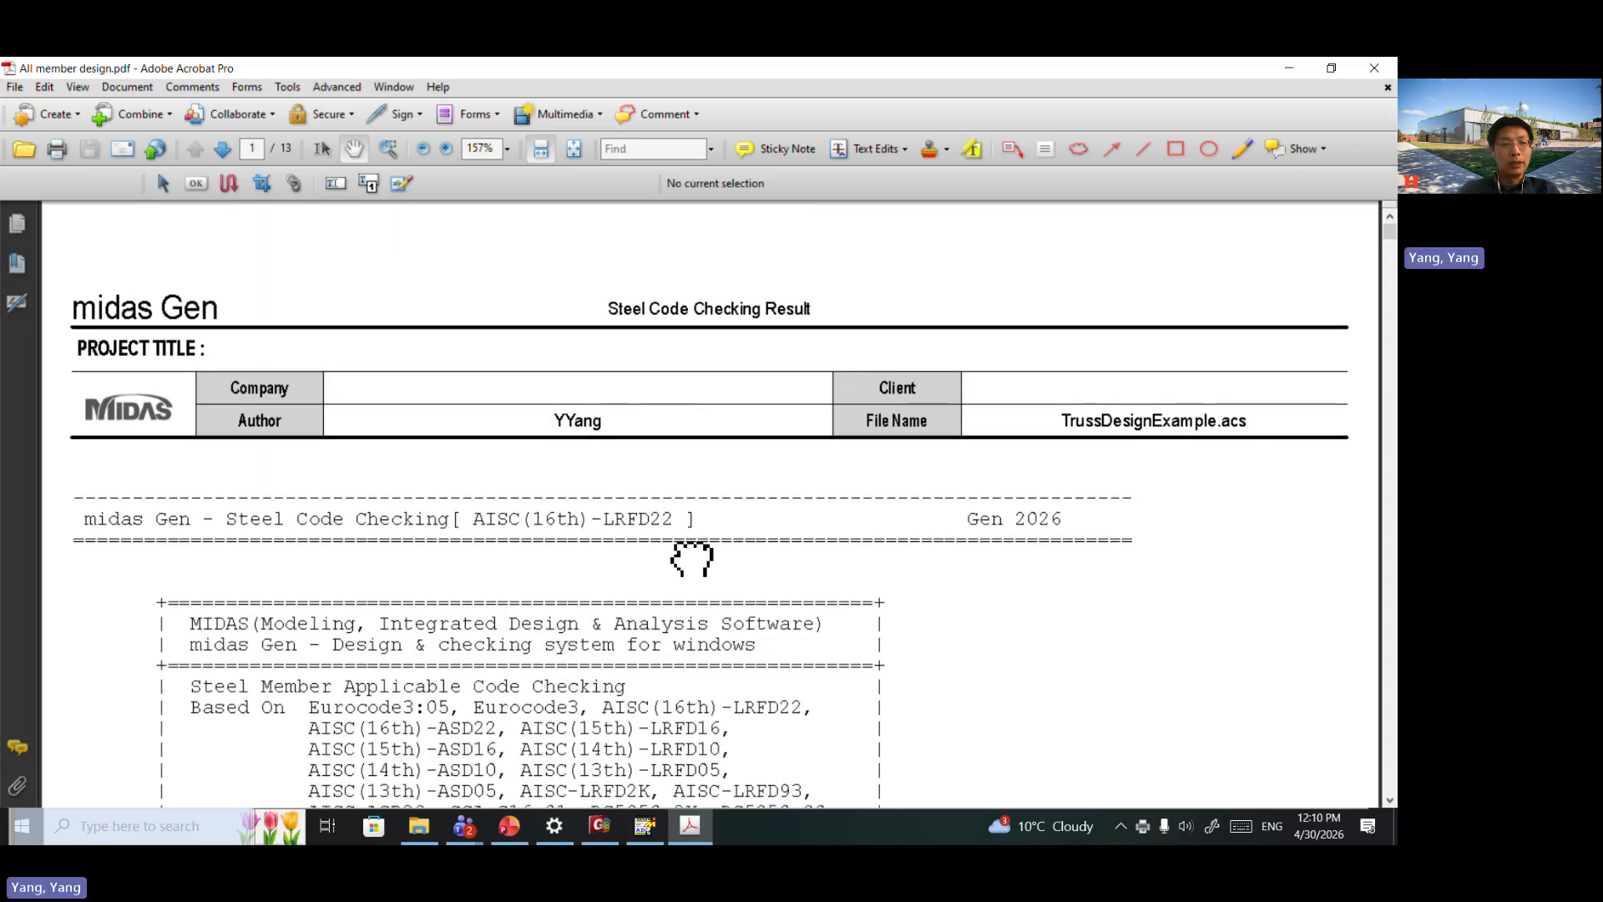
left_click_drag(691, 558, 695, 519)
Step: Read through the PDF's load combinations and member 1's section properties, design parameters, material properties and factored forces
scroll(715, 615, "down", 10)
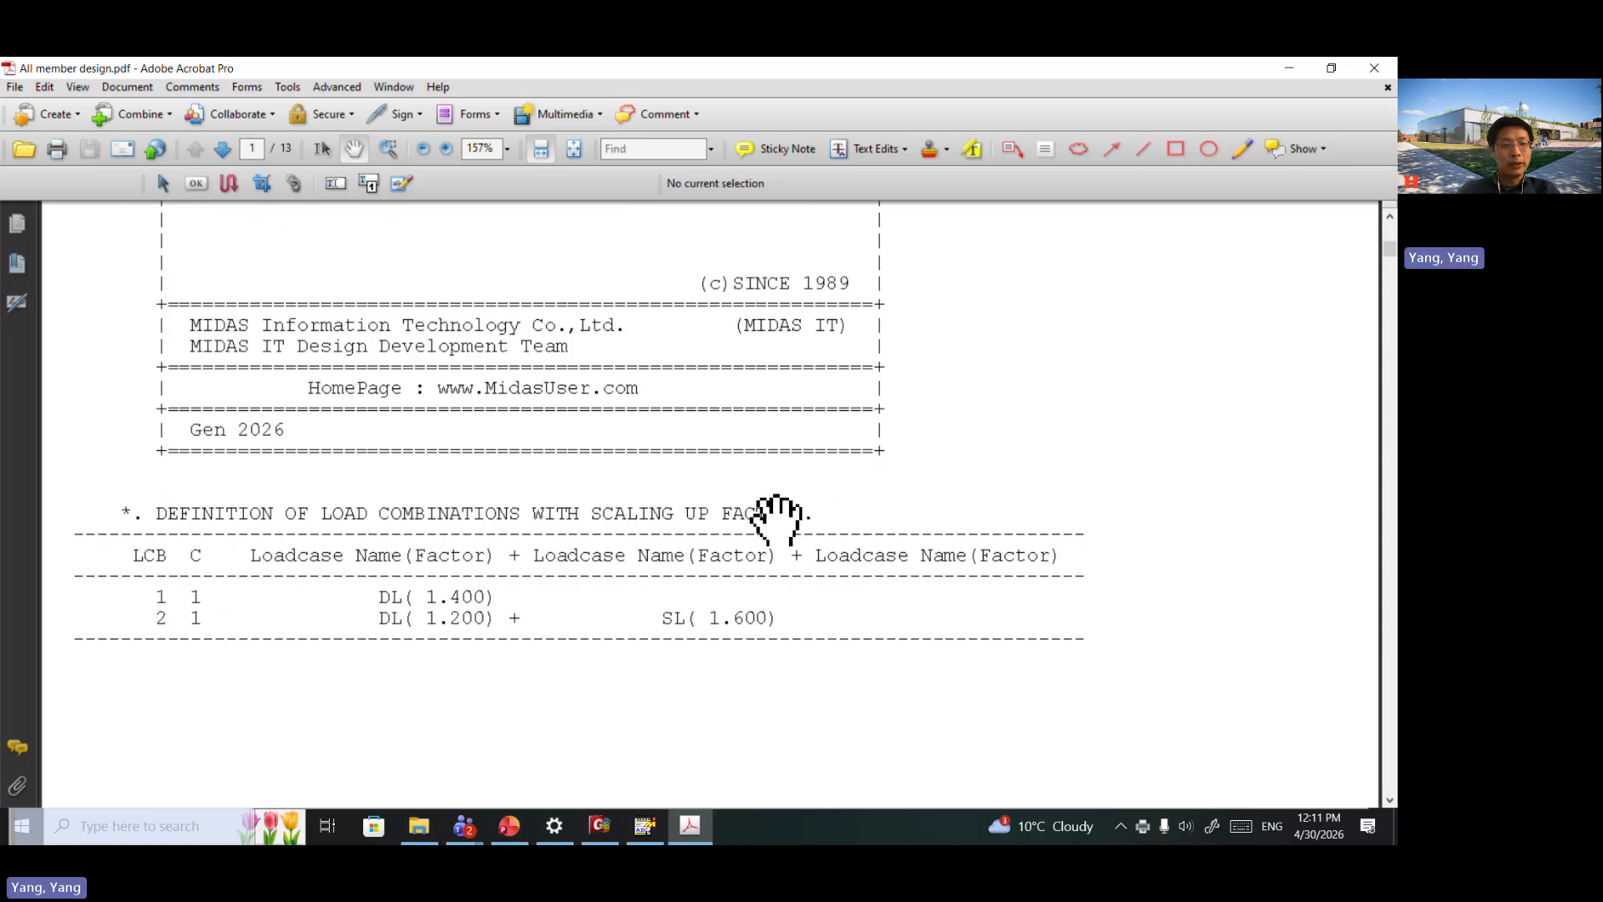
scroll(678, 564, "down", 10)
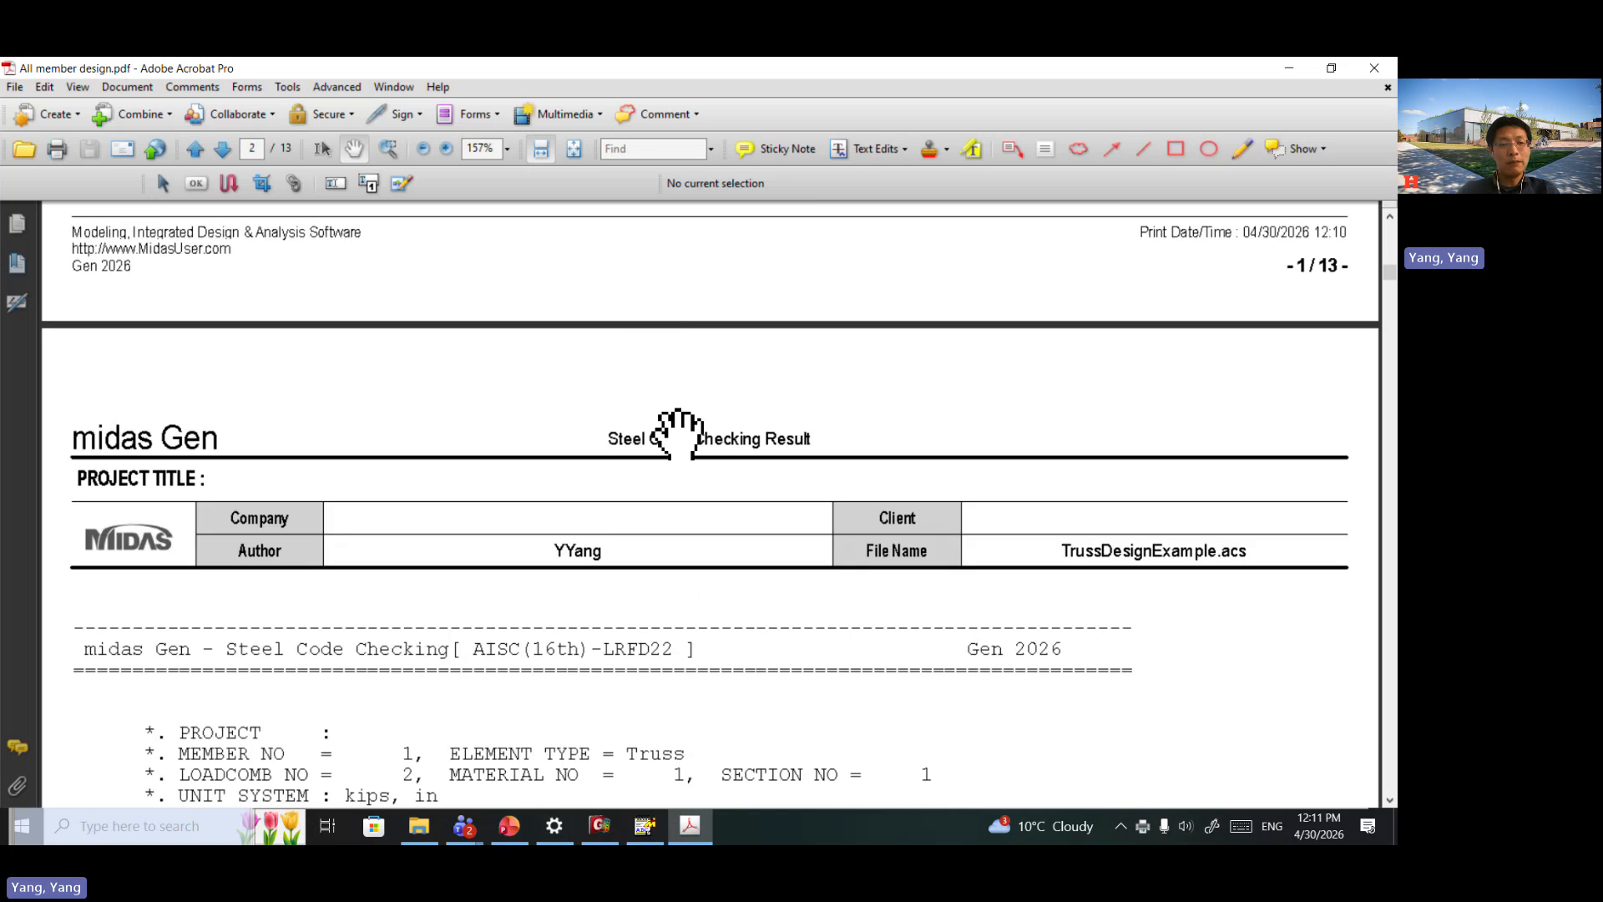
scroll(685, 463, "down", 2)
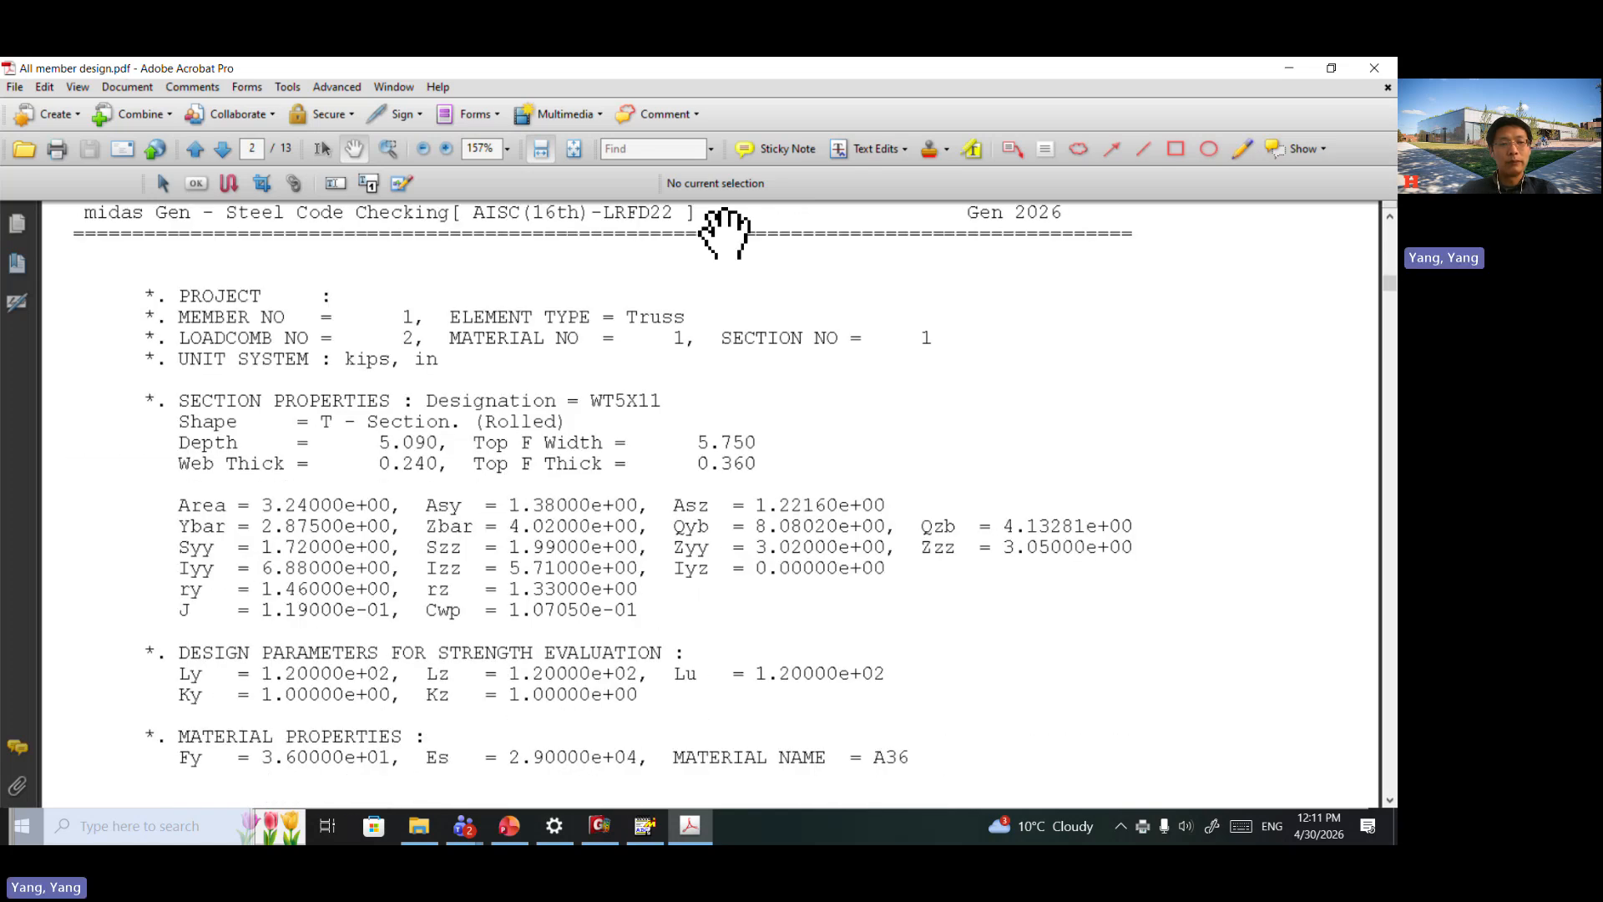
scroll(655, 527, "down", 2)
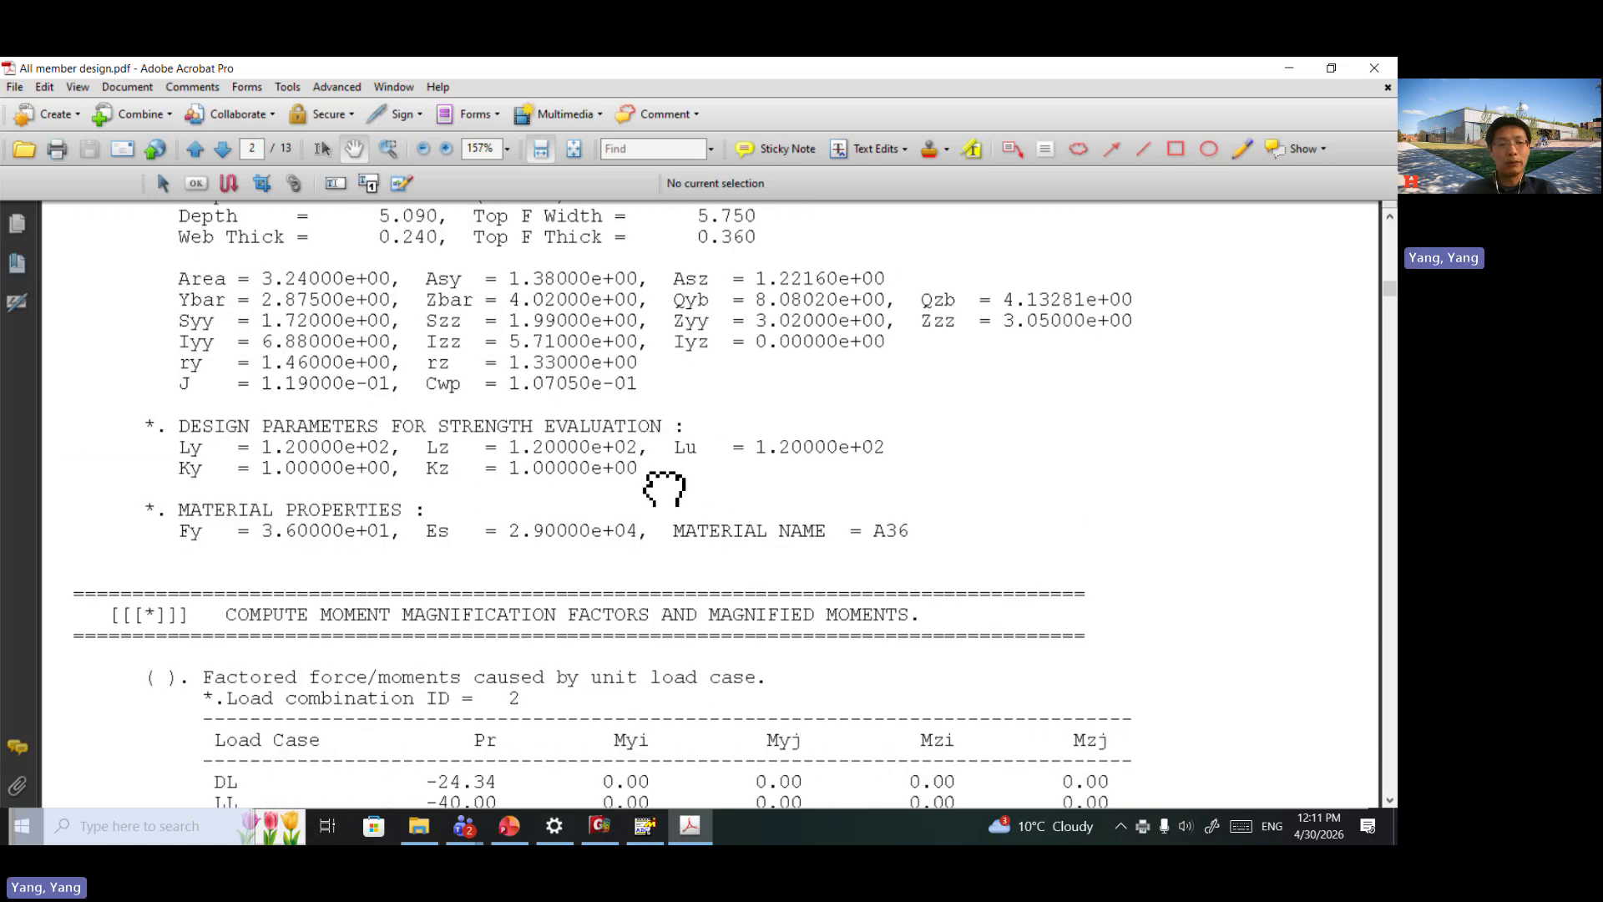
scroll(685, 480, "down", 1)
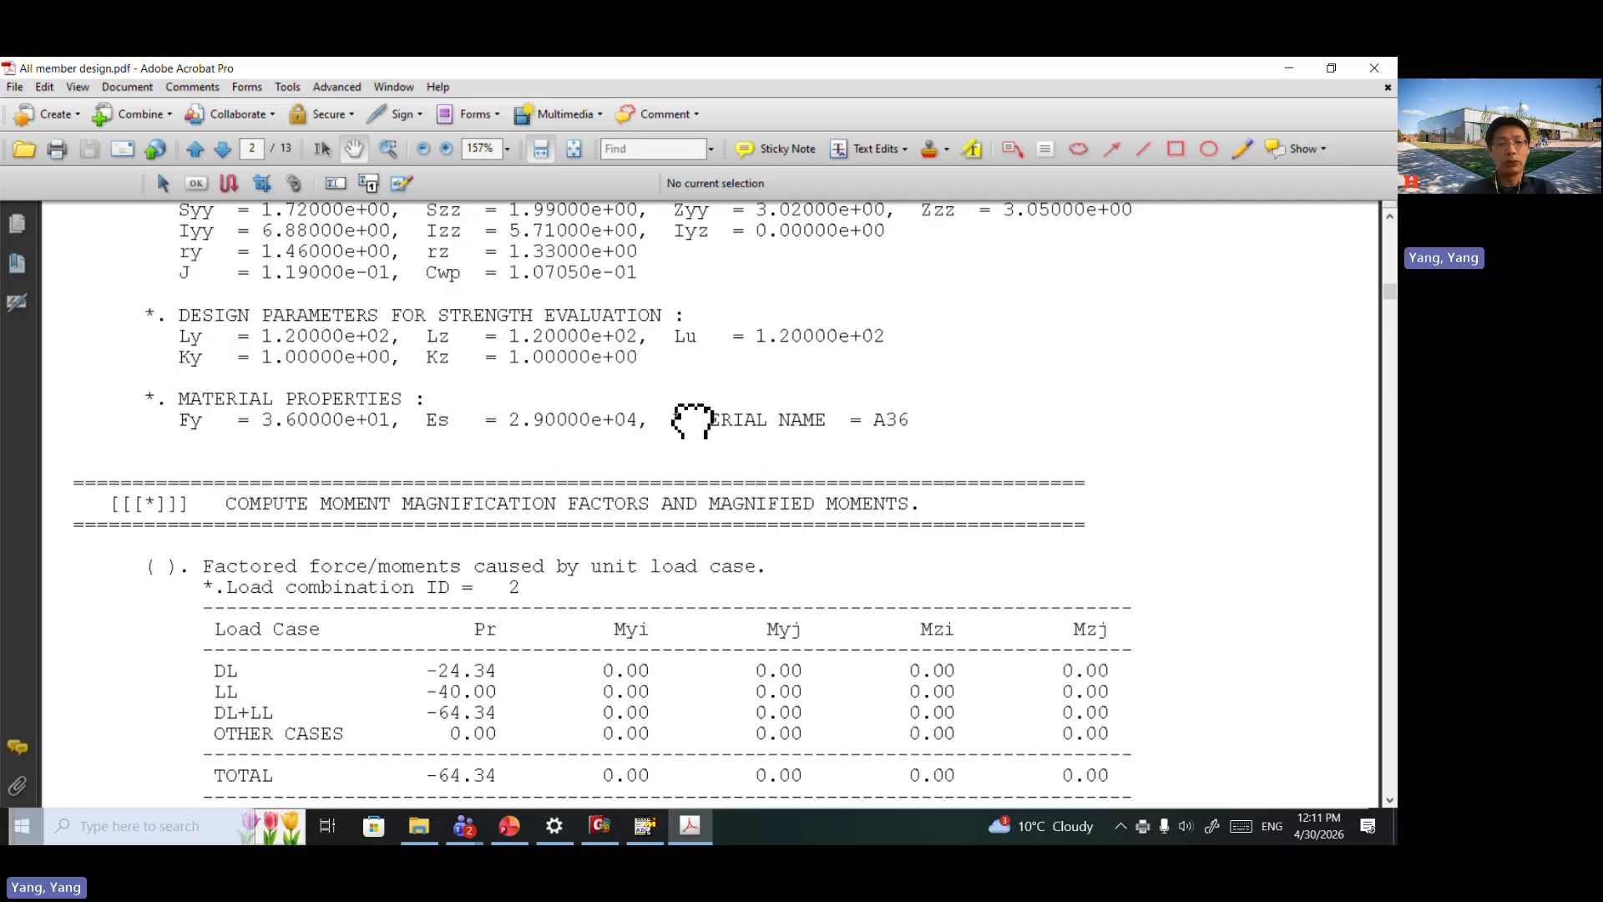
scroll(710, 568, "down", 2)
scroll(727, 593, "down", 1)
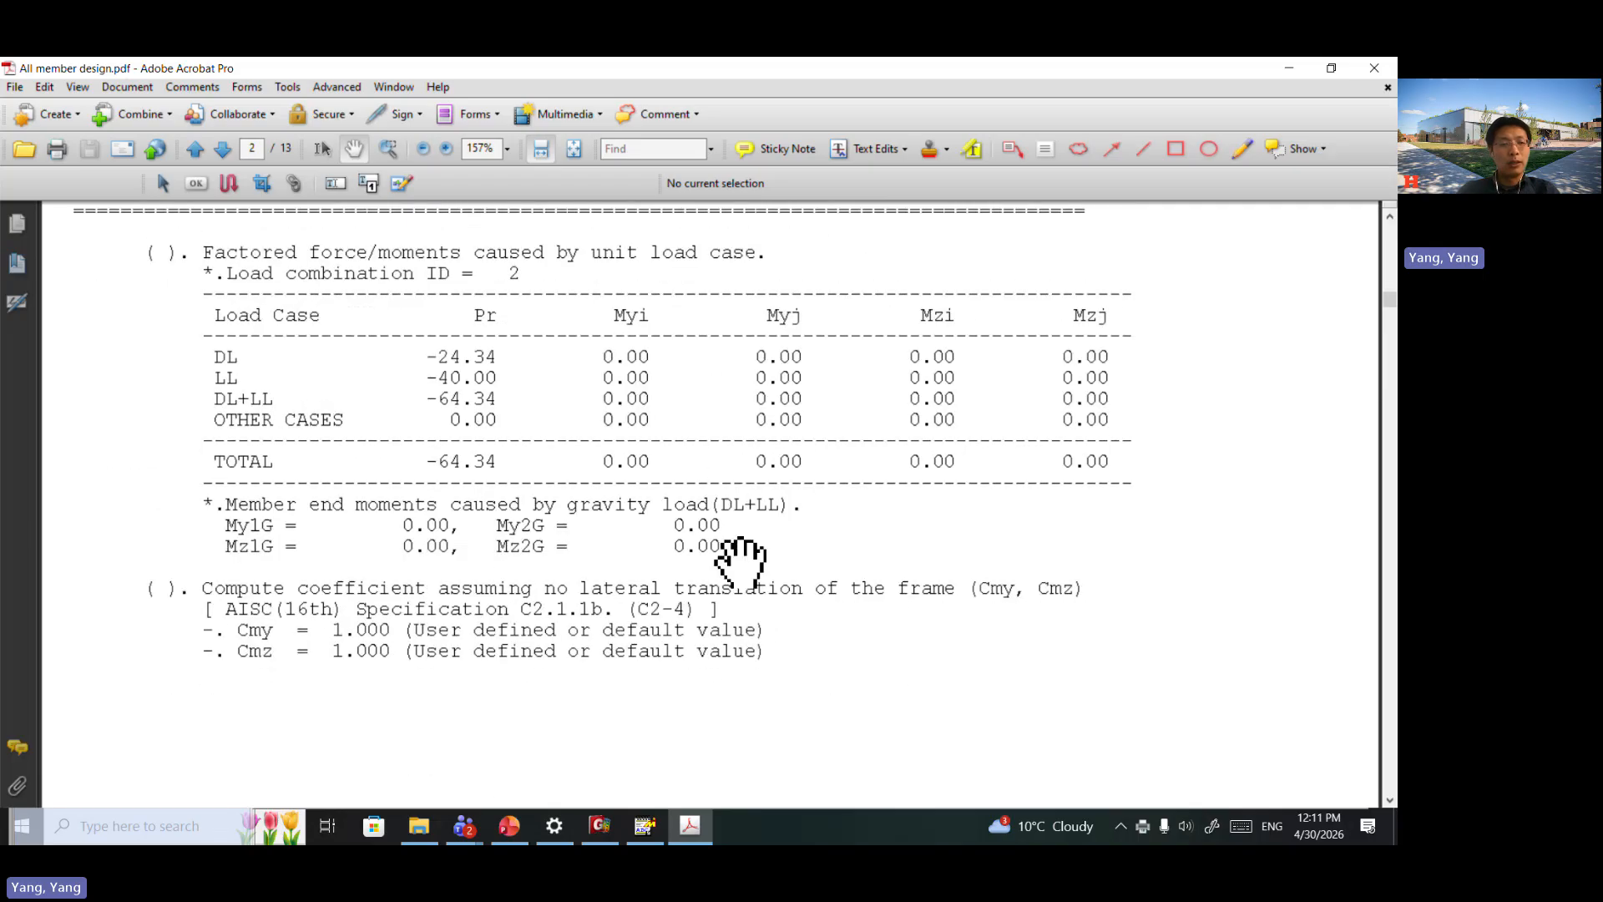
Step: Read through member 1's moment magnification factors and factored axial forces on page 3 of the PDF
scroll(756, 588, "down", 2)
scroll(747, 614, "down", 4)
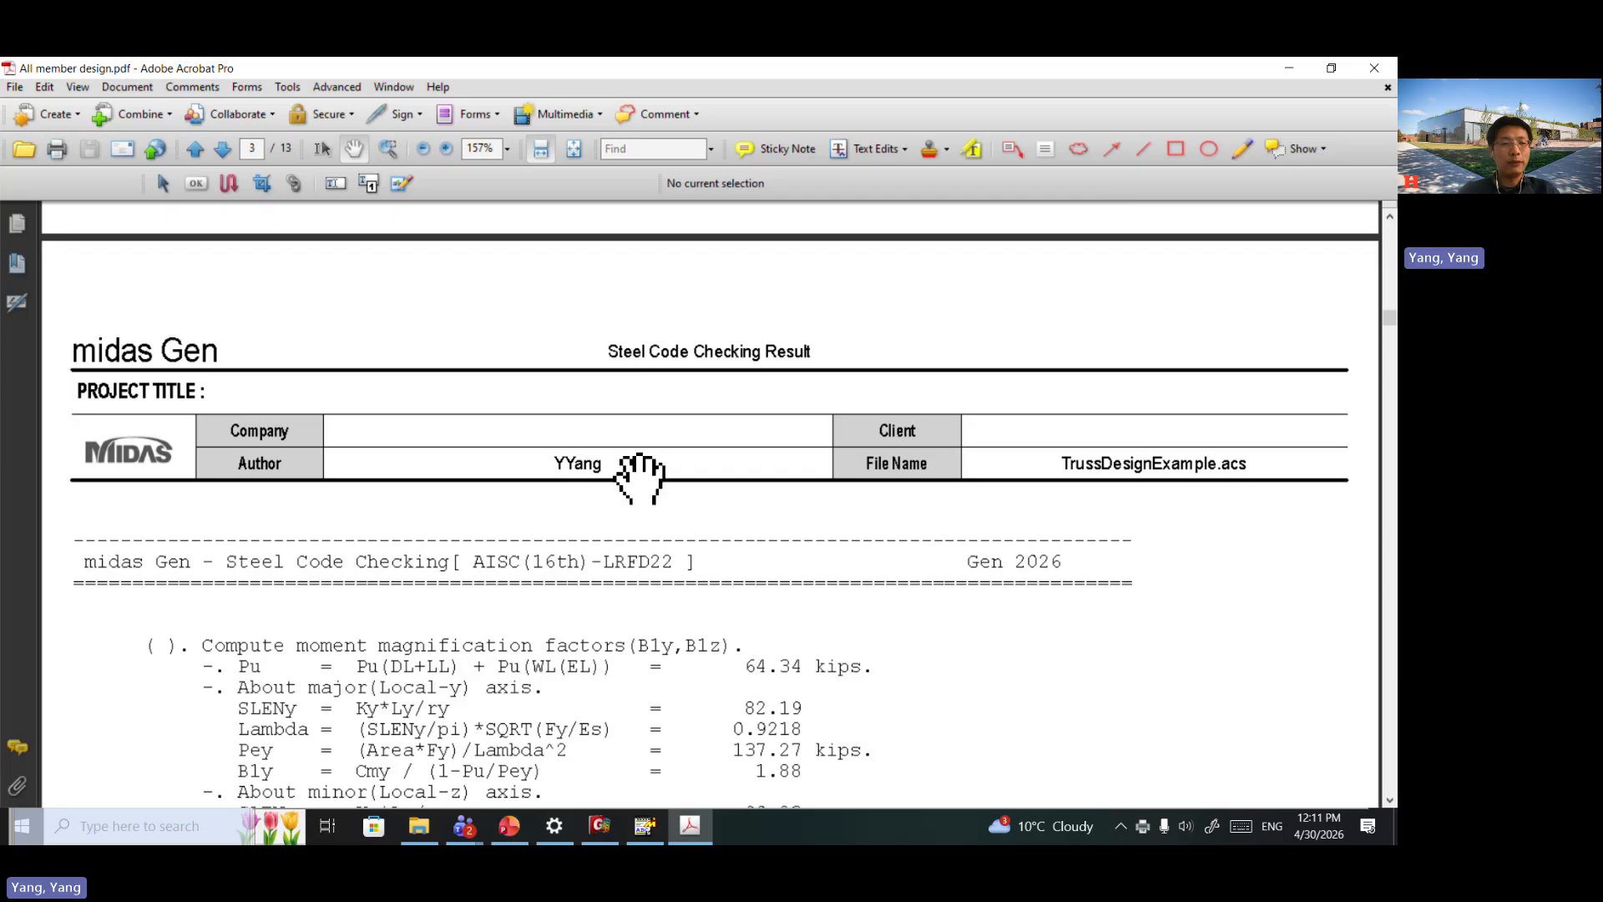
scroll(639, 478, "down", 5)
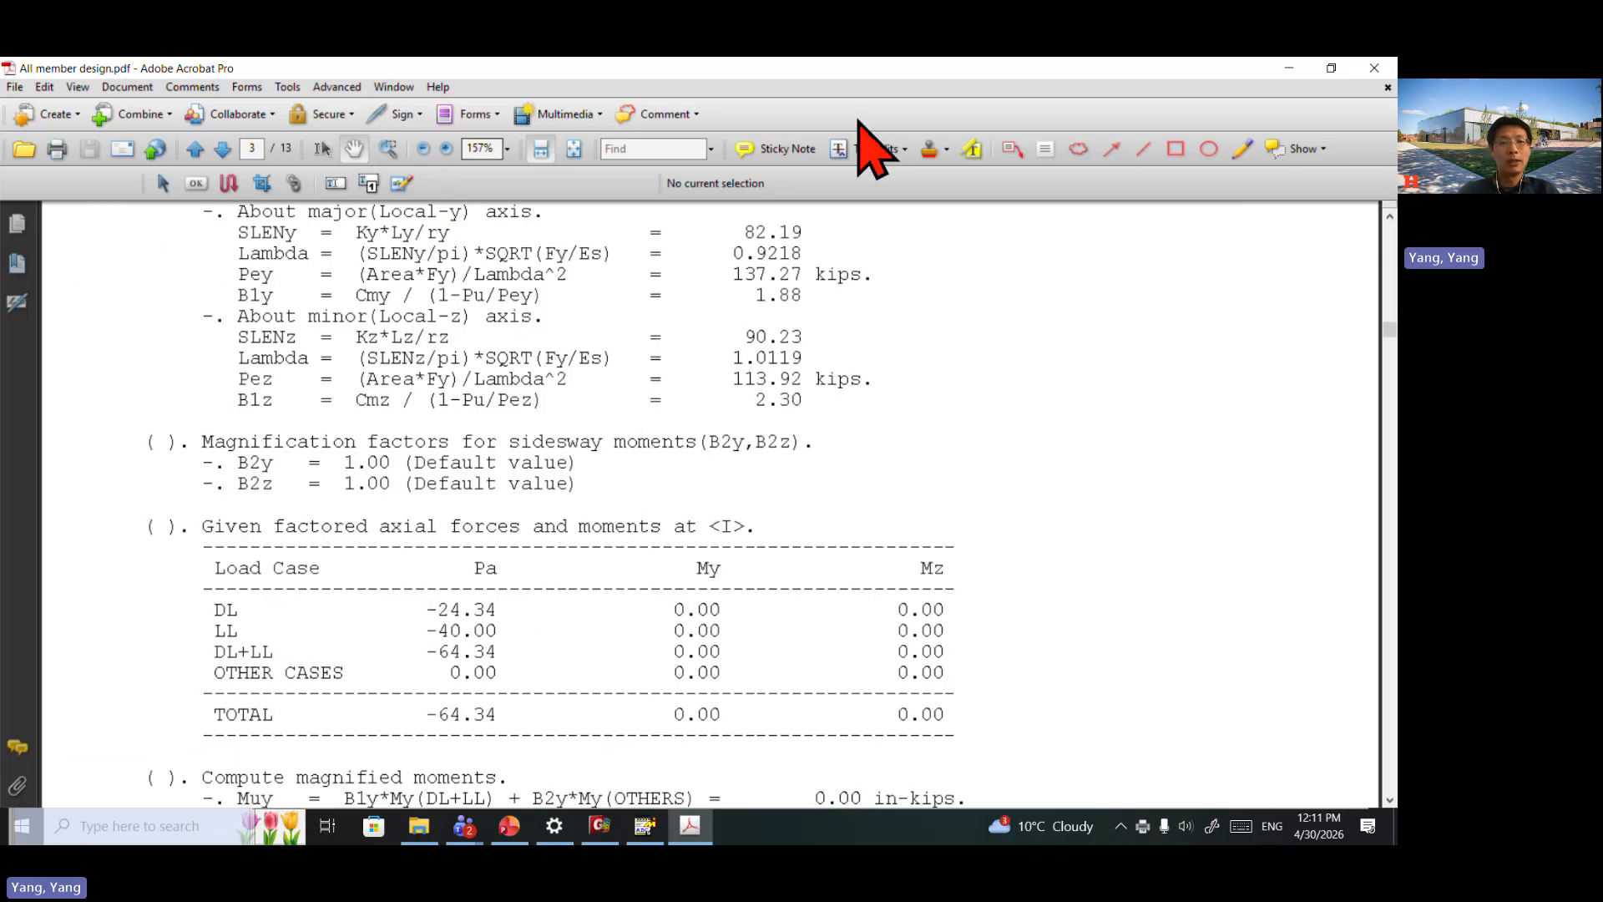
Step: Highlight member 1's DESIGN PARAMETERS FOR STRENGTH EVALUATION block on page 2 in yellow, including the Ly, Lz, Lu, Ky and Kz values, and save the PDF
left_click(972, 149)
scroll(556, 526, "down", 3)
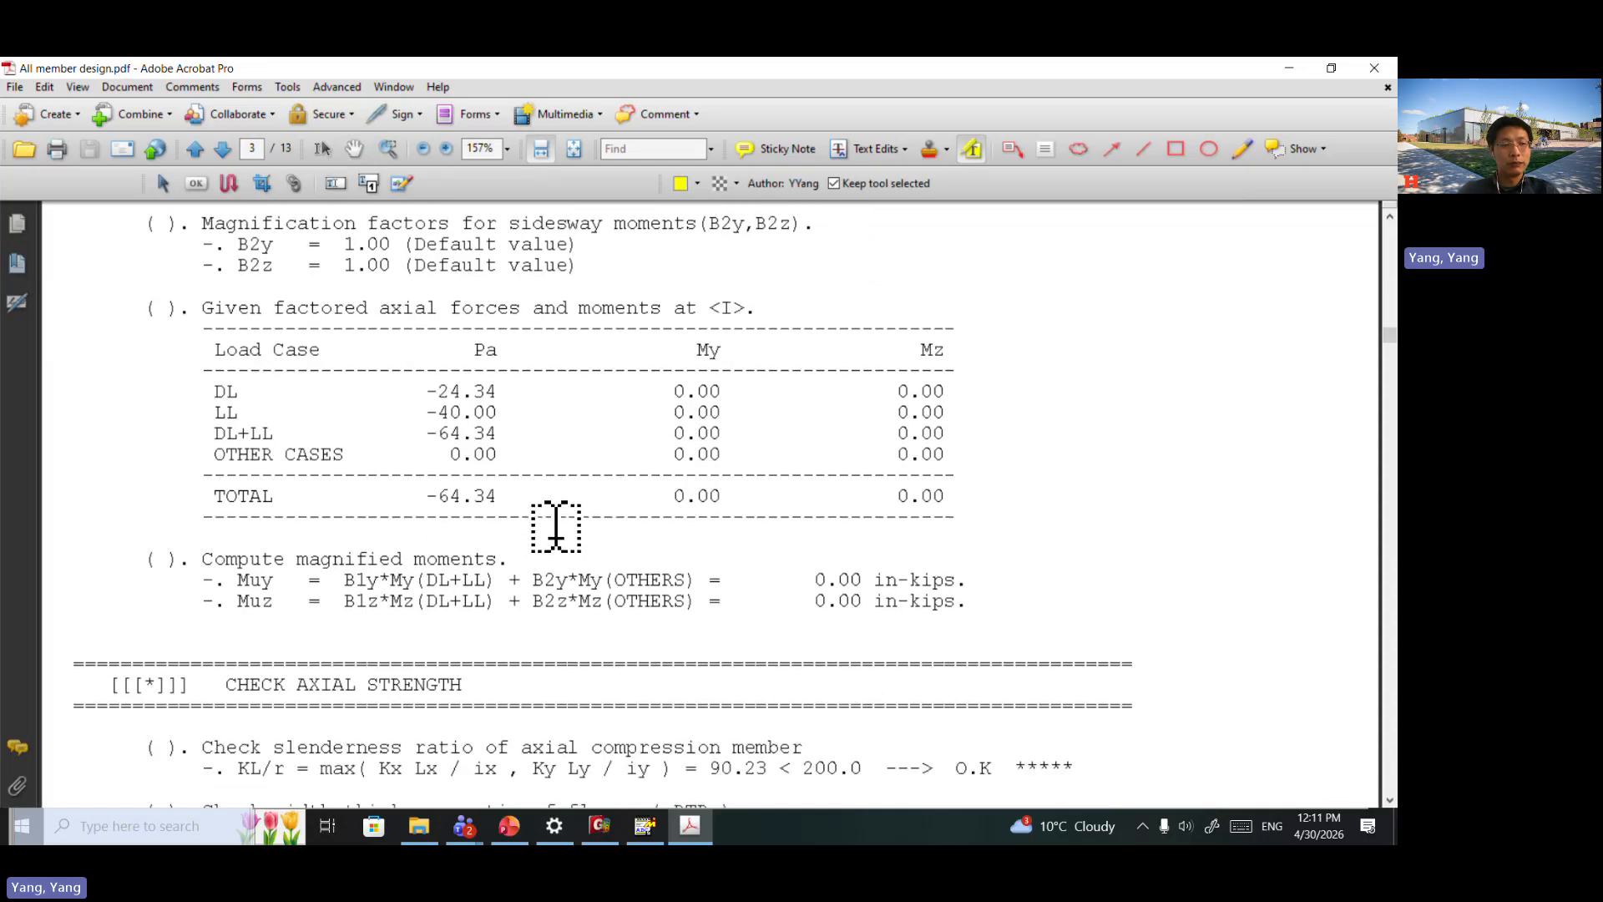
scroll(554, 529, "down", 6)
scroll(566, 530, "up", 8)
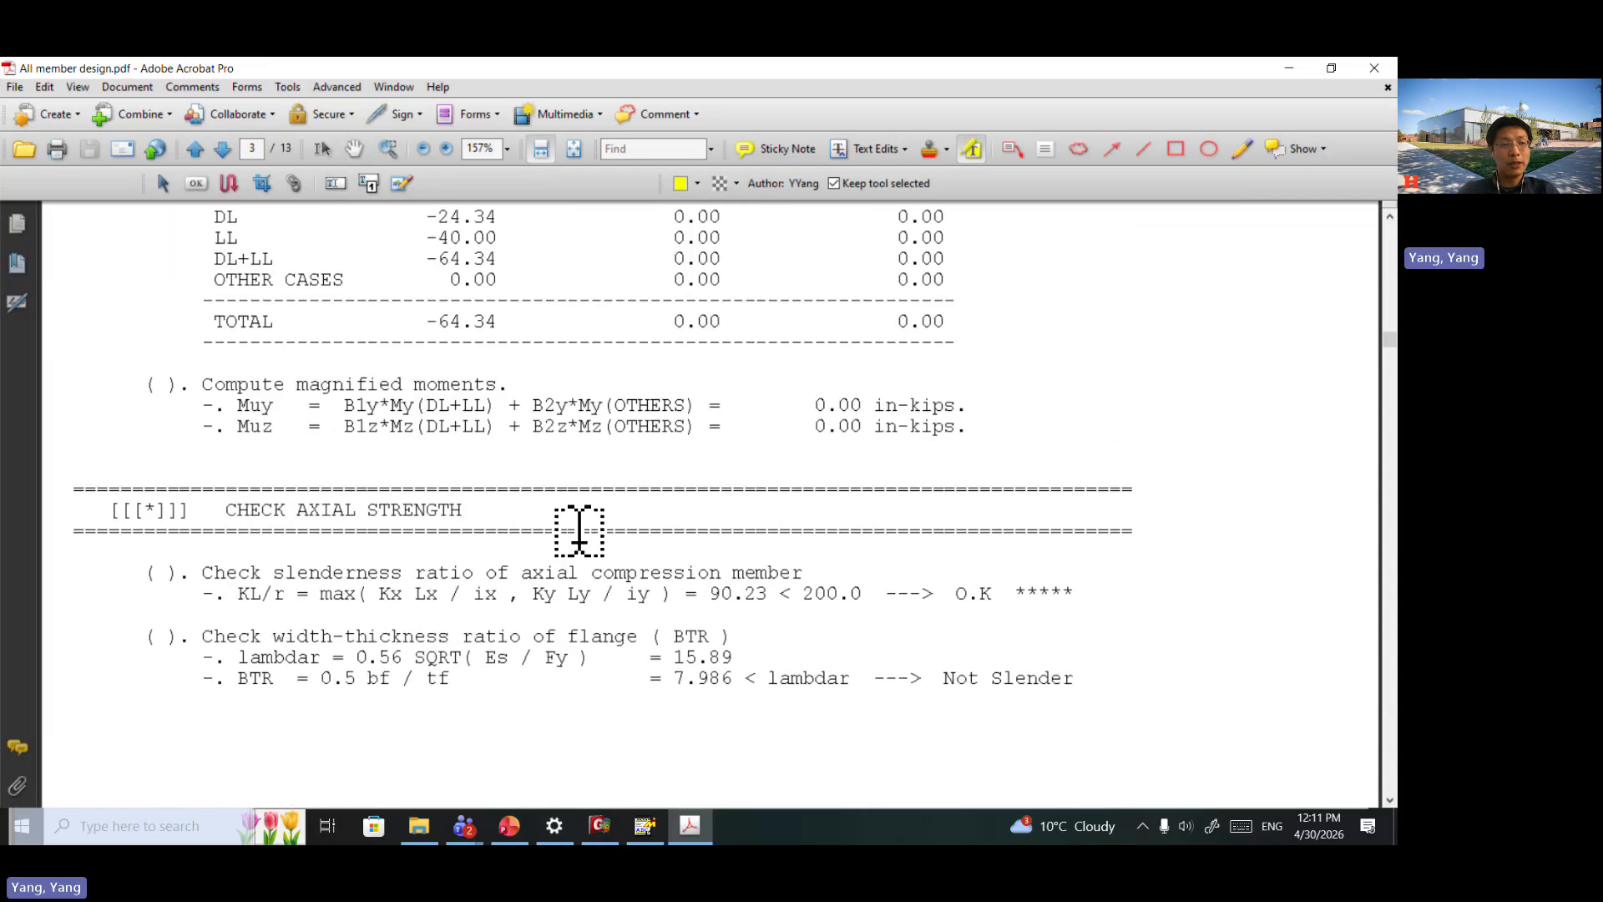
scroll(577, 524, "up", 15)
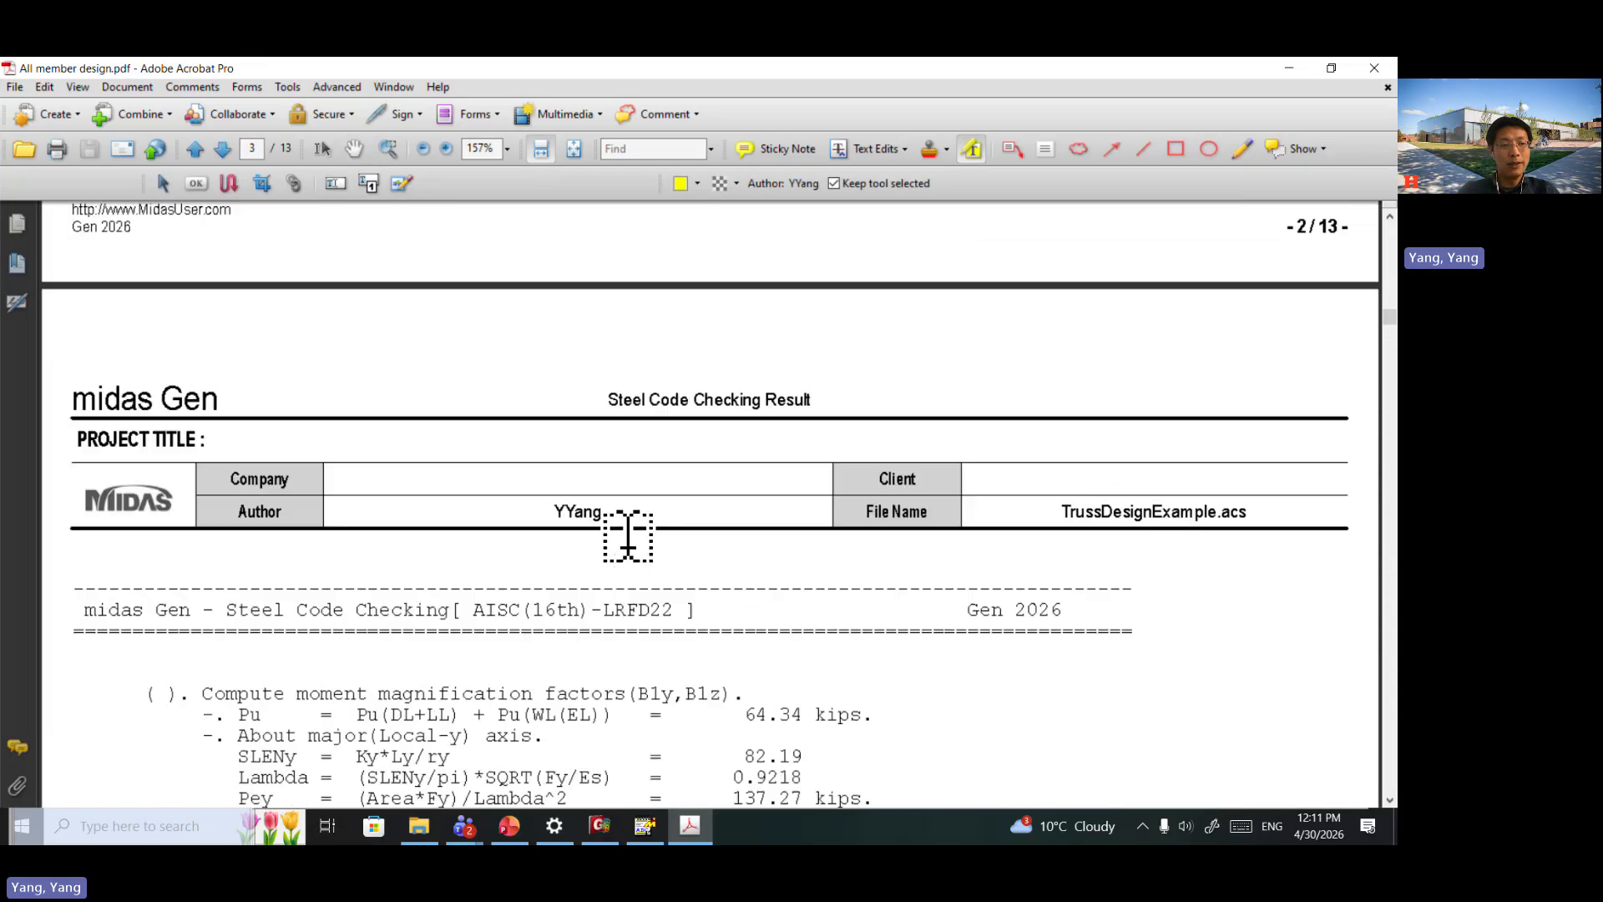
scroll(626, 531, "up", 5)
scroll(626, 534, "up", 1)
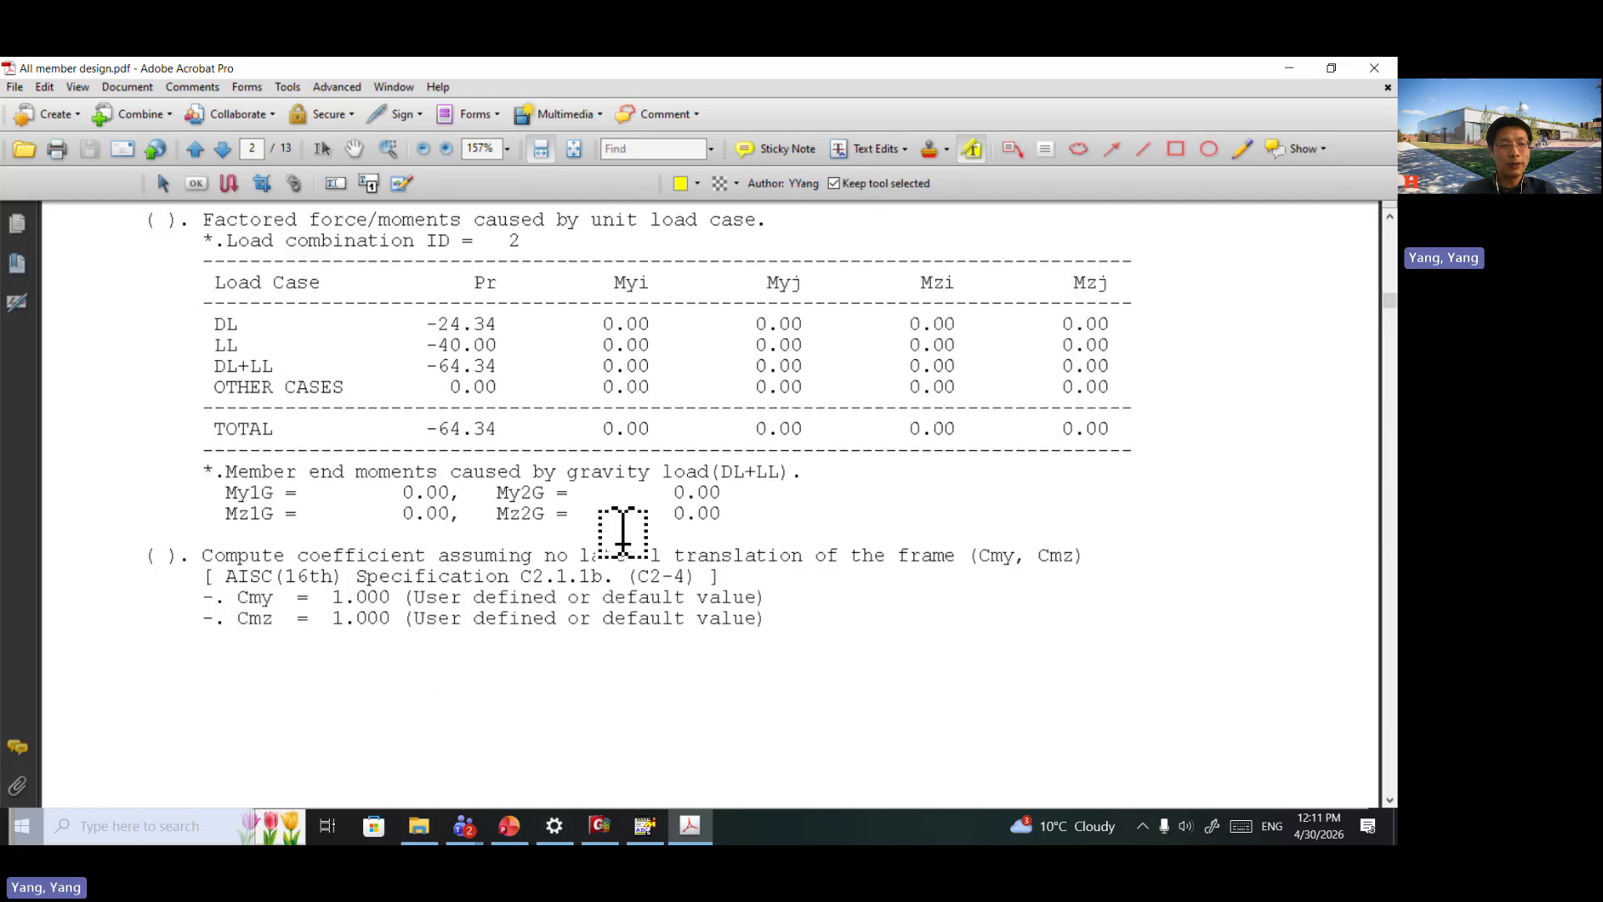
scroll(623, 532, "up", 6)
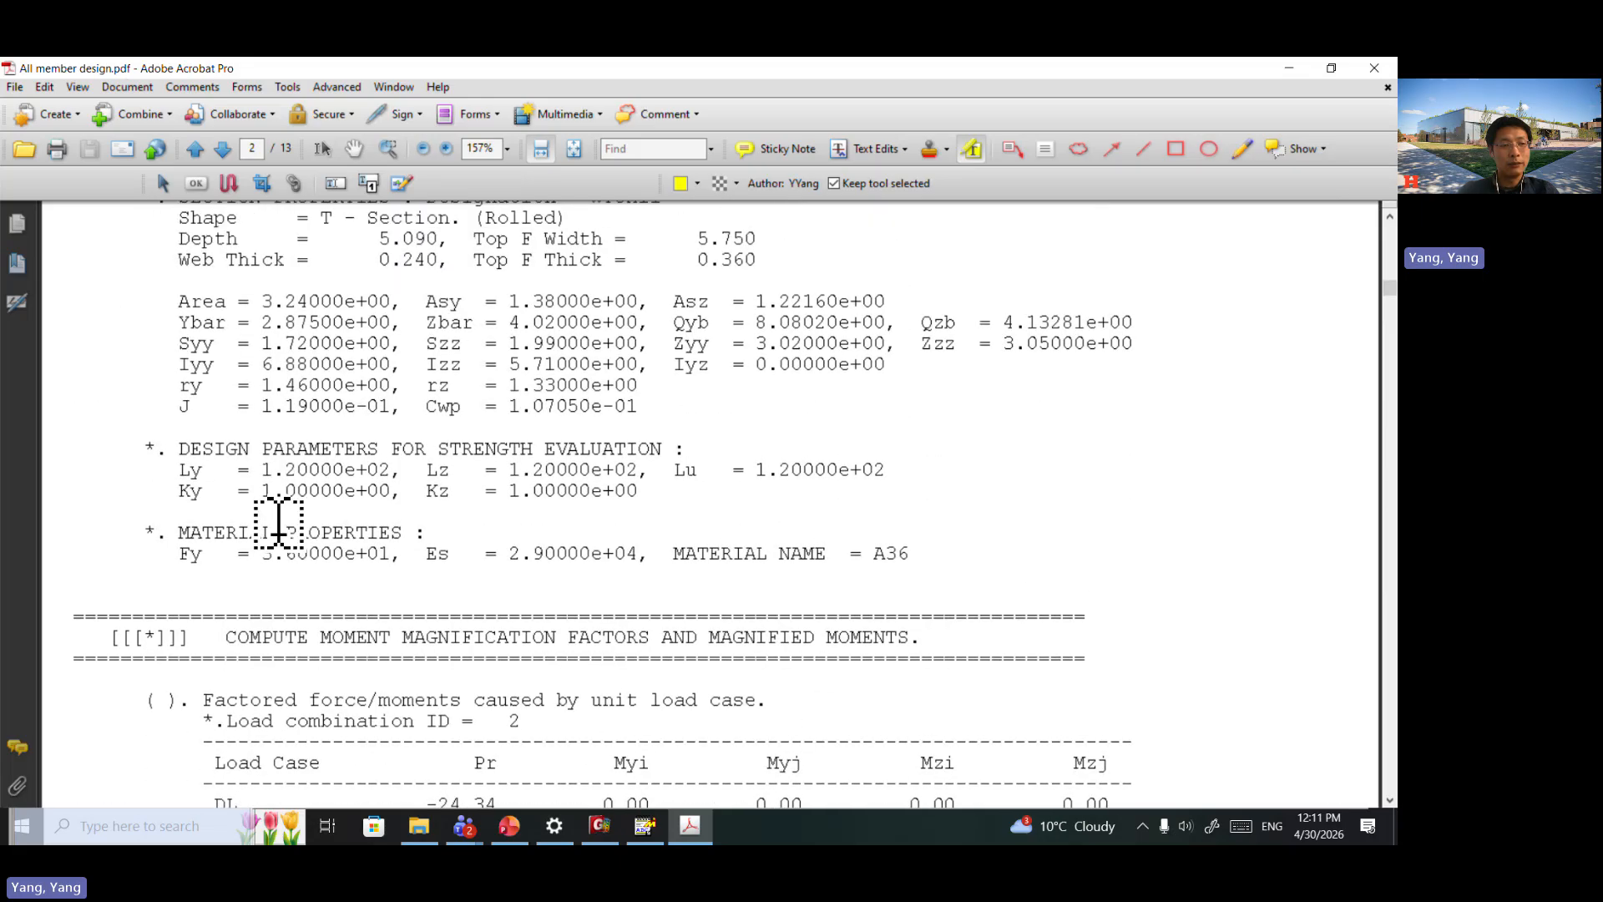
mouse_move(157, 458)
left_mouse_down()
mouse_move(200, 480)
mouse_move(1019, 509)
left_mouse_up()
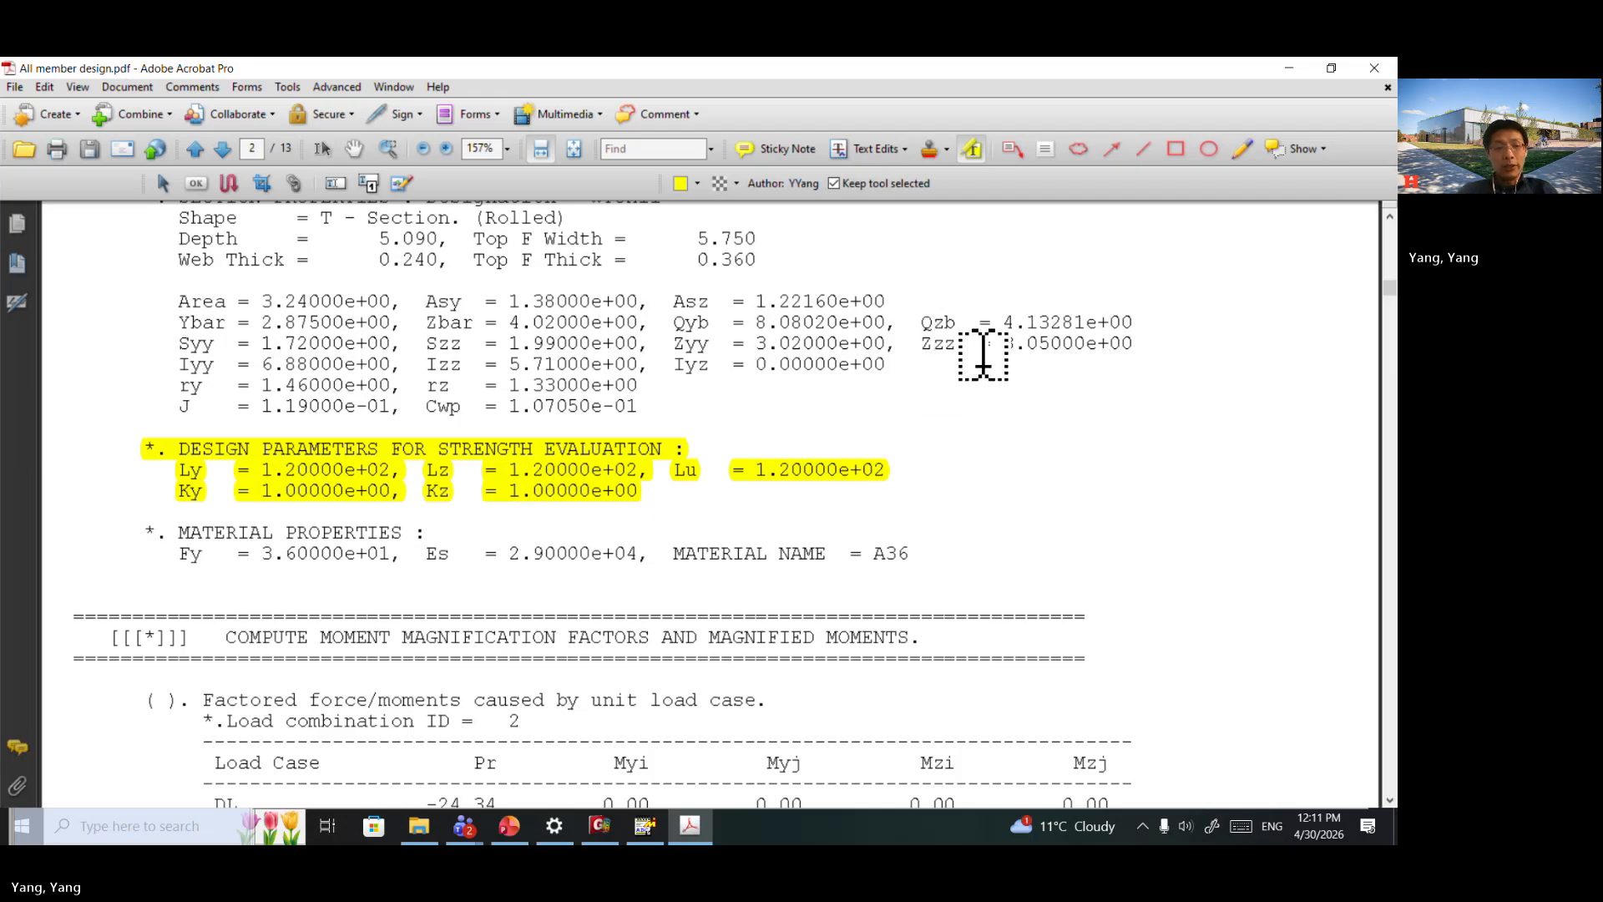
left_click(82, 154)
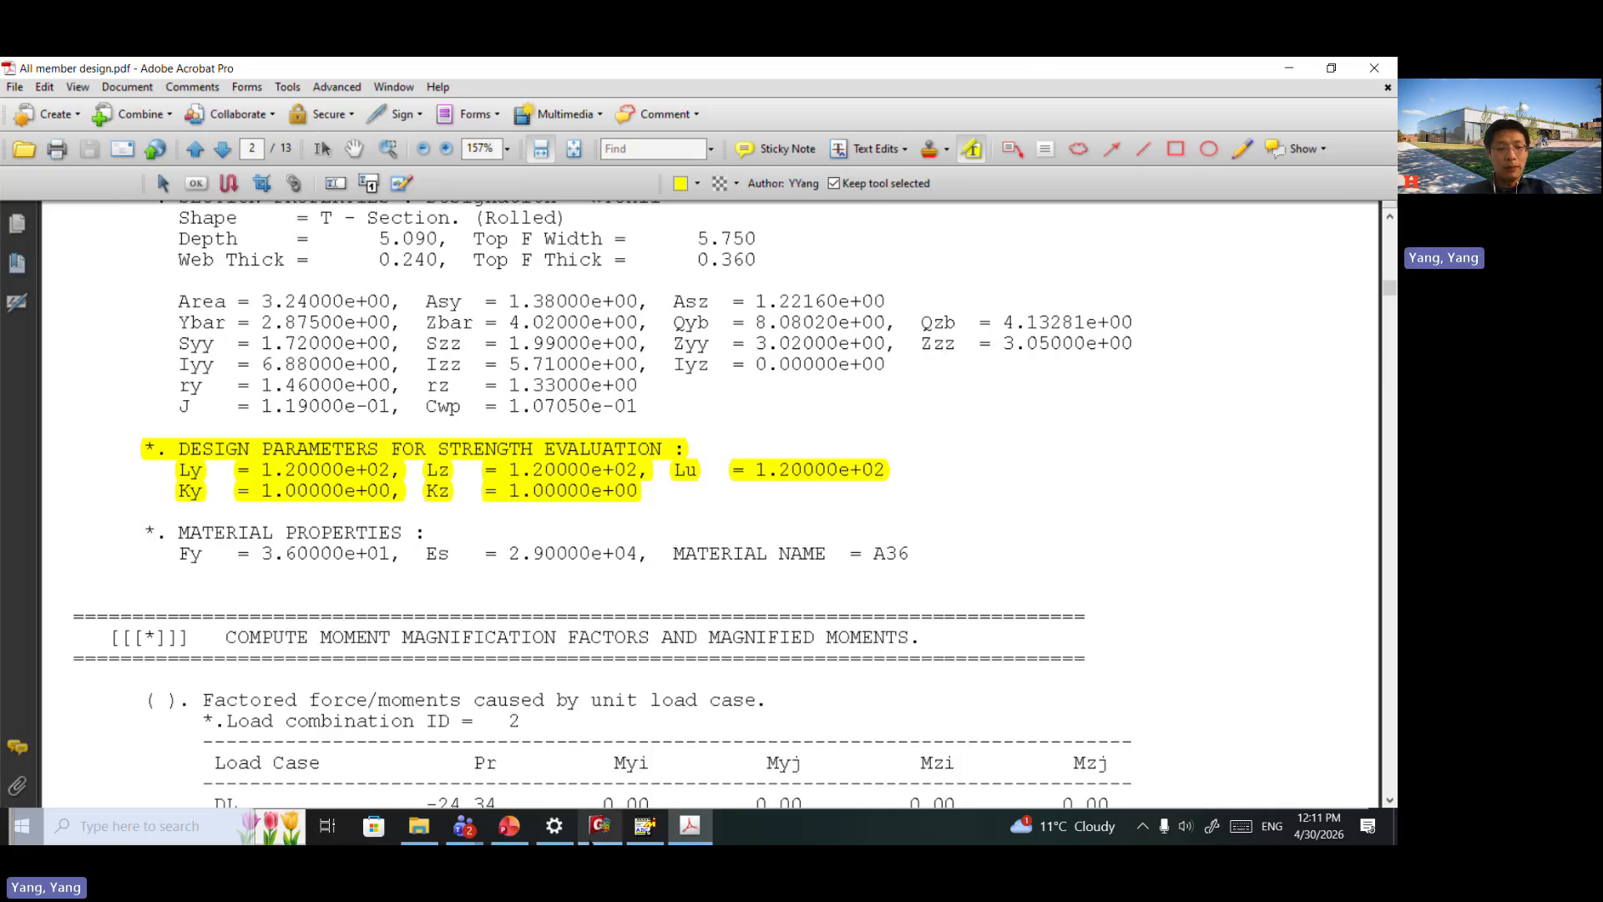
Step: Switch to MIDAS Gen, close the AISC(16th)-LRFD22 Code Checking Result dialog and bring the whole truss into view
left_click(598, 827)
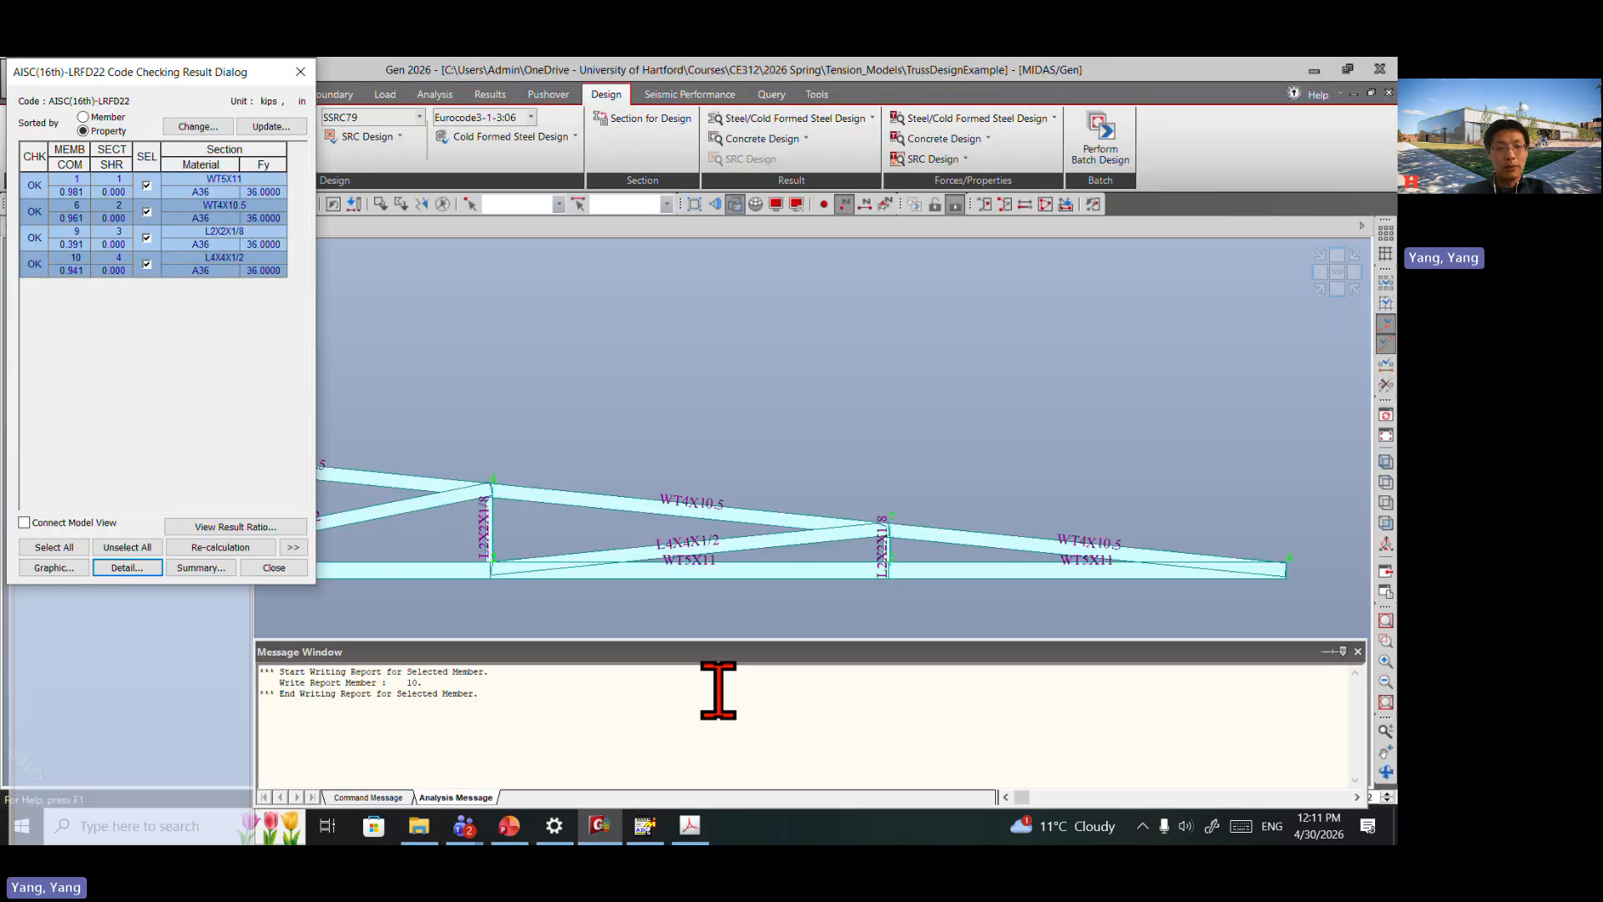
left_click(266, 568)
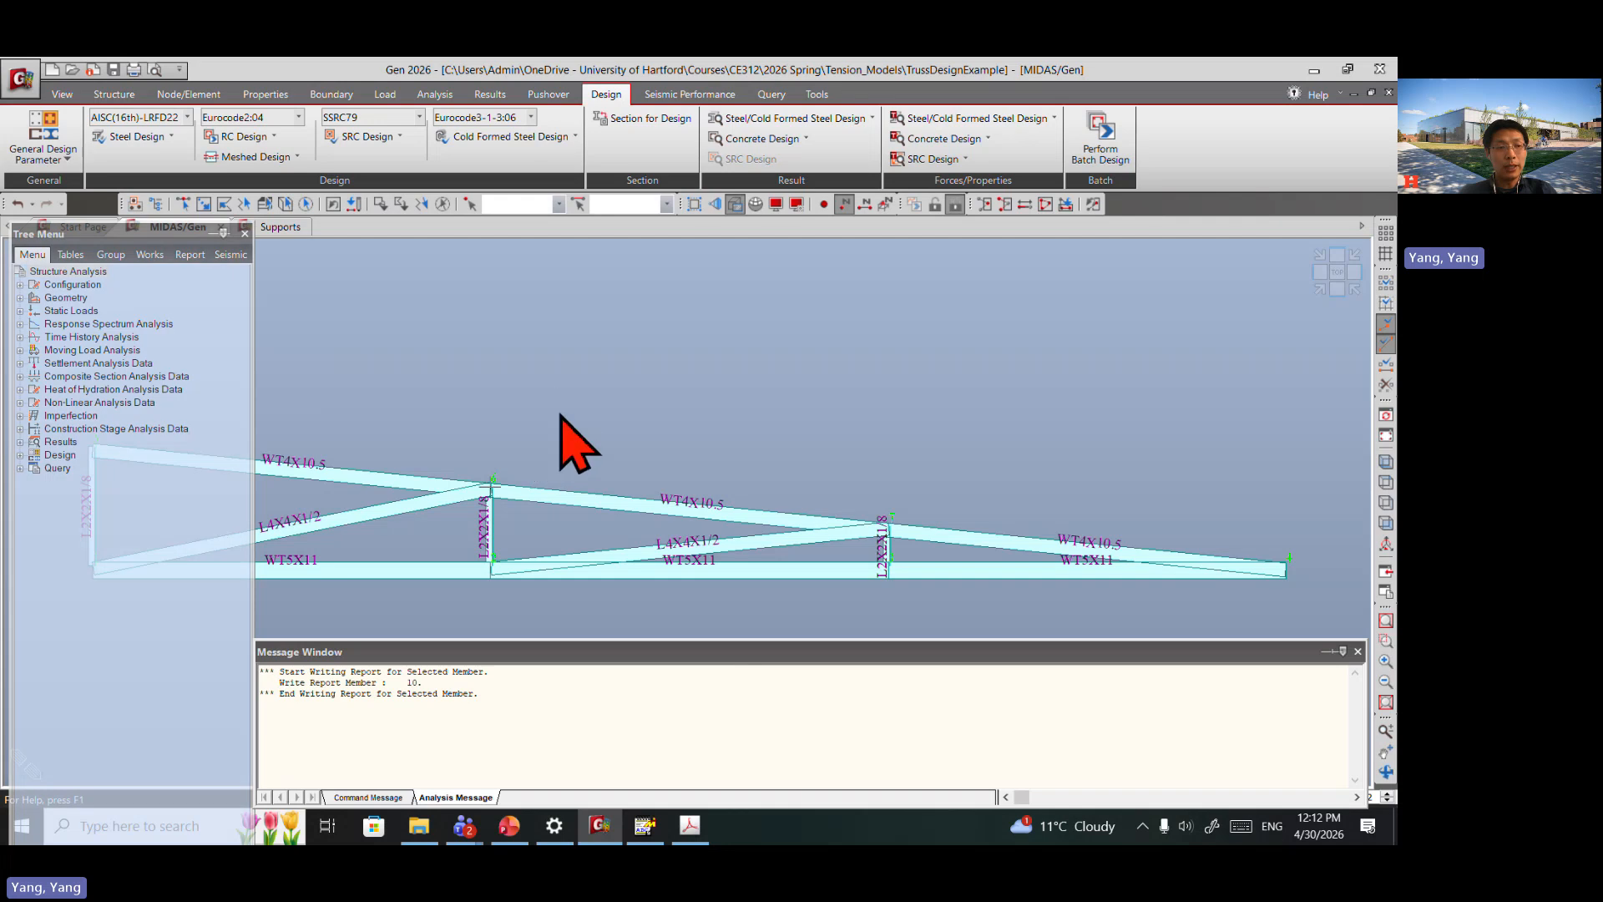
scroll(830, 472, "up", 1)
scroll(920, 476, "down", 4)
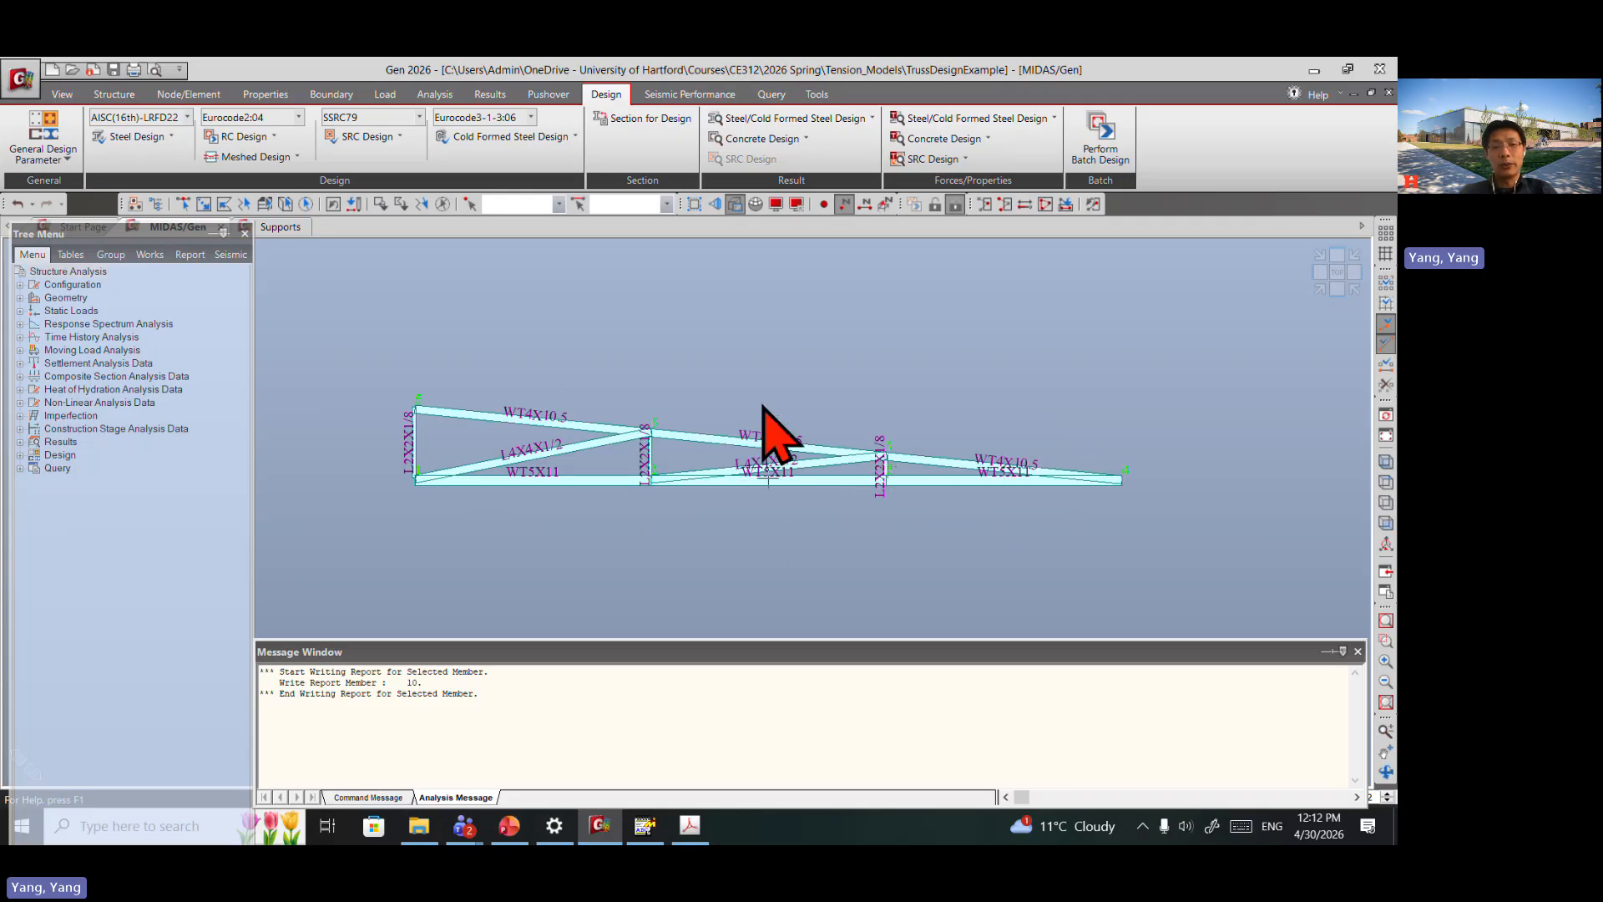
Step: Recheck the highlighted design parameters in the PDF, and return to MIDAS Gen to inspect the element information of the WT5X11 bottom-chord member nearest the truss tip
key("alt+Tab")
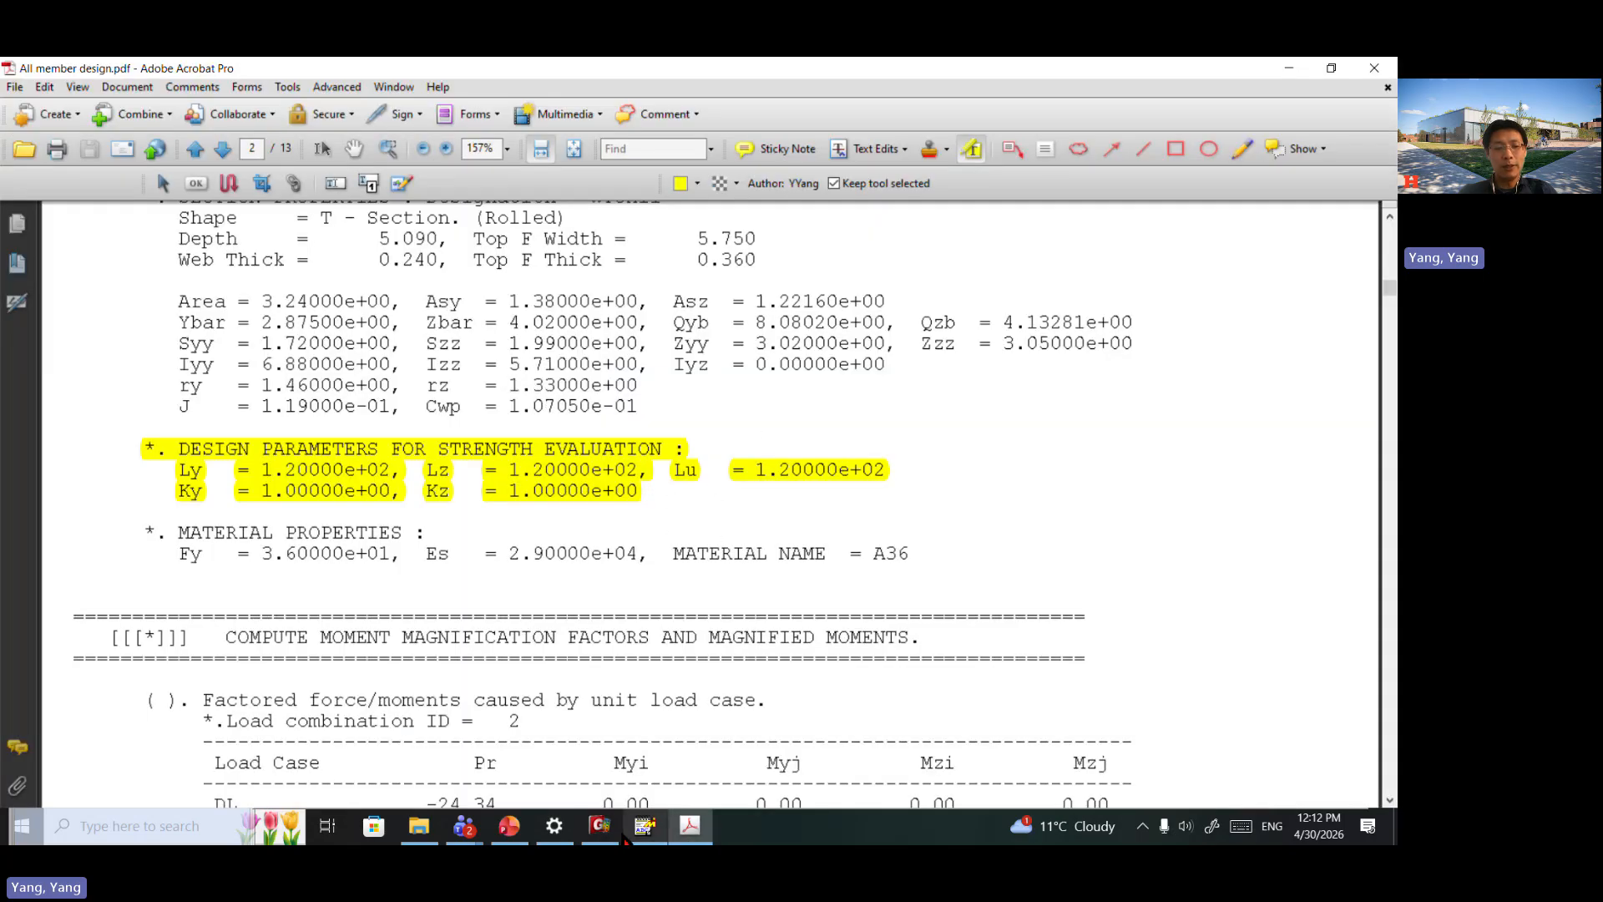
left_click(596, 827)
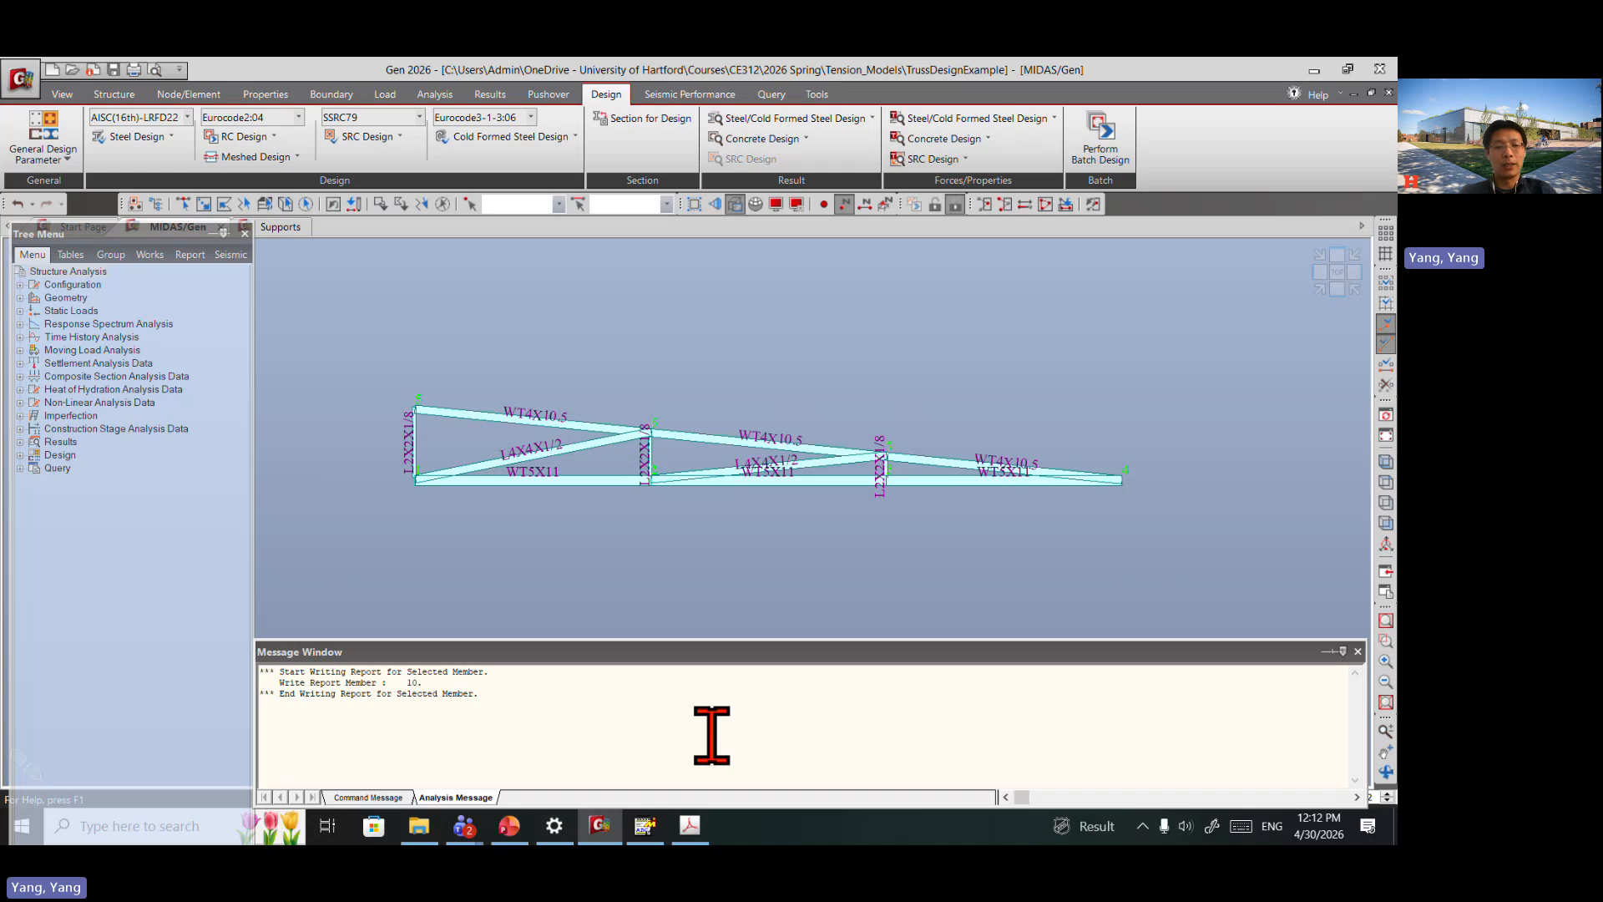
mouse_move(1007, 498)
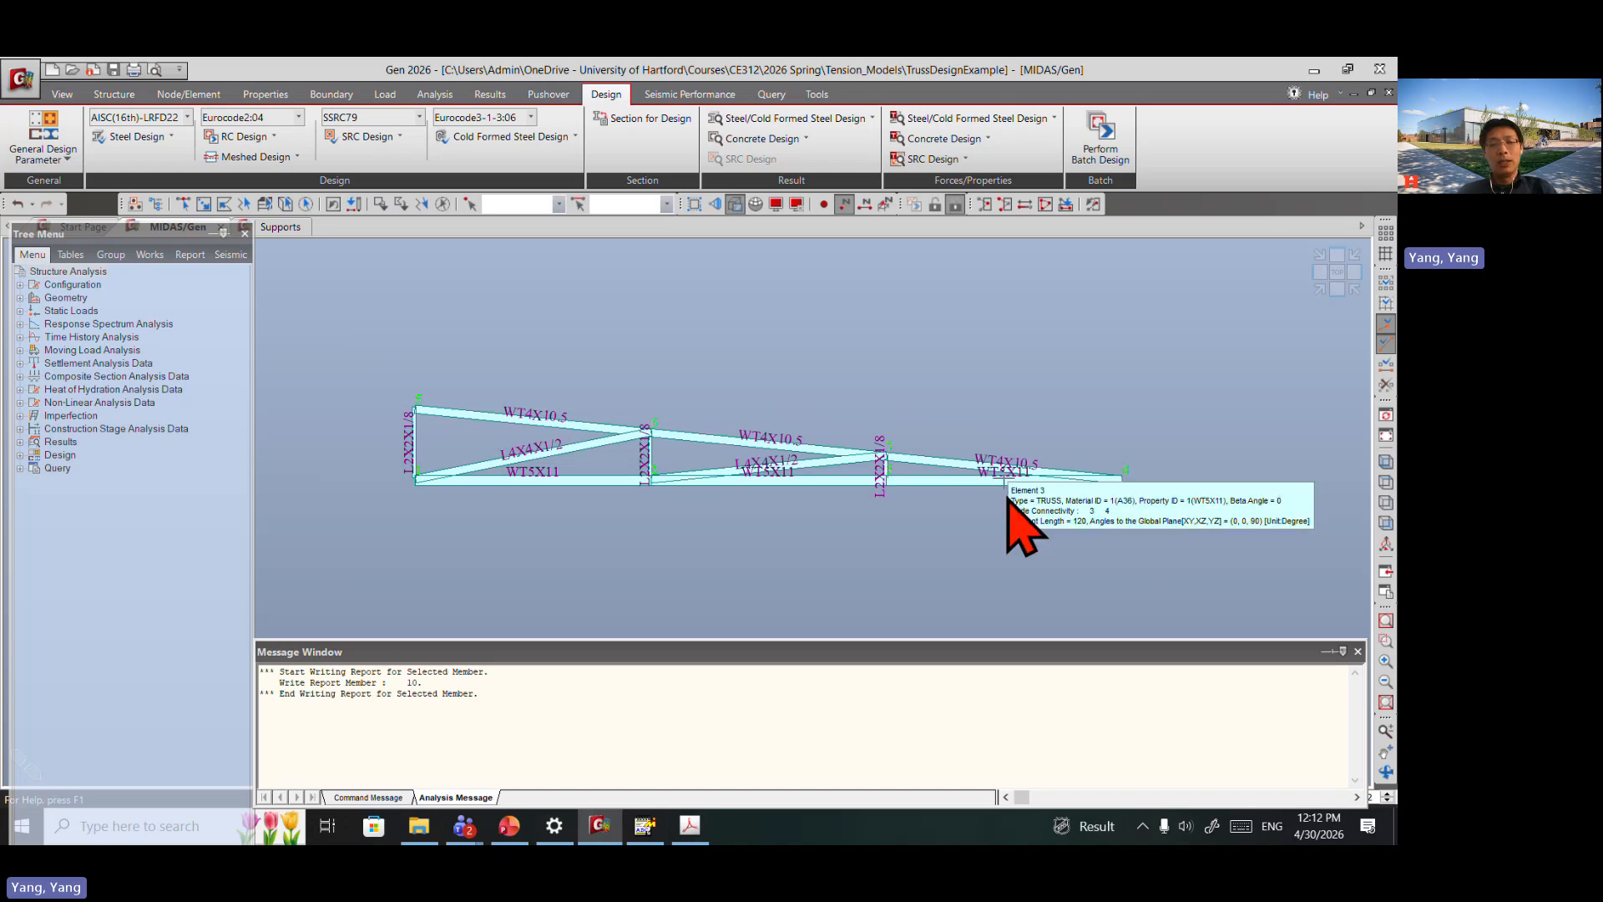